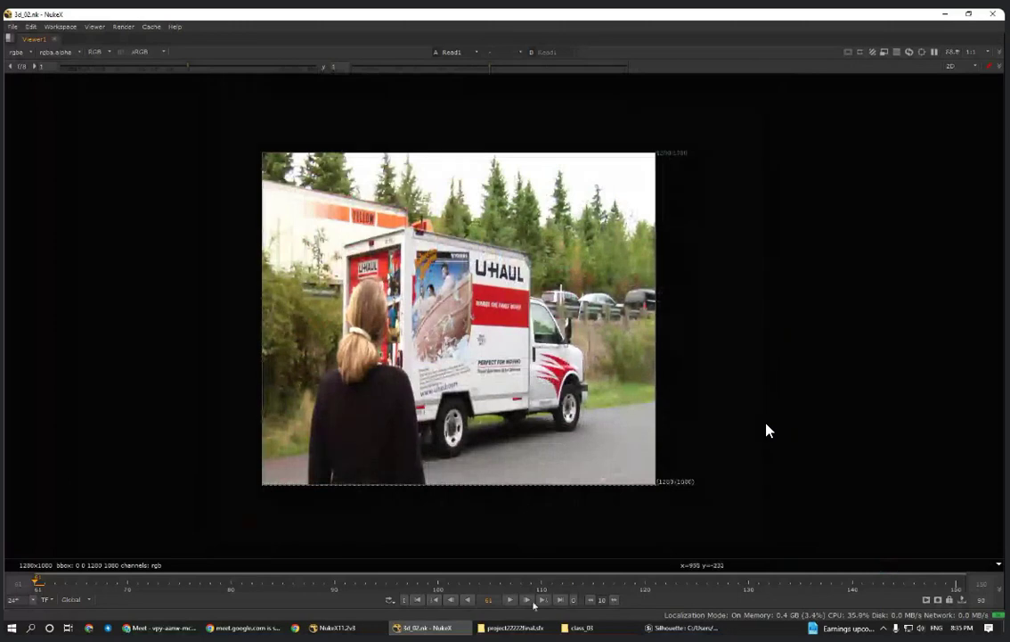
- Play back the truck footage, restore the full workspace layout, and stop playback
key(l)
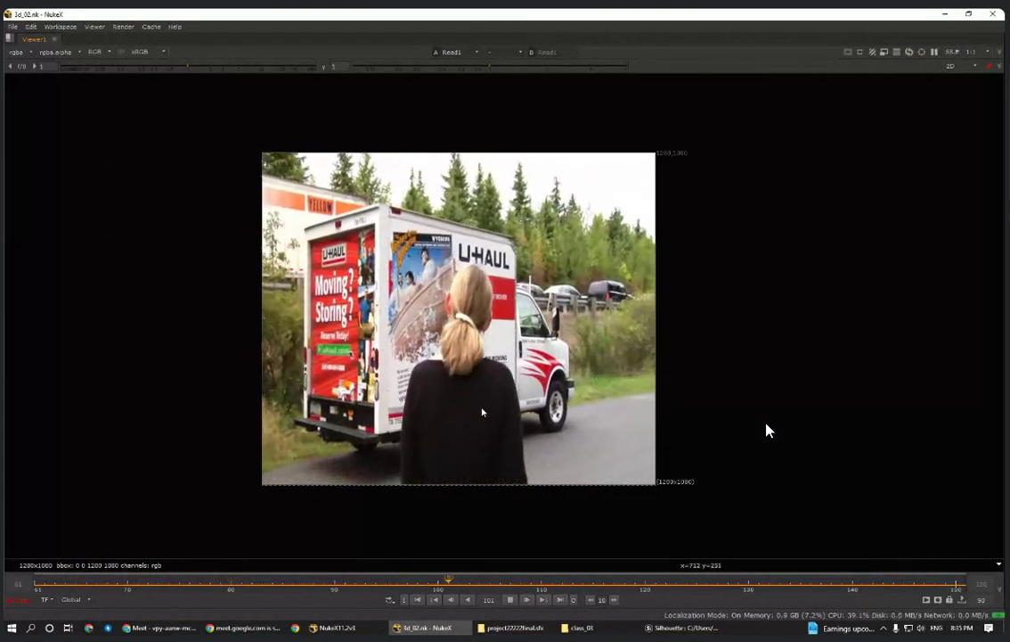
key(space)
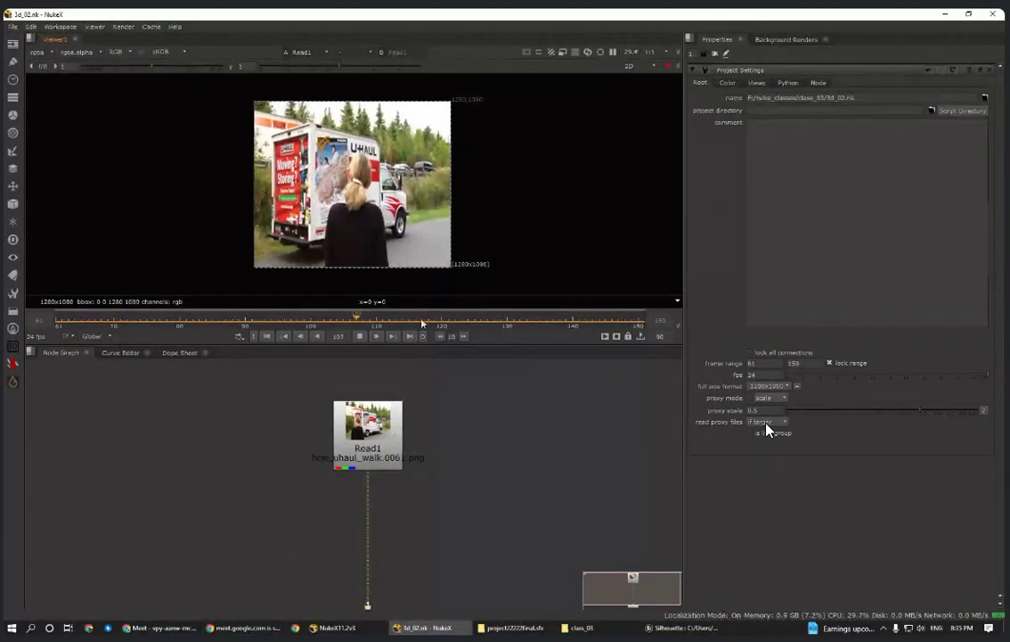
drag(429, 345, 422, 481)
middle_drag(395, 275, 412, 215)
scroll(399, 239, up, 3)
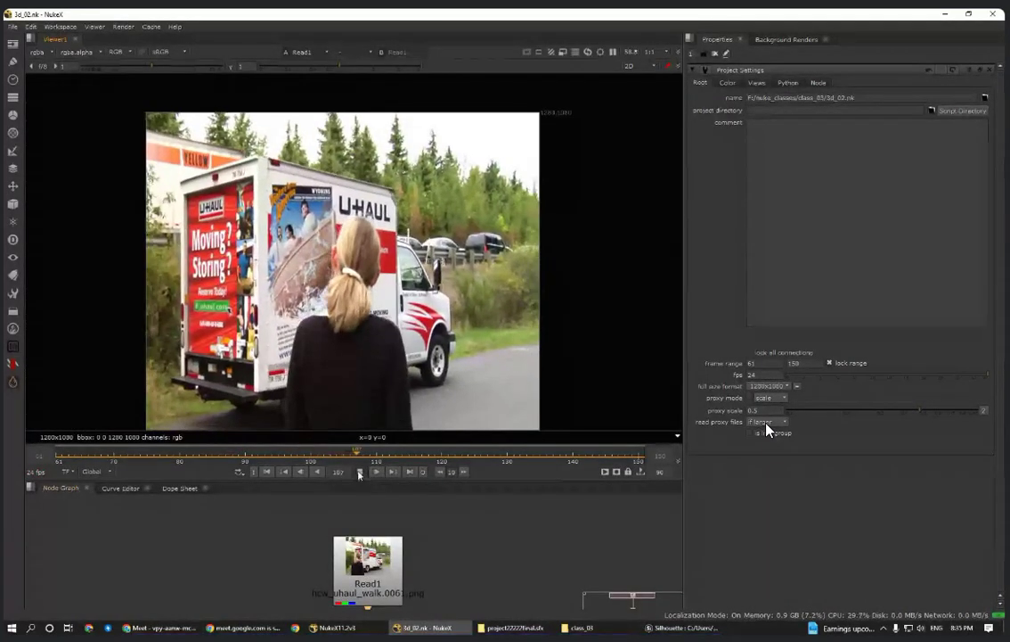
click(360, 472)
- Enlarge the node graph area and place the Viewer1 node further below the Read1 node
drag(425, 486, 425, 336)
key(f)
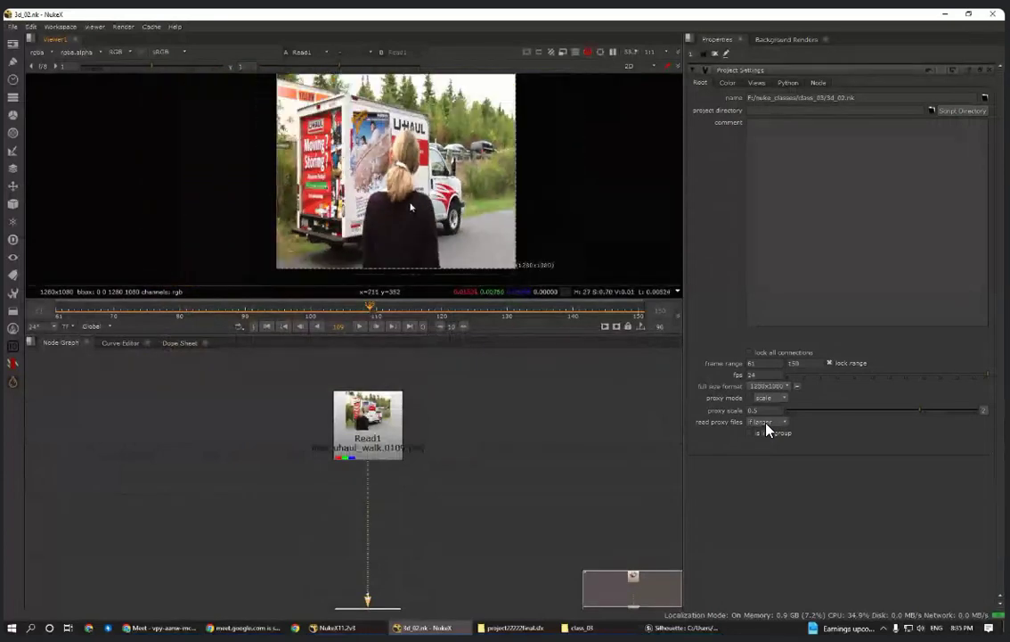
scroll(383, 526, down, 3)
middle_drag(389, 572, 388, 531)
scroll(388, 531, up, 3)
drag(387, 544, 386, 469)
middle_drag(412, 447, 407, 517)
drag(367, 540, 366, 587)
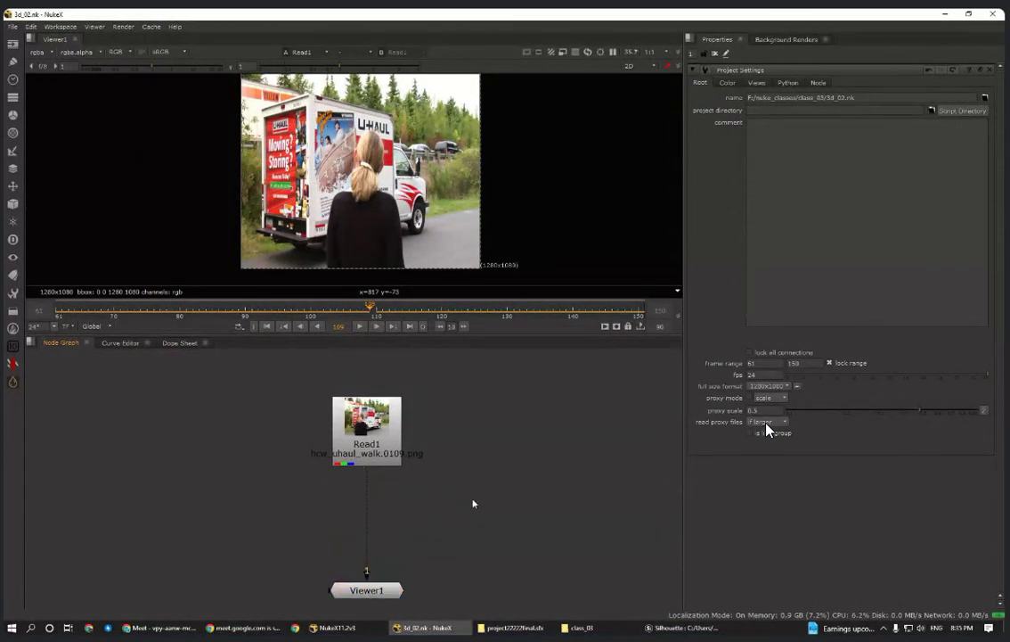
- Add a CameraTracker node and connect it between the Read1 and Viewer1 nodes
key(Tab)
text(camera)
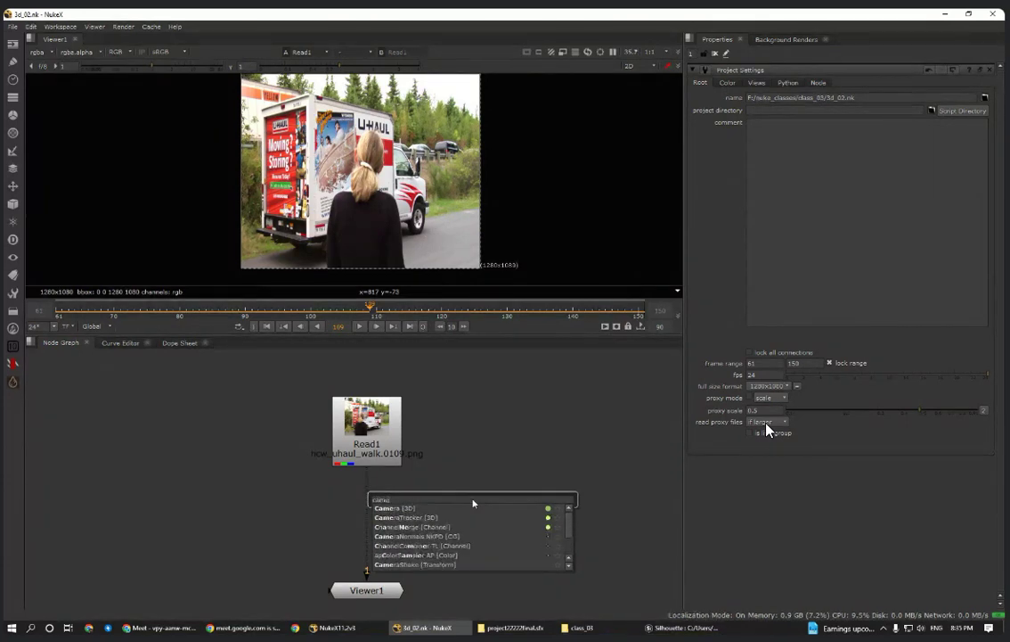
click(420, 519)
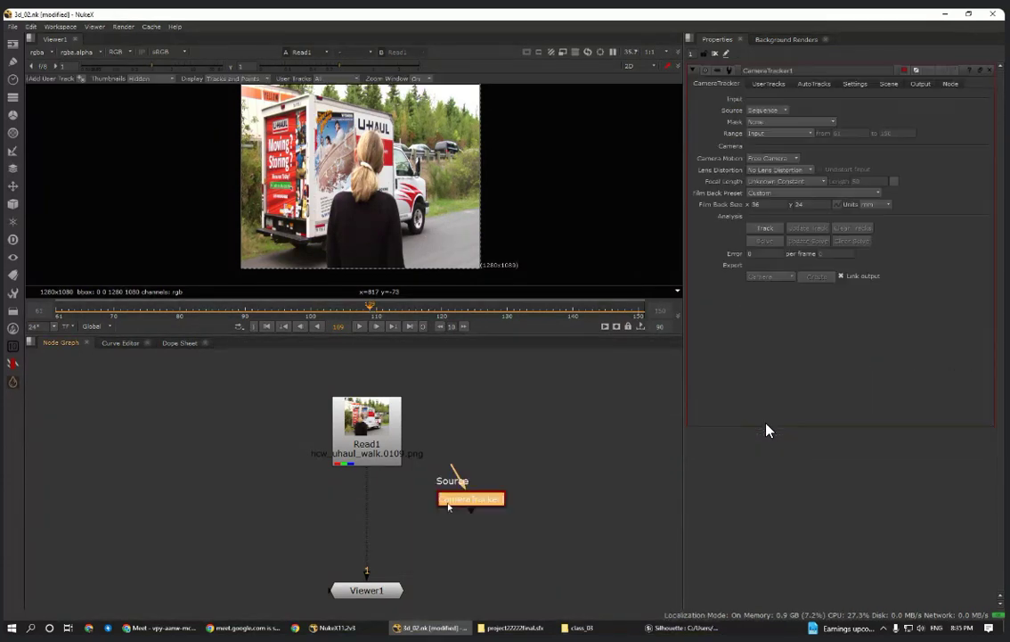
scroll(453, 507, up, 3)
drag(458, 506, 501, 466)
drag(491, 410, 309, 379)
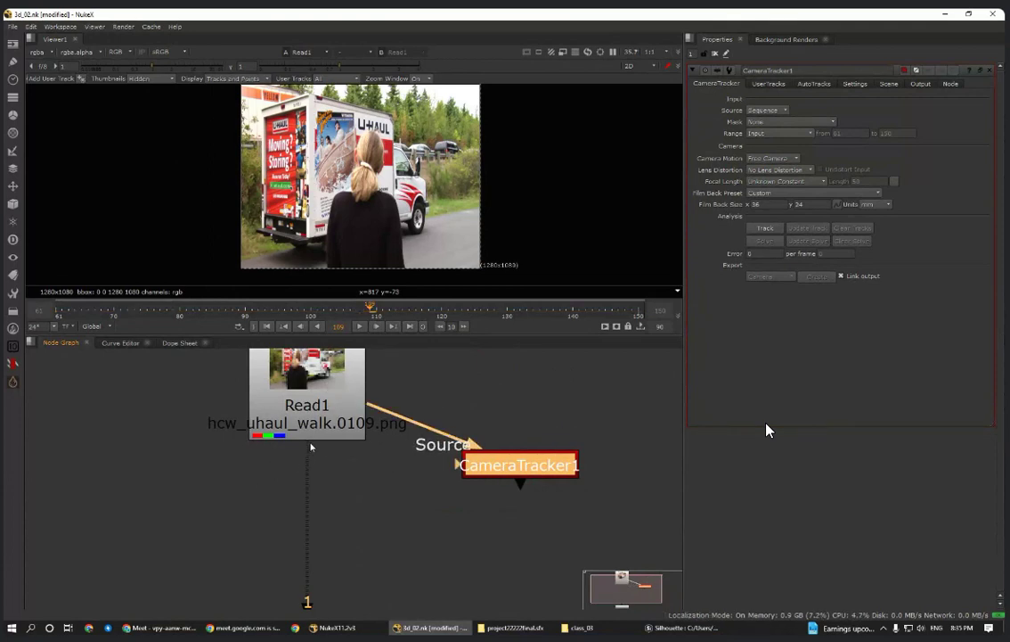
drag(311, 446, 315, 515)
click(322, 484)
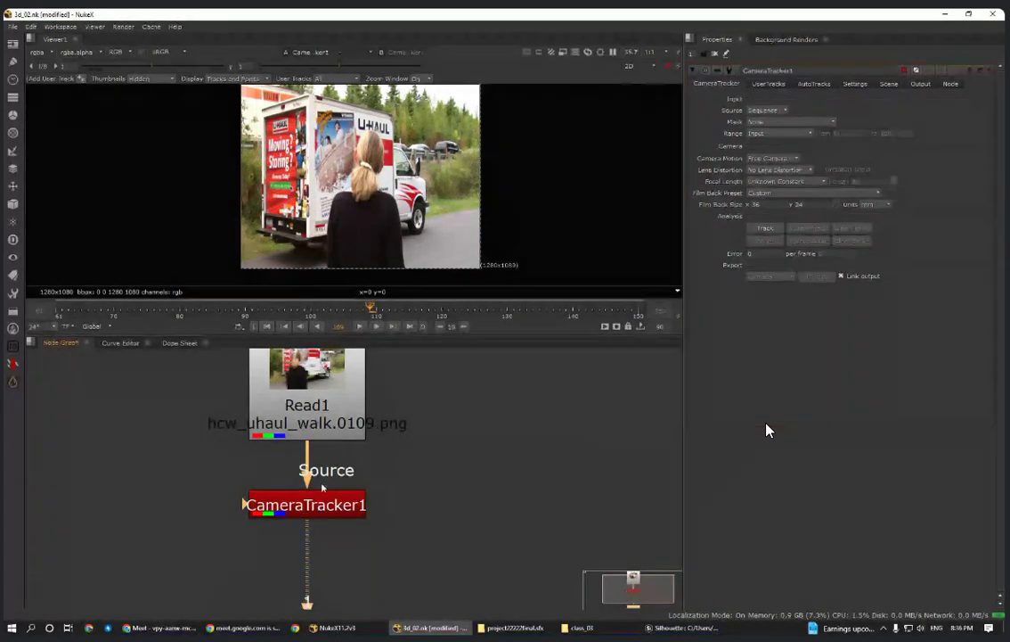
- Enable Refine Feature Locations and Preview Features in the CameraTracker settings
scroll(366, 236, down, 4)
scroll(368, 236, up, 3)
middle_drag(372, 235, 374, 247)
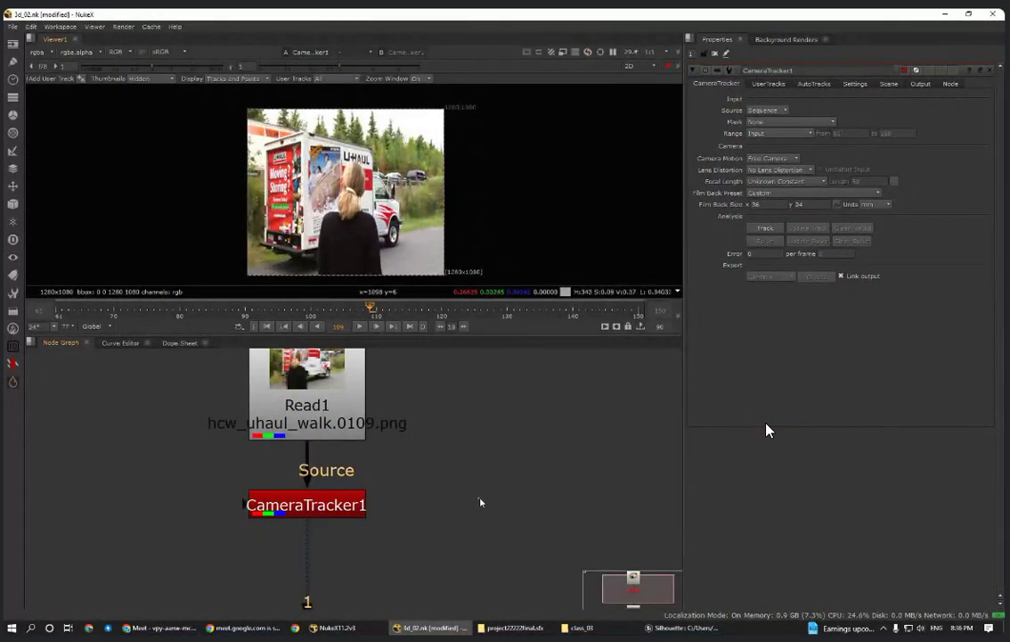
scroll(361, 272, up, 2)
scroll(454, 181, up, 3)
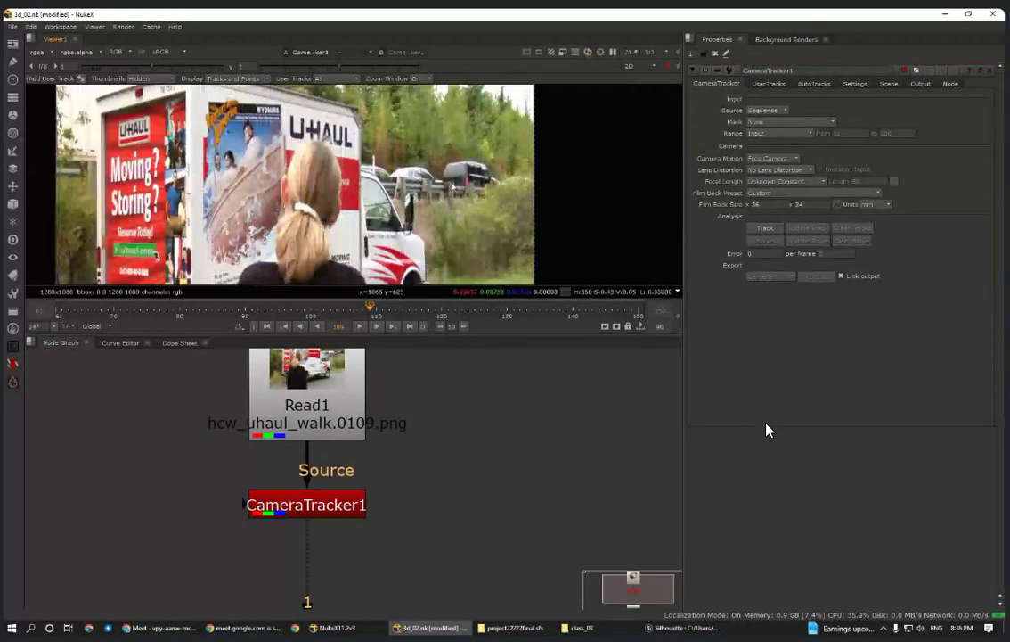
scroll(432, 183, down, 4)
middle_drag(373, 212, 358, 208)
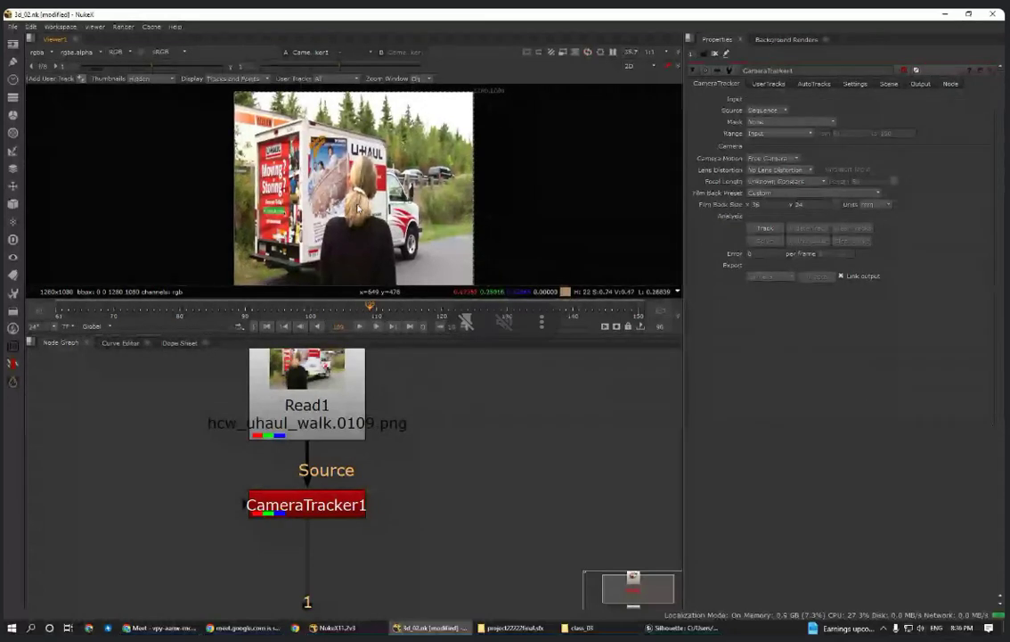
click(855, 84)
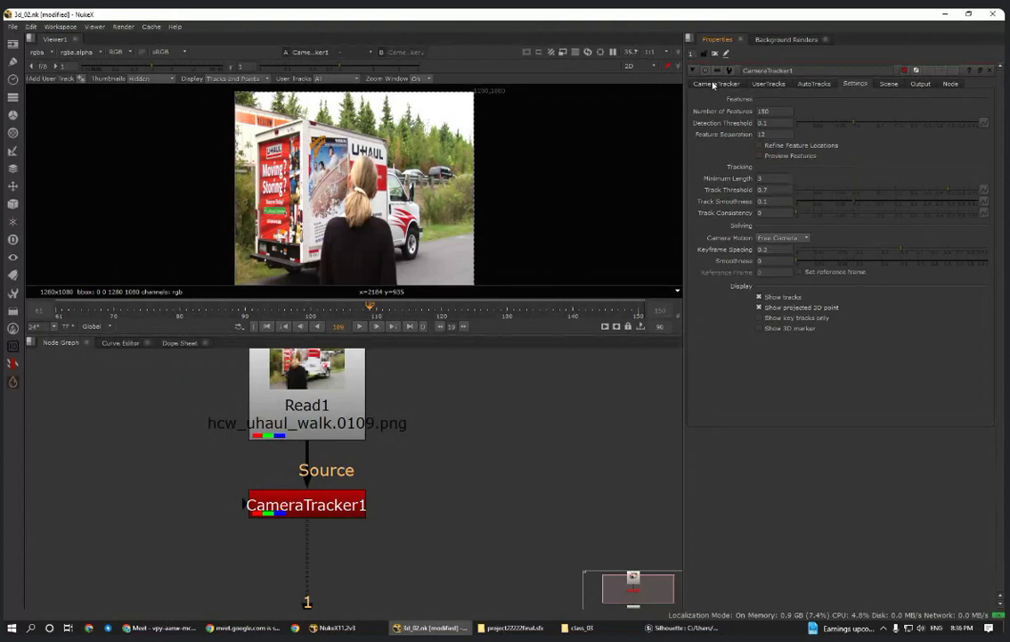
click(759, 144)
click(759, 155)
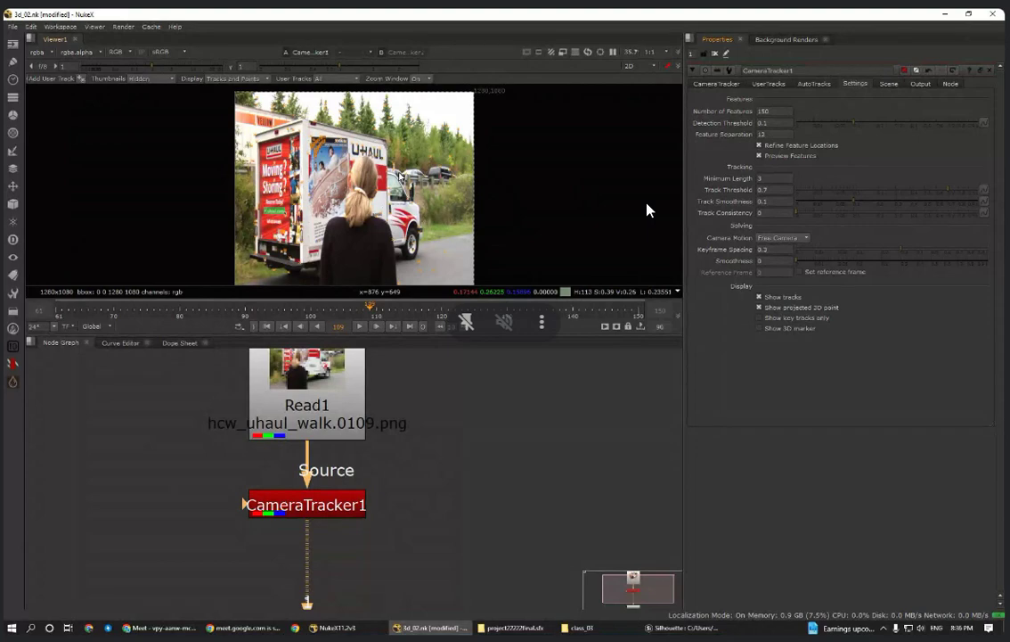
- Examine the previewed feature points over the truck, trees and parked cars in the maximised viewer
key(space)
key(f)
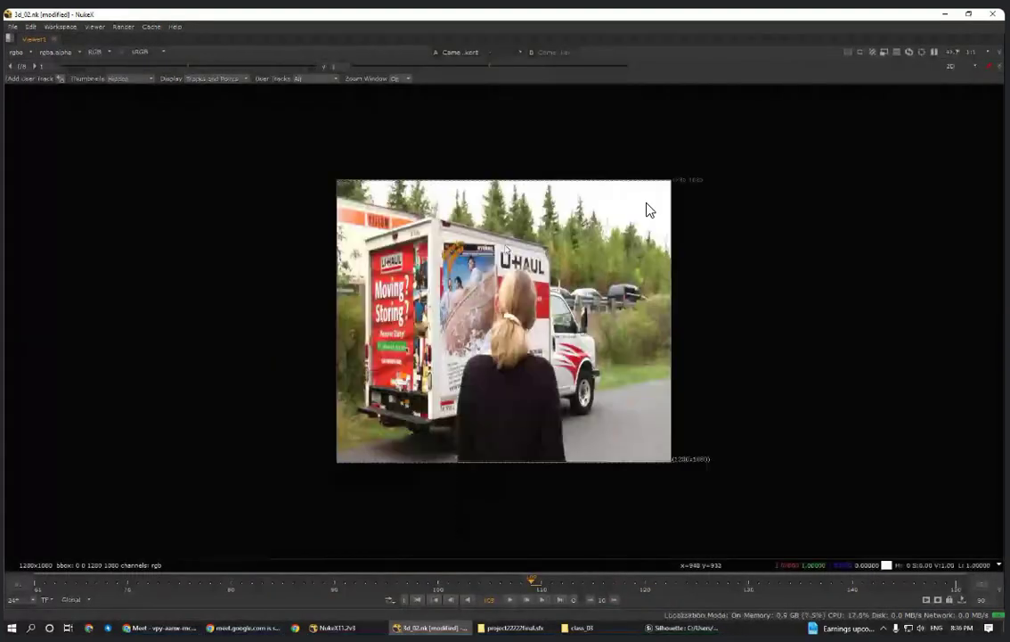
scroll(585, 211, up, 6)
middle_drag(596, 428, 513, 243)
key(f)
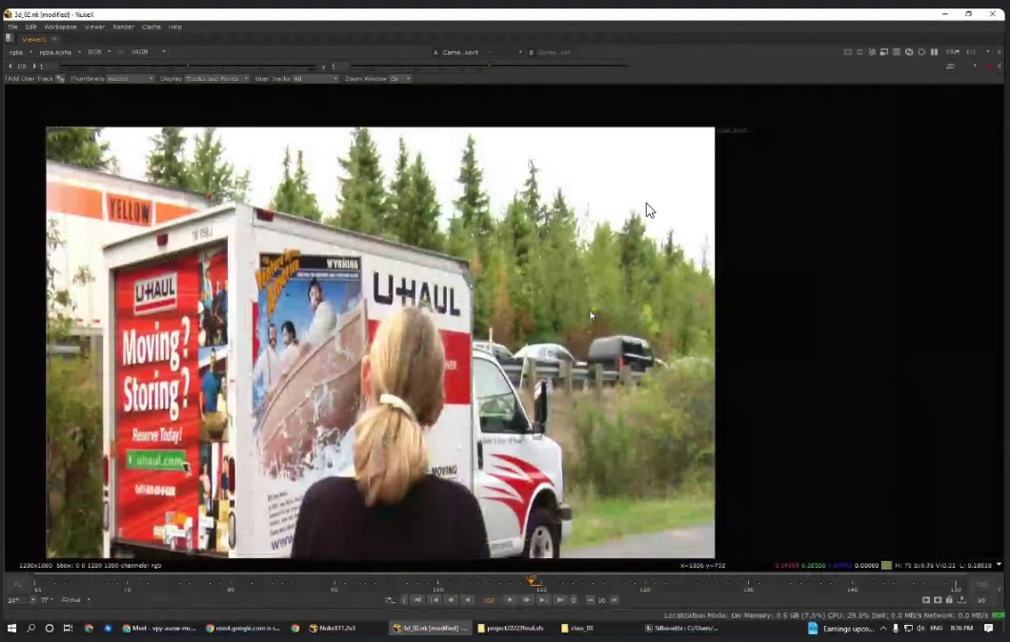
scroll(648, 210, up, 4)
middle_drag(279, 191, 785, 280)
middle_drag(395, 210, 419, 266)
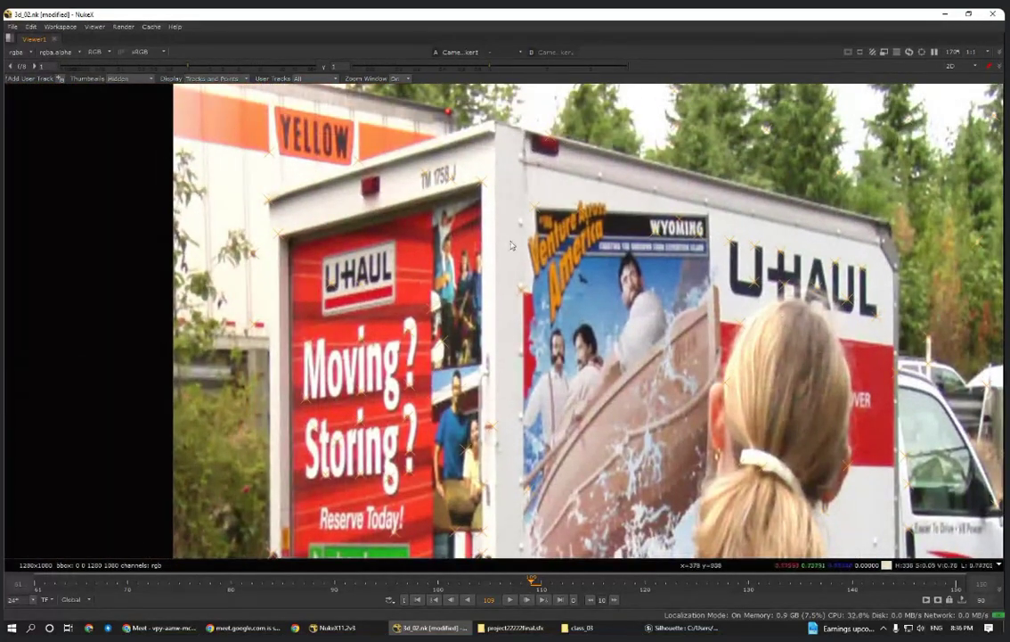
key(f)
scroll(602, 269, up, 4)
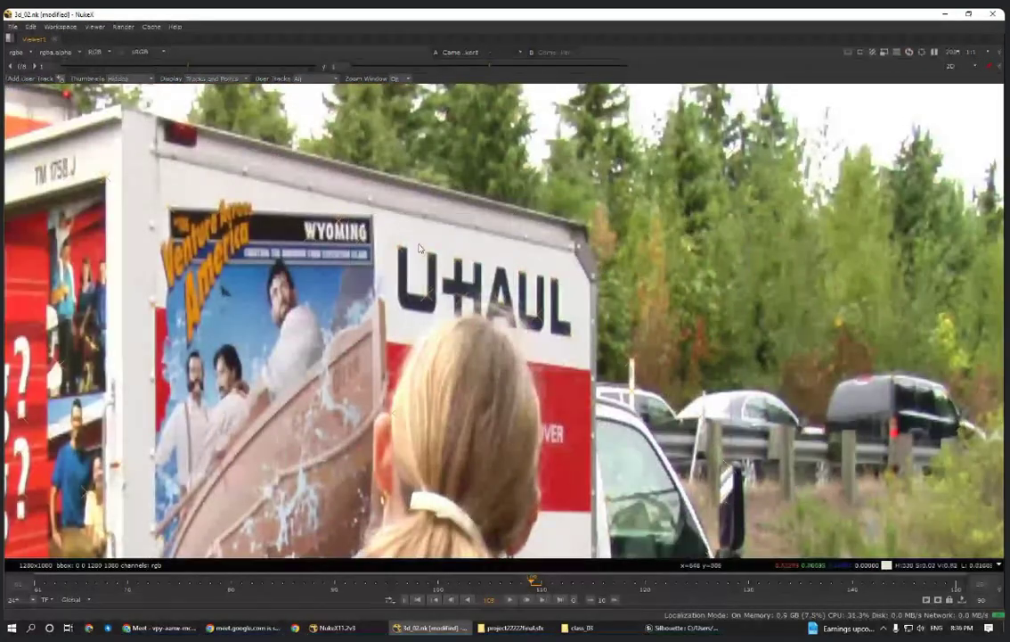
key(f)
scroll(401, 147, up, 5)
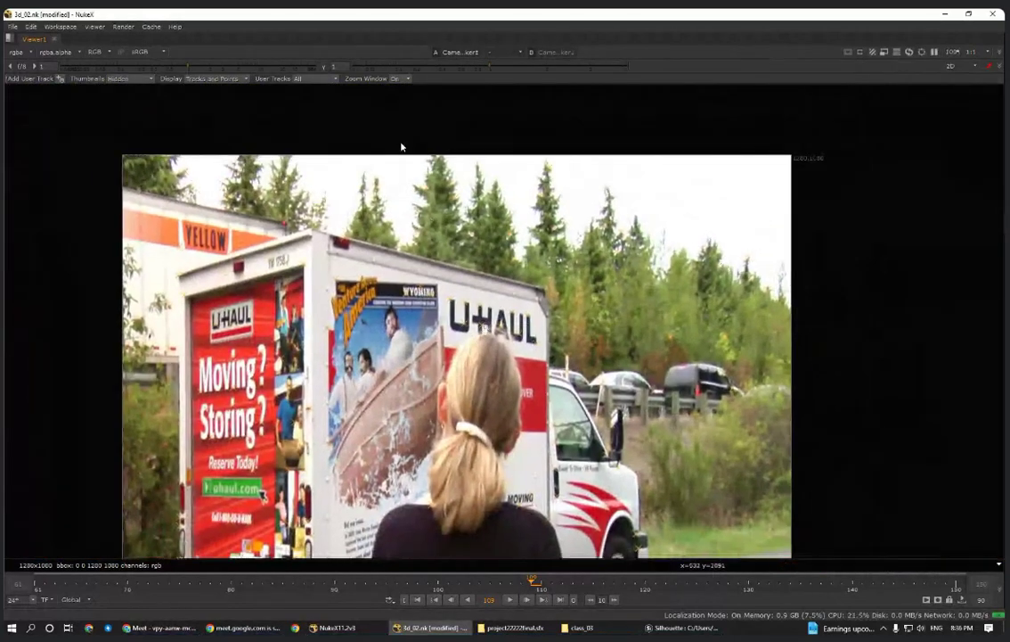
scroll(430, 241, down, 5)
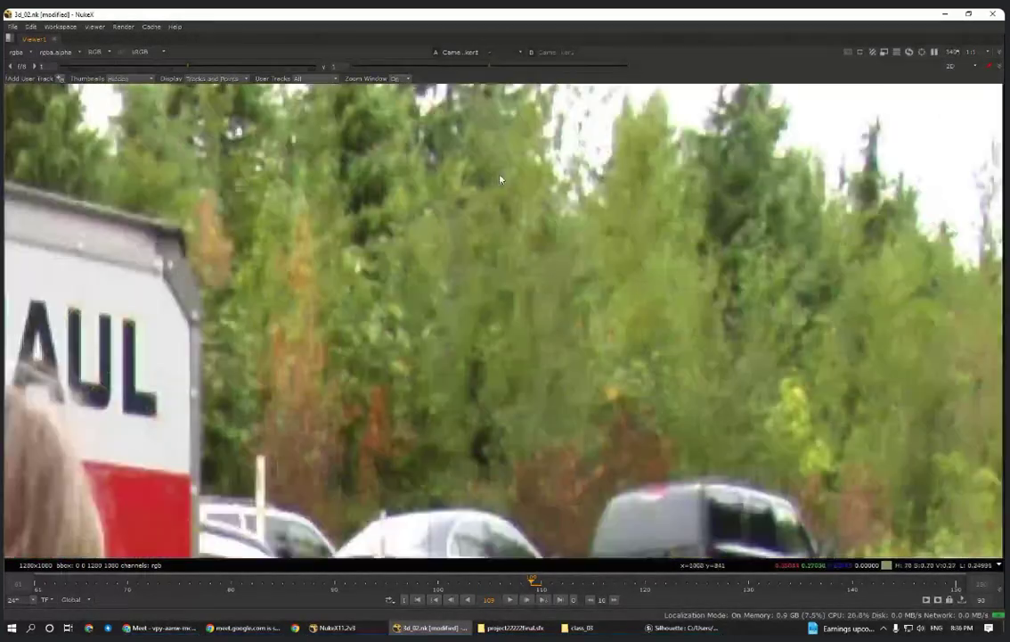
scroll(557, 276, down, 4)
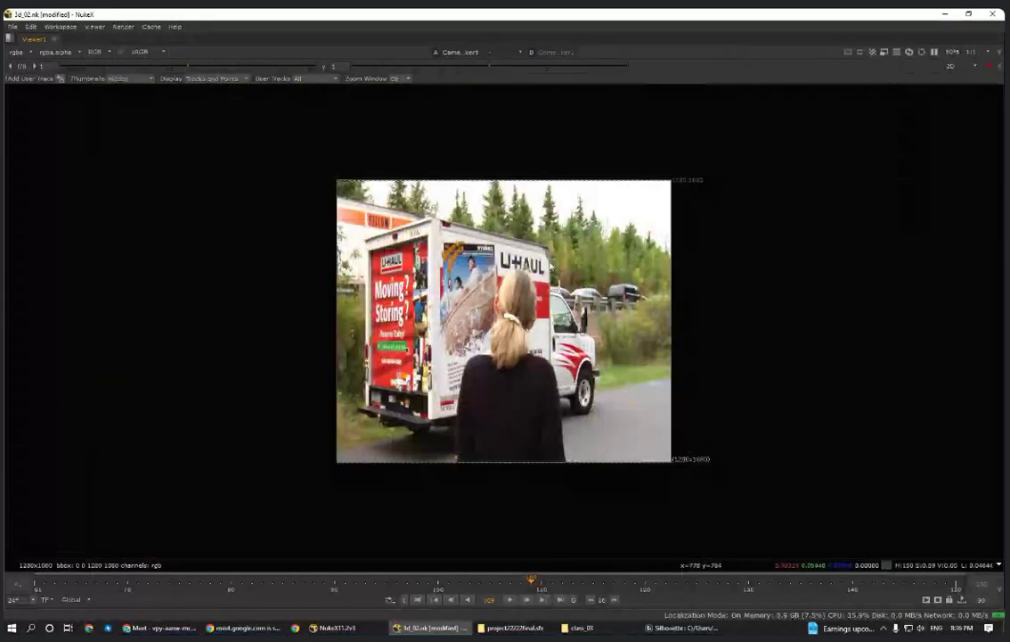
key(space)
- Set the CameraTracker's number of features to 1000
scroll(374, 163, up, 5)
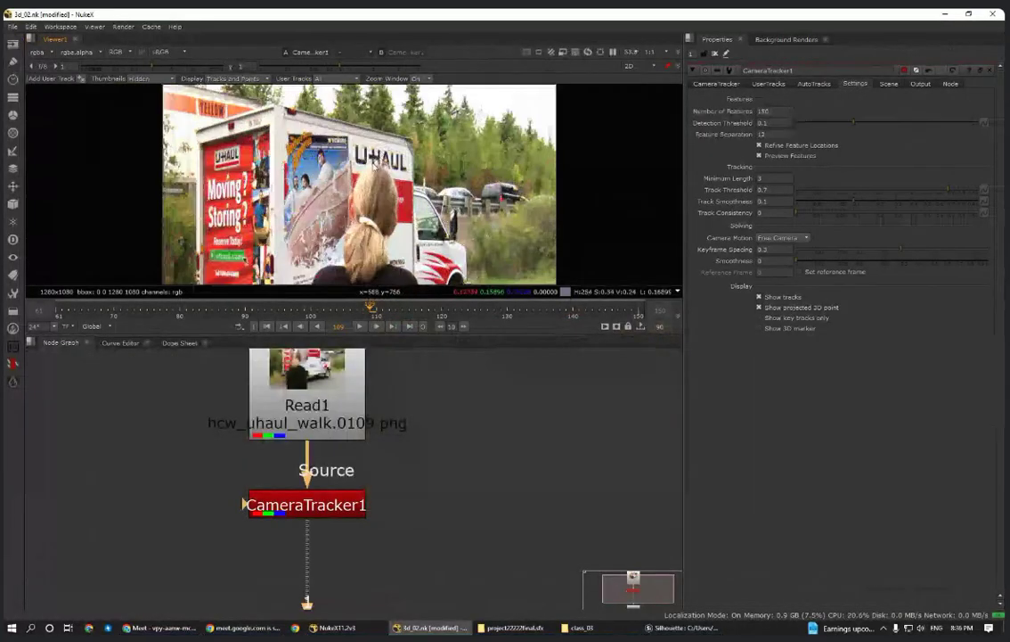
scroll(374, 163, down, 2)
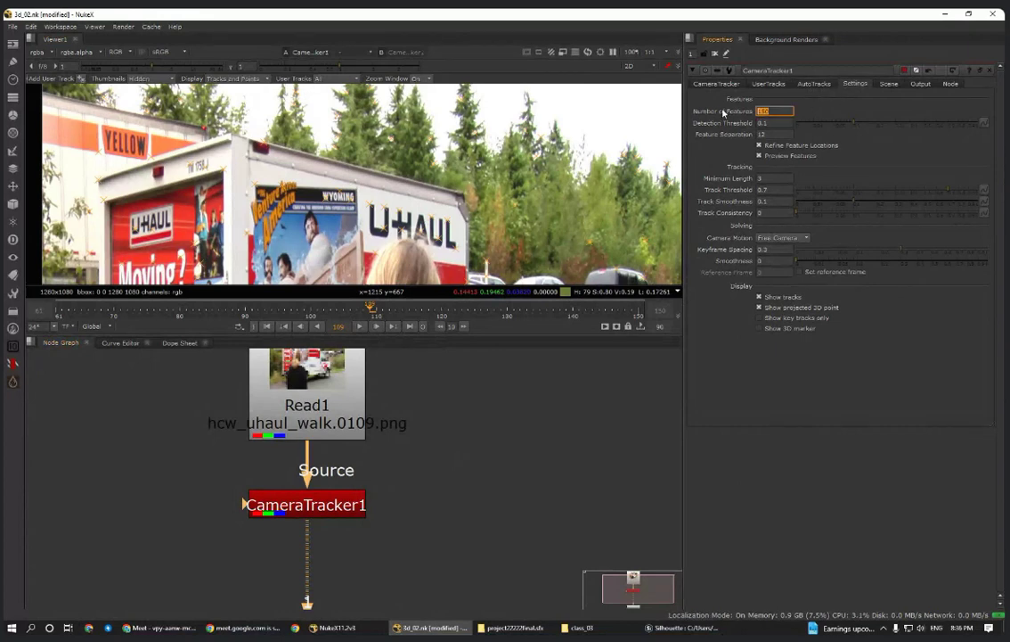
text(0)
key(Return)
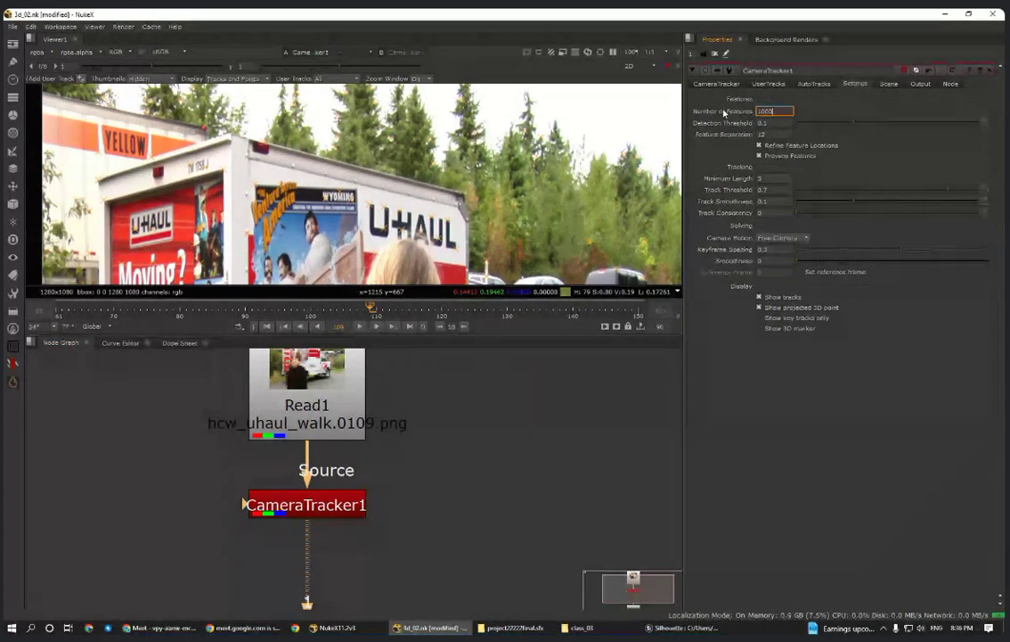
- Inspect the distribution of previewed feature points across the truck, woman and background in an enlarged viewer
scroll(383, 140, down, 4)
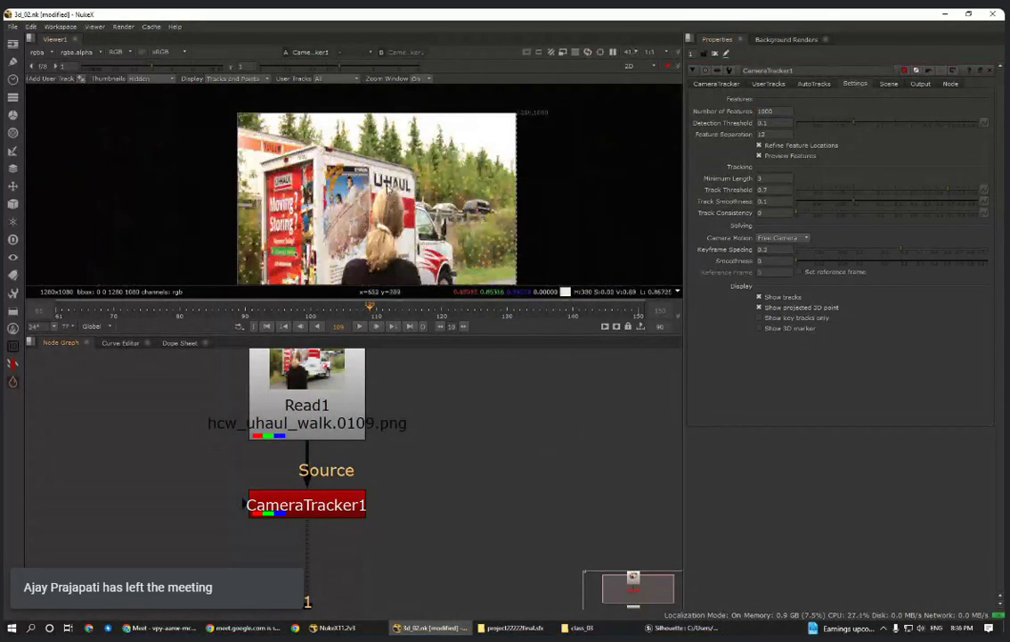
middle_drag(348, 214, 299, 184)
scroll(299, 184, up, 3)
middle_drag(266, 250, 307, 216)
scroll(306, 217, down, 2)
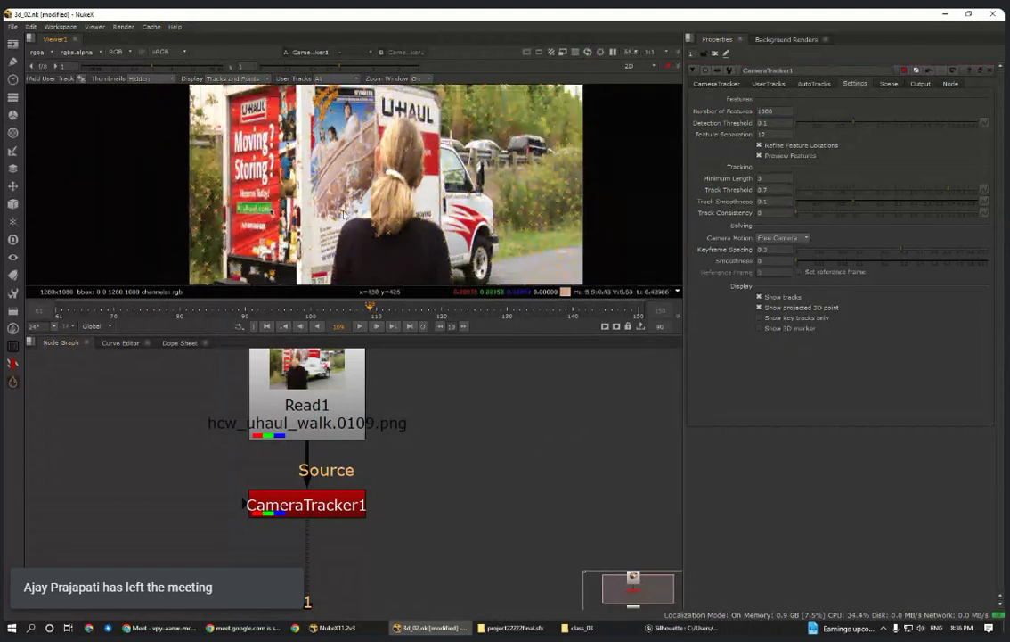
middle_drag(236, 188, 344, 184)
scroll(344, 184, up, 9)
key(f)
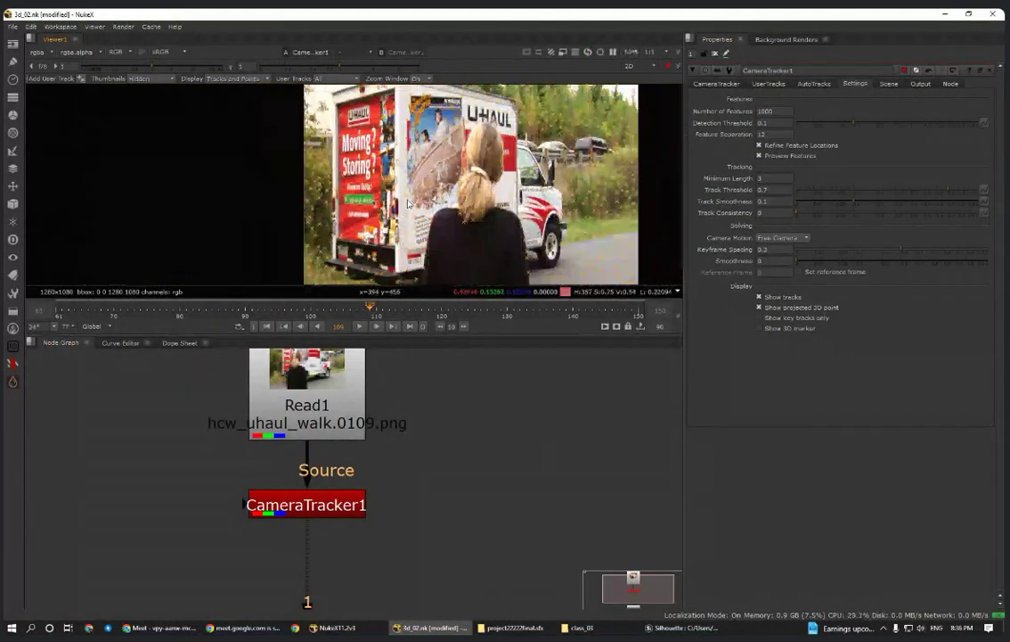
drag(443, 333, 442, 519)
middle_drag(490, 345, 369, 269)
scroll(369, 269, up, 2)
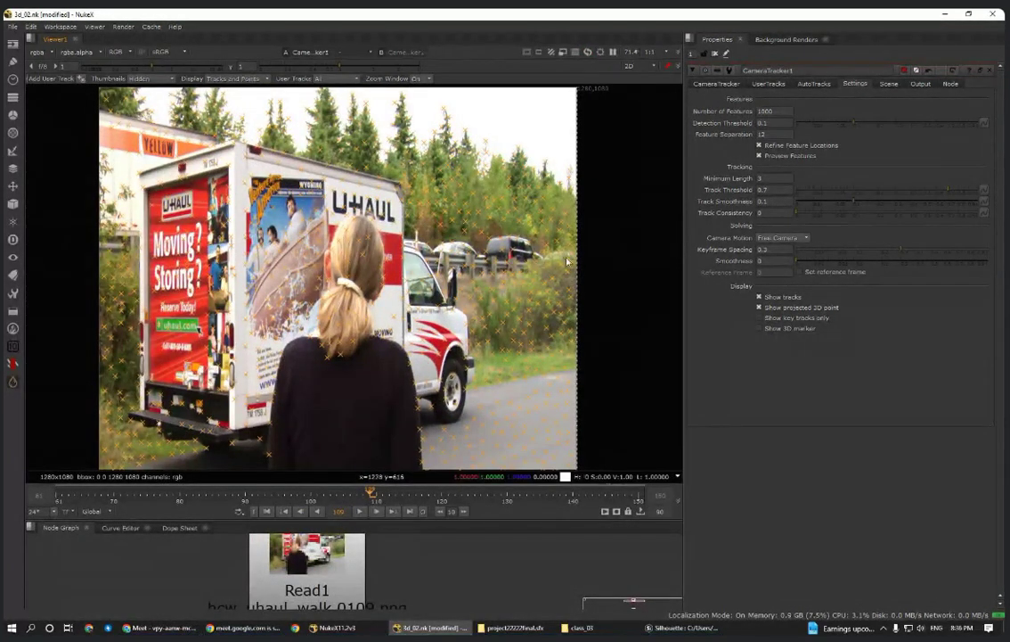
scroll(444, 241, down, 3)
scroll(443, 241, up, 5)
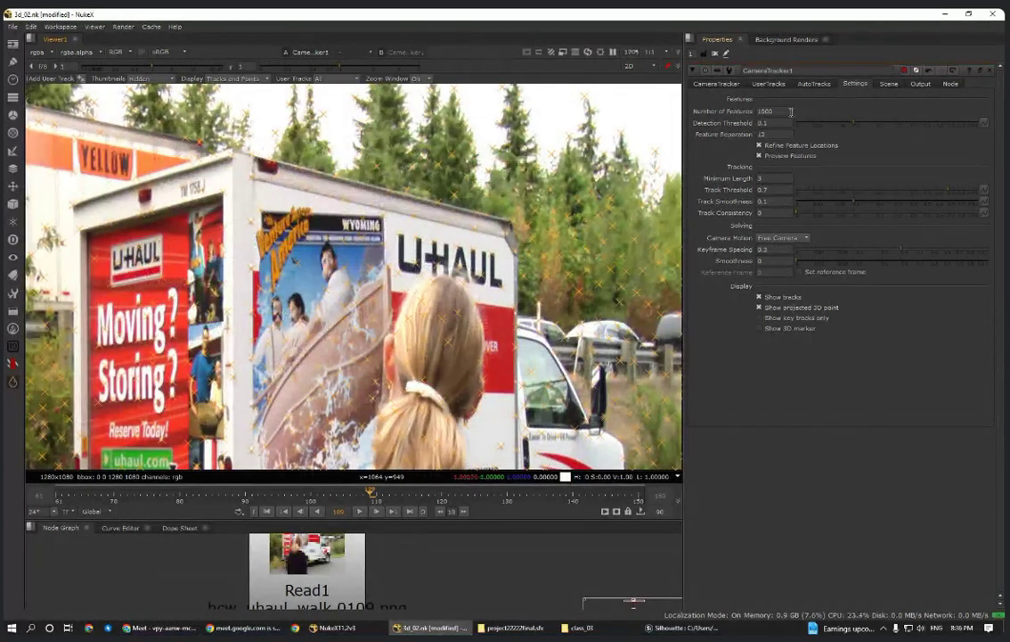
- Set the CameraTracker's number of features to 1500 and check the feature preview over the whole frame
drag(790, 112, 699, 115)
text(150)
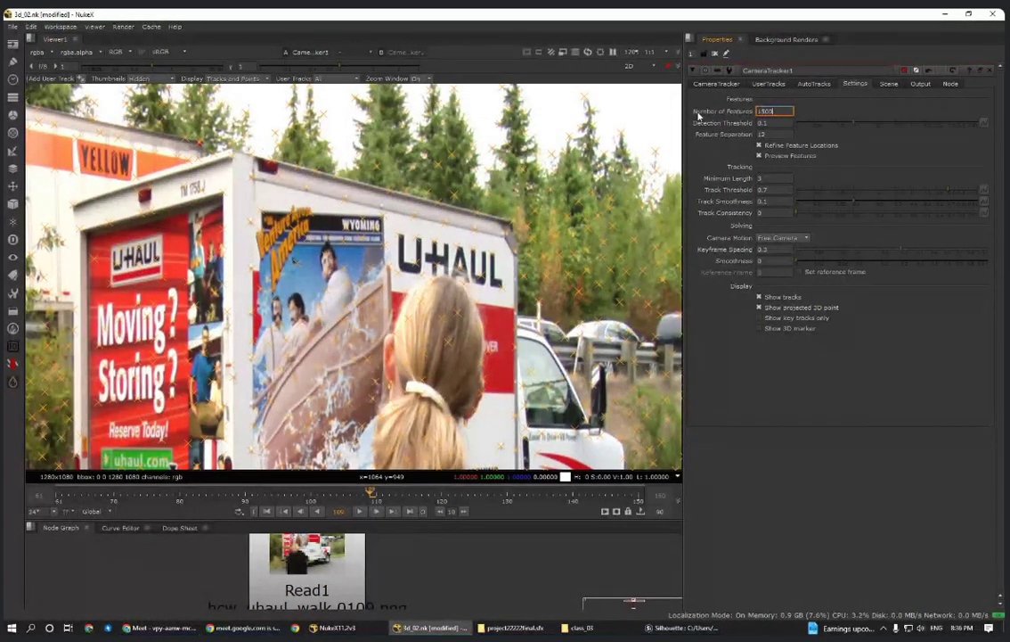
scroll(382, 260, down, 6)
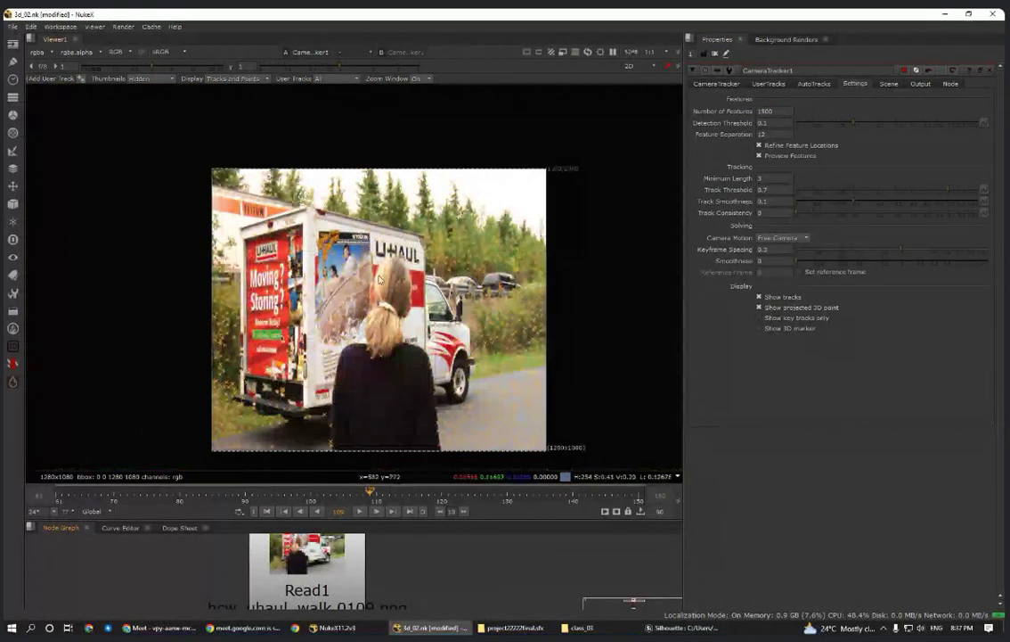
scroll(382, 260, up, 4)
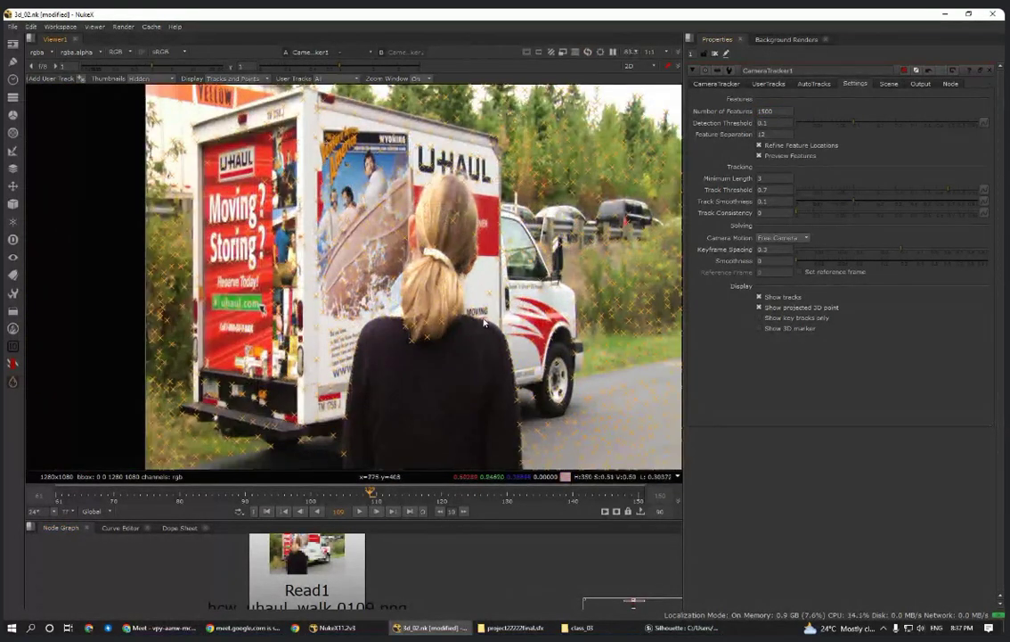
scroll(484, 323, down, 3)
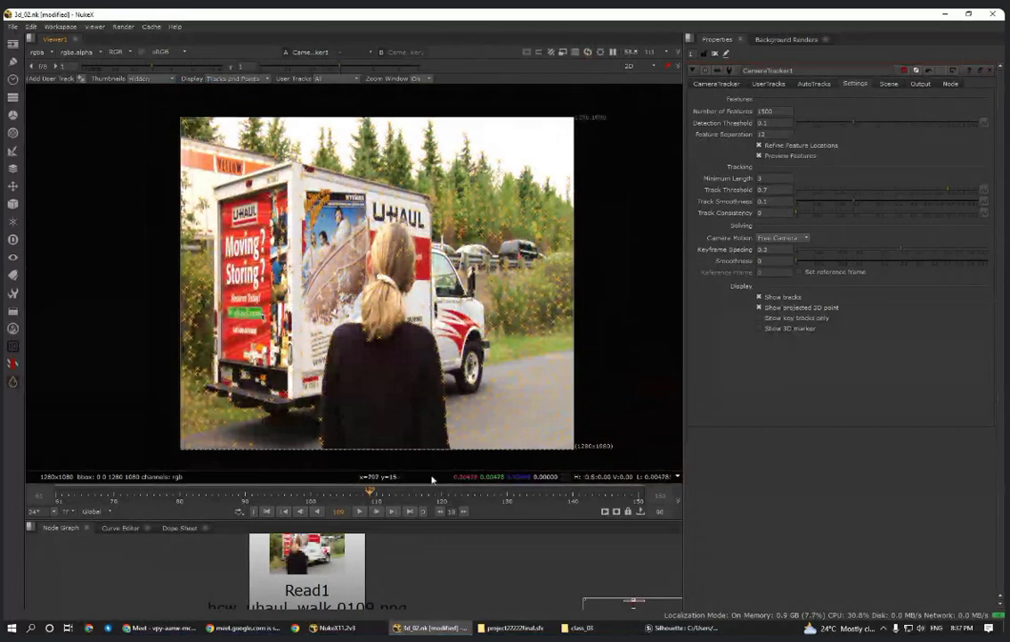
drag(459, 520, 460, 453)
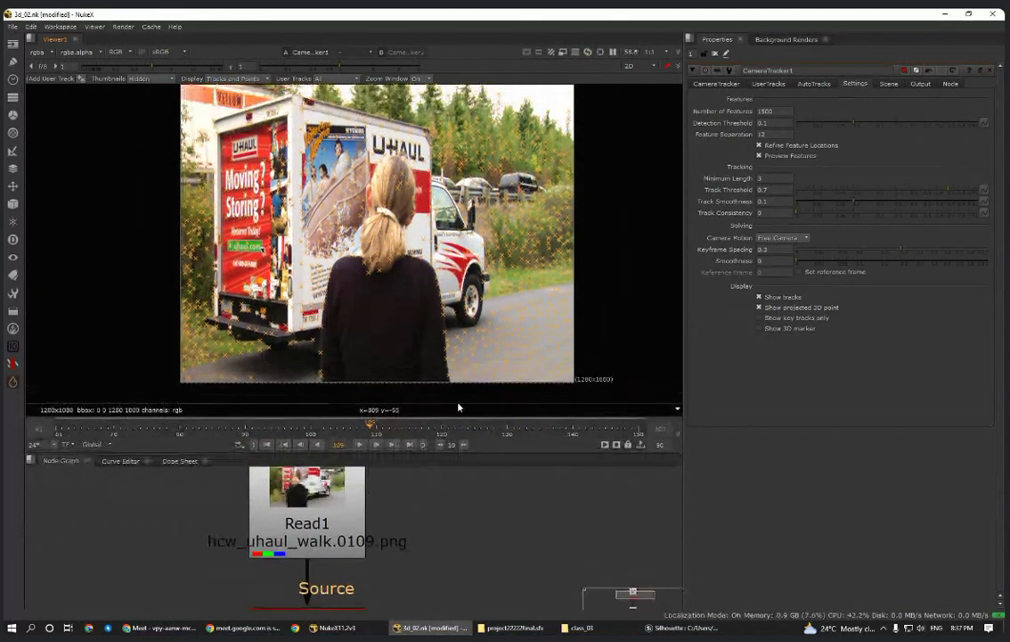
scroll(441, 311, down, 2)
middle_drag(440, 311, 423, 318)
scroll(424, 319, up, 1)
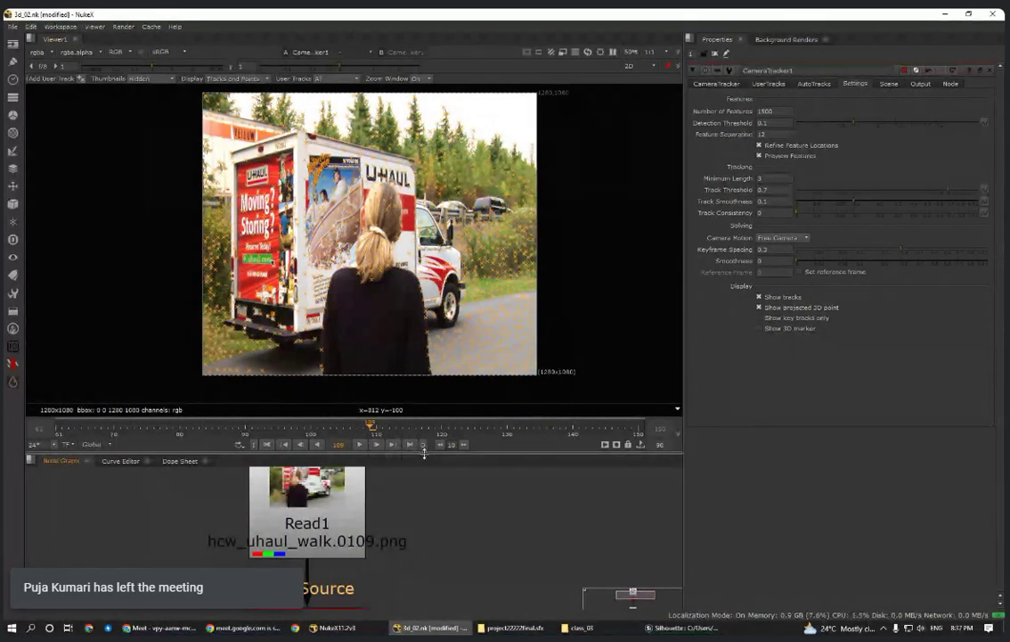
- Track the detected features through the whole U-Haul footage sequence with the CameraTracker1 node
drag(423, 455, 424, 410)
scroll(404, 305, down, 2)
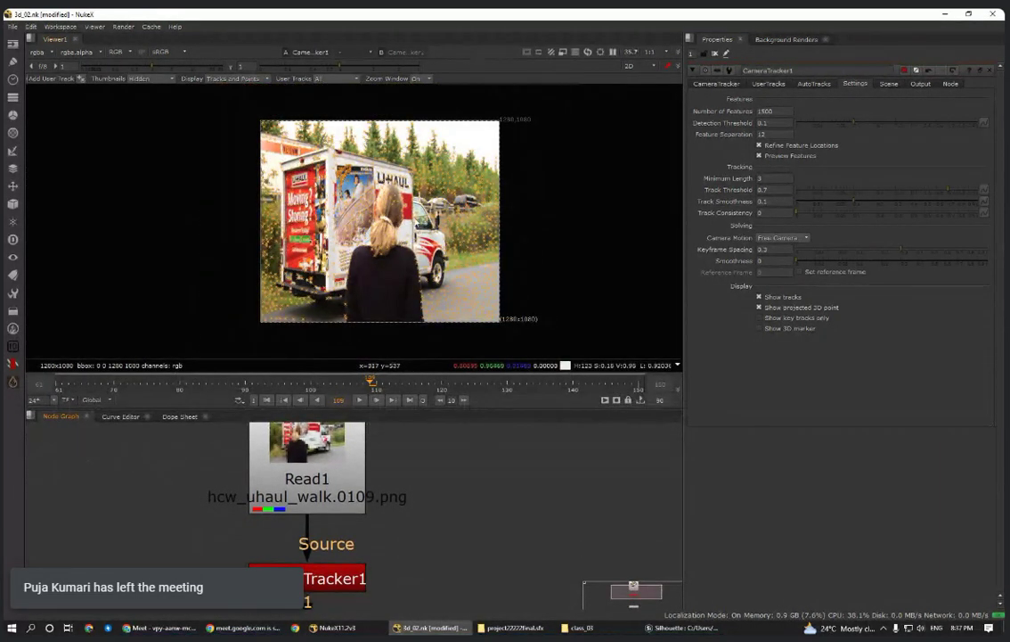
scroll(419, 178, up, 1)
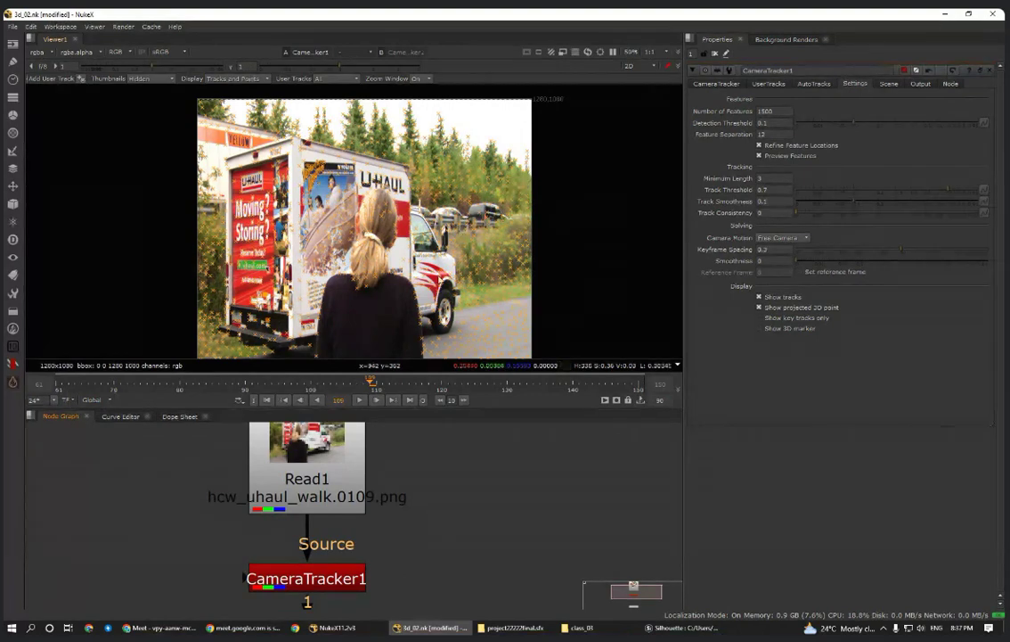
middle_drag(420, 188, 439, 204)
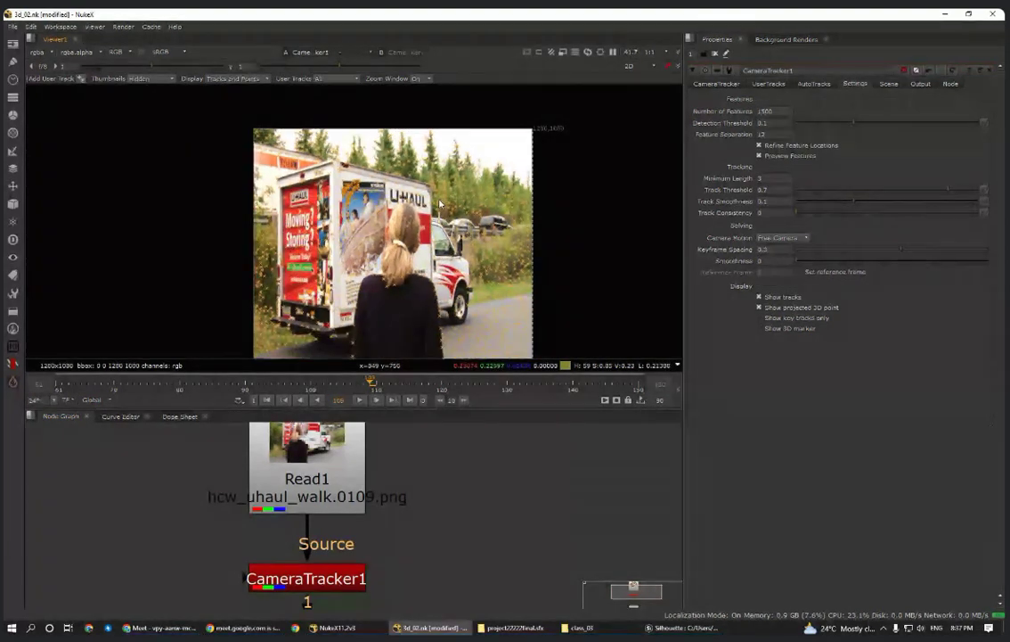
scroll(390, 242, up, 6)
scroll(389, 241, down, 6)
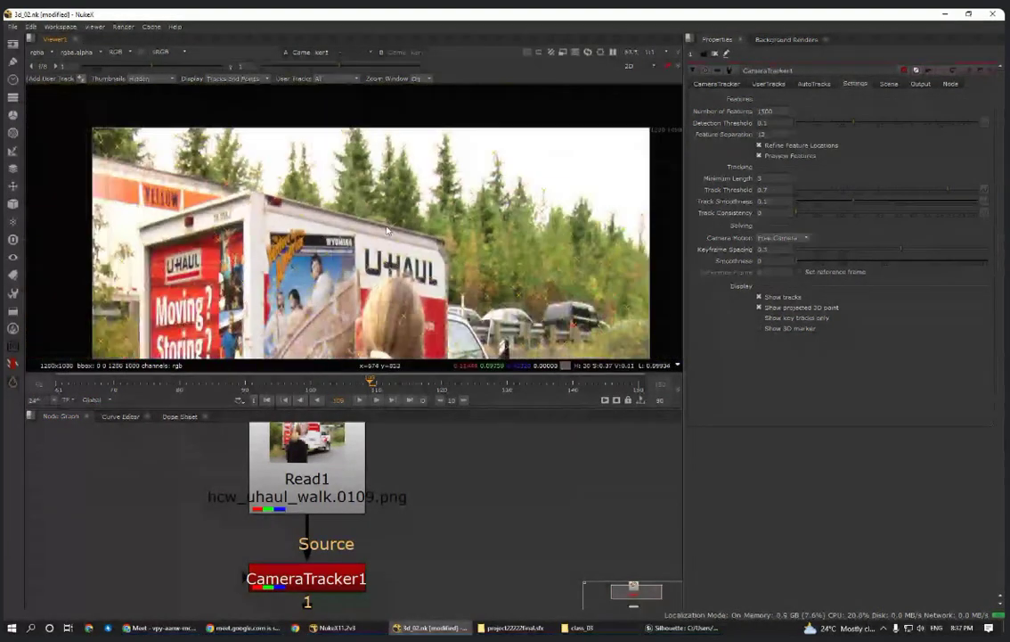
scroll(392, 535, down, 2)
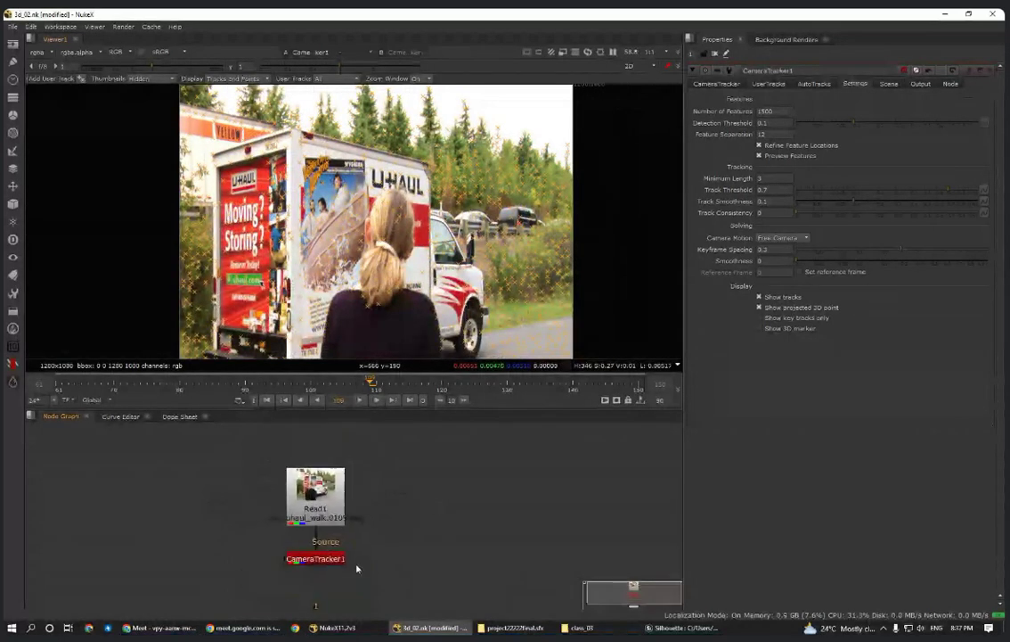
scroll(357, 564, up, 2)
click(339, 549)
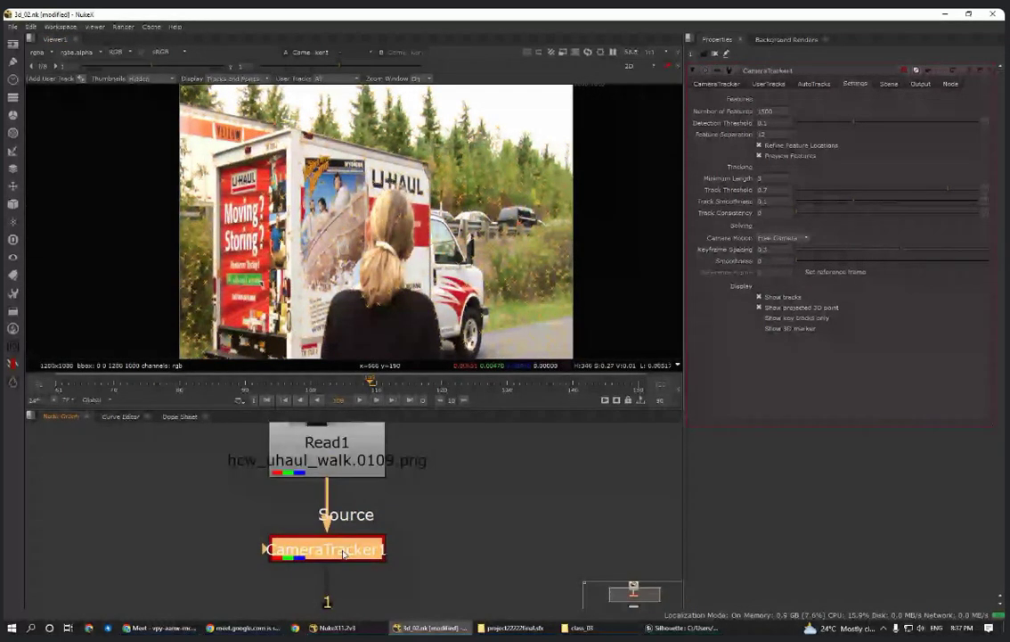
click(722, 84)
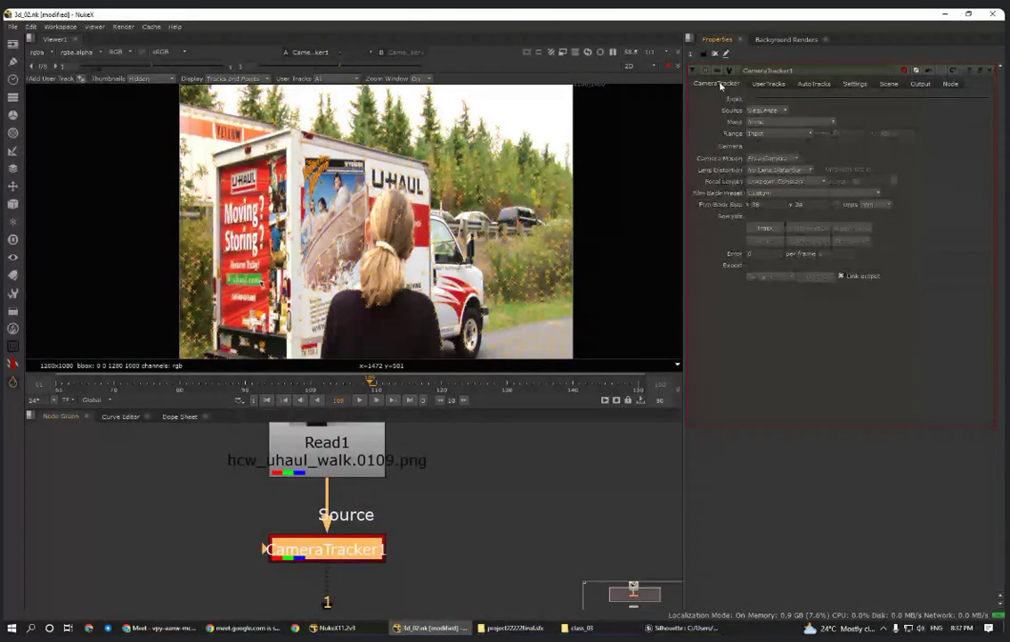
click(768, 232)
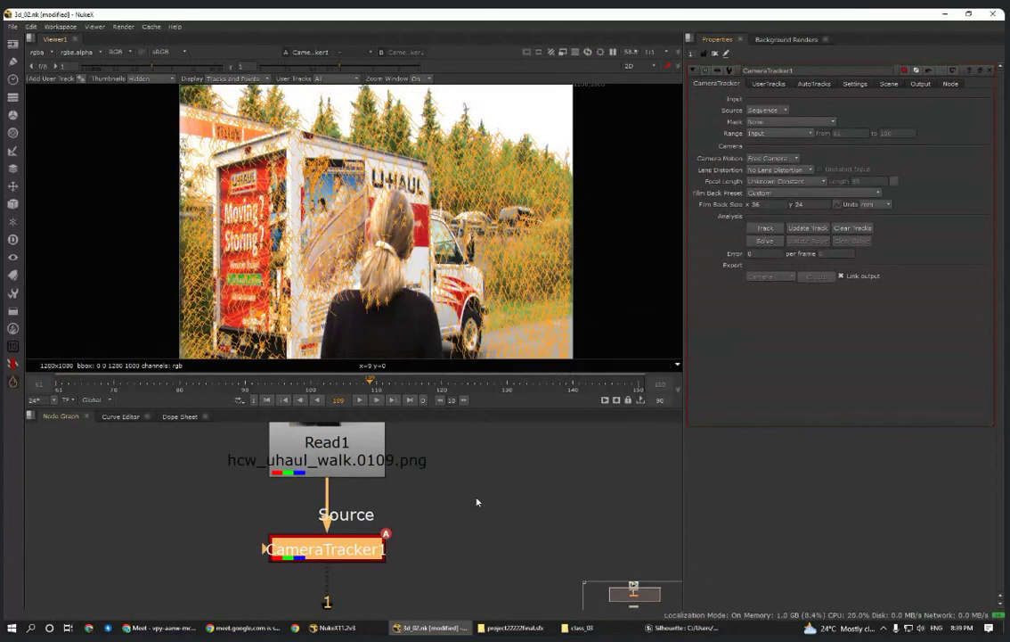
- Check the generated tracks over the truck and trees, and solve the camera in CameraTracker1
middle_drag(378, 186, 395, 223)
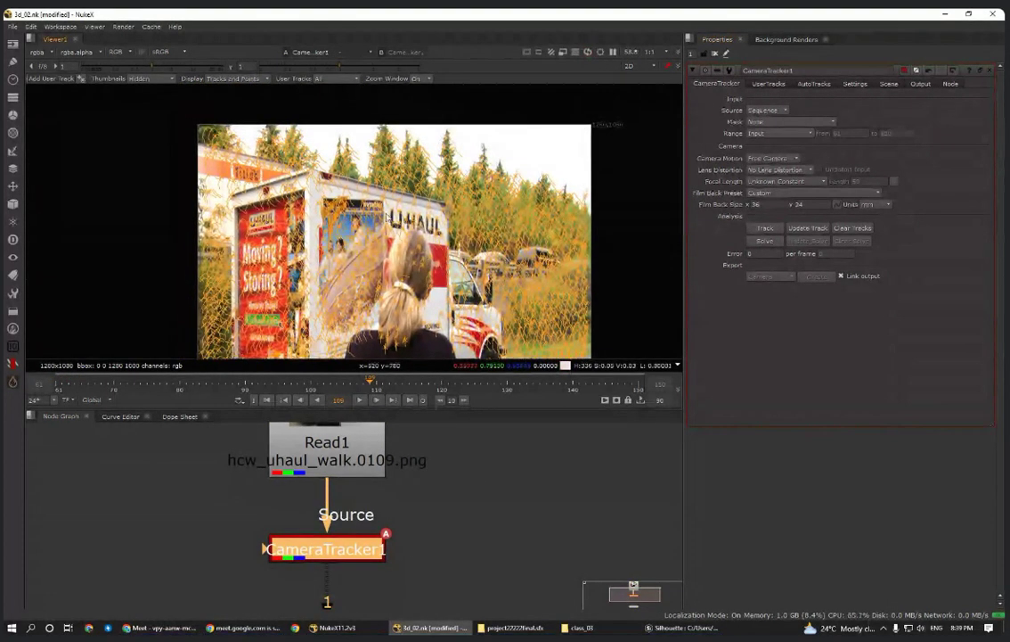
scroll(394, 224, up, 5)
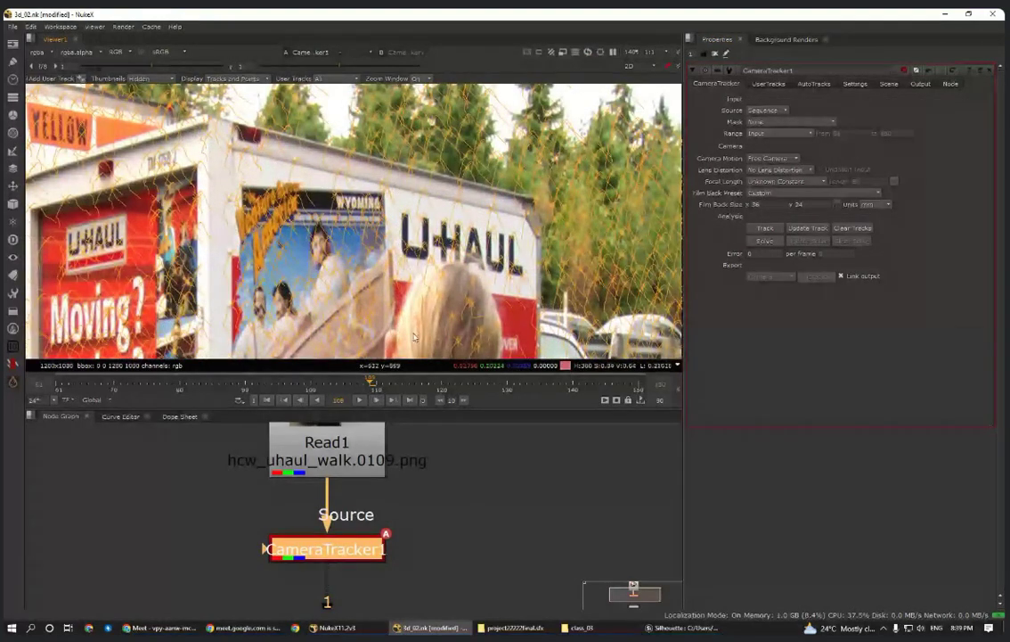
scroll(402, 211, down, 5)
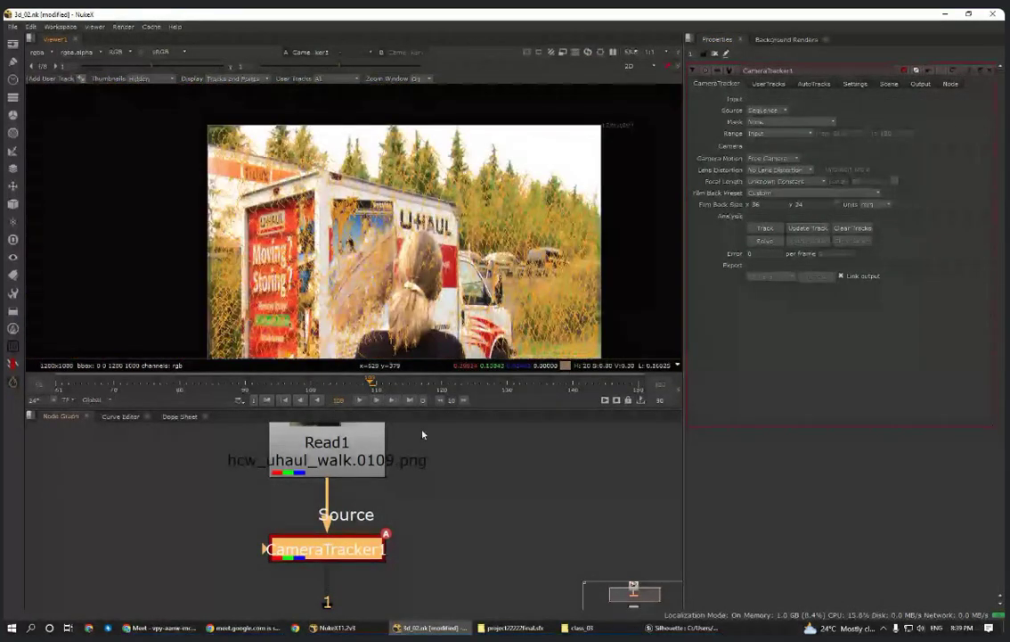
click(429, 450)
scroll(426, 294, up, 3)
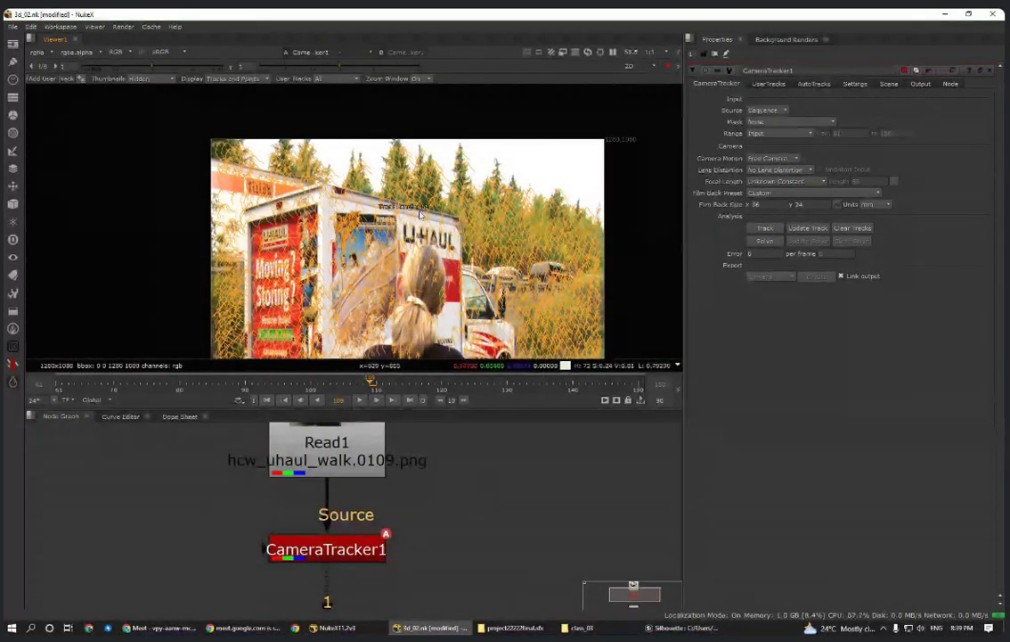
click(341, 547)
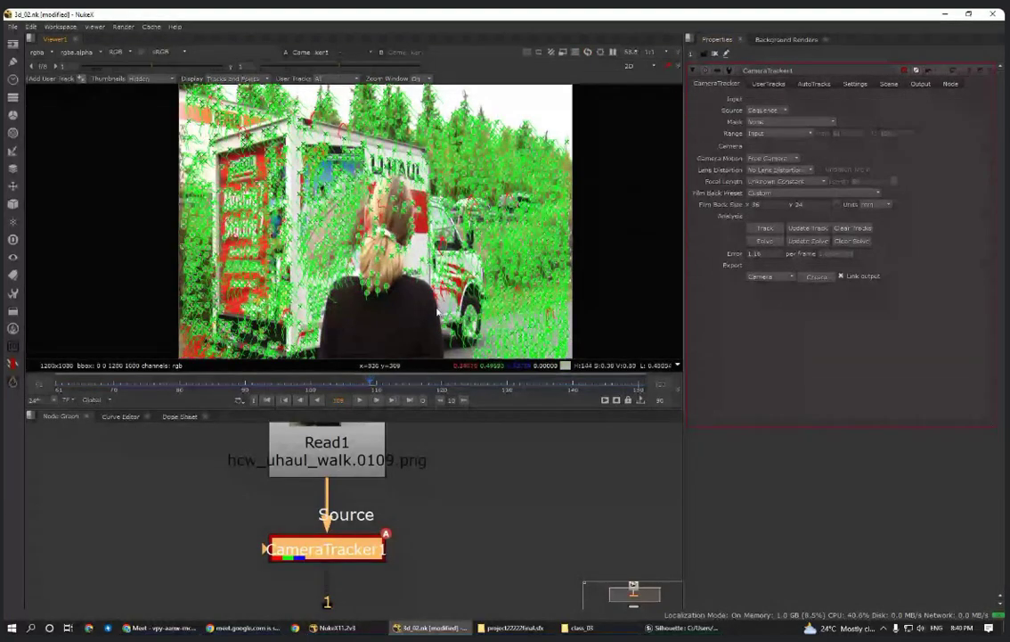
- Examine the solved and rejected track points on the truck roof, woman, trees and parked cars at close range
scroll(436, 312, up, 5)
scroll(441, 323, down, 4)
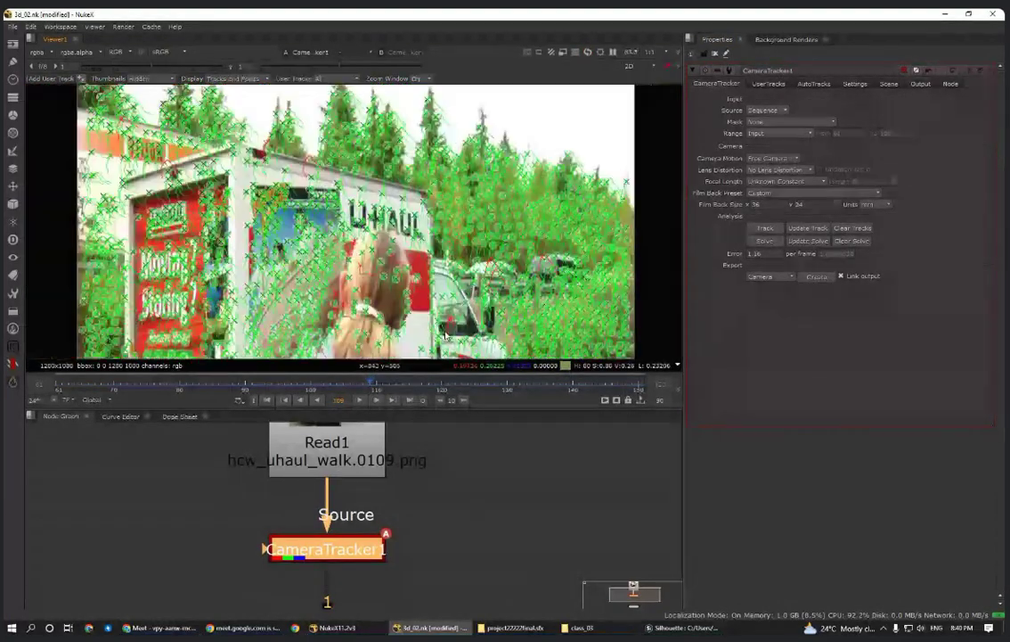
scroll(362, 287, up, 3)
scroll(362, 286, down, 5)
scroll(312, 218, up, 5)
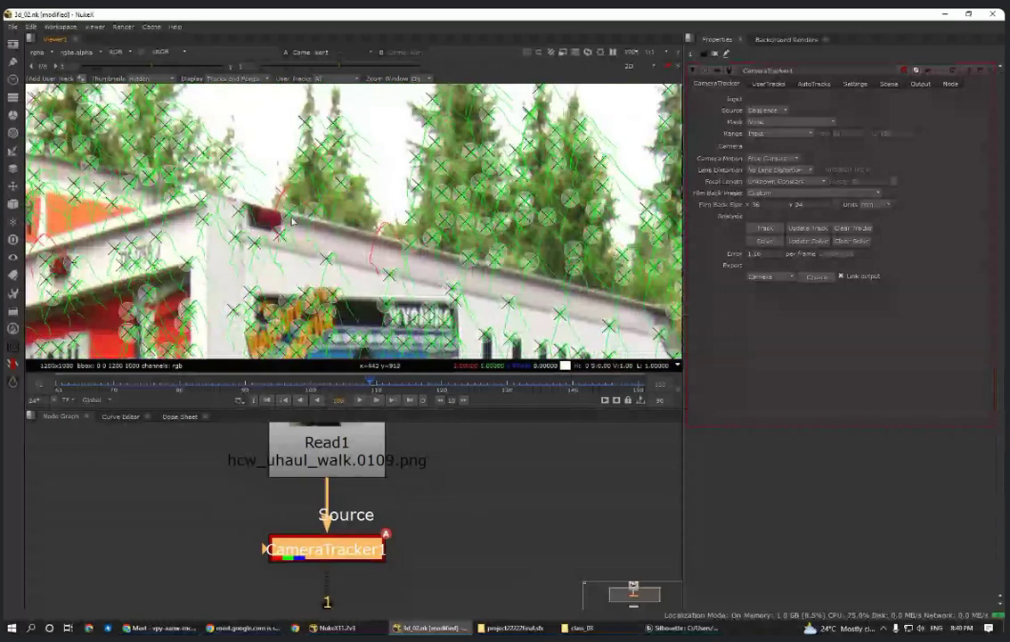
scroll(312, 218, down, 4)
scroll(561, 248, up, 5)
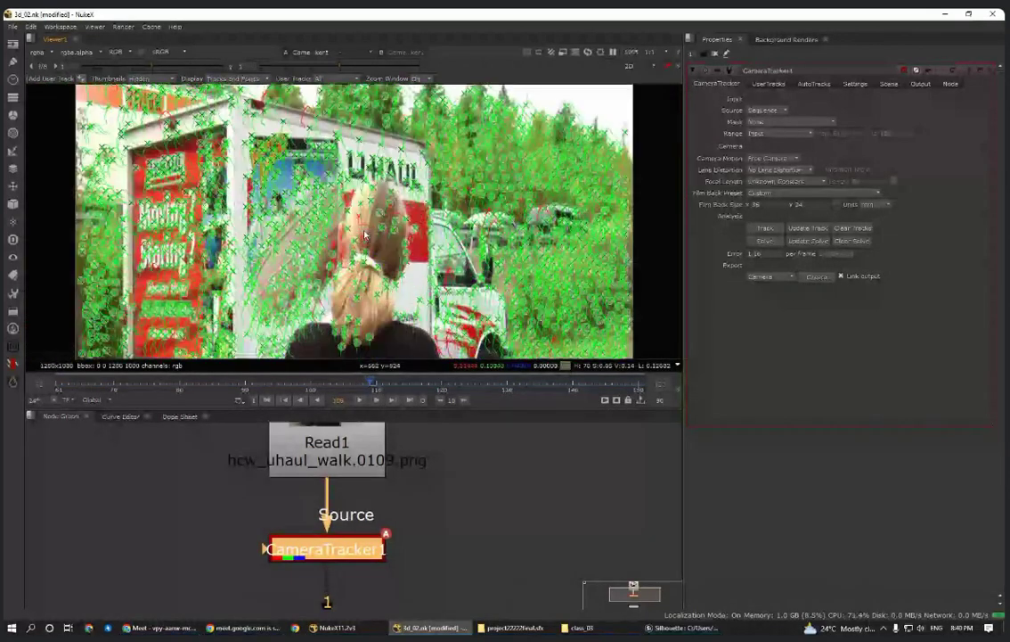
scroll(562, 248, down, 2)
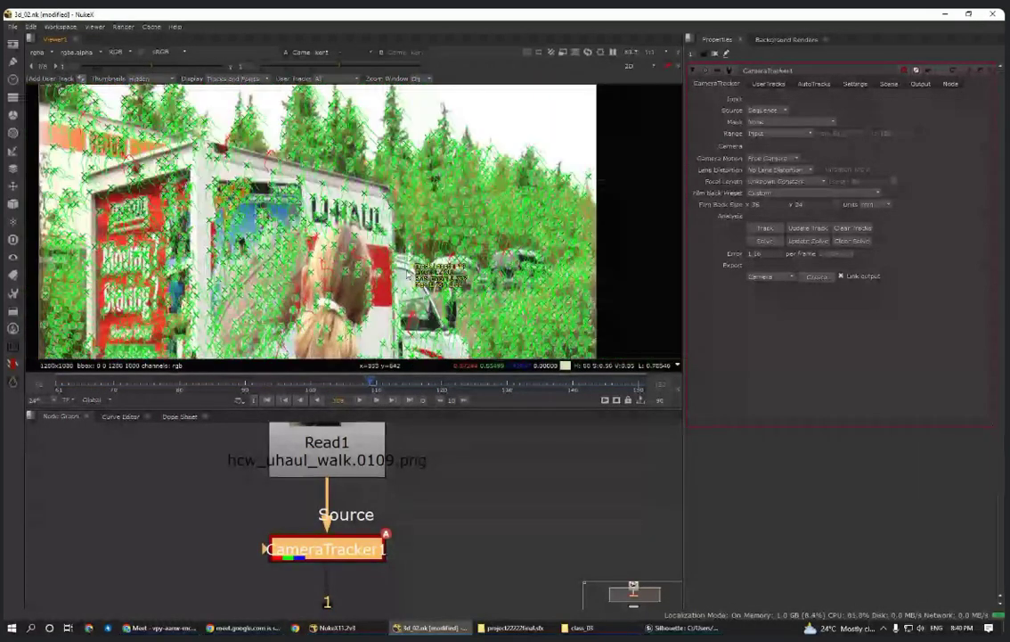
middle_drag(408, 275, 457, 256)
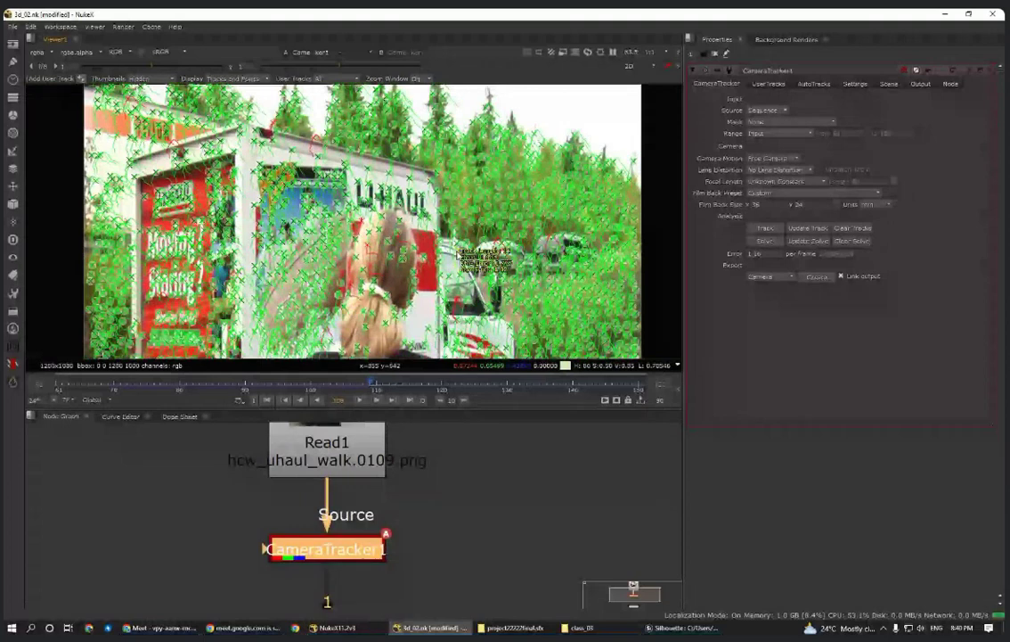
- Set the minimum track length of CameraTracker1's automatic tracks to 10
click(814, 84)
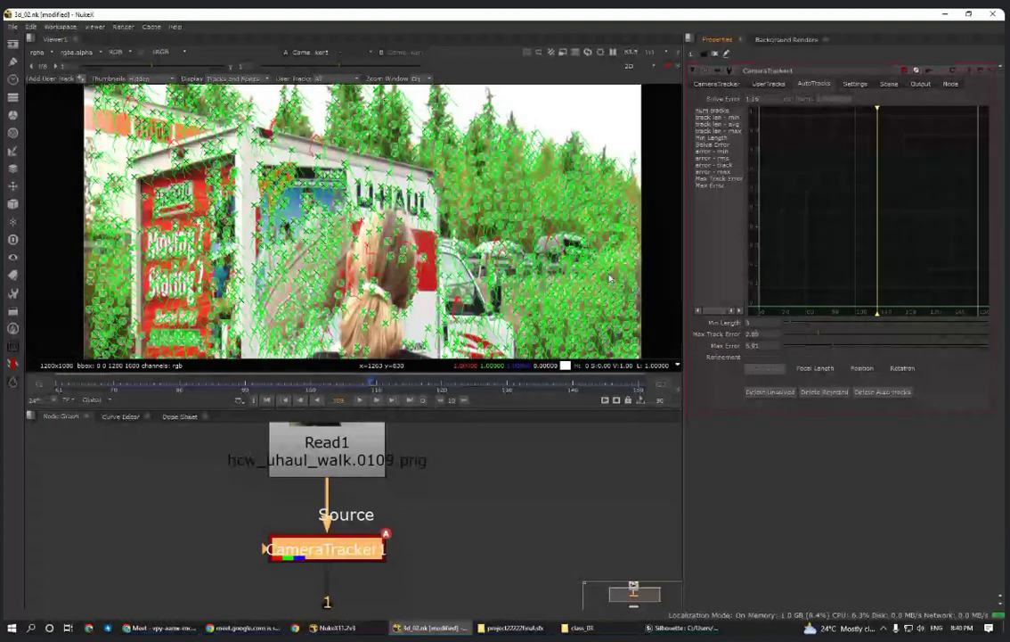
scroll(402, 232, down, 2)
click(760, 321)
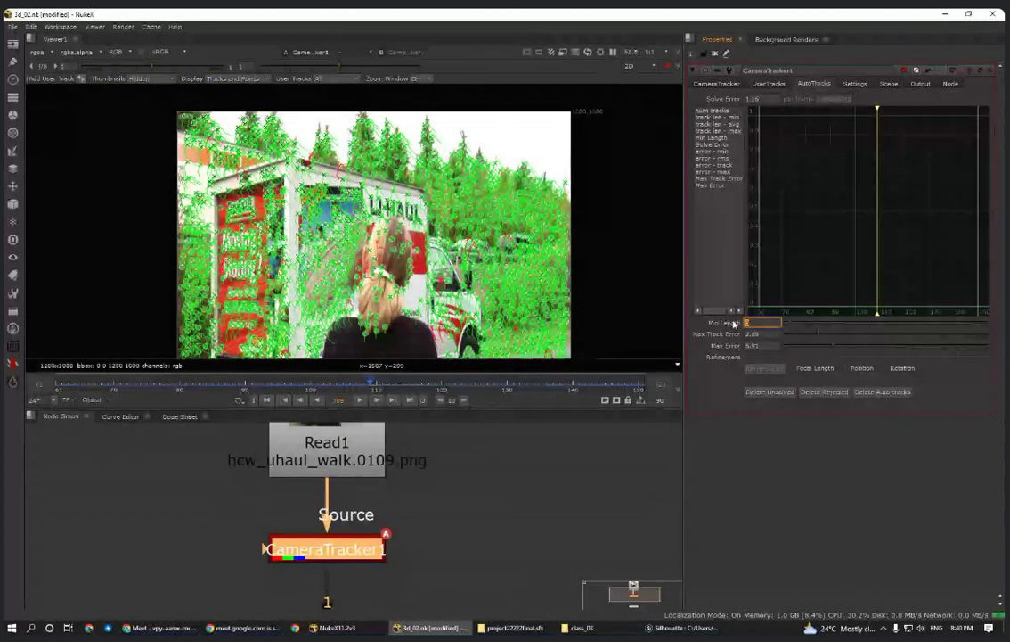
text(10)
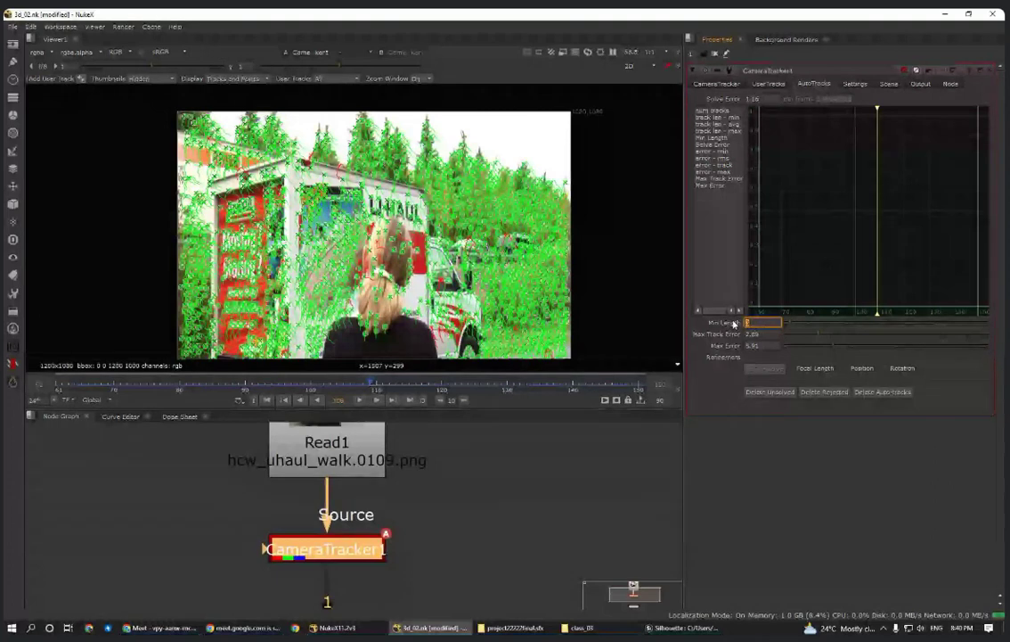
click(560, 489)
- Set the automatic tracks' maximum error to 4 and check which tracks are marked as rejected
click(768, 345)
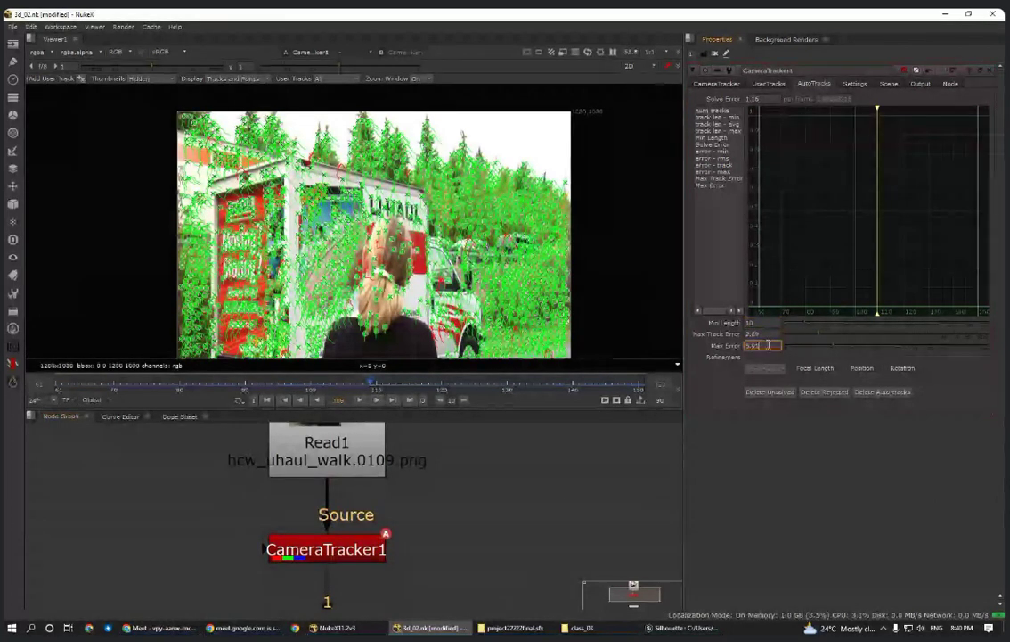
double_click(764, 344)
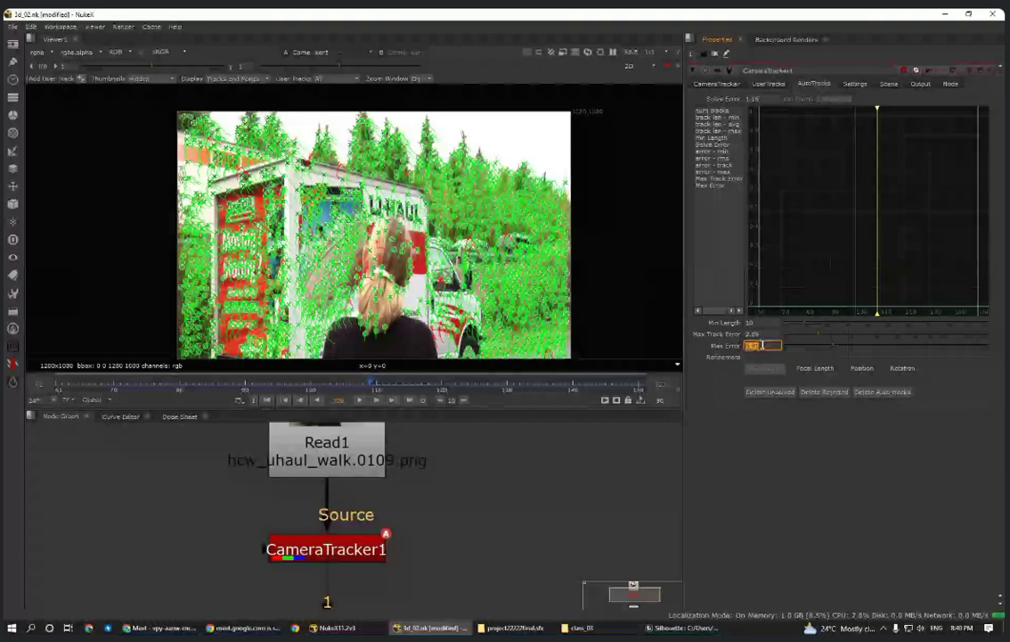
text(4)
key(Return)
middle_drag(356, 329, 371, 290)
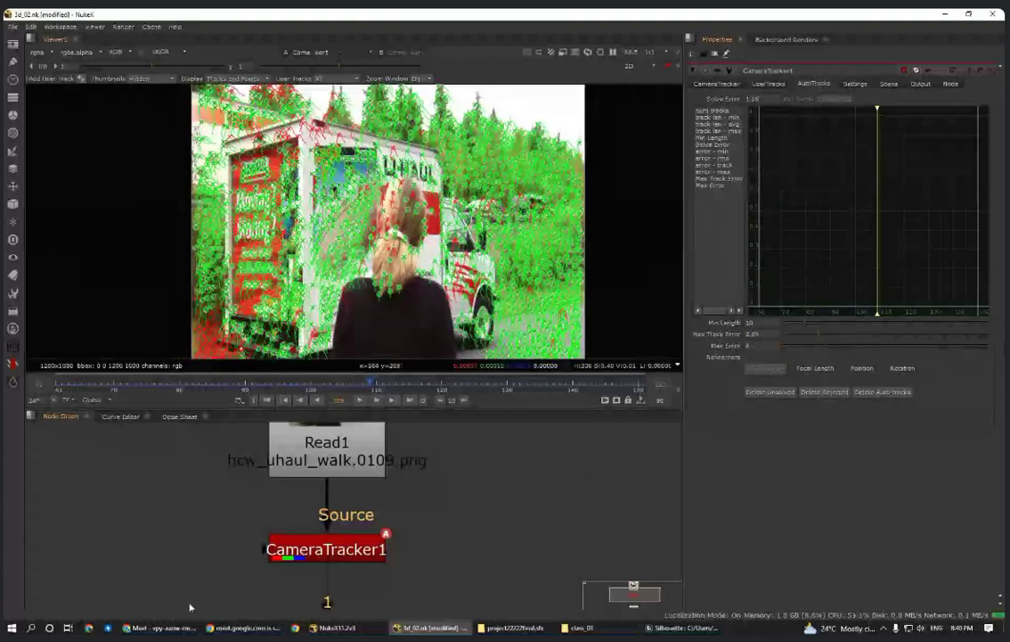
key(Left)
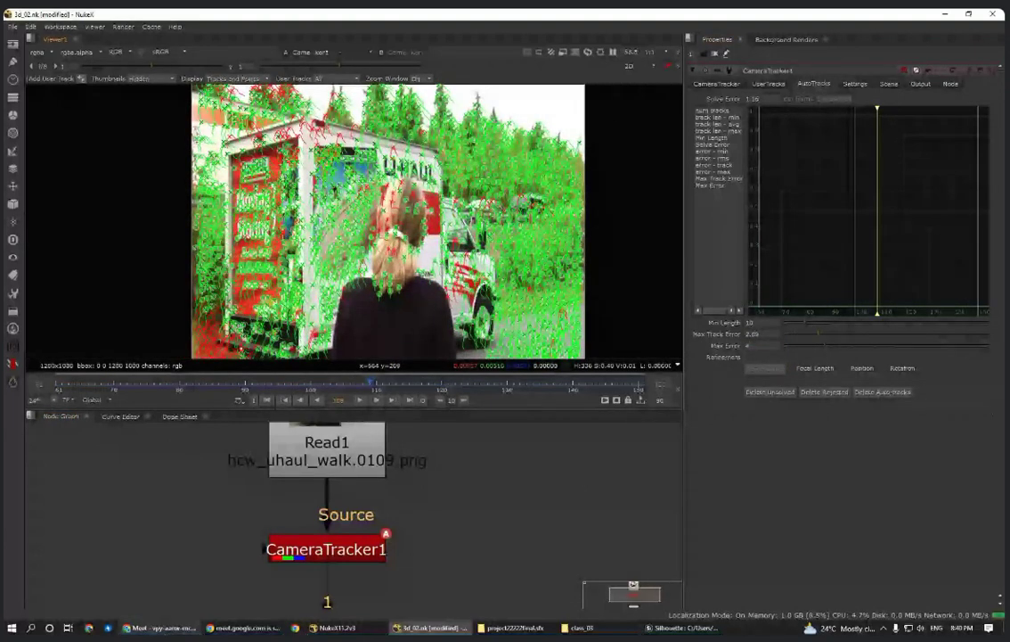
mouse_move(153, 627)
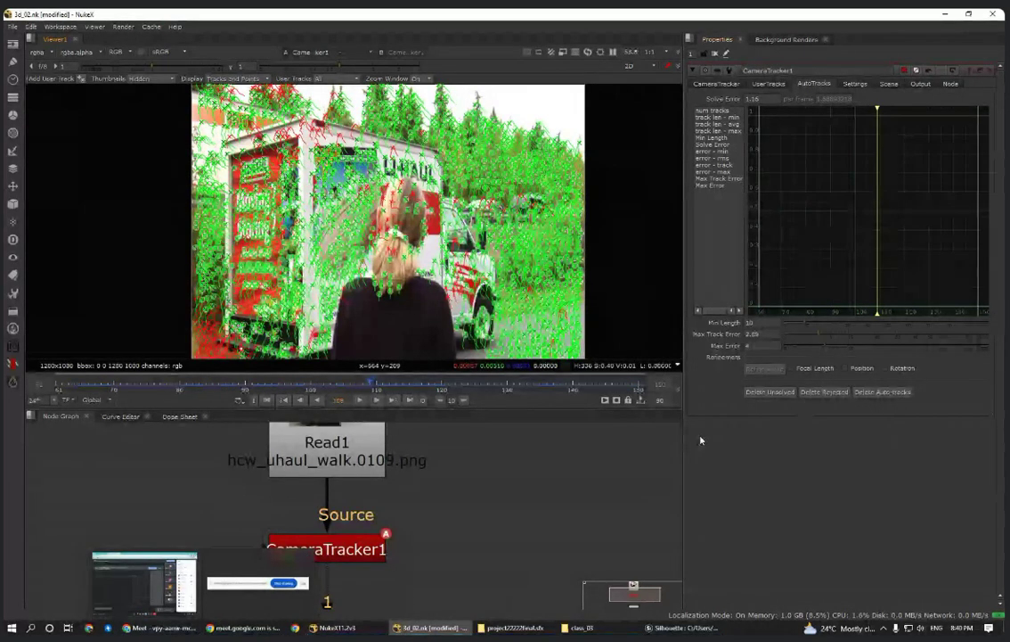
- Delete all rejected tracks and all unsolved tracks from CameraTracker1
scroll(356, 252, down, 1)
scroll(356, 252, down, 1)
middle_drag(356, 252, 359, 215)
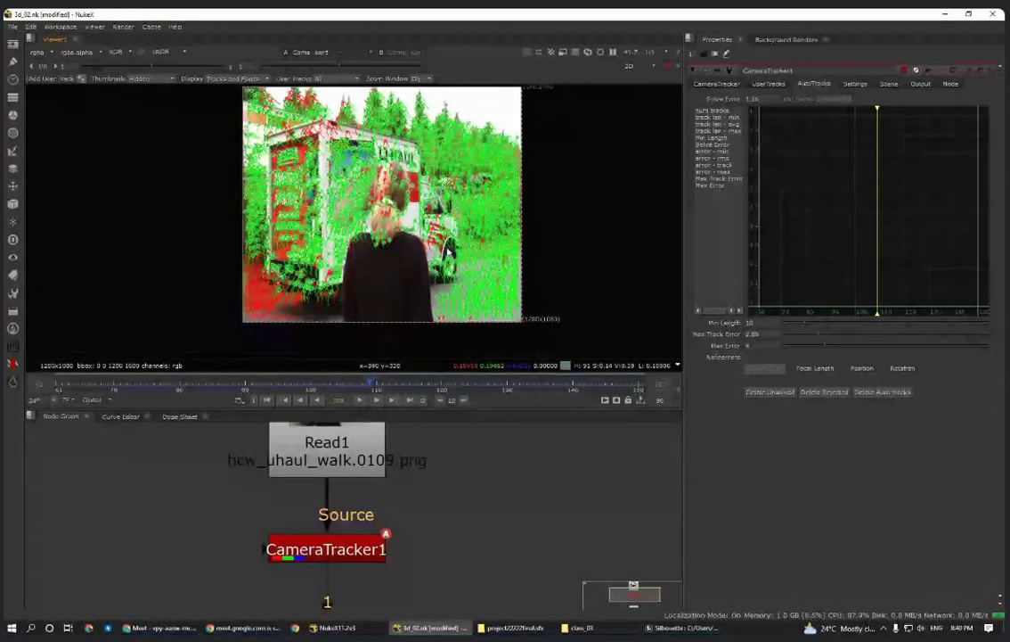
click(823, 392)
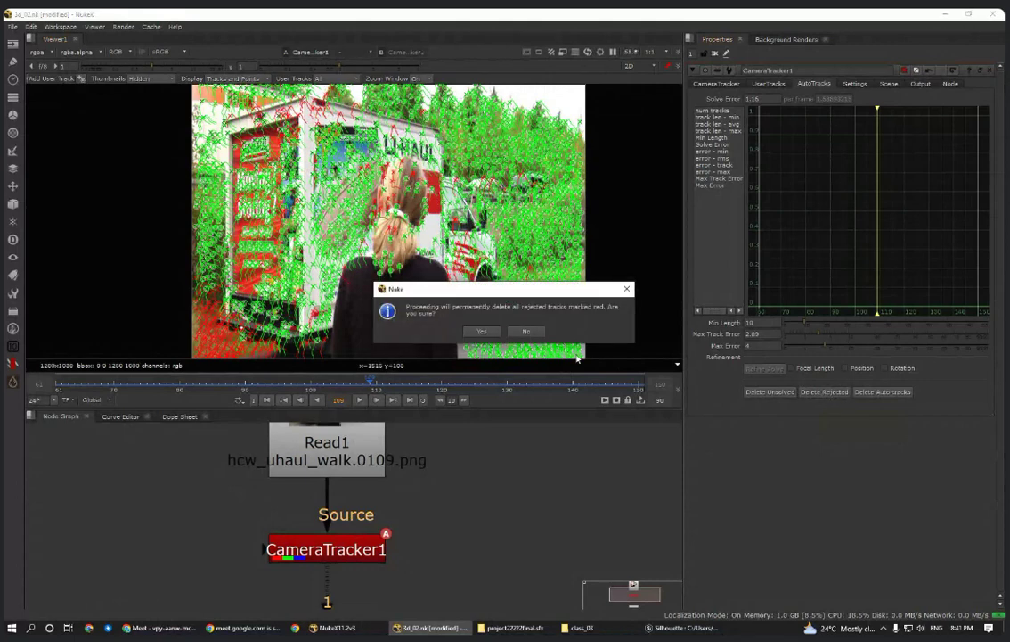
click(480, 332)
click(765, 392)
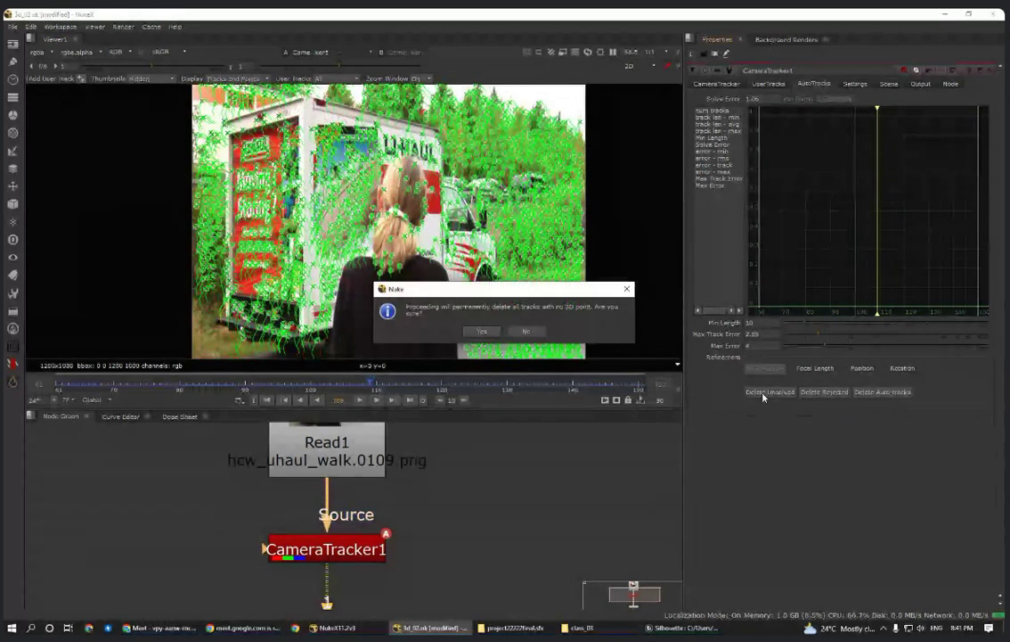
click(482, 332)
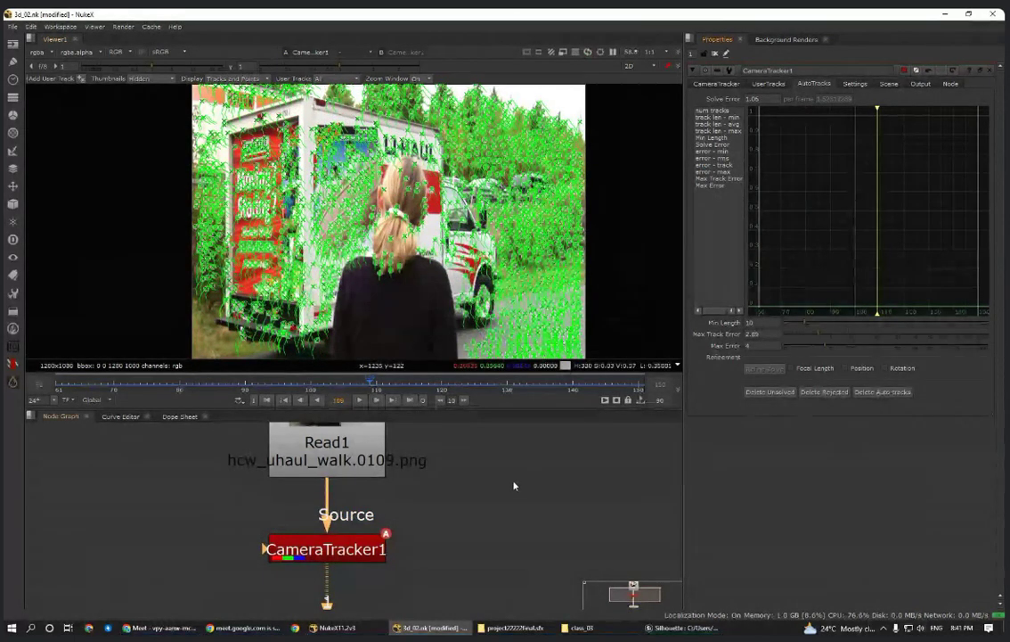
- Review the remaining tracks over the whole frame and check the solve error
scroll(376, 252, down, 4)
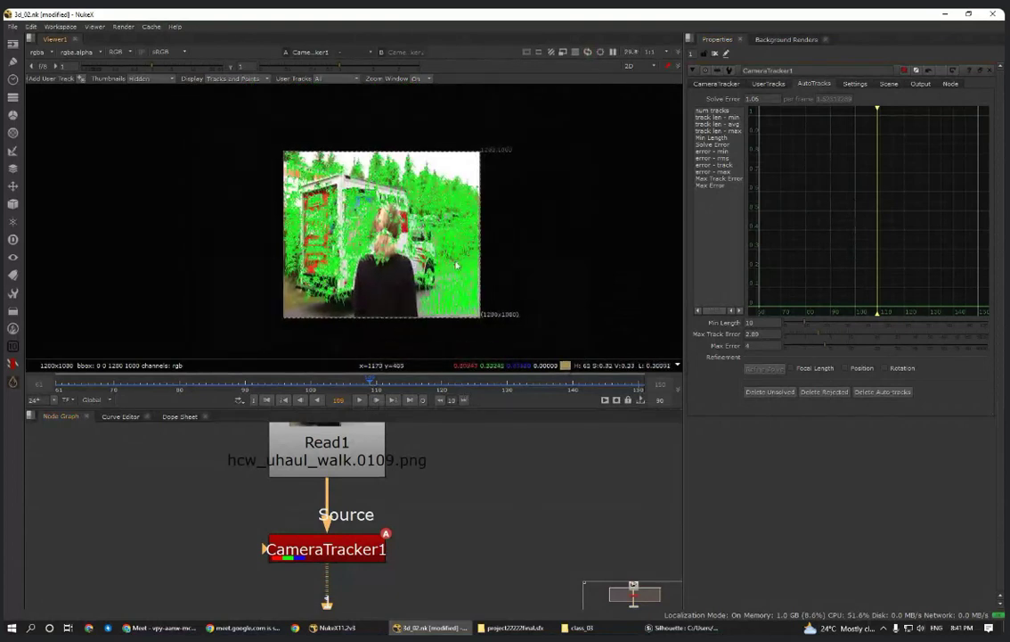
scroll(413, 264, up, 3)
middle_drag(423, 245, 439, 227)
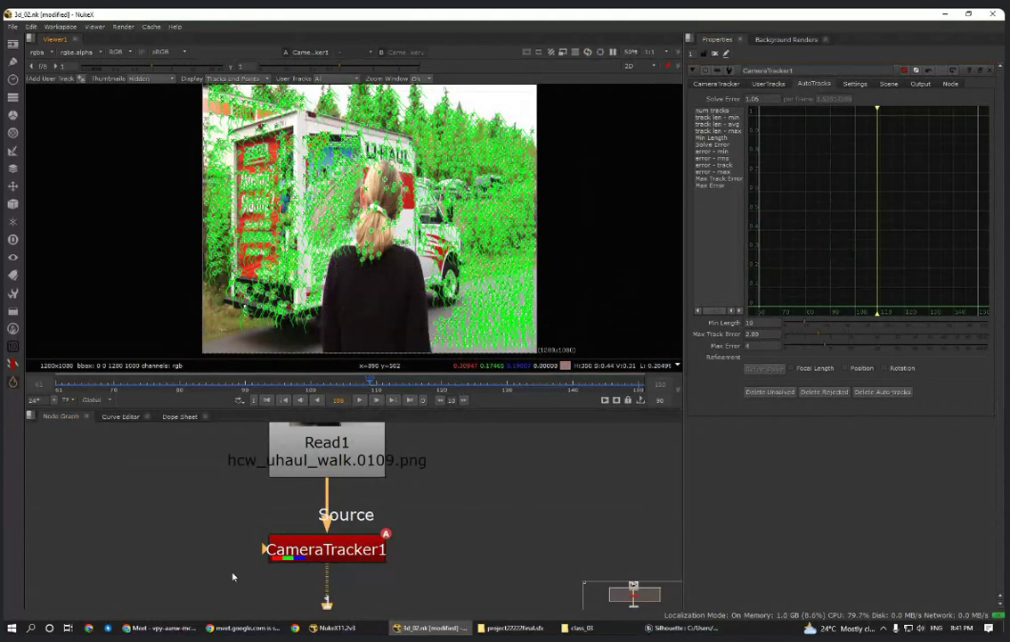
click(756, 98)
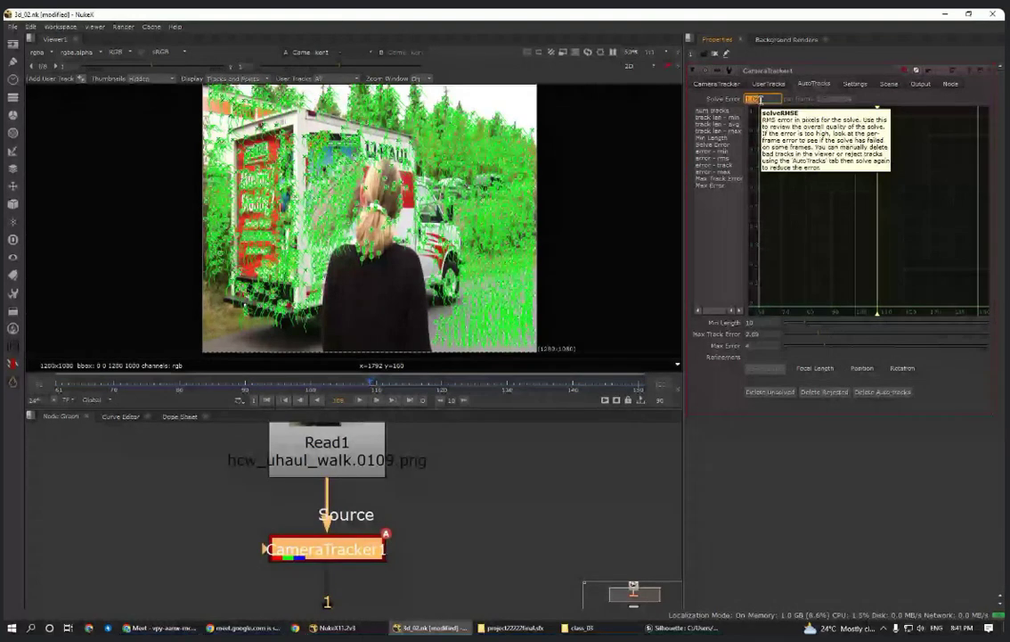
click(521, 467)
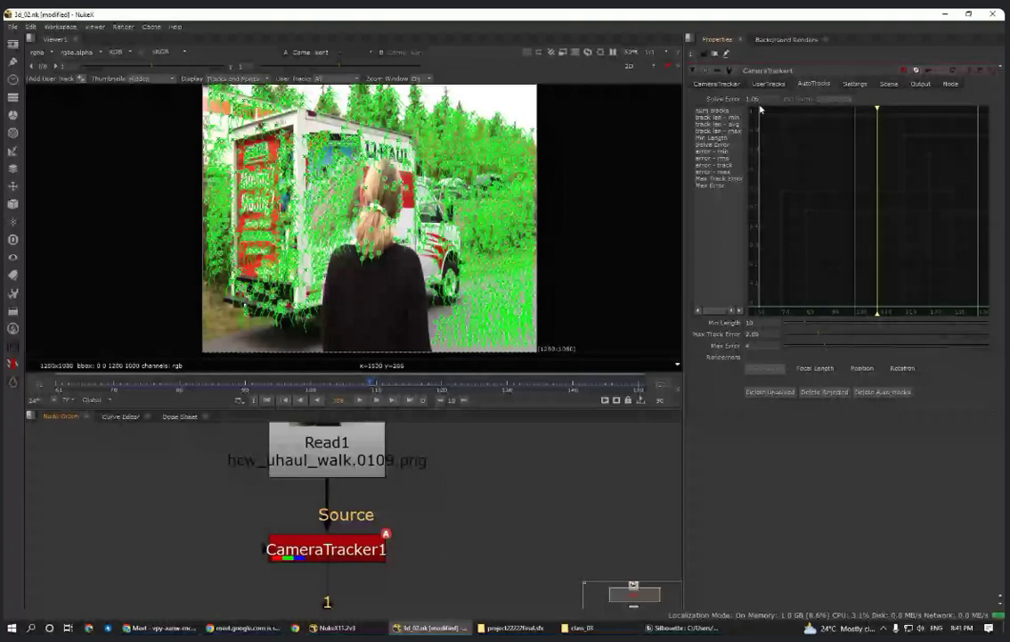
scroll(381, 532, down, 4)
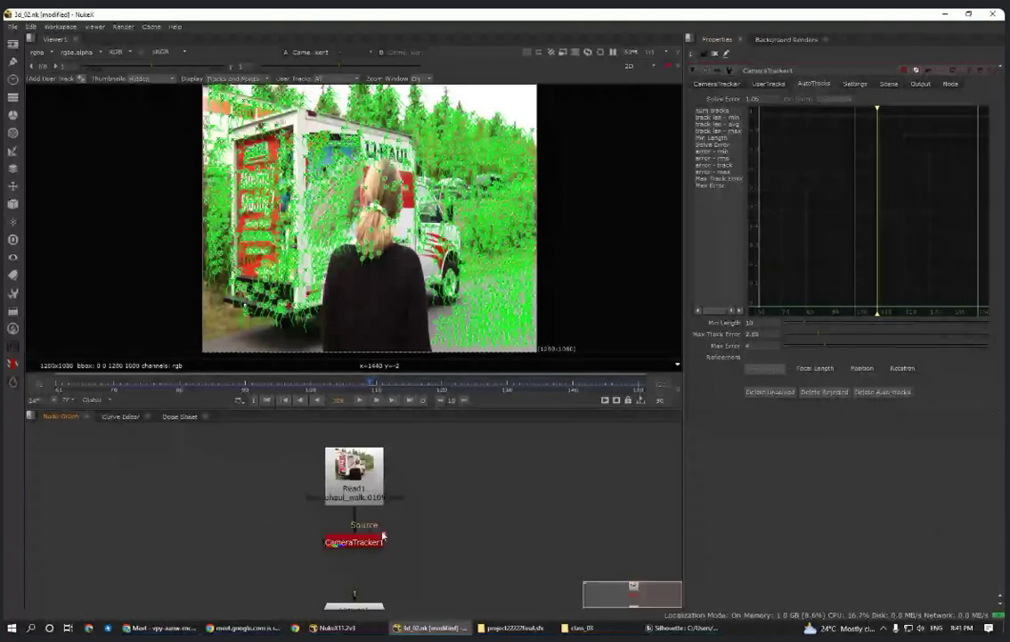
- Check the solve error of CameraTracker1 in its automatic track settings
scroll(386, 532, up, 4)
drag(349, 499, 348, 457)
click(364, 521)
scroll(363, 520, down, 3)
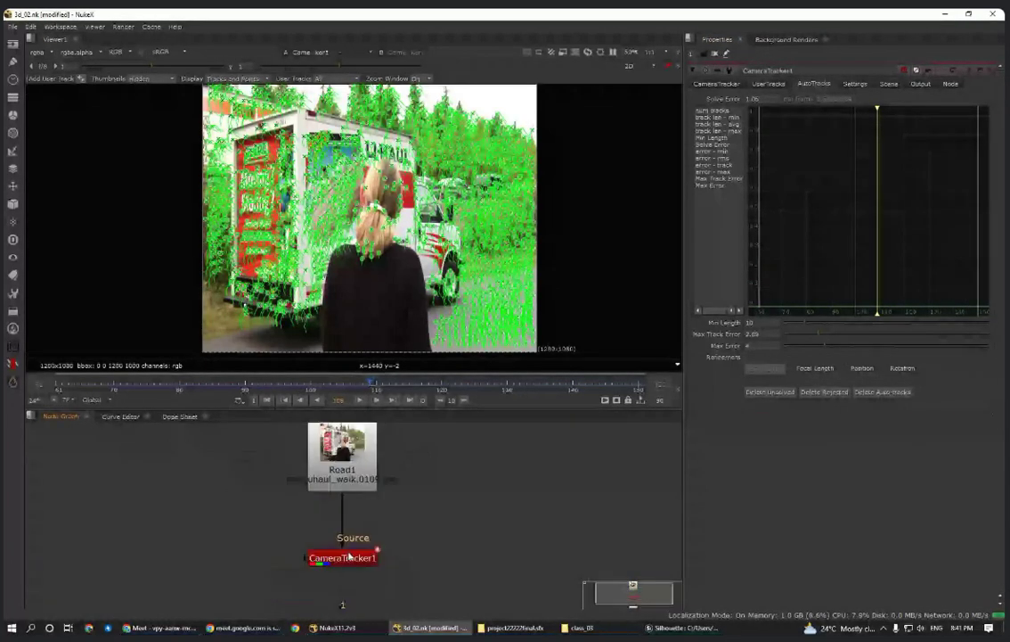
click(350, 556)
drag(771, 99, 742, 100)
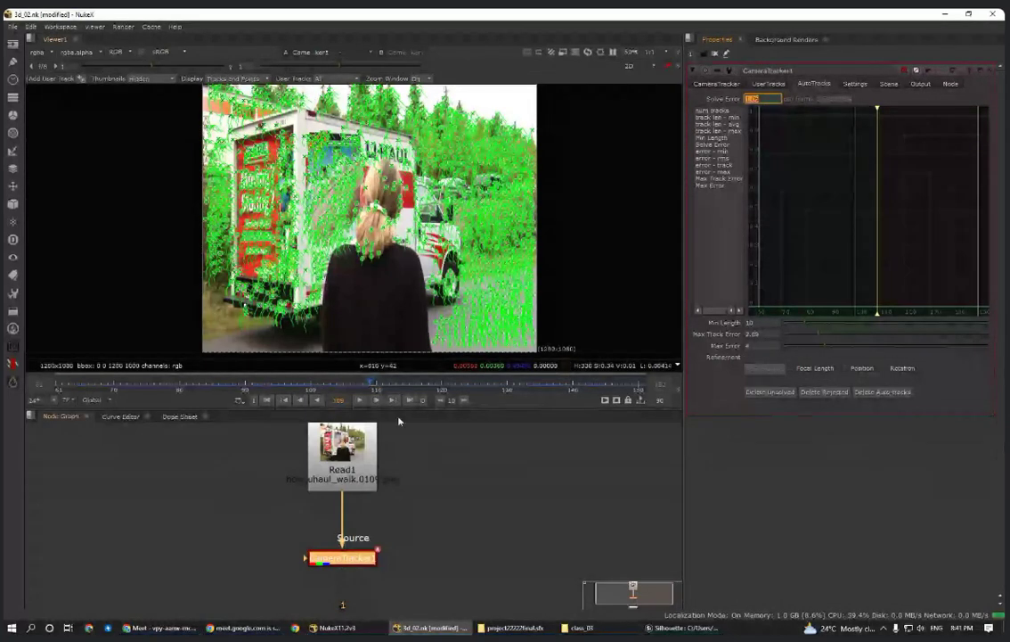
click(420, 537)
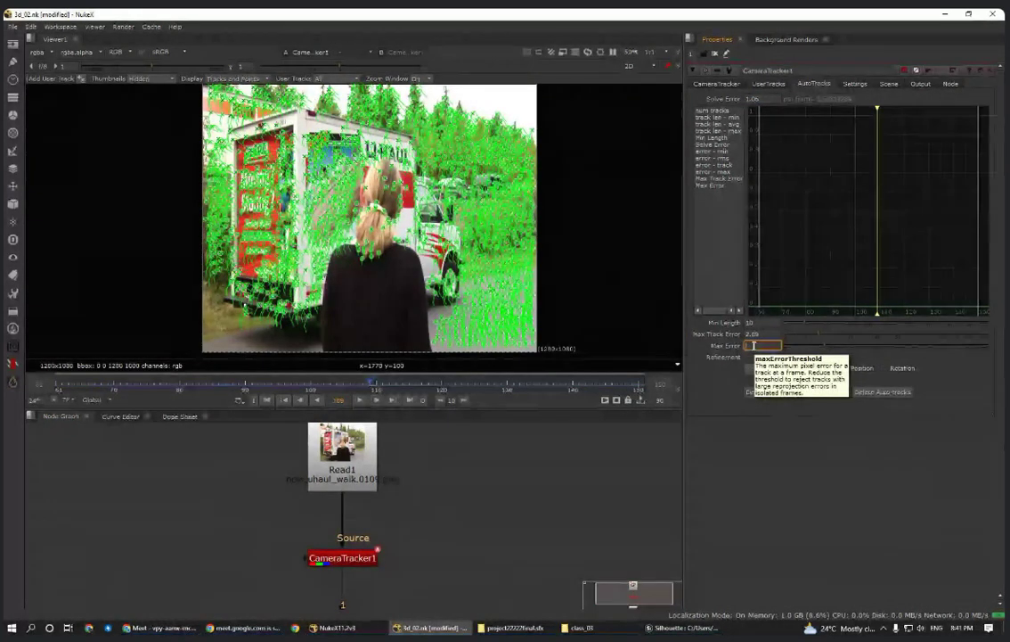
- Try a maximum error of 3 for the automatic tracks and settle on 3.5
text(3)
click(478, 508)
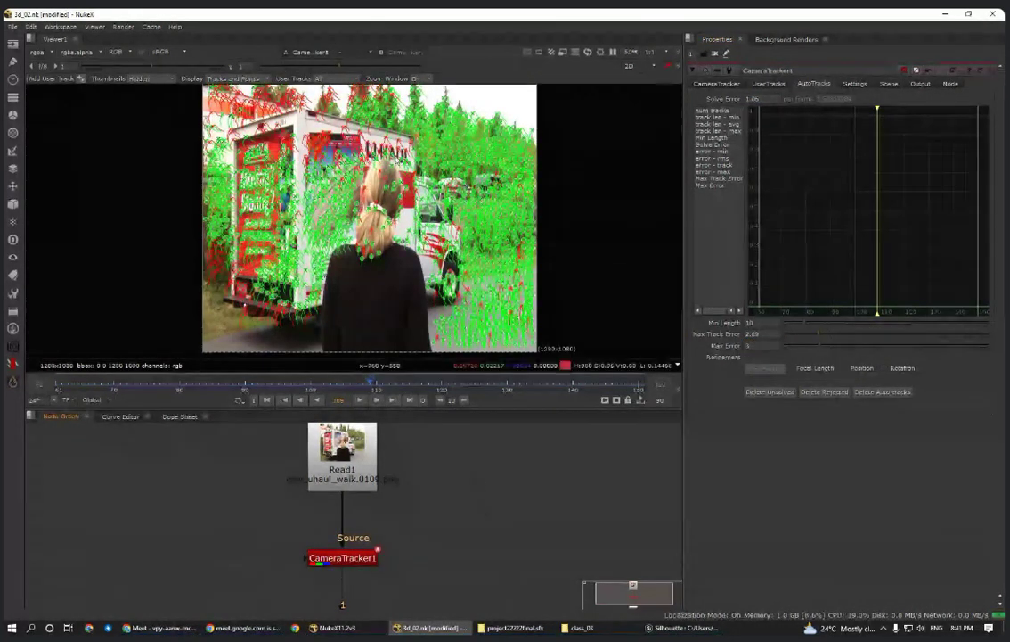
click(751, 346)
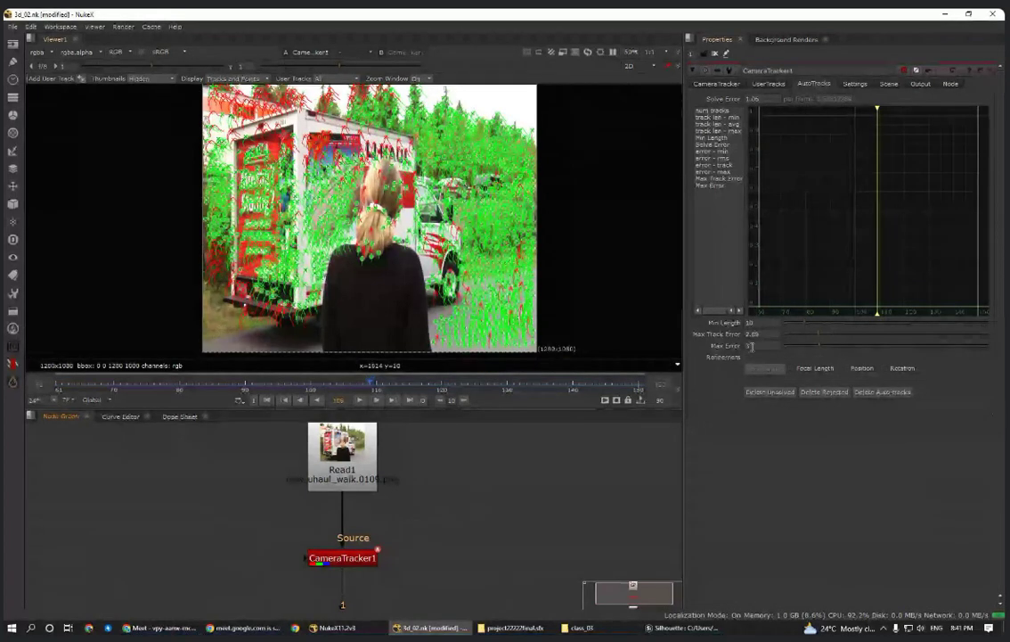
click(751, 346)
text(.5)
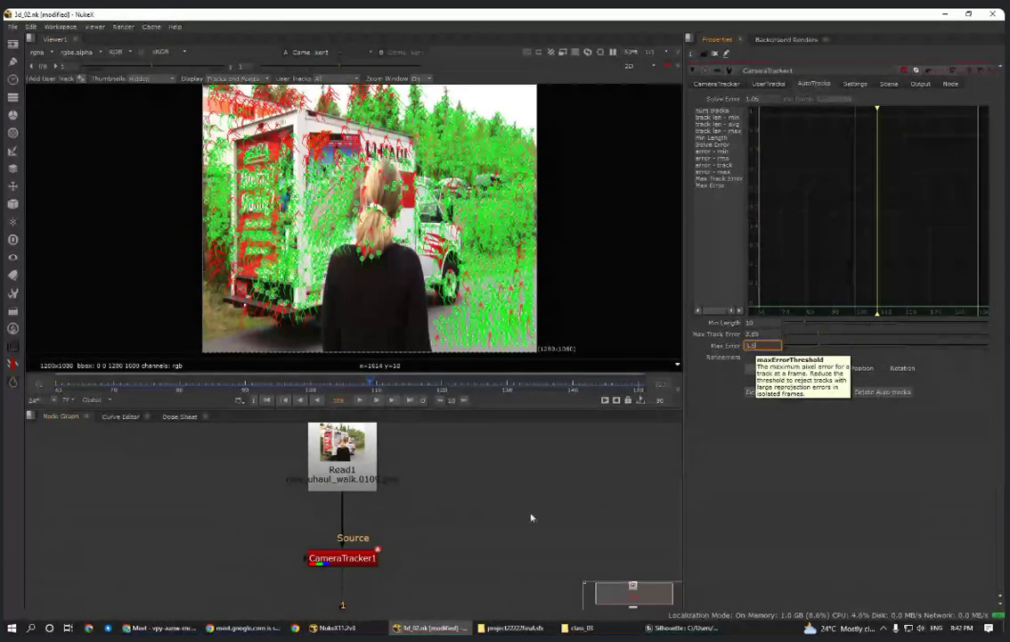
click(531, 517)
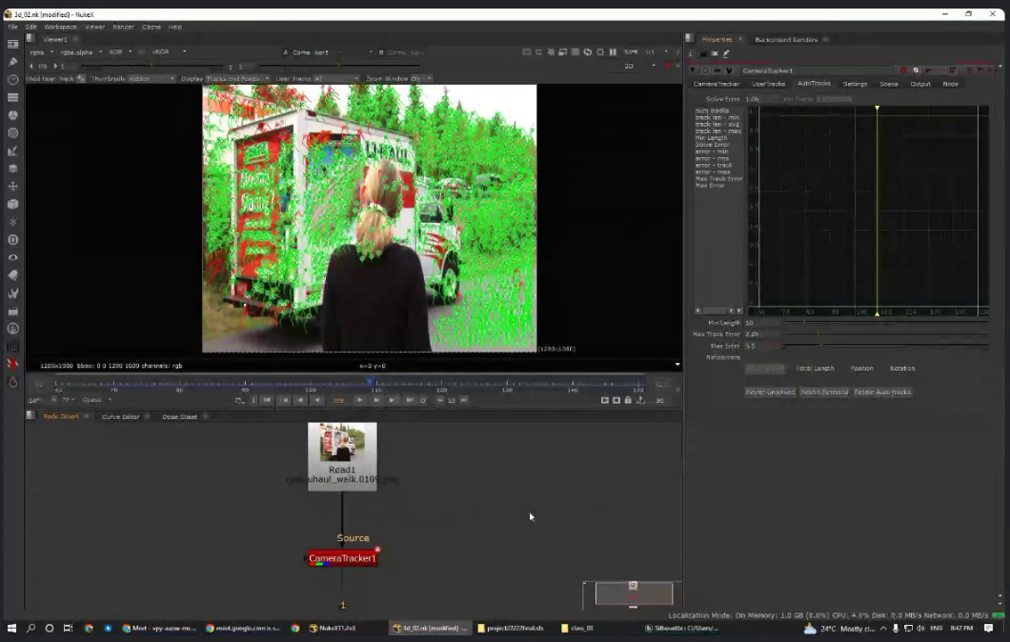
- Set the maximum track error of CameraTracker1's automatic tracks to 2
click(764, 333)
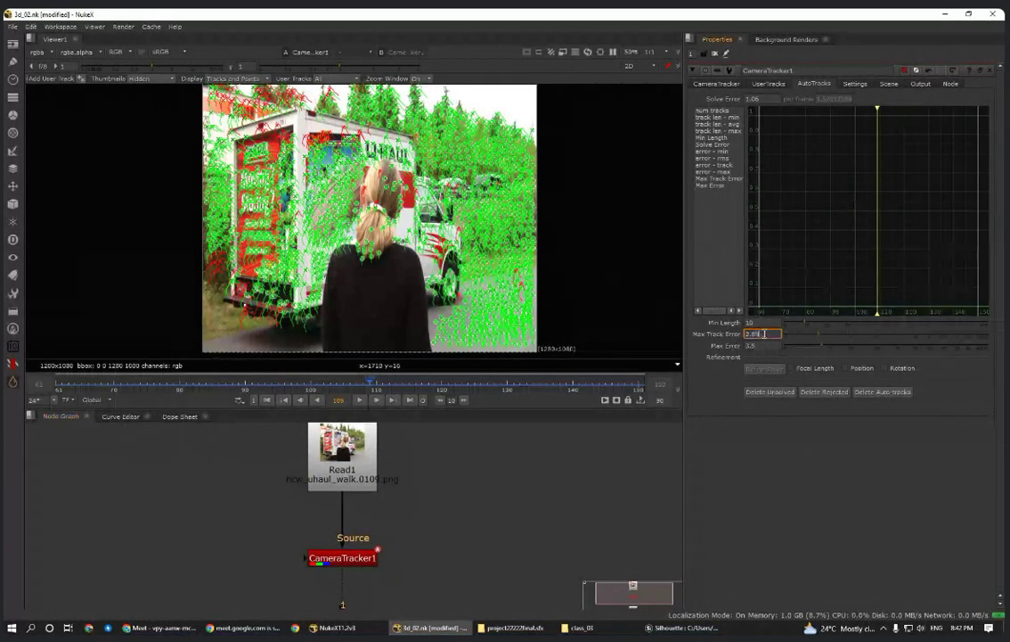
key(BackSpace)
key(BackSpace)
click(544, 495)
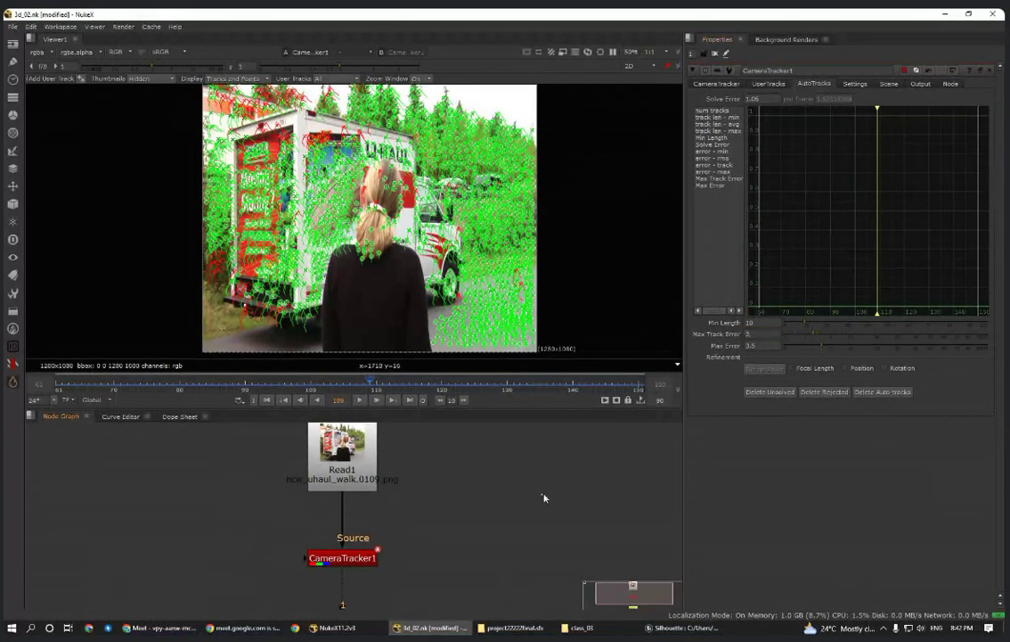
- Delete the newly rejected tracks and the unsolved tracks from CameraTracker1
click(821, 396)
click(481, 330)
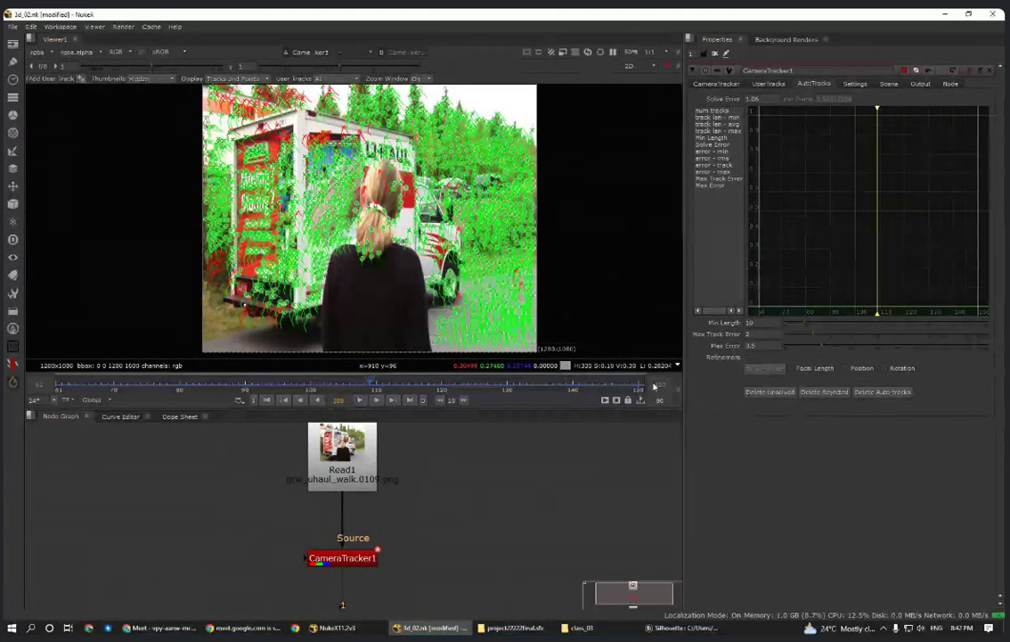
click(770, 391)
click(479, 333)
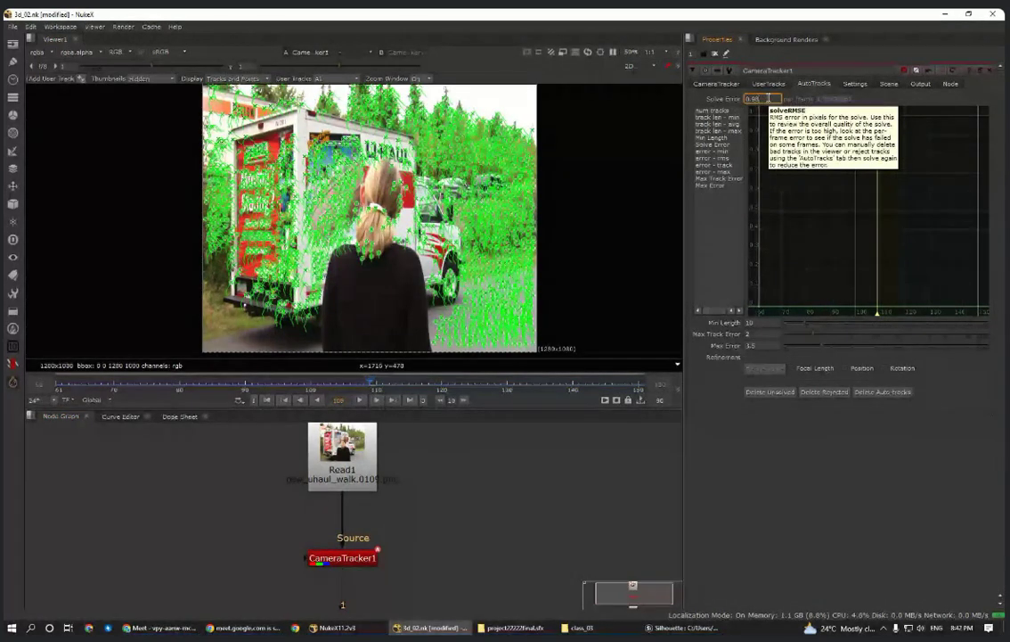
- Check the solve error in CameraTracker1's main settings and bring up the Update Solve render options without running them
click(717, 84)
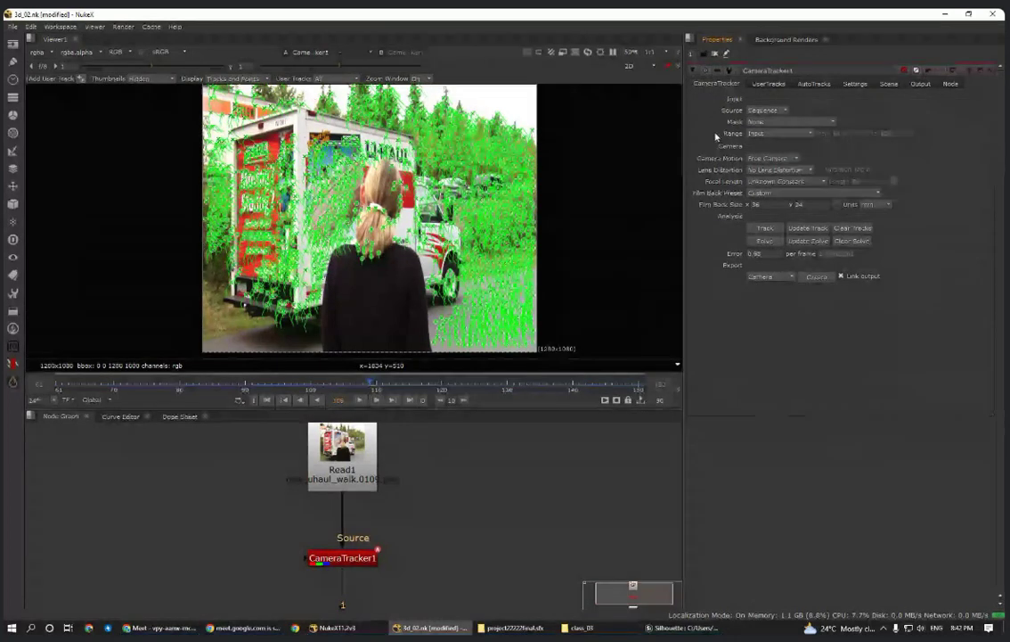
click(762, 255)
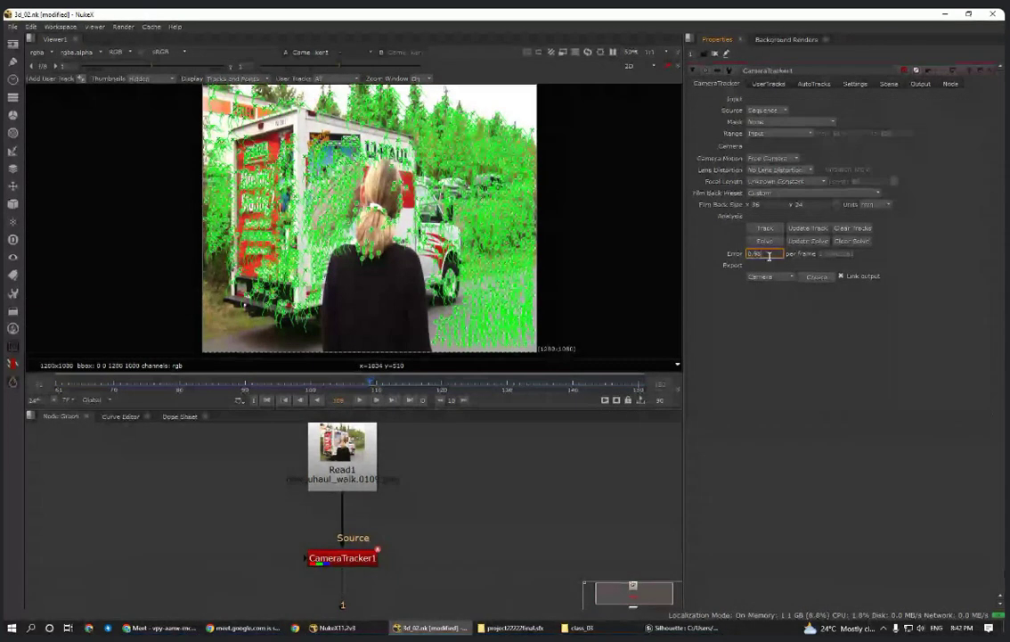
drag(764, 256, 745, 254)
text(0.98)
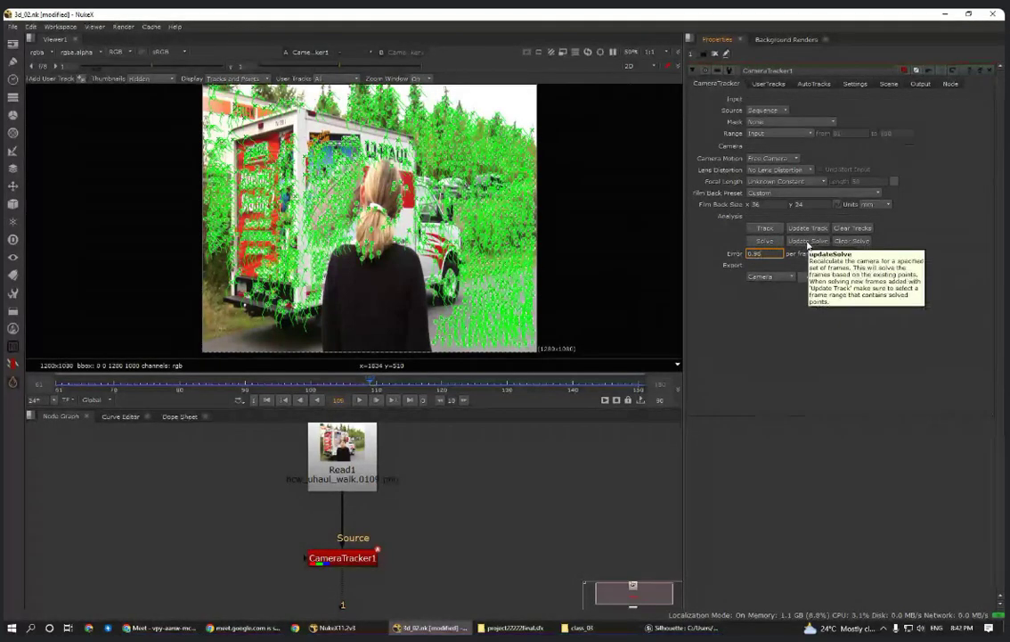
click(808, 242)
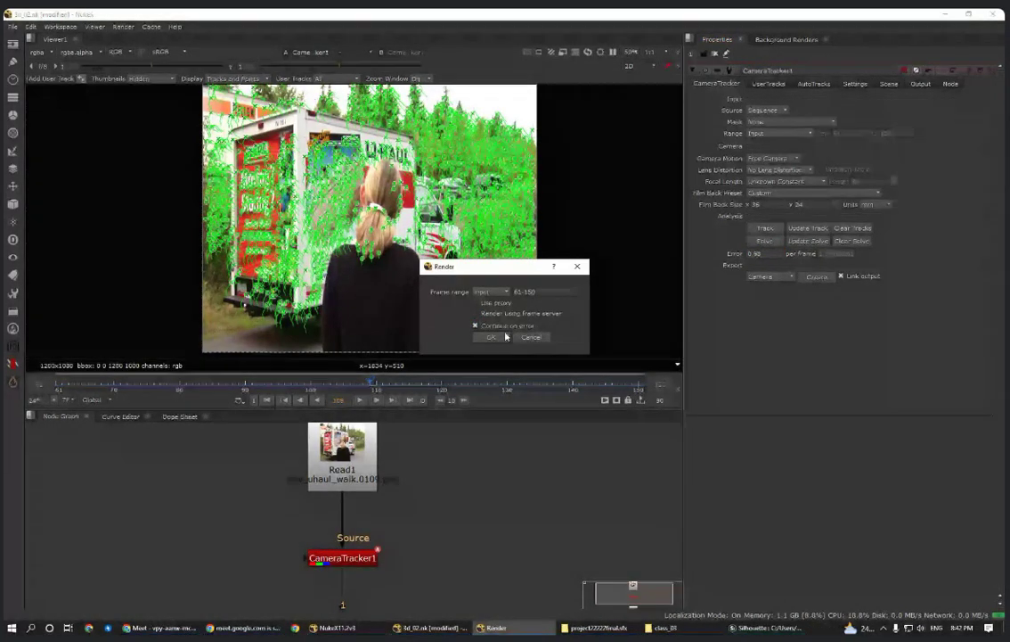
click(578, 265)
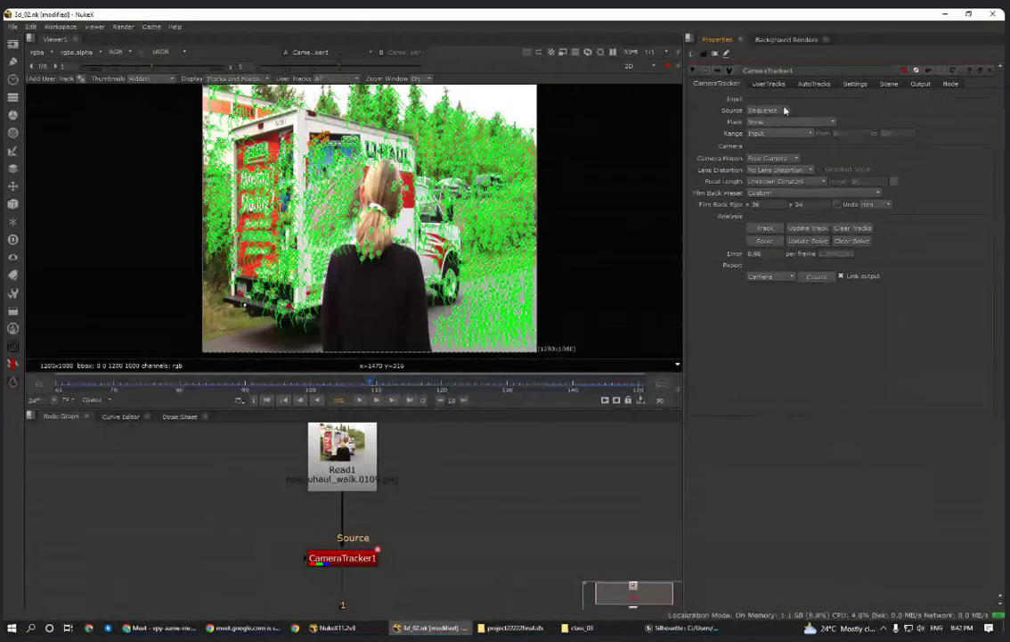
- Compare the solve error shown in CameraTracker1's automatic track settings with the one in its main settings
click(815, 84)
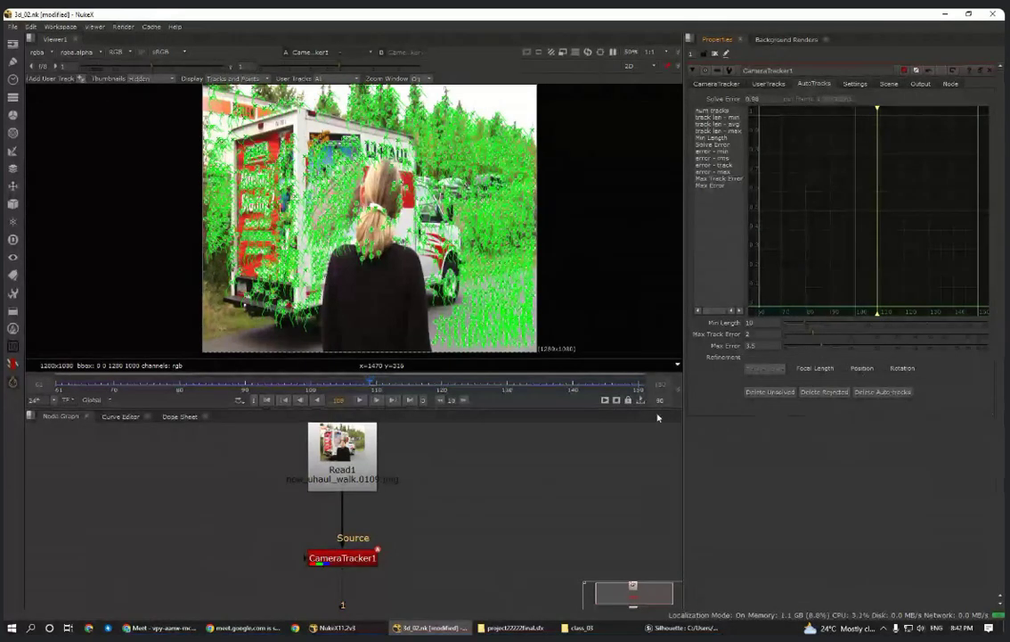
click(705, 86)
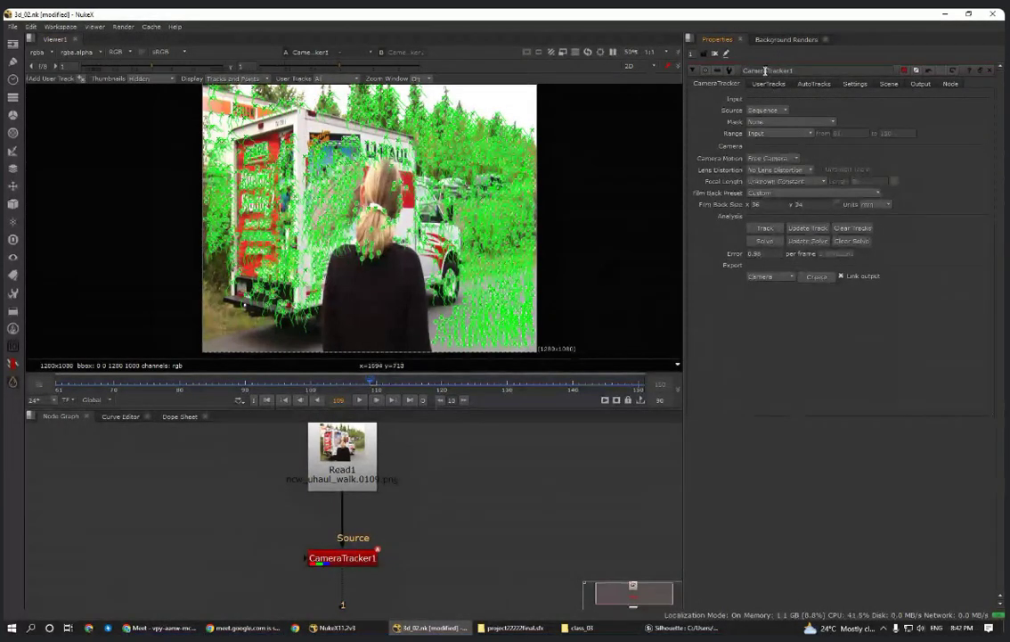
drag(765, 253, 744, 255)
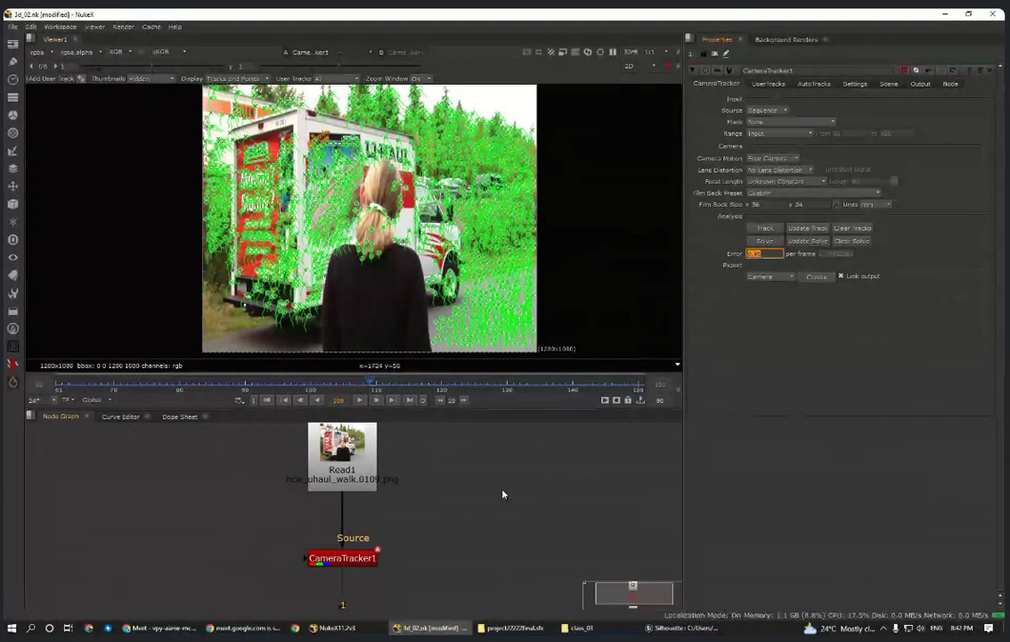
scroll(416, 264, down, 2)
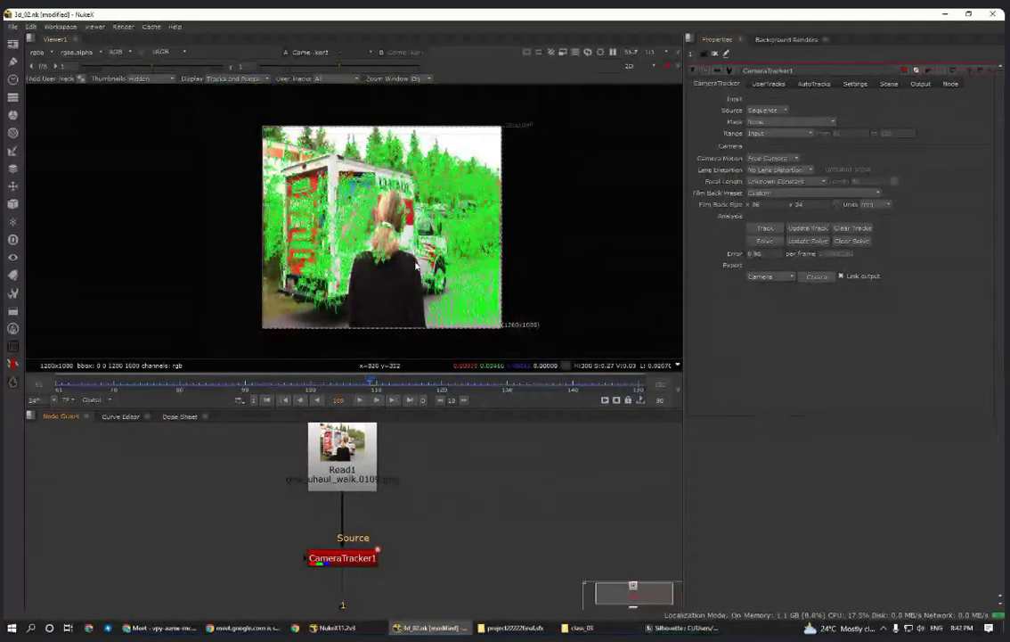
drag(359, 562, 382, 554)
click(423, 535)
scroll(368, 550, up, 1)
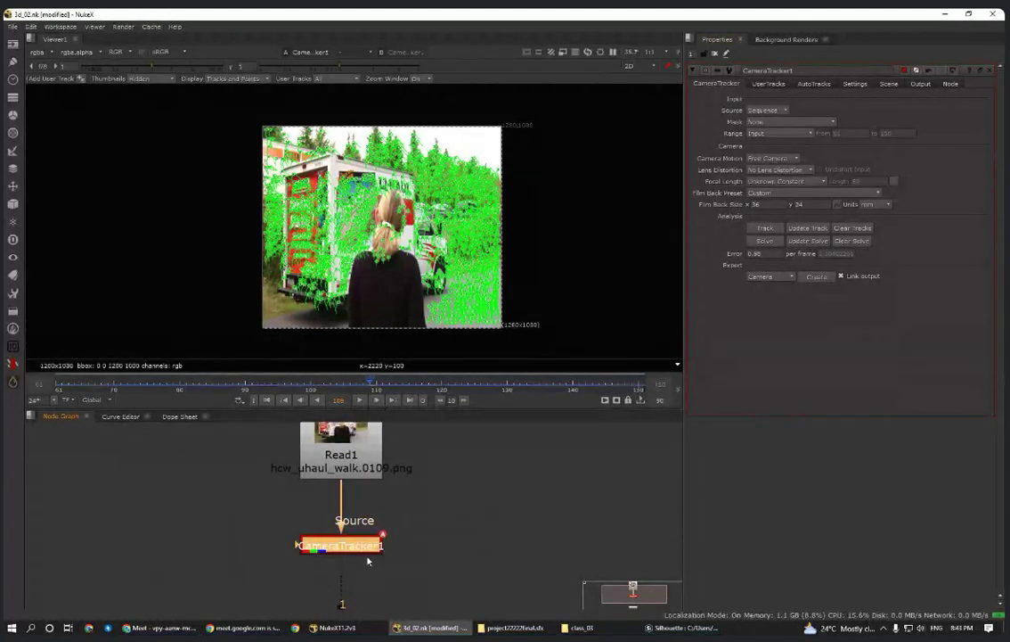
click(814, 84)
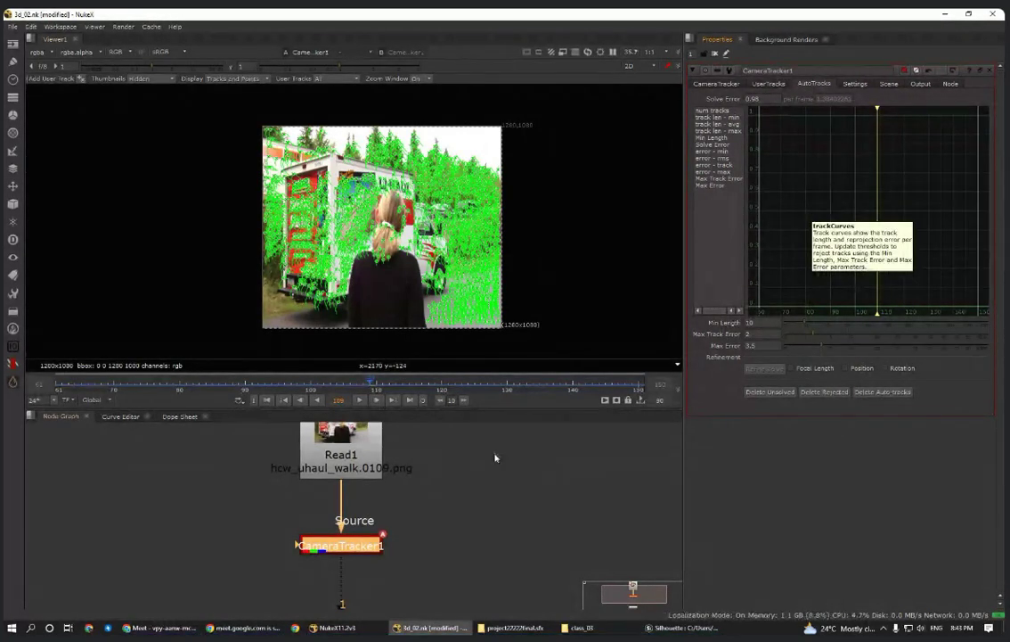
- Examine the remaining tracks on the truck, woman and trees in the enlarged viewer, and play back the footage
scroll(379, 214, up, 3)
mouse_move(381, 169)
middle_down()
mouse_move(398, 147)
mouse_move(390, 186)
middle_up()
scroll(398, 143, down, 2)
scroll(388, 187, up, 2)
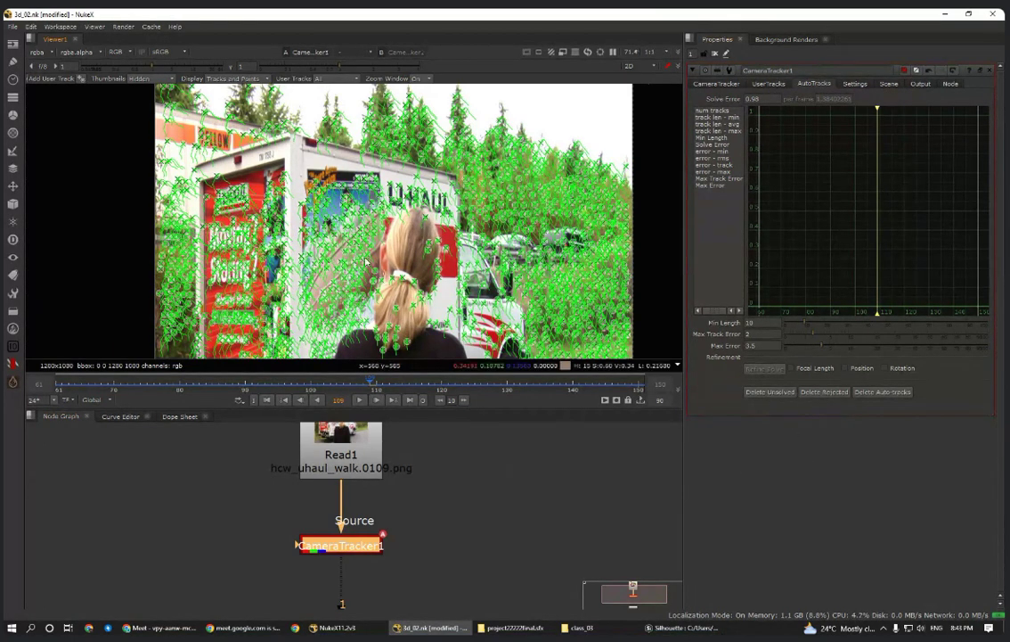
scroll(412, 254, down, 3)
middle_drag(420, 294, 428, 242)
key(space)
middle_drag(456, 329, 492, 239)
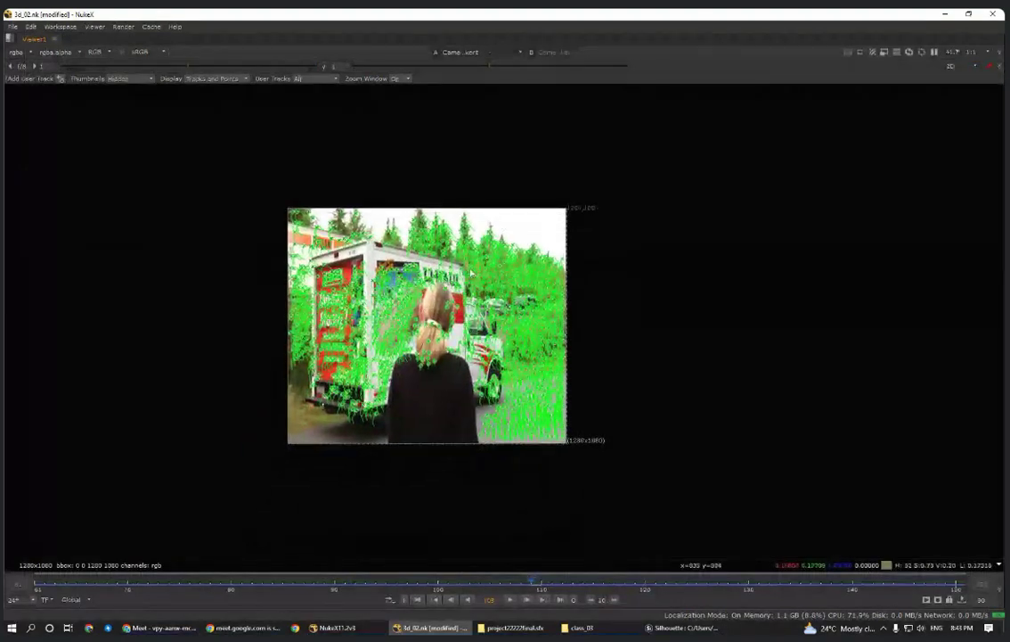
scroll(465, 267, up, 3)
scroll(342, 296, up, 3)
scroll(408, 360, down, 4)
middle_drag(413, 360, 451, 290)
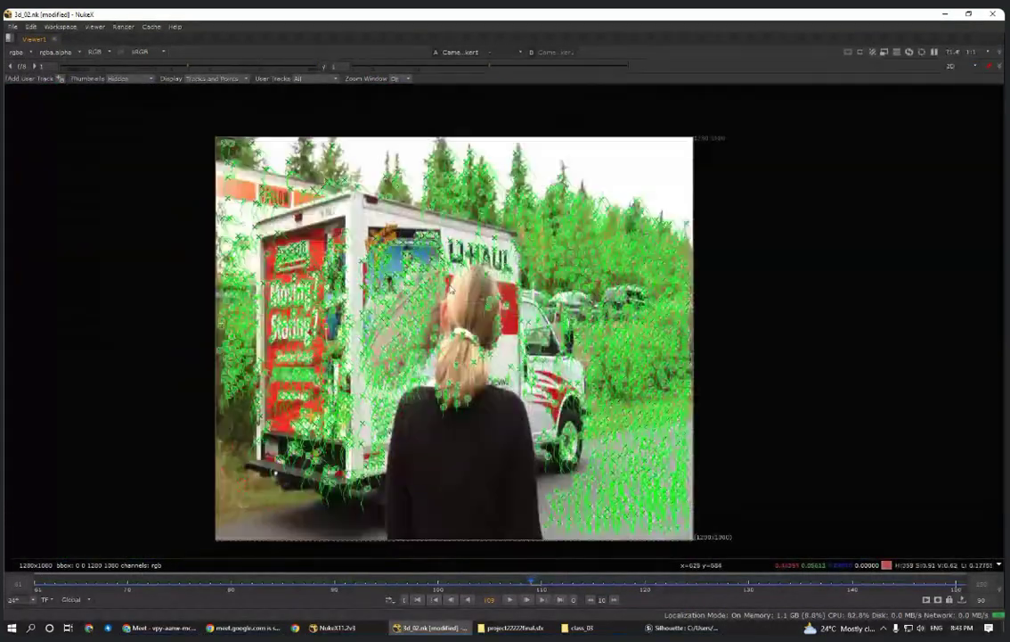
key(l)
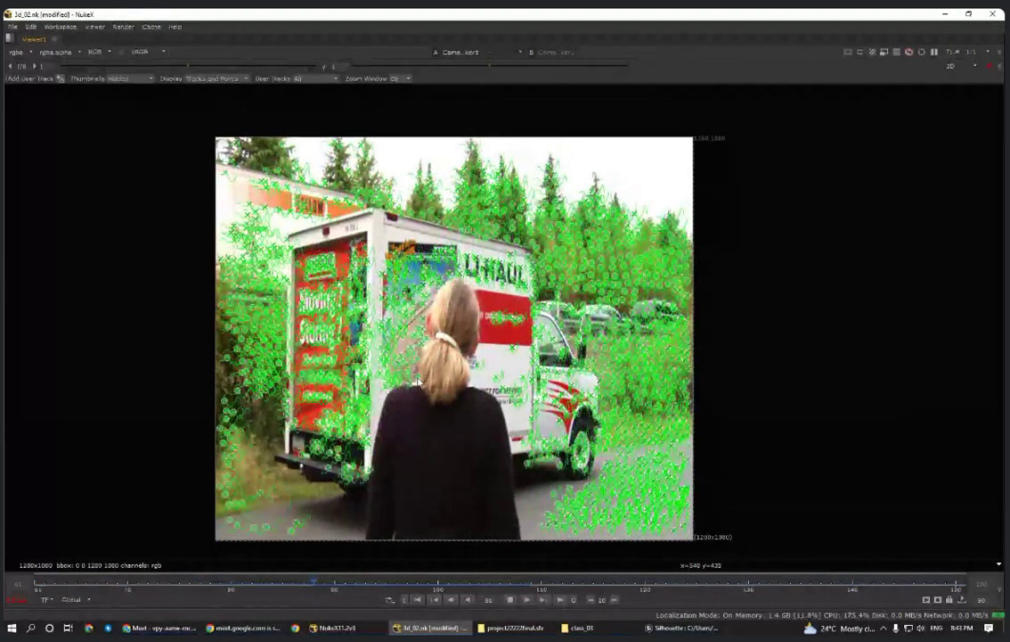
key(space)
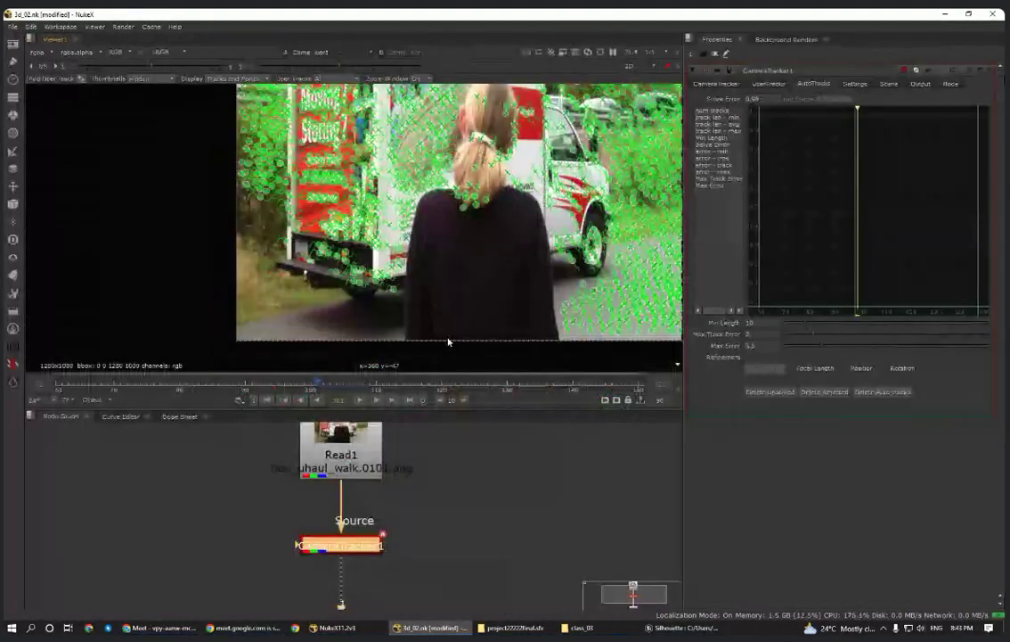
- Move the node below CameraTracker1 further down in the node graph to make room between them
scroll(448, 342, down, 2)
middle_drag(448, 341, 338, 330)
click(398, 505)
scroll(398, 505, down, 6)
middle_drag(405, 569, 408, 525)
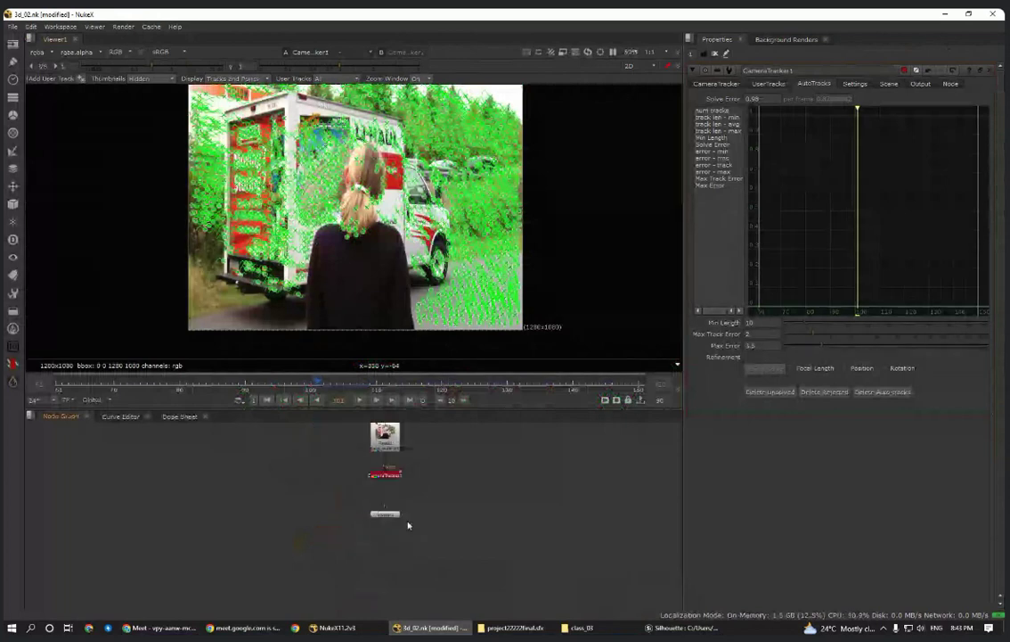
scroll(392, 503, up, 3)
drag(389, 526, 392, 590)
click(429, 476)
scroll(428, 475, down, 3)
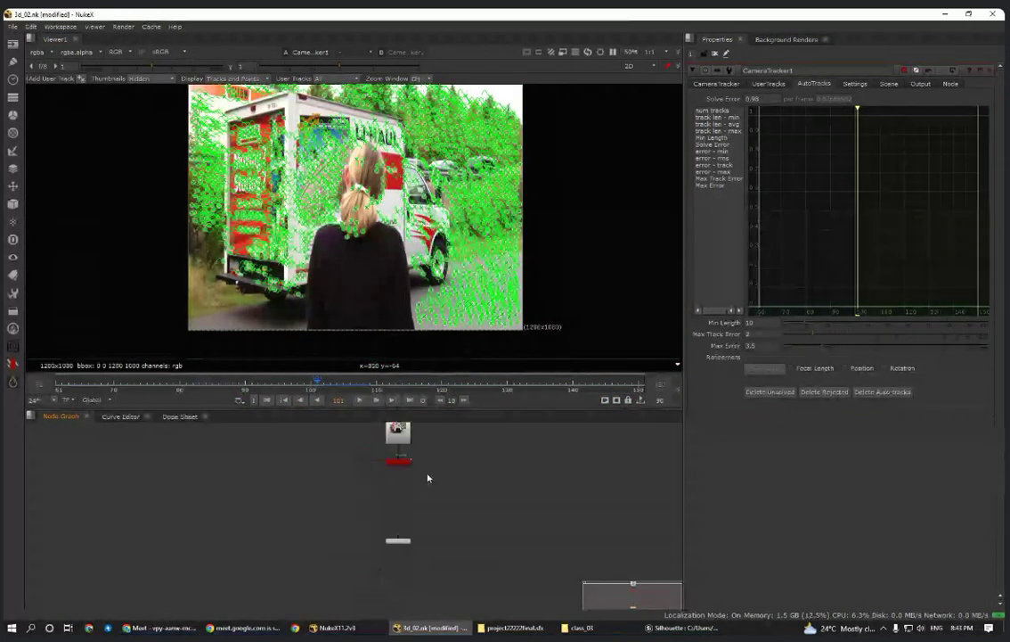
middle_drag(428, 476, 407, 517)
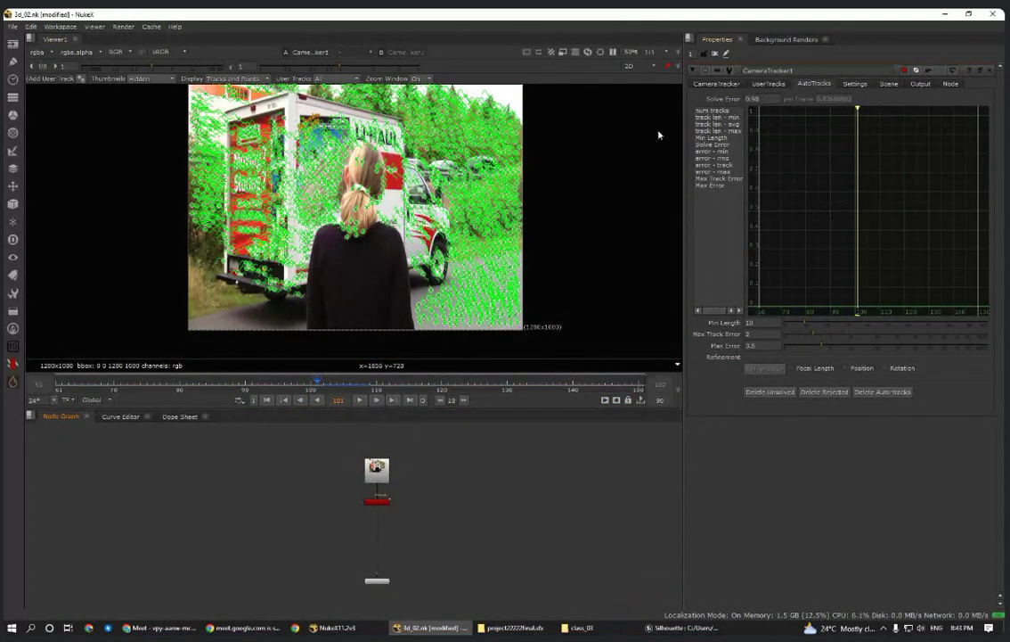
- Inspect the tracks up close and switch the viewer to 3D to view CameraTracker1's solved point cloud
middle_drag(368, 91, 375, 117)
scroll(375, 118, up, 2)
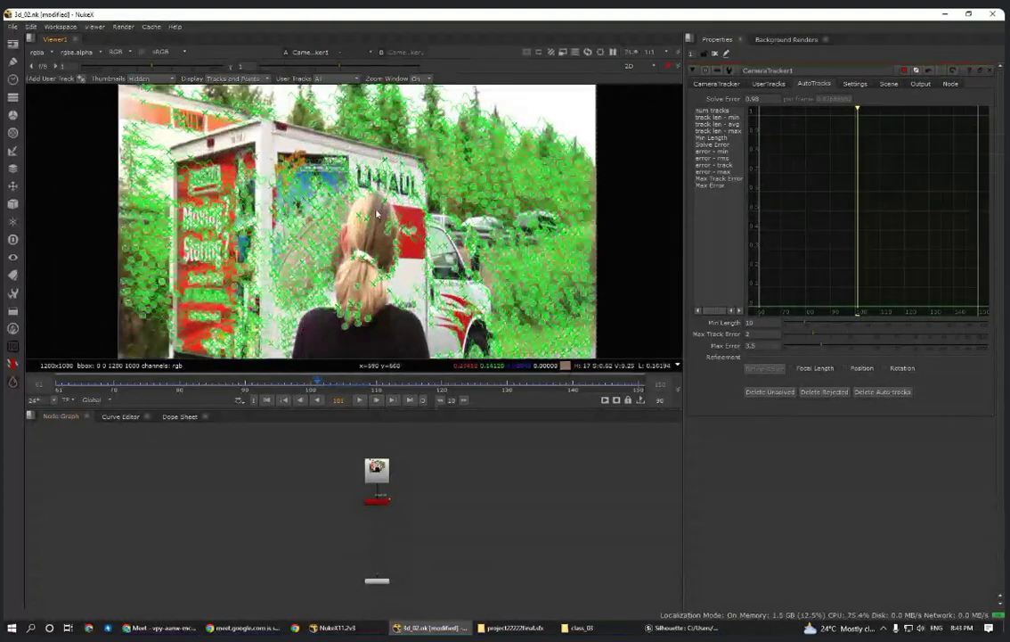
scroll(344, 194, up, 4)
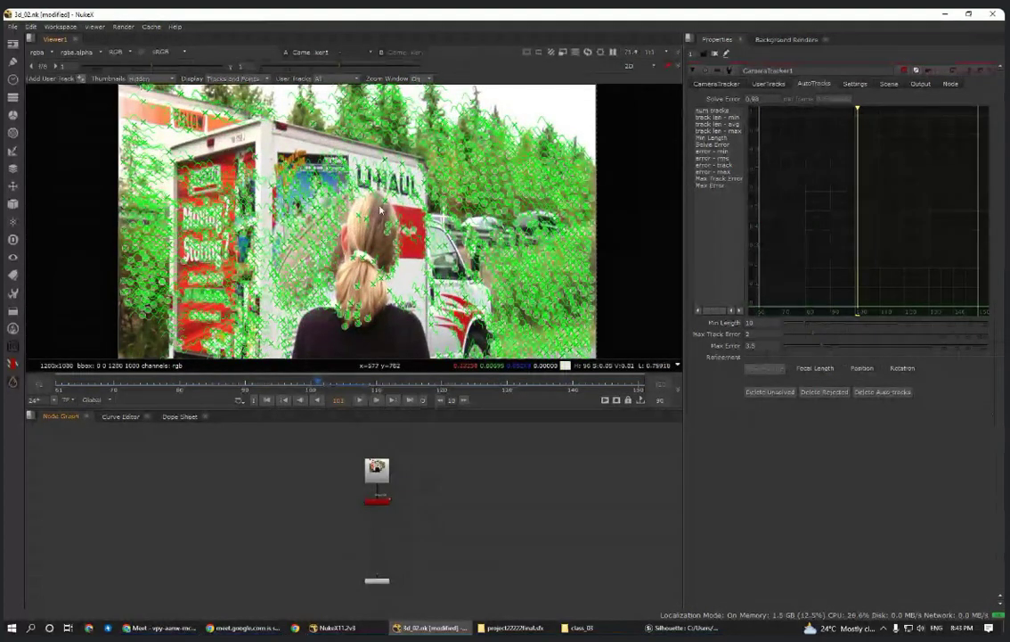
scroll(344, 195, down, 3)
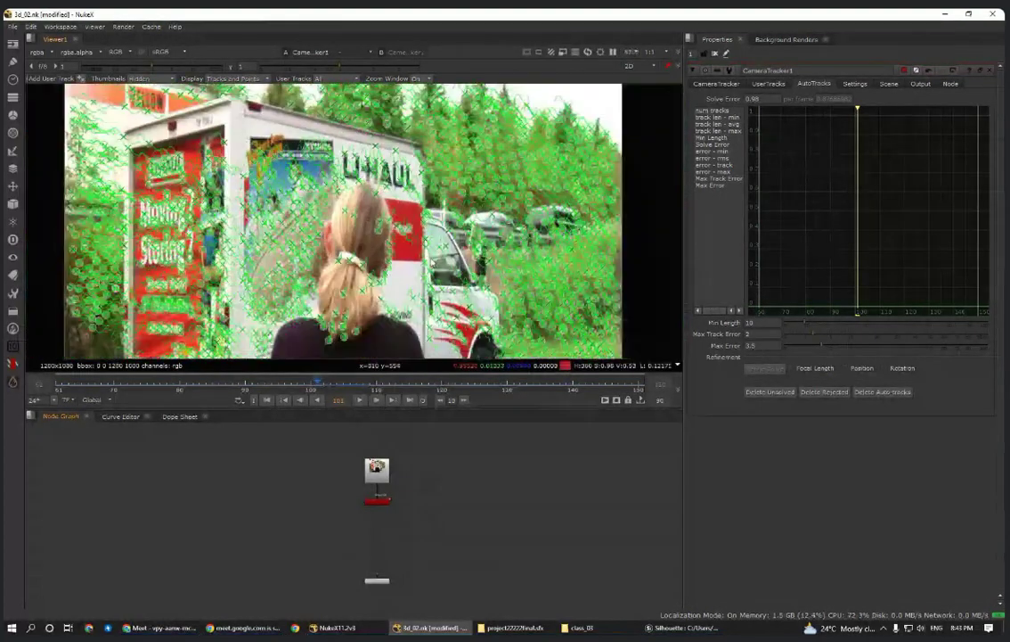
key(f)
click(376, 504)
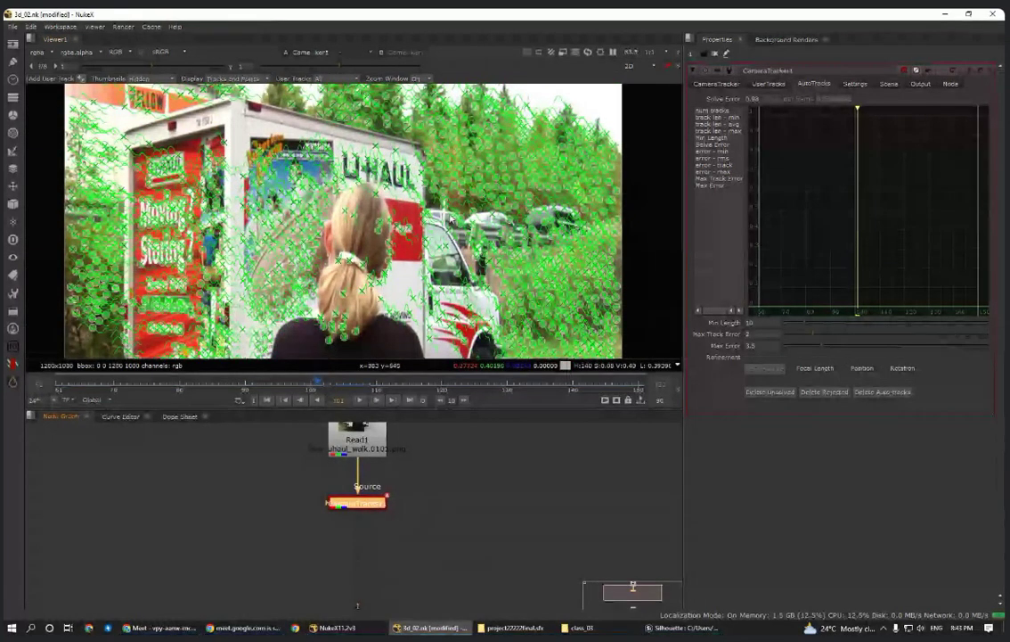
key(Tab)
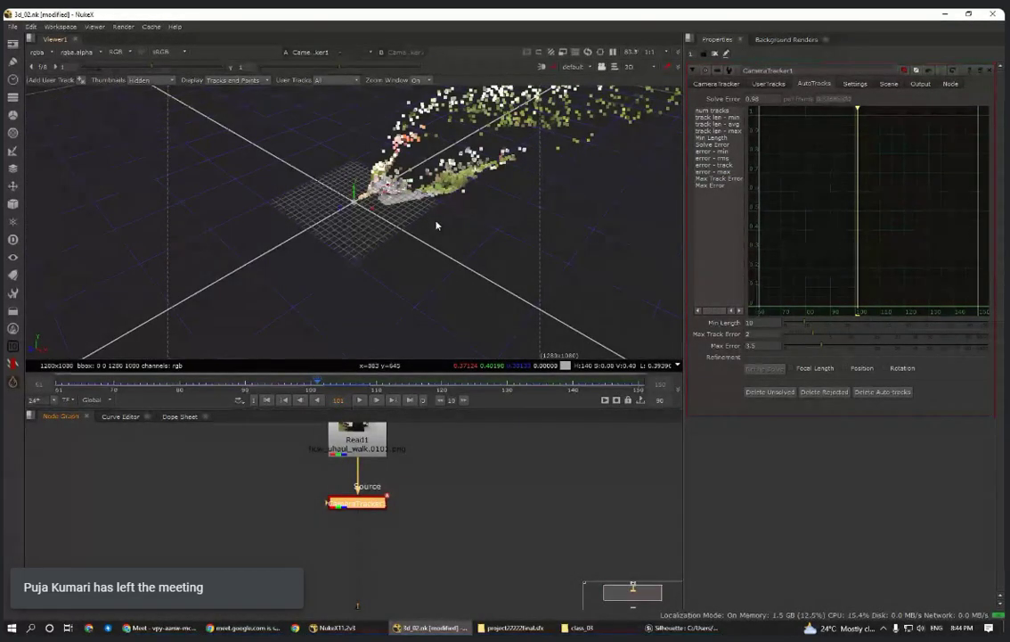
- Examine the solved point cloud in 3D from above, from ground level and from the side, and return the viewer to 2D
ctrl+drag(437, 226, 377, 206)
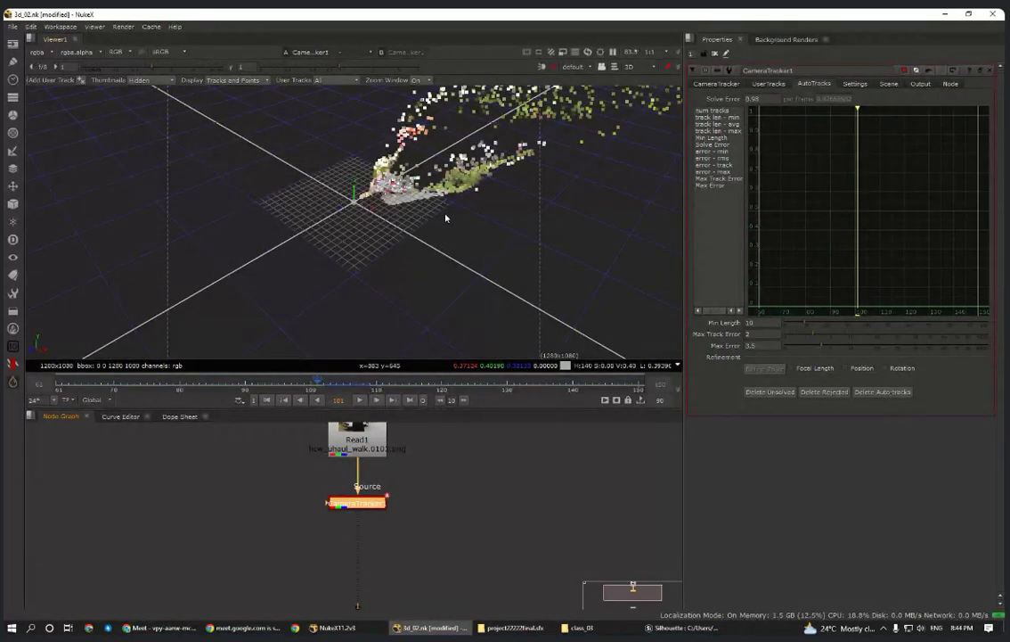
ctrl+drag(445, 218, 352, 241)
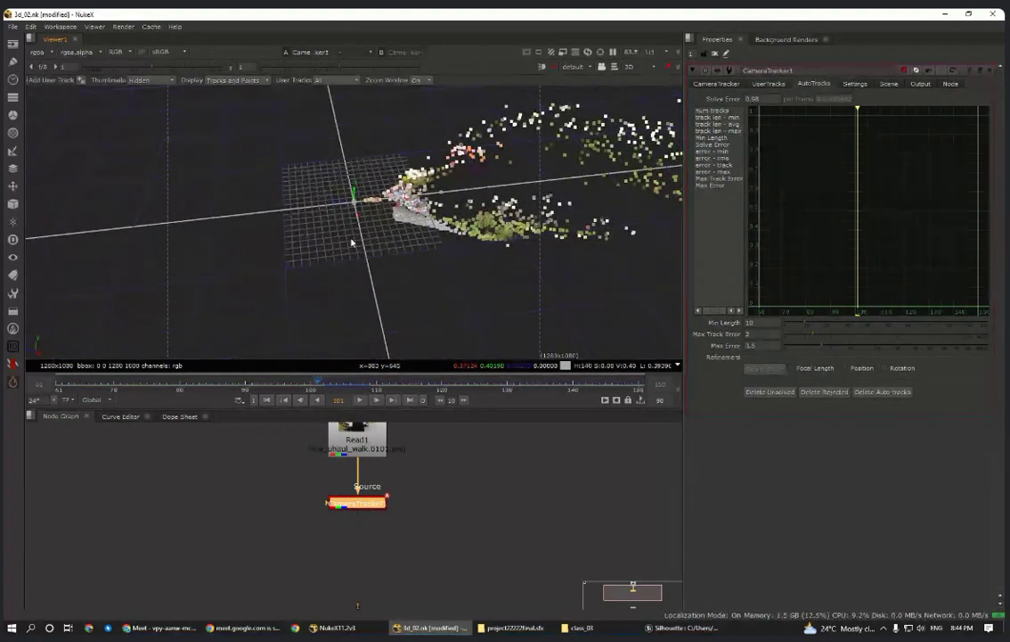
ctrl+drag(391, 239, 393, 190)
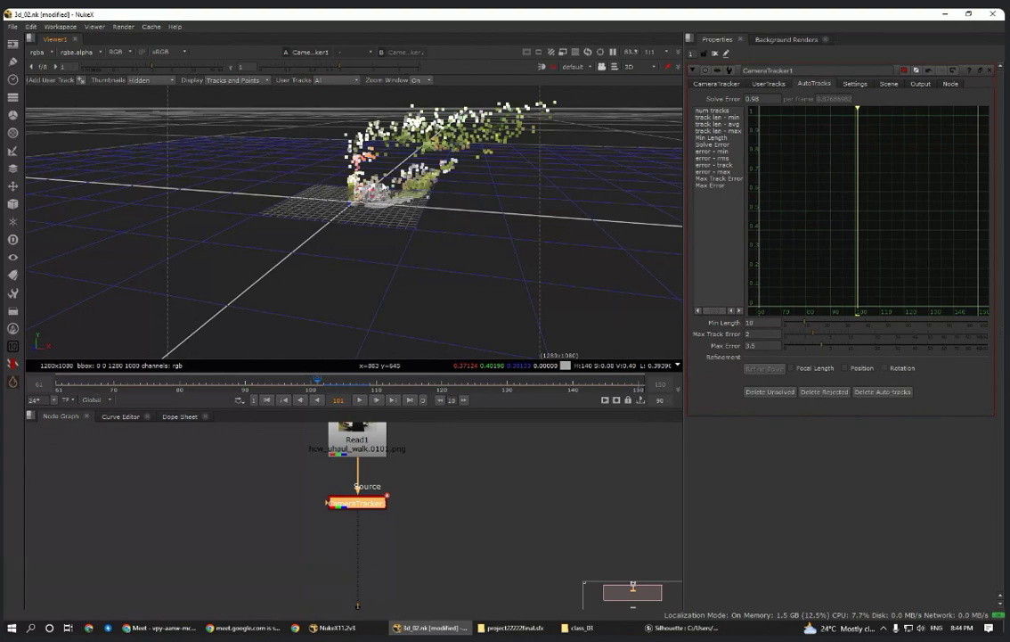
mouse_move(370, 242)
ctrl+mouse_down()
mouse_move(575, 205)
mouse_move(396, 219)
mouse_move(304, 189)
mouse_move(518, 168)
mouse_move(420, 241)
mouse_move(605, 221)
mouse_move(277, 245)
mouse_move(379, 269)
mouse_move(632, 228)
mouse_move(270, 219)
mouse_move(330, 228)
mouse_move(343, 202)
mouse_move(284, 200)
mouse_move(350, 203)
mouse_move(365, 224)
ctrl+mouse_up()
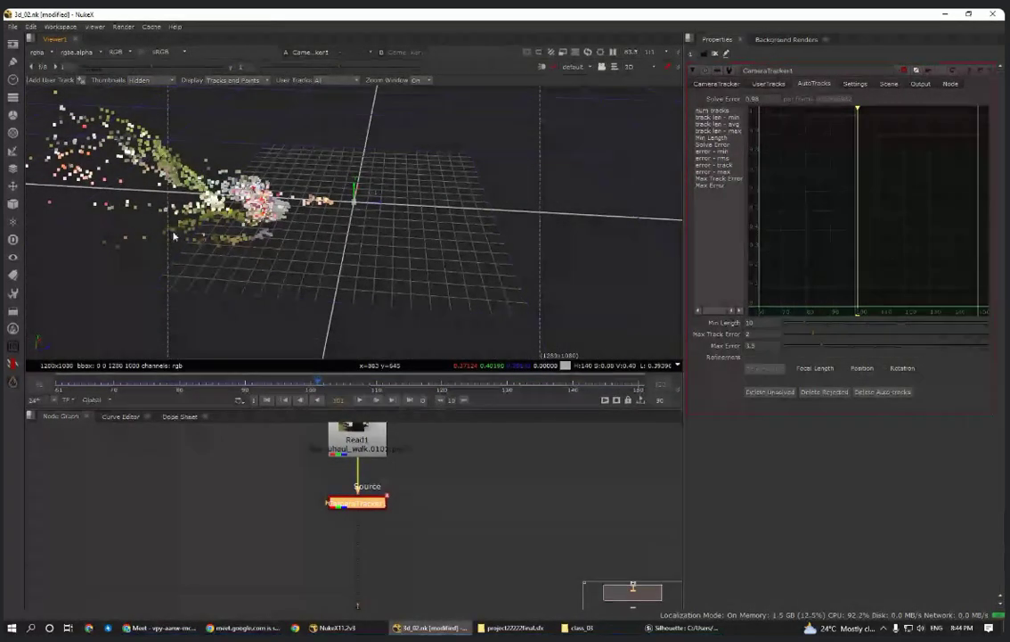
ctrl+drag(440, 270, 569, 113)
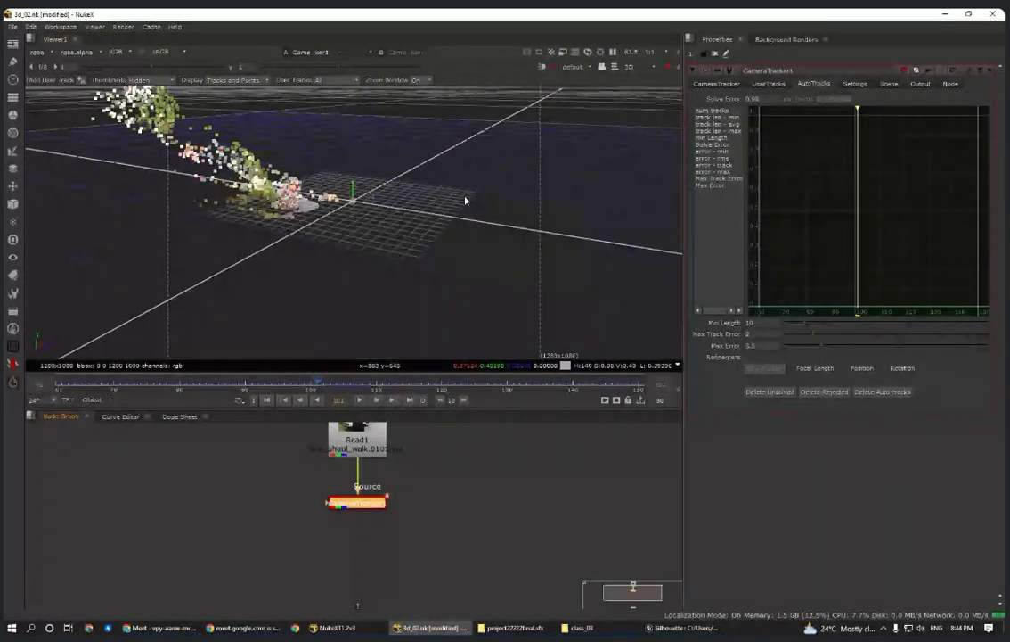
key(Tab)
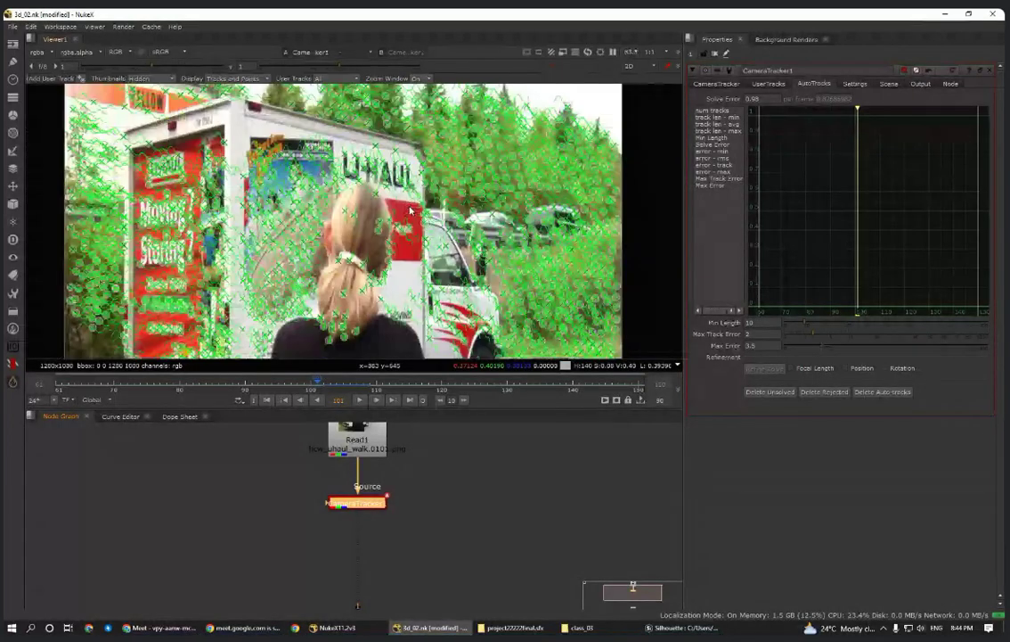
- Move CameraTracker1 slightly lower in the node graph and export its solve as a Camera with linked output
scroll(395, 523, down, 3)
scroll(368, 488, up, 4)
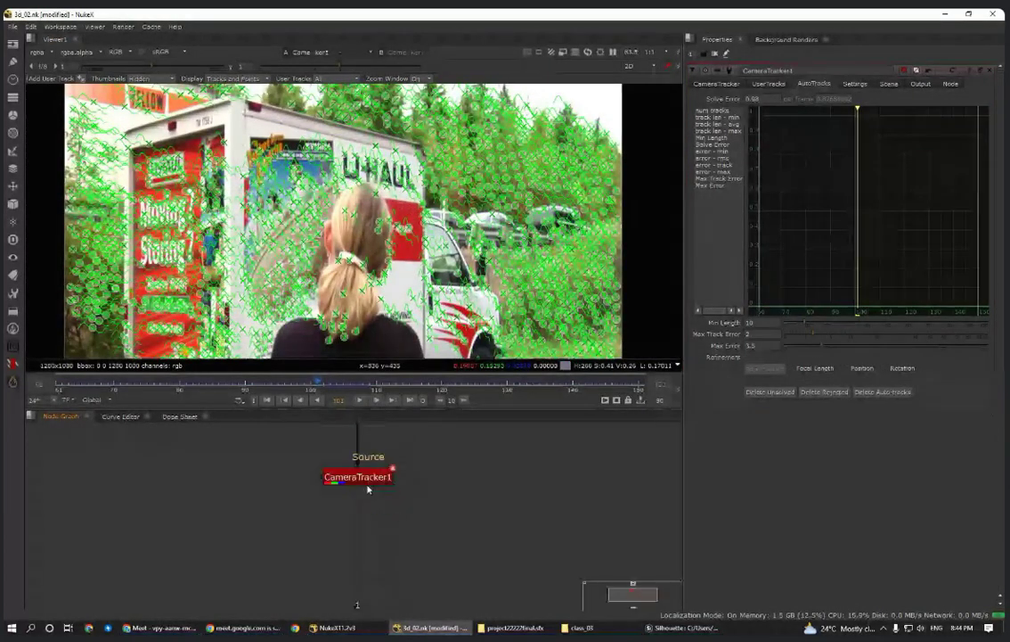
drag(368, 488, 365, 522)
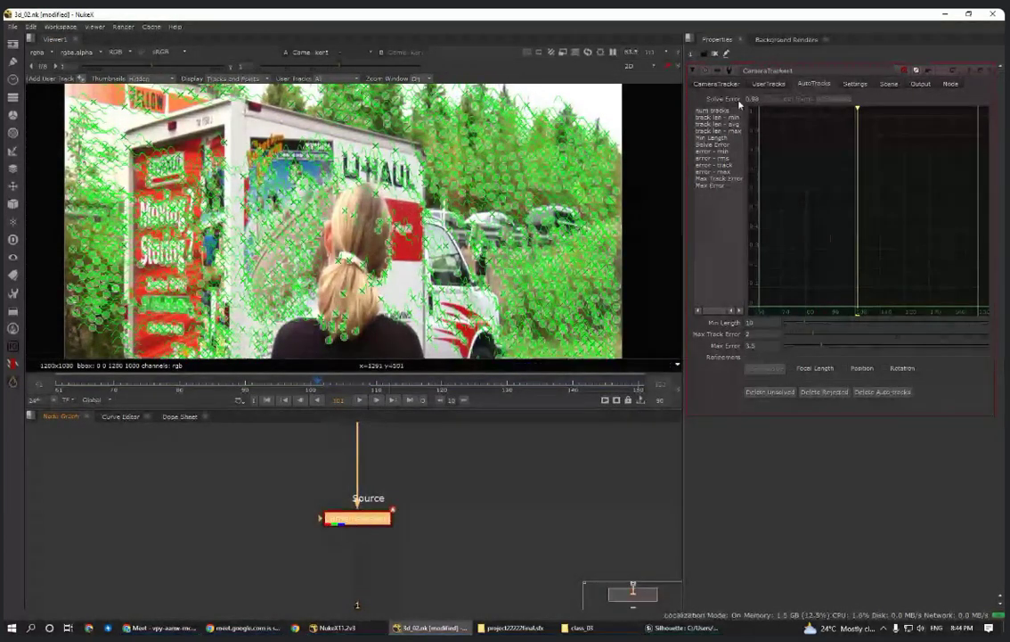
click(717, 82)
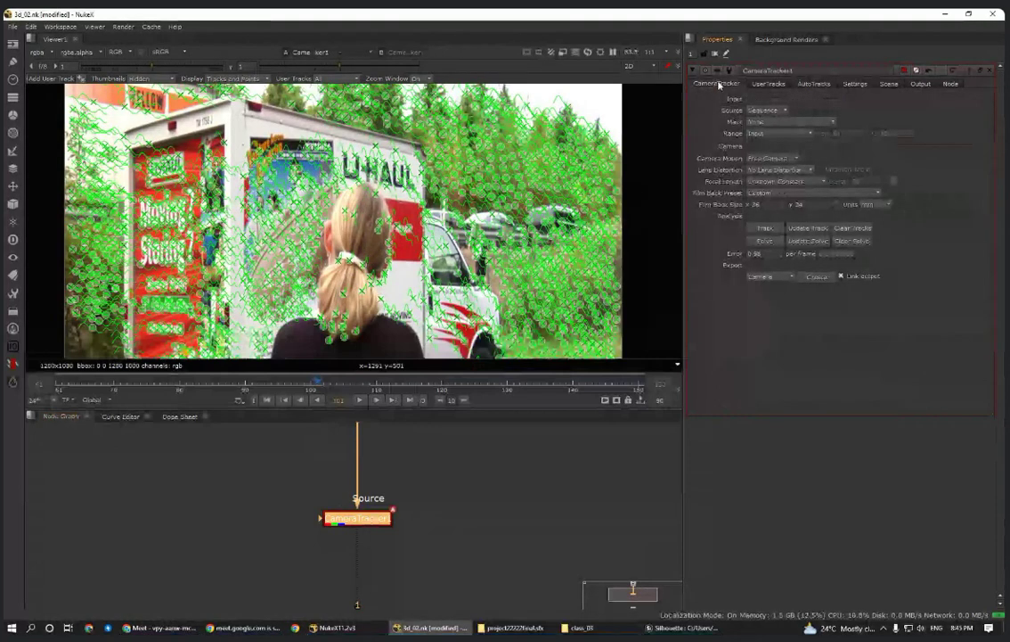
click(840, 276)
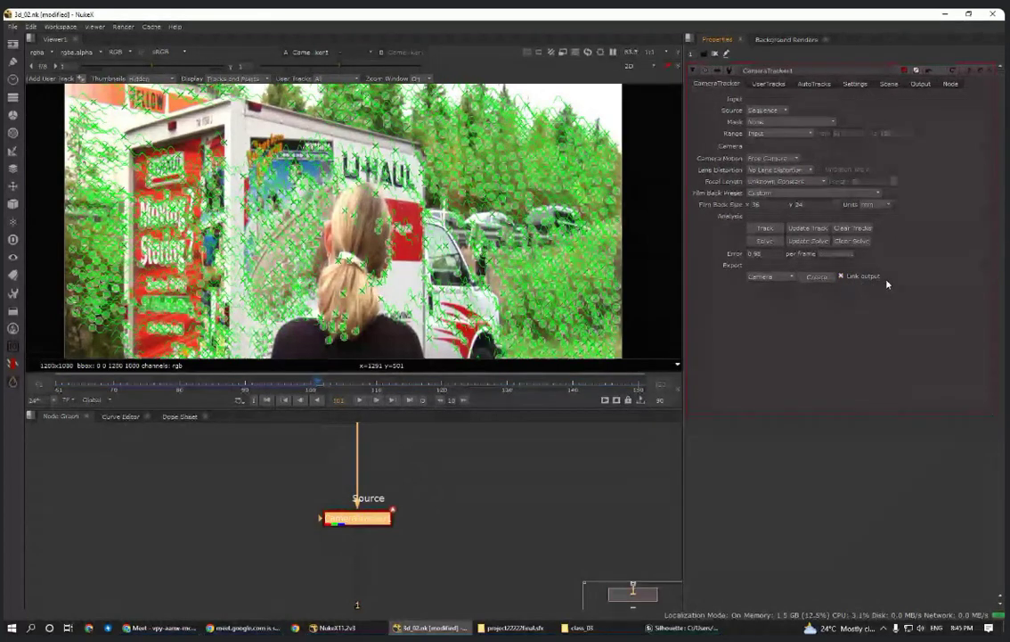
click(821, 280)
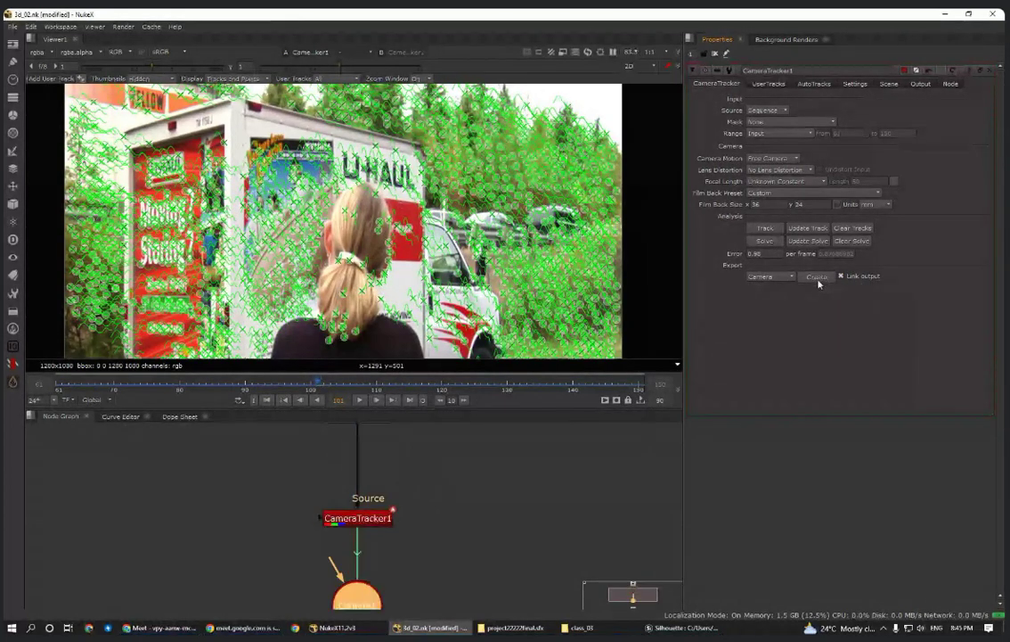
- Open the exported Camera1's settings, inspect the camera in the 3D view and return to the 2D footage
scroll(406, 486, down, 6)
scroll(438, 526, up, 4)
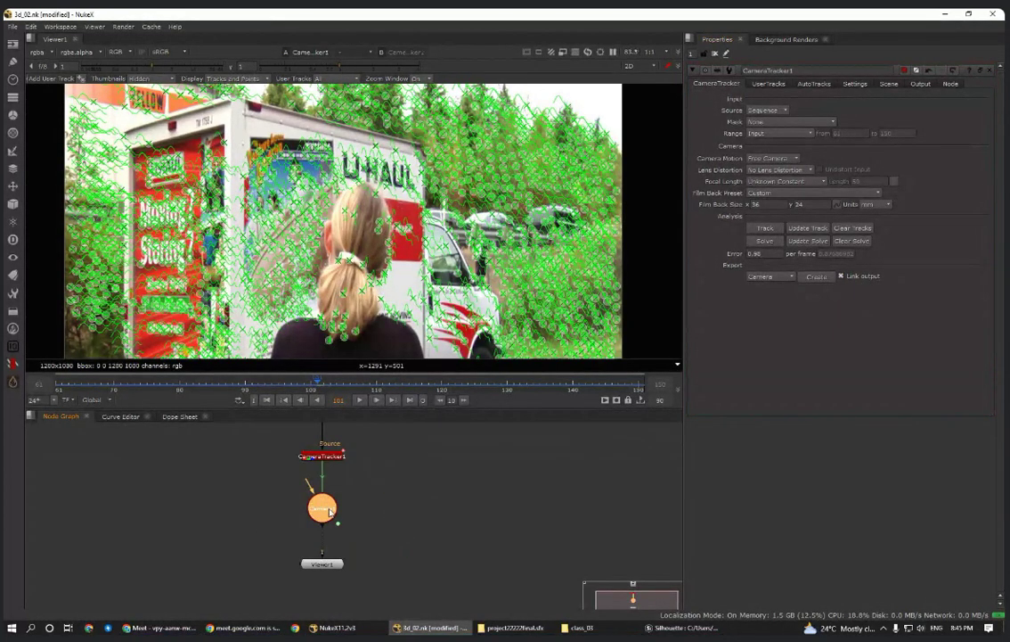
double_click(330, 510)
click(327, 456)
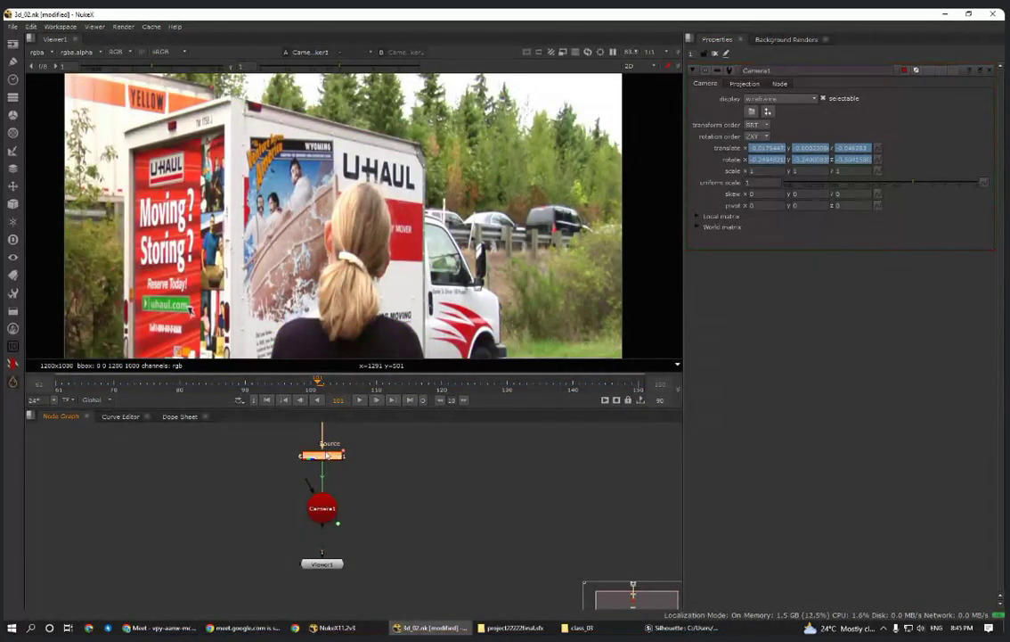
key(Tab)
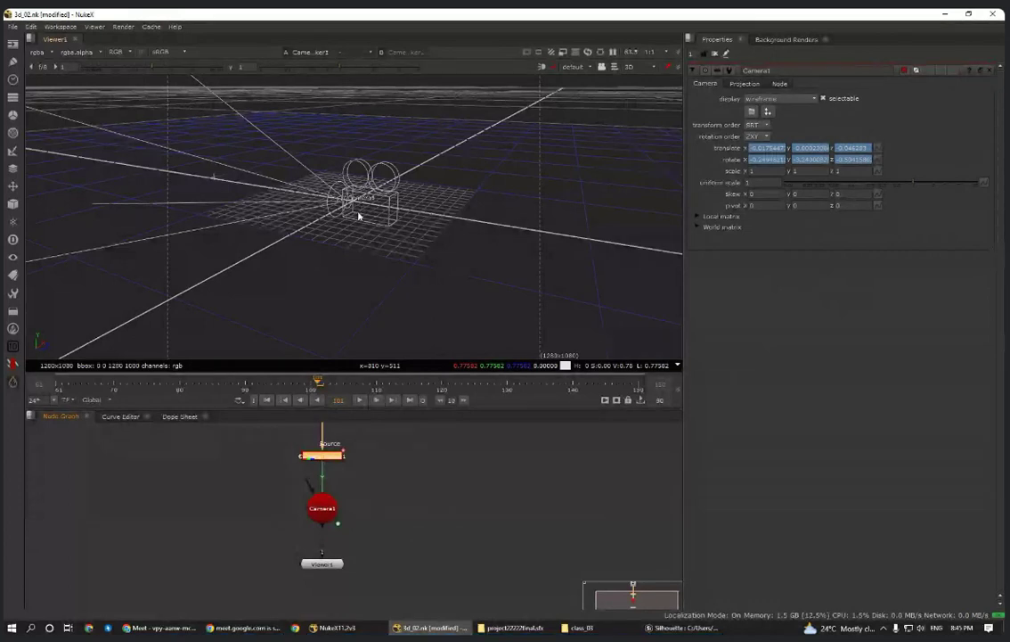
ctrl+drag(388, 247, 408, 229)
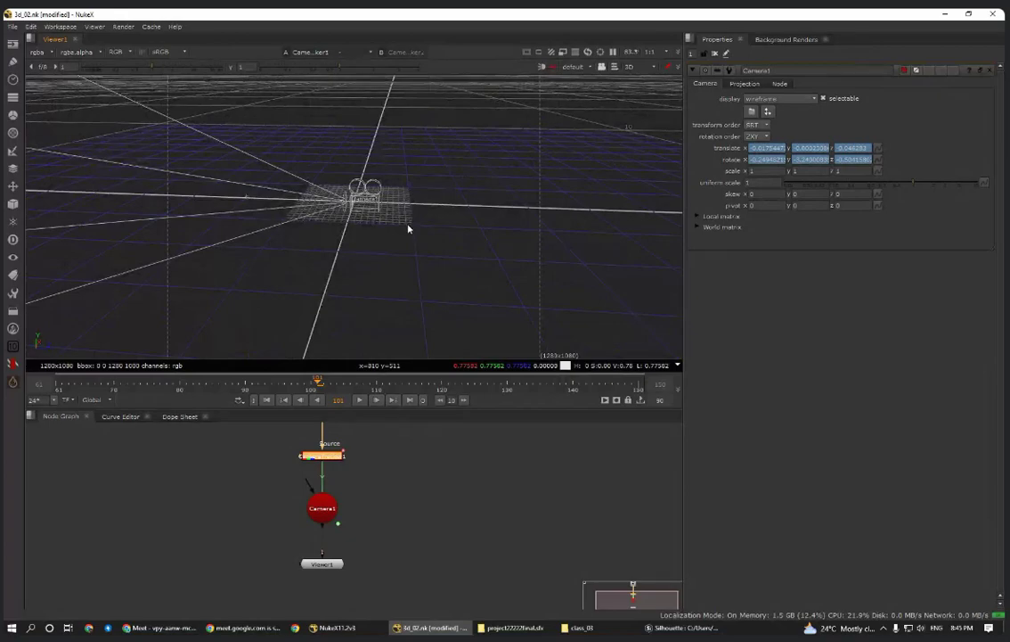
key(Tab)
scroll(414, 242, down, 4)
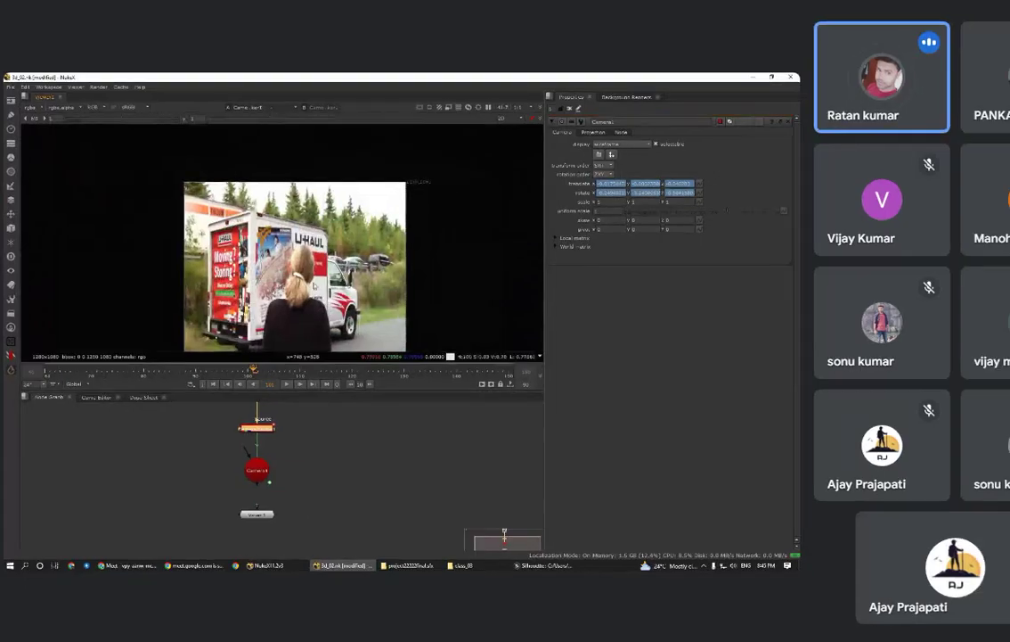
- Reopen CameraTracker1's settings so its tracks are shown over the footage
middle_drag(414, 246, 414, 196)
click(400, 528)
middle_drag(376, 492, 399, 534)
scroll(353, 498, up, 4)
click(281, 458)
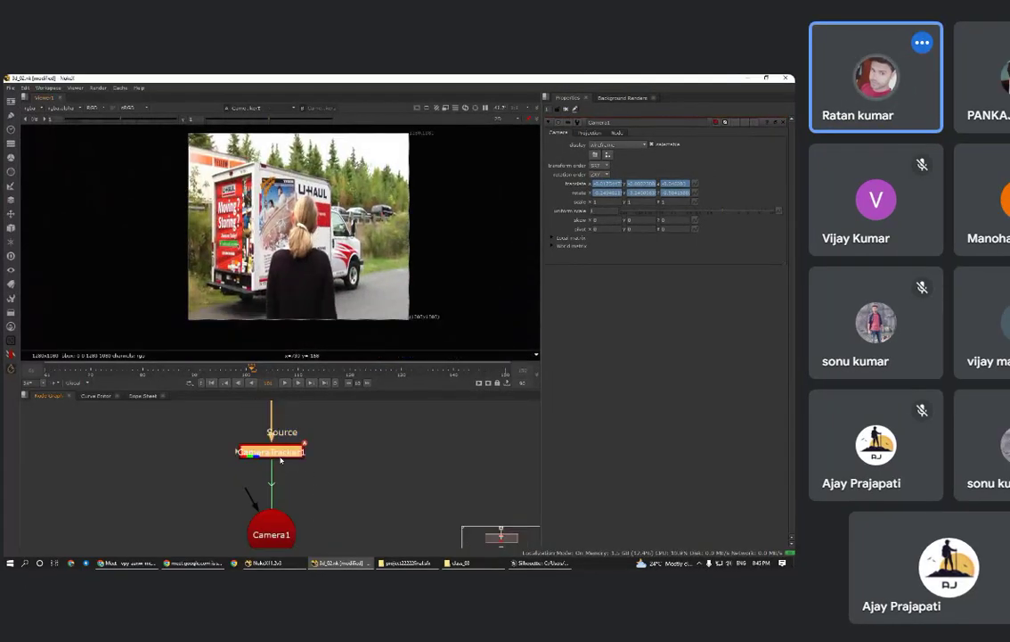
key(Return)
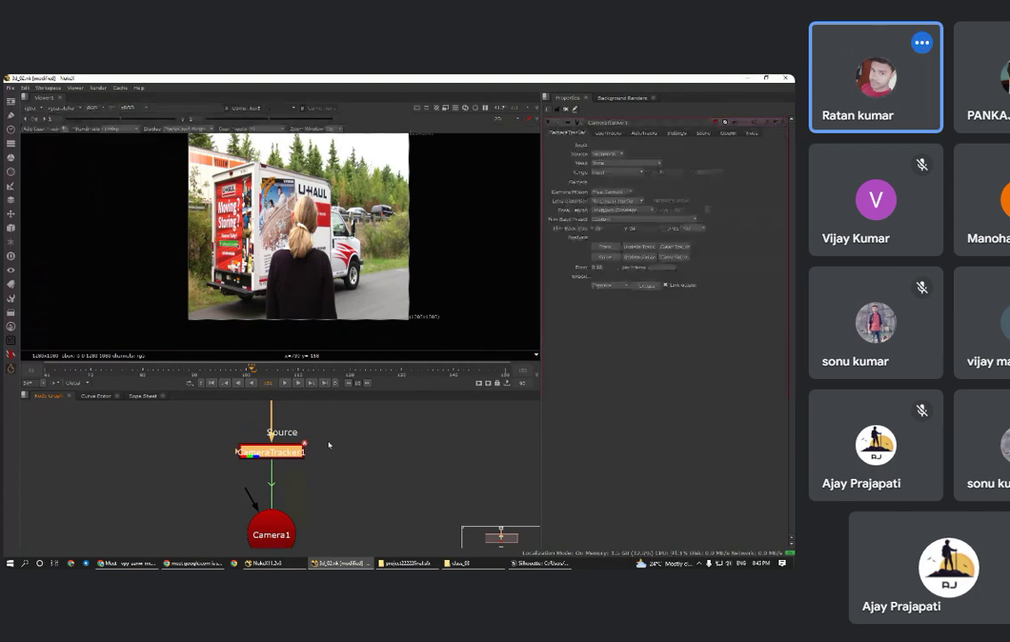
scroll(325, 455, down, 3)
middle_drag(334, 454, 330, 487)
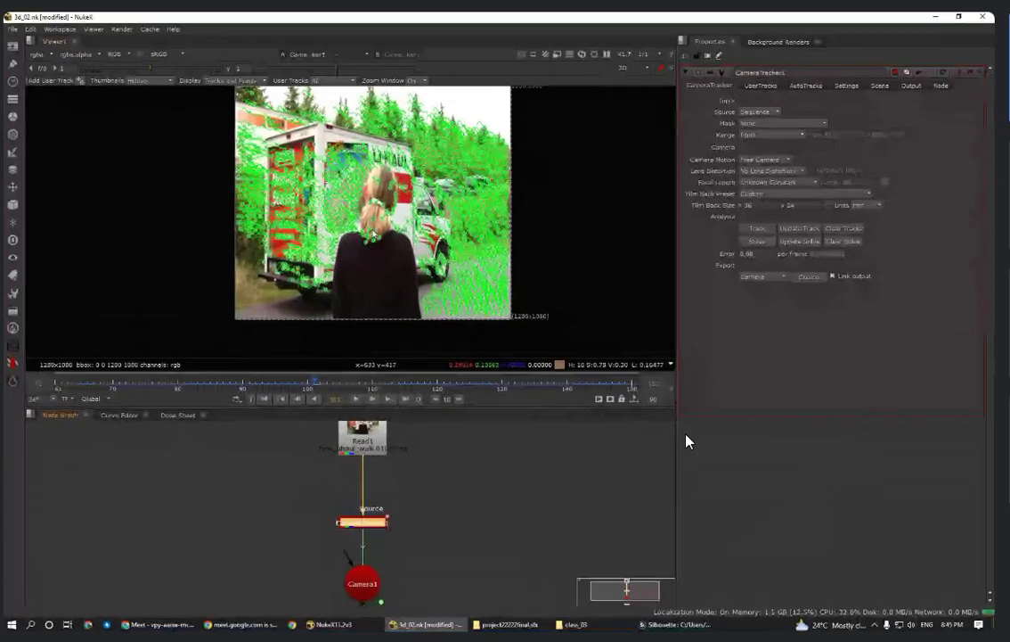
drag(273, 488, 524, 557)
- Compare the tracks on the truck at the start and near the end of the shot, stopping at frame 149
middle_drag(376, 141, 401, 203)
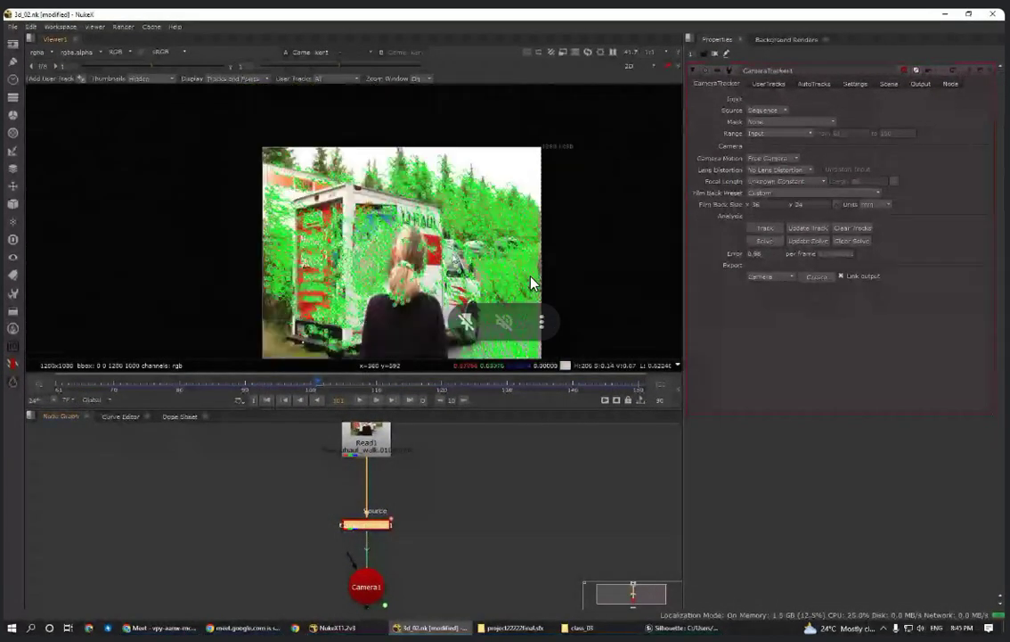
scroll(401, 204, up, 5)
scroll(401, 203, up, 1)
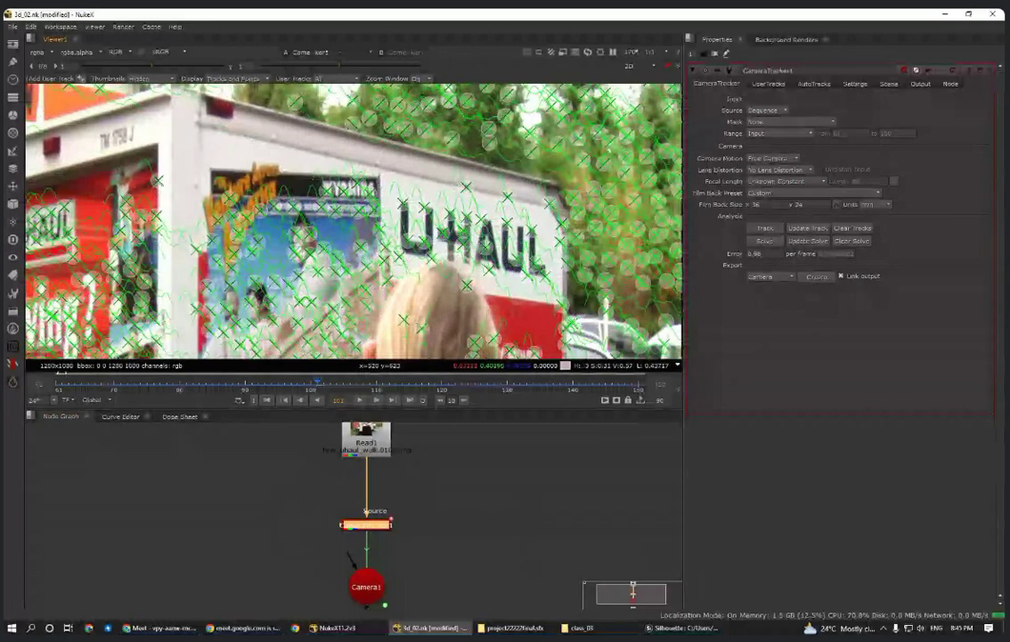
click(71, 383)
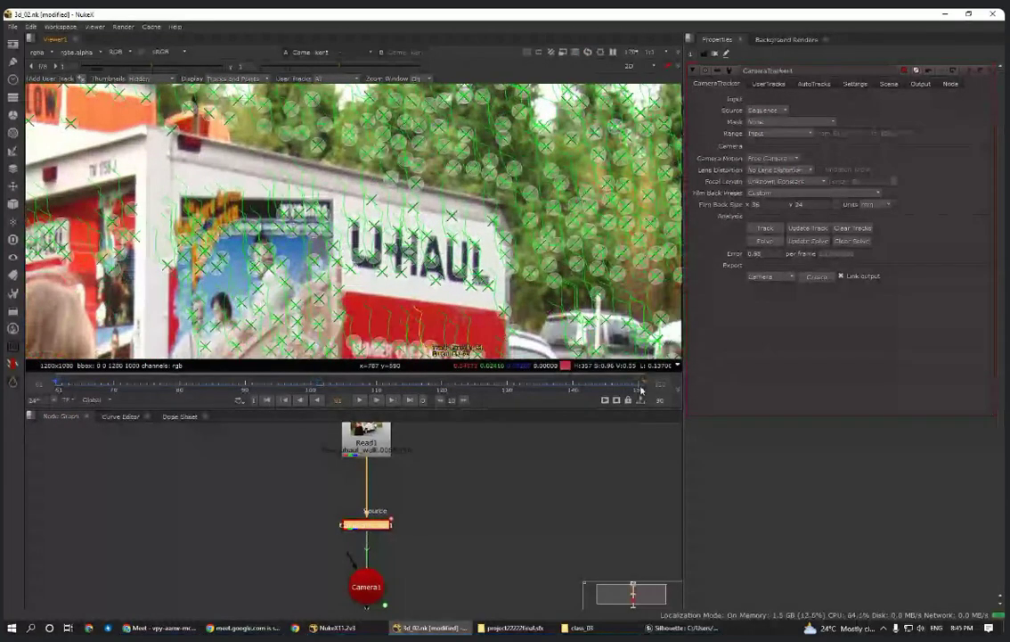
drag(641, 390, 635, 386)
scroll(383, 219, down, 4)
middle_drag(383, 218, 467, 266)
scroll(412, 248, up, 7)
scroll(465, 272, down, 3)
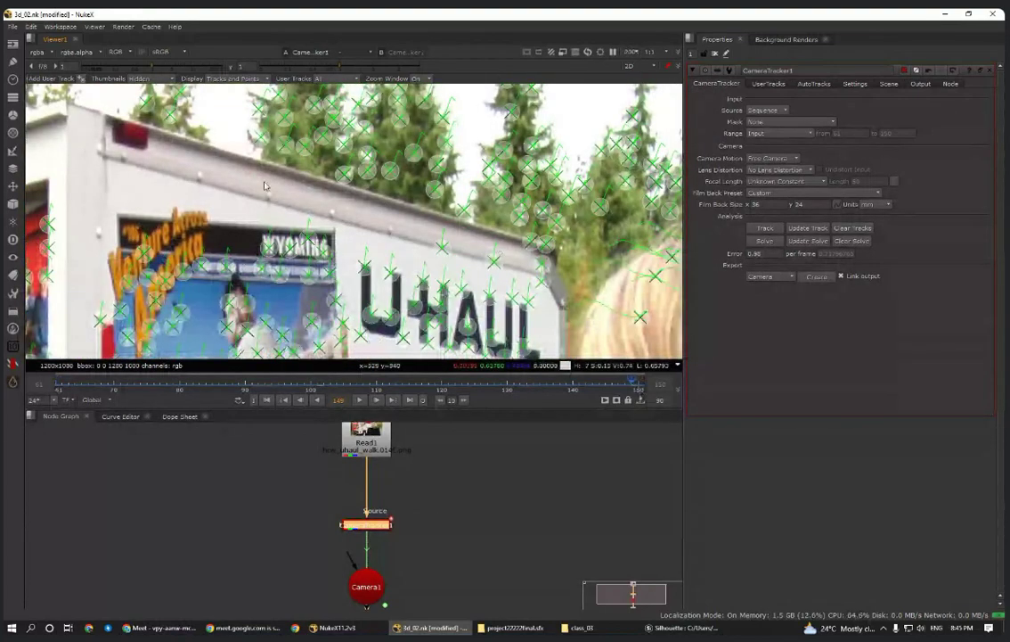
scroll(426, 280, down, 3)
scroll(426, 280, up, 3)
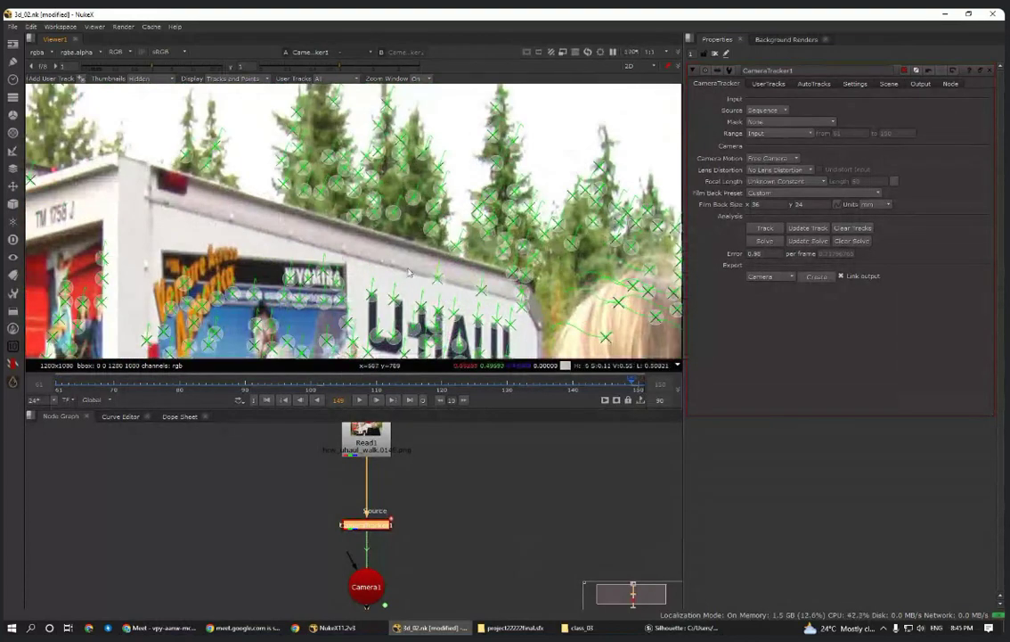
- Set the ground plane origin to the track below the truck's roof edge, above the U-HAUL lettering
right_click(438, 280)
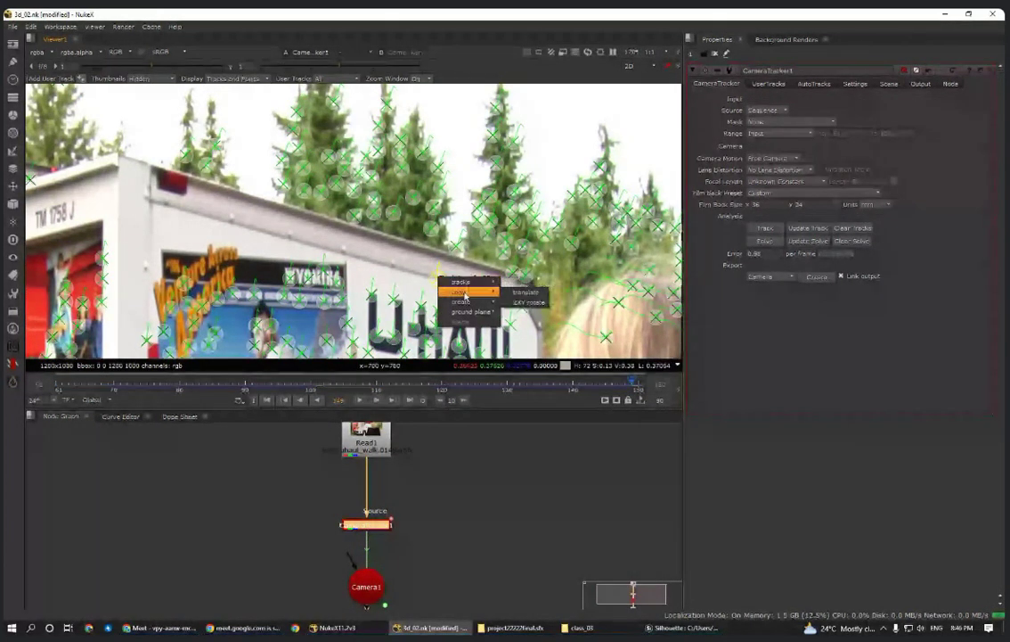
mouse_move(468, 311)
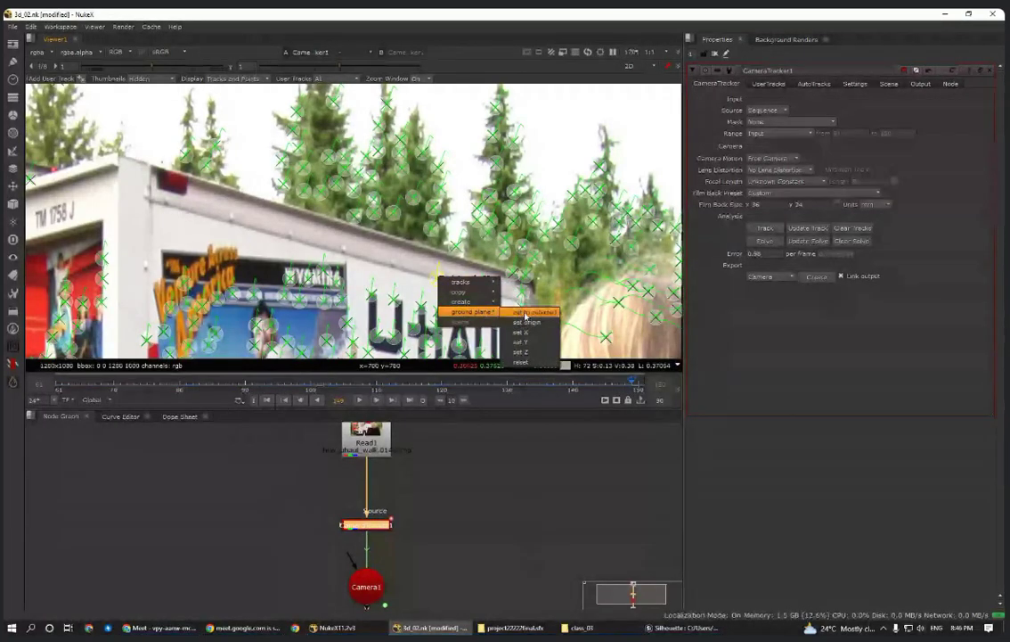
click(531, 323)
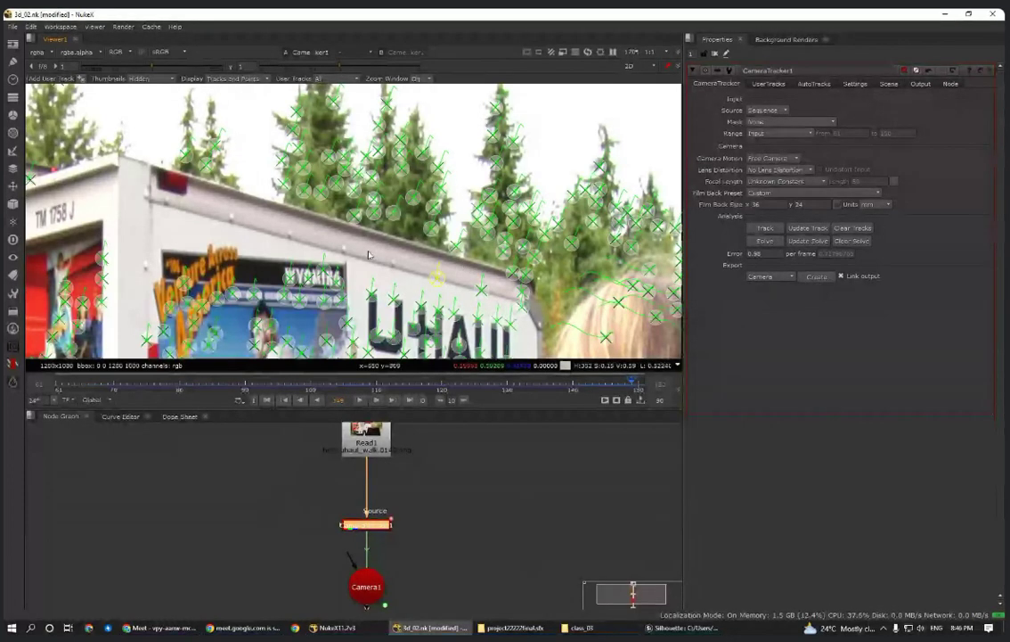
- Select the two tracks near the front end of the truck's roof edge and set the ground plane to them
scroll(369, 255, down, 2)
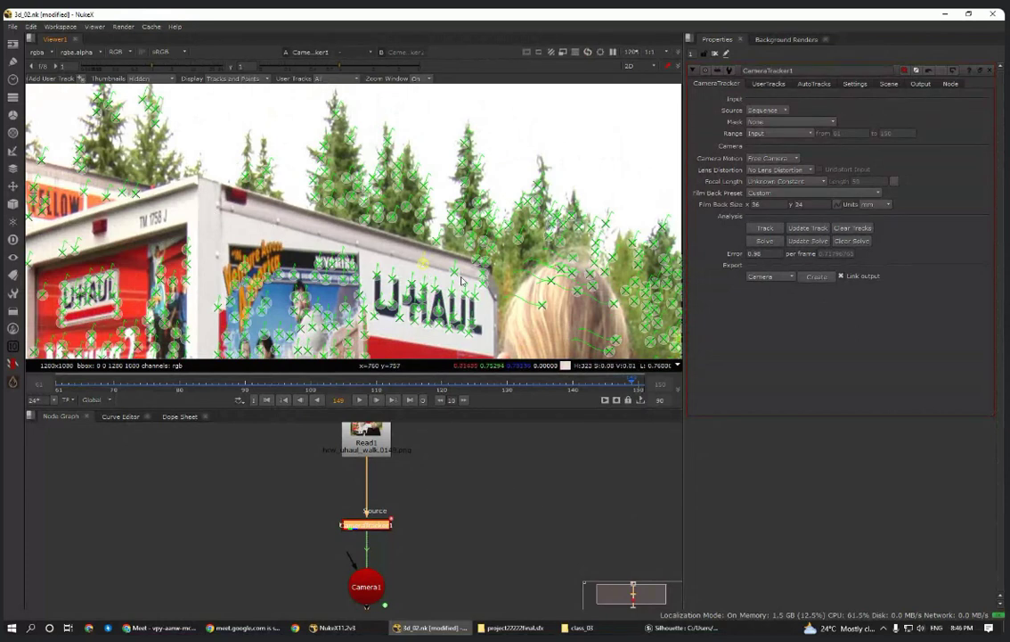
scroll(462, 282, up, 1)
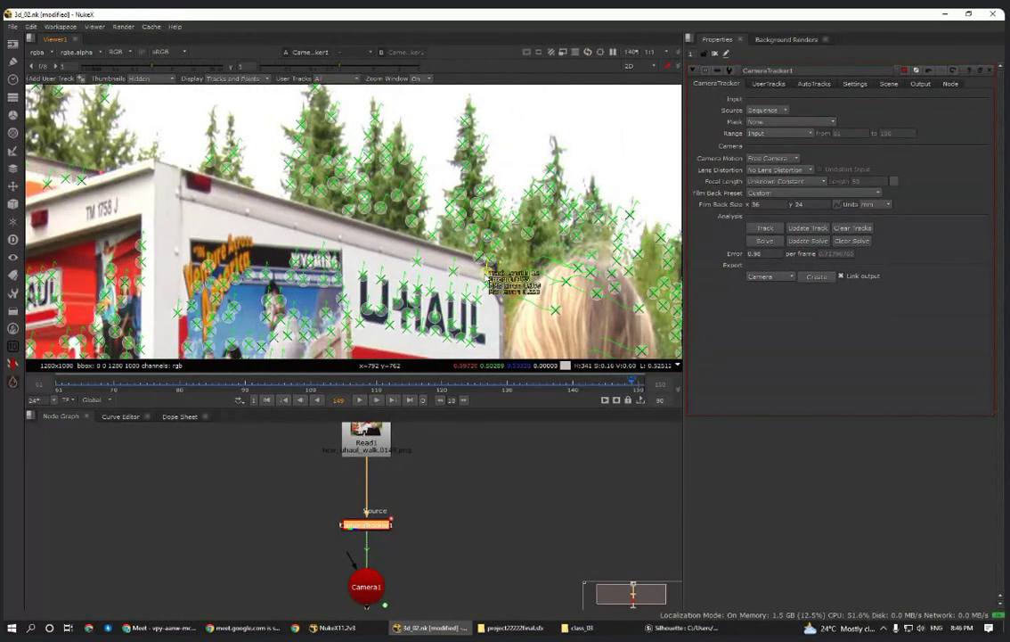
right_click(453, 268)
click(441, 262)
drag(442, 259, 471, 279)
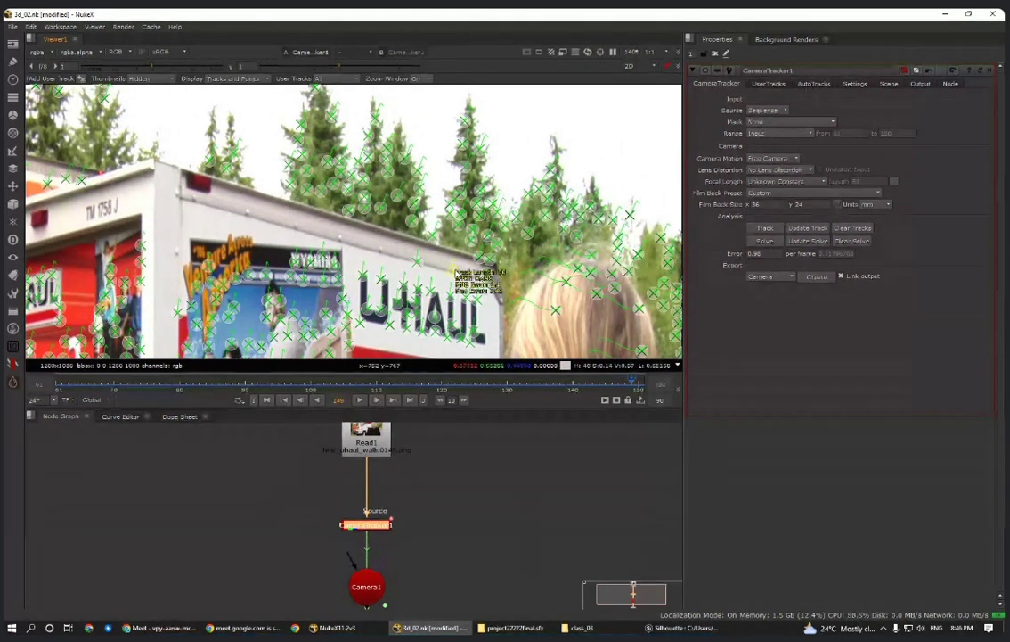
right_click(485, 276)
mouse_move(516, 318)
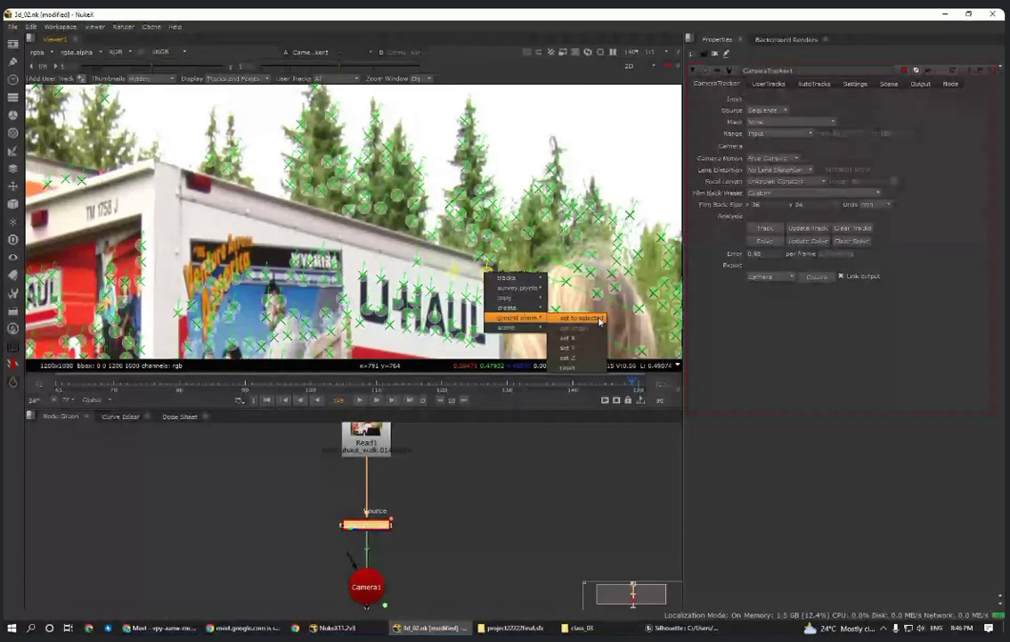
click(600, 321)
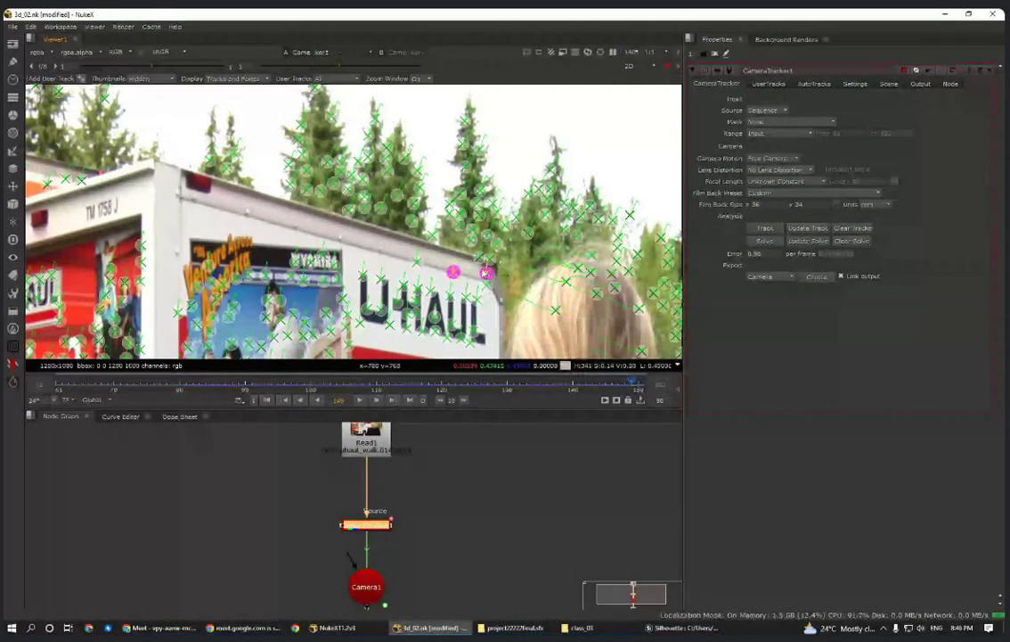
- Go to frame 140 and set the ground plane to the selected track above the U-HAUL lettering
middle_drag(461, 285, 484, 222)
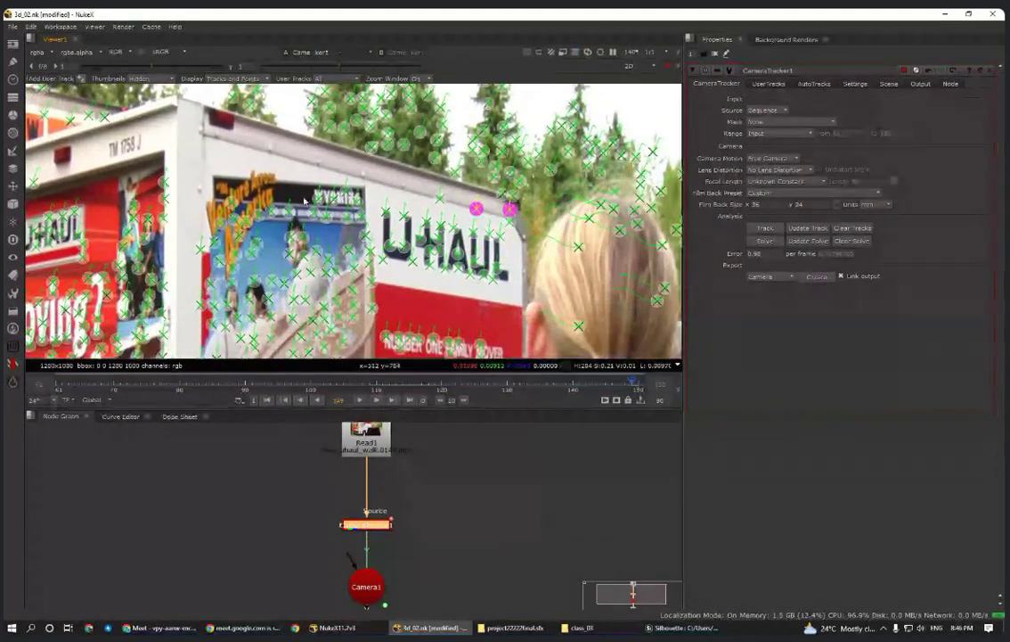
click(571, 388)
scroll(446, 239, up, 3)
right_click(445, 239)
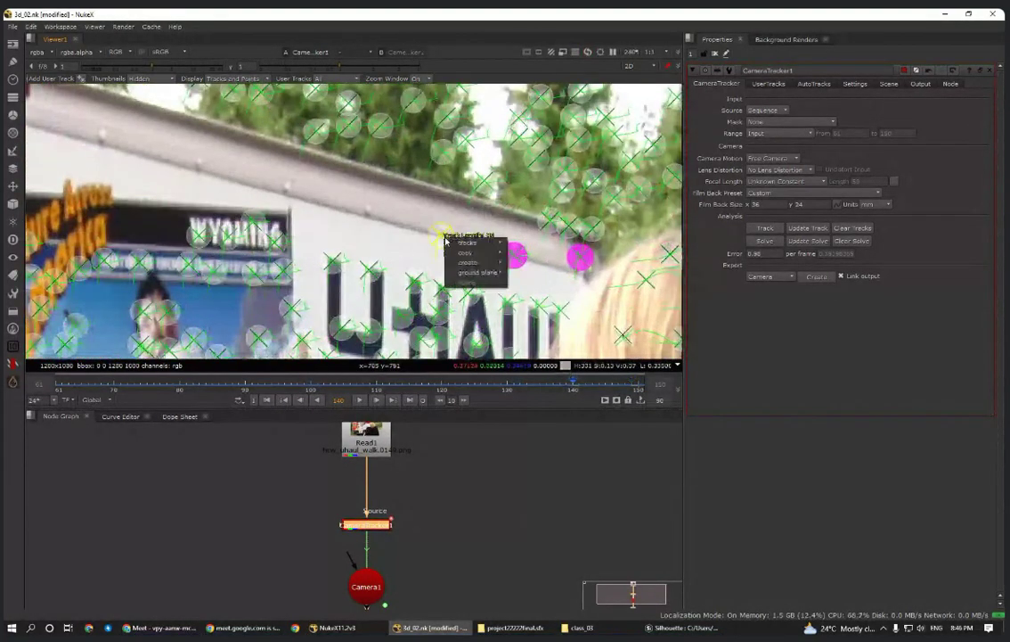
mouse_move(471, 274)
click(556, 274)
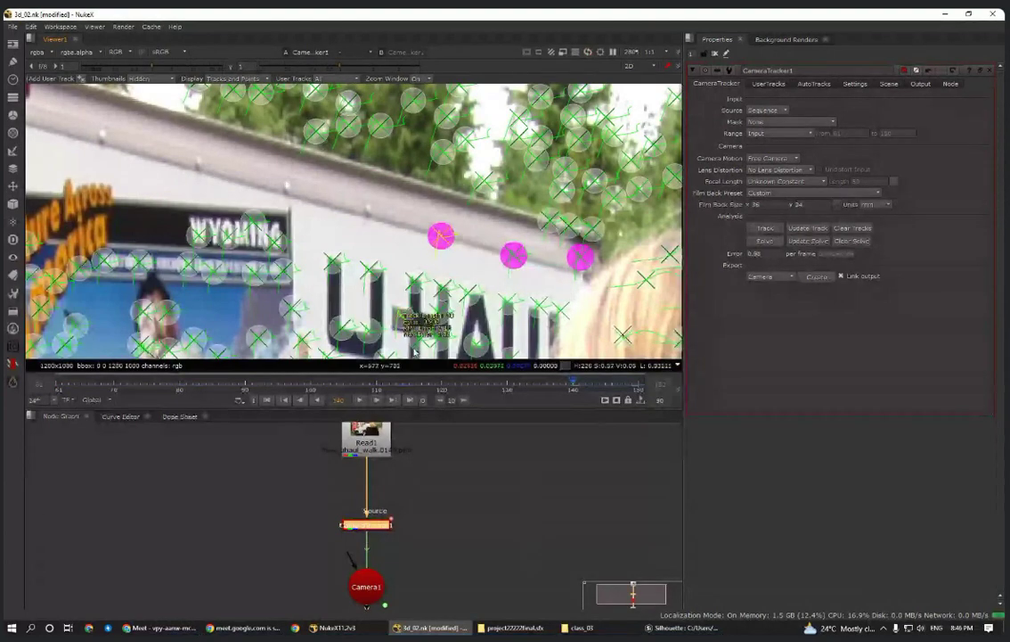
- Go to frame 130 and set the ground plane to the track on the WYOMING lettering
click(509, 390)
scroll(383, 191, down, 2)
middle_drag(383, 192, 444, 214)
scroll(382, 223, up, 1)
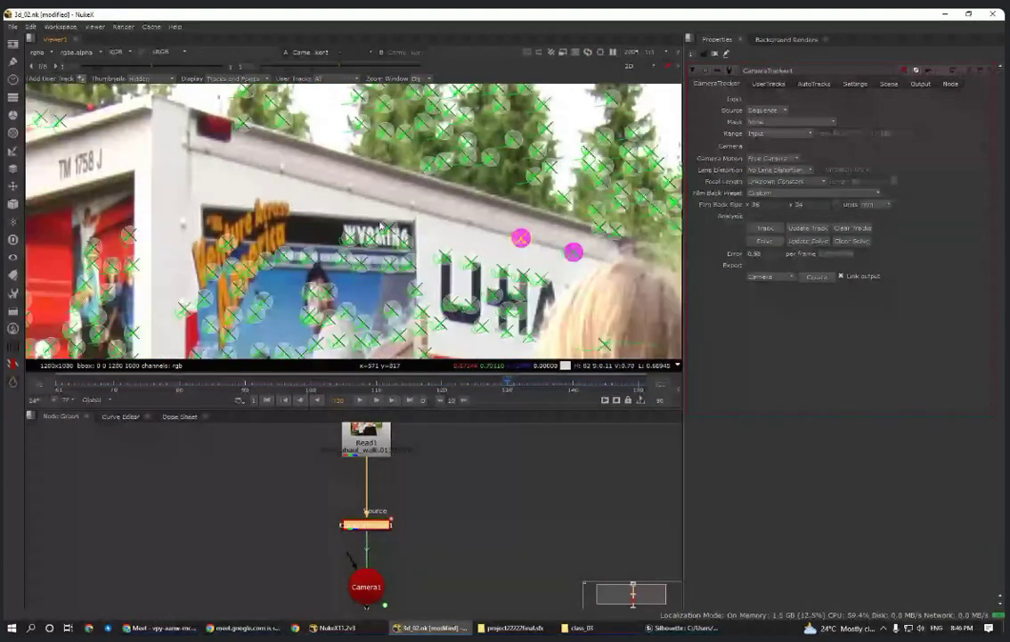
right_click(382, 226)
mouse_move(417, 257)
click(490, 261)
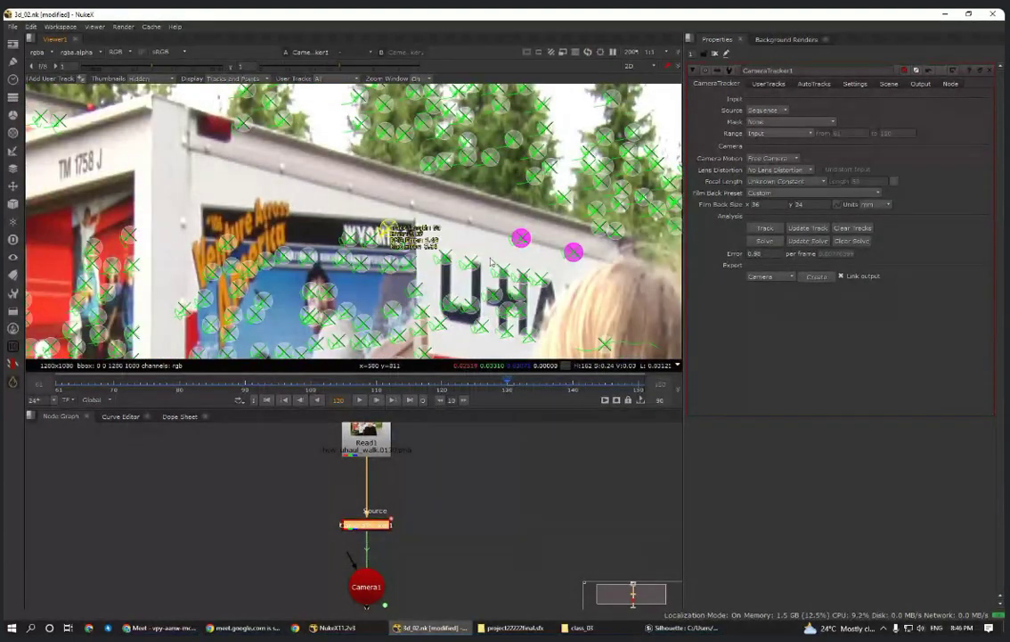
- Go to frame 119 and set the ground plane to the track near the front end of the truck's roof edge
click(437, 390)
scroll(457, 324, down, 3)
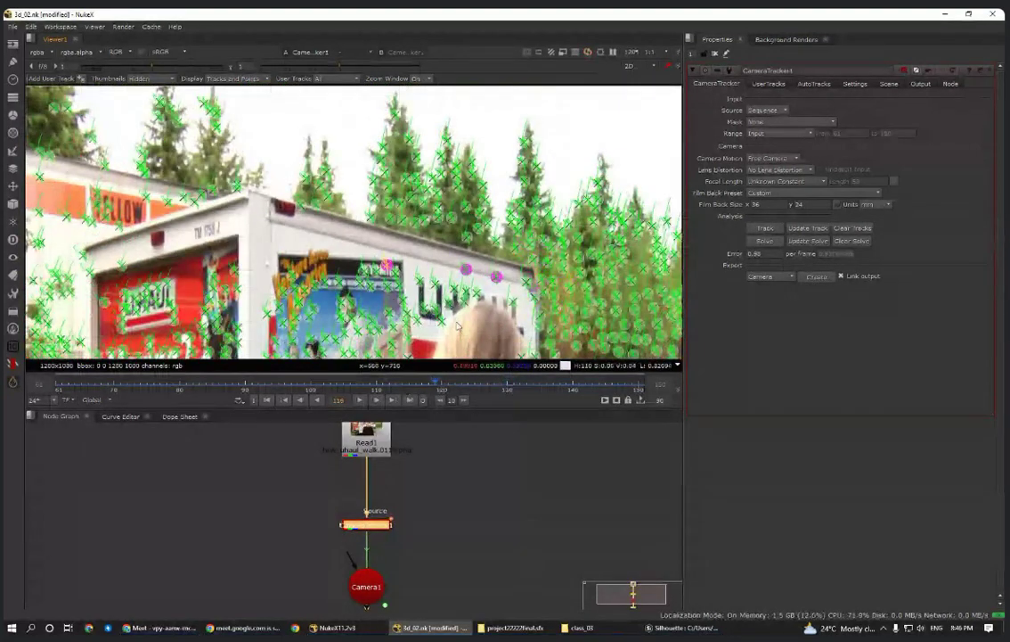
right_click(527, 281)
mouse_move(557, 314)
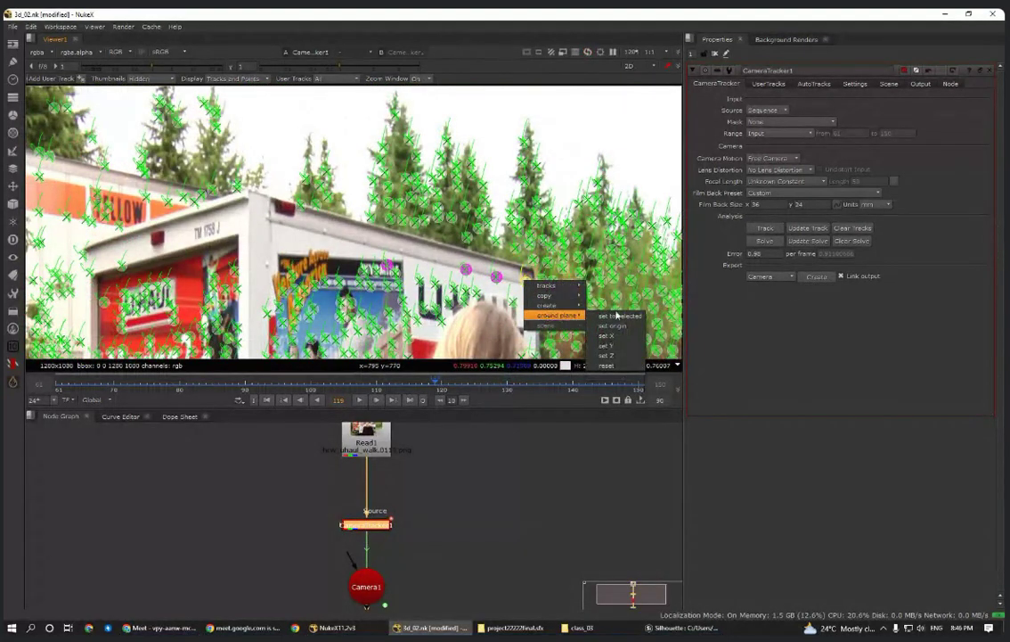
click(616, 315)
- Go to frame 100 and set the ground plane to the track above the middle of the U-HAUL lettering
click(318, 378)
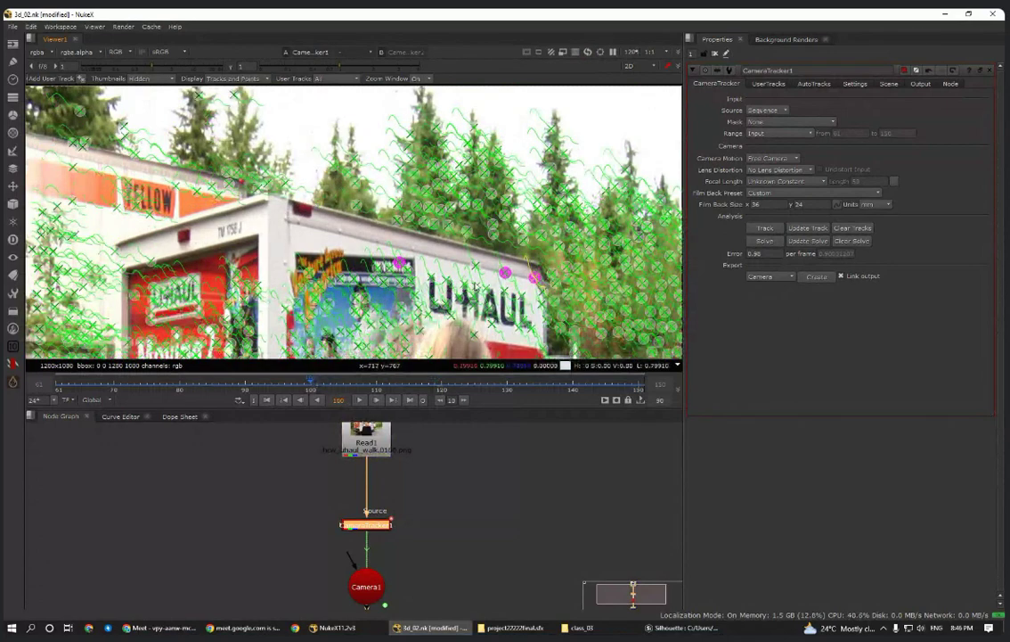
scroll(491, 268, up, 3)
right_click(462, 266)
mouse_move(496, 301)
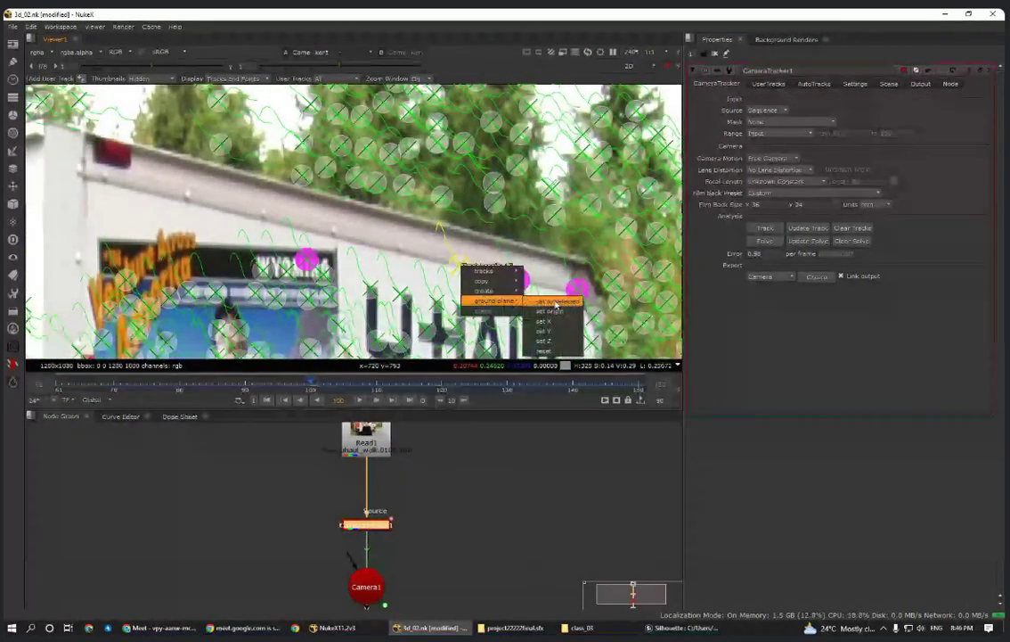
click(556, 304)
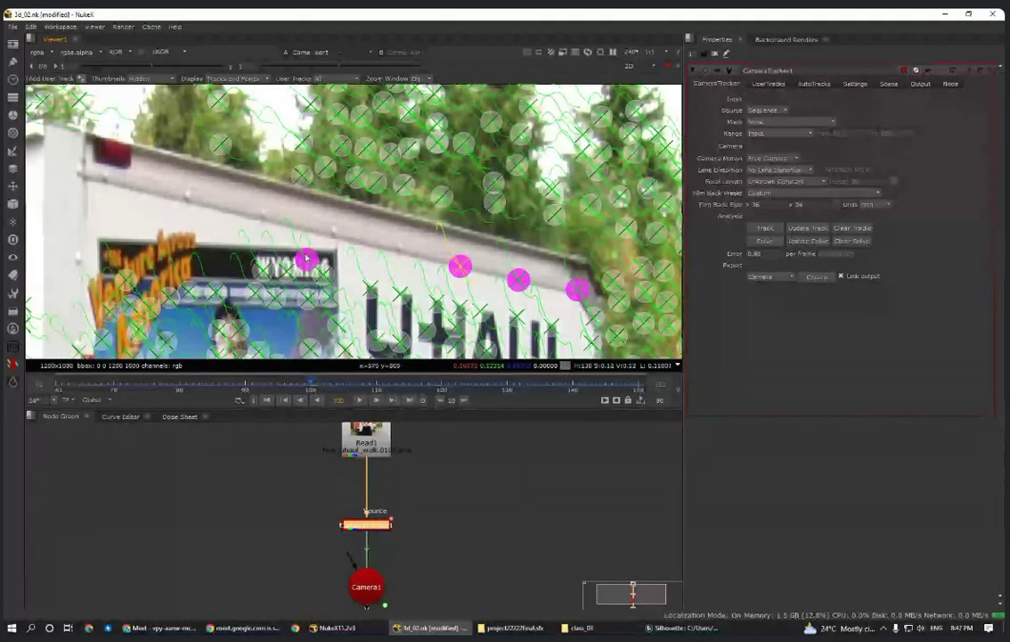
- Go to frame 80 and set the ground plane to the track directly above the U of the U-HAUL lettering
middle_drag(221, 229, 319, 232)
click(241, 390)
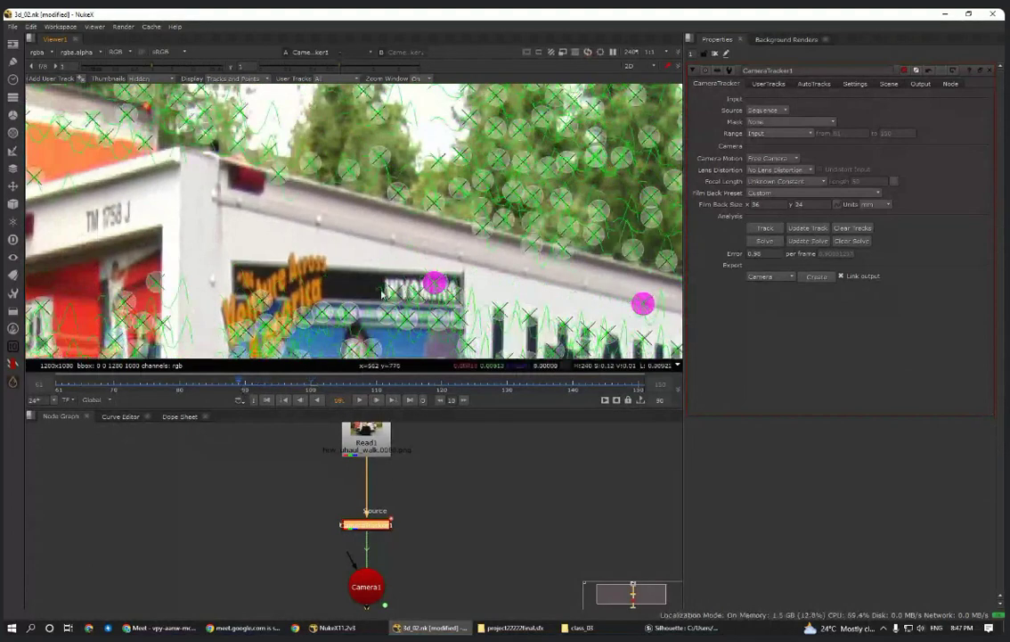
scroll(361, 255, down, 3)
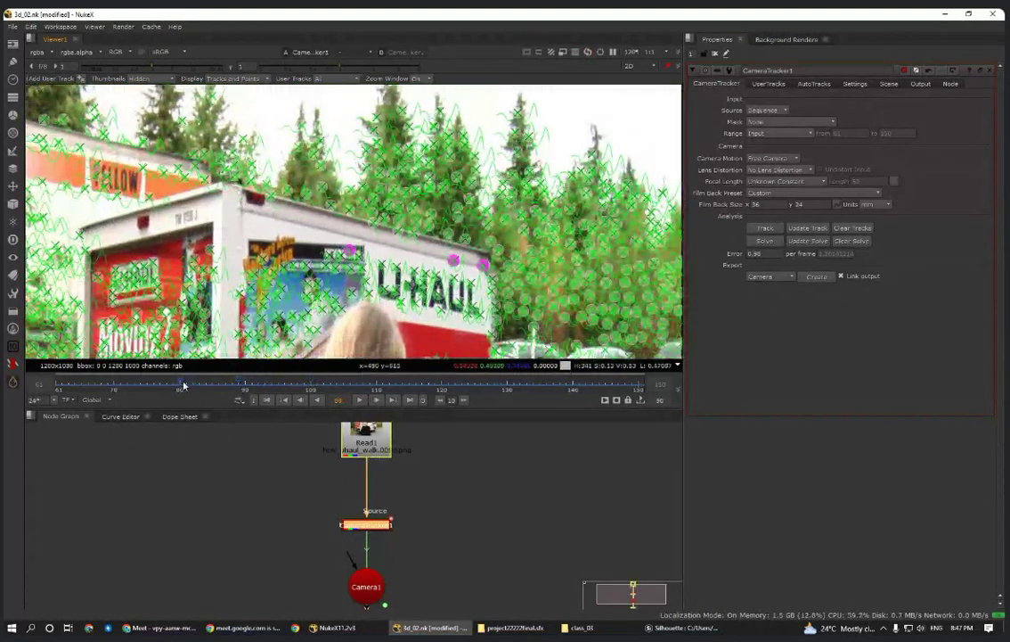
scroll(395, 279, up, 3)
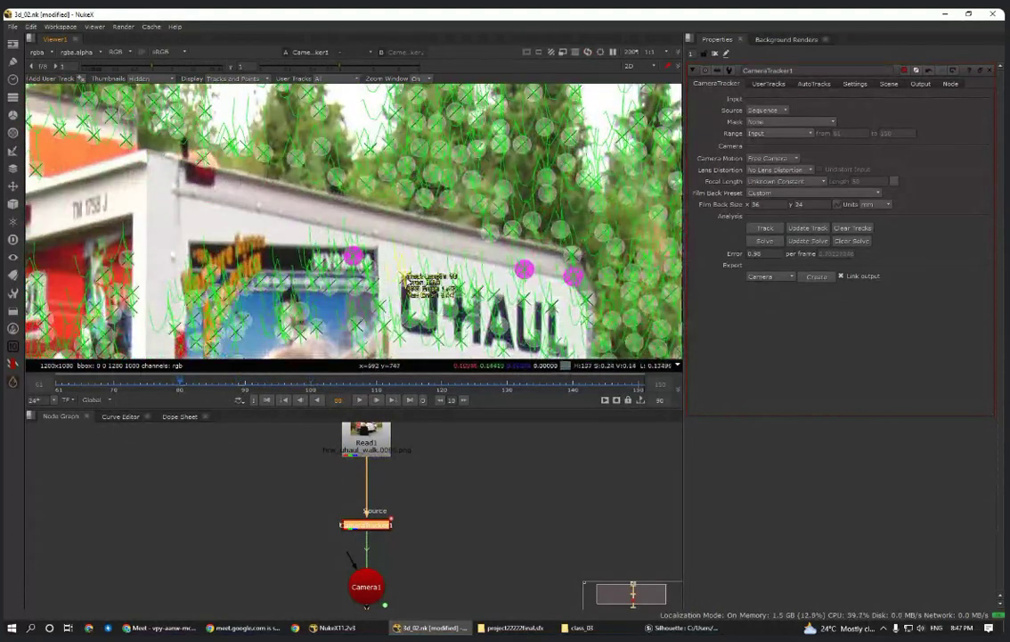
right_click(404, 277)
mouse_move(438, 313)
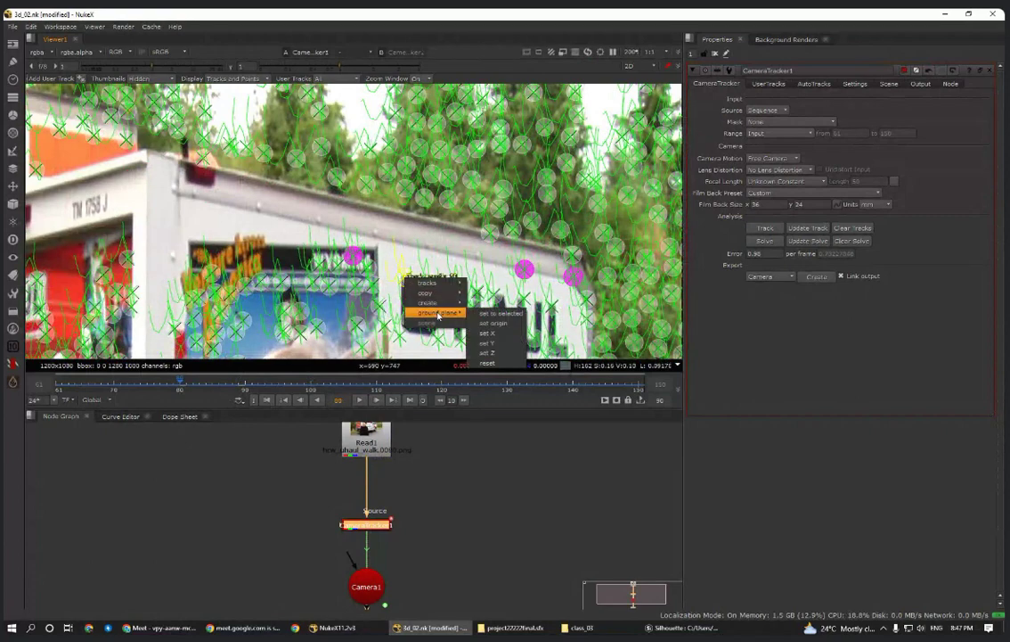
click(500, 315)
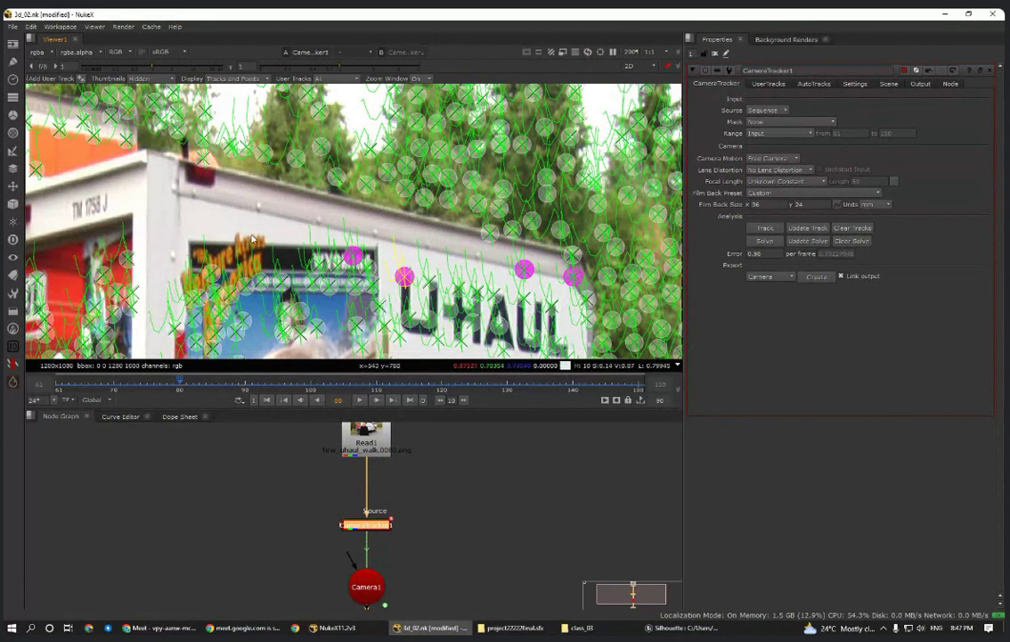
- Go to frame 70 and set the ground plane to the track between the roof edge and the U of U-HAUL
middle_drag(253, 238, 311, 248)
click(115, 386)
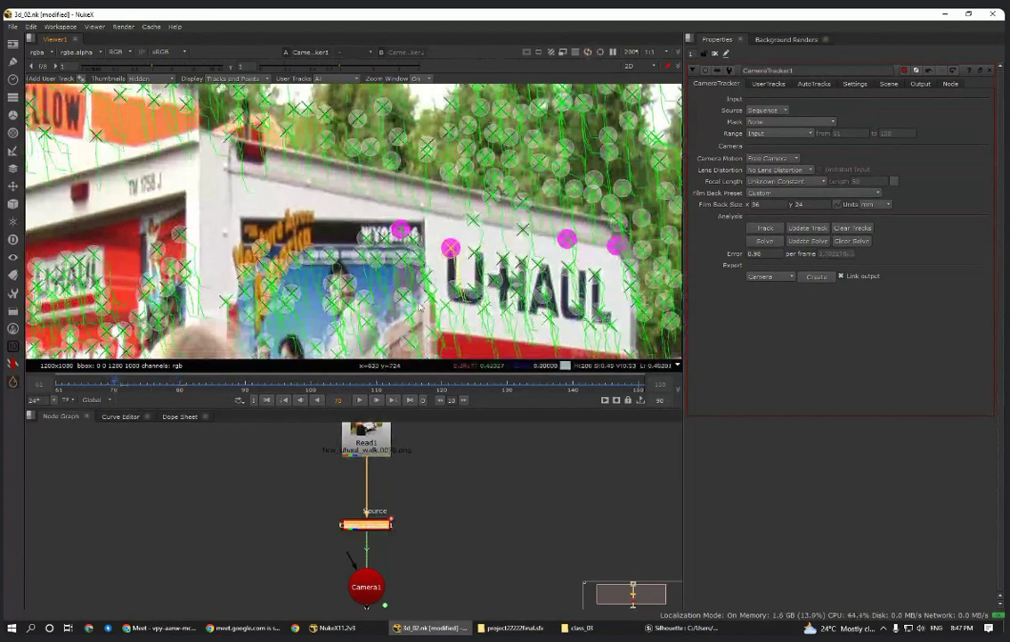
right_click(475, 220)
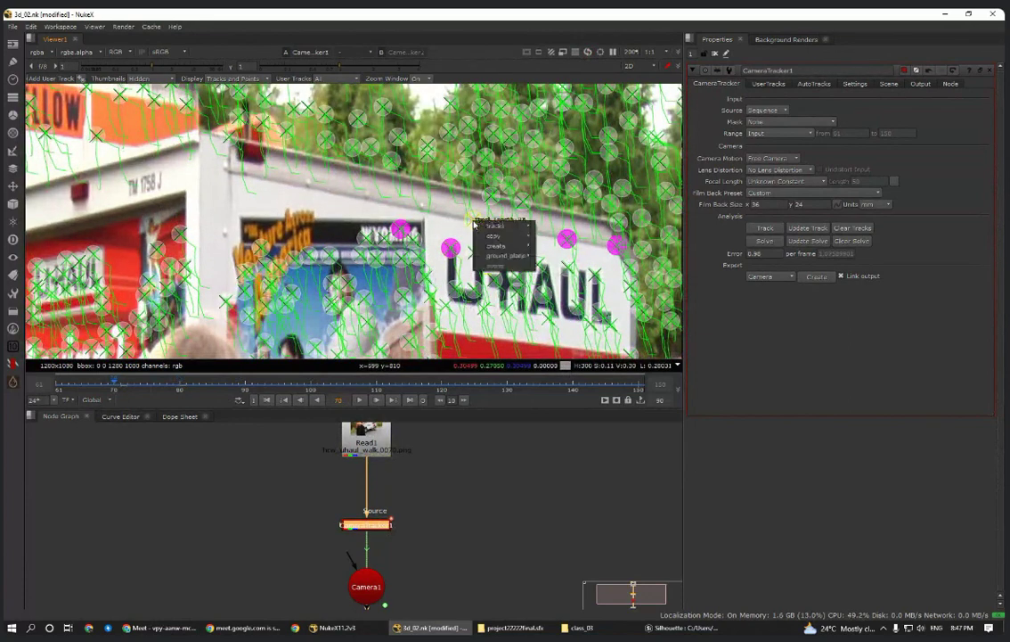
mouse_move(505, 257)
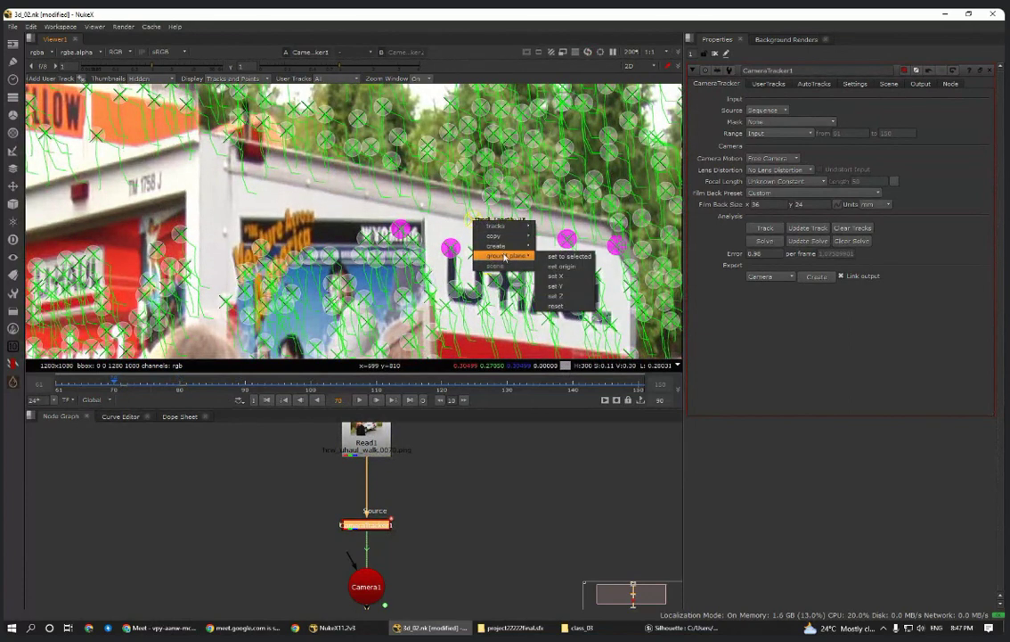
click(568, 255)
- Go to frame 61 and set the ground plane to the track below the roof edge, above the middle of U-HAUL
click(59, 385)
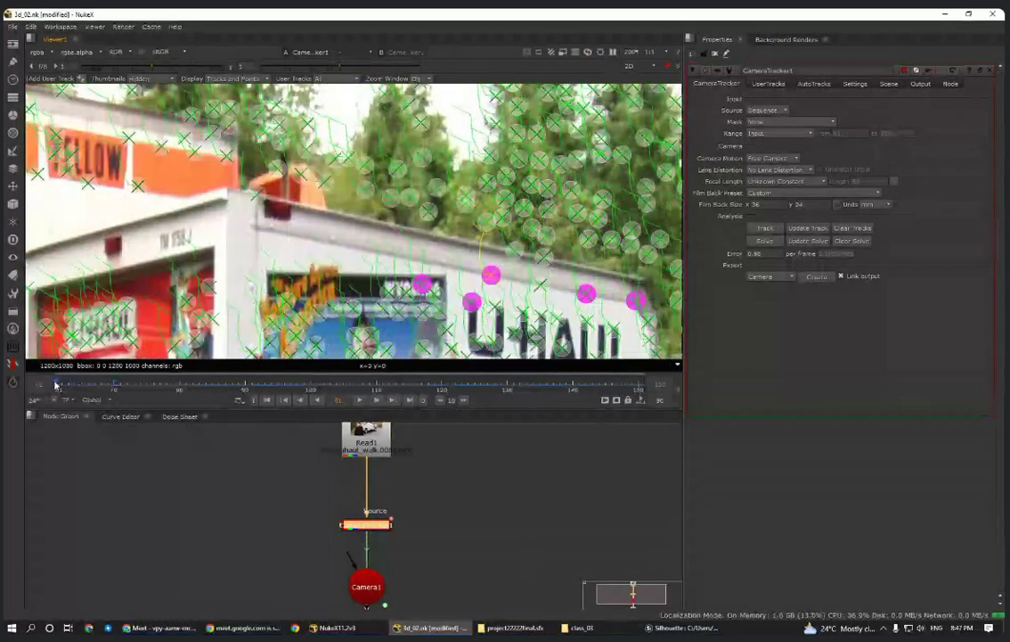
right_click(539, 288)
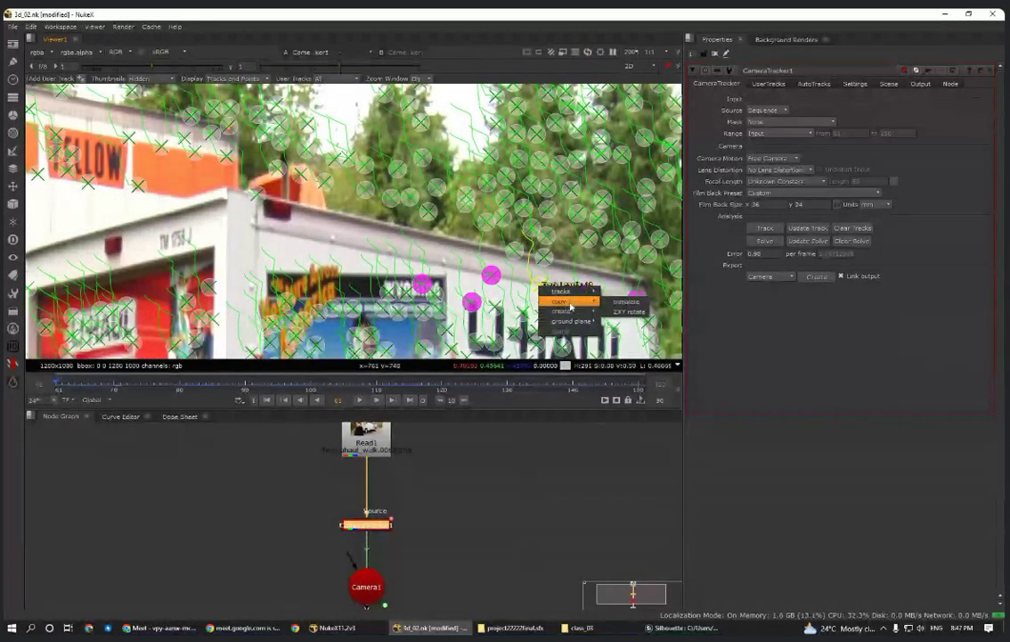
mouse_move(564, 314)
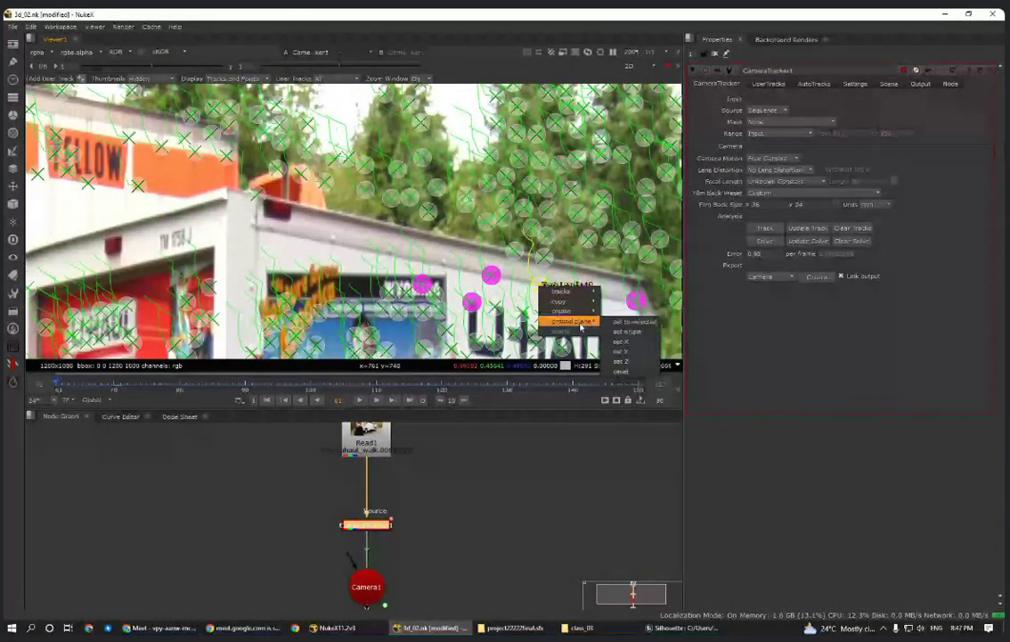
click(632, 323)
scroll(311, 233, down, 5)
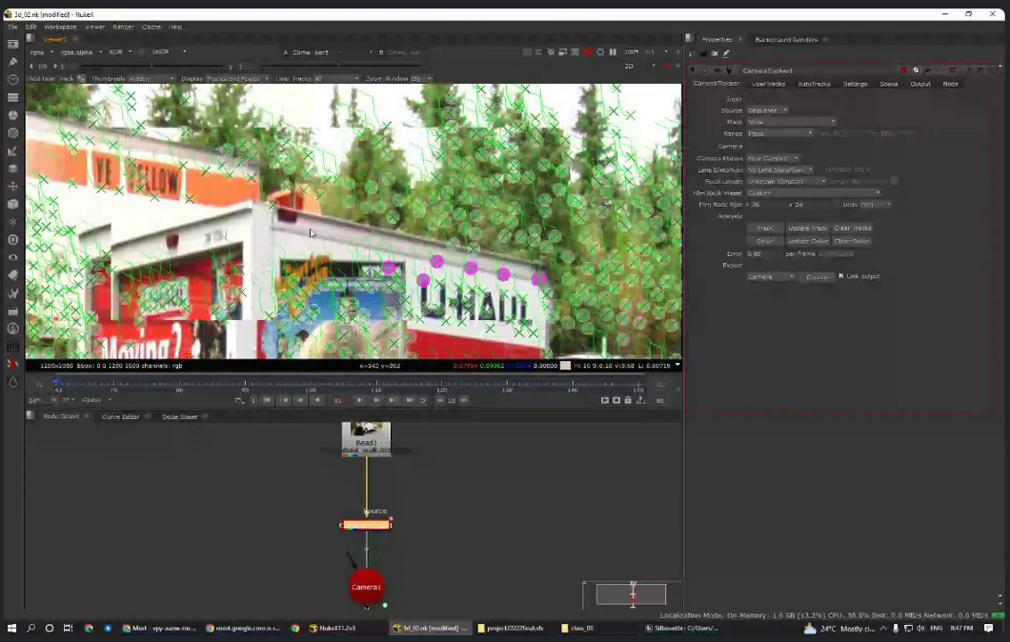
scroll(426, 276, up, 3)
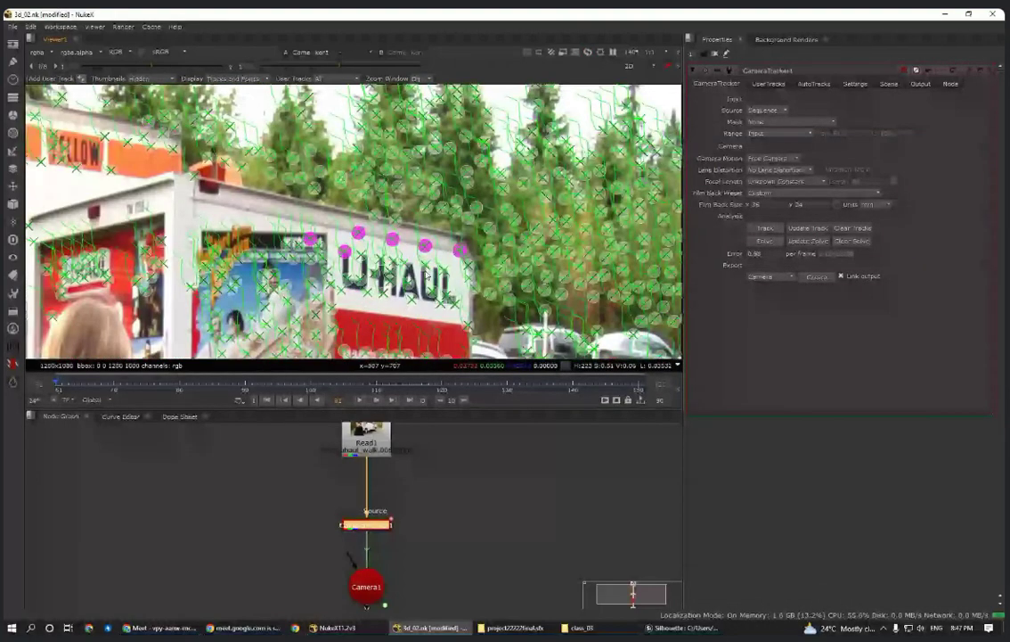
- Switch to the 3D view and examine the CameraTracker1 point cloud against the ground grid from several angles
scroll(426, 275, down, 5)
click(441, 501)
middle_drag(443, 529, 444, 497)
click(381, 492)
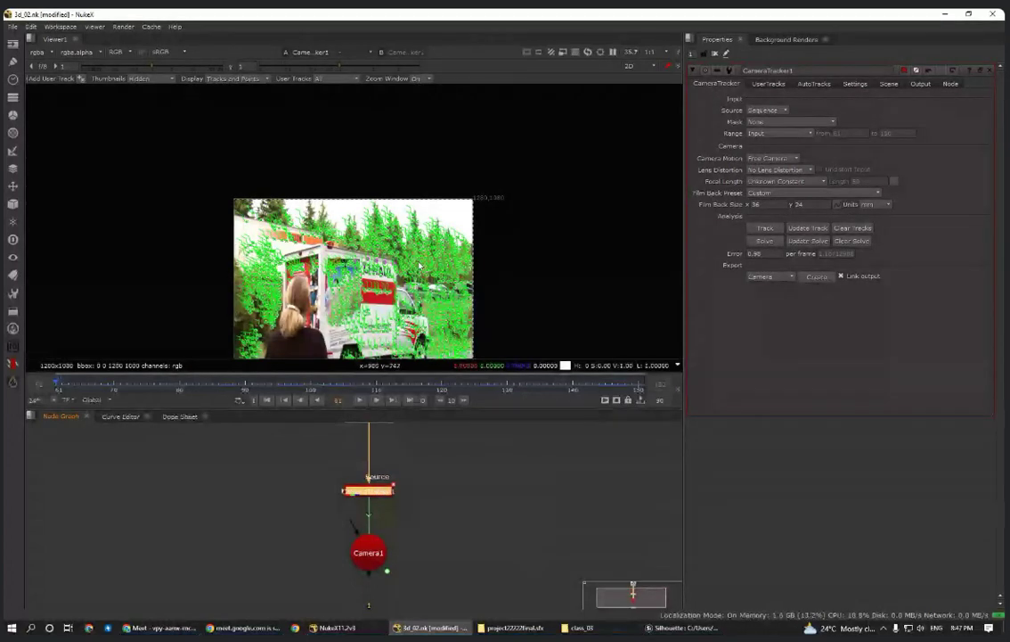
key(Tab)
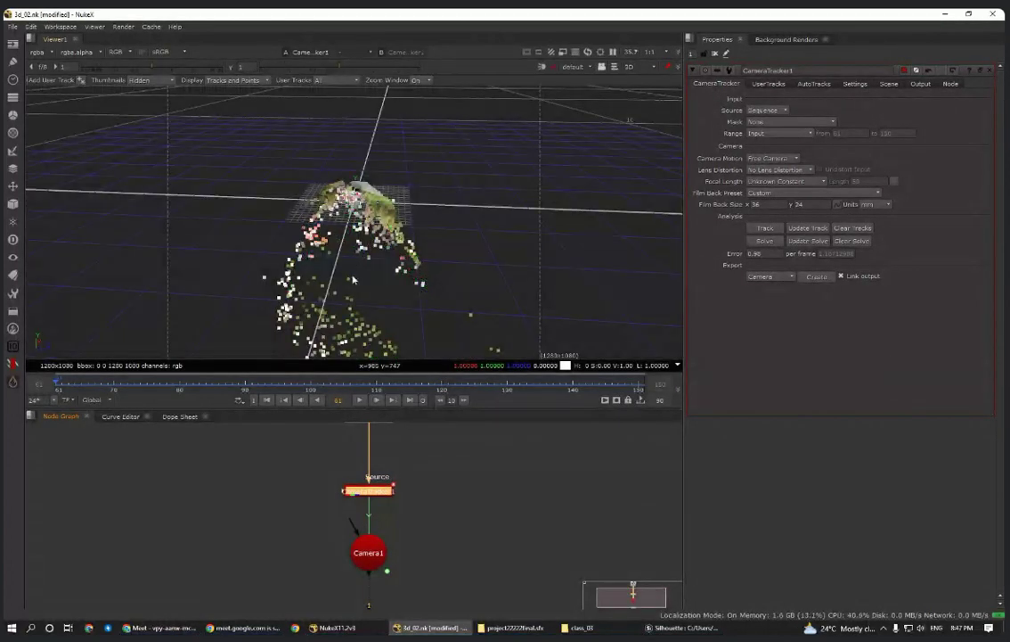
ctrl+drag(353, 306, 393, 229)
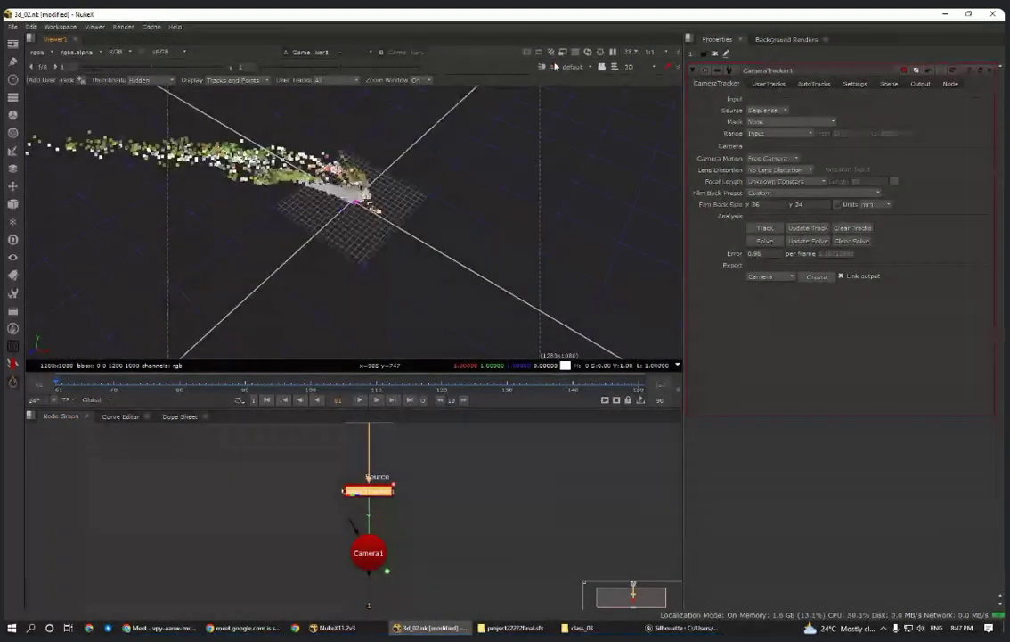
click(566, 67)
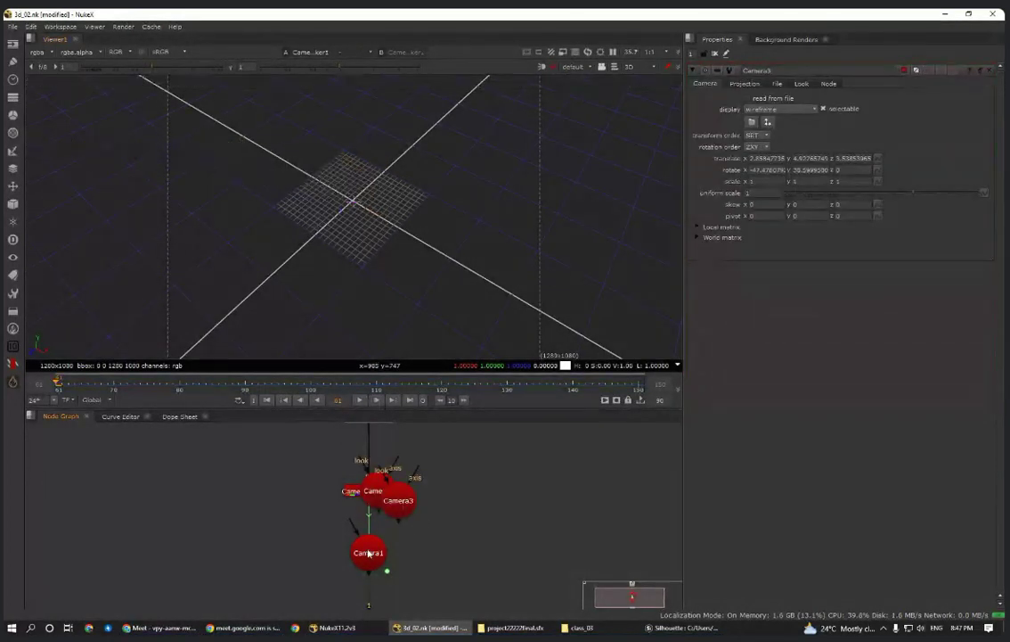
key(Delete)
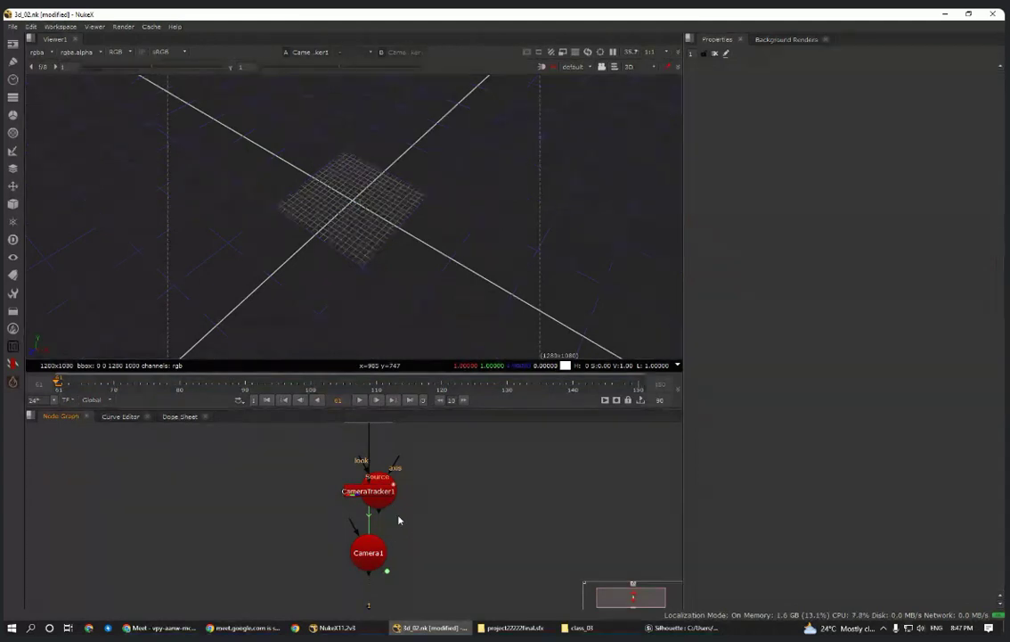
click(382, 486)
drag(384, 490, 451, 519)
key(Delete)
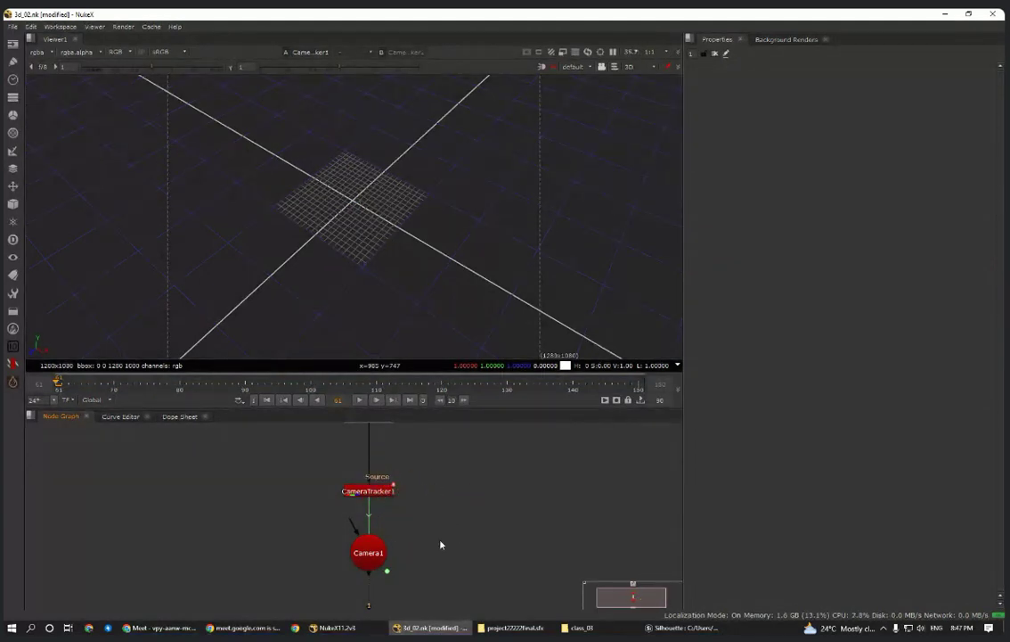
- View Camera1 in 3D and examine its position and orientation relative to the ground grid
click(369, 552)
key(1)
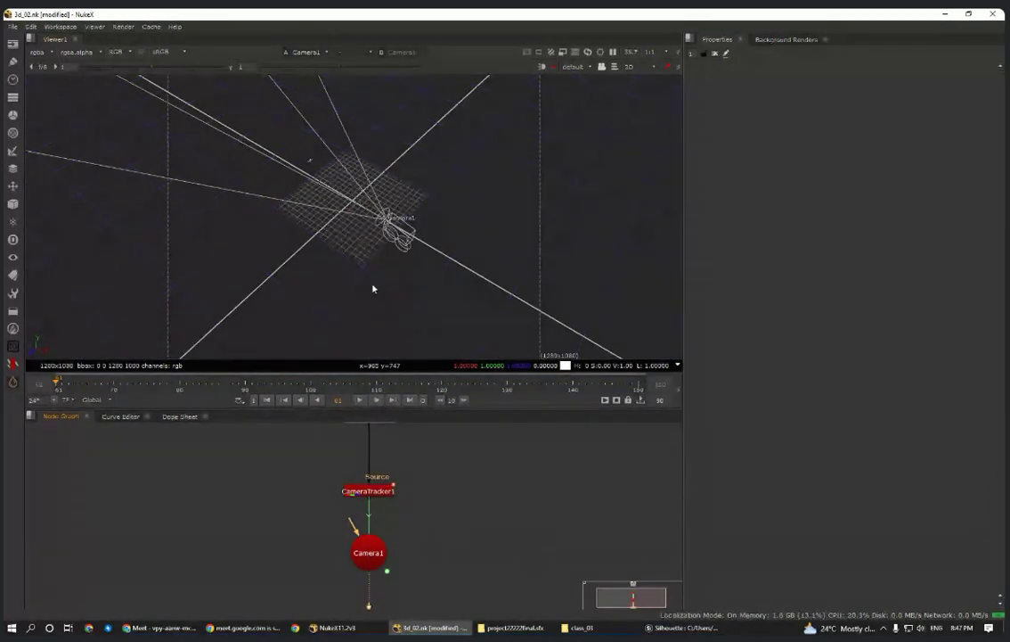
ctrl+drag(372, 287, 390, 208)
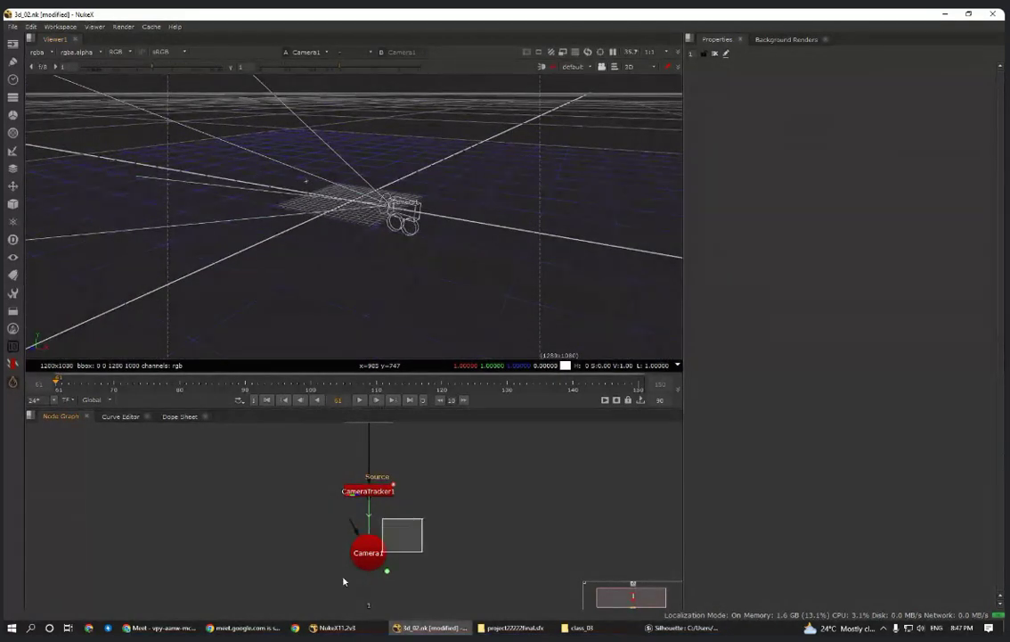
- Delete the Camera1 node and open the properties of CameraTracker1
click(368, 553)
key(Delete)
click(376, 492)
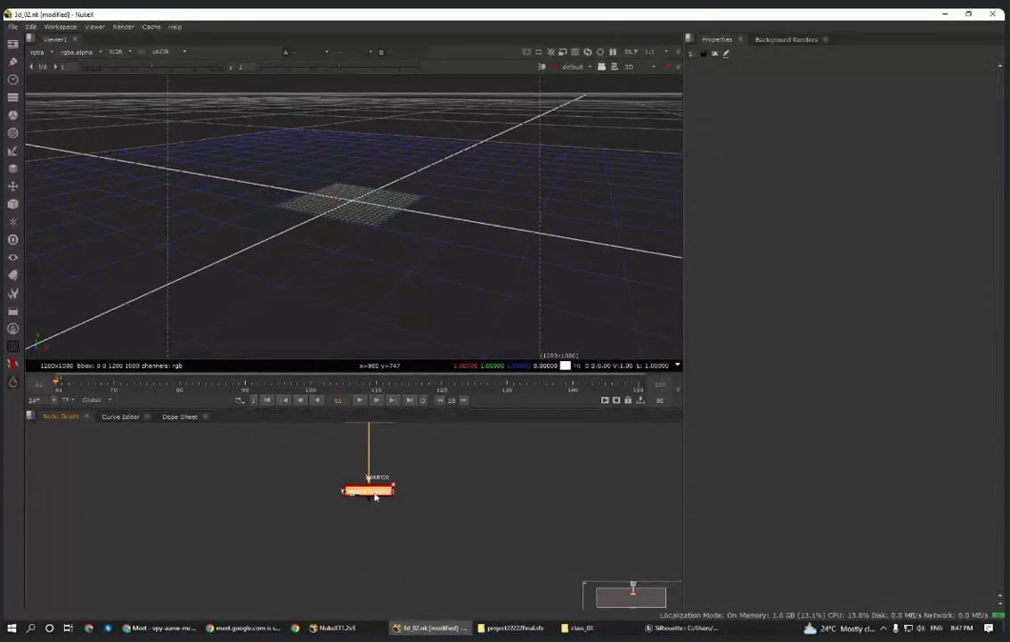
double_click(370, 492)
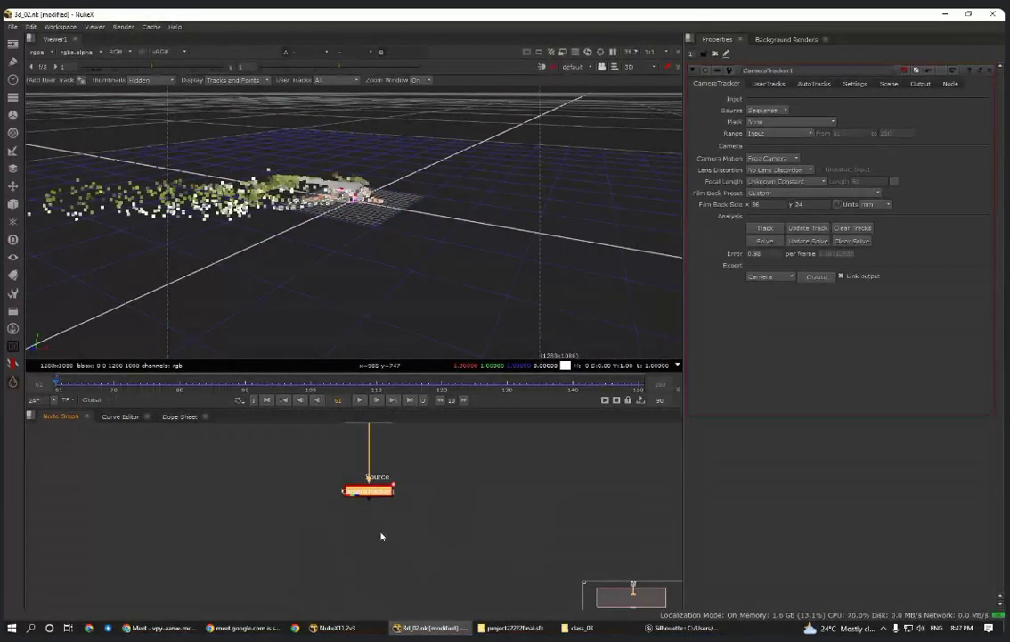
- Export a new linked camera from CameraTracker1 and inspect it together with the point cloud in the 3D view
key(Tab)
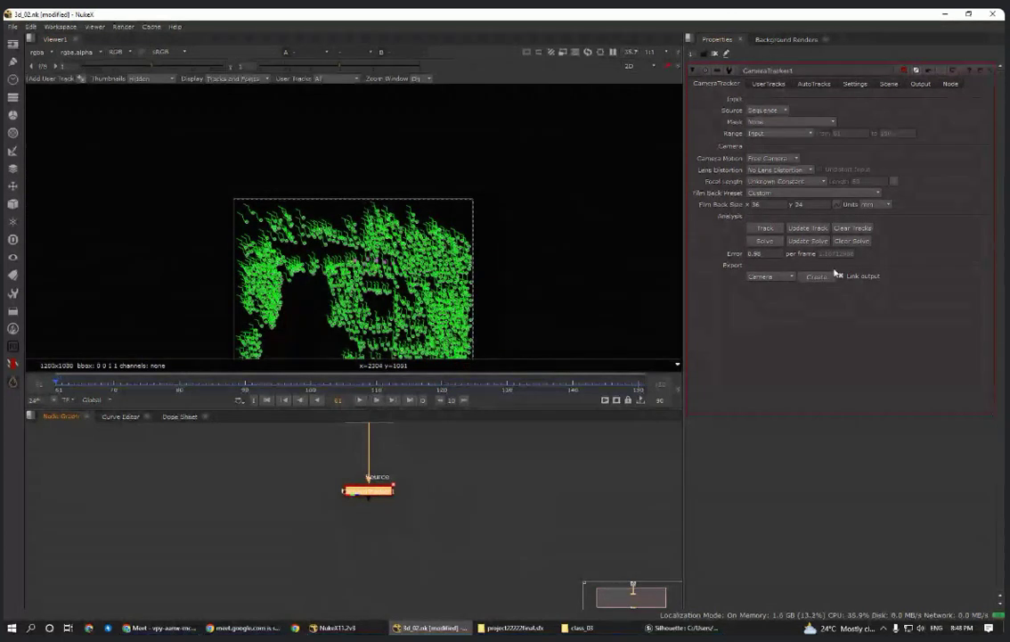
scroll(398, 504, down, 3)
scroll(397, 503, up, 3)
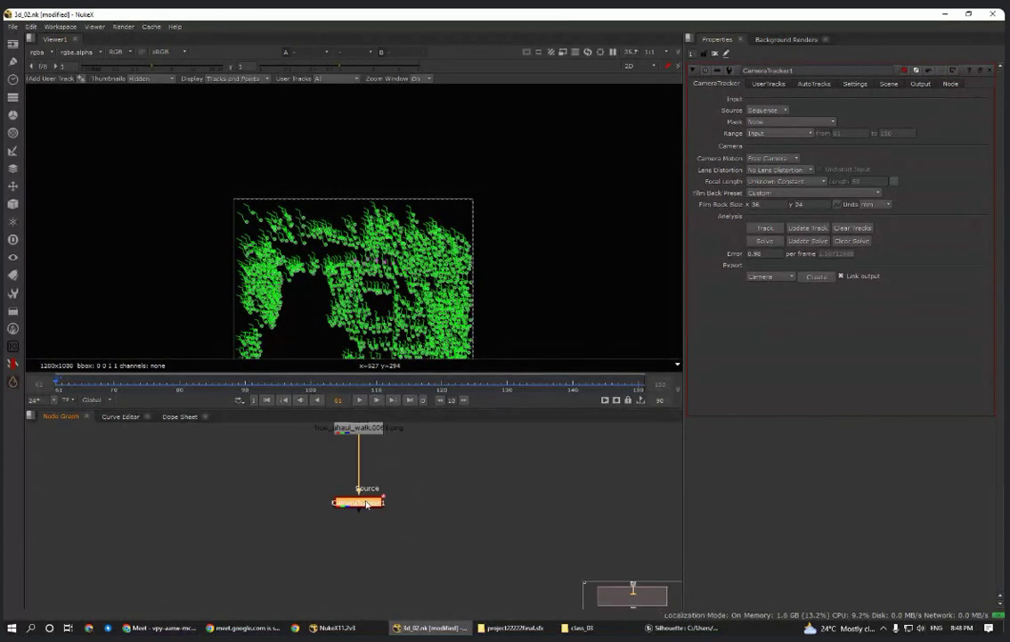
key(1)
click(821, 278)
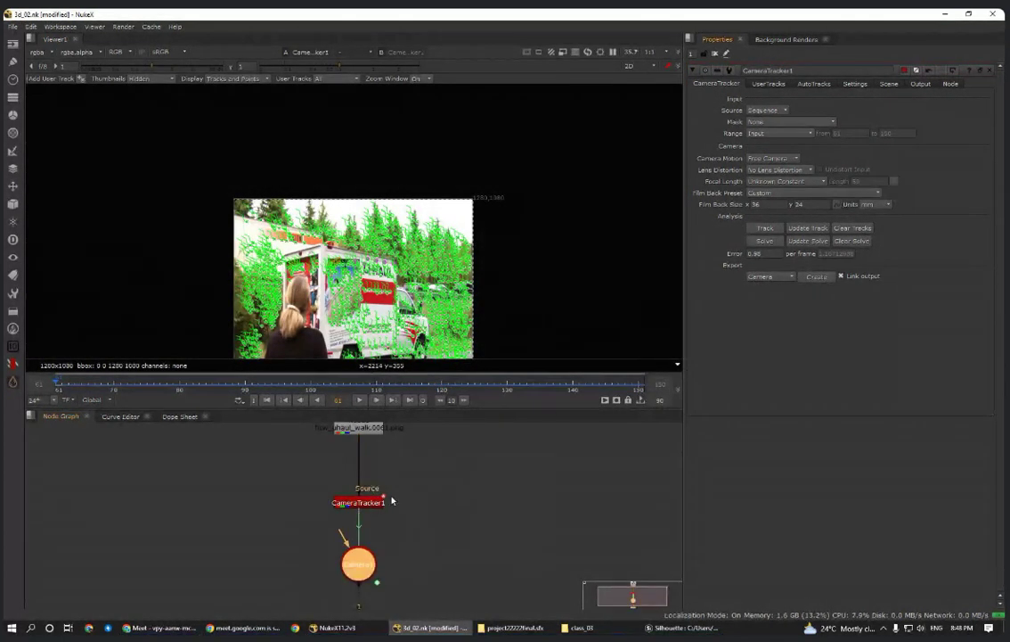
key(1)
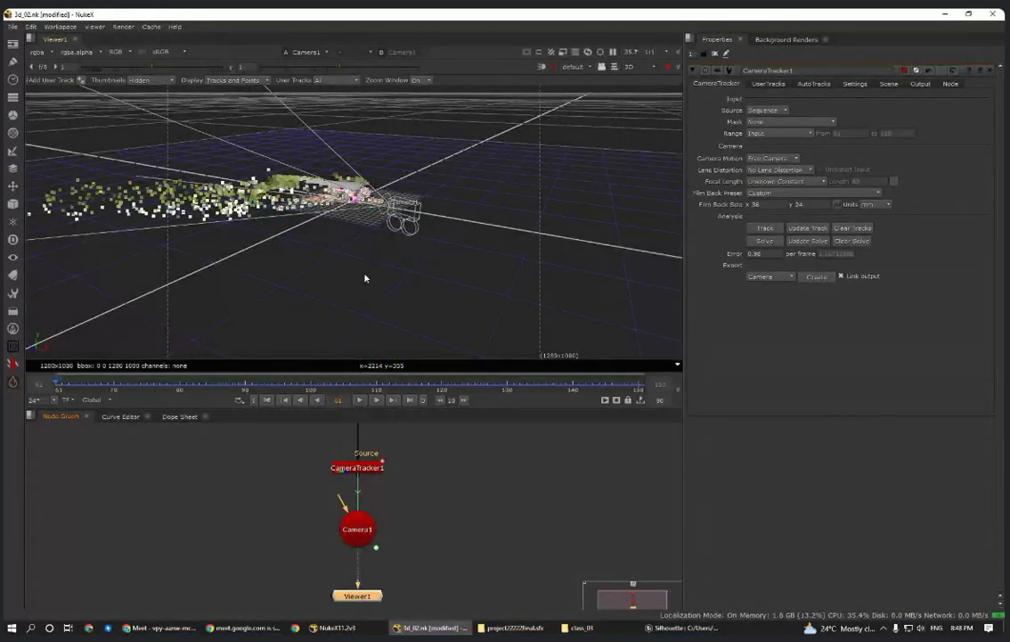
ctrl+drag(353, 268, 383, 198)
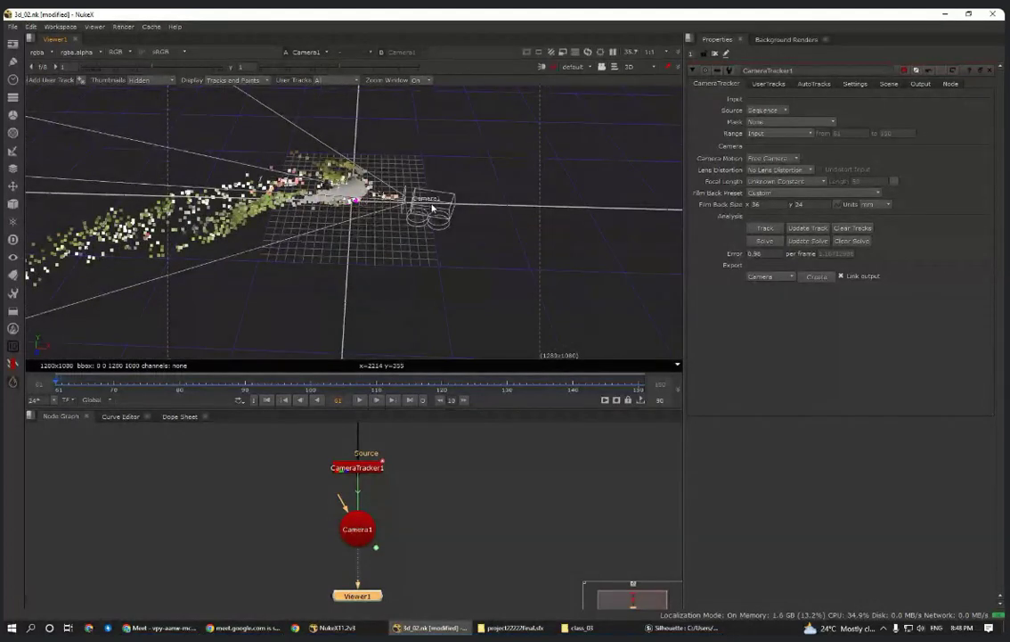
- Look through Camera1 in the 3D view and examine the point cloud from the solved camera's position
scroll(357, 208, up, 2)
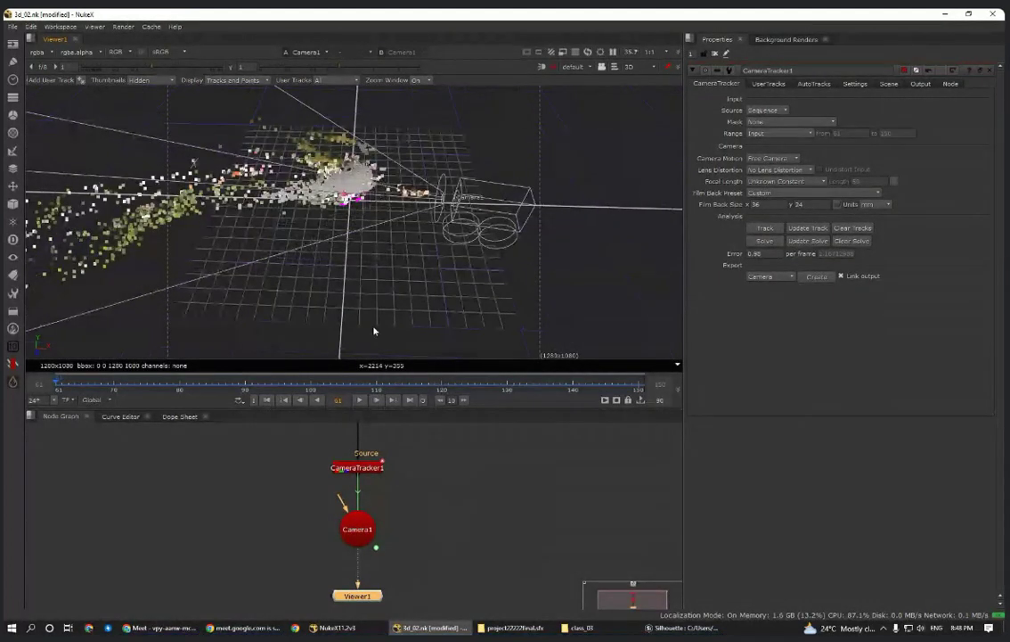
ctrl+drag(374, 331, 570, 114)
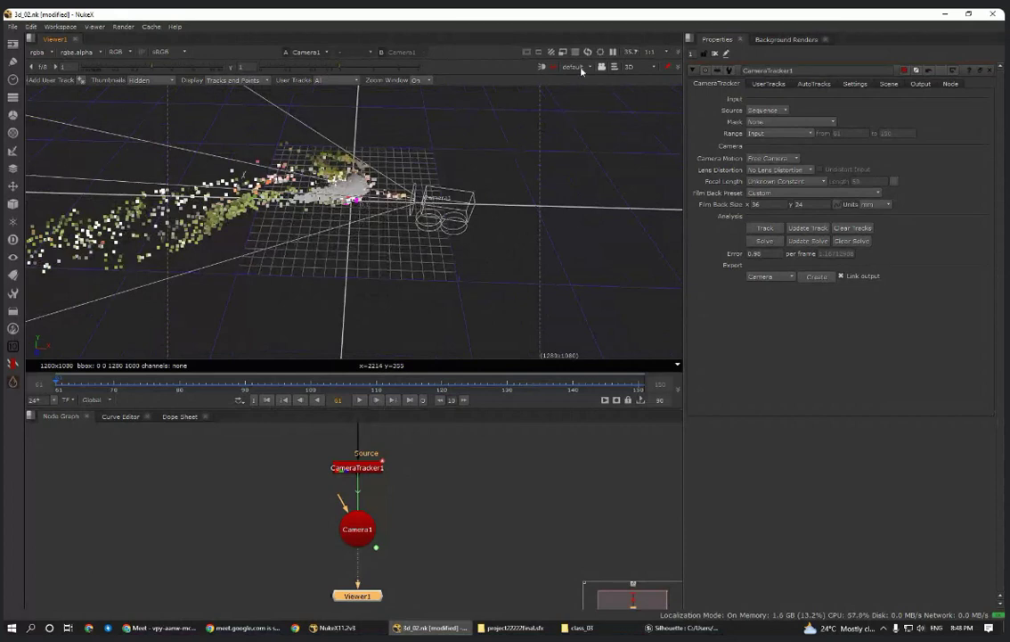
click(581, 70)
click(587, 91)
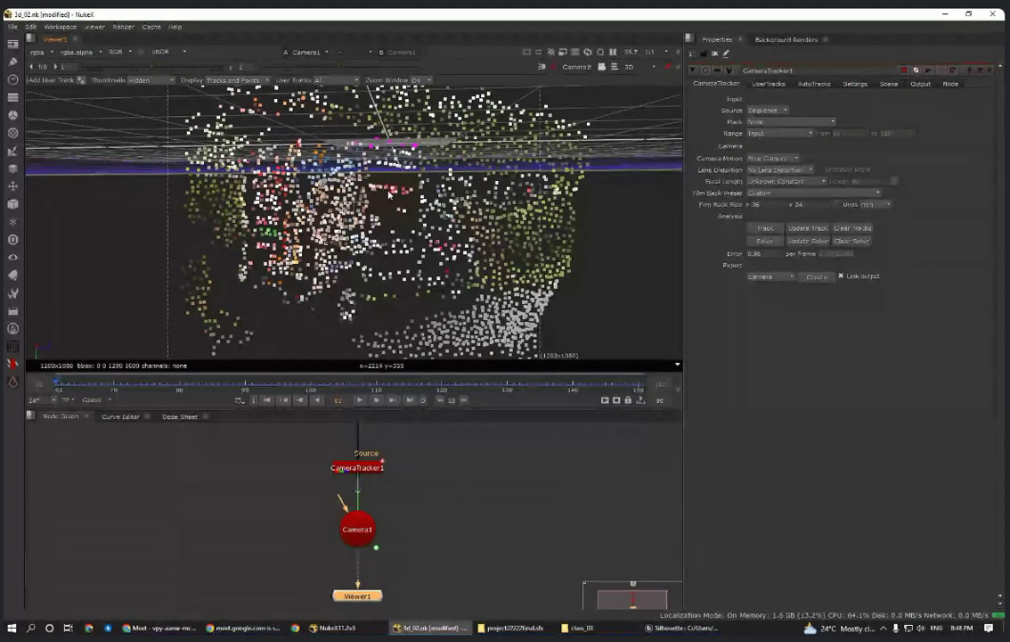
scroll(429, 508, down, 2)
scroll(429, 508, down, 3)
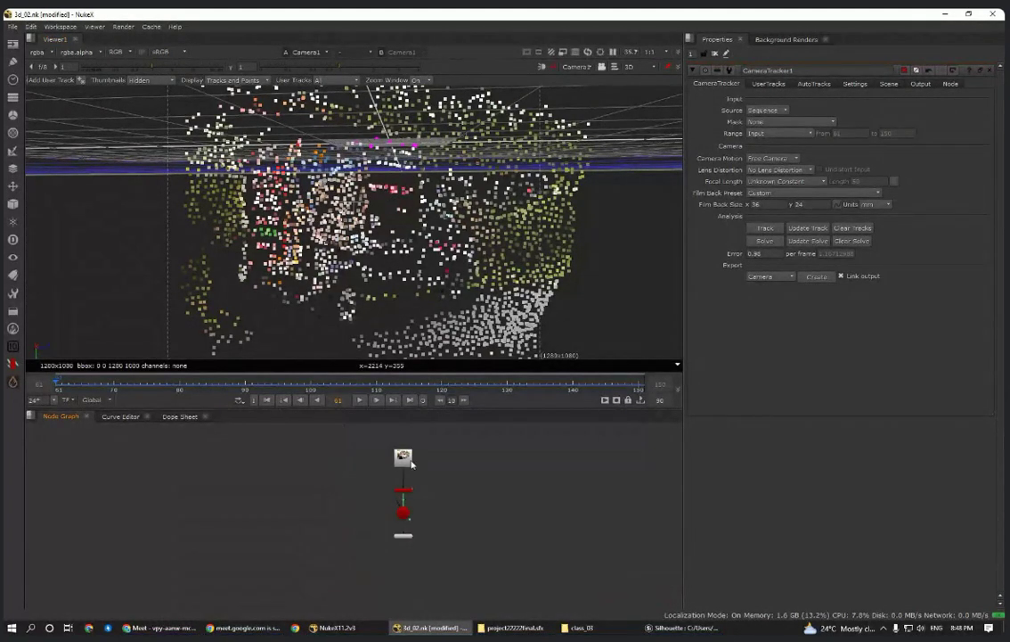
scroll(409, 457, up, 4)
middle_drag(438, 495, 394, 456)
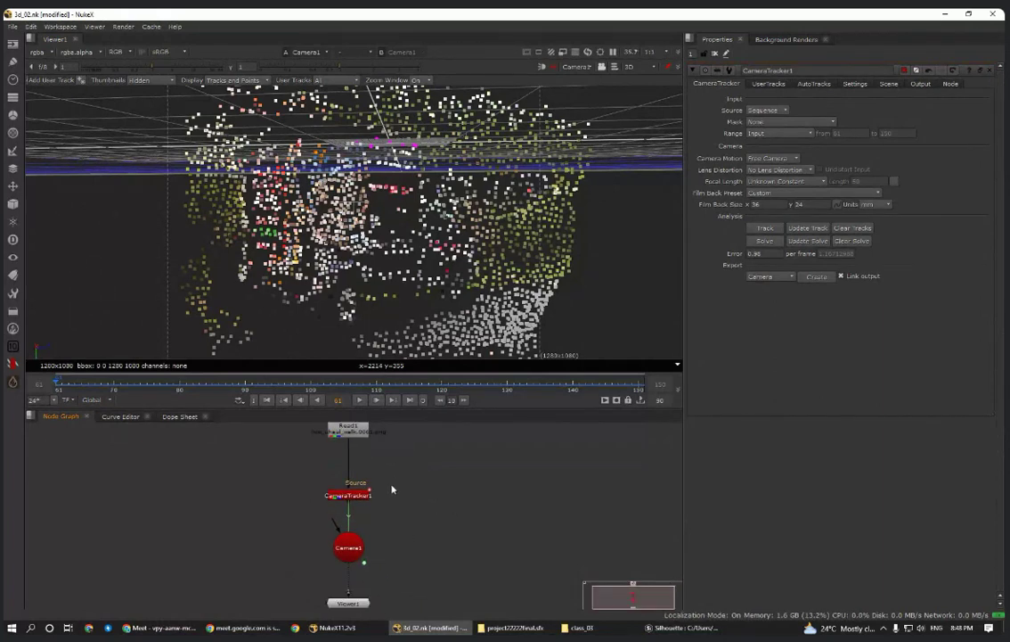
scroll(393, 489, down, 3)
middle_drag(383, 494, 396, 529)
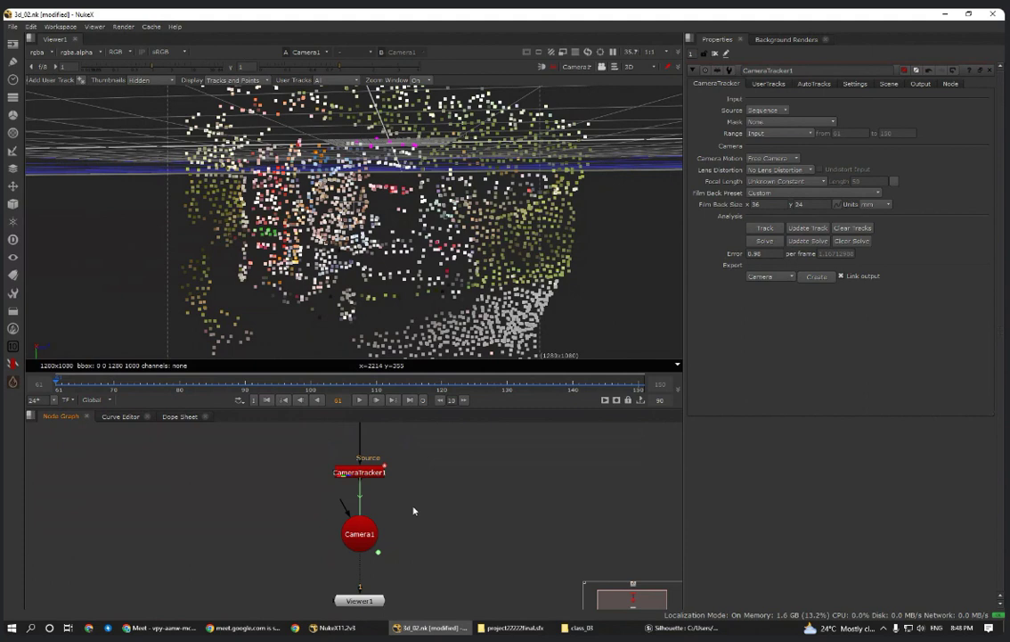
- View CameraTracker1 in 2D and inspect the ground plane tracks along the truck's upper edge
key(Tab)
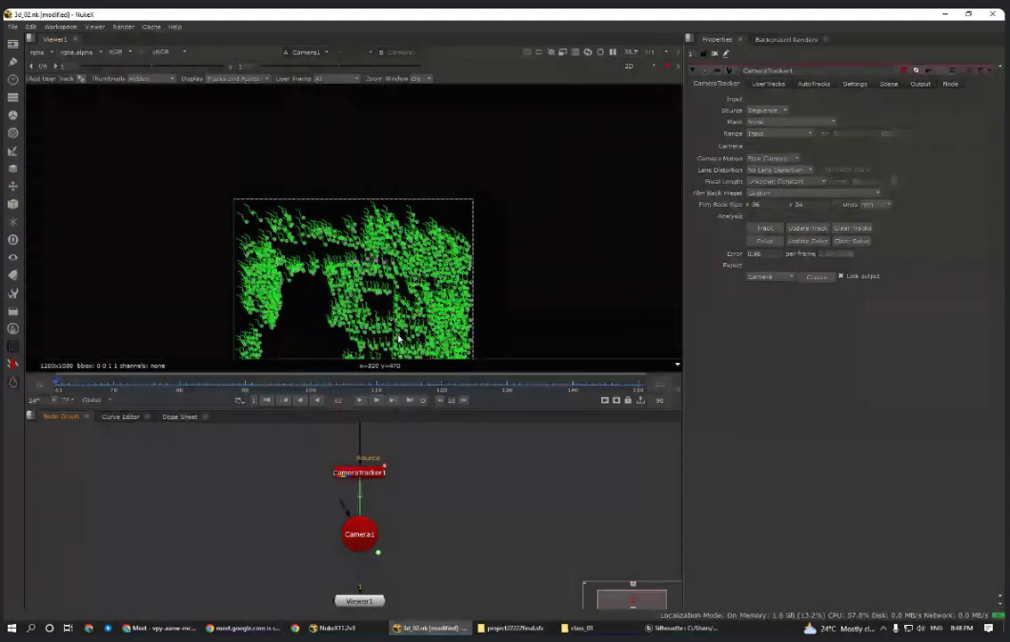
scroll(408, 494, down, 3)
scroll(392, 490, up, 3)
click(378, 491)
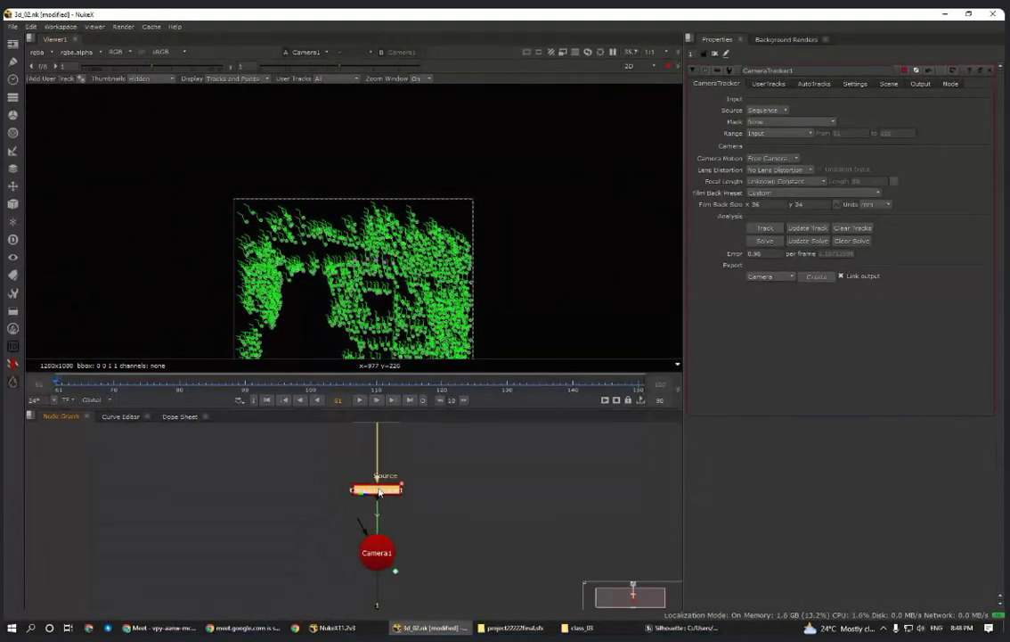
key(1)
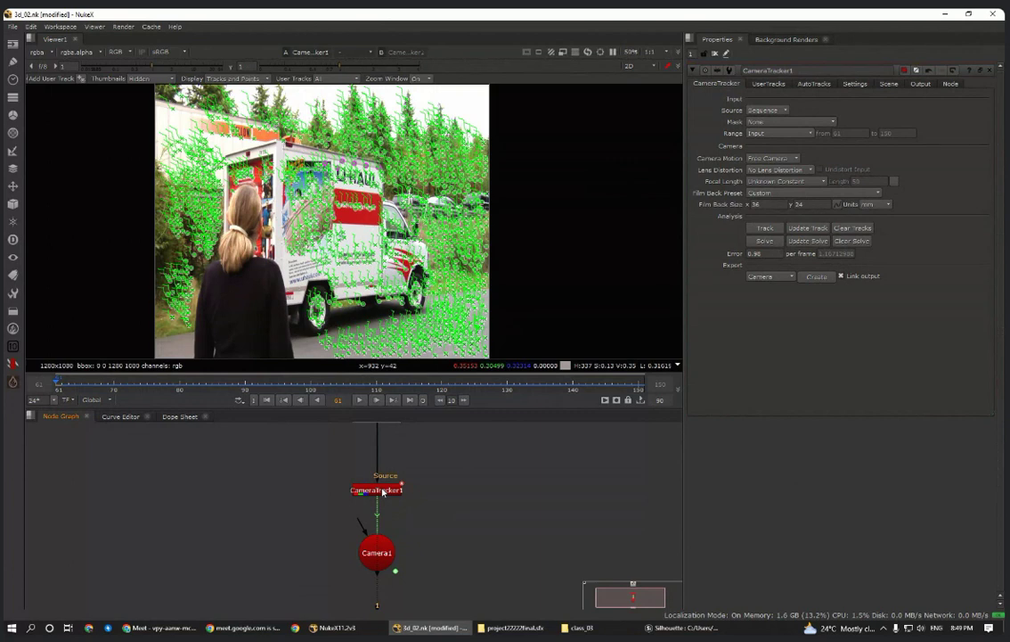
scroll(360, 217, up, 5)
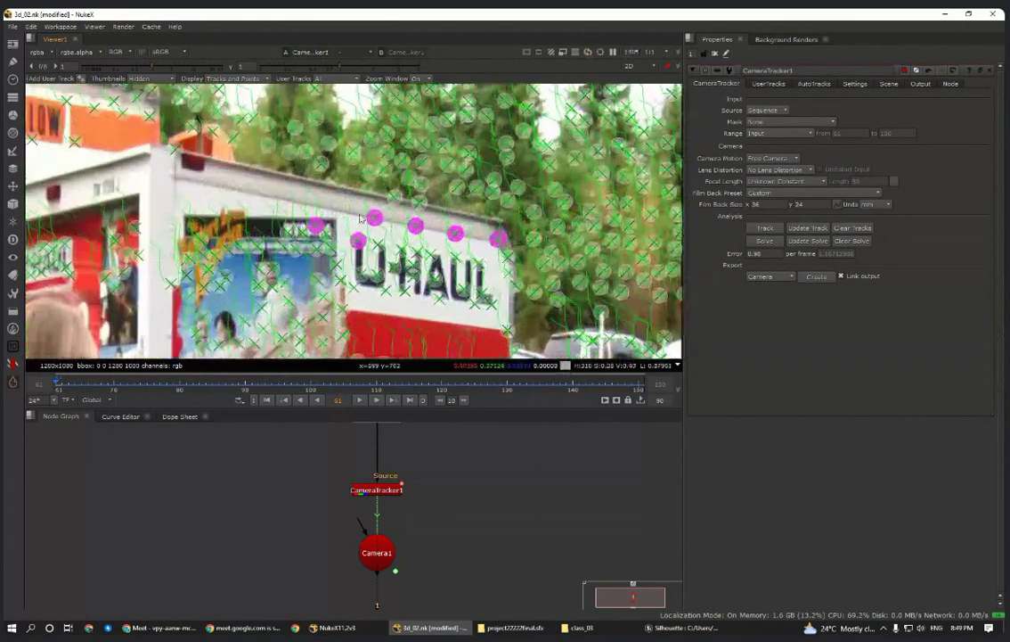
mouse_move(373, 216)
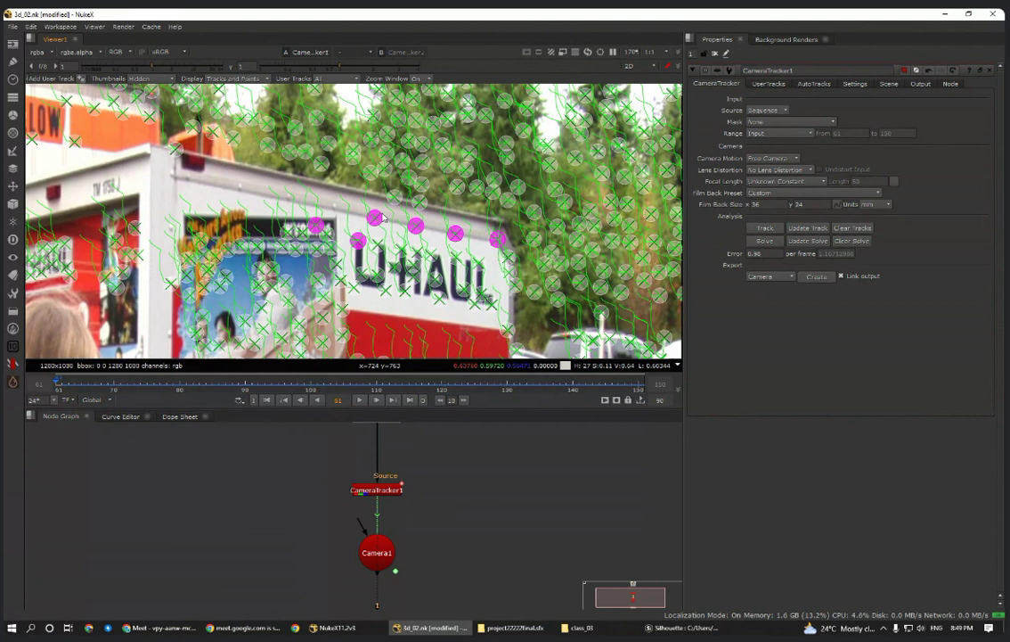
- Review the solve error and the track error thresholds in CameraTracker1's AutoTracks settings
click(822, 84)
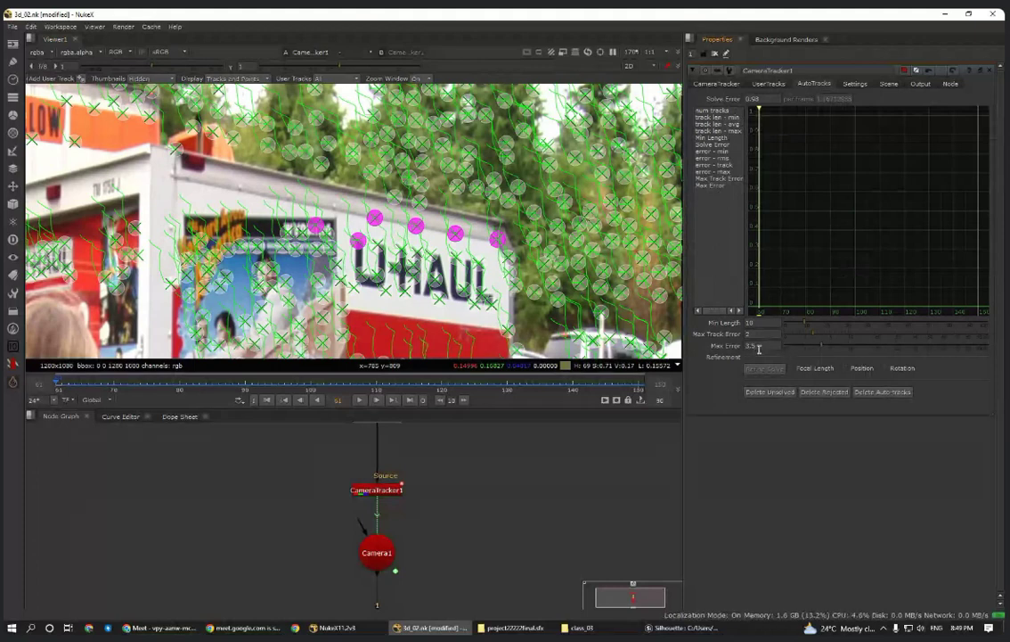
mouse_move(758, 349)
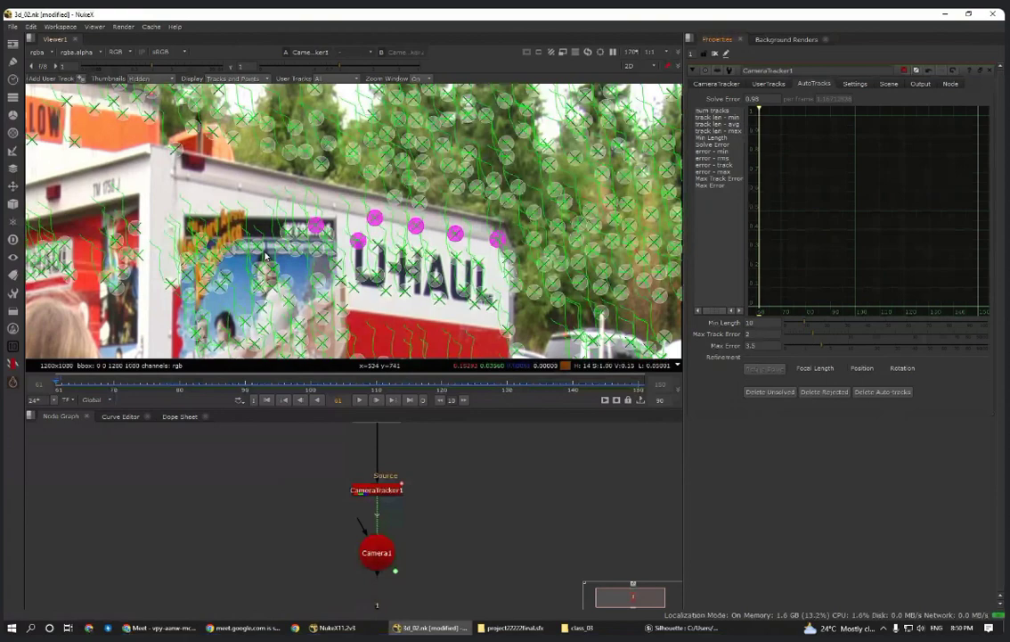
scroll(252, 226, down, 2)
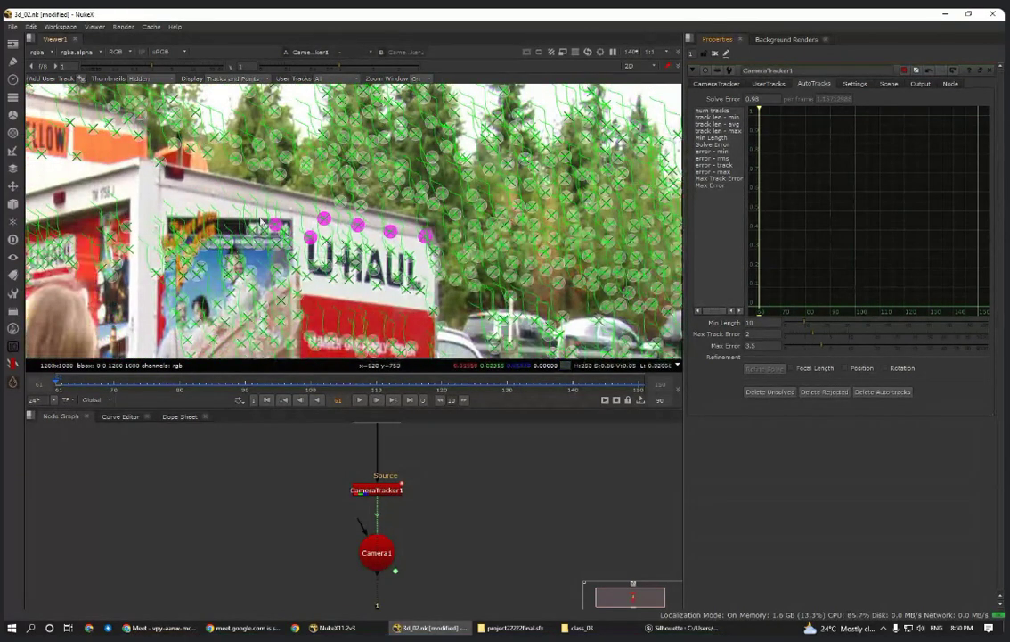
click(766, 346)
click(764, 98)
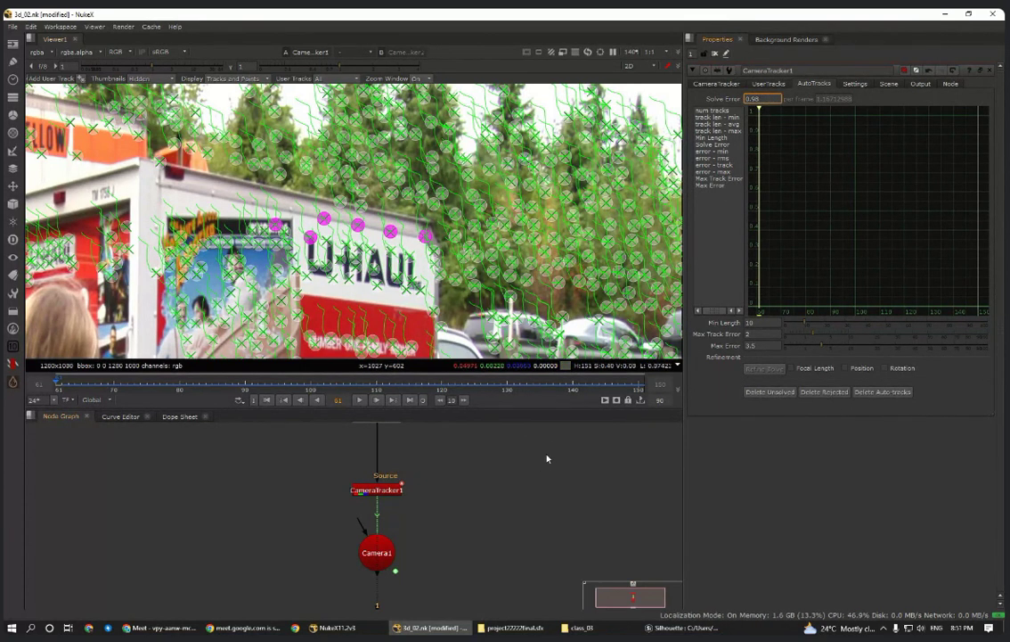
click(777, 113)
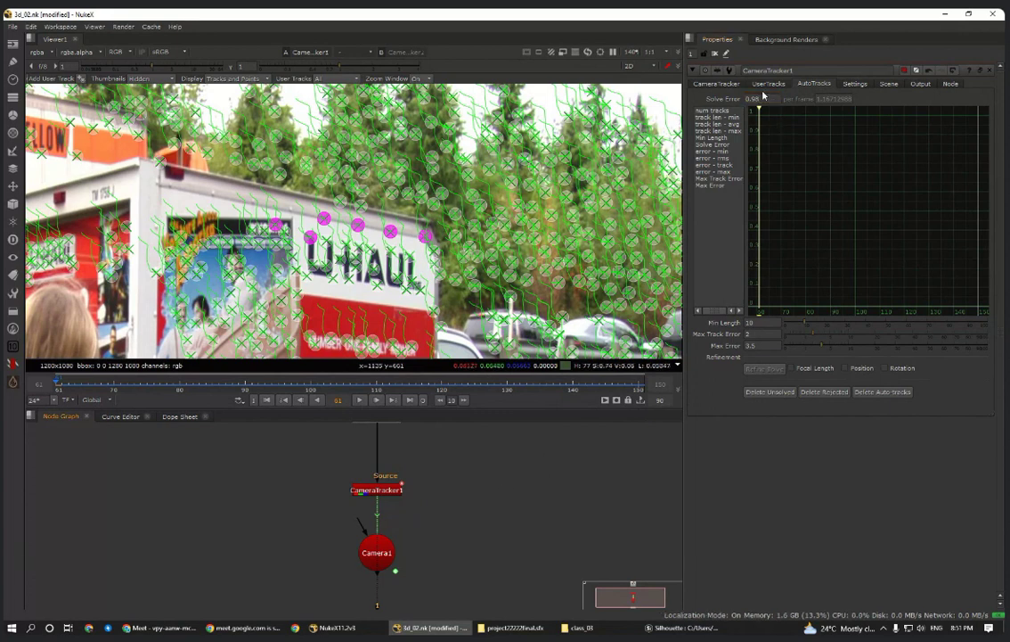
click(717, 83)
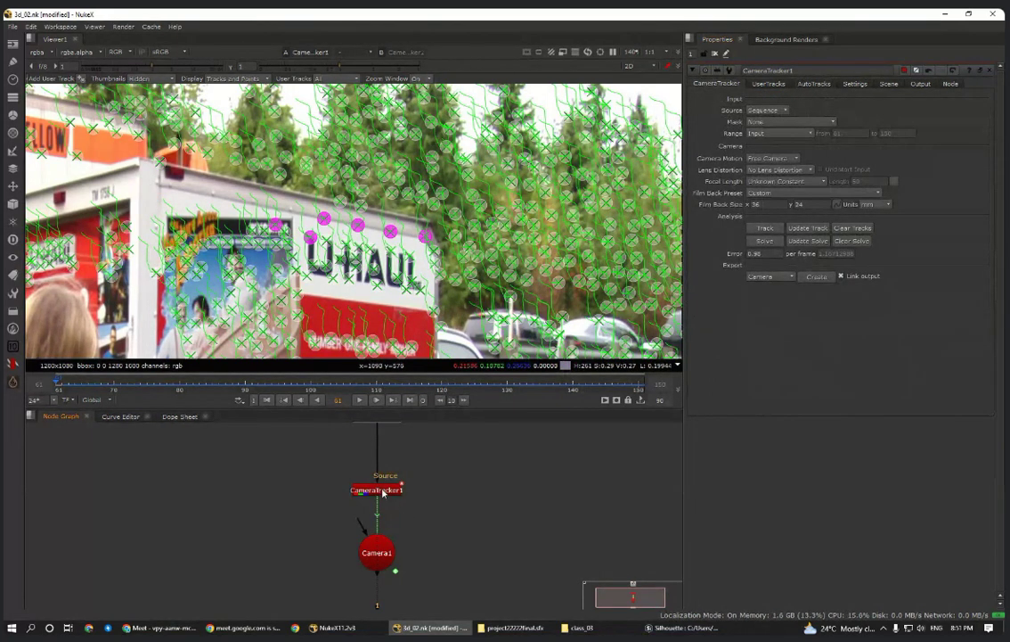
- Review the ground plane options for a track on the truck's upper edge without applying any
middle_drag(413, 547, 378, 493)
scroll(383, 545, down, 3)
scroll(360, 526, up, 4)
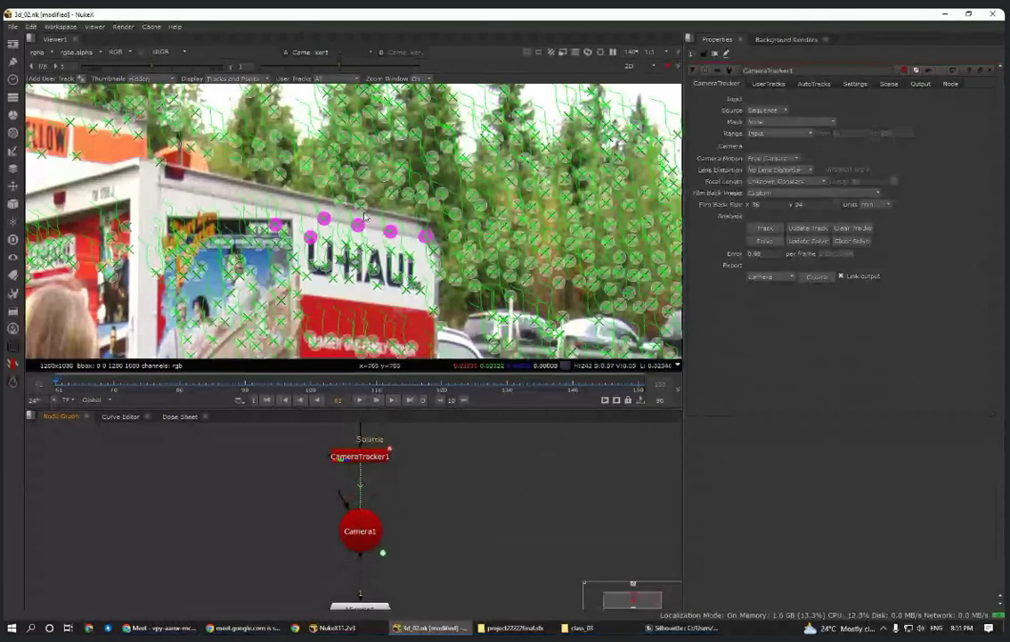
mouse_move(389, 231)
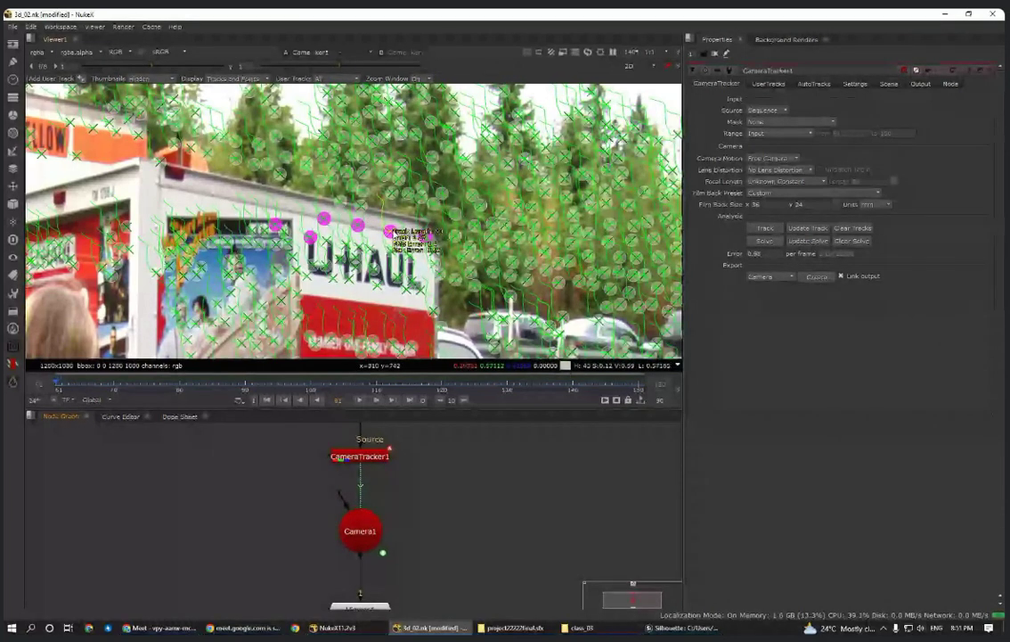
right_click(390, 231)
mouse_move(417, 264)
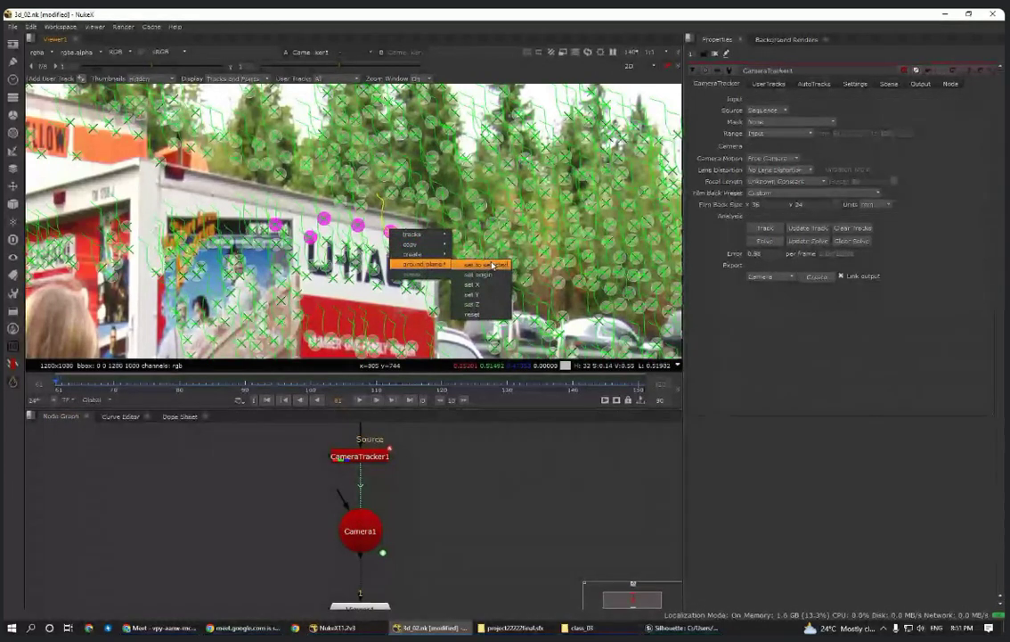
click(473, 472)
mouse_move(414, 499)
middle_down()
mouse_move(415, 487)
mouse_move(412, 513)
middle_up()
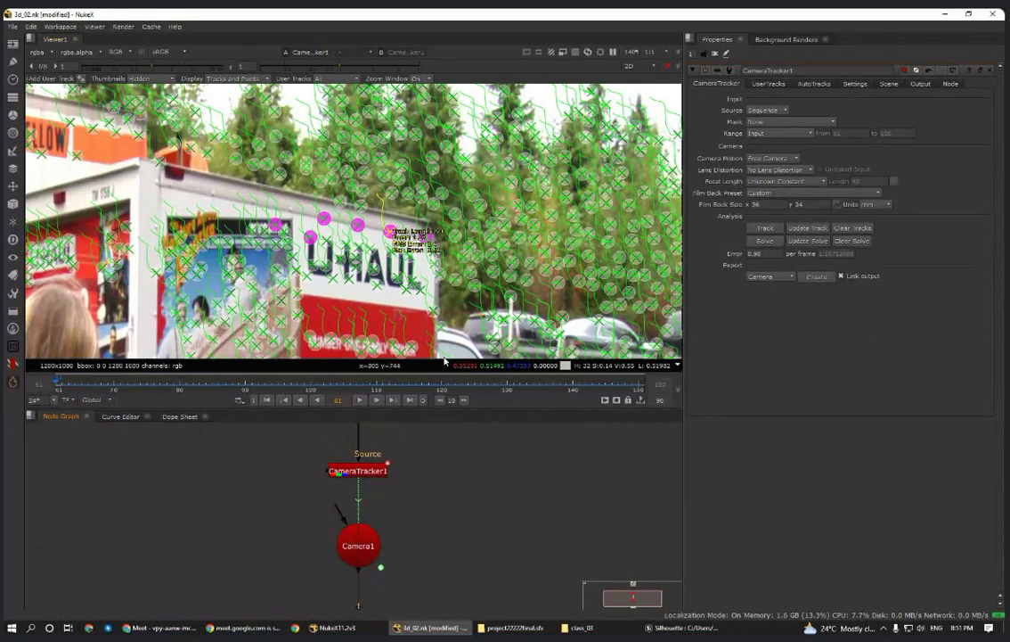
- Compare the outputs of CameraTracker1 and Camera1 in the 2D and 3D views, ending on CameraTracker1 in 2D
key(Tab)
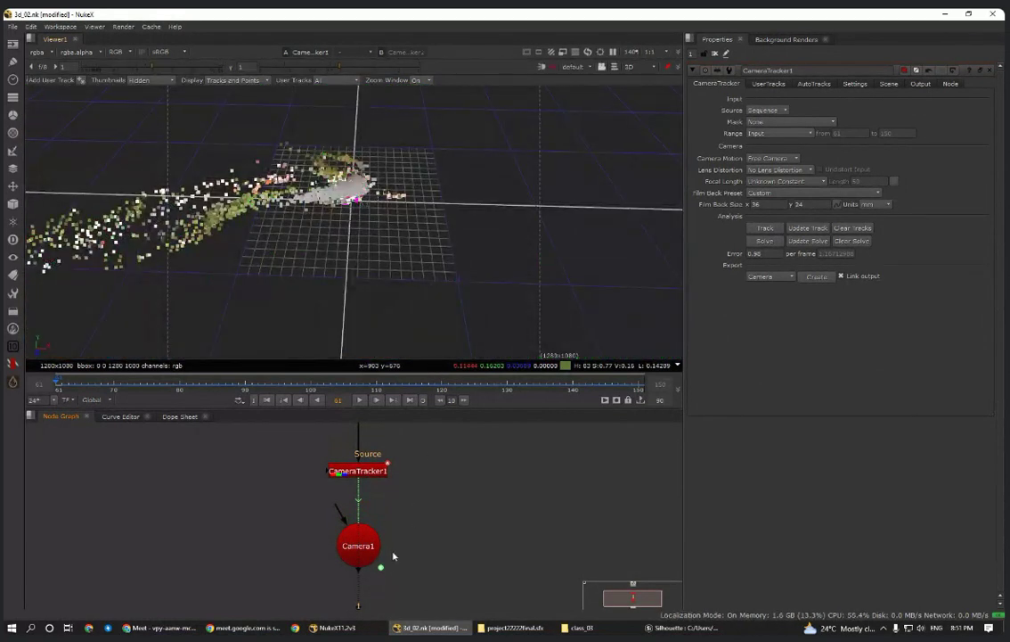
click(371, 473)
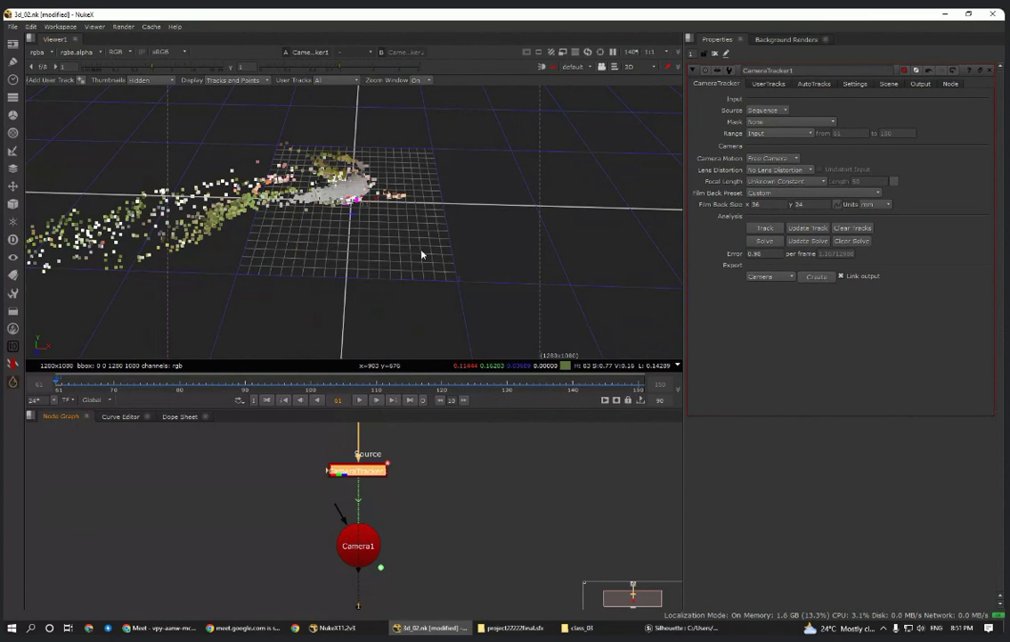
key(Tab)
click(503, 586)
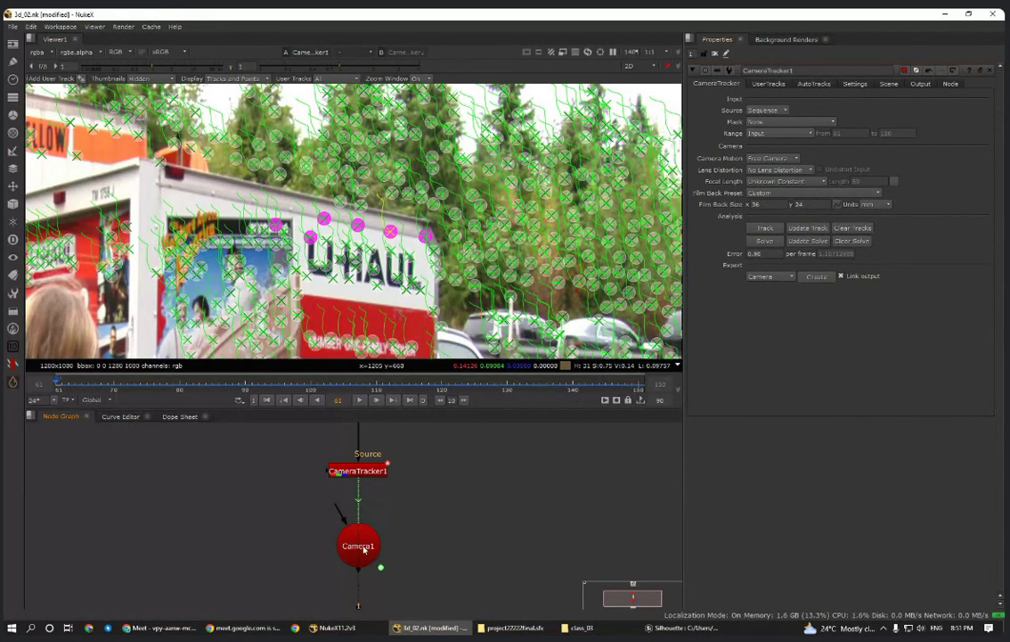
mouse_move(352, 551)
mouse_down()
mouse_move(465, 531)
mouse_move(555, 493)
mouse_move(353, 544)
mouse_up()
key(1)
middle_drag(389, 554, 375, 484)
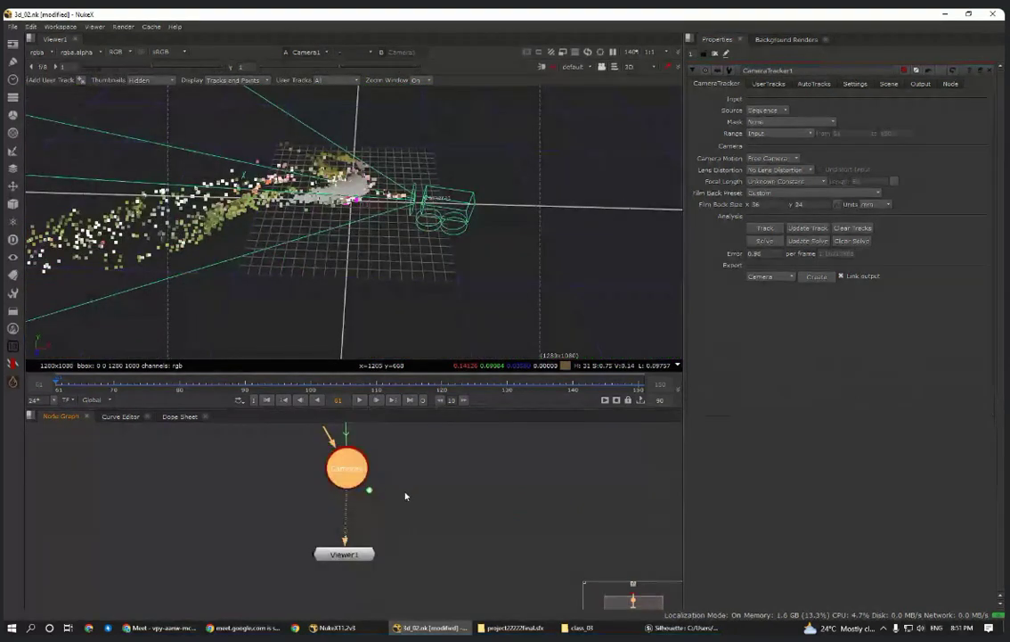
key(Tab)
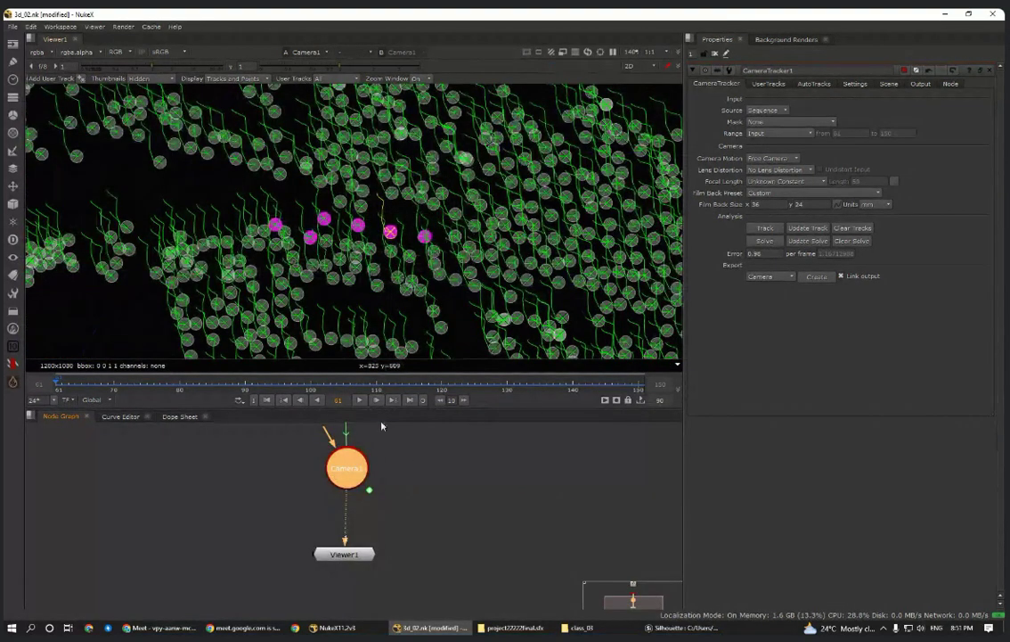
middle_drag(365, 427, 368, 492)
click(356, 479)
key(1)
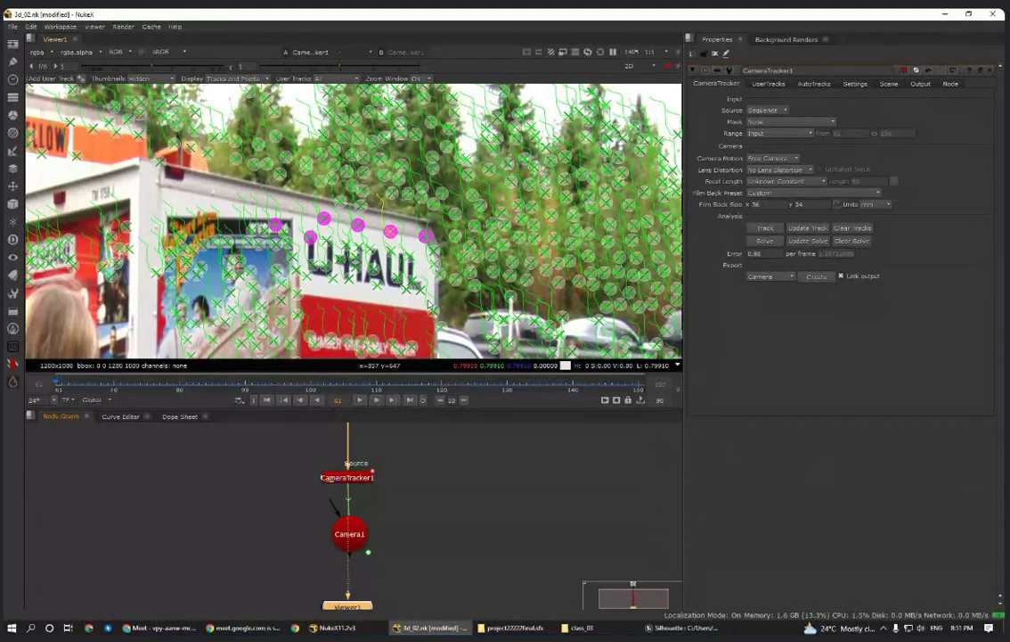
- Move the Viewer1 node to the side of the node tree and enlarge the node graph area
scroll(437, 305, down, 2)
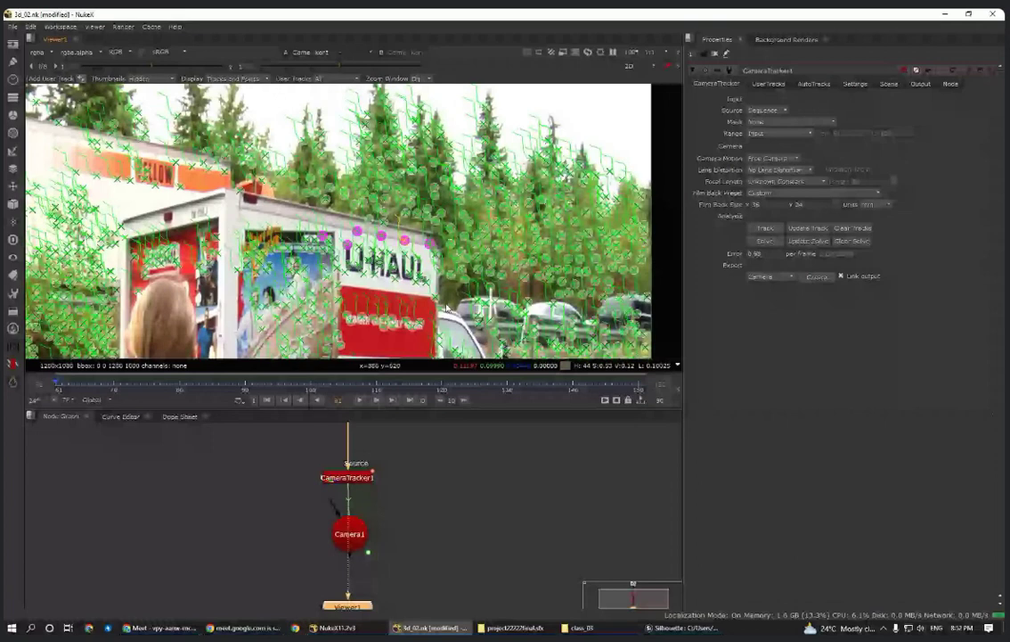
scroll(396, 463, down, 2)
drag(368, 541, 314, 548)
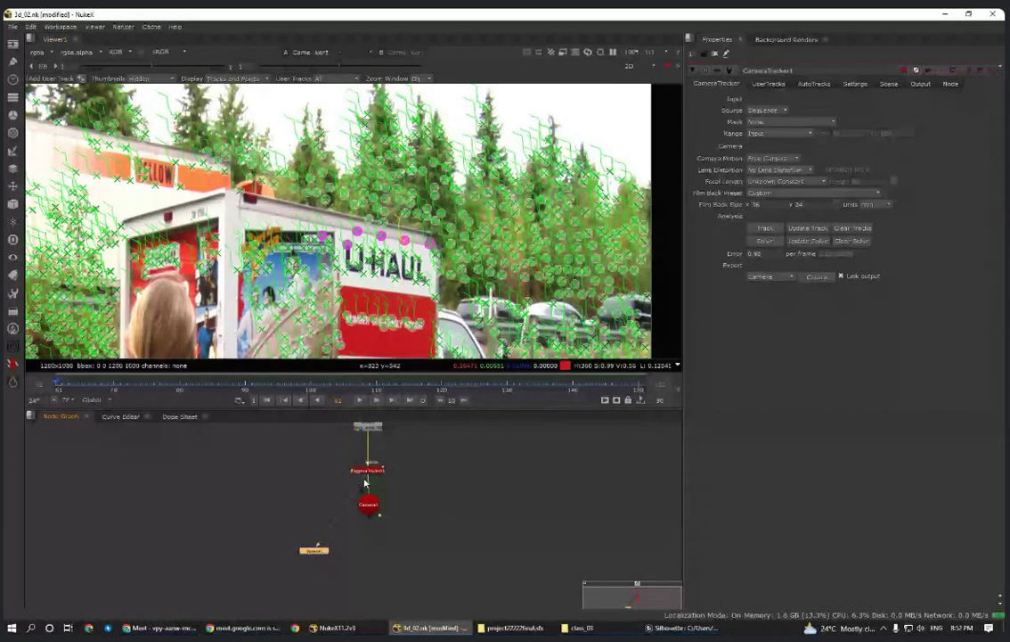
click(440, 539)
middle_drag(444, 548, 403, 548)
scroll(407, 550, down, 1)
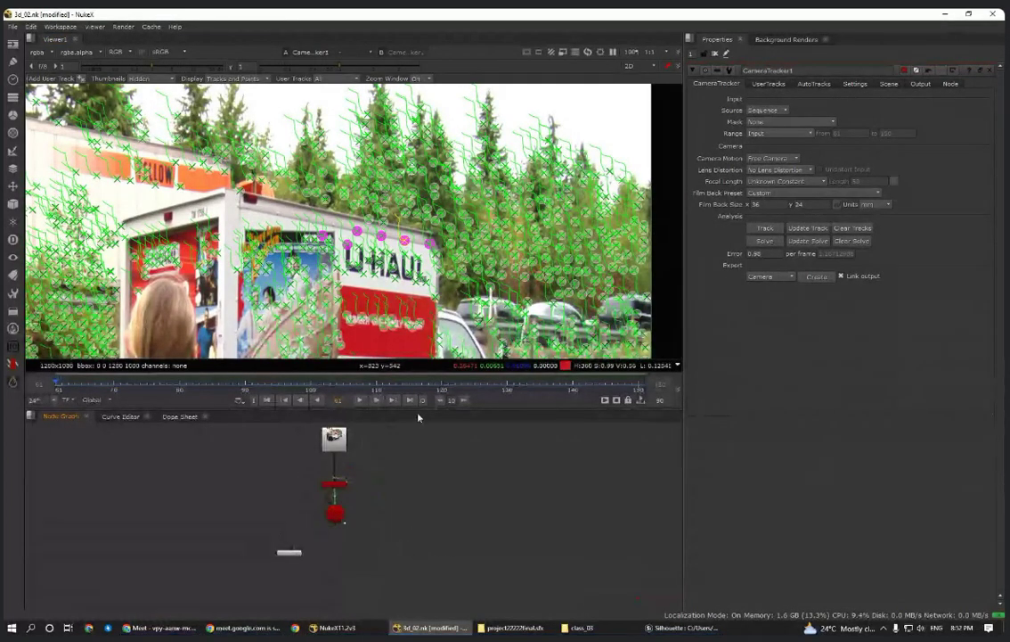
drag(417, 410, 419, 385)
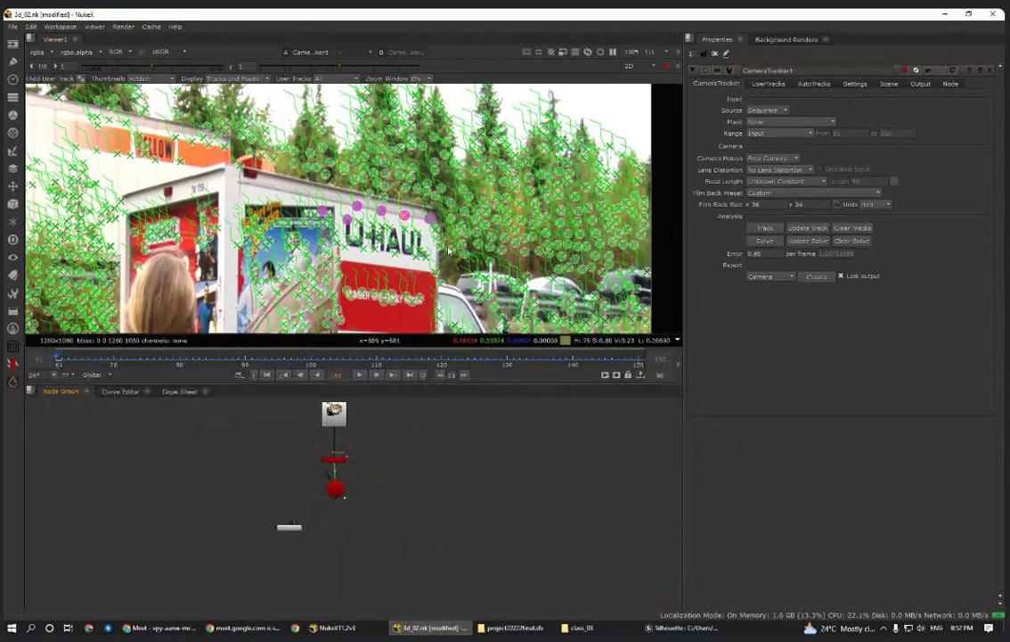
scroll(446, 254, down, 1)
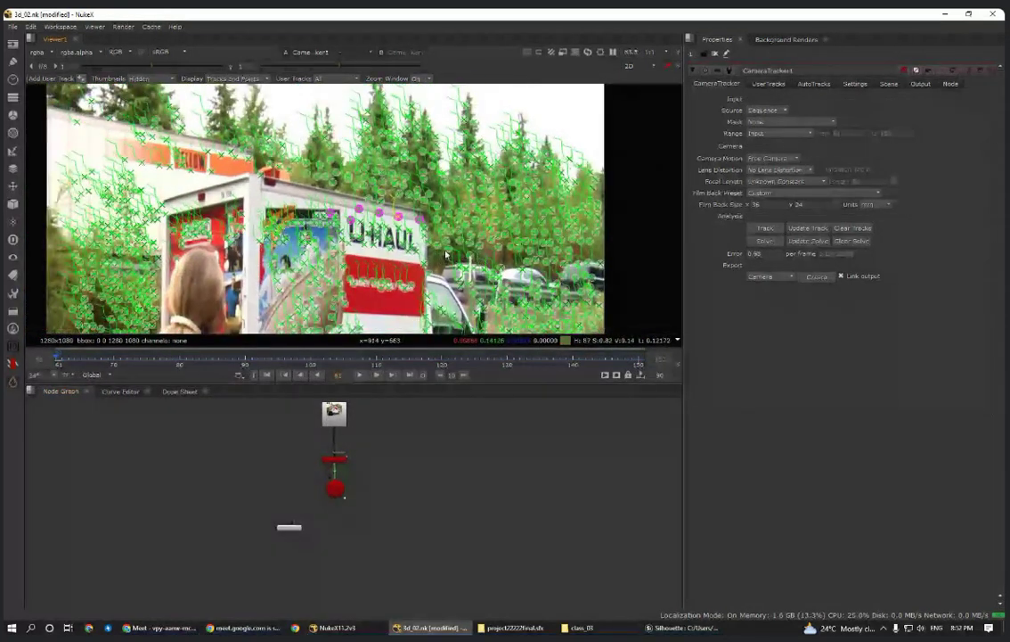
scroll(367, 496, up, 2)
scroll(361, 535, up, 2)
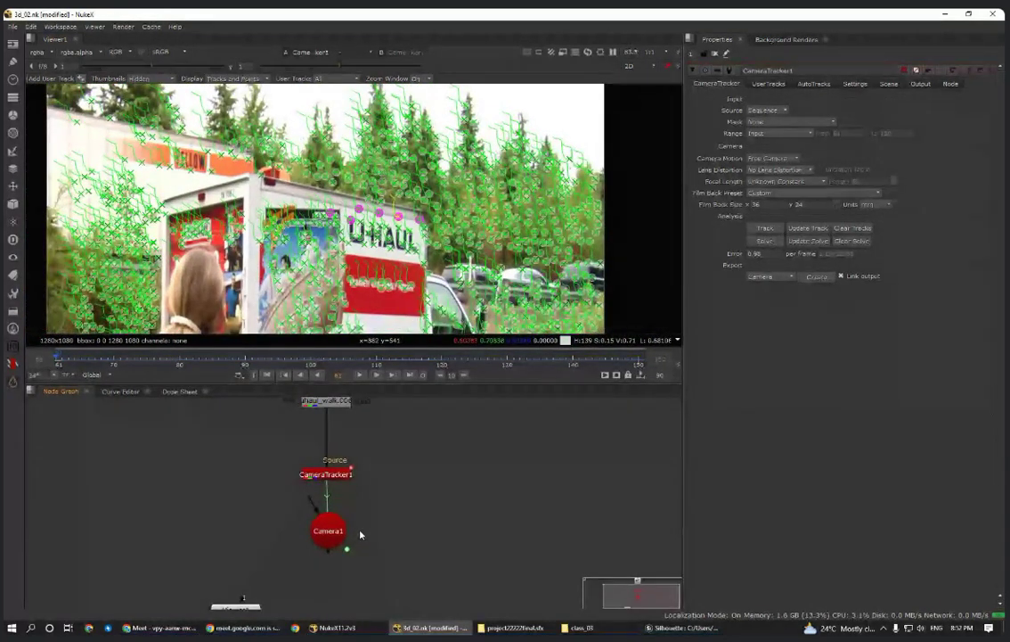
- Add a ScanlineRender node and place it below and to the side of Camera1
scroll(396, 523, down, 1)
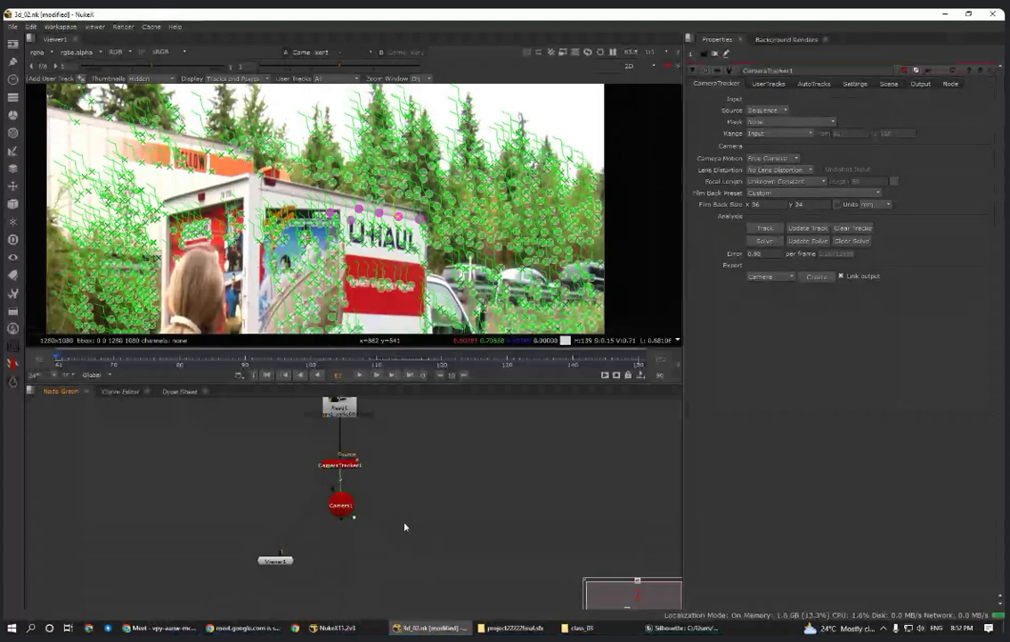
scroll(406, 526, up, 1)
key(Tab)
text(scanline)
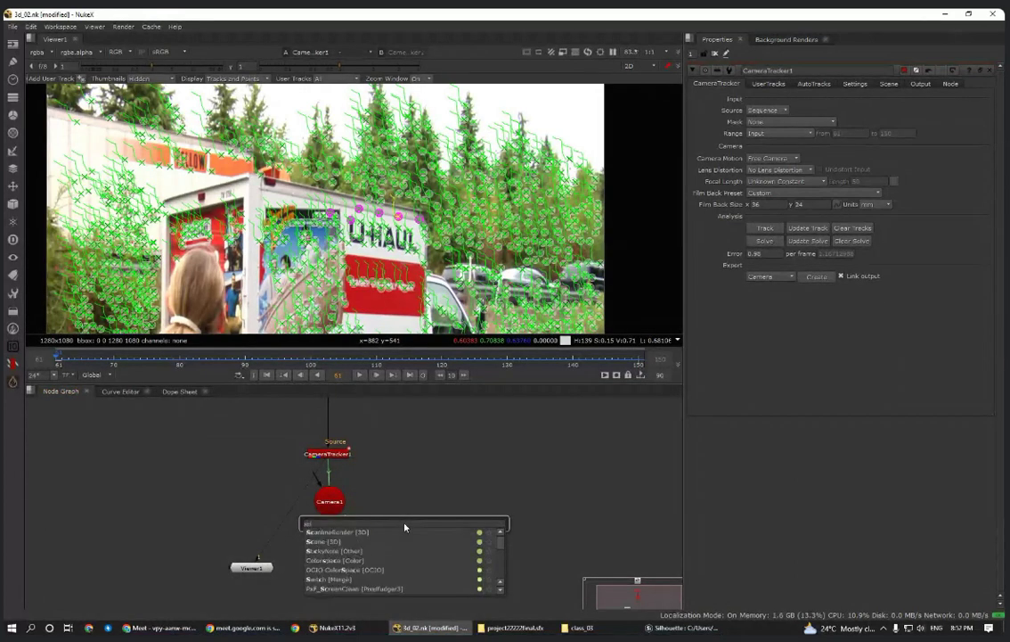
click(358, 535)
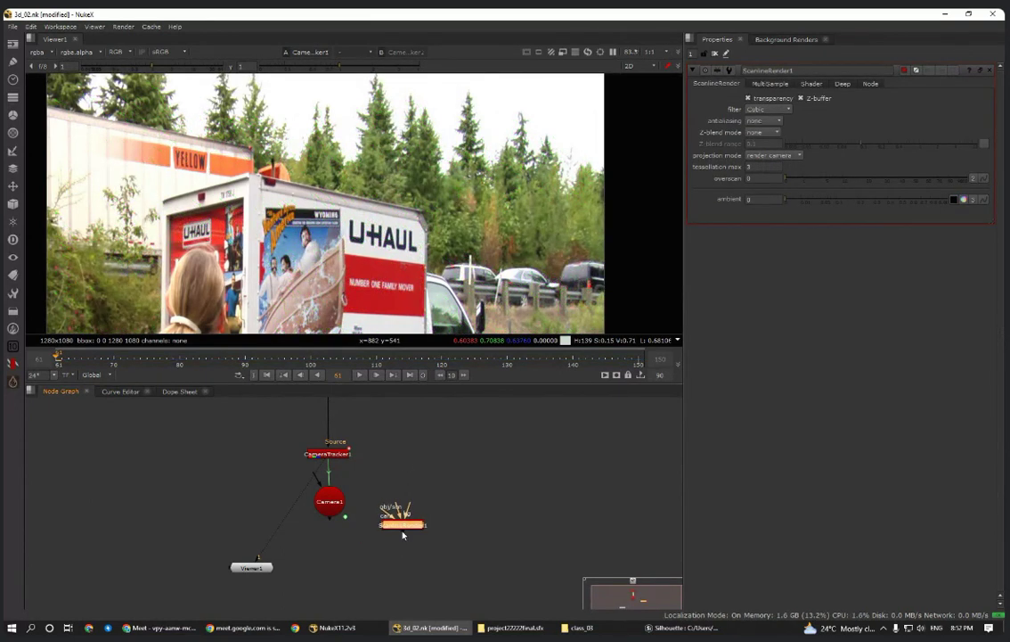
drag(405, 524, 387, 483)
scroll(364, 559, up, 2)
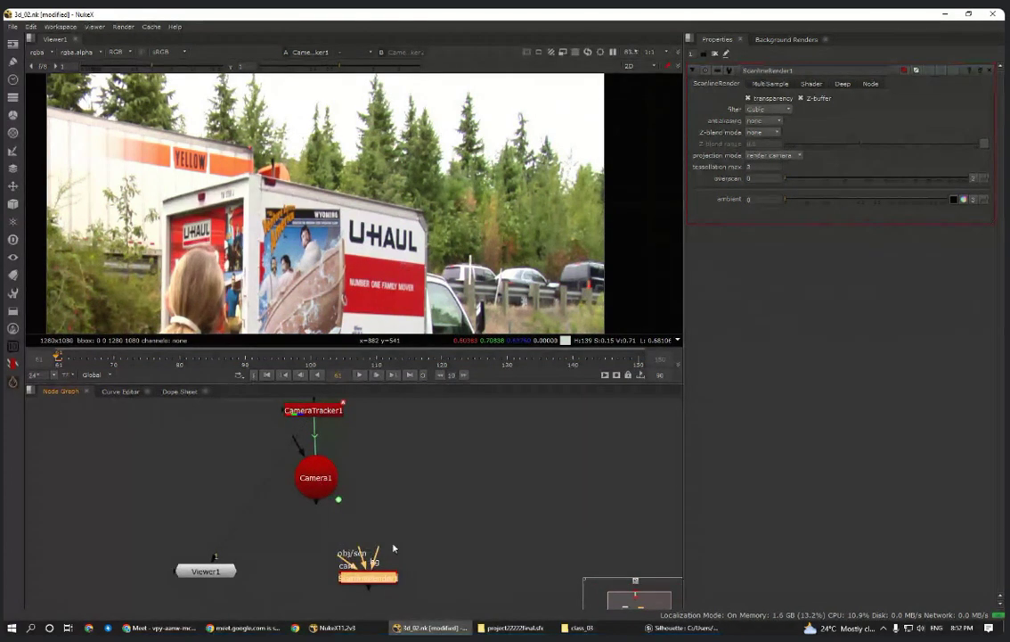
middle_drag(393, 548, 379, 525)
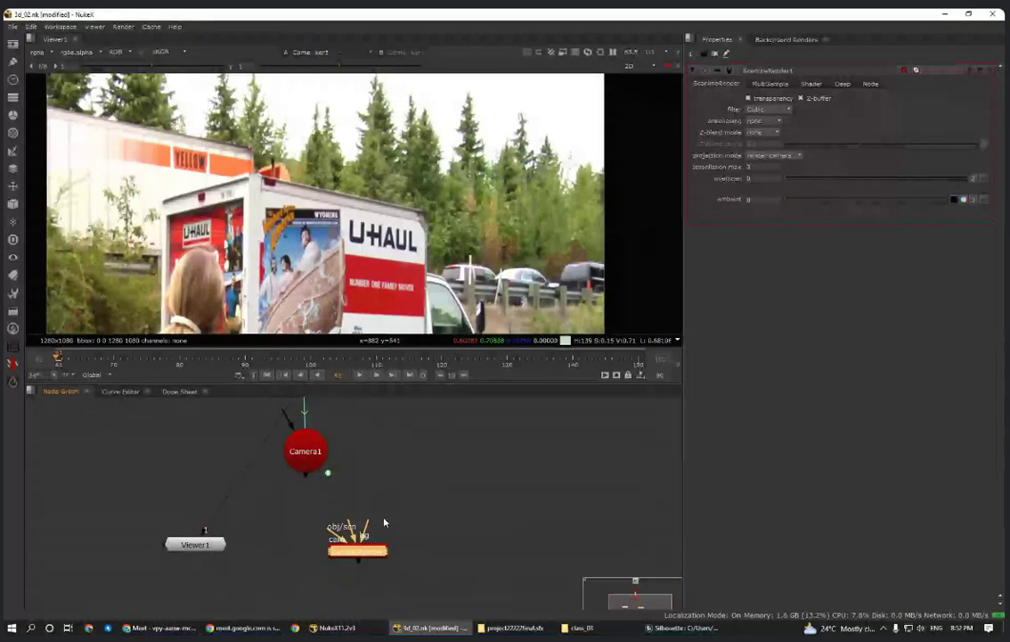
drag(357, 552, 416, 556)
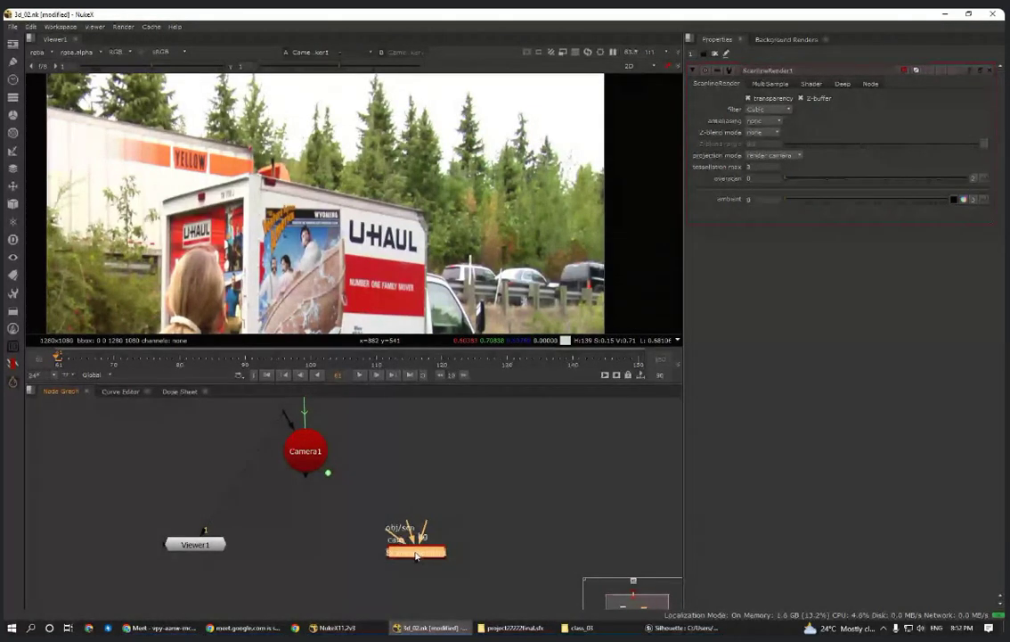
drag(355, 515, 529, 589)
- Add a Scene node above ScanlineRender1, level with Camera1
click(440, 454)
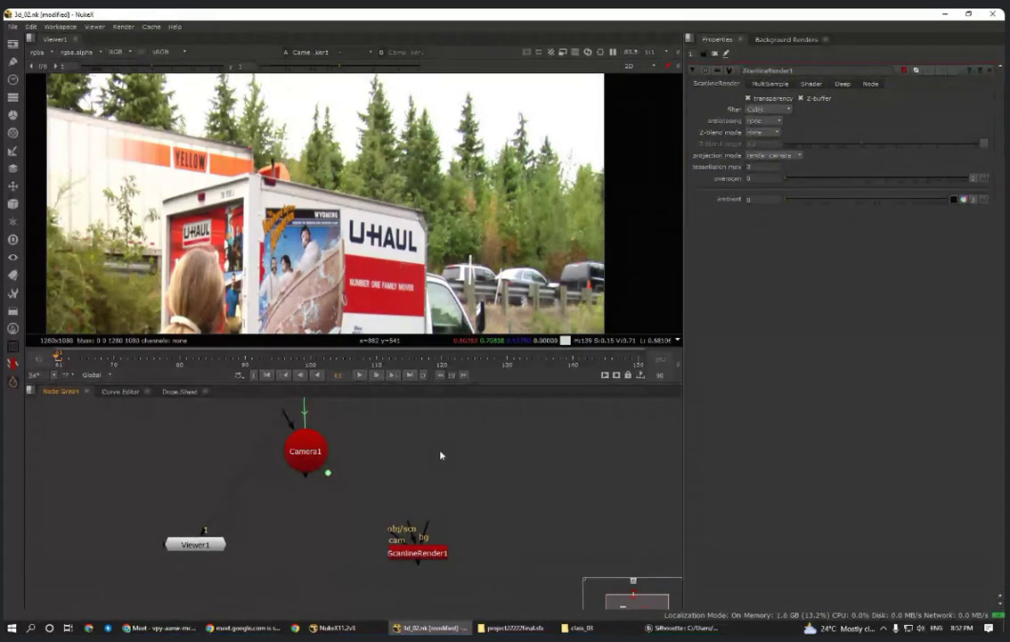
key(Tab)
text(scene)
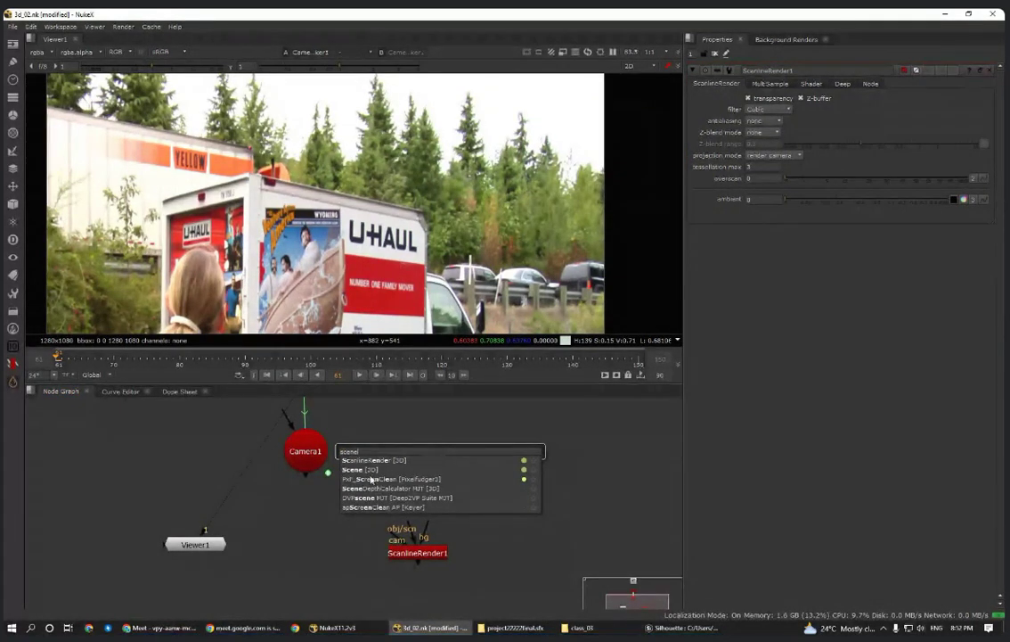
key(Return)
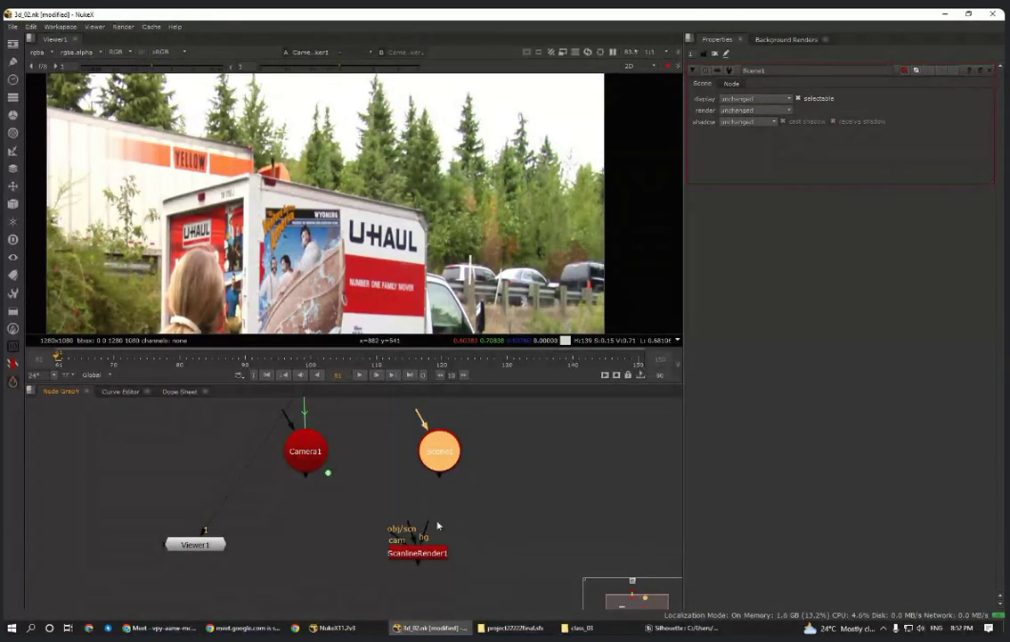
scroll(443, 509, down, 2)
scroll(408, 495, up, 2)
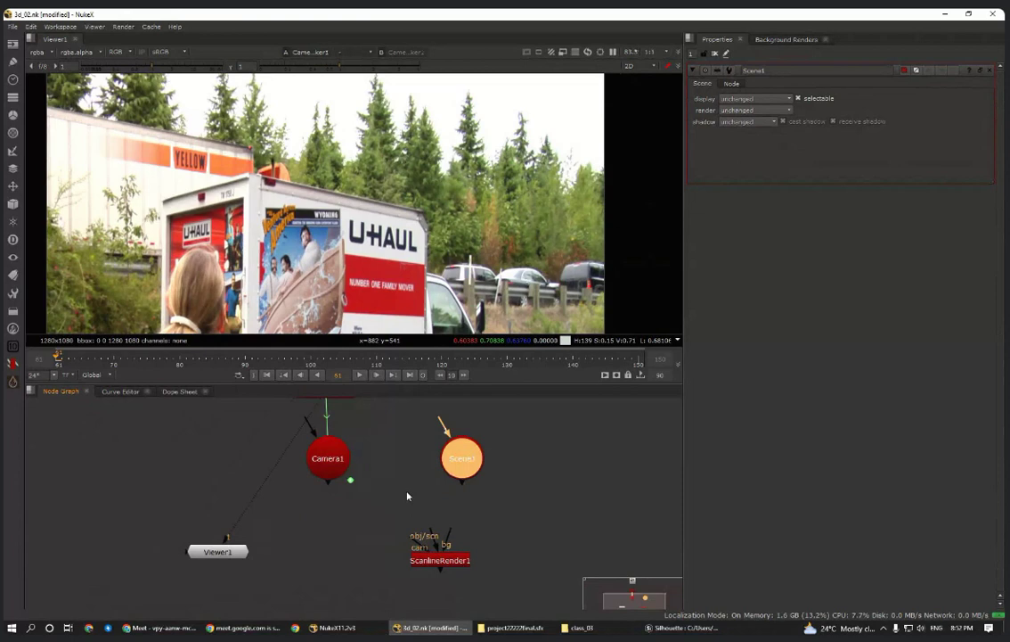
- Connect ScanlineRender1's obj/scn input to Scene1 and align the render node directly beneath it
click(328, 476)
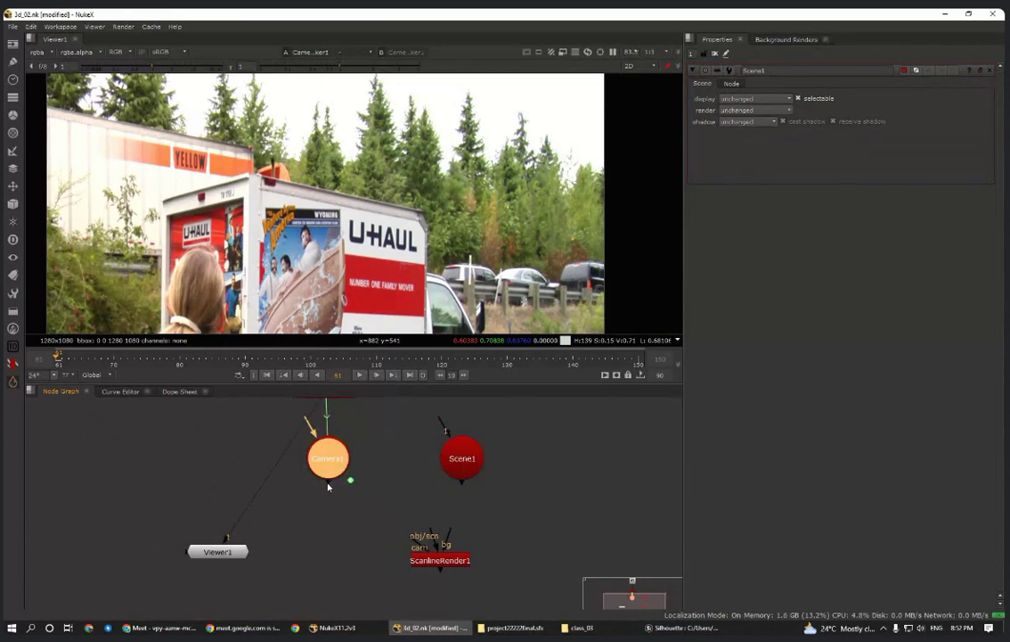
click(473, 468)
scroll(459, 517, down, 2)
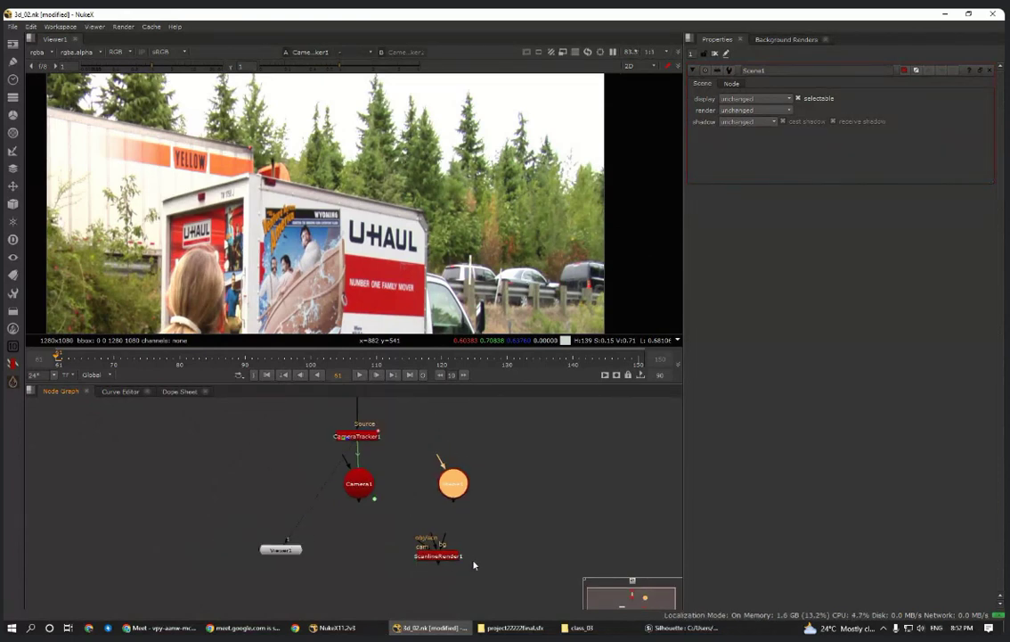
click(442, 554)
scroll(443, 553, up, 3)
scroll(436, 552, down, 4)
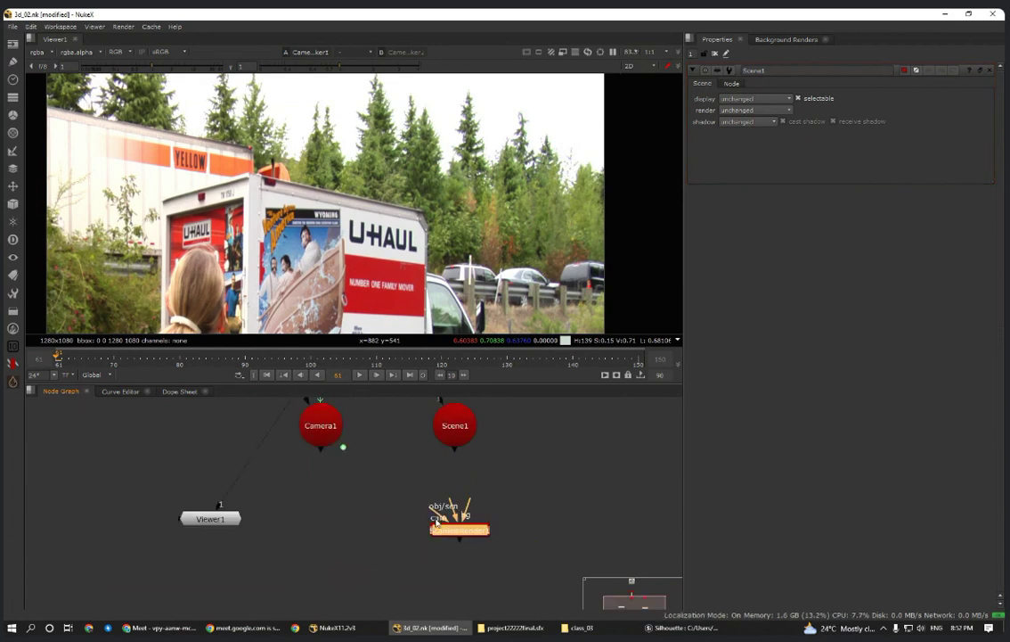
scroll(444, 556, up, 2)
drag(443, 556, 440, 433)
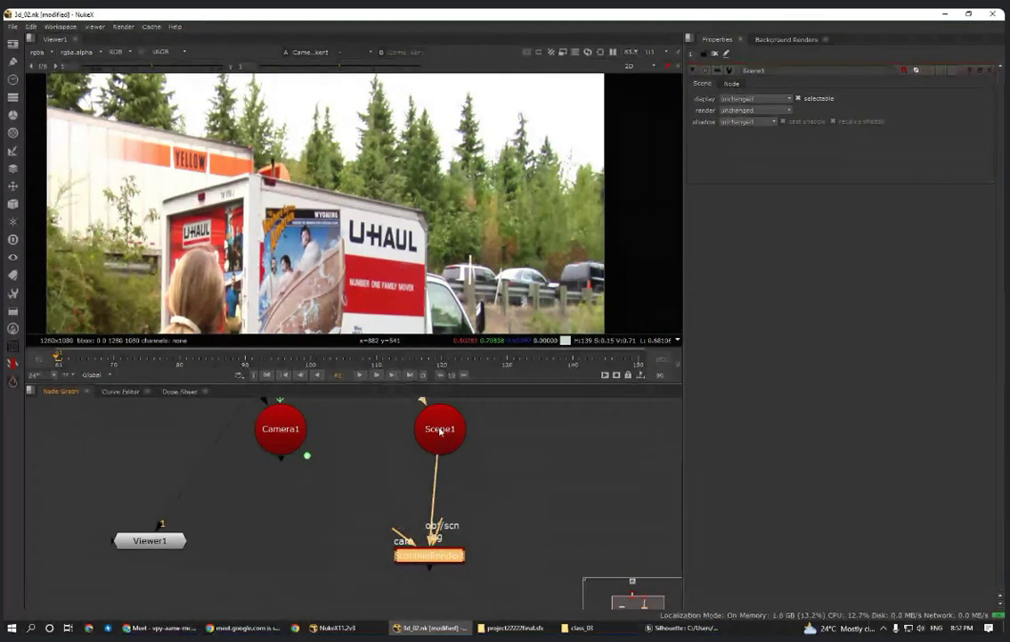
drag(436, 562, 446, 536)
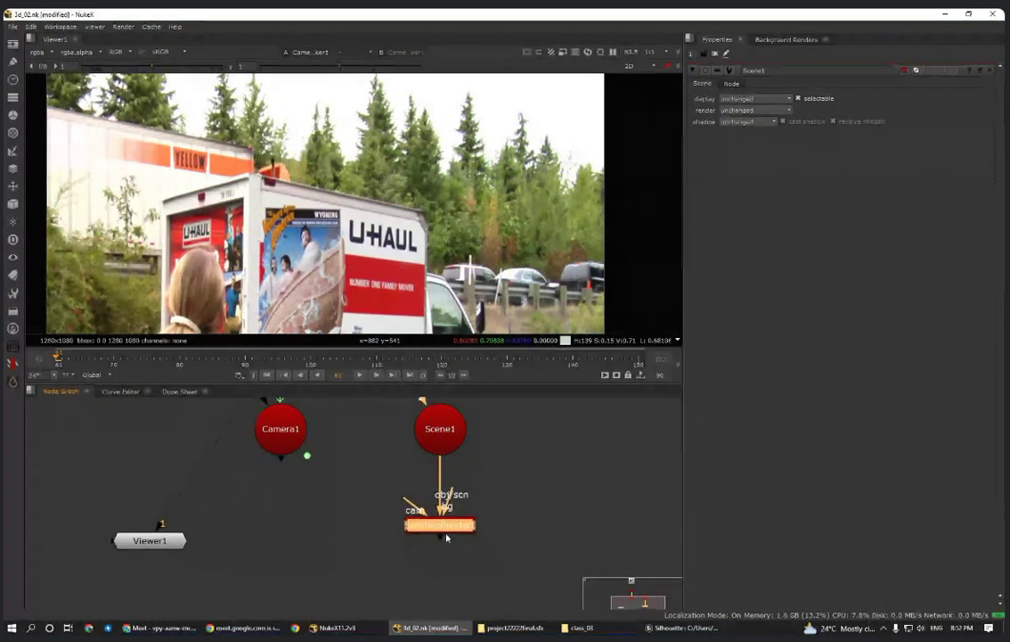
- Connect ScanlineRender1's cam input to Camera1
click(478, 505)
scroll(478, 505, down, 3)
middle_drag(455, 505, 459, 528)
scroll(458, 528, up, 2)
drag(446, 533, 374, 476)
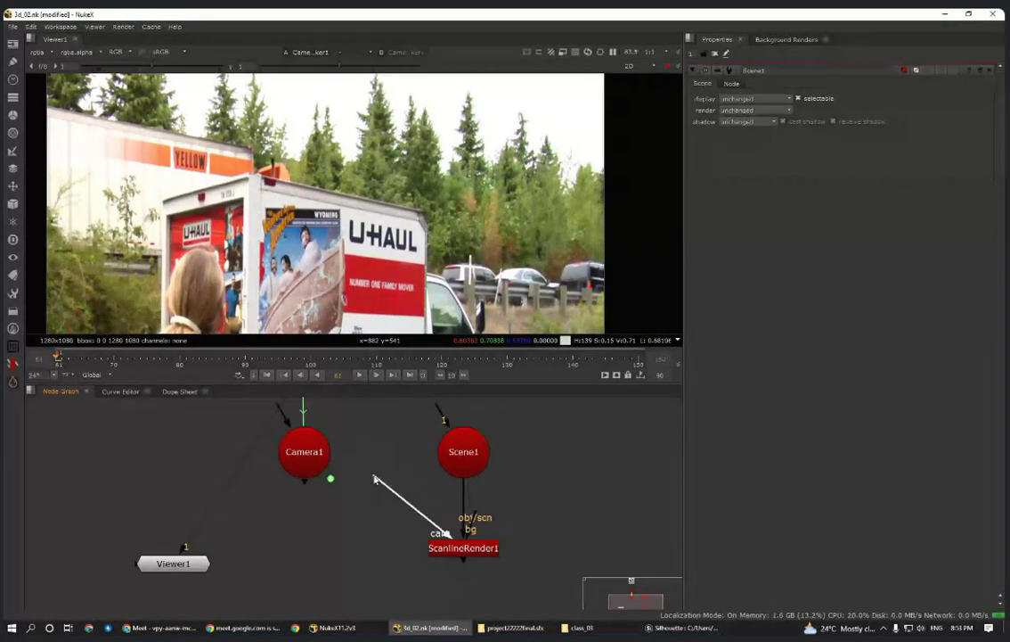
scroll(446, 526, up, 3)
drag(445, 534, 323, 435)
scroll(427, 553, up, 2)
scroll(442, 530, down, 6)
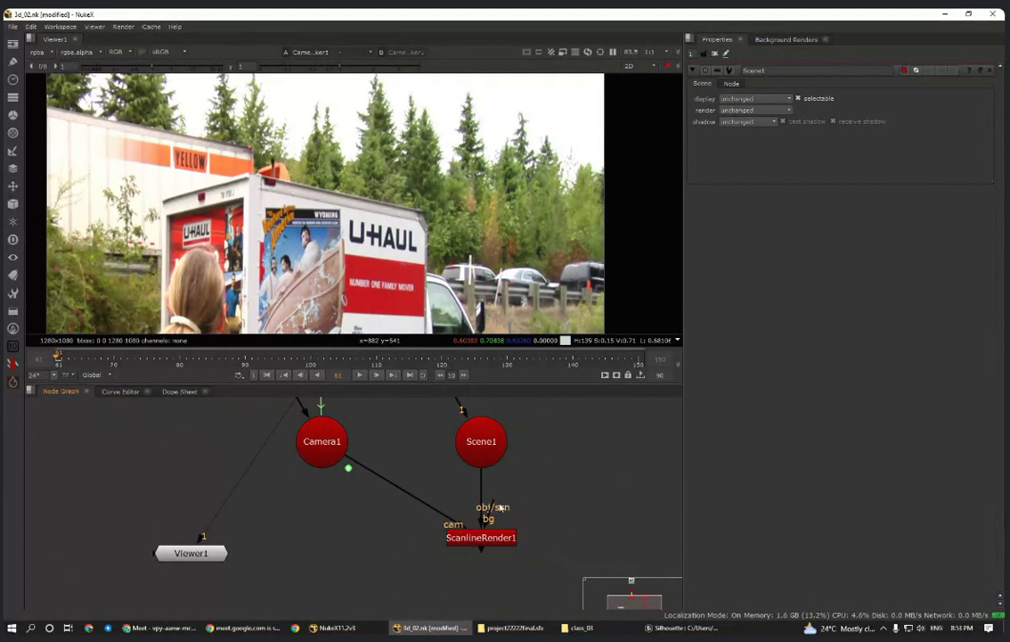
- Align ScanlineRender1 level with Camera1 and raise Scene1 slightly above it
scroll(499, 507, down, 4)
drag(544, 448, 535, 478)
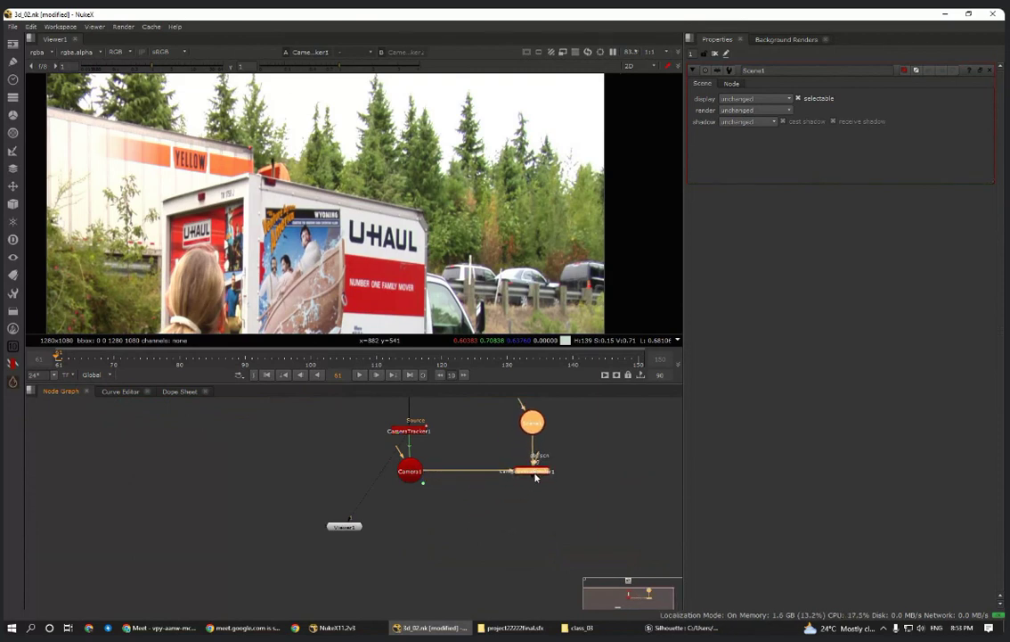
click(477, 537)
middle_drag(592, 408, 547, 485)
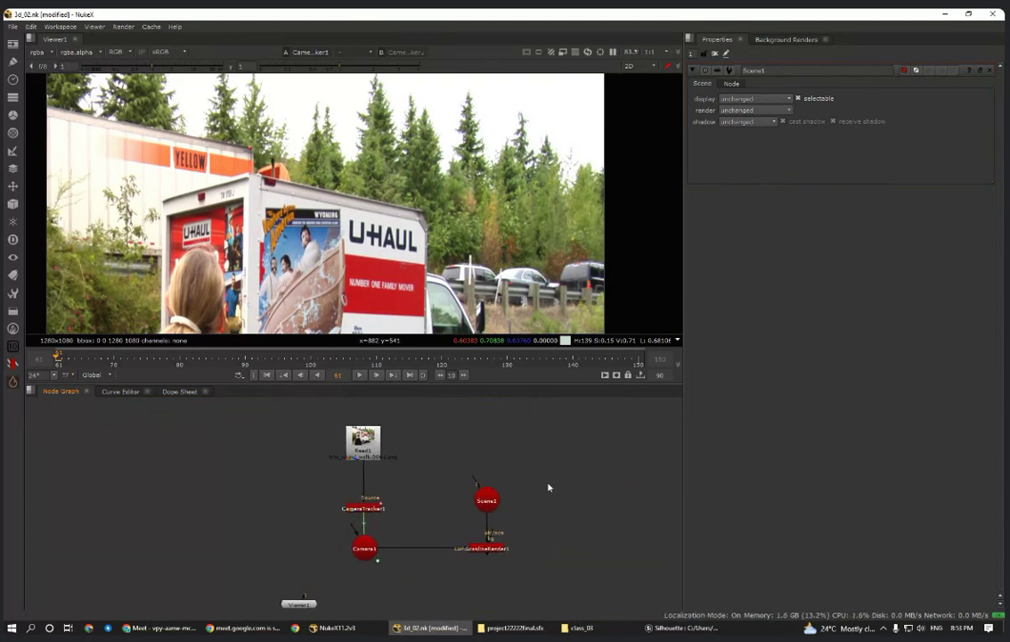
mouse_move(489, 500)
mouse_down()
mouse_move(489, 520)
mouse_move(488, 491)
mouse_up()
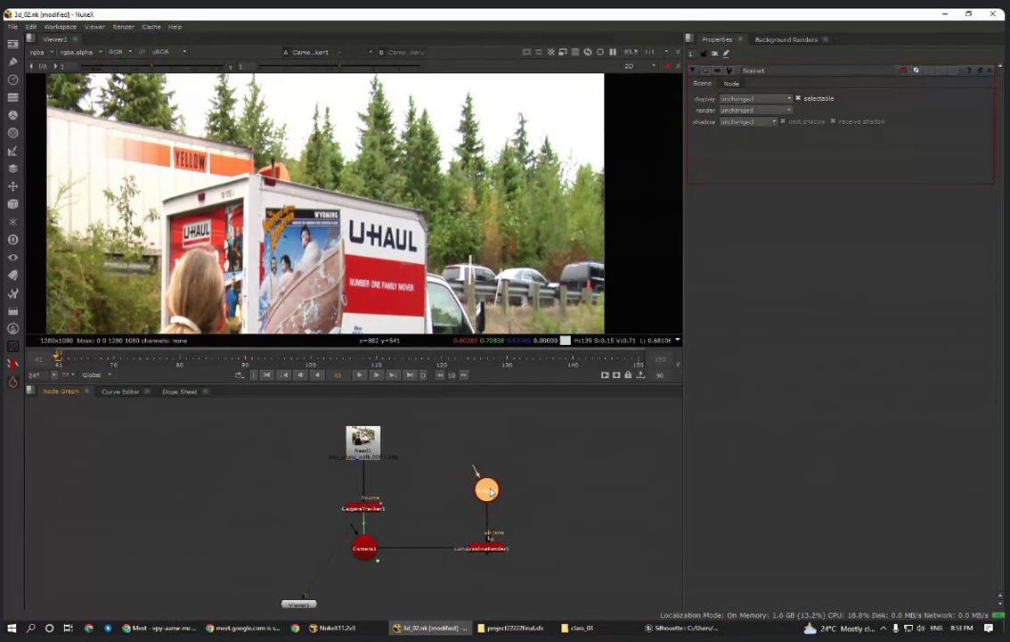
- Connect Viewer1 to ScanlineRender1 and move the viewer node directly below it
middle_drag(505, 561, 505, 532)
click(487, 521)
key(1)
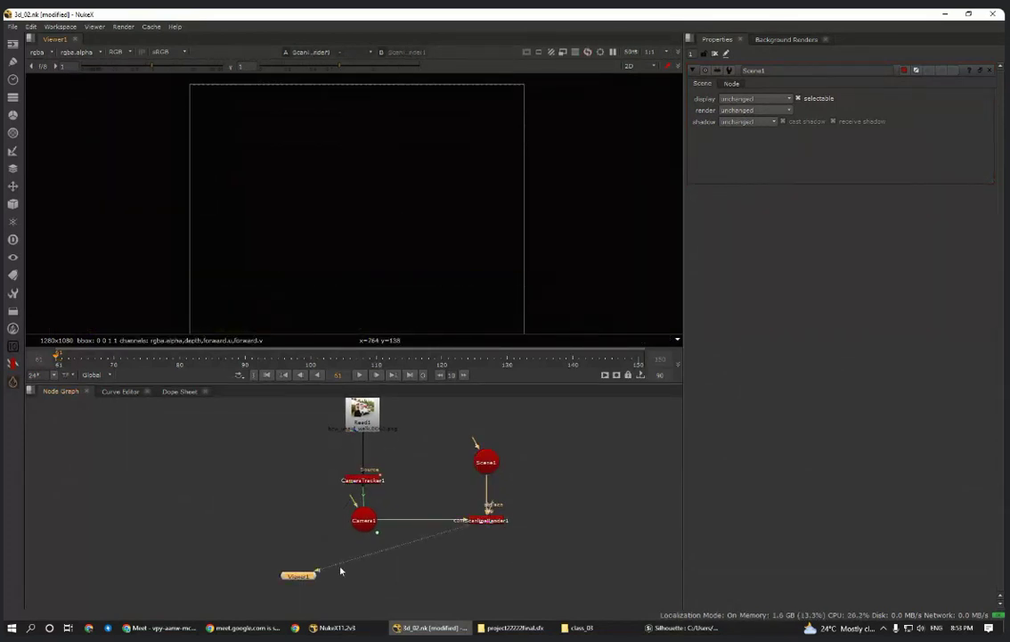
drag(313, 575, 487, 587)
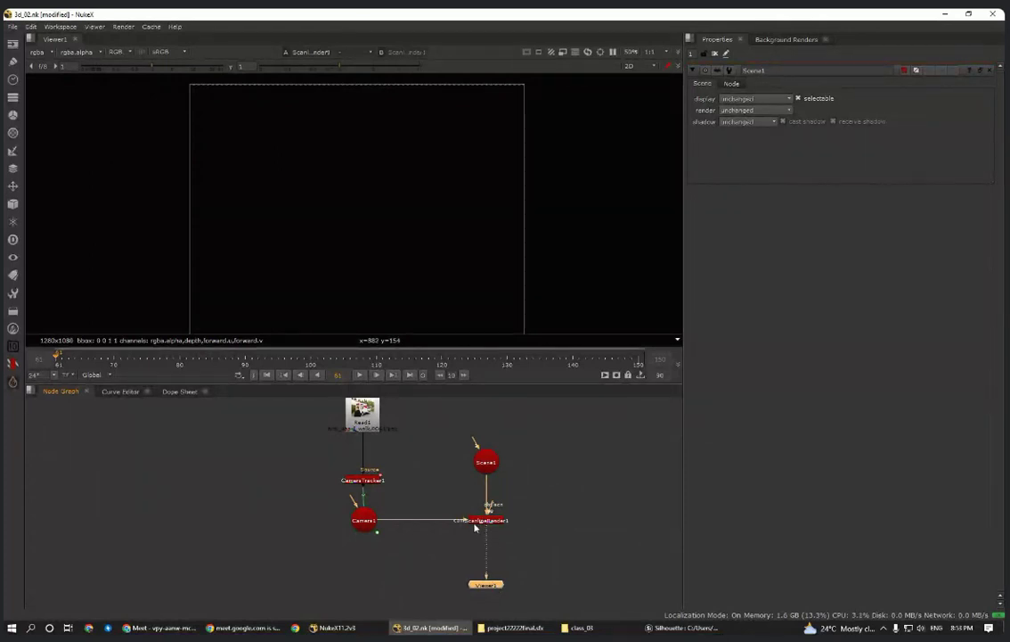
middle_drag(456, 562, 462, 517)
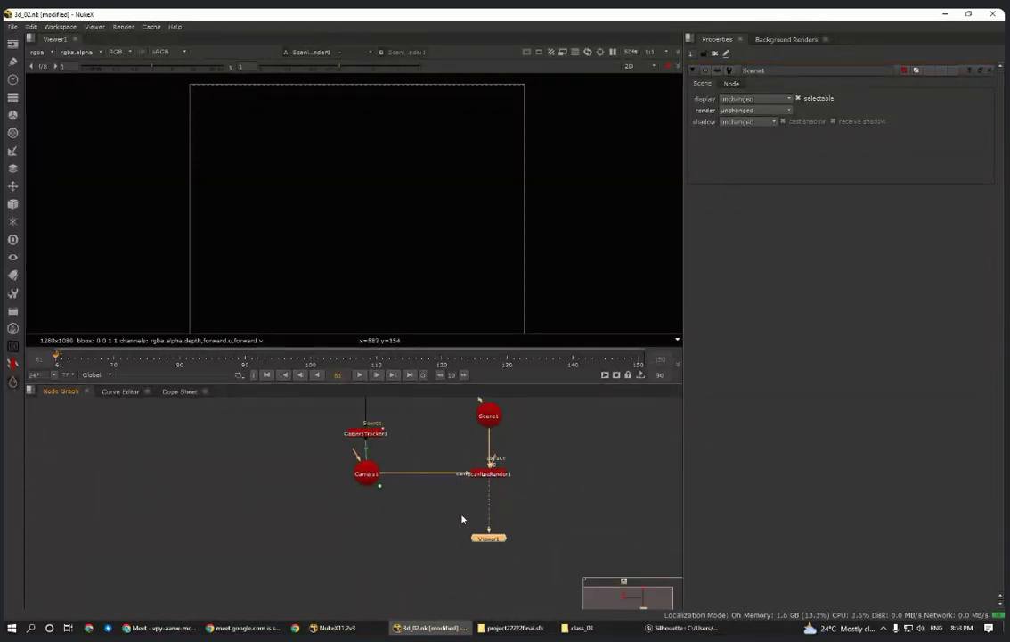
mouse_move(487, 542)
mouse_down()
mouse_move(485, 577)
mouse_move(489, 546)
mouse_up()
- Insert a Merge node between ScanlineRender1 and Viewer1
click(504, 547)
key(m)
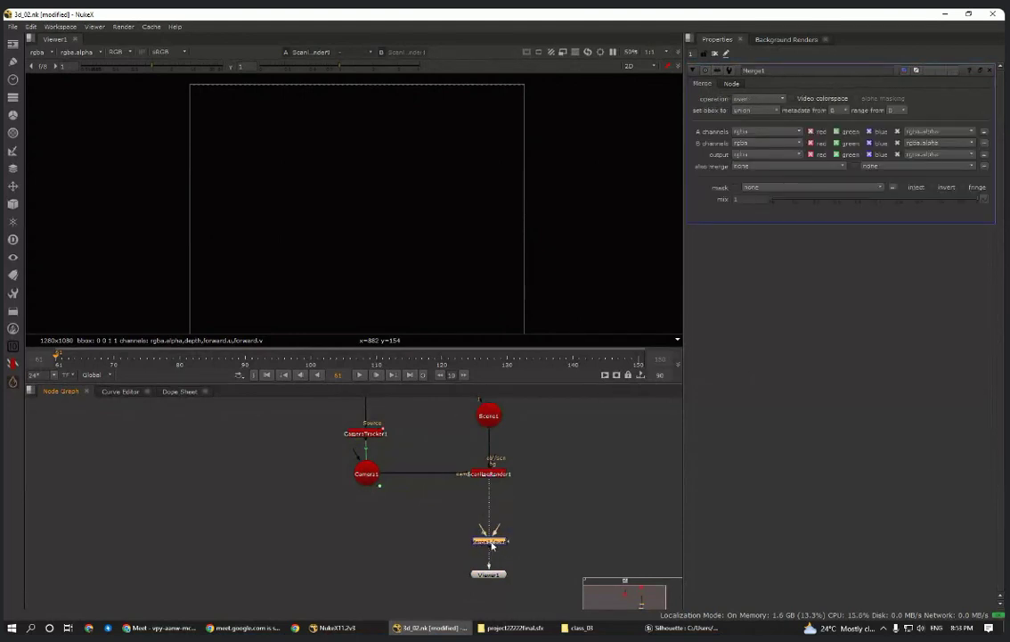
scroll(504, 533, up, 5)
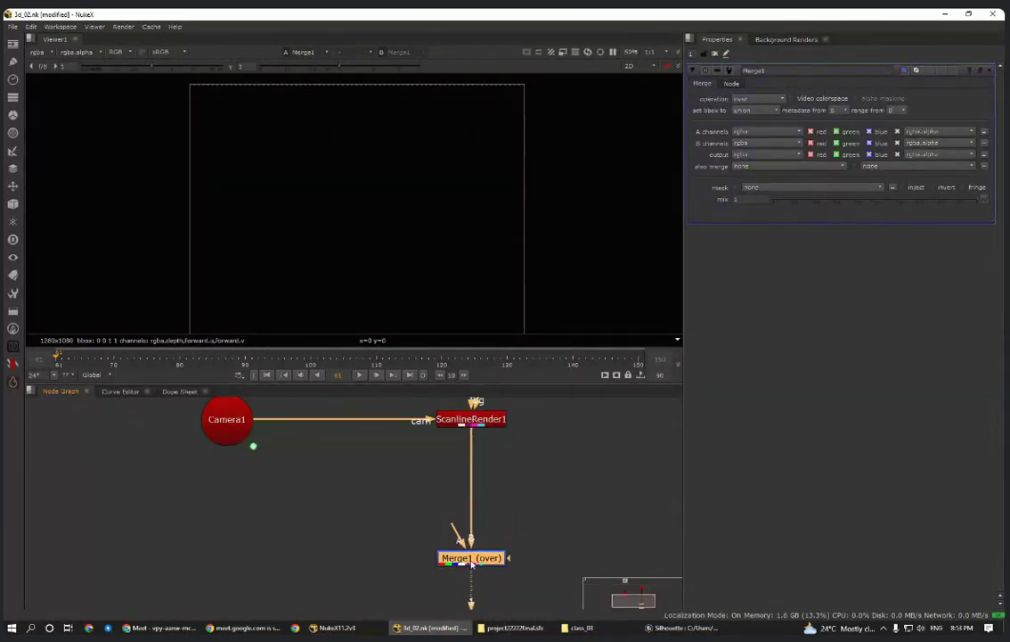
scroll(513, 541, down, 5)
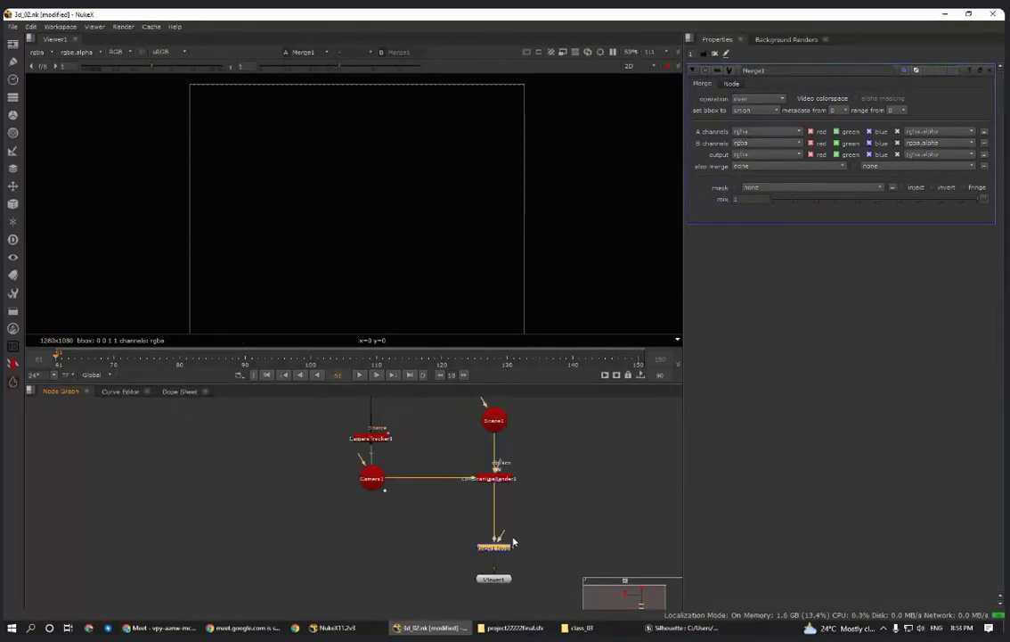
- Add a Dot fed by Read1 and connect it to Merge1's B input as the background
drag(504, 534, 382, 556)
click(280, 535)
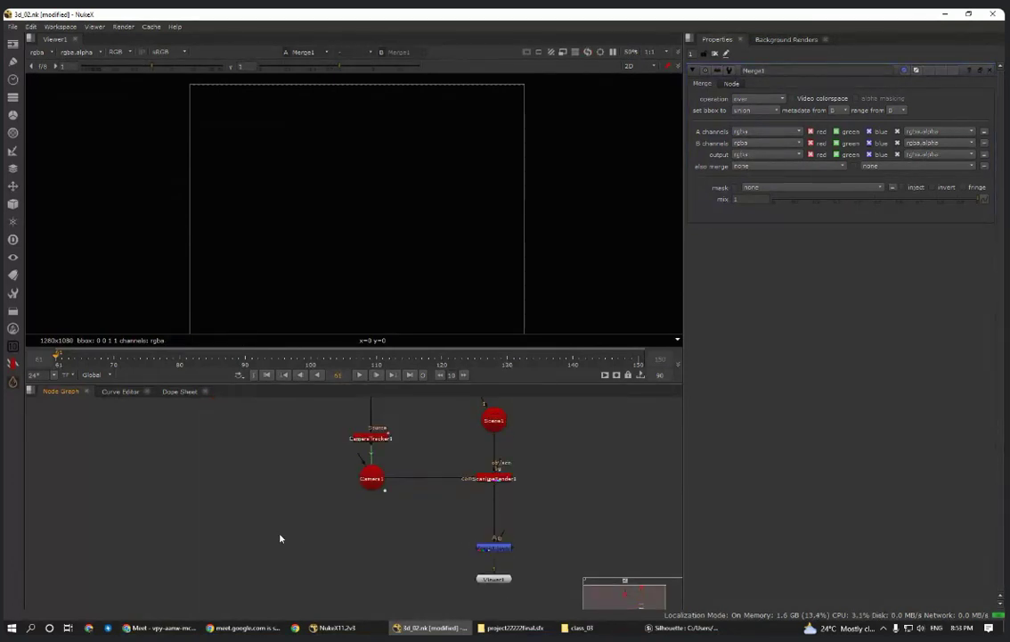
key(period)
scroll(290, 540, down, 2)
middle_drag(291, 537, 305, 606)
drag(294, 592, 378, 465)
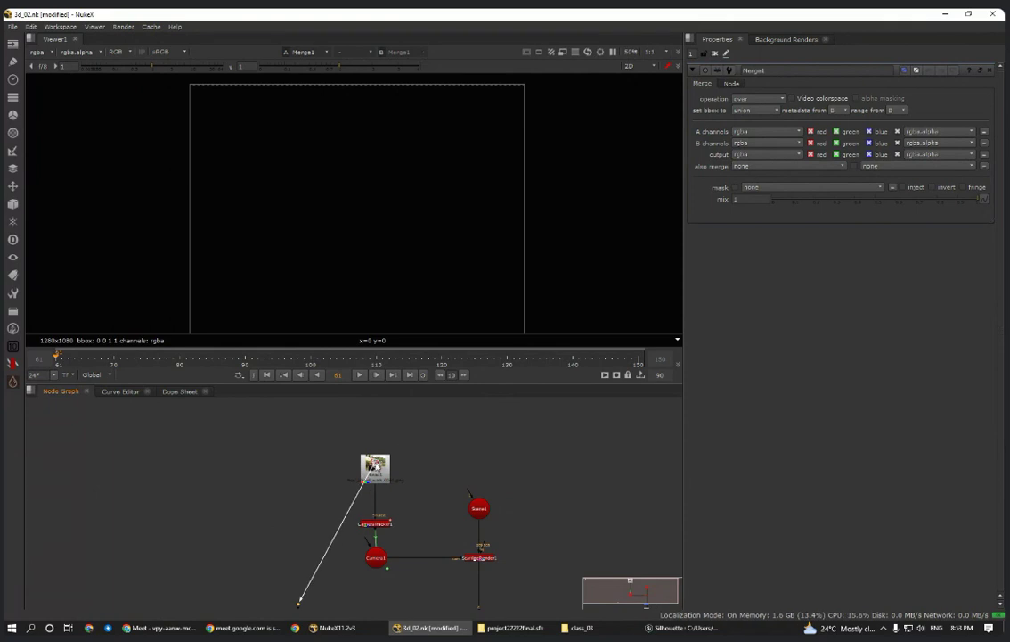
middle_drag(373, 504, 371, 414)
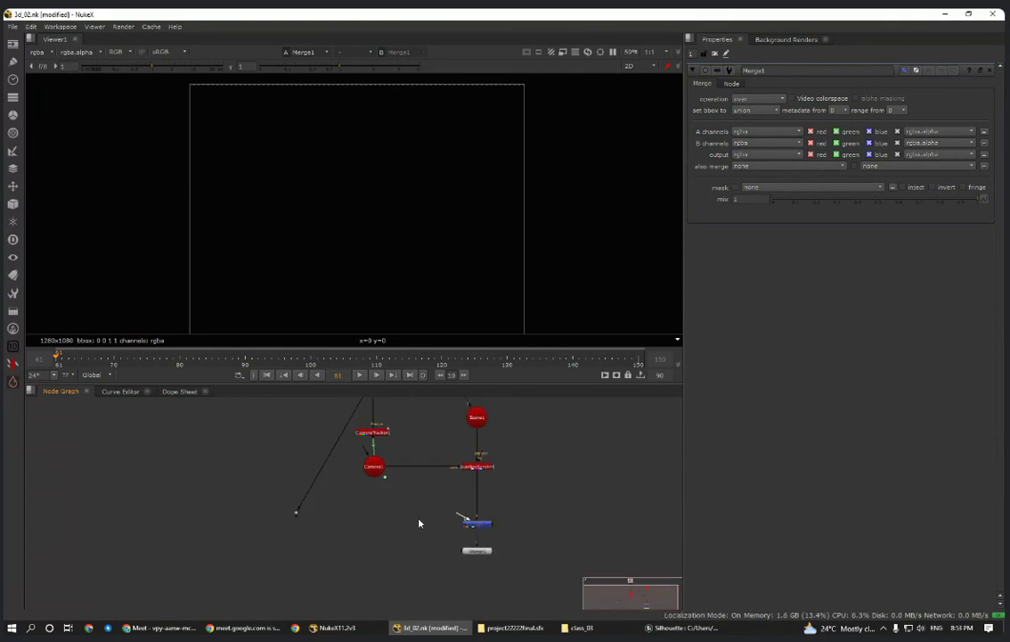
drag(417, 521, 299, 526)
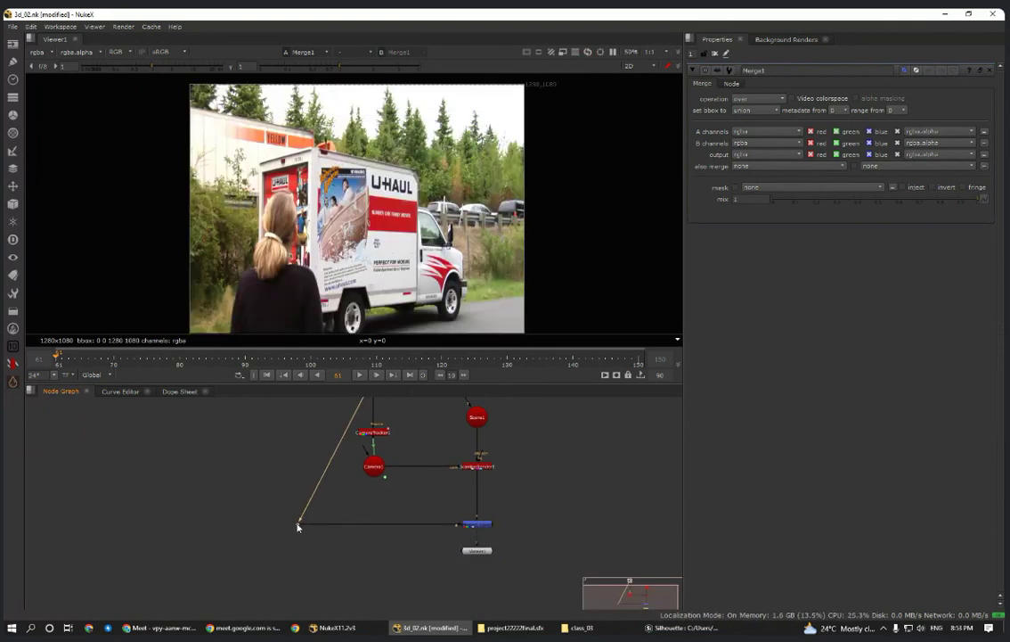
- Insert a second Dot level with Read1 to square the background connection, and adjust Scene1's position slightly
middle_drag(350, 501, 366, 550)
ctrl+drag(348, 508, 315, 428)
middle_drag(504, 590, 438, 556)
scroll(439, 555, up, 2)
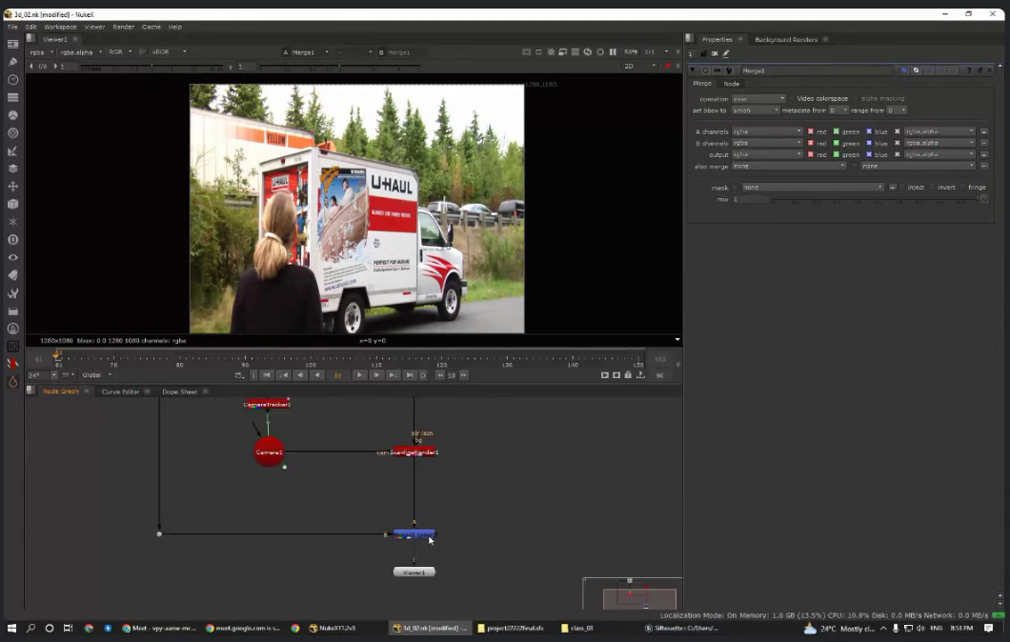
scroll(433, 506, down, 3)
middle_drag(433, 507, 432, 576)
scroll(422, 511, up, 3)
drag(425, 498, 425, 508)
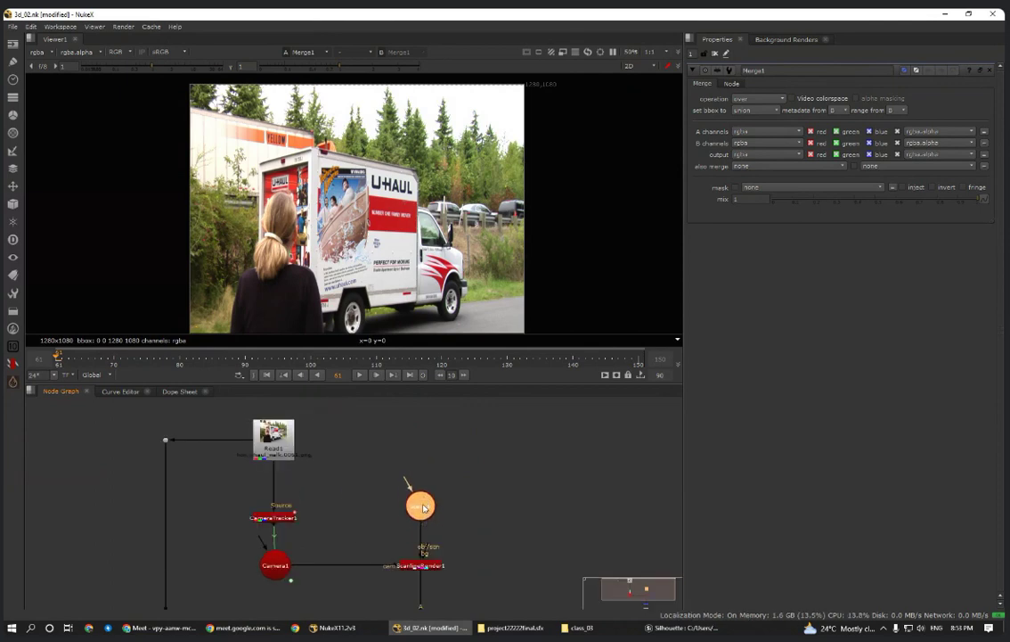
- View ScanlineRender1's output and switch the viewer to the 3D scene
click(421, 567)
key(1)
click(470, 470)
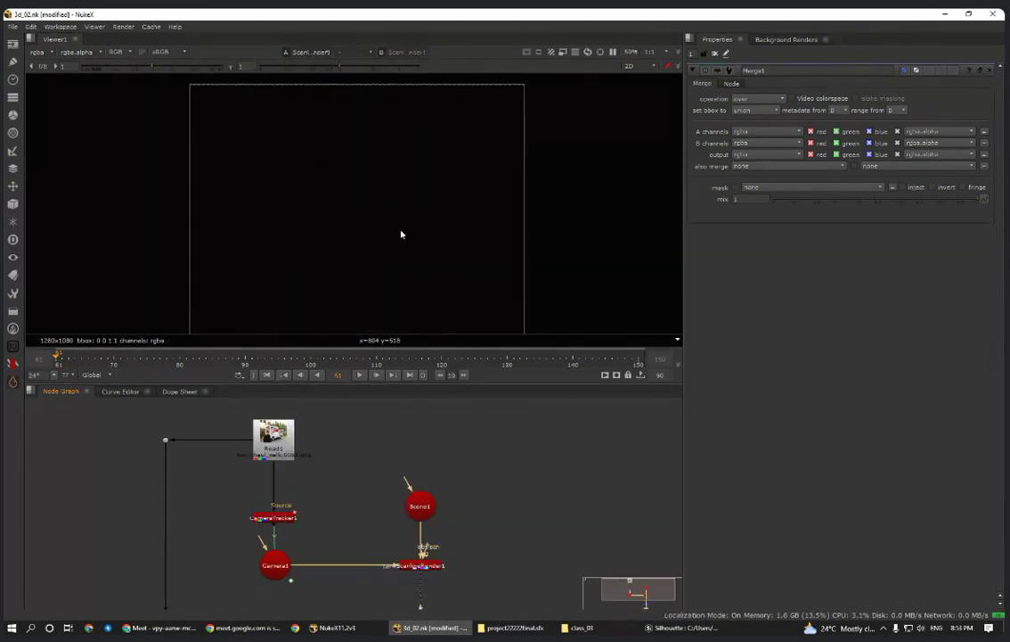
key(Tab)
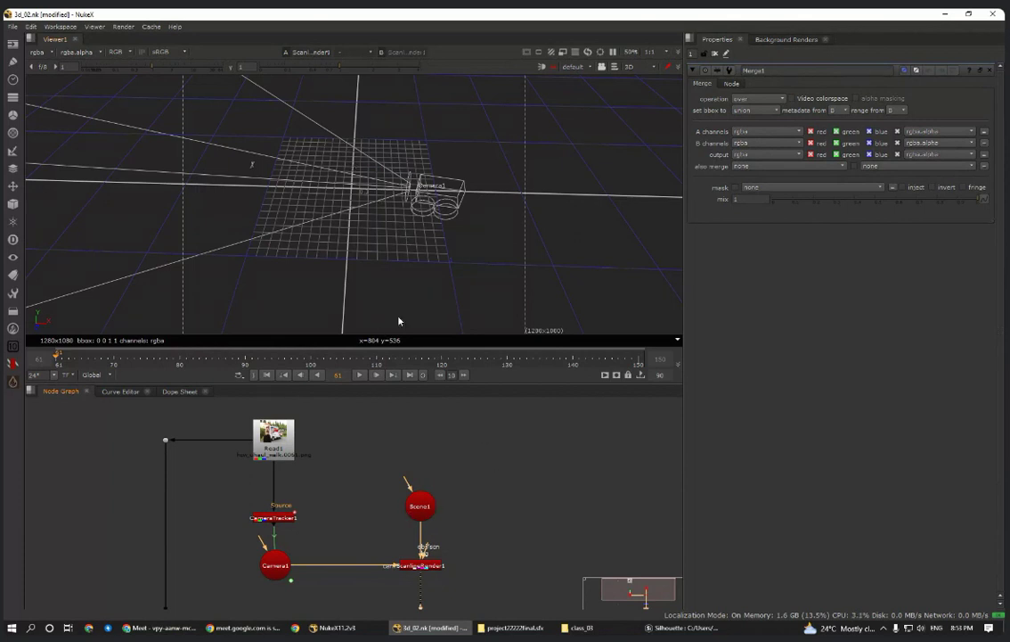
- Add a Card geometry node above Scene1 and connect it to Scene1's input
scroll(426, 460, up, 3)
key(Tab)
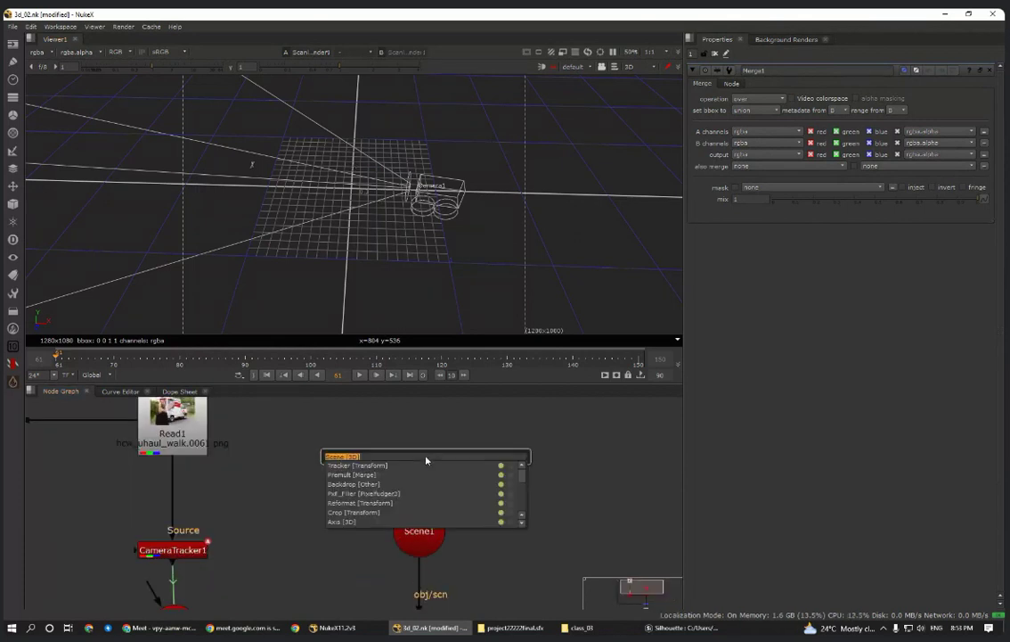
text(card)
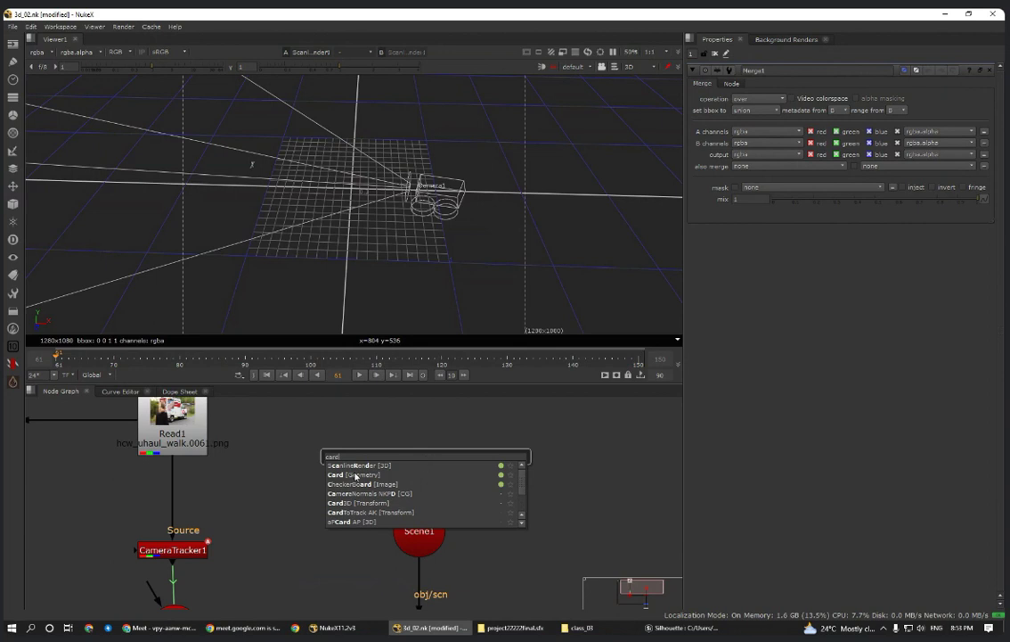
click(357, 474)
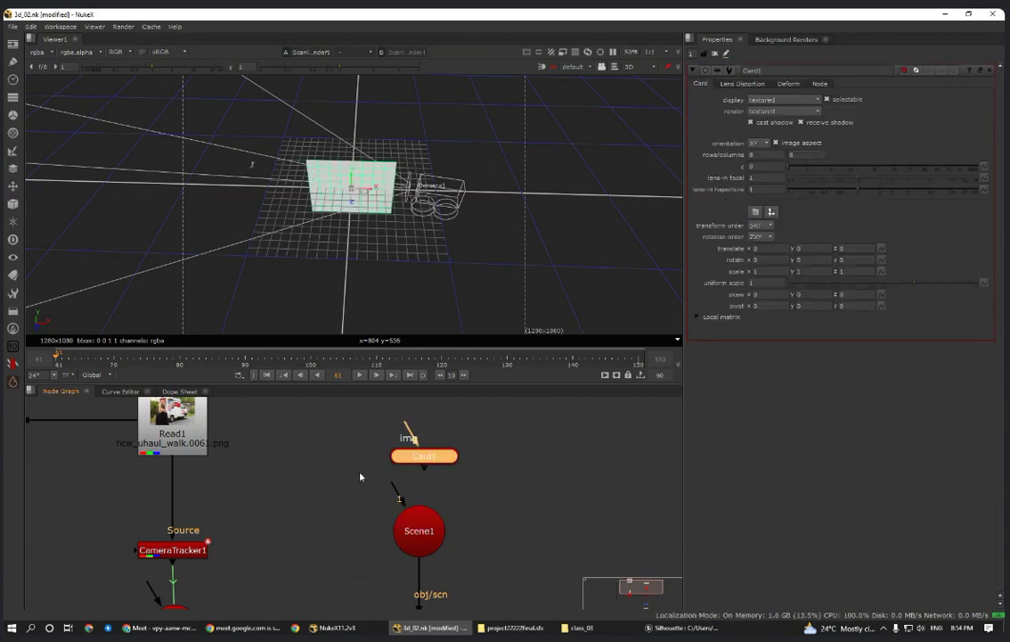
drag(420, 455, 418, 464)
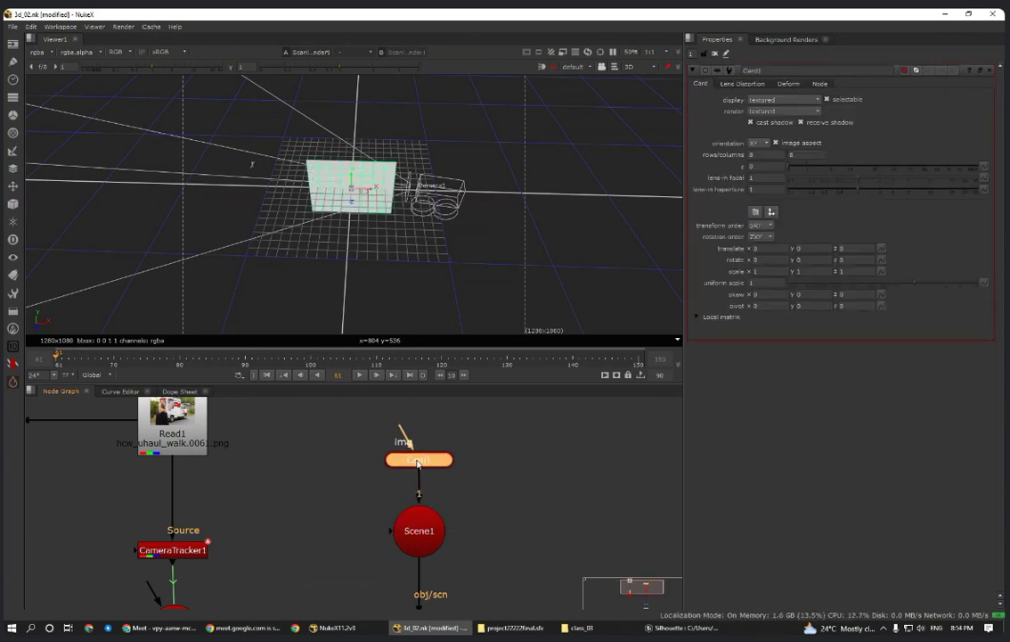
click(465, 507)
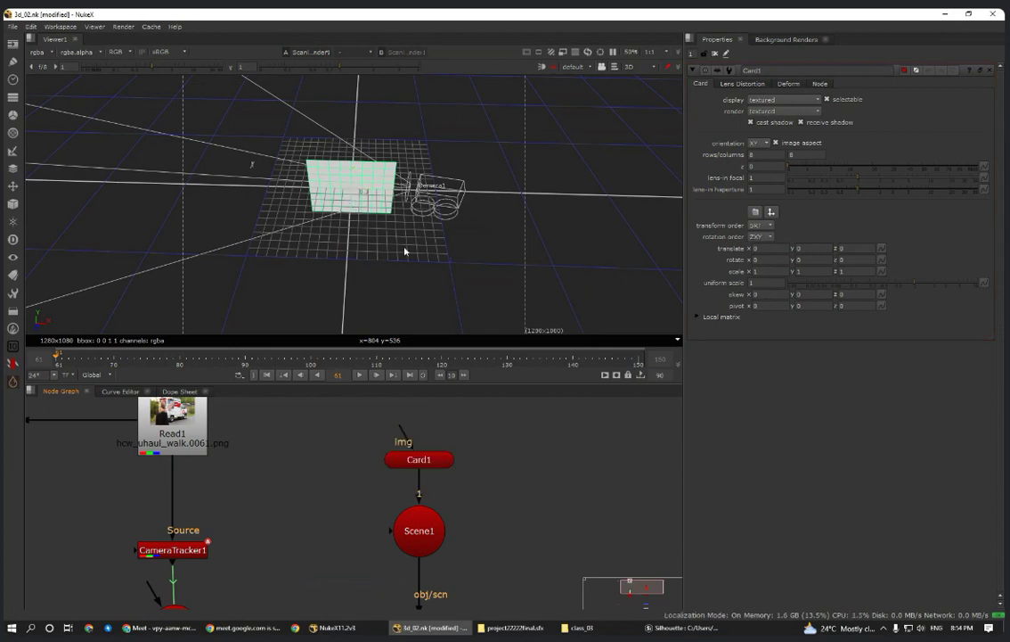
- Inspect the card's placement relative to Camera1 in the 3D scene, and view Merge1's output
scroll(379, 171, up, 4)
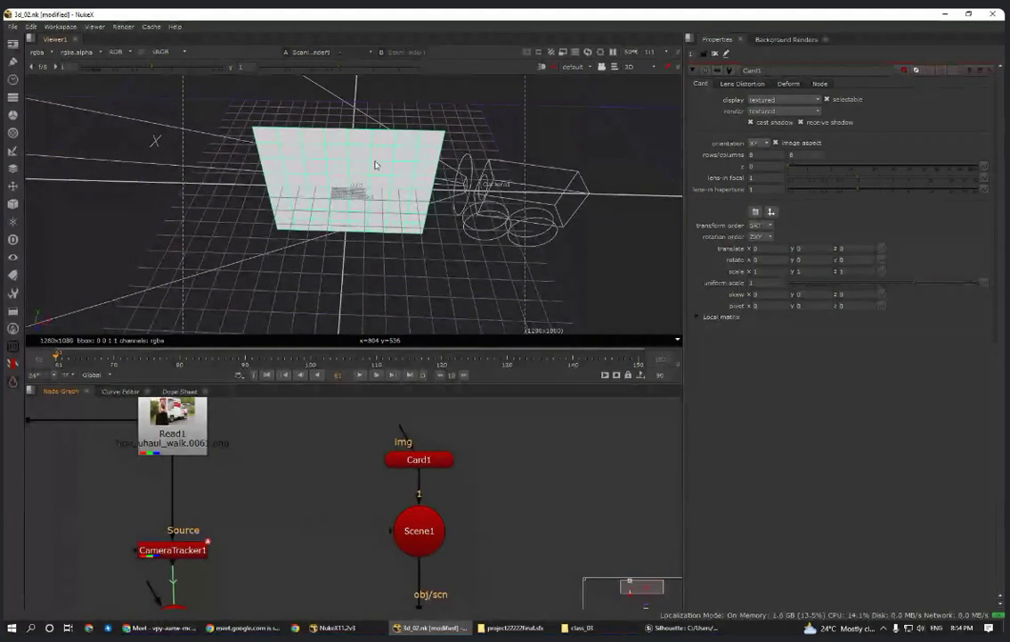
scroll(373, 238, down, 3)
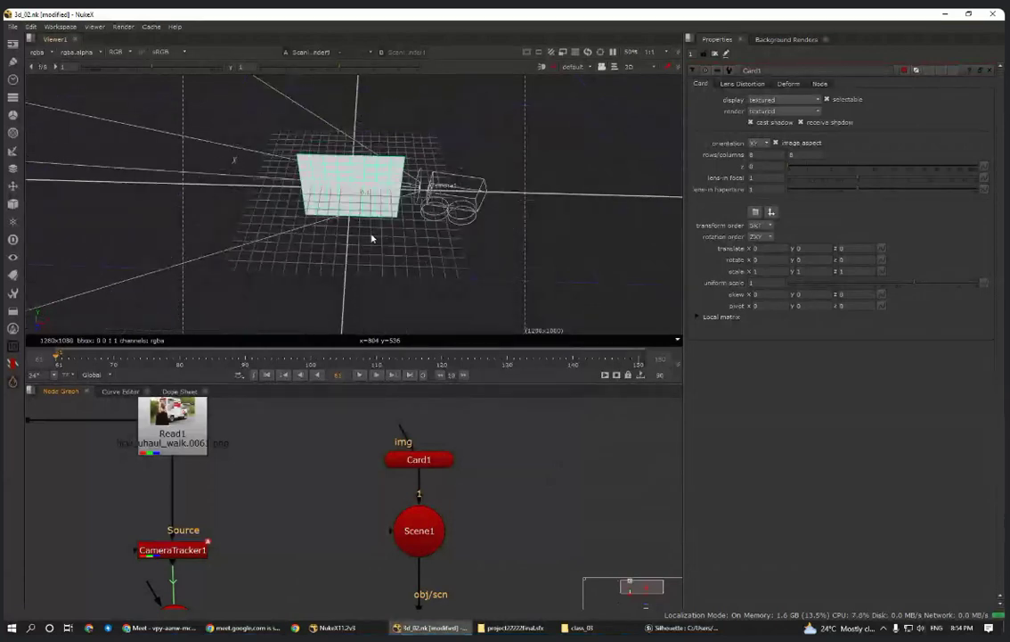
ctrl+drag(361, 263, 387, 248)
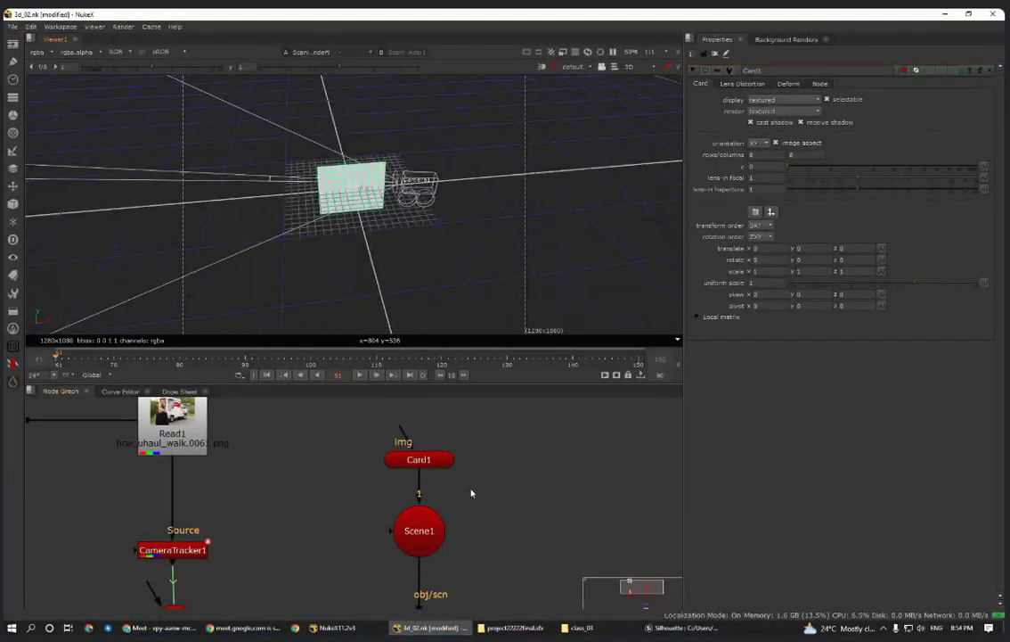
scroll(452, 497, down, 3)
middle_drag(476, 604, 460, 532)
click(429, 540)
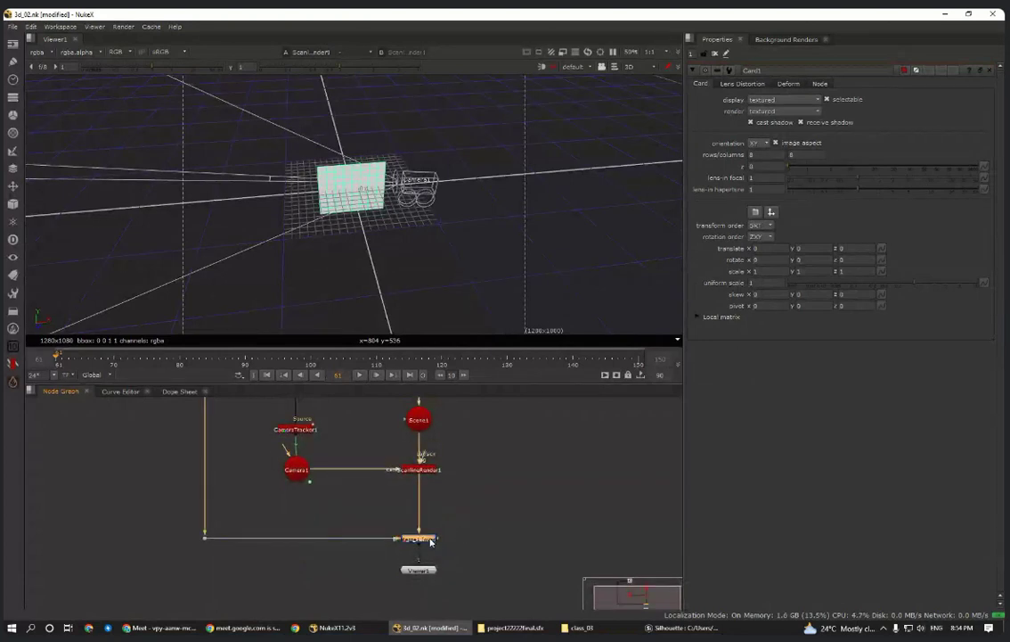
key(1)
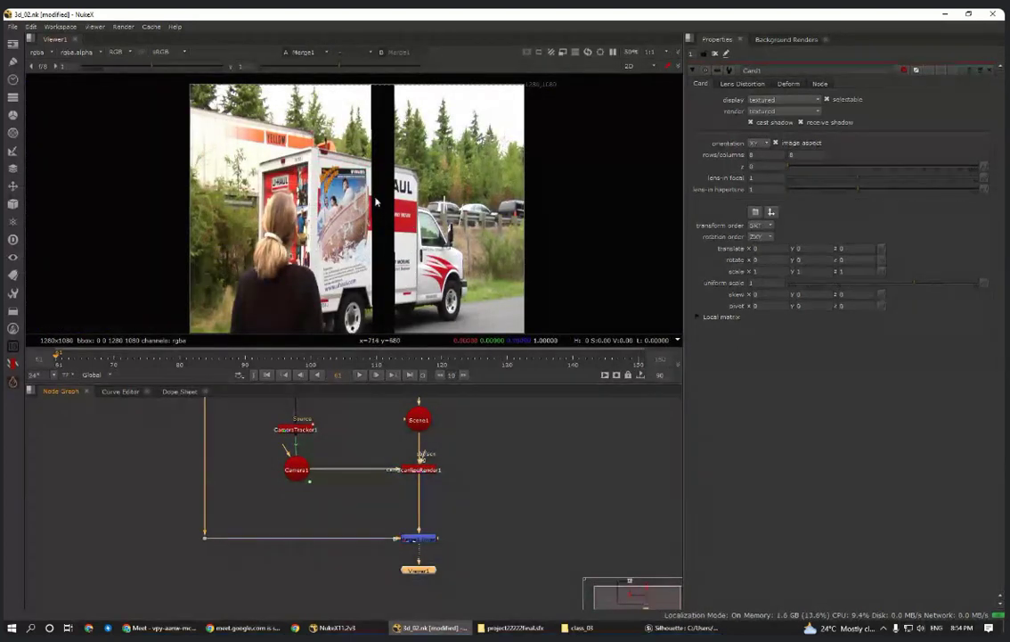
- Add a CheckerBoard node above Card1 and connect it to Card1's img input as the texture
middle_drag(479, 497, 483, 602)
scroll(409, 492, up, 3)
drag(442, 489, 442, 511)
click(436, 454)
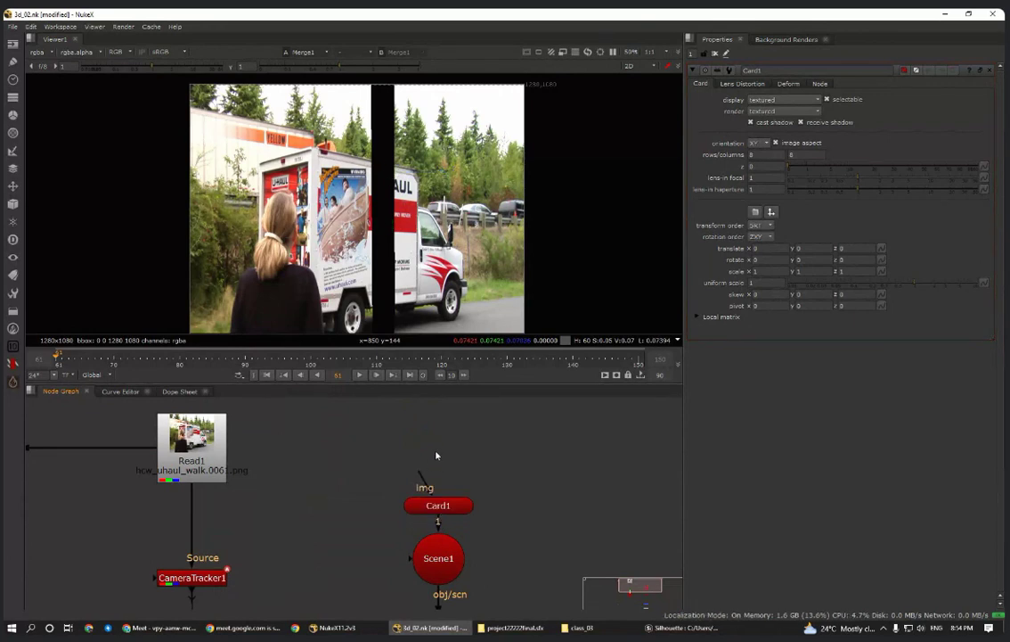
key(Tab)
text(che)
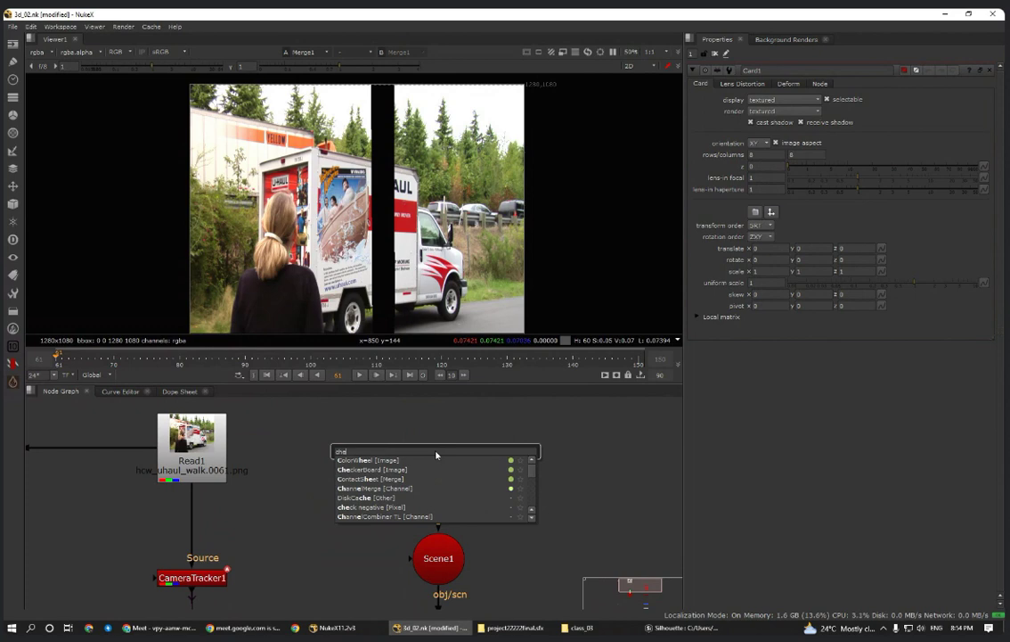
click(379, 470)
click(425, 489)
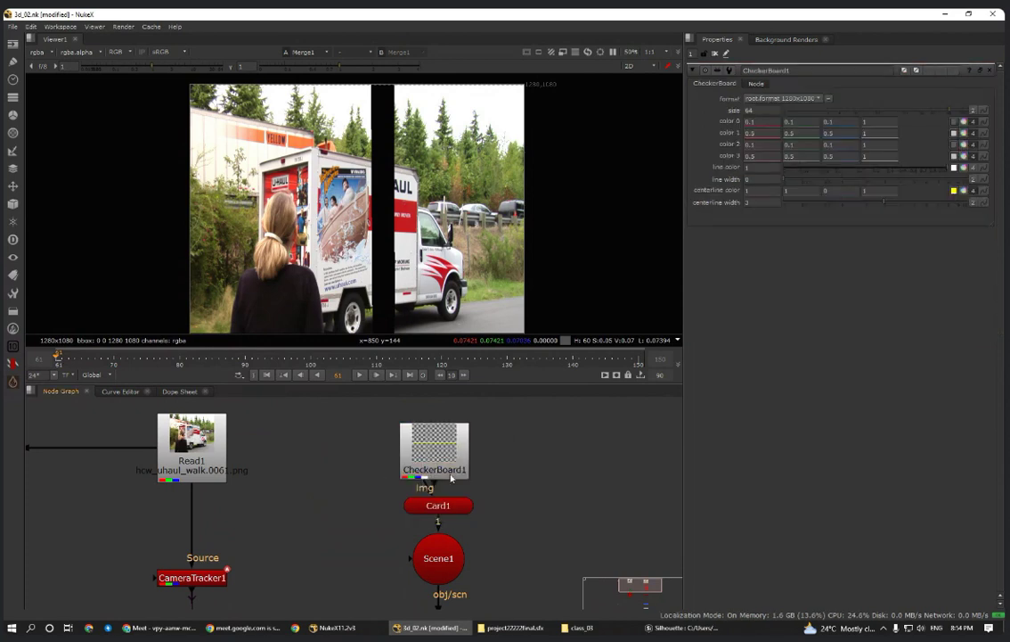
drag(435, 461, 427, 423)
drag(427, 483, 443, 465)
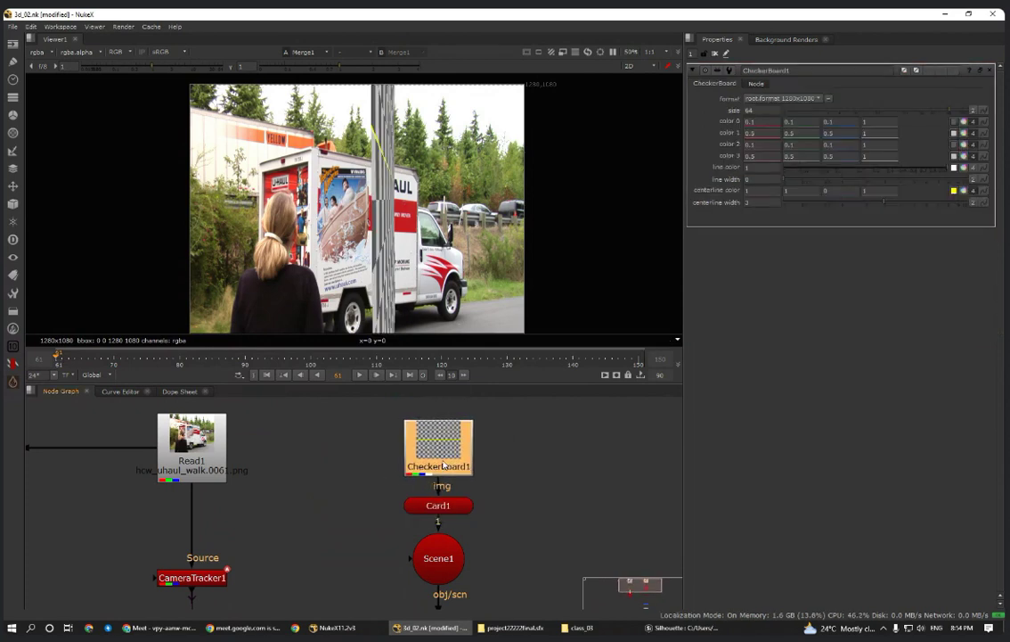
- Set Card1's orientation to YZ and move CheckerBoard1 a little farther above Card1
scroll(382, 224, down, 3)
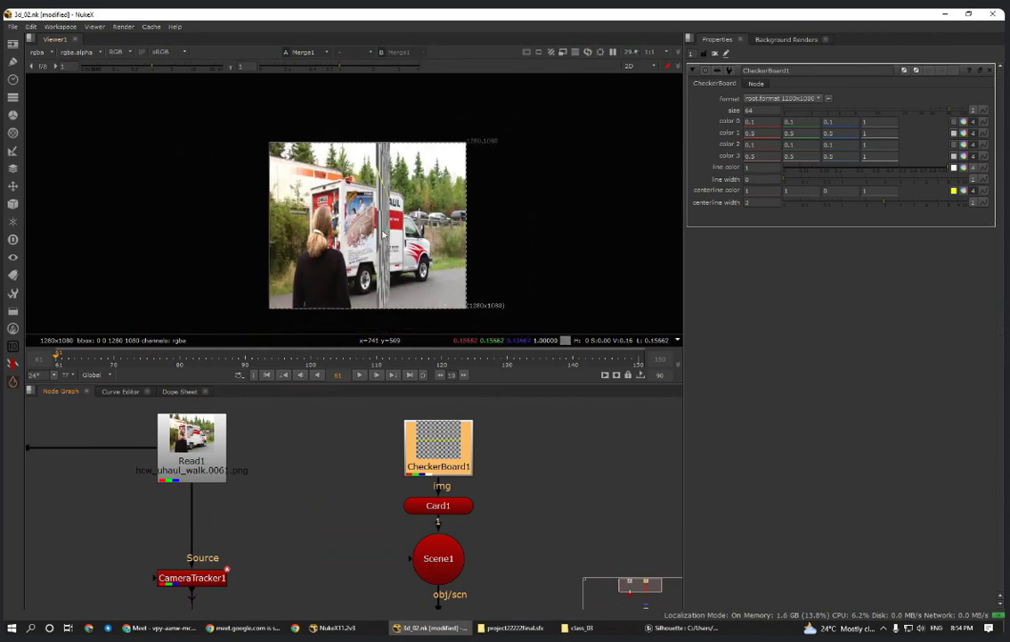
scroll(383, 234, up, 1)
click(357, 523)
scroll(357, 523, down, 1)
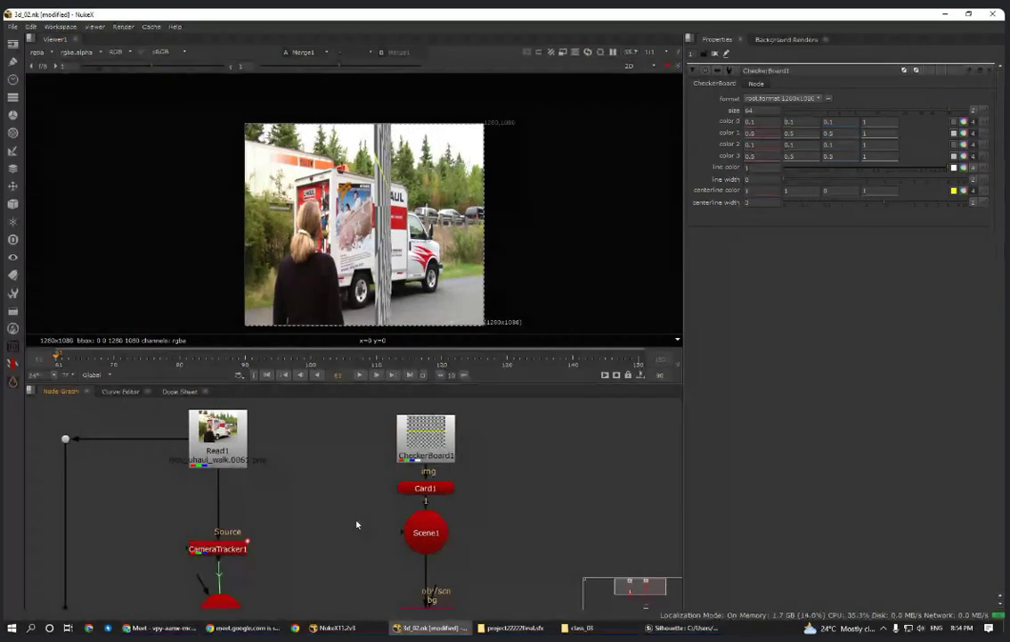
scroll(412, 257, down, 2)
middle_drag(339, 542, 342, 500)
scroll(341, 508, down, 2)
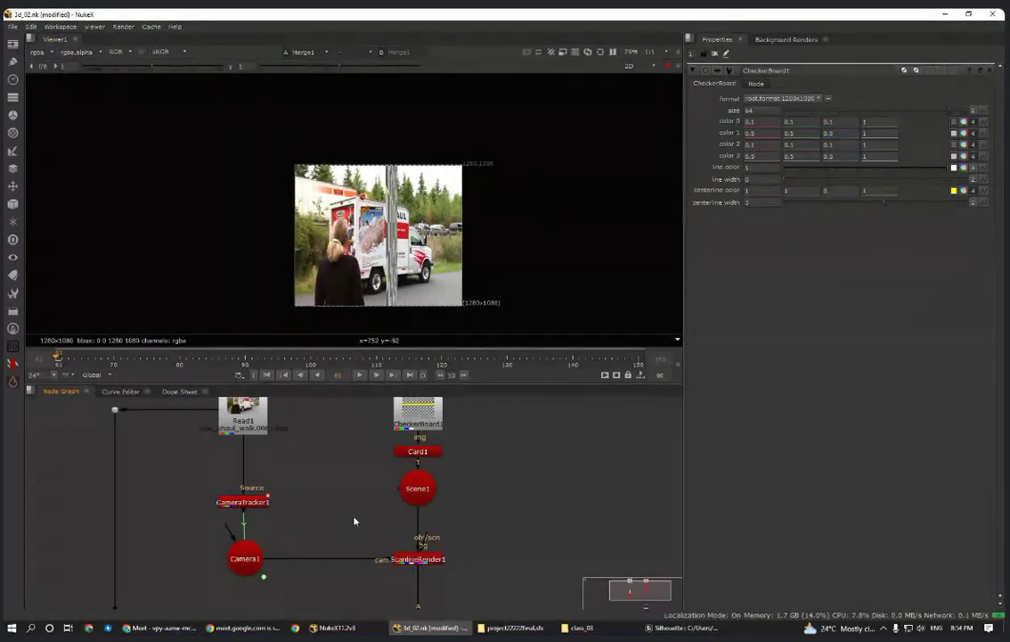
double_click(405, 453)
click(759, 143)
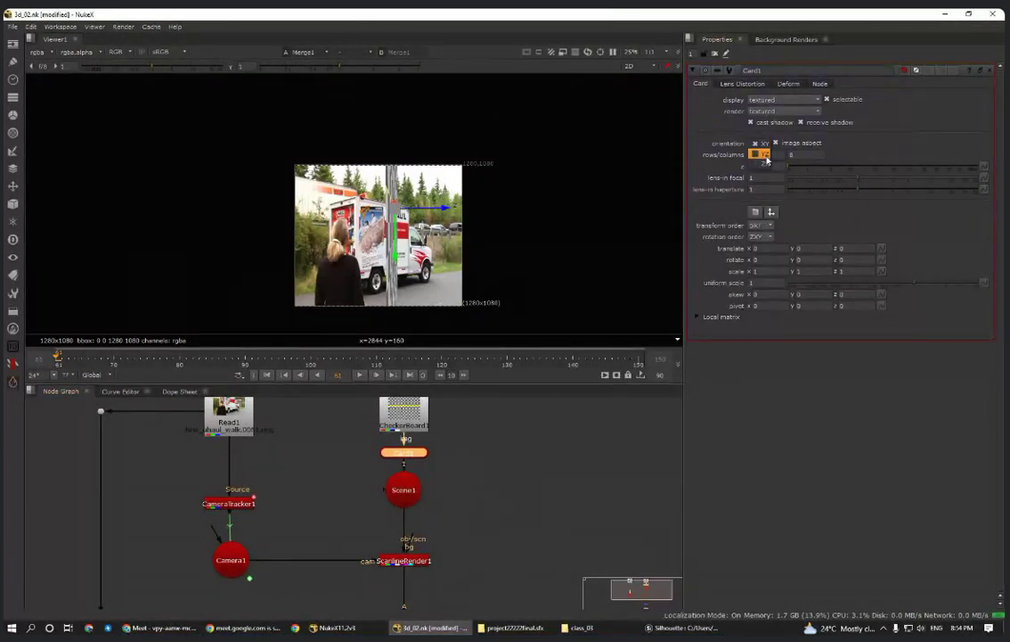
click(764, 156)
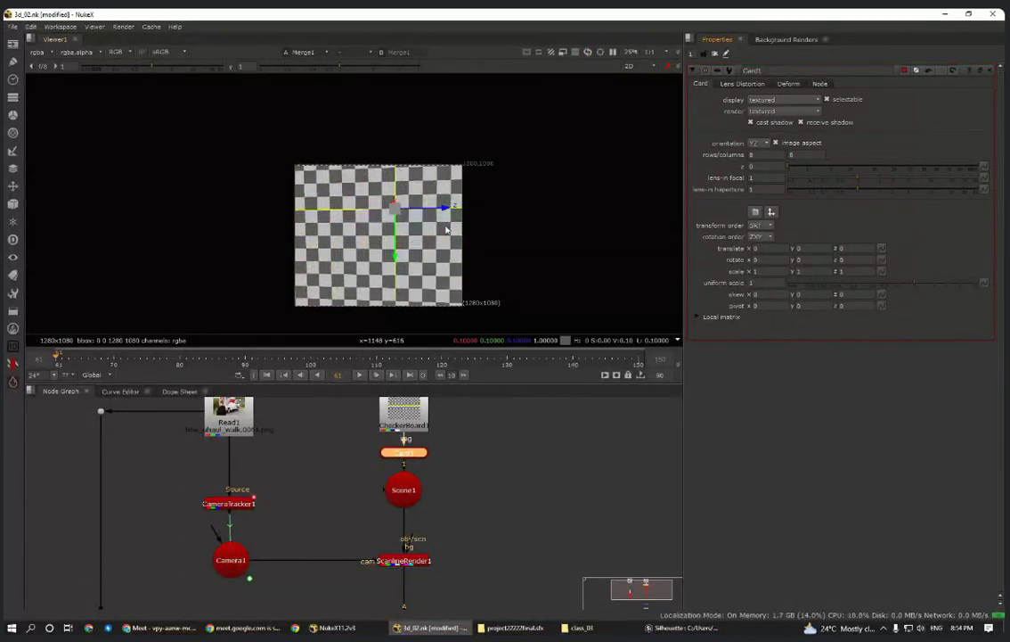
click(470, 488)
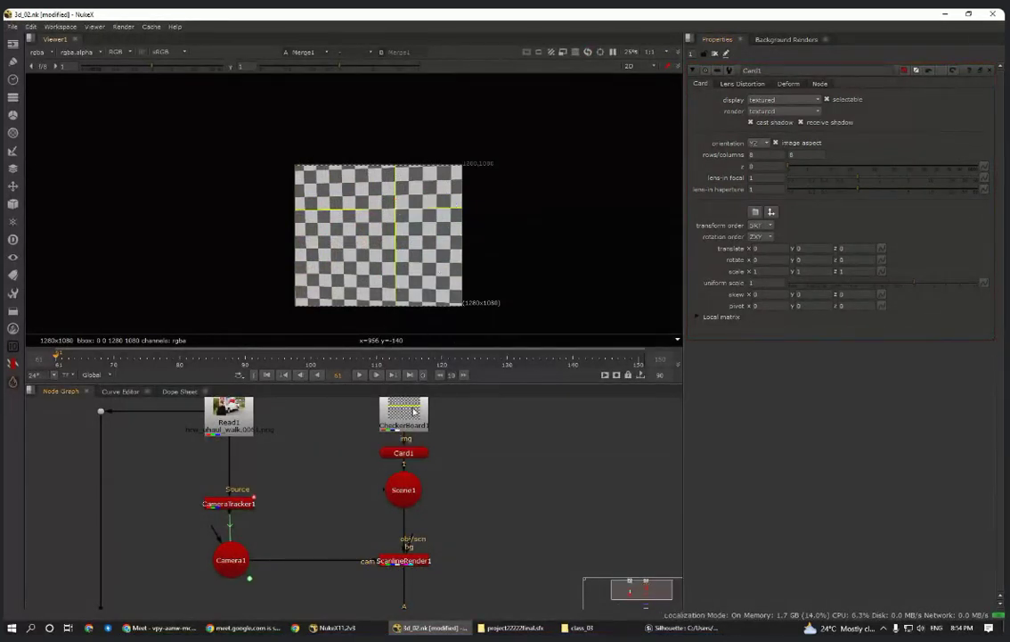
drag(415, 412, 414, 395)
click(450, 470)
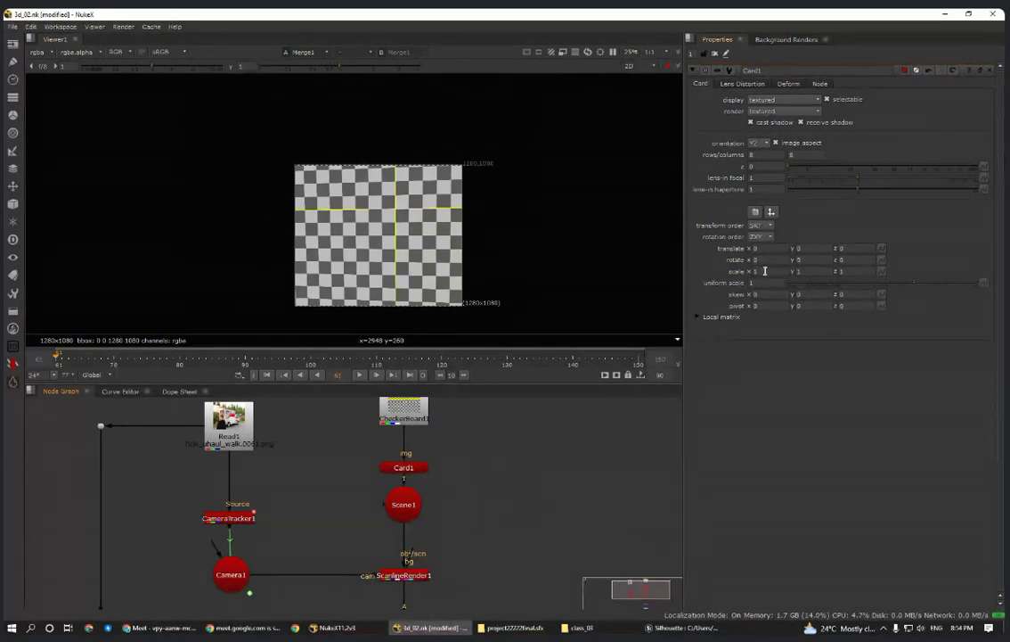
- Set Card1's scale to 0.1 in X and 0.4 in Y
click(760, 270)
text(.1)
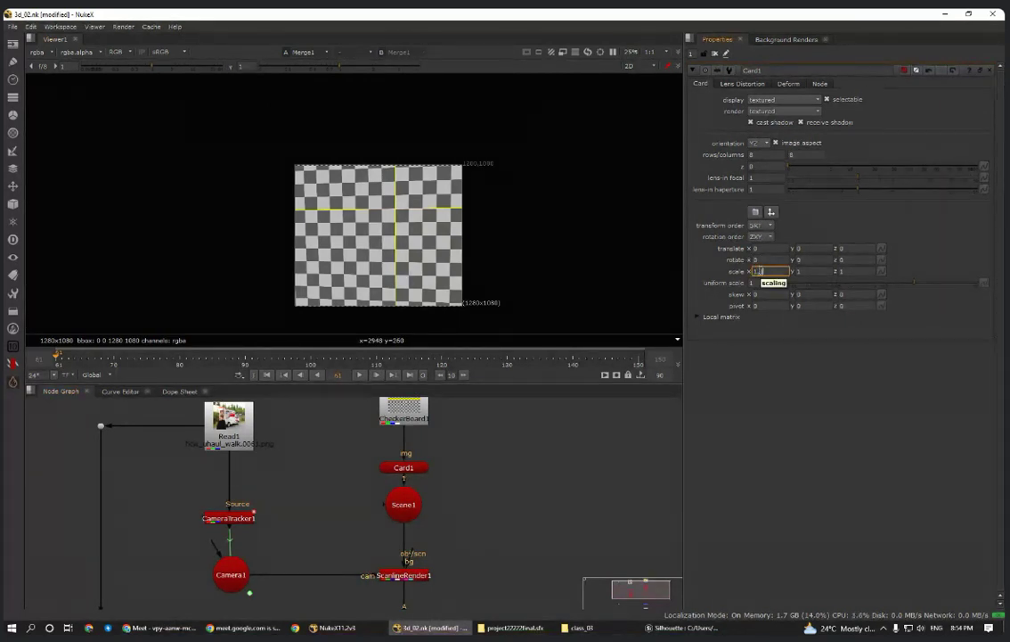
click(767, 399)
click(761, 271)
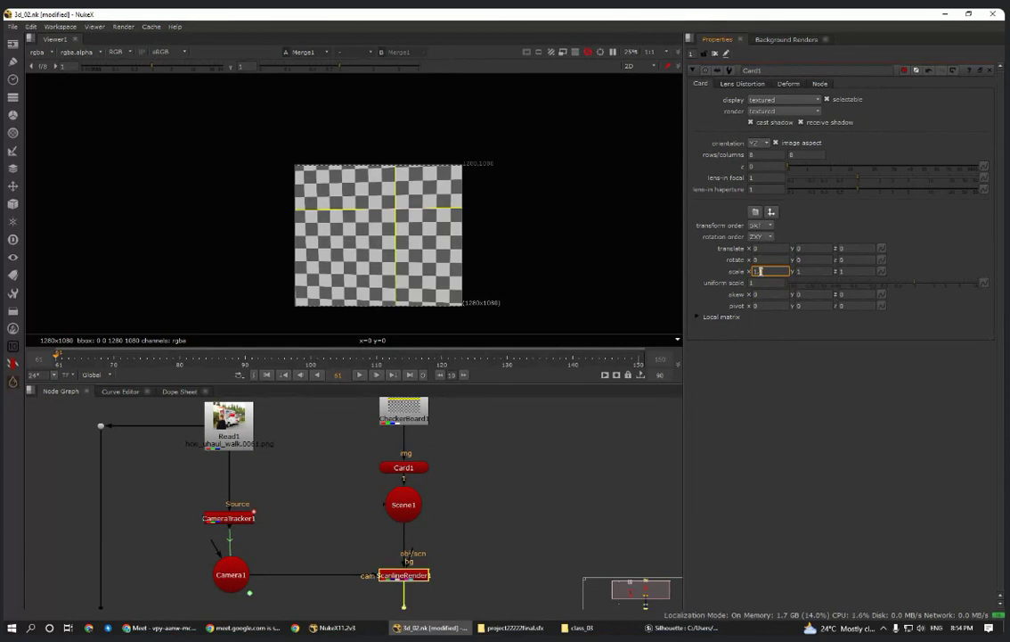
double_click(760, 271)
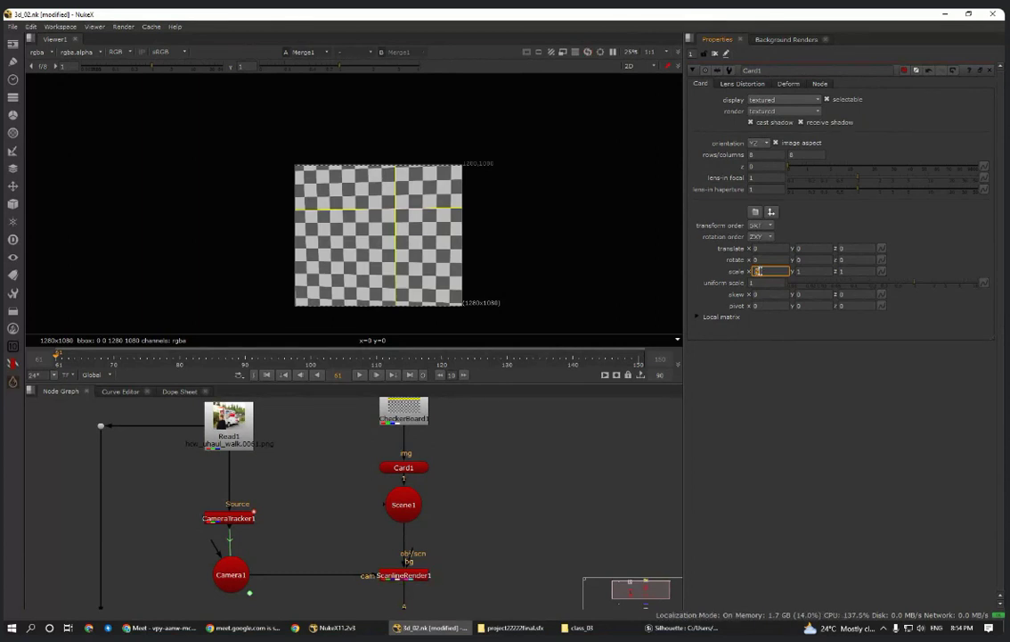
text(1)
click(803, 272)
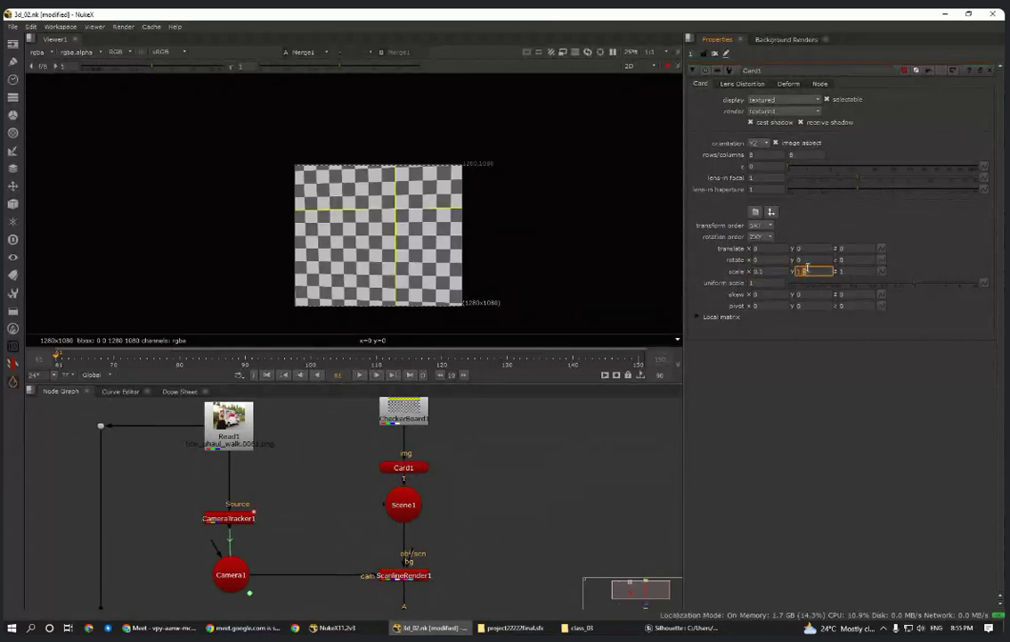
scroll(806, 269, up, 3)
key(Return)
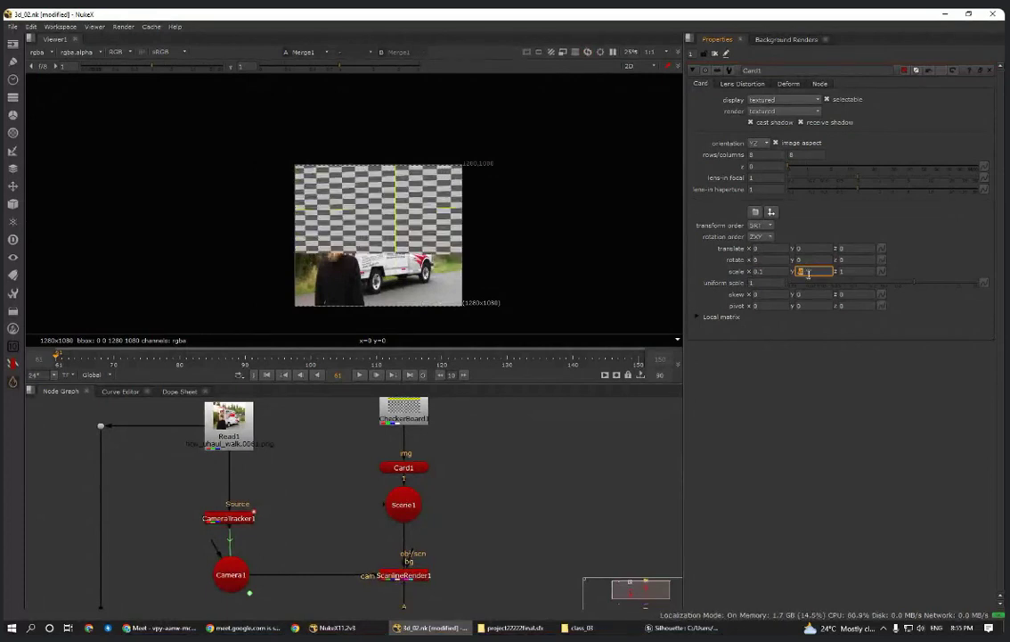
text(0.4)
- Reduce Card1's Z scale to 0.26 to narrow the checkerboard to about the truck side's width
click(845, 270)
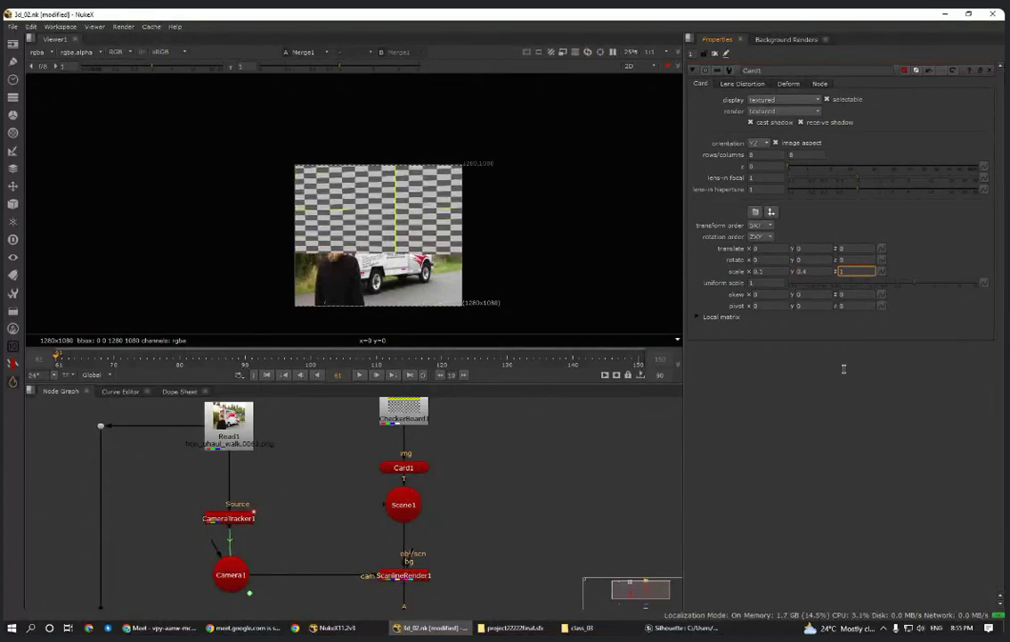
scroll(852, 269, up, 3)
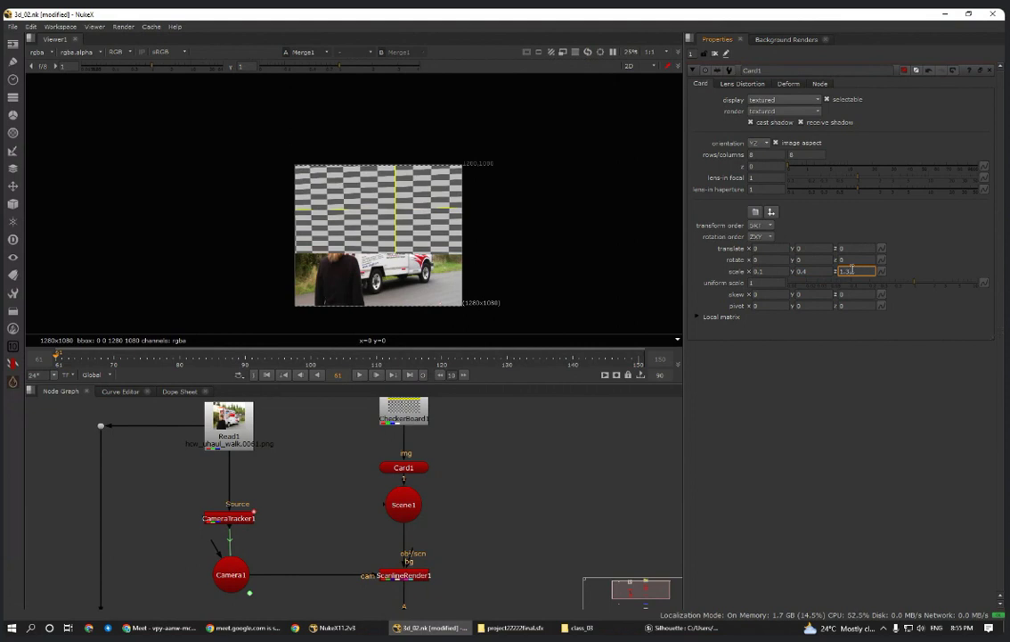
key(Down)
key(Down)
key(Down)
key(Down)
key(Down)
key(Down)
key(Down)
key(Down)
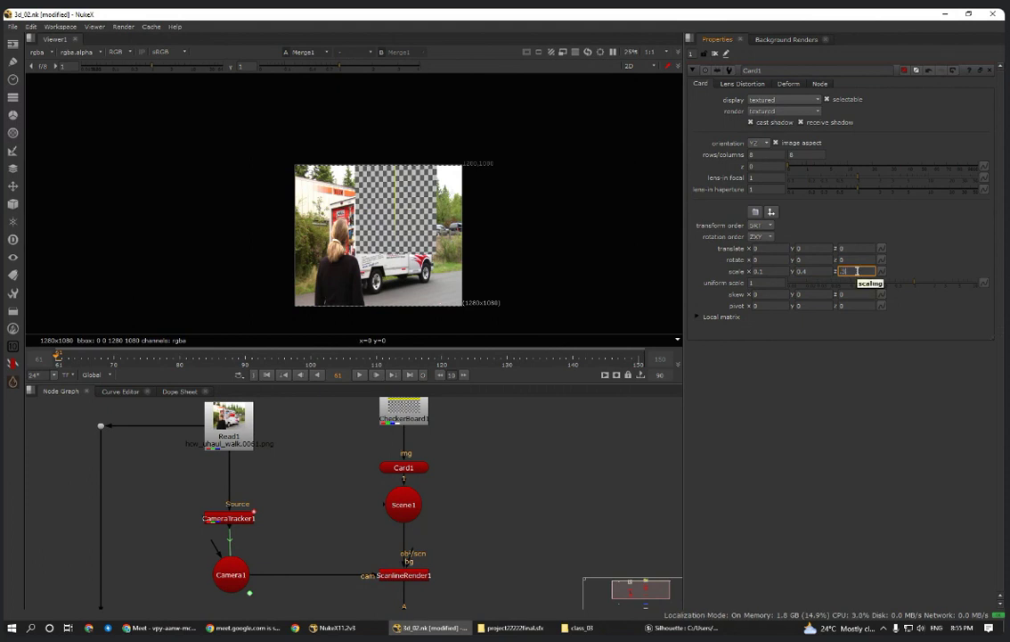
click(846, 271)
key(Down)
key(Down)
key(Down)
key(Down)
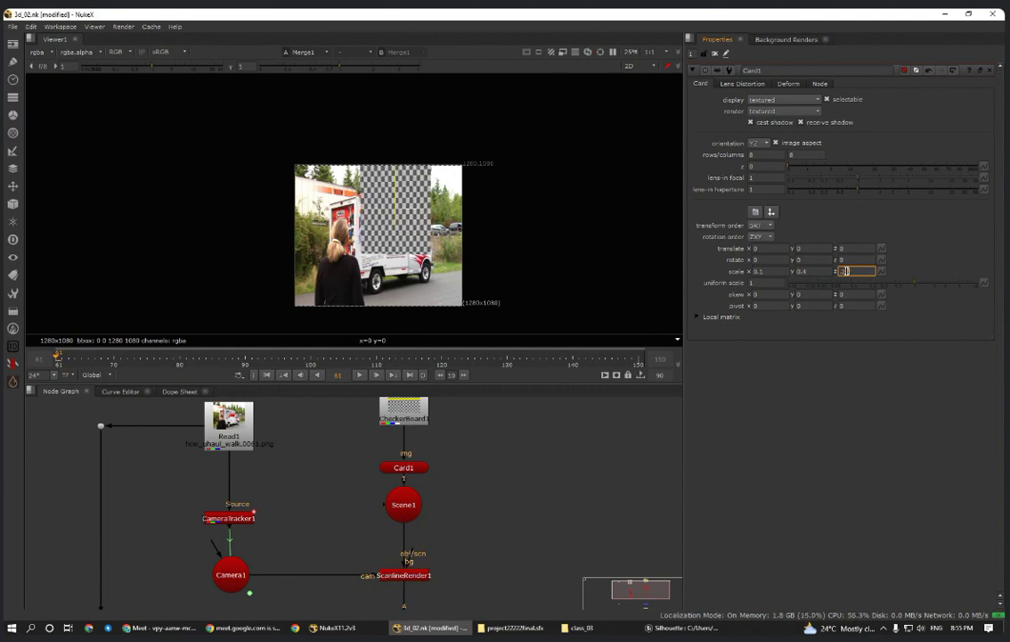
- Try an X translation of 0.3 on Card1 and return it to 0
scroll(415, 224, up, 2)
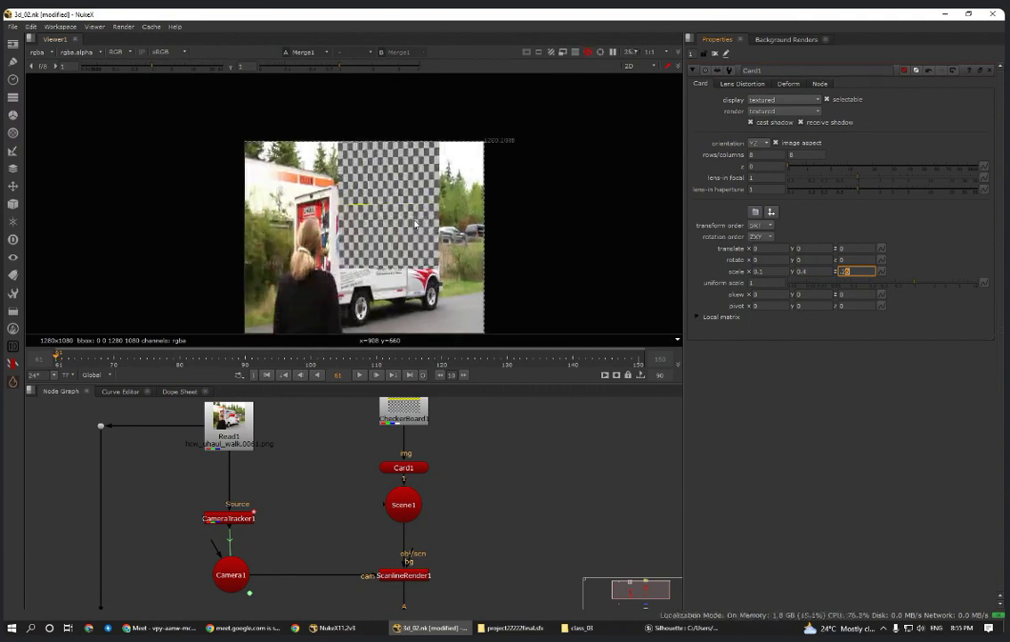
scroll(415, 223, up, 2)
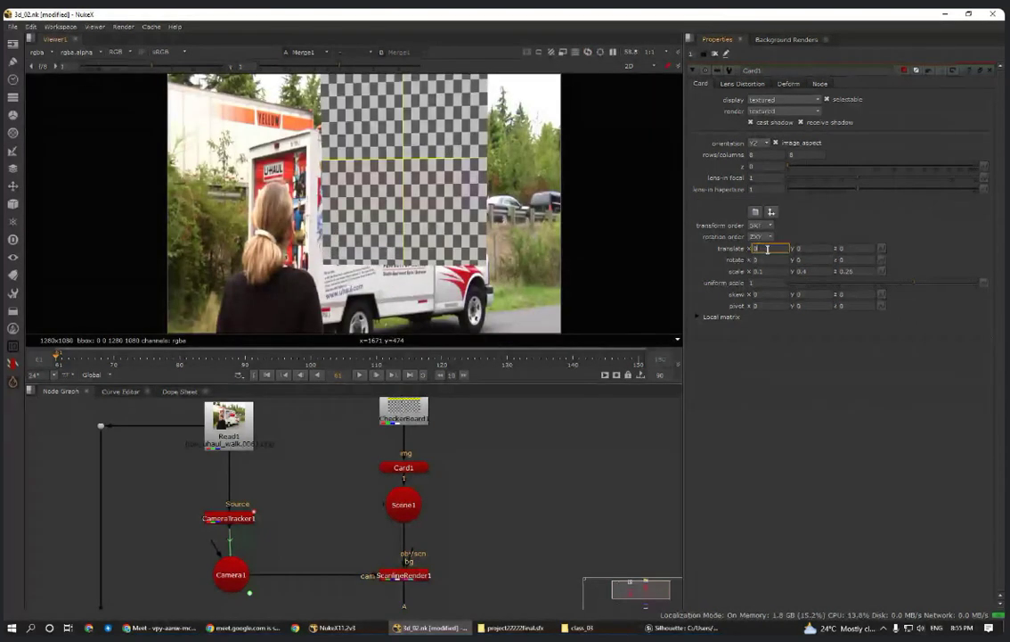
text(.3)
click(735, 392)
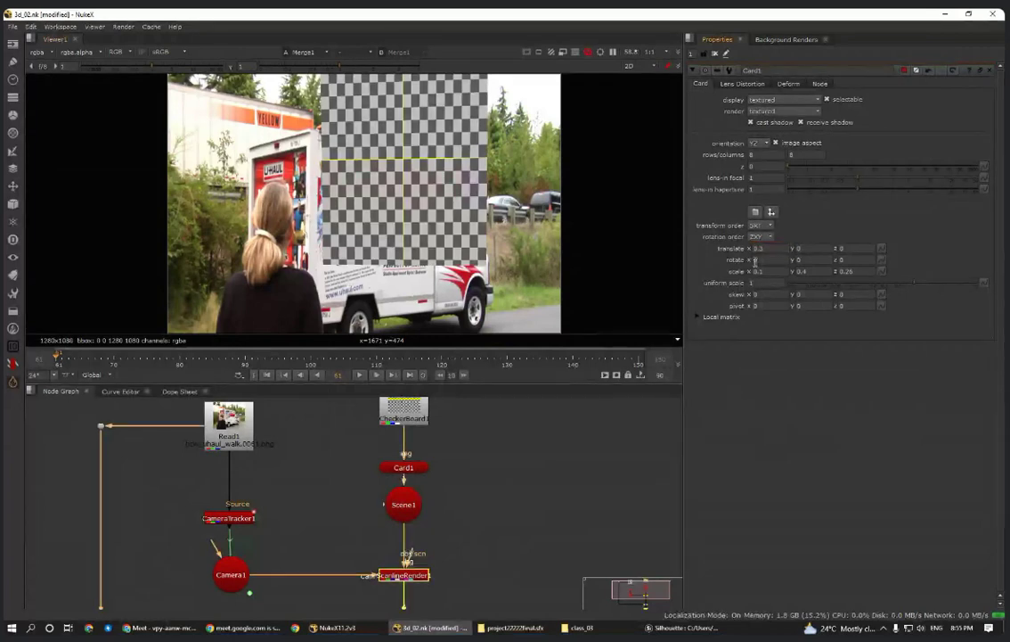
click(762, 248)
key(Down)
key(Down)
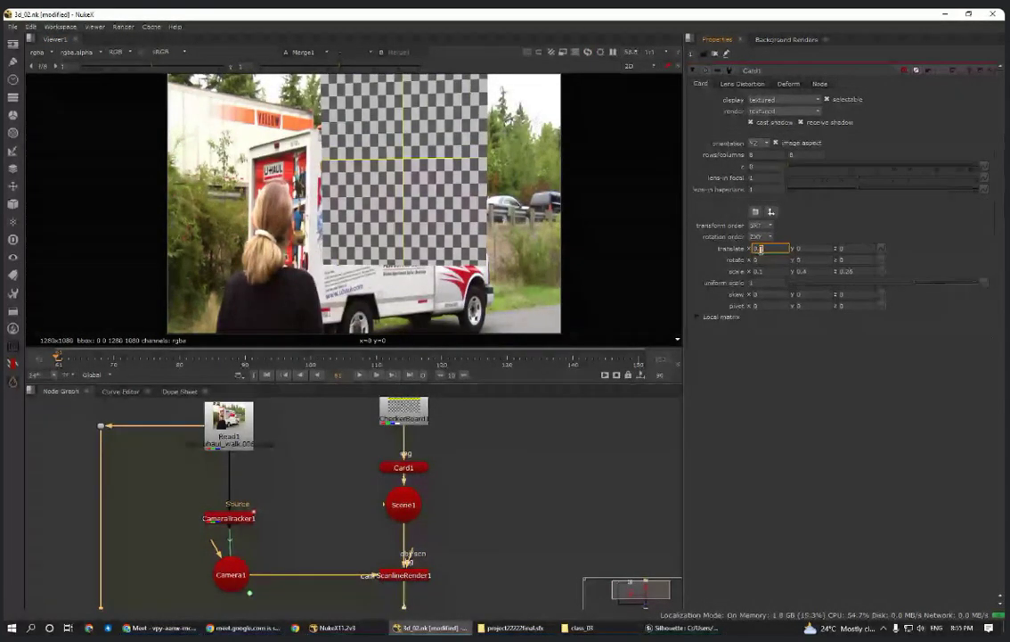
key(Tab)
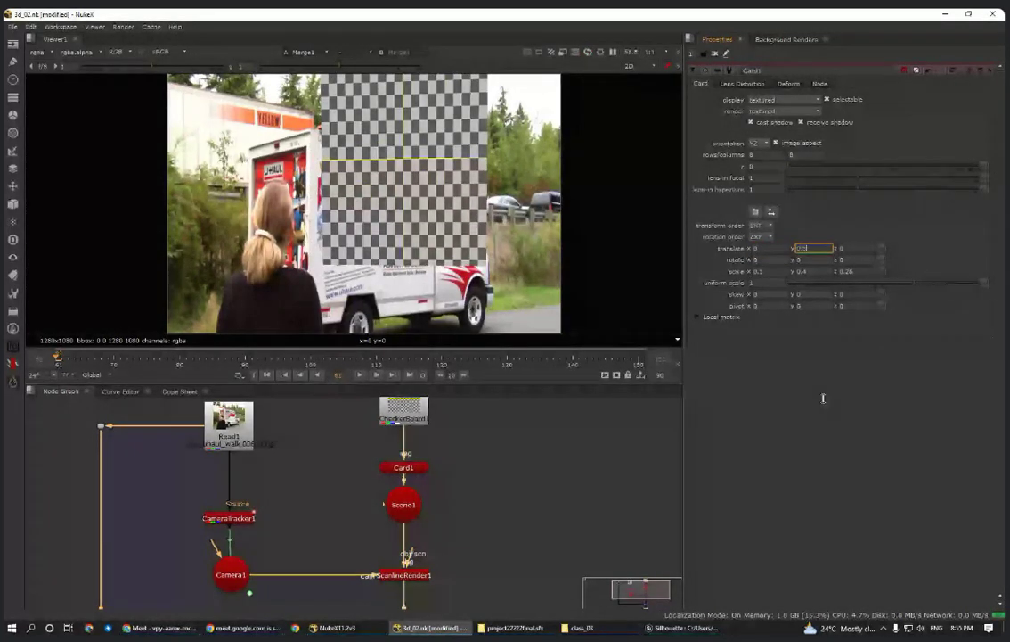
- Set Card1's Y translation to 0.14 to lower the checkerboard onto the truck's side
click(807, 248)
key(Down)
key(Down)
key(Down)
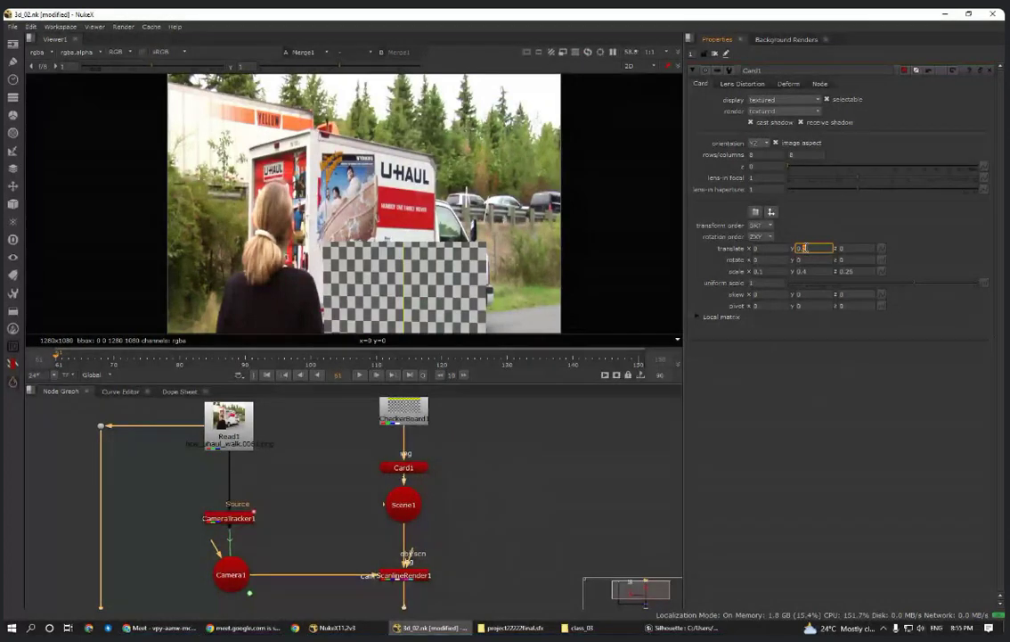
key(Up)
key(Up)
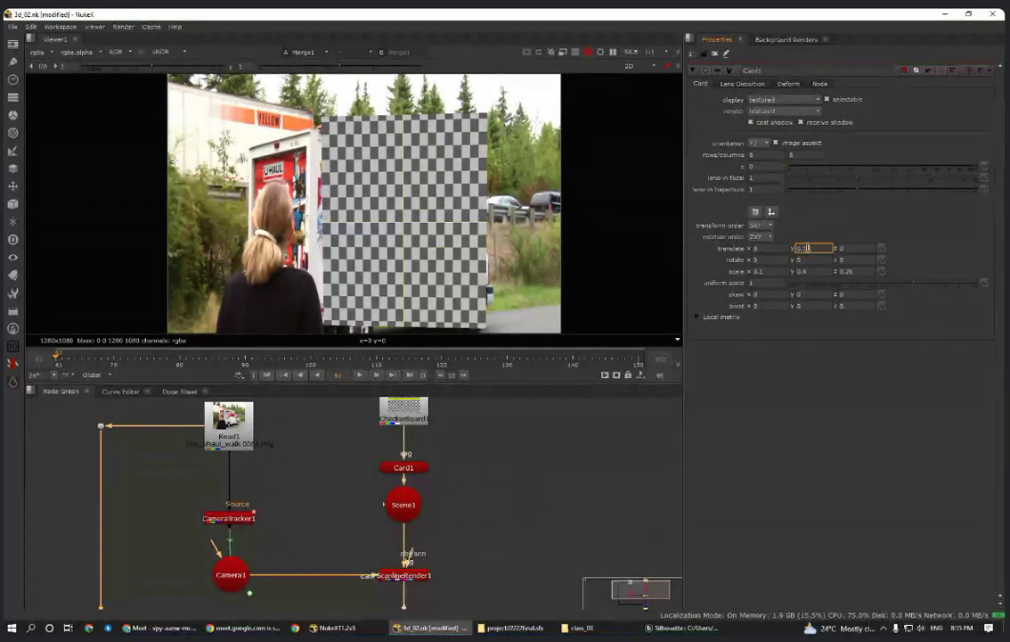
key(Down)
key(Down)
key(Down)
key(Down)
key(Down)
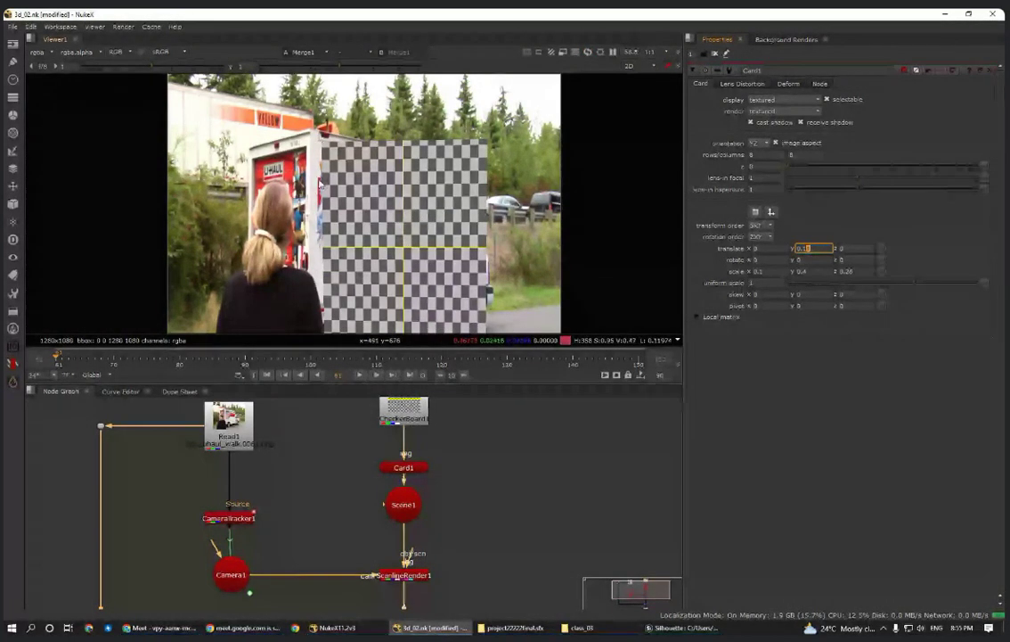
- Try a Z translation of 0.3 on Card1 and step it back to 0
click(851, 248)
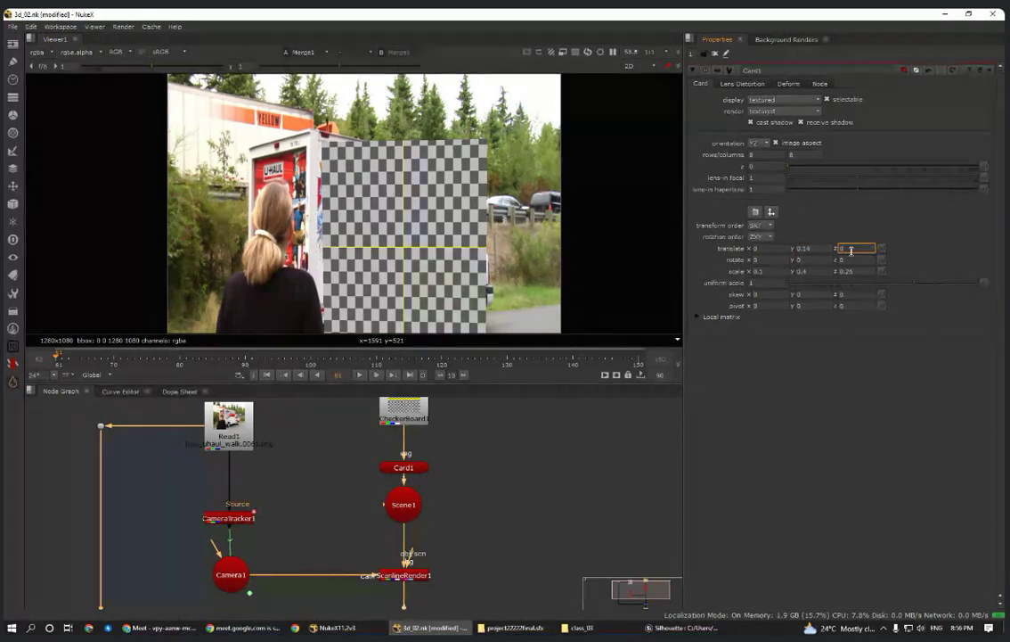
text(0.3)
key(Return)
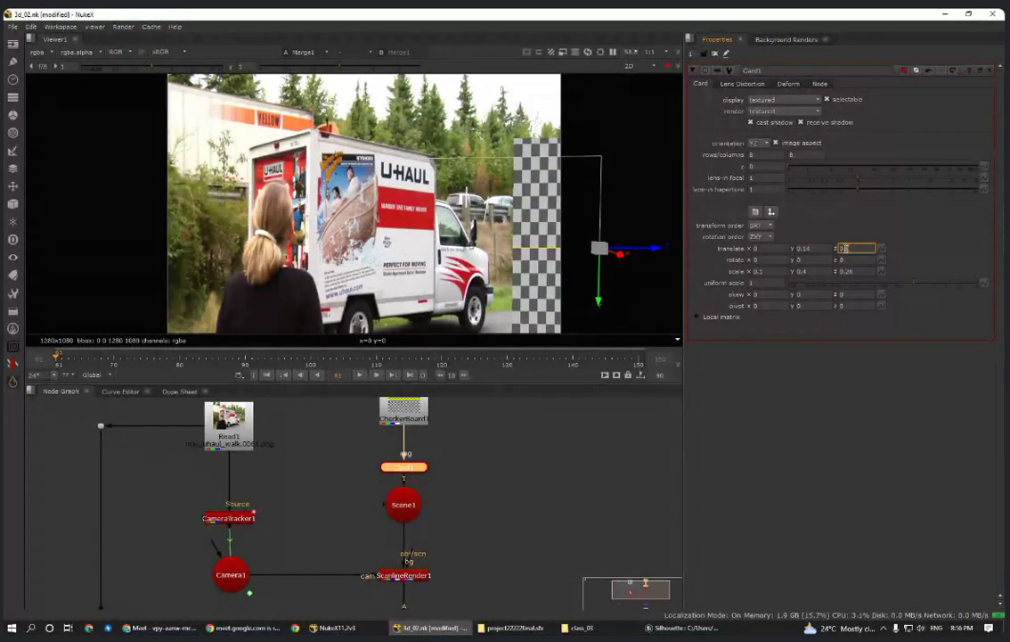
key(Down)
key(Down)
key(Down)
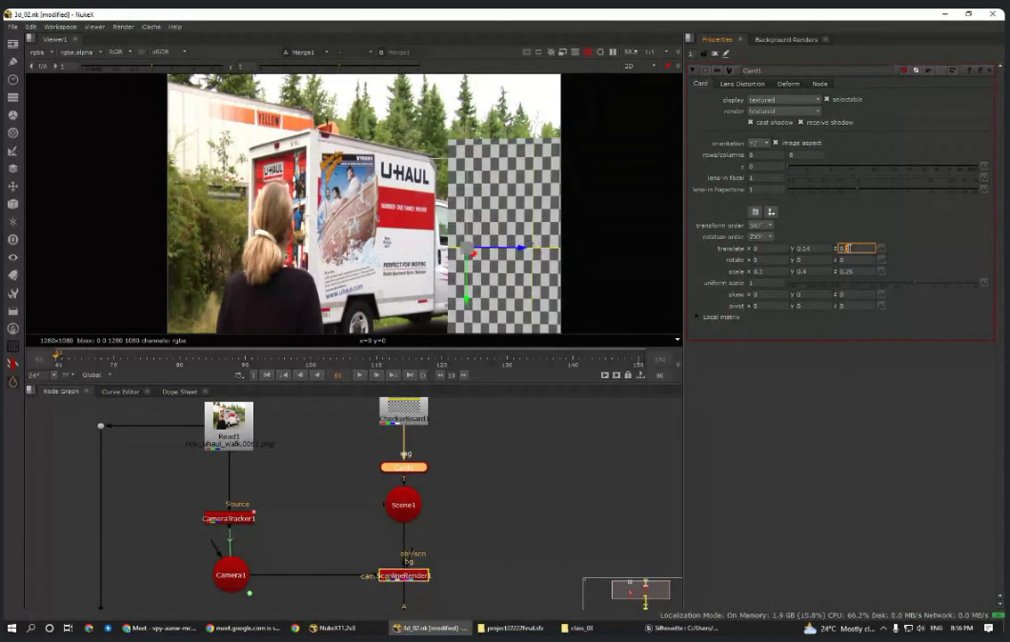
key(Down)
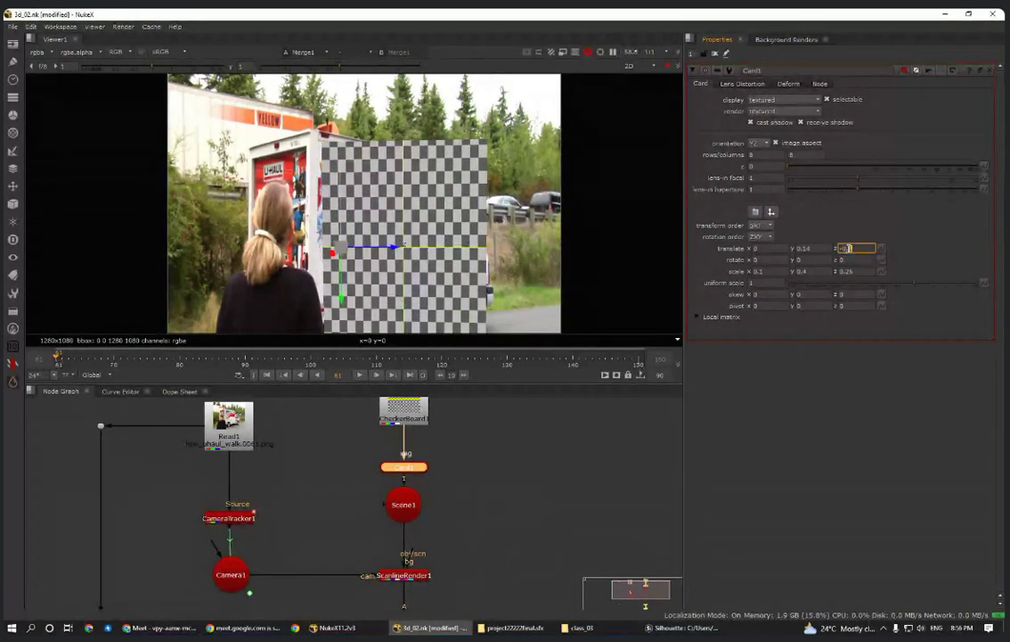
key(Up)
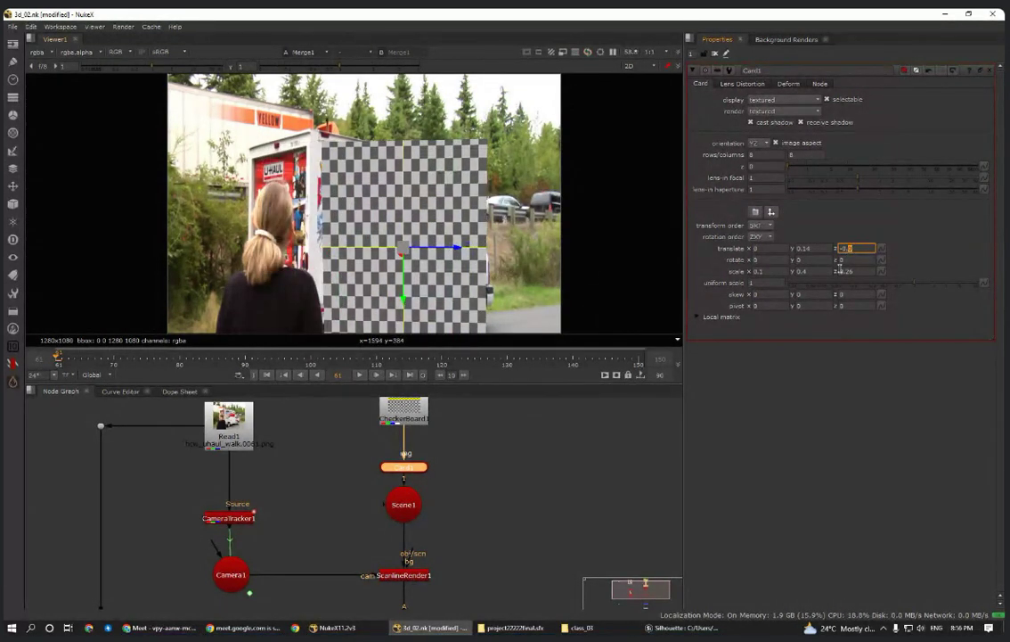
- Give Card1 a slight tilt by setting its X rotation to 0.2
click(772, 260)
text(.3)
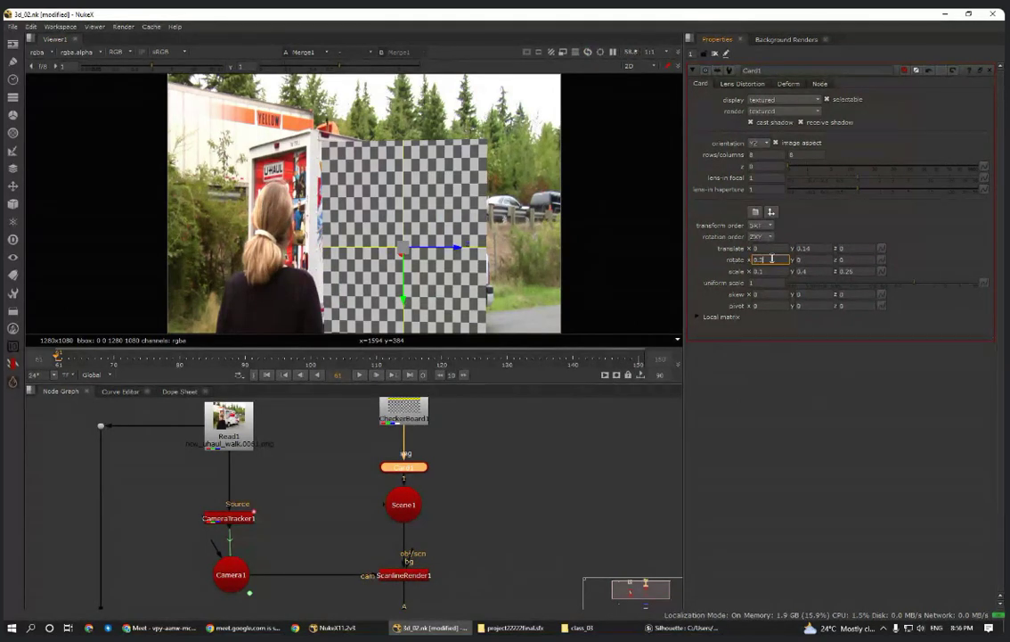
click(783, 409)
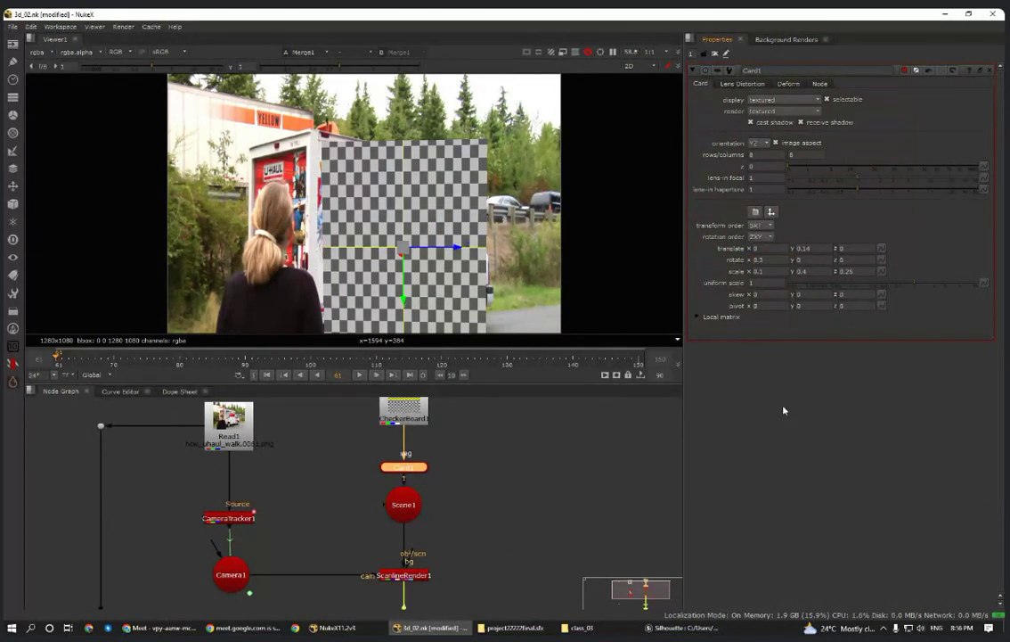
double_click(758, 259)
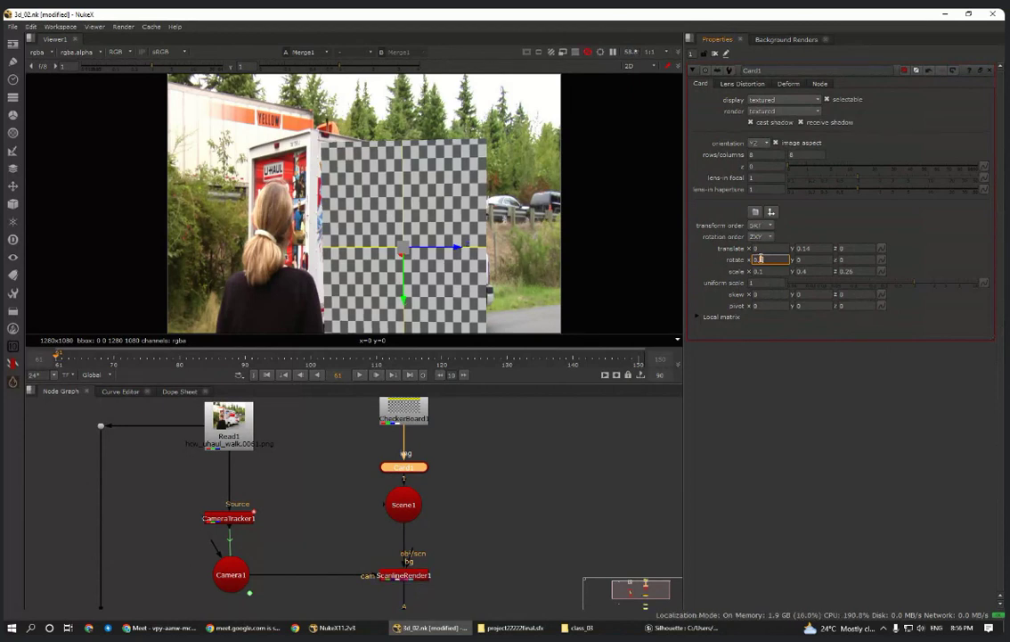
- Set Card1's Y rotation to -21 to turn the checkerboard toward the truck side's perspective
double_click(807, 259)
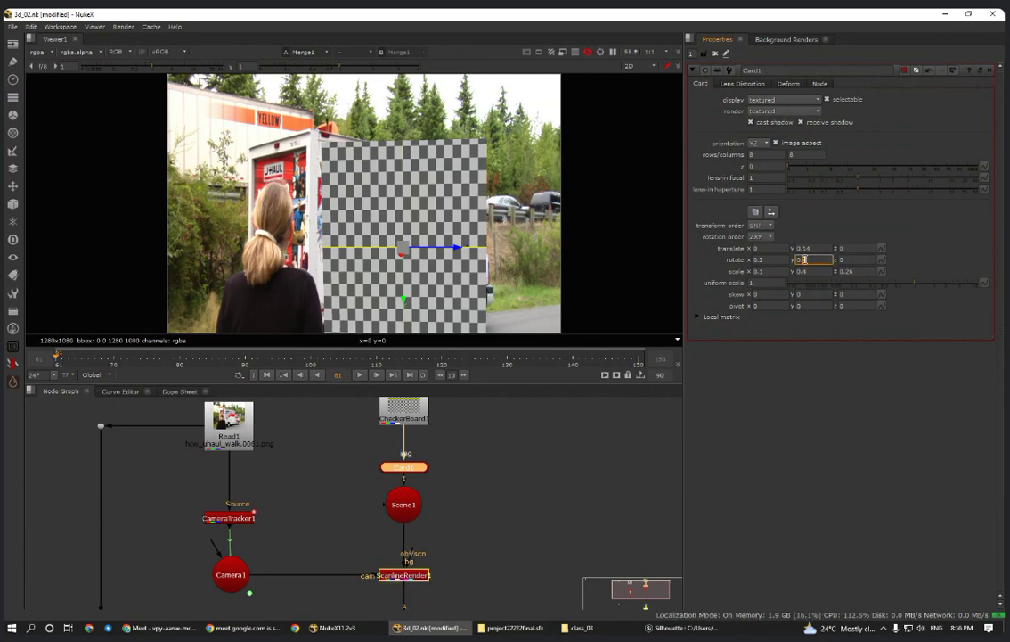
drag(805, 260, 800, 260)
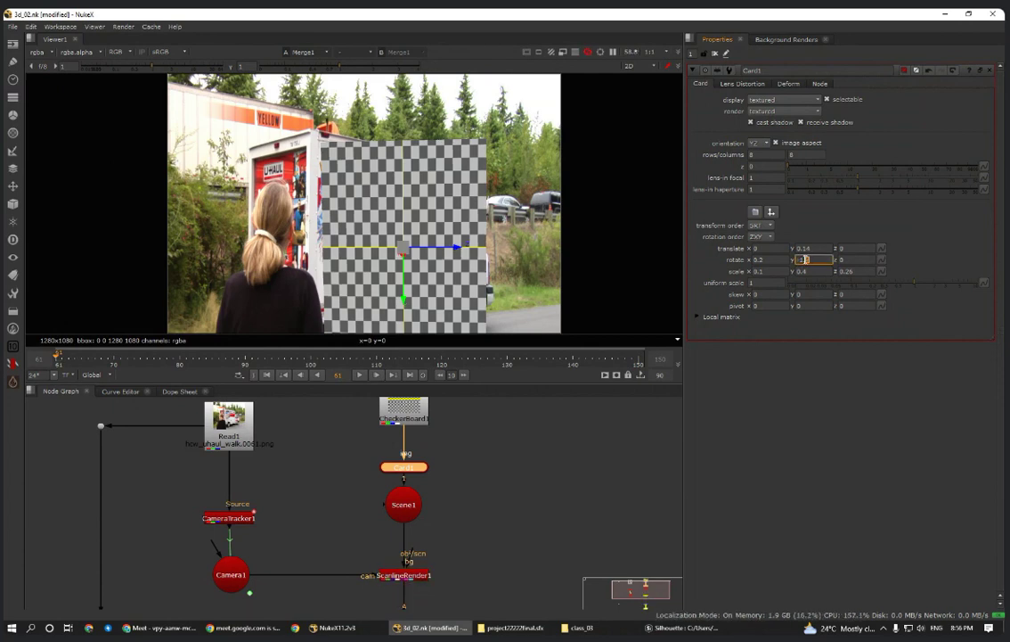
text(0)
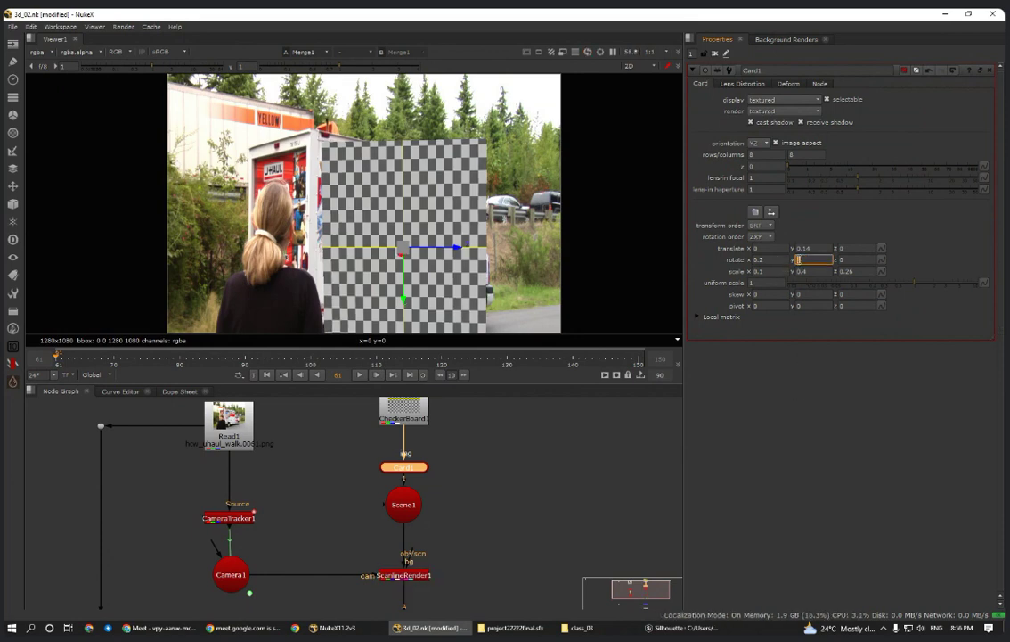
key(Down)
key(Down)
key(Down)
key(Down)
key(Down)
key(Down)
key(Down)
key(Down)
key(Down)
key(Down)
key(Down)
key(Down)
key(Down)
key(Down)
key(Down)
key(Down)
key(Down)
key(Down)
key(Down)
key(Down)
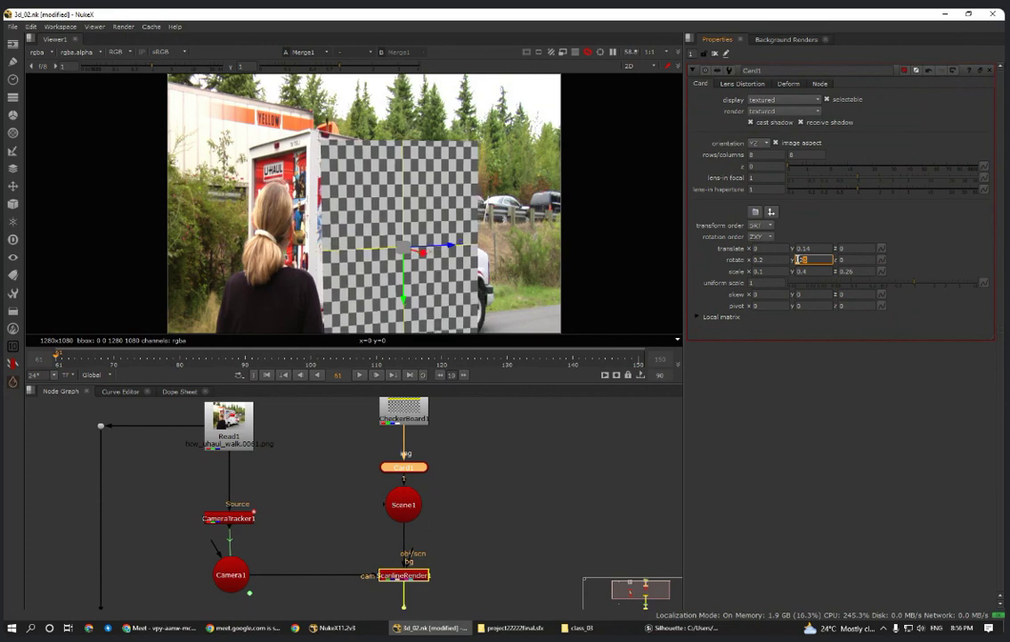
scroll(797, 260, up, 2)
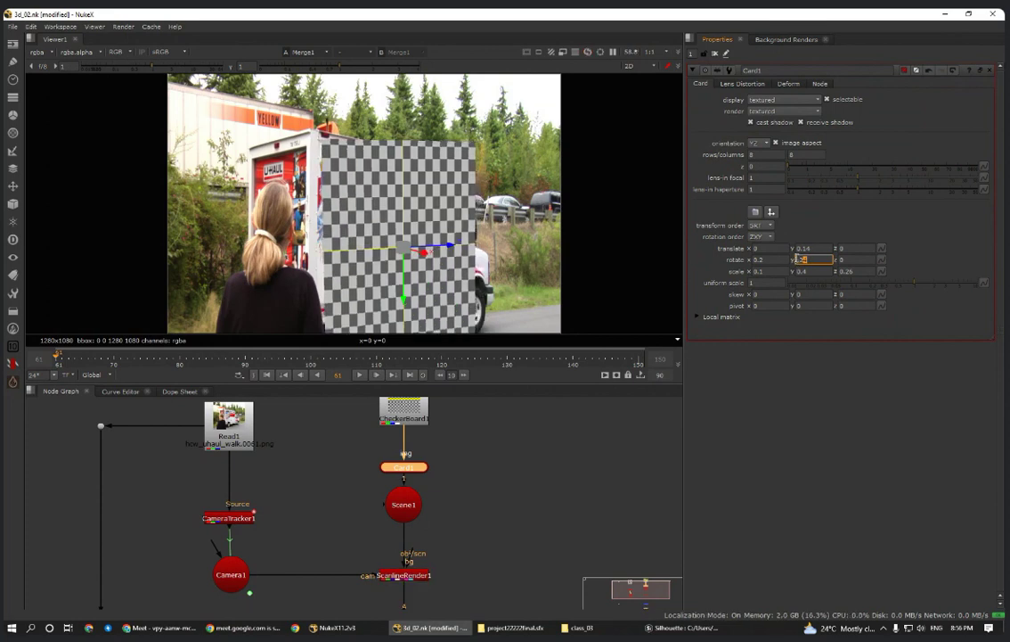
scroll(800, 259, up, 5)
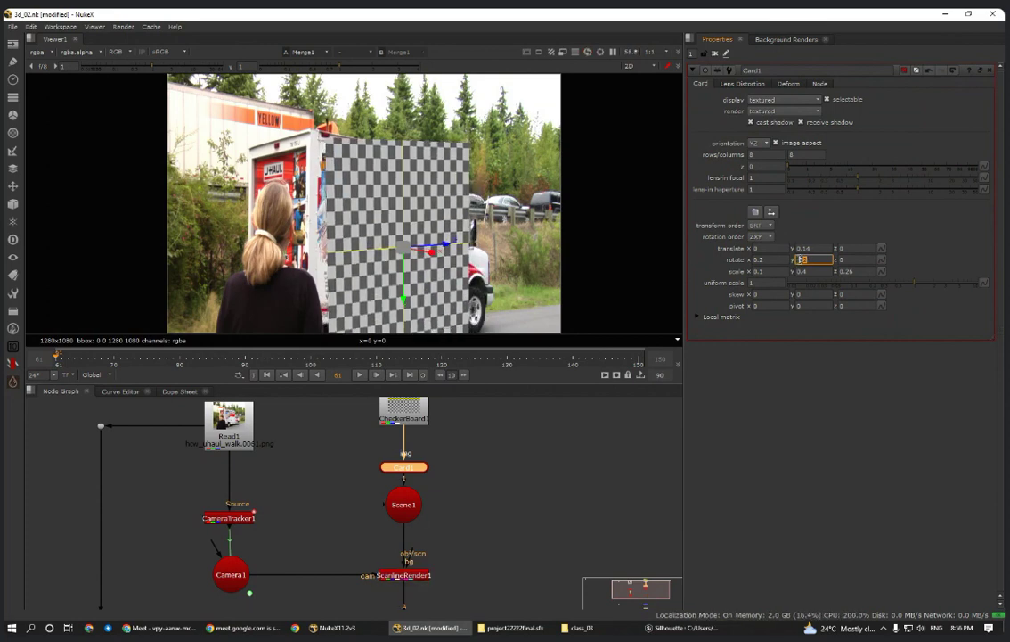
scroll(799, 259, down, 4)
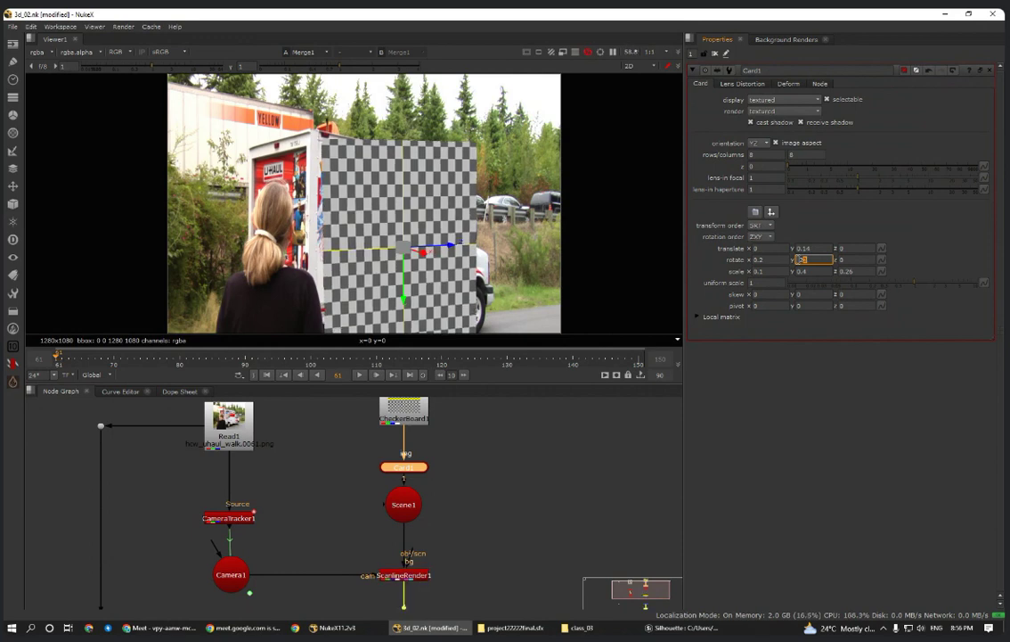
scroll(799, 260, down, 1)
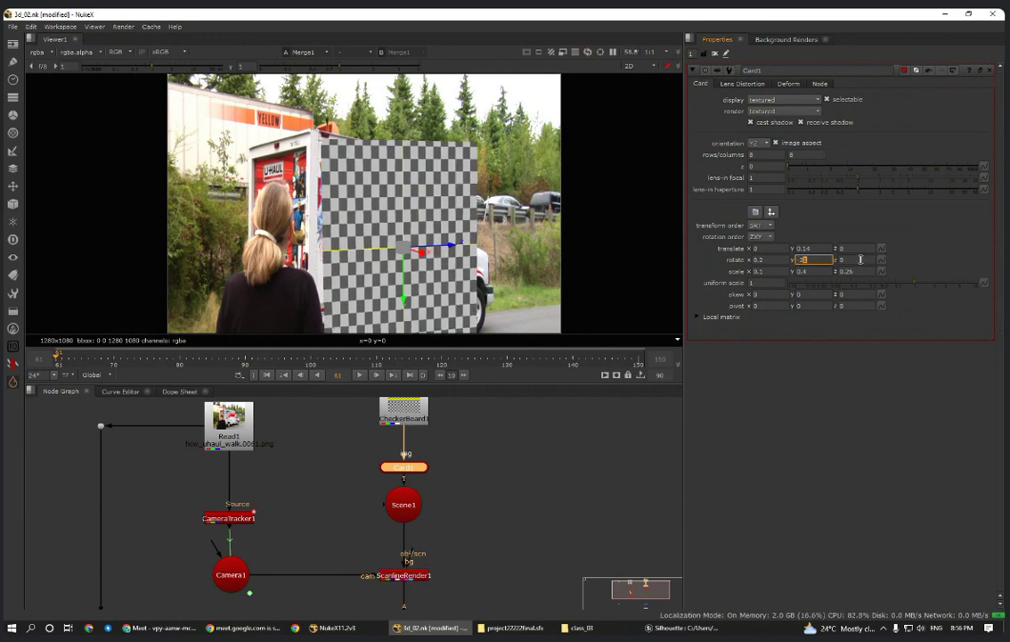
- Set Card1's Z rotation to -0.6
click(848, 260)
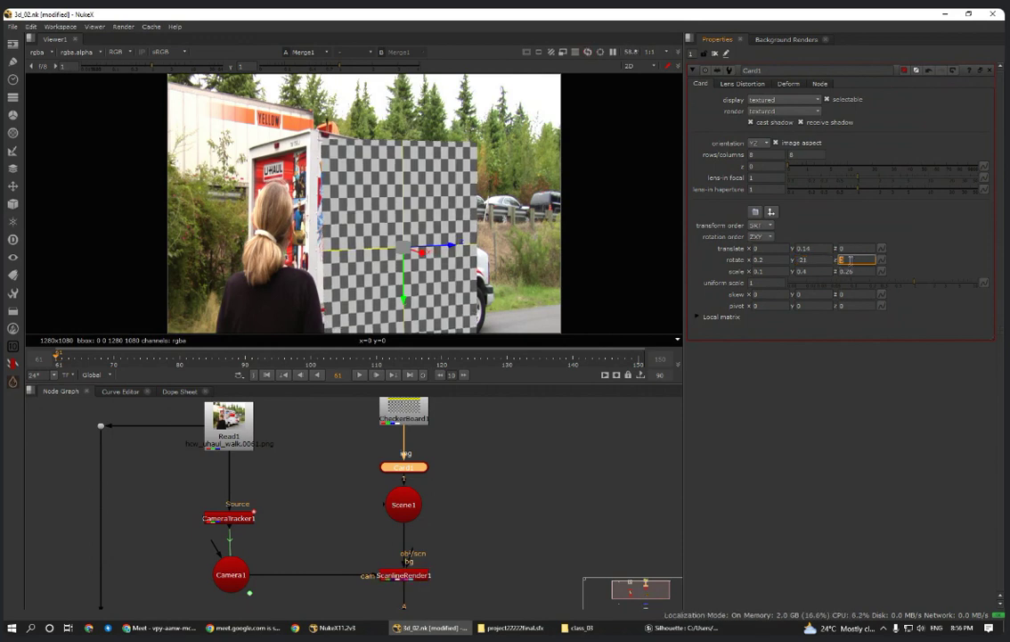
click(817, 398)
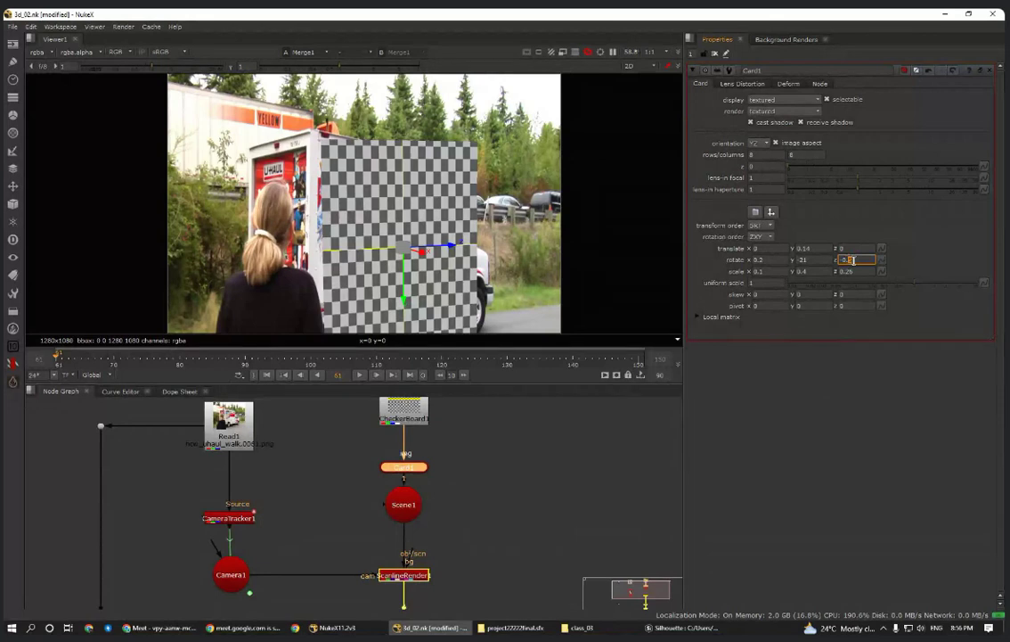
click(779, 377)
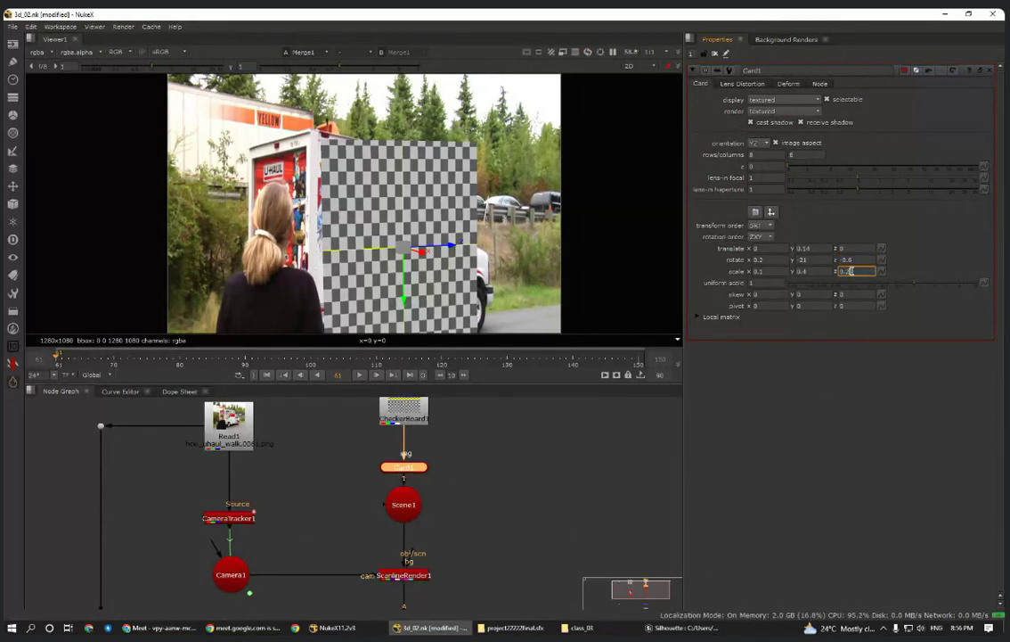
- Reduce Card1's Z scale to 0.23 to narrow the checkerboard
key(Down)
key(Down)
key(Down)
key(Down)
key(Down)
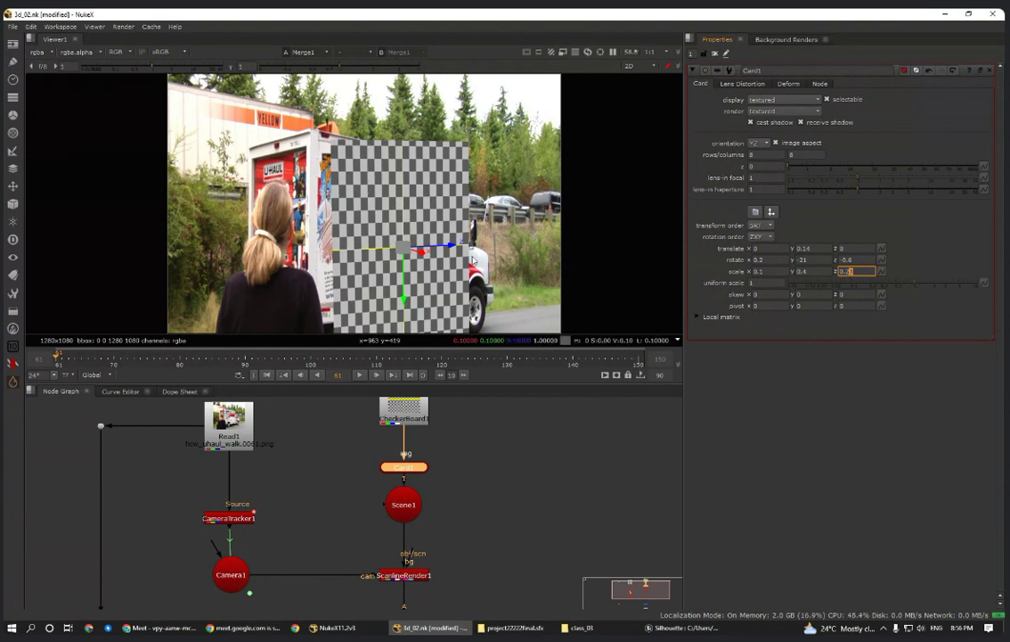
- Slide Card1 back along its Z axis to about -0.019 so it meets the truck side's rear edge
scroll(432, 245, up, 2)
drag(440, 245, 422, 244)
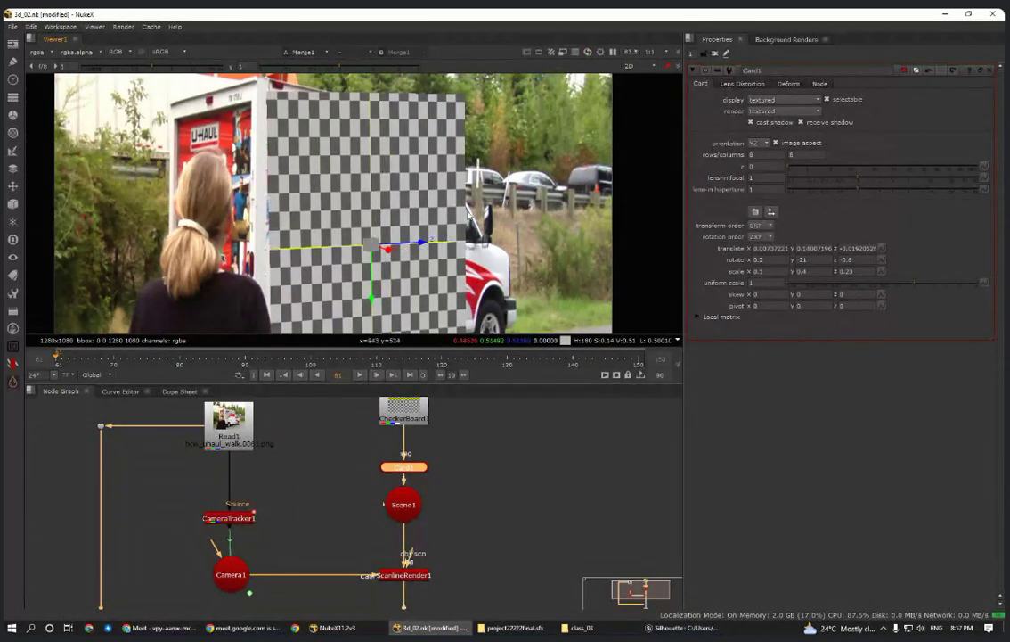
scroll(448, 209, down, 2)
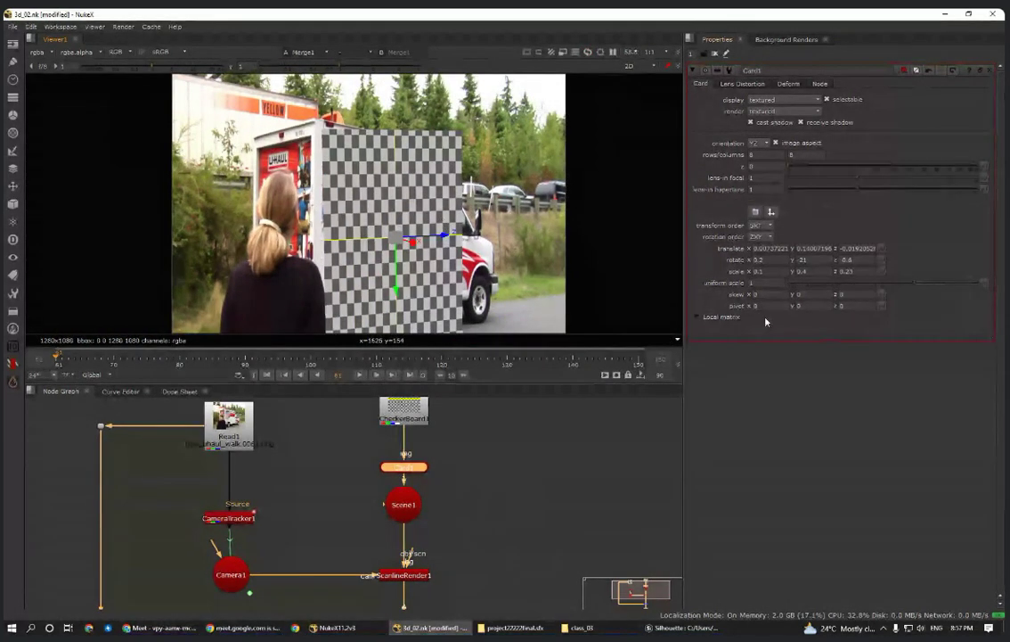
- Reduce Card1's Y scale to 0.25 and raise the card along its Y axis to a Y translation of about 0.099
click(812, 270)
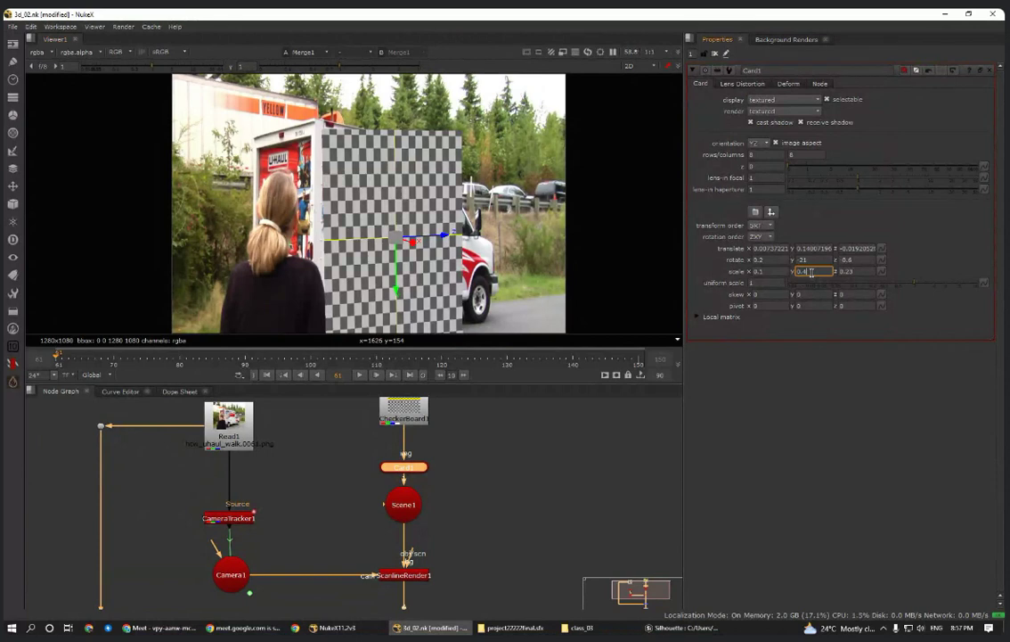
key(Return)
click(811, 270)
key(Down)
key(Down)
key(Down)
key(Down)
key(Down)
key(Down)
key(Down)
key(Down)
key(Down)
key(Down)
key(Down)
key(Down)
key(Down)
key(Down)
key(Down)
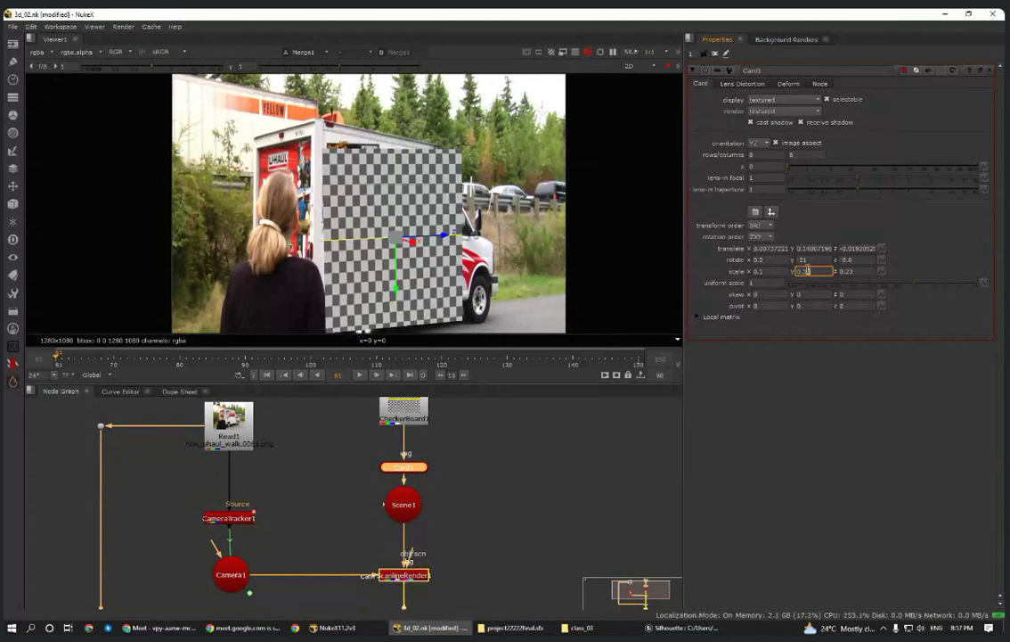
scroll(807, 270, down, 2)
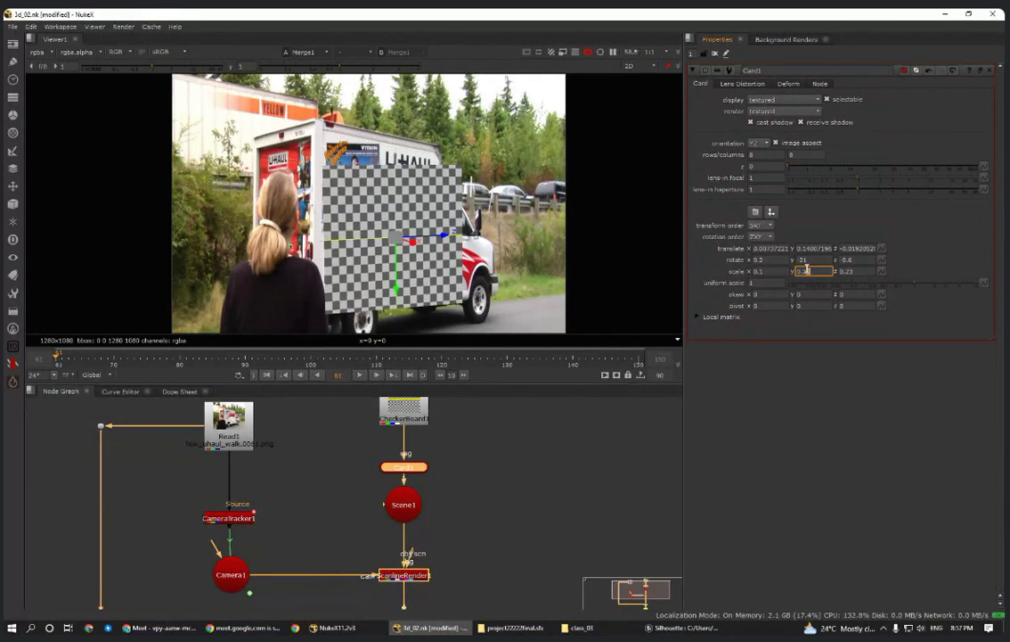
drag(397, 292, 395, 262)
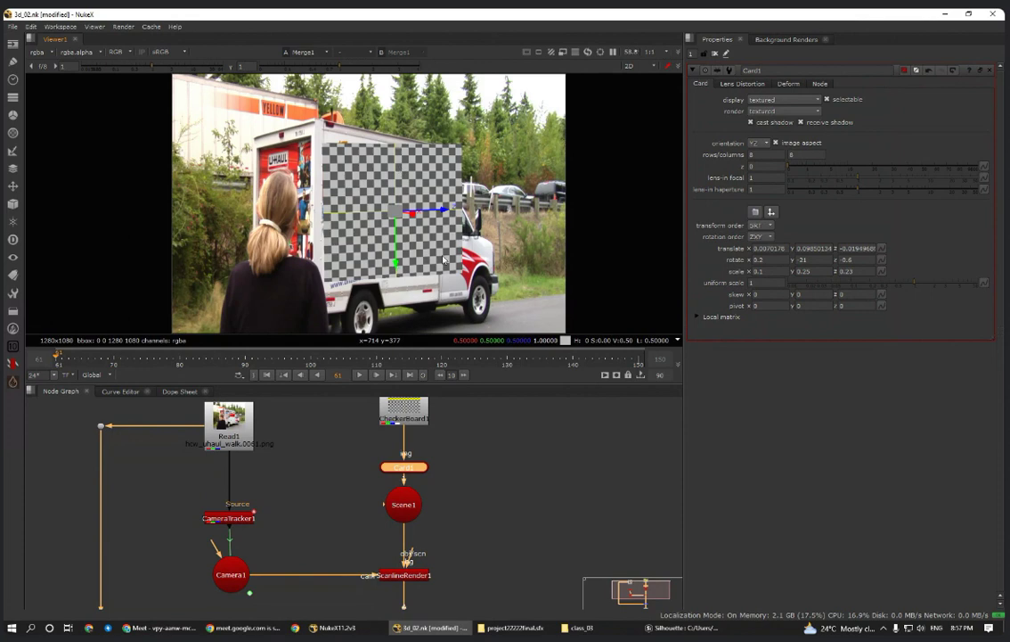
- Set Card1's Y rotation to -22 and its Z rotation to -1.1
click(813, 259)
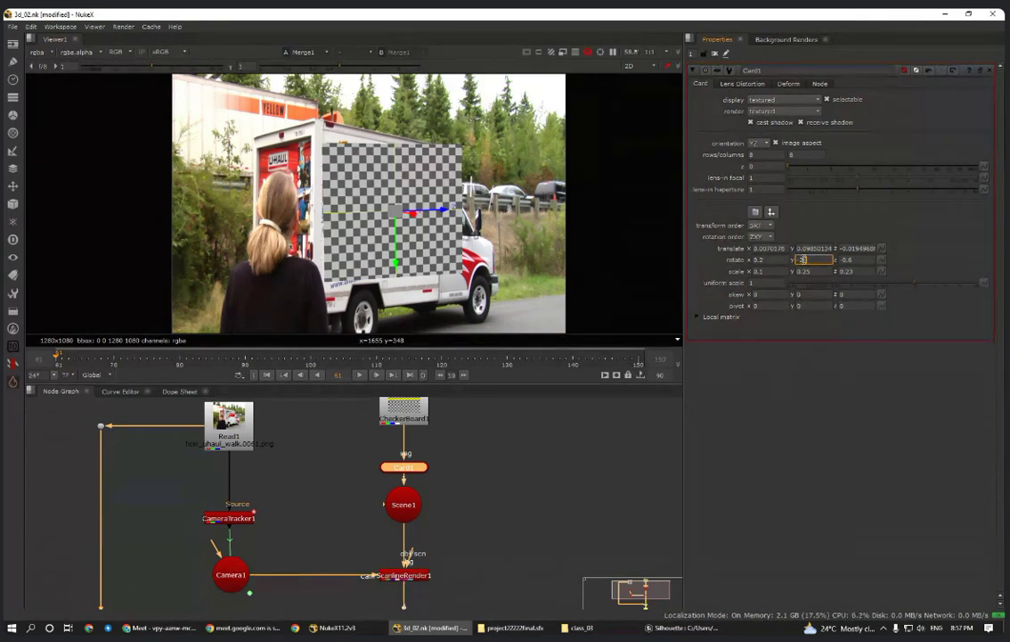
text(-22)
click(853, 259)
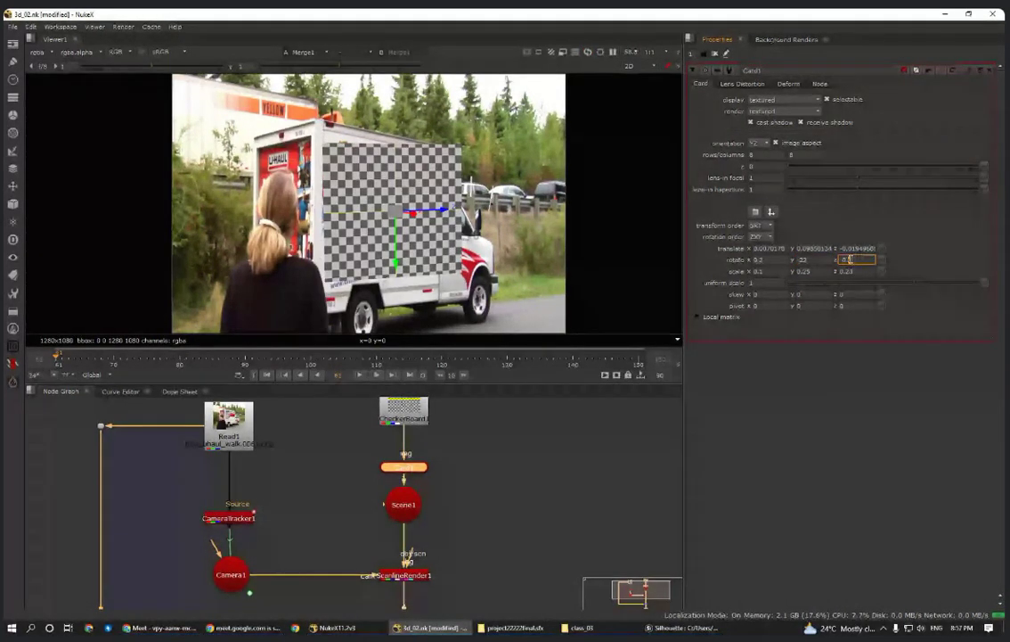
text(-1)
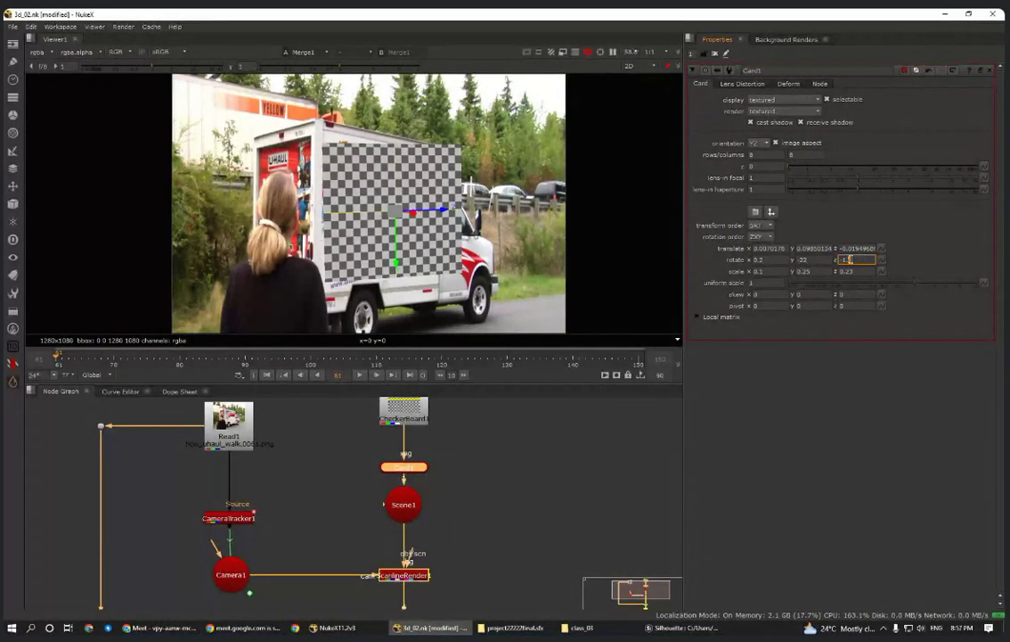
text(.1)
- Lower Card1's X rotation to -2.7 so the checkerboard follows the truck side's perspective
click(768, 259)
key(Down)
key(Down)
key(Down)
key(Down)
key(Down)
key(Down)
key(Down)
key(Down)
key(Down)
key(Down)
key(Down)
key(Down)
key(Down)
key(Down)
key(Down)
key(Down)
key(Down)
key(Down)
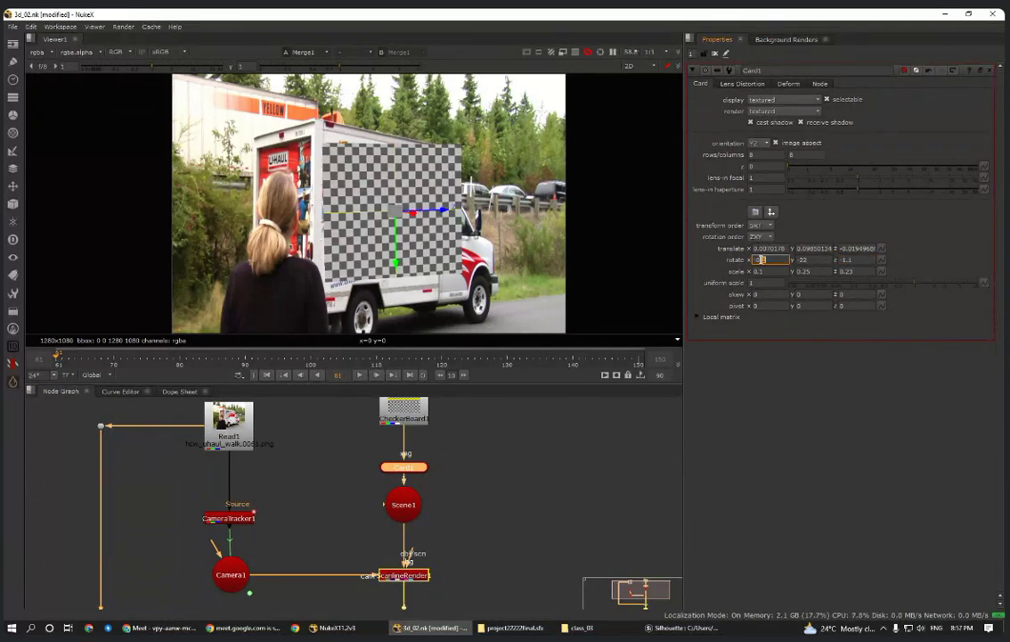
key(Down)
key(Down)
key(Down)
key(Down)
key(Down)
key(Down)
key(Down)
key(Down)
key(Down)
key(Down)
key(Down)
key(Down)
key(Down)
key(Down)
key(Down)
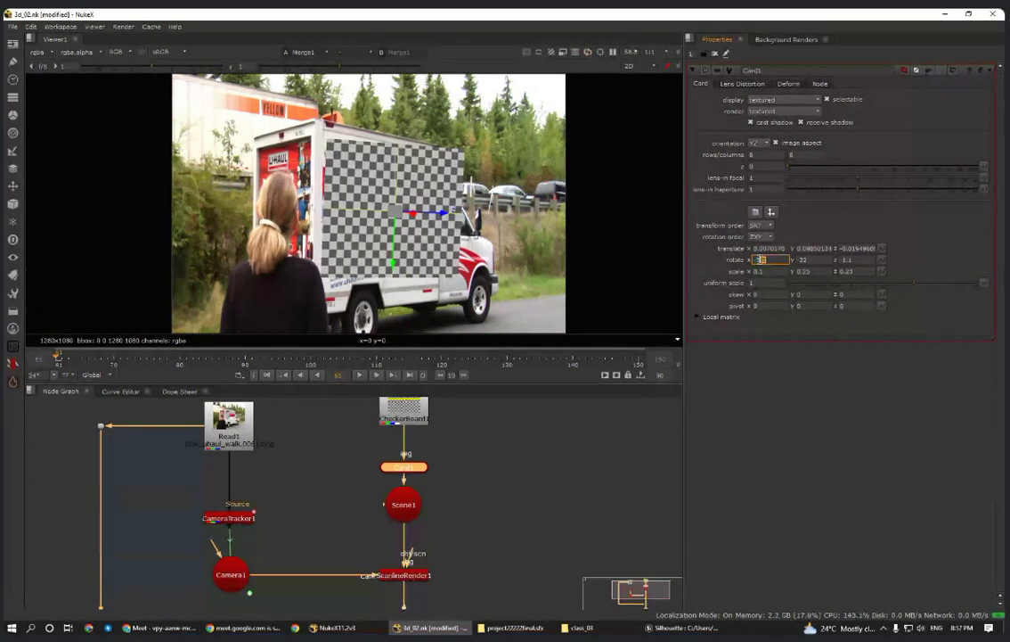
key(Up)
key(Up)
key(Up)
key(Up)
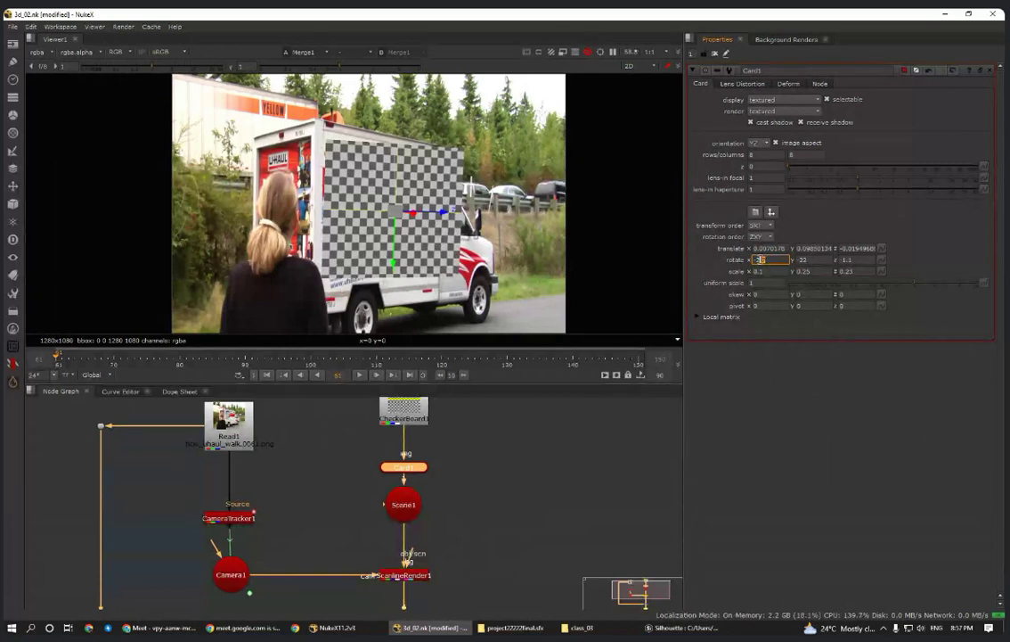
key(Down)
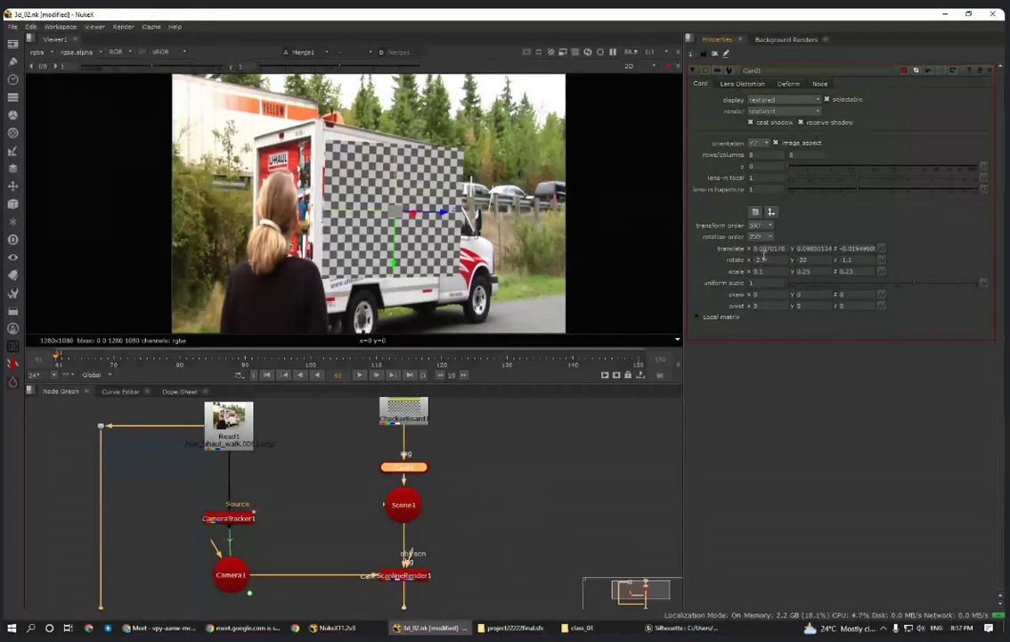
key(Up)
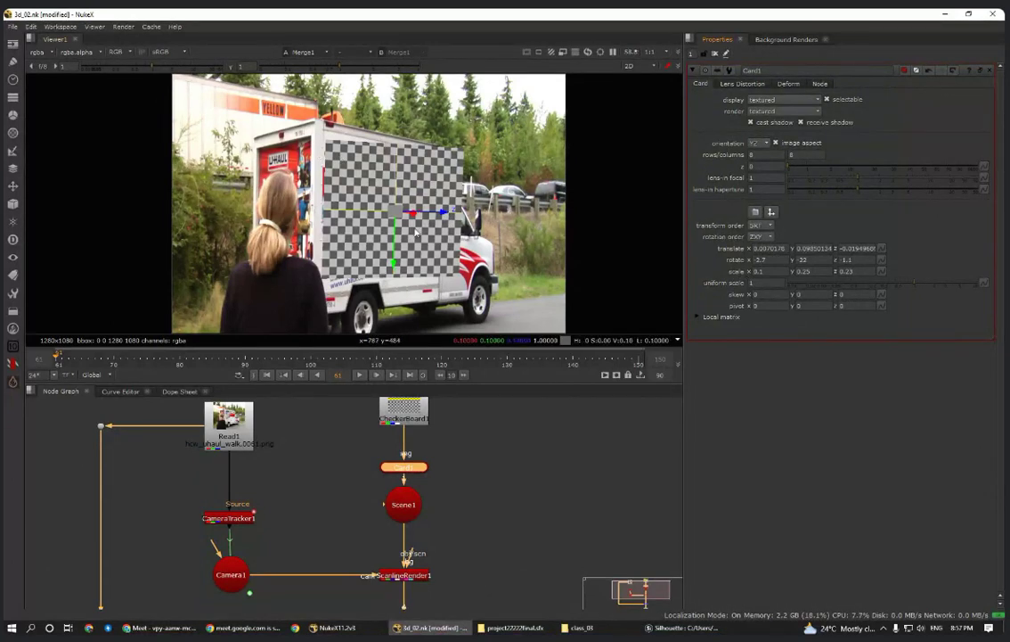
- Lower Card1's X translation to about -0.007
scroll(415, 231, up, 2)
middle_drag(415, 232, 427, 216)
scroll(426, 216, down, 2)
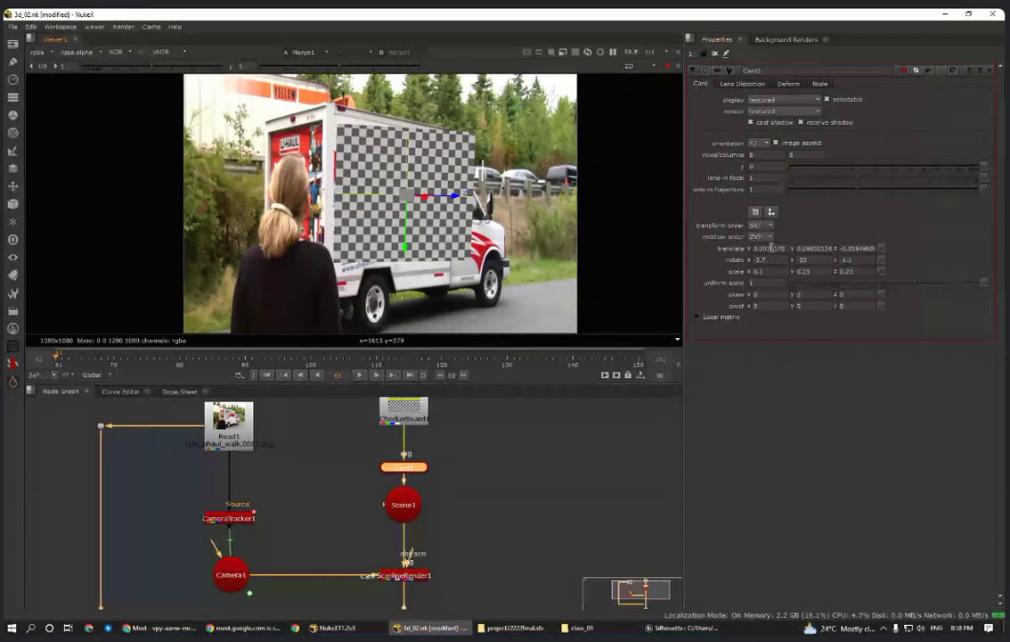
click(768, 248)
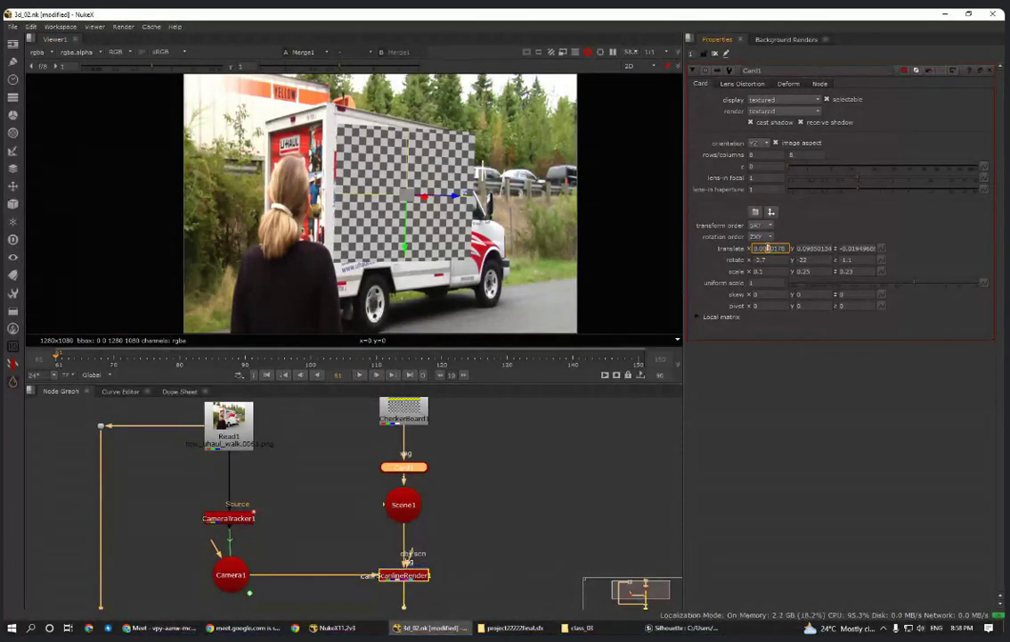
key(Down)
key(Down)
key(Down)
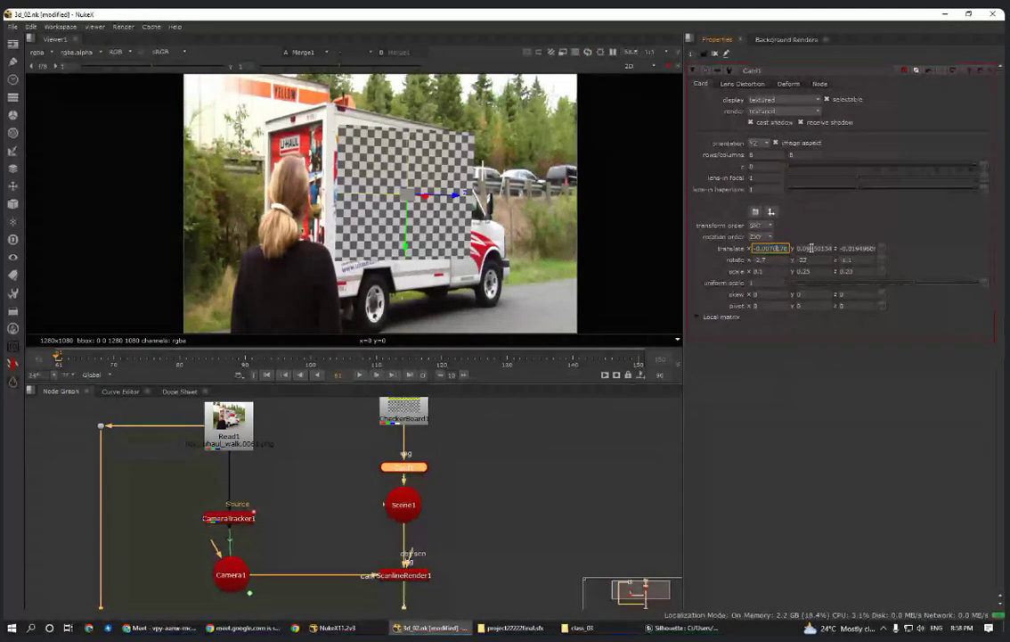
- Shift Card1 to a Y translation of about 0.089 and a Z translation of about -0.029
click(813, 248)
key(Up)
key(Up)
key(Up)
key(Up)
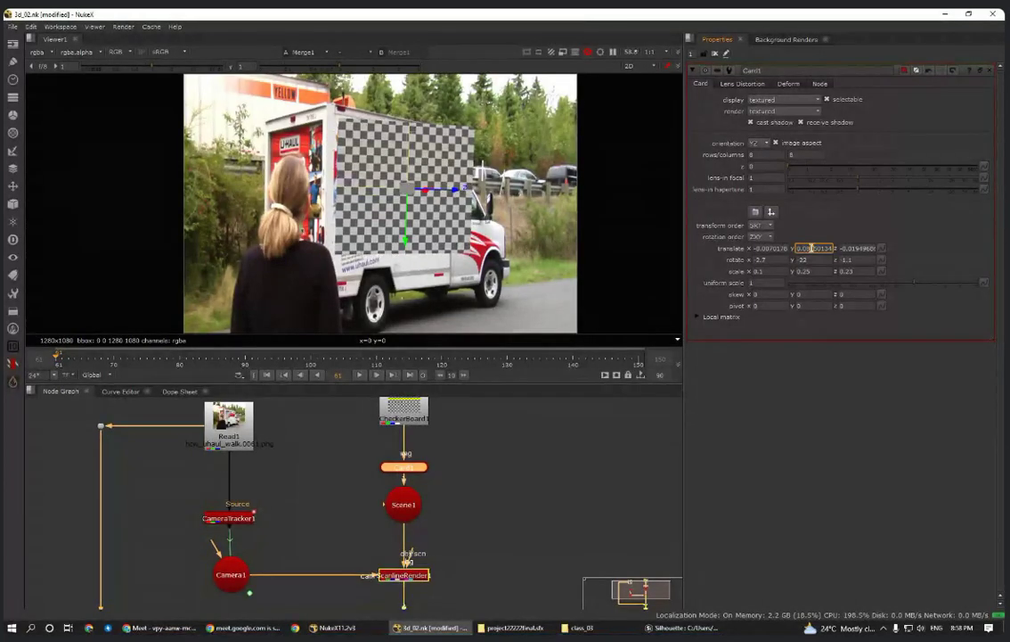
key(Tab)
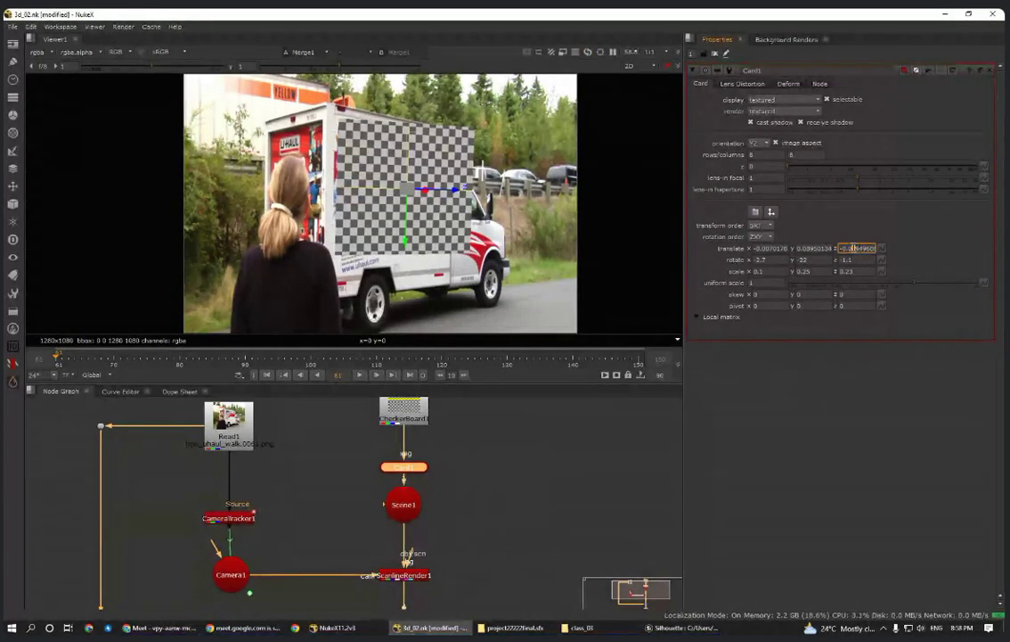
scroll(848, 248, up, 2)
scroll(853, 248, up, 2)
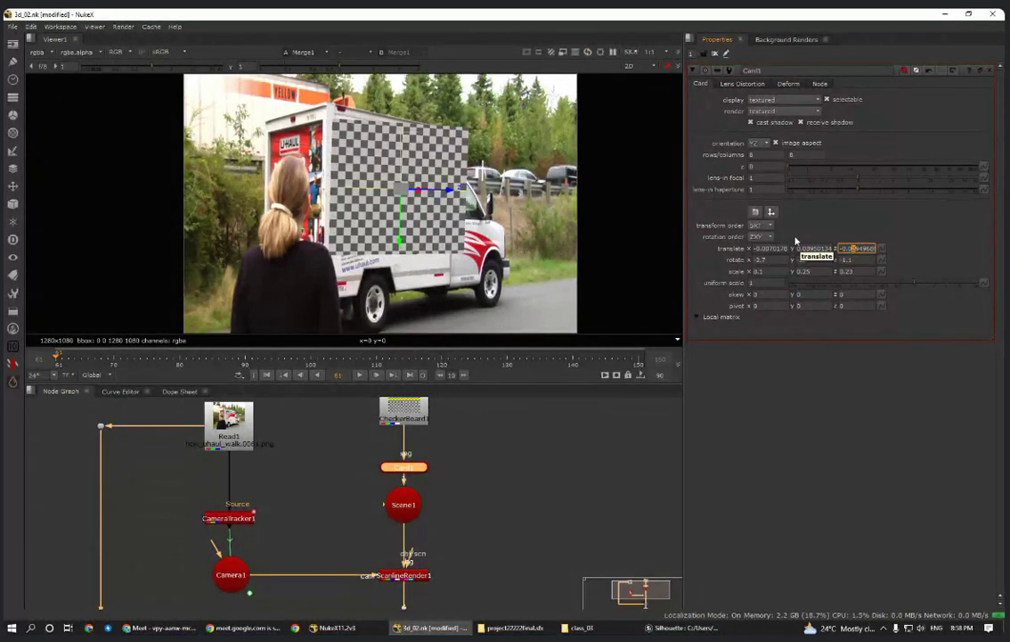
- Set Card1's Y scale to 0.26 and its Z scale to 0.21 to fit the truck side's proportions
click(812, 249)
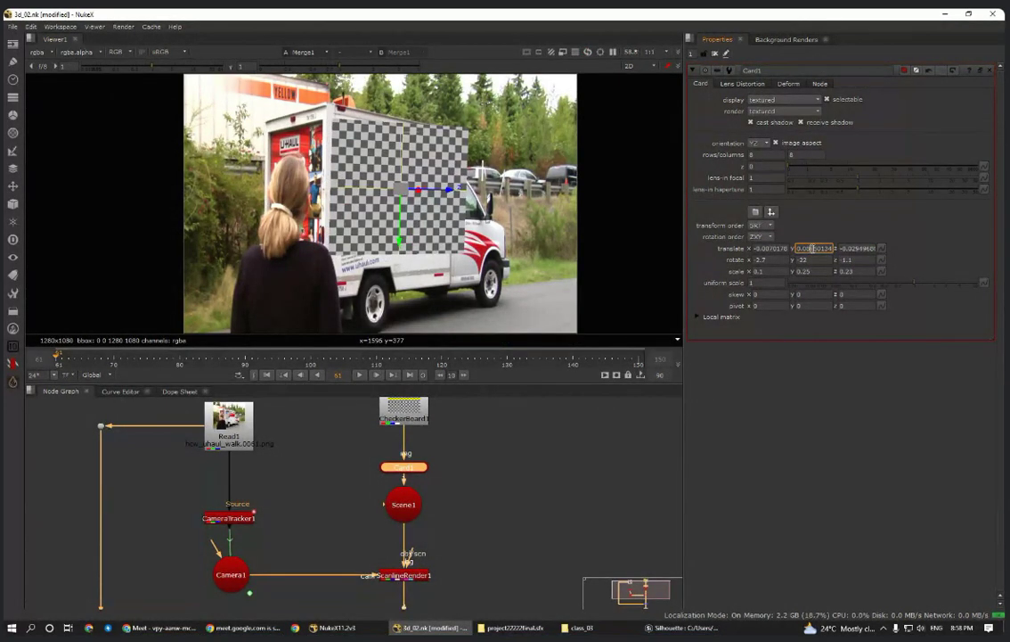
scroll(813, 248, up, 1)
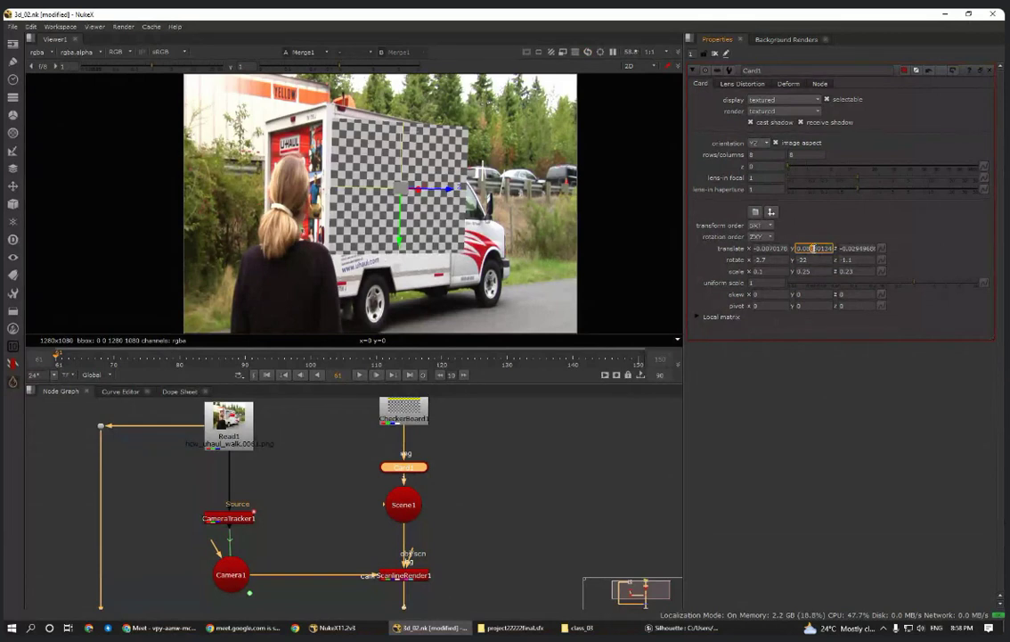
scroll(808, 271, up, 2)
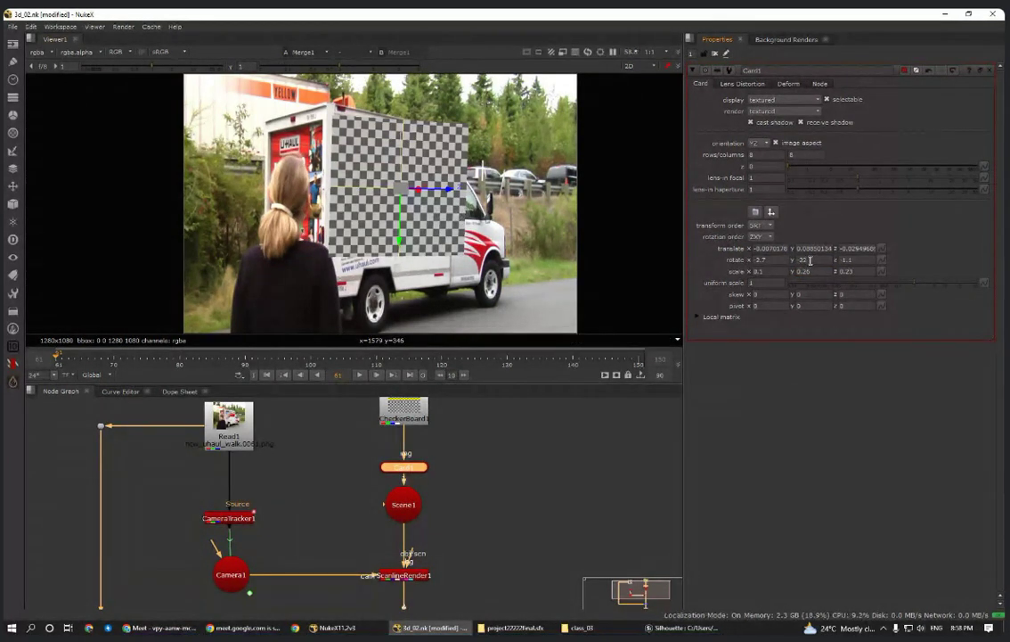
click(851, 272)
key(Down)
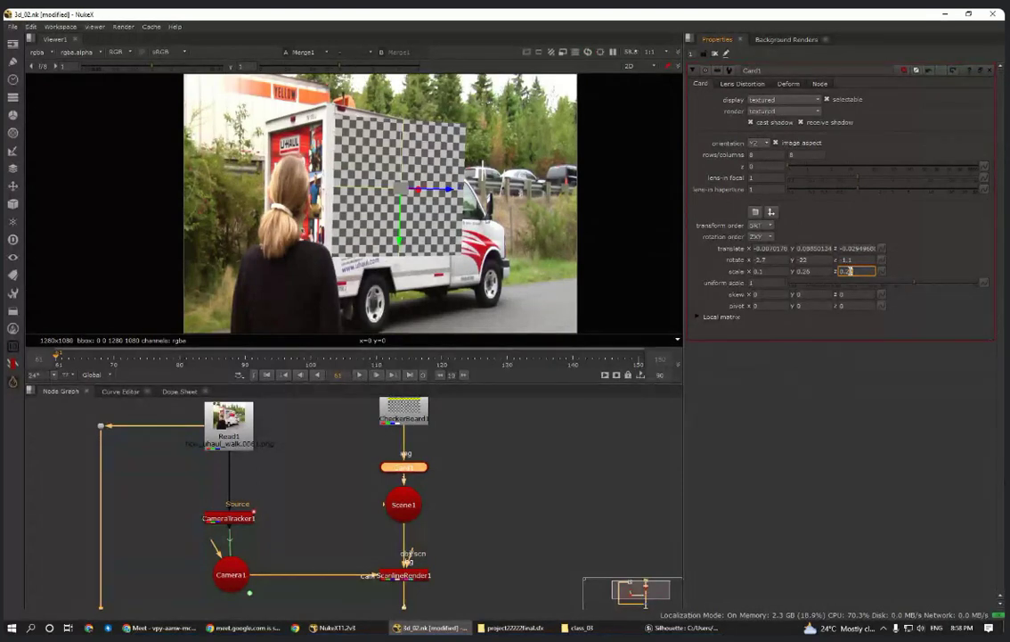
key(Down)
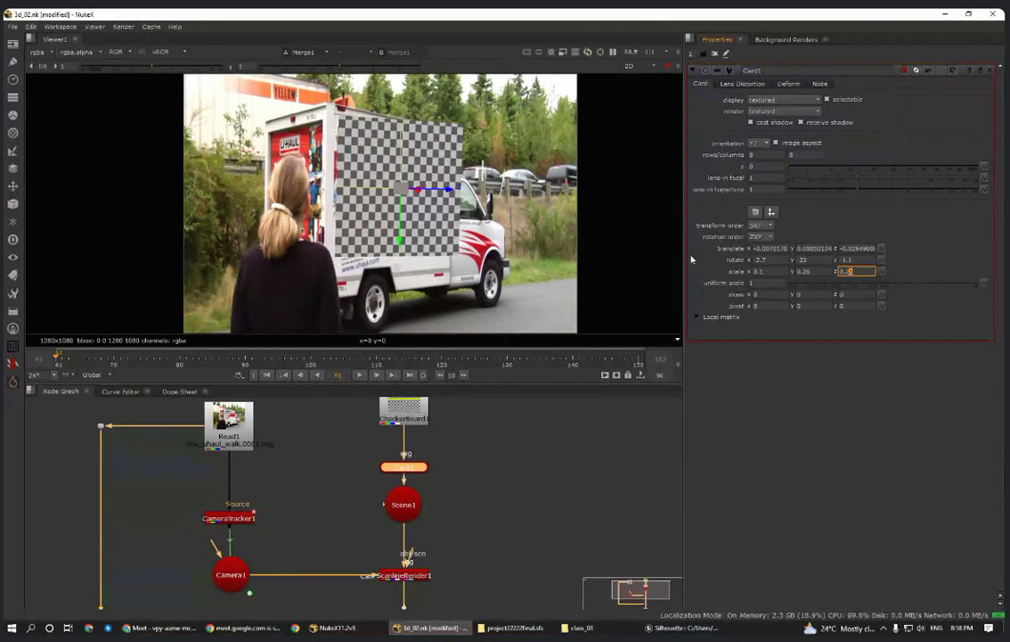
- Slide Card1 along its Z axis to a Z translation of about -0.038 and reduce its Z scale to 0.19
drag(449, 191, 444, 191)
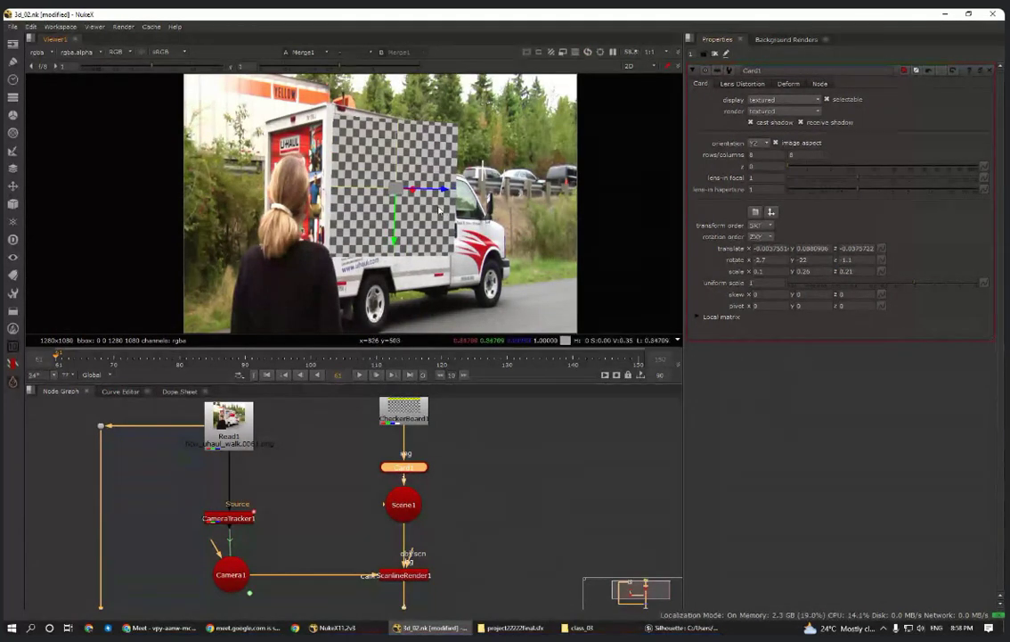
click(852, 271)
key(Down)
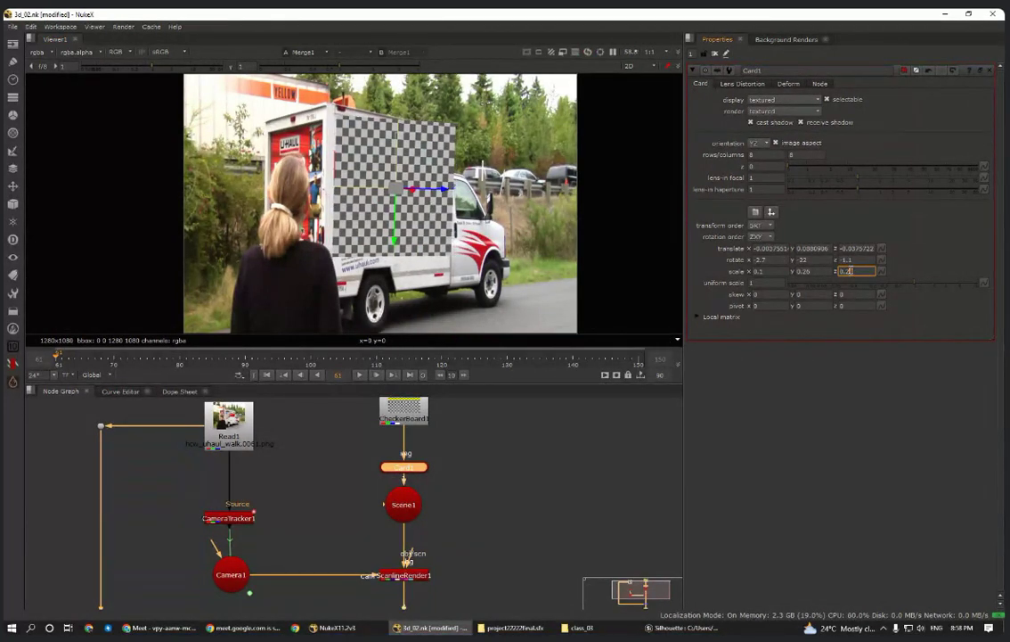
key(Down)
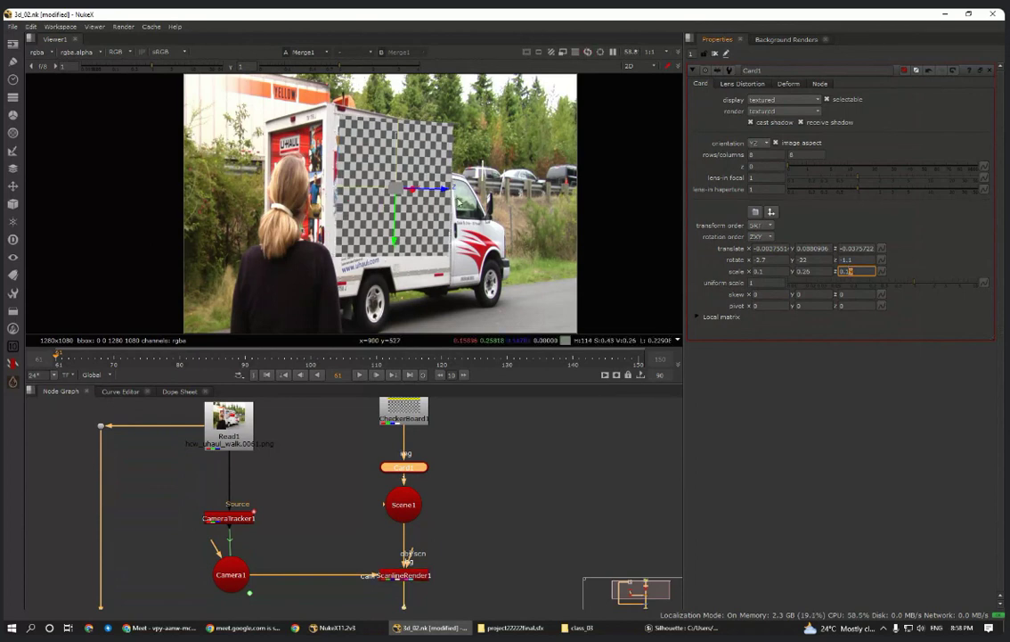
- Slide Card1 to a Z translation of about -0.046 and along its Y axis to about 0.091, then deselect it
drag(444, 190, 439, 190)
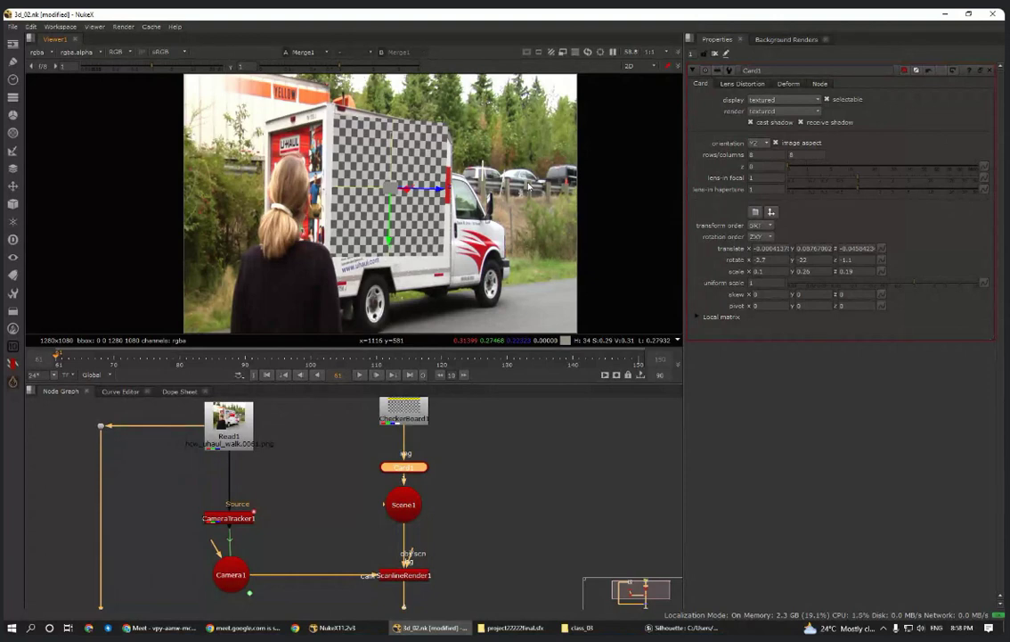
key(Tab)
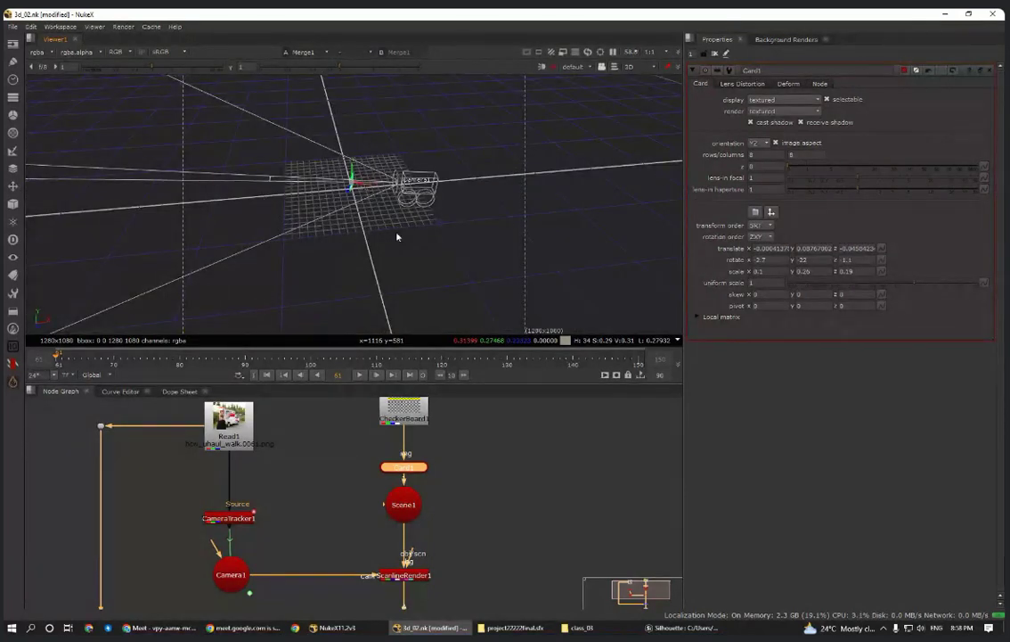
key(Tab)
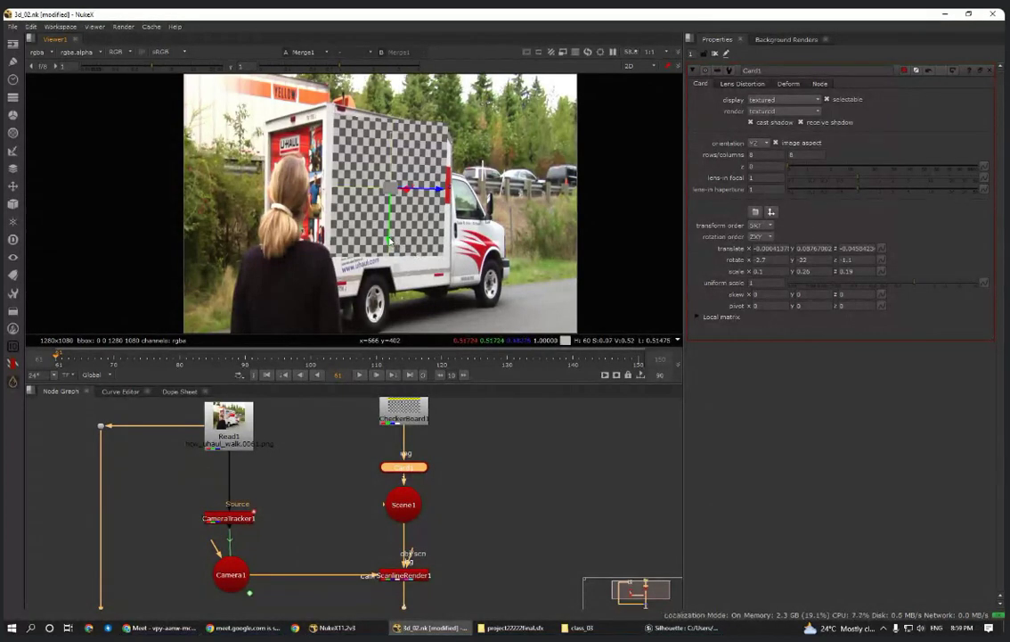
drag(390, 240, 390, 243)
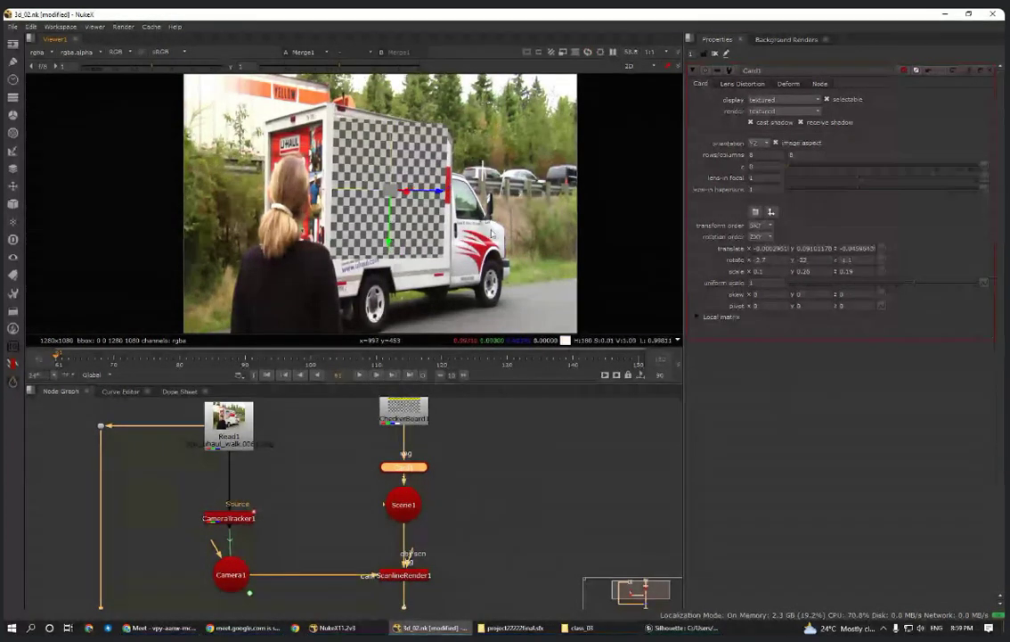
click(535, 446)
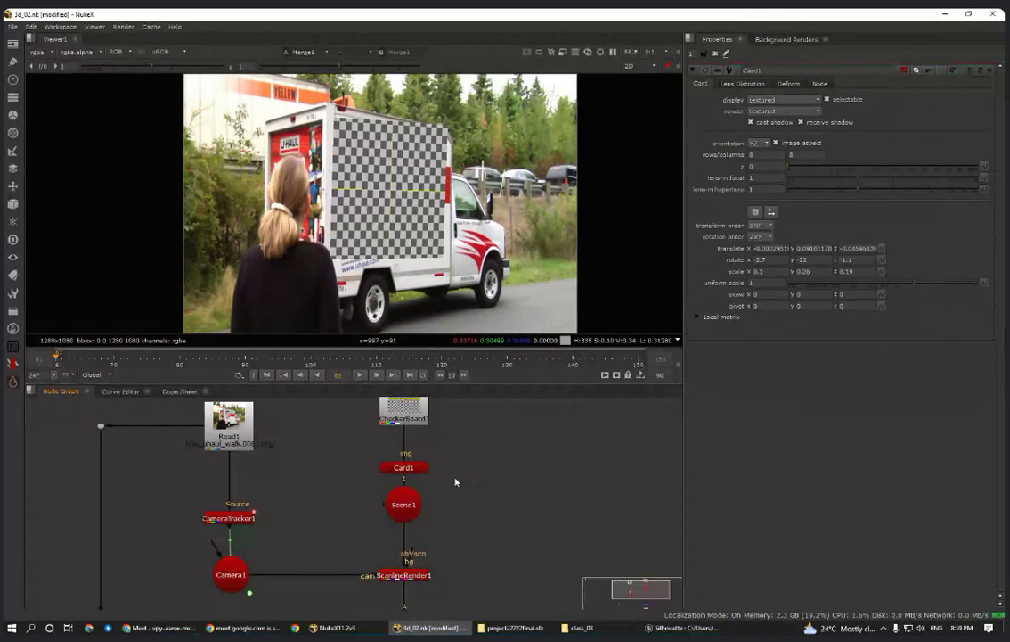
- Save the 3d_02.nk comp
scroll(455, 481, down, 6)
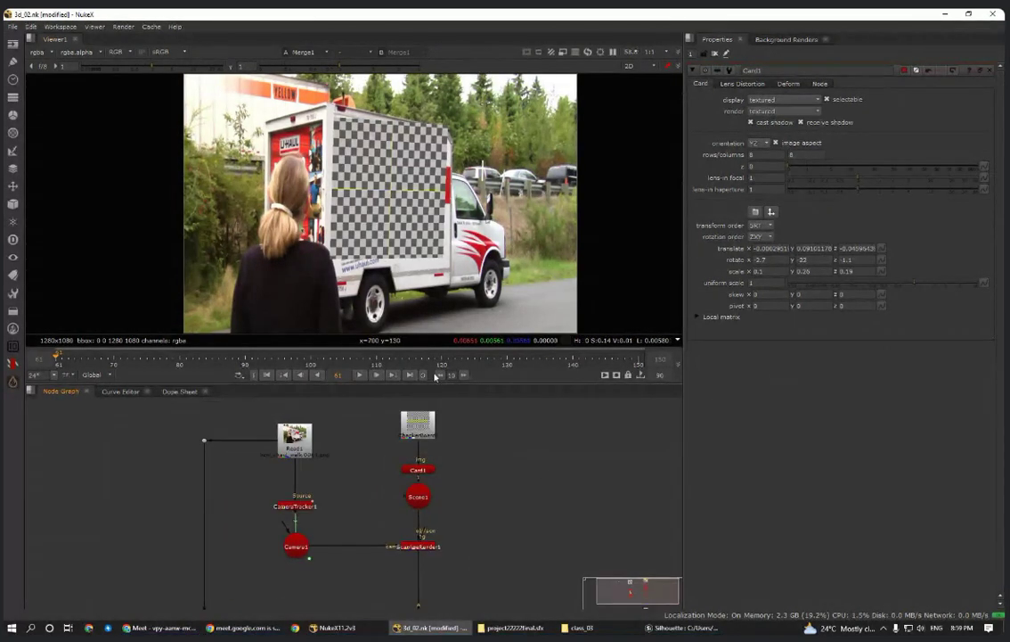
scroll(440, 561, up, 3)
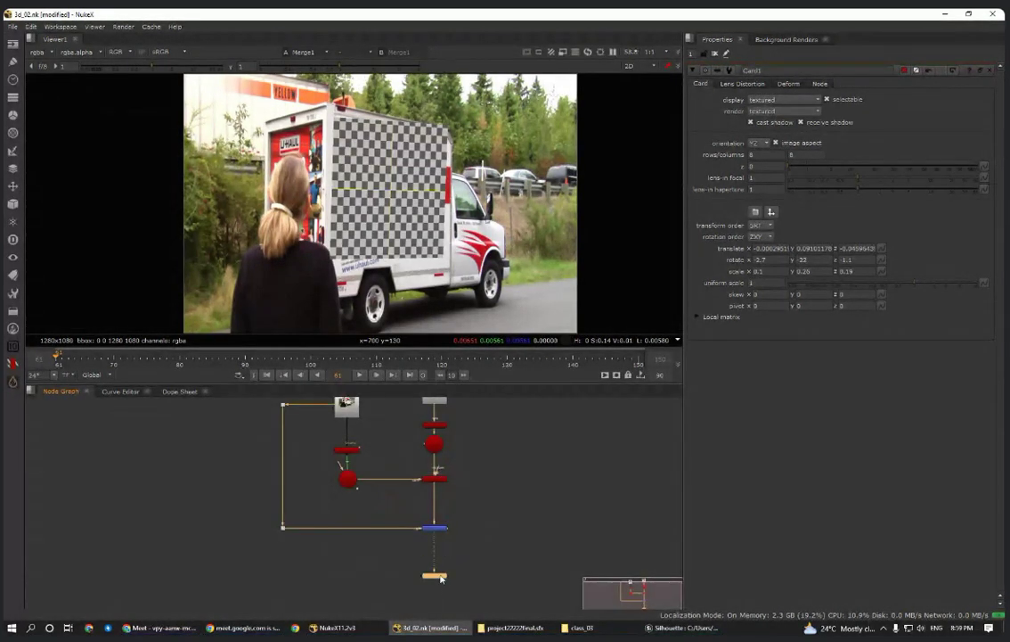
scroll(432, 545, up, 3)
scroll(508, 515, down, 3)
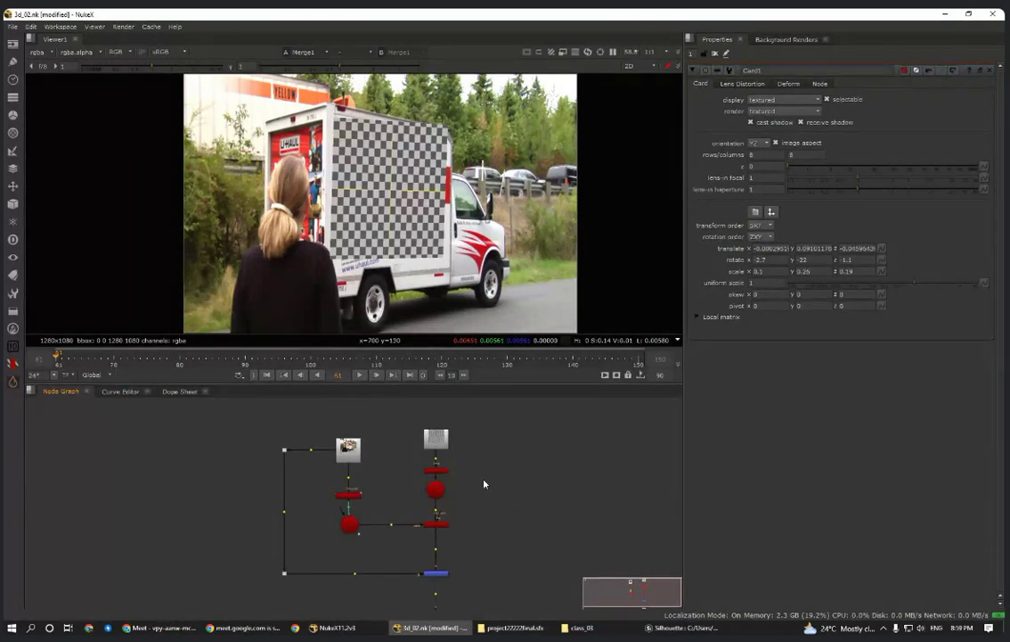
key(ctrl+s)
click(12, 27)
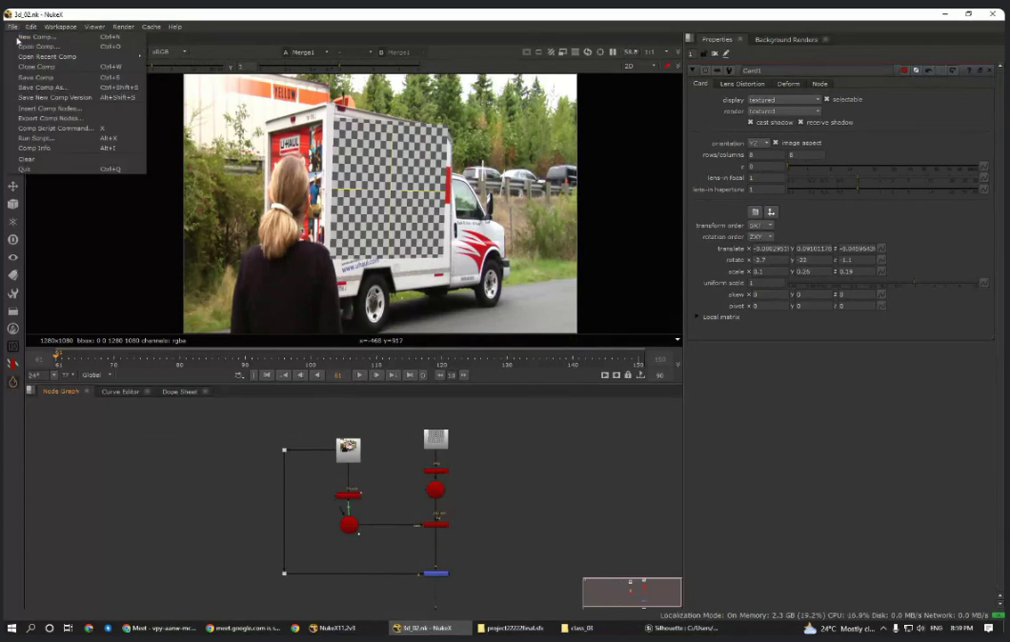
click(40, 79)
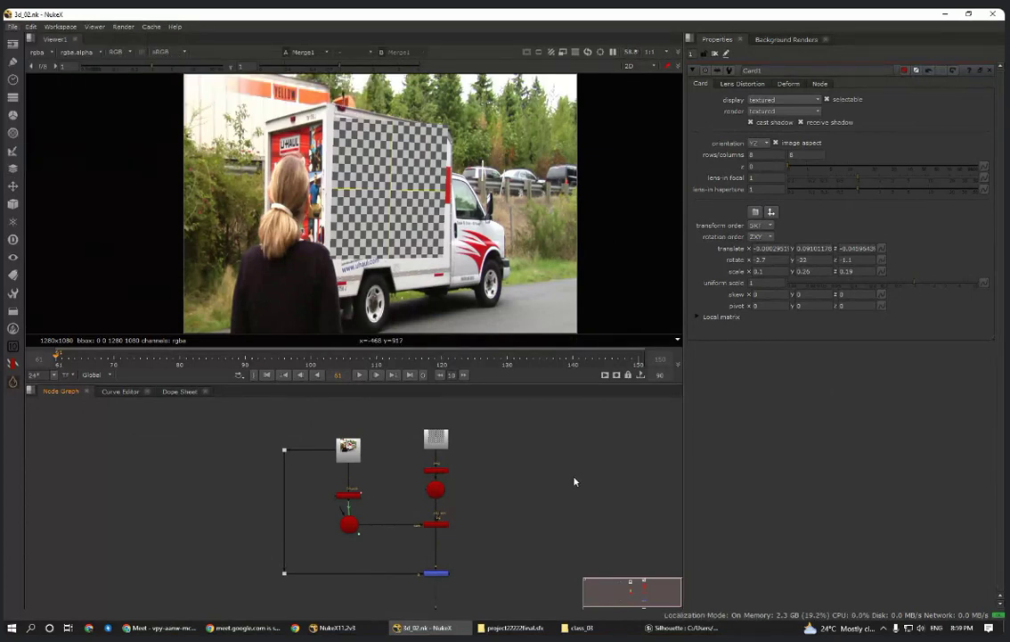
- Import women-dog-mountain-nature-wallpaper-preview.jpg from the desktop into the node graph and display it in the viewer
middle_drag(499, 453, 508, 430)
scroll(508, 501, down, 2)
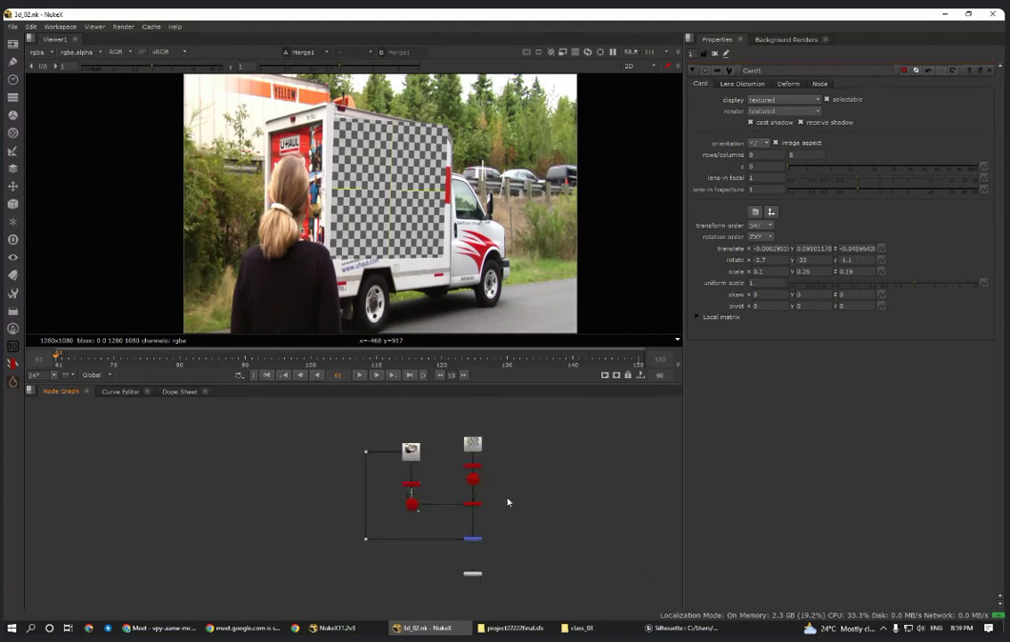
scroll(508, 501, up, 1)
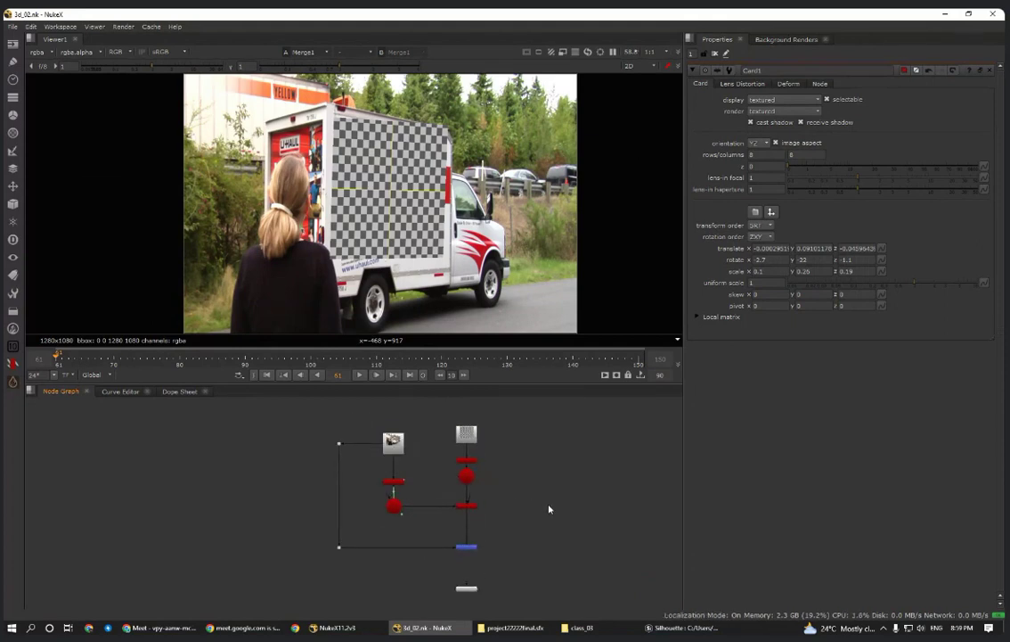
click(945, 15)
click(677, 52)
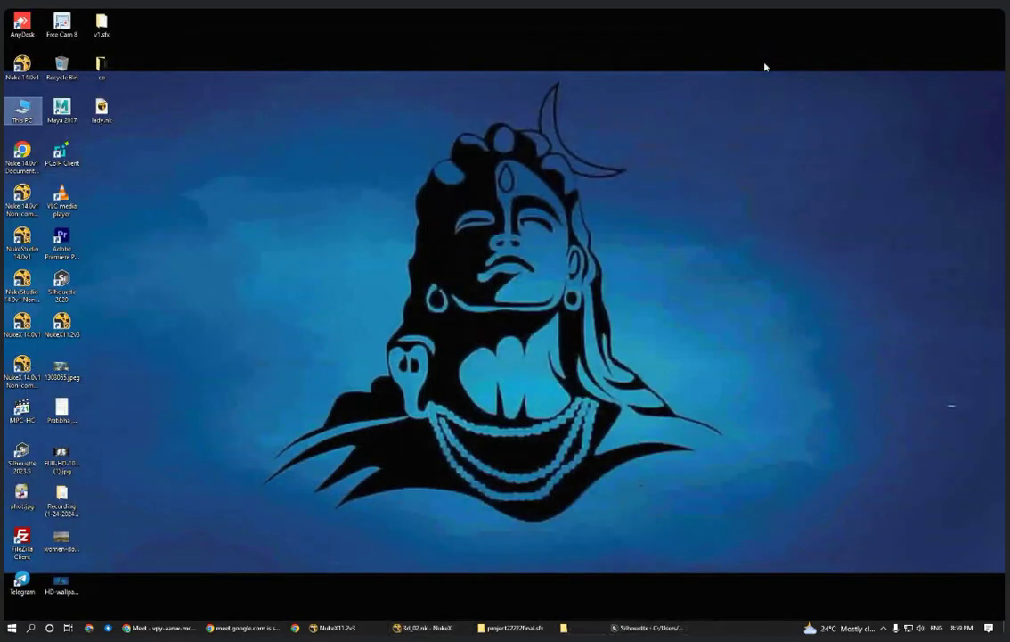
right_click(516, 160)
click(536, 196)
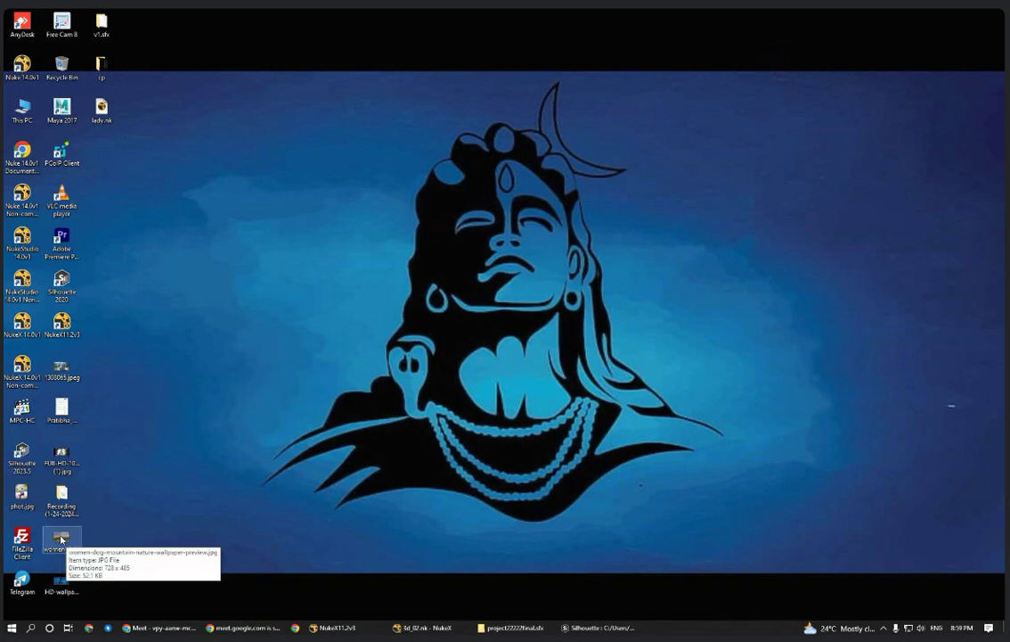
drag(61, 539, 327, 489)
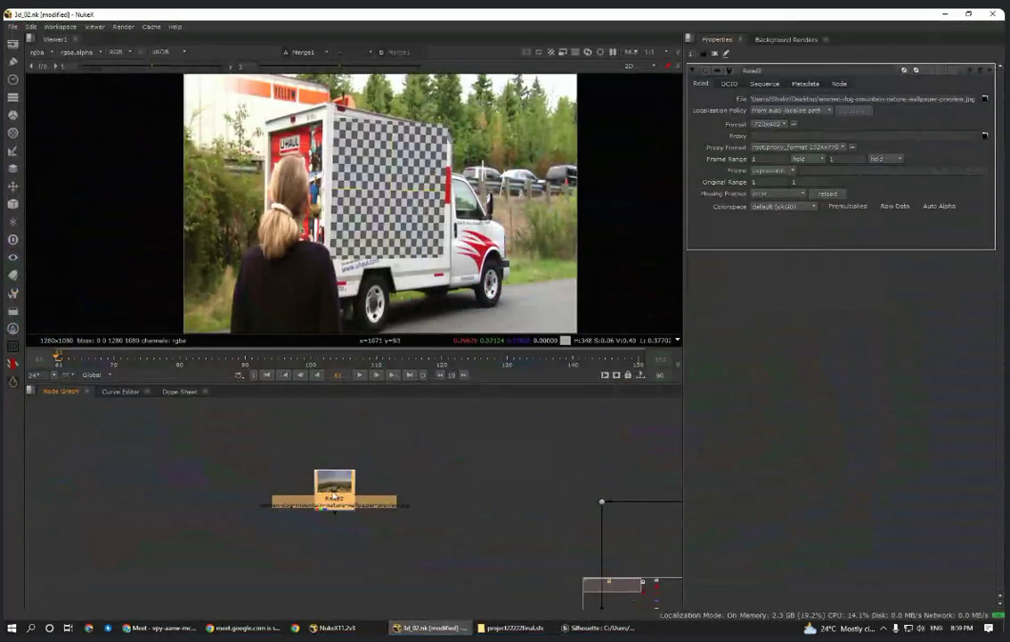
key(1)
- Place the Viewer node beneath the landscape image's Read node and move both away from the truck node tree
scroll(335, 482, down, 5)
middle_drag(372, 544, 330, 471)
scroll(331, 470, down, 3)
scroll(442, 522, up, 3)
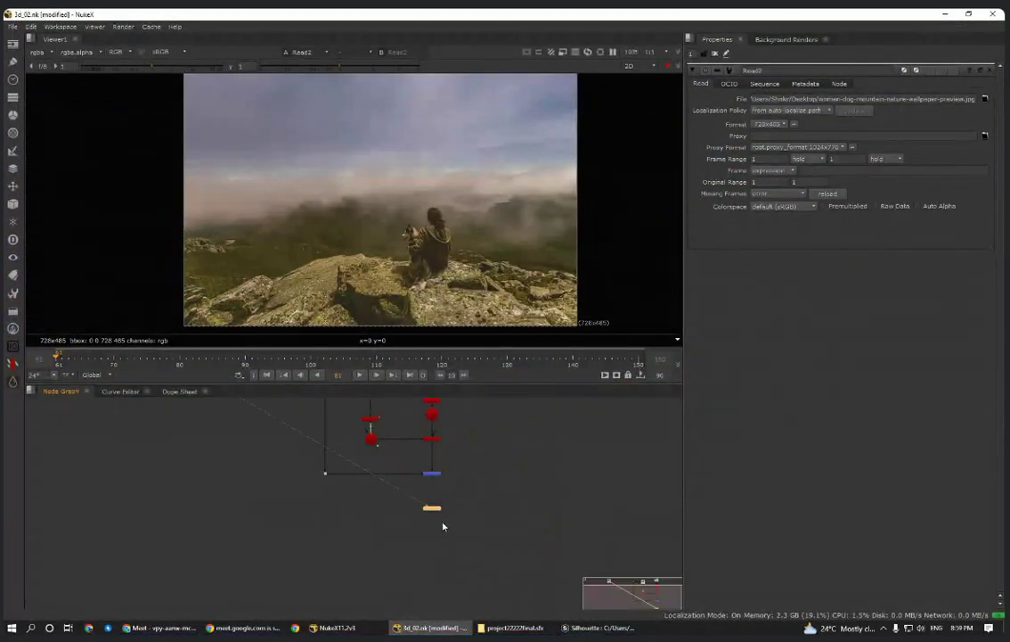
drag(427, 509, 198, 427)
middle_drag(218, 451, 289, 536)
shift+click(281, 467)
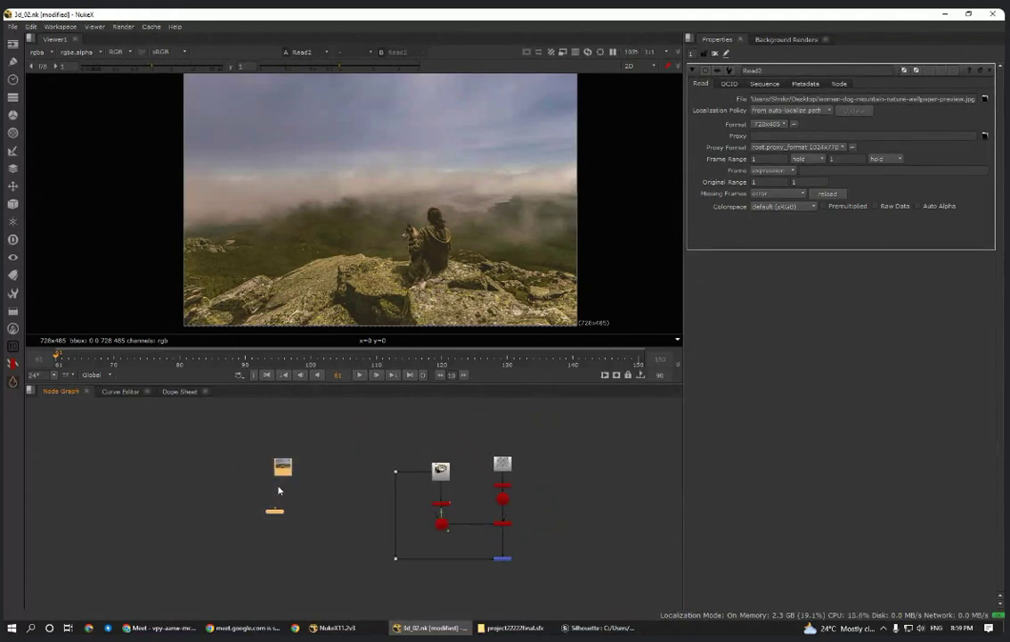
drag(275, 468, 178, 440)
middle_drag(285, 526, 393, 522)
click(285, 481)
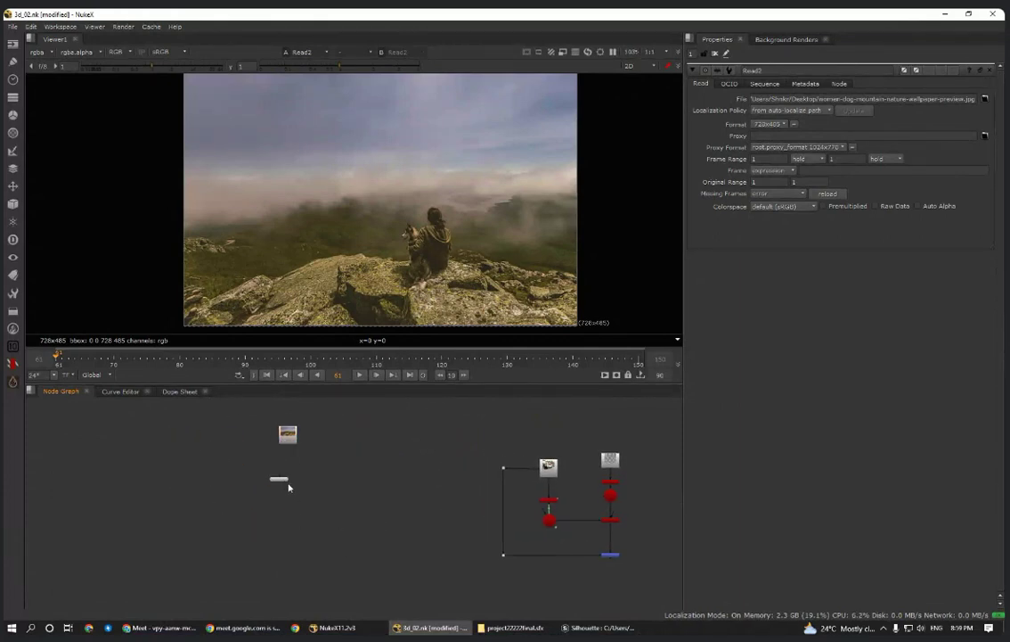
- Examine the mountain image in the viewer and compare it with the existing Read1 camera tracking node tree
scroll(291, 437, up, 5)
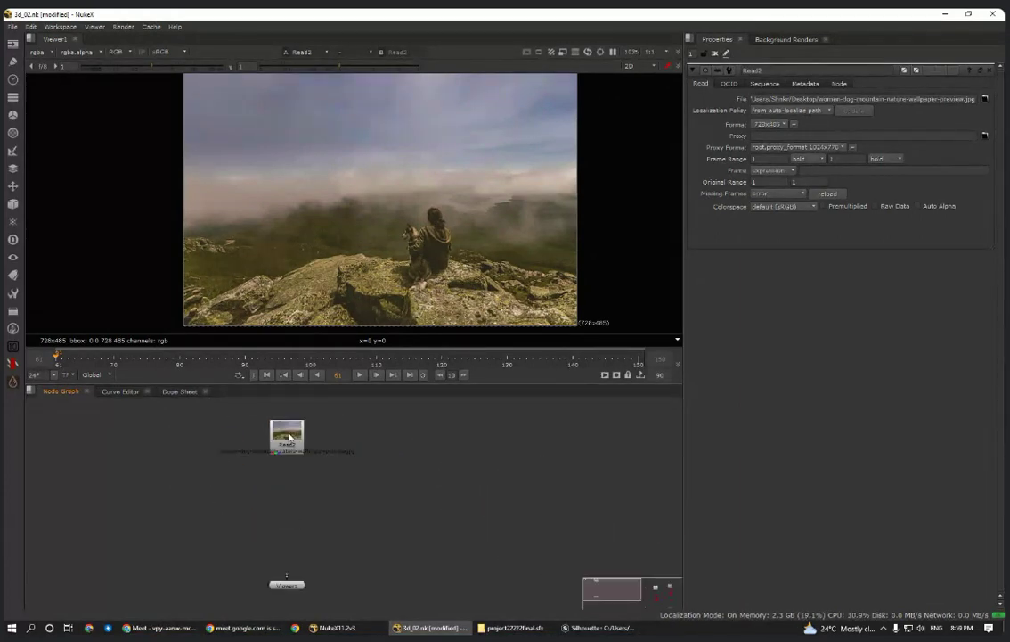
scroll(321, 212, down, 4)
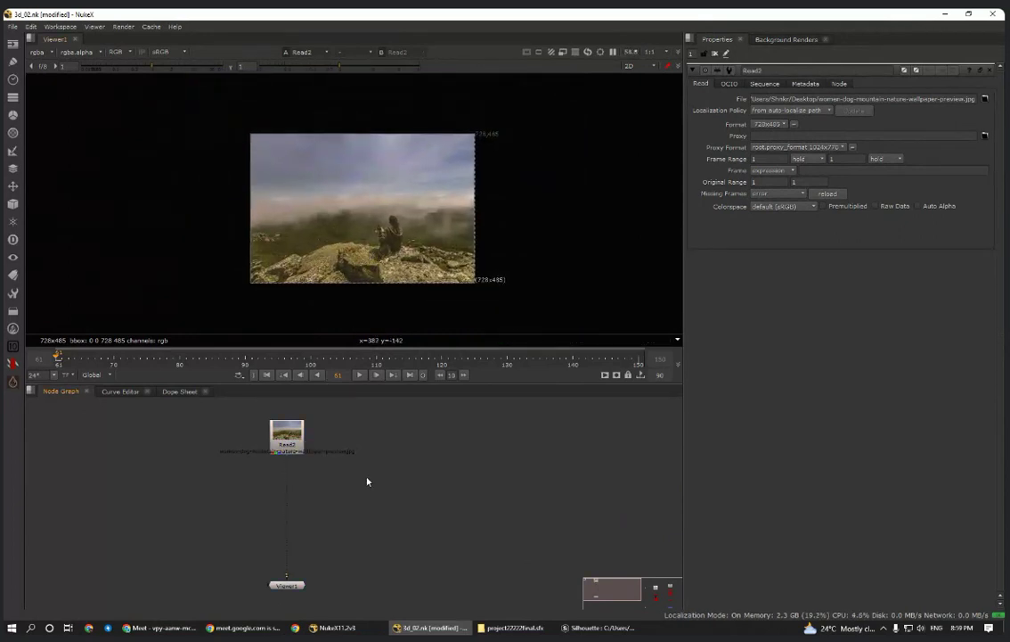
key(Tab)
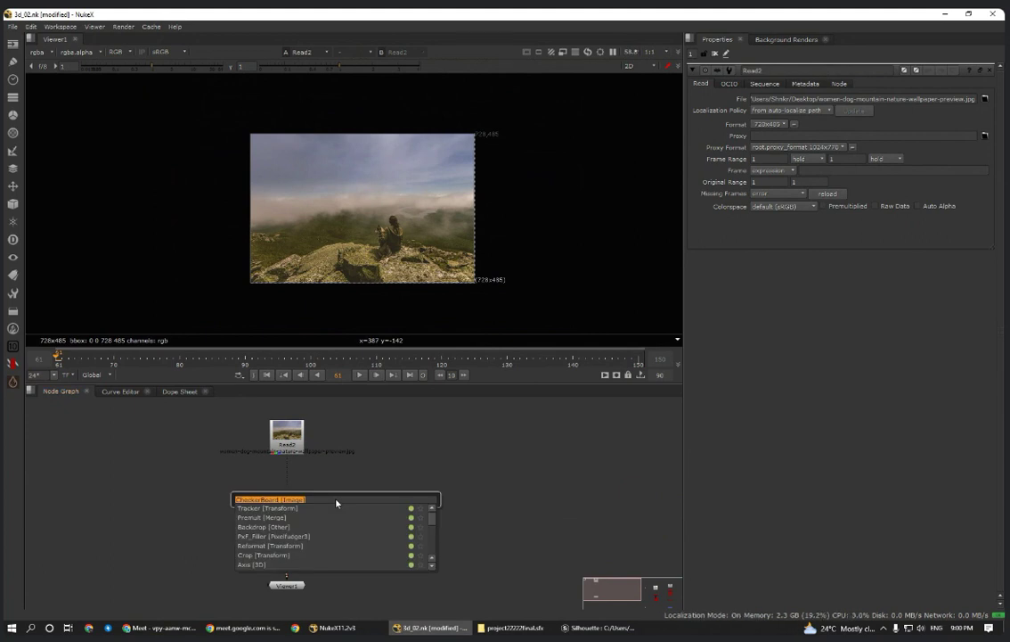
click(410, 428)
click(431, 471)
scroll(444, 472, down, 4)
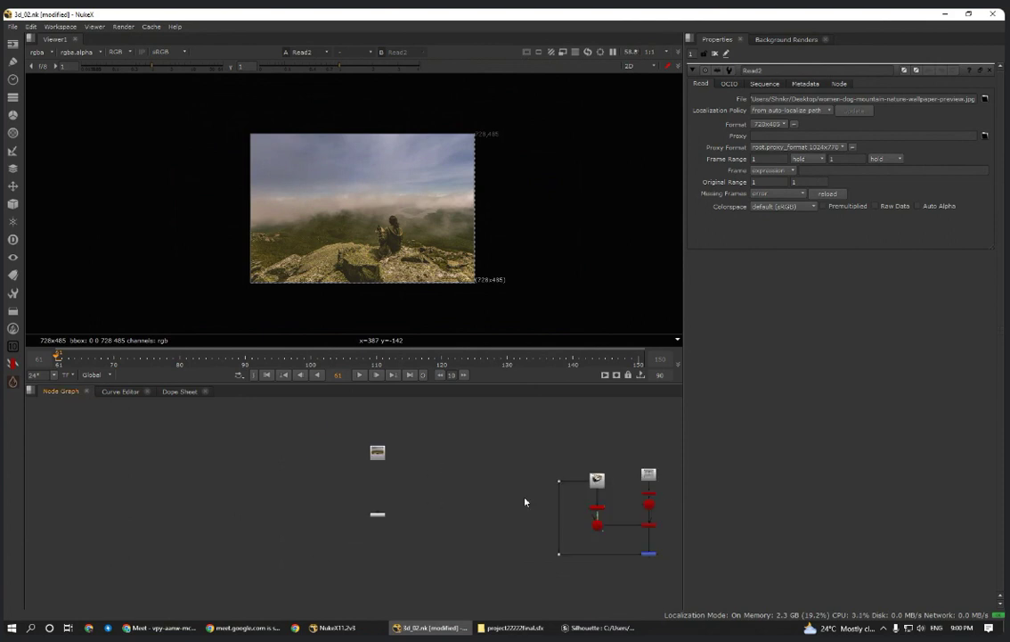
scroll(489, 488, up, 4)
middle_drag(643, 485, 408, 504)
scroll(408, 505, up, 3)
middle_drag(247, 500, 346, 486)
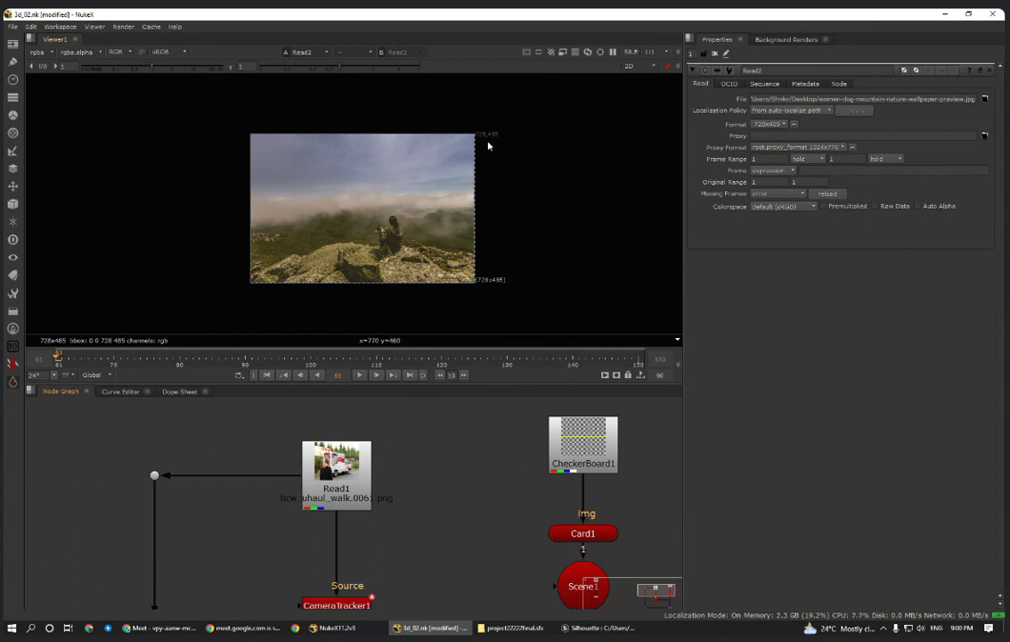
scroll(488, 144, up, 2)
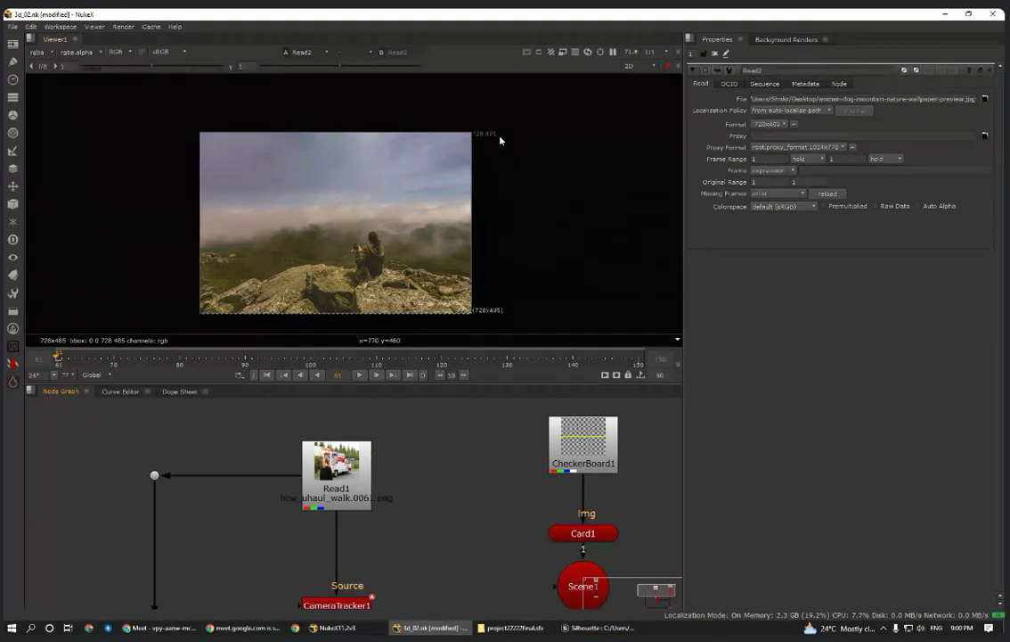
scroll(500, 141, up, 1)
scroll(500, 140, down, 3)
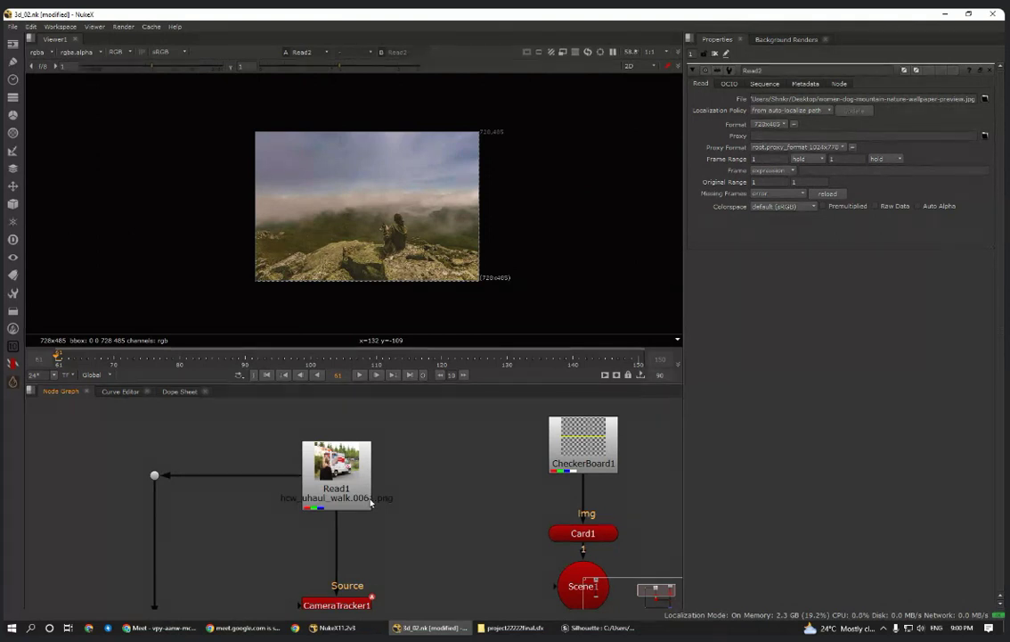
scroll(371, 502, down, 6)
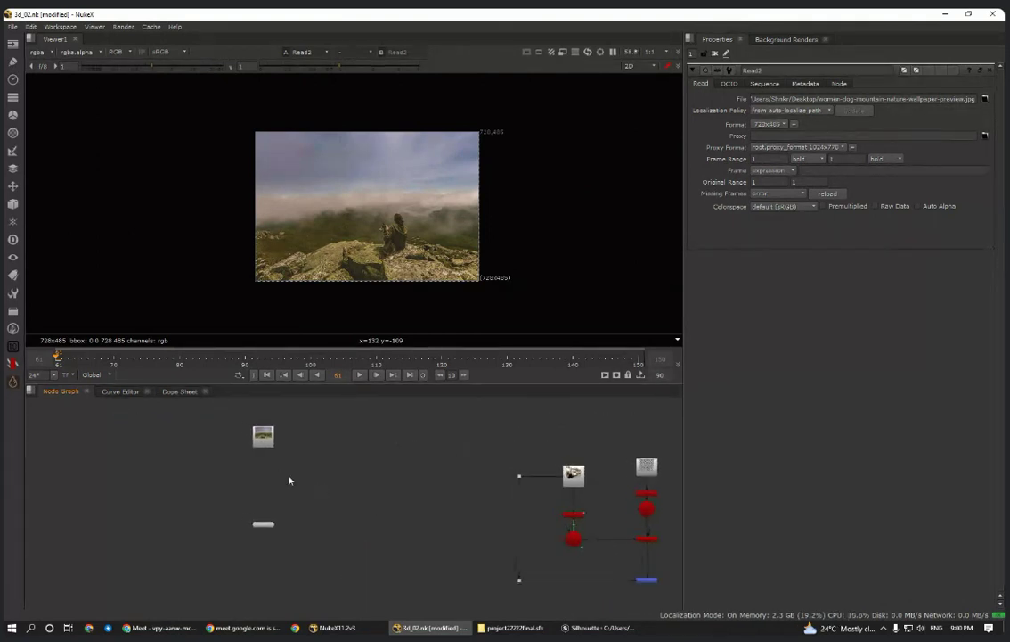
- Add a Reformat node and insert it between the Read2 mountain image and the viewer
scroll(329, 492, up, 3)
key(Tab)
text(r)
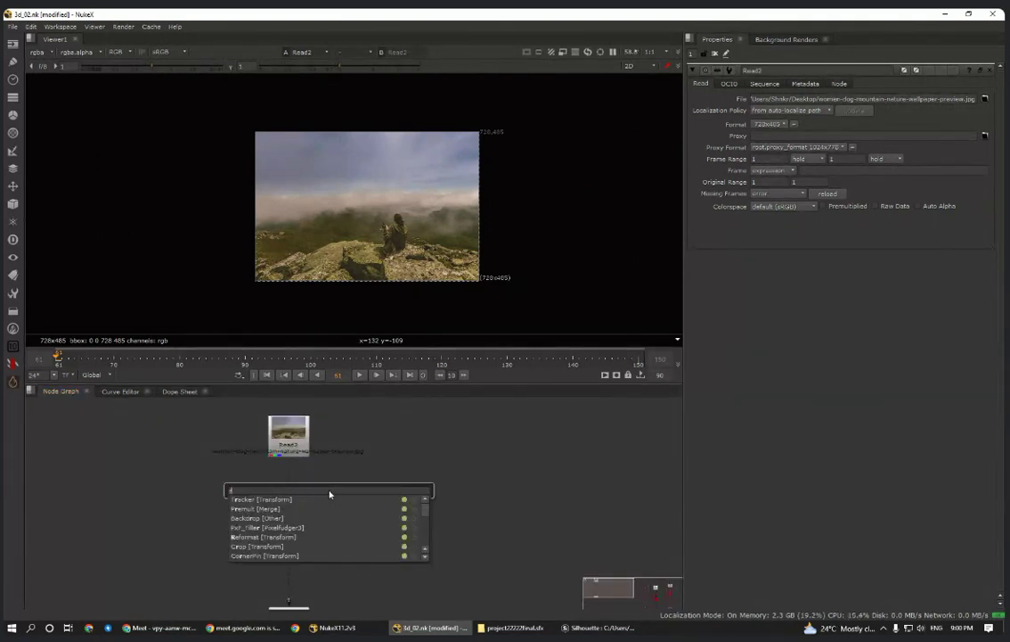
text(efo)
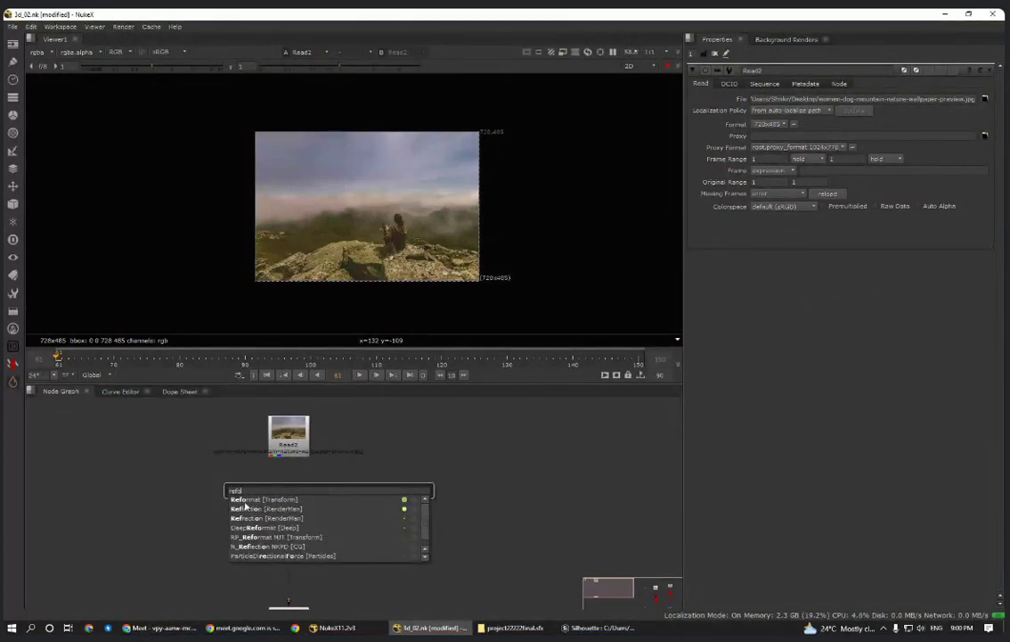
key(Return)
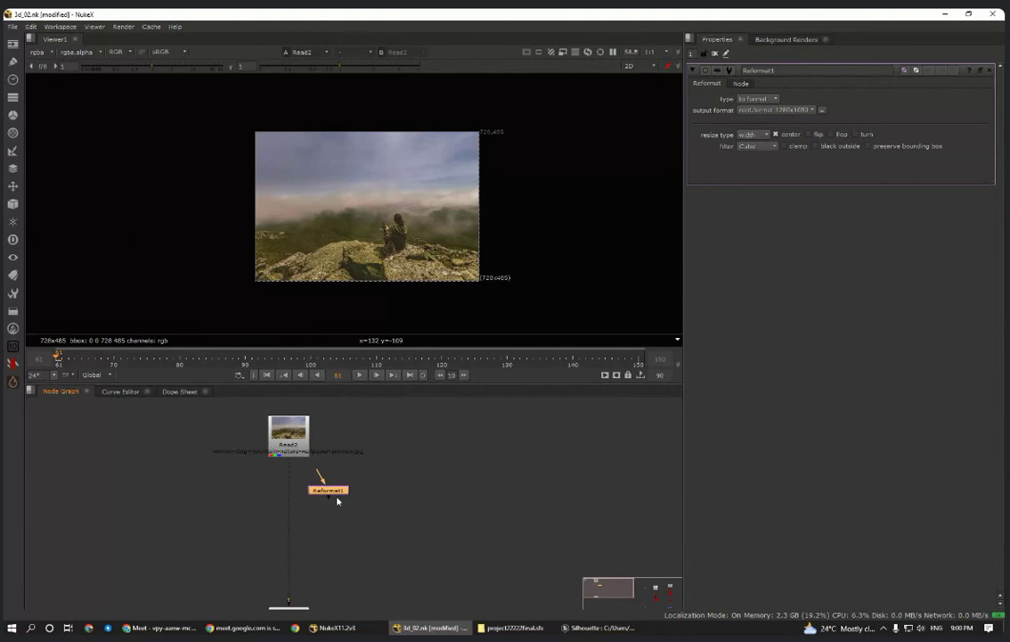
drag(330, 493, 292, 486)
- Inspect the edges of the reformatted mountain image, then move the Reformat1 node closer to Read2
scroll(375, 299, up, 3)
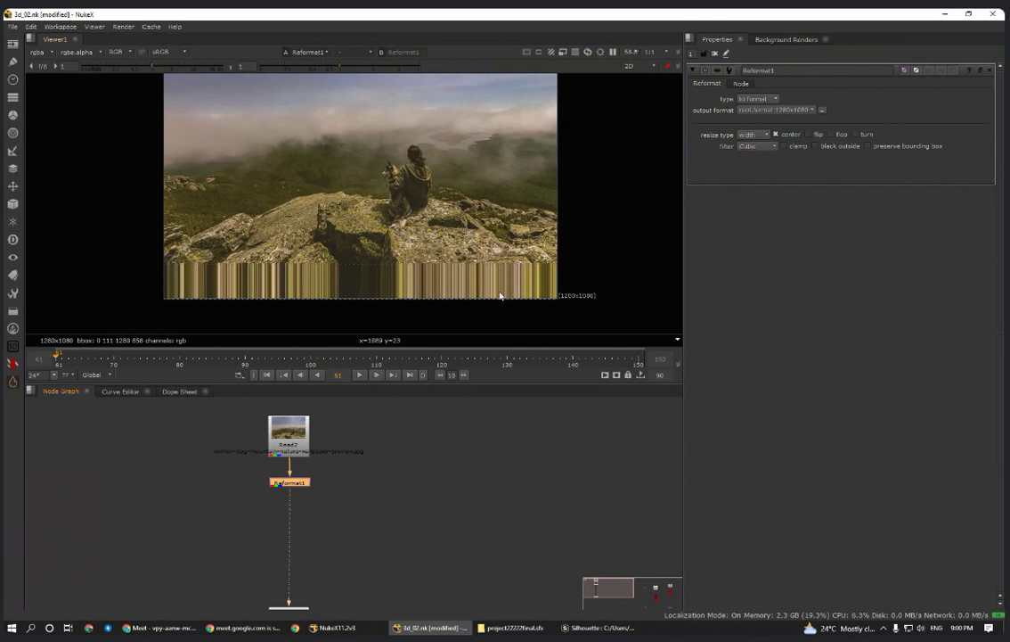
scroll(392, 286, down, 3)
scroll(514, 120, up, 3)
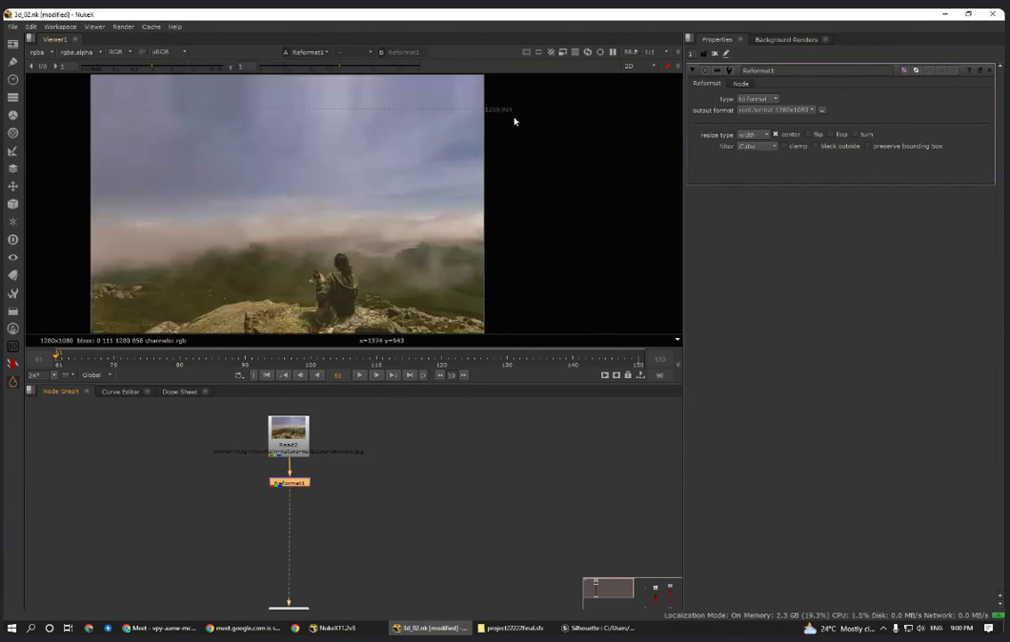
scroll(455, 169, down, 1)
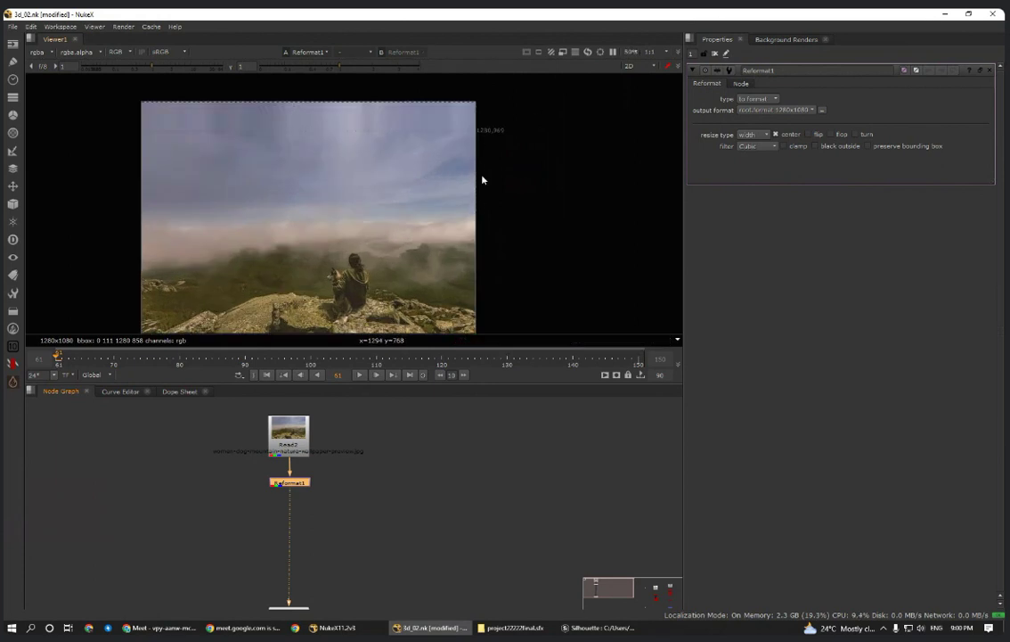
scroll(474, 152, up, 3)
scroll(481, 152, down, 5)
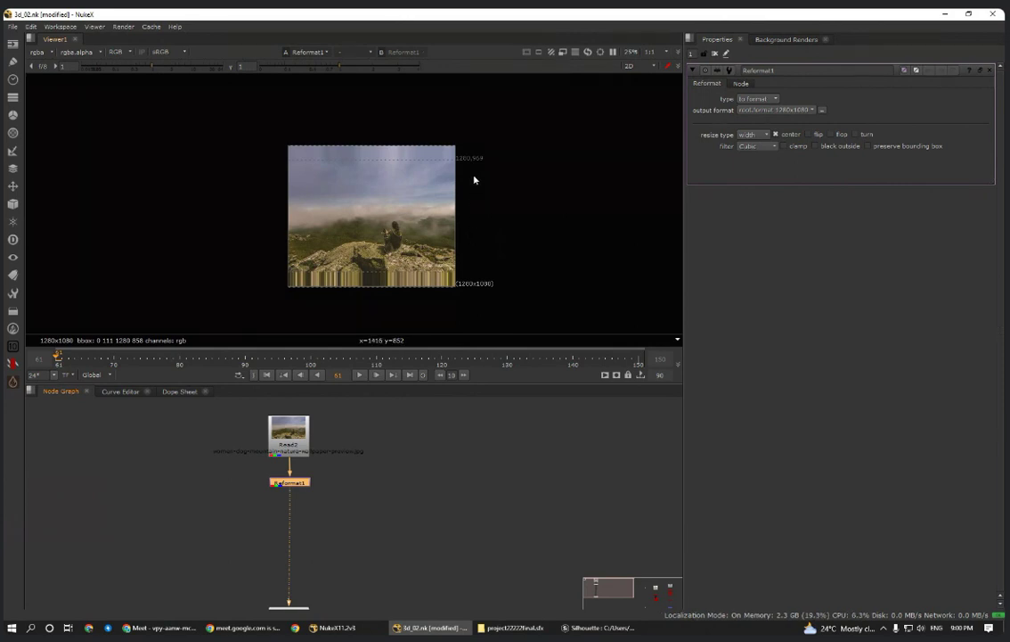
scroll(276, 490, up, 5)
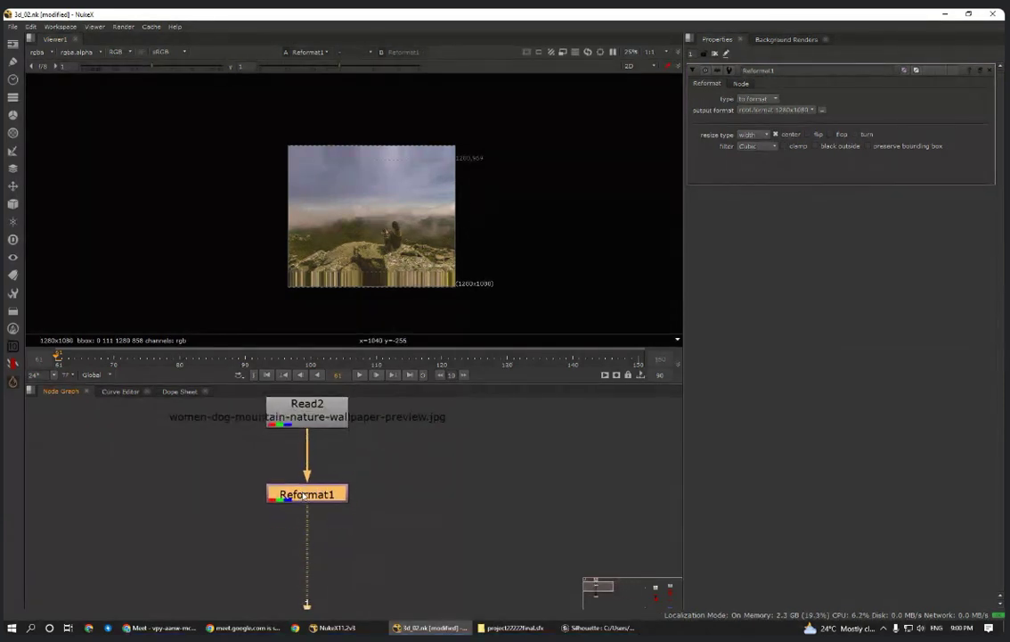
drag(304, 496, 307, 477)
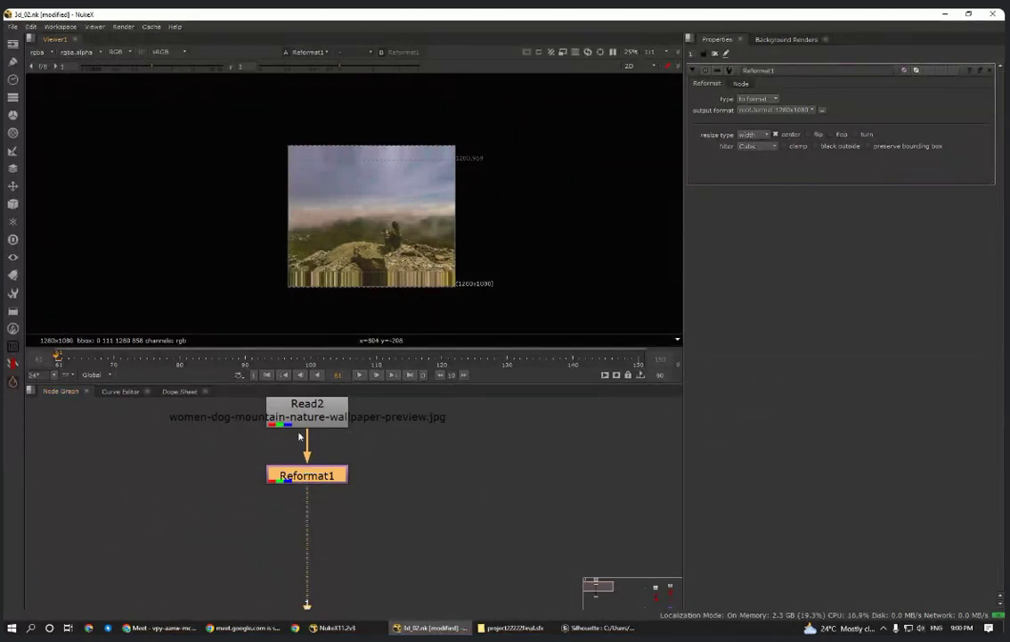
middle_drag(343, 458, 341, 496)
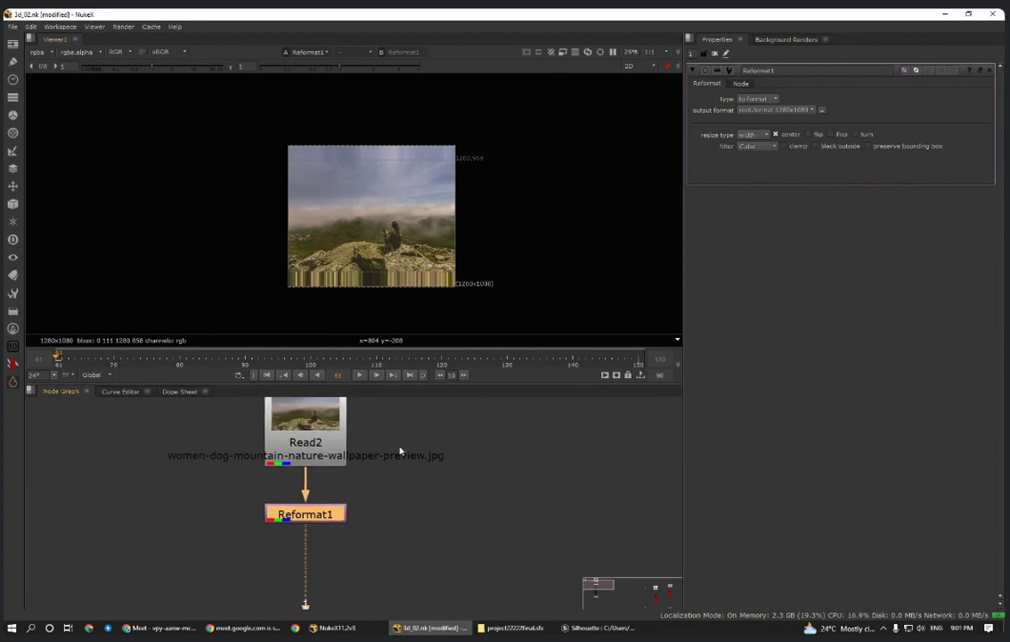
- Add a FrameHold node and insert it between Reformat1 and the viewer
scroll(400, 451, down, 3)
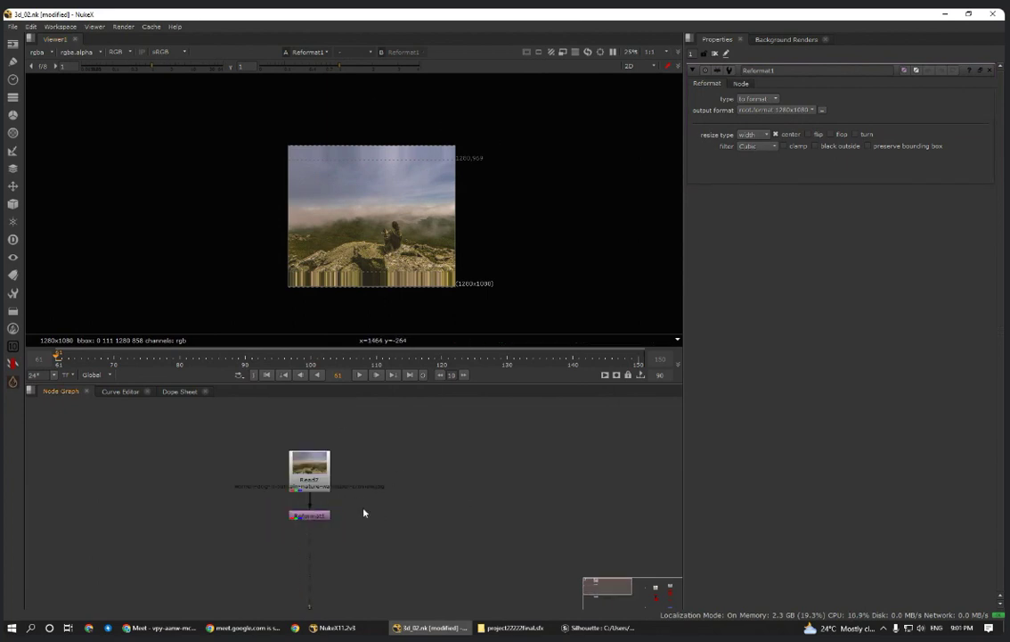
scroll(305, 526, up, 3)
scroll(334, 516, down, 3)
scroll(351, 515, up, 3)
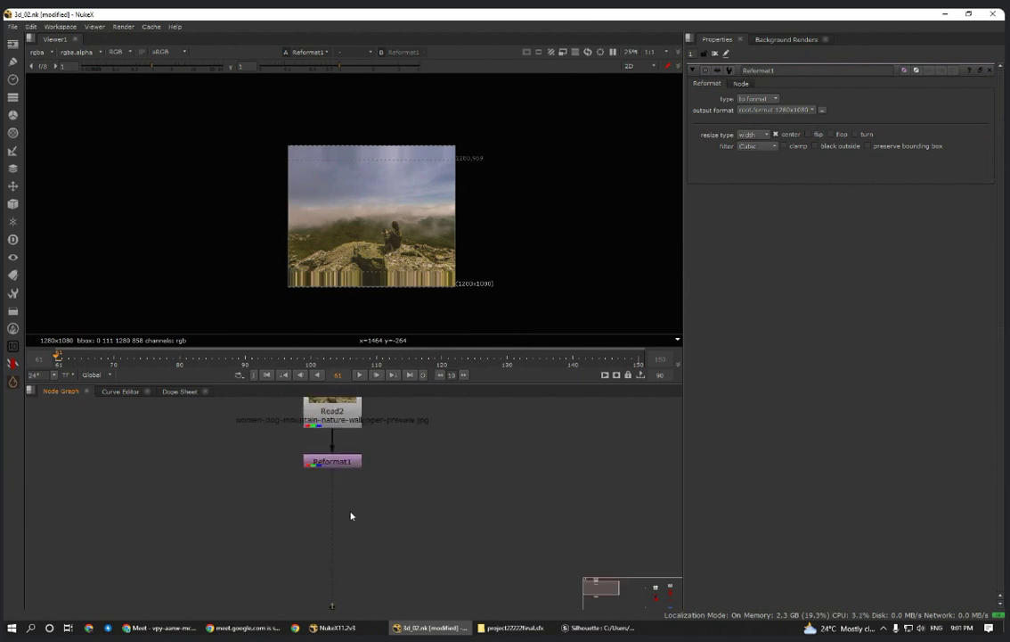
key(Tab)
text(Frame)
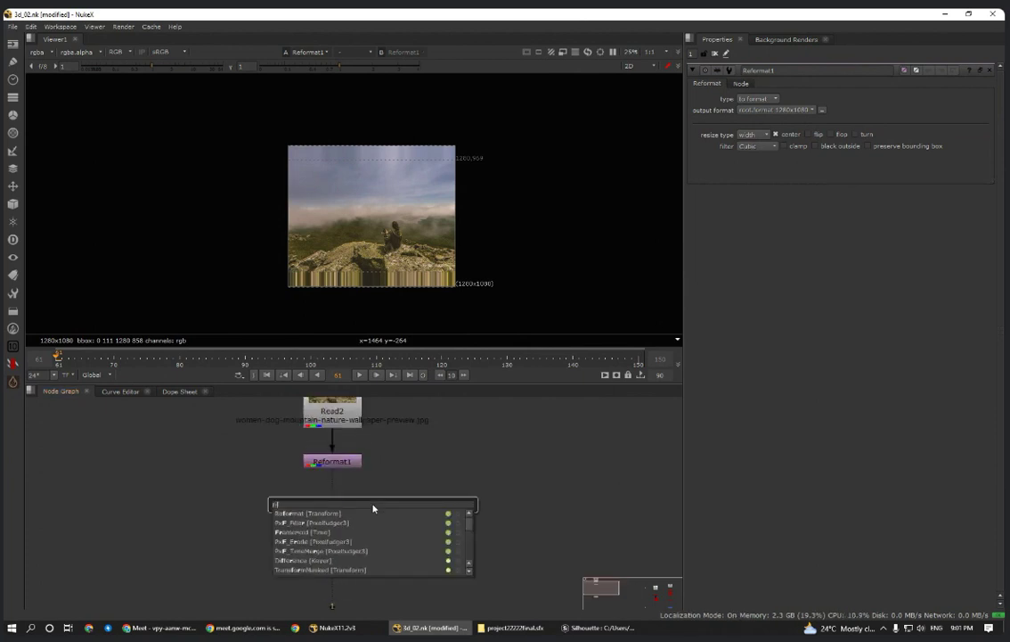
click(328, 514)
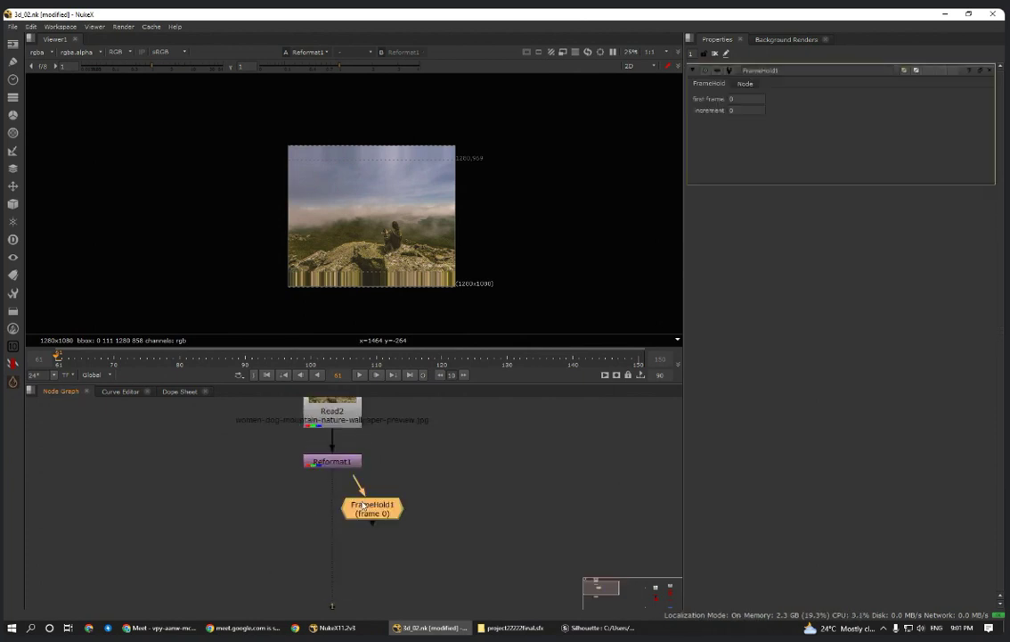
scroll(363, 510, up, 3)
drag(366, 515, 300, 537)
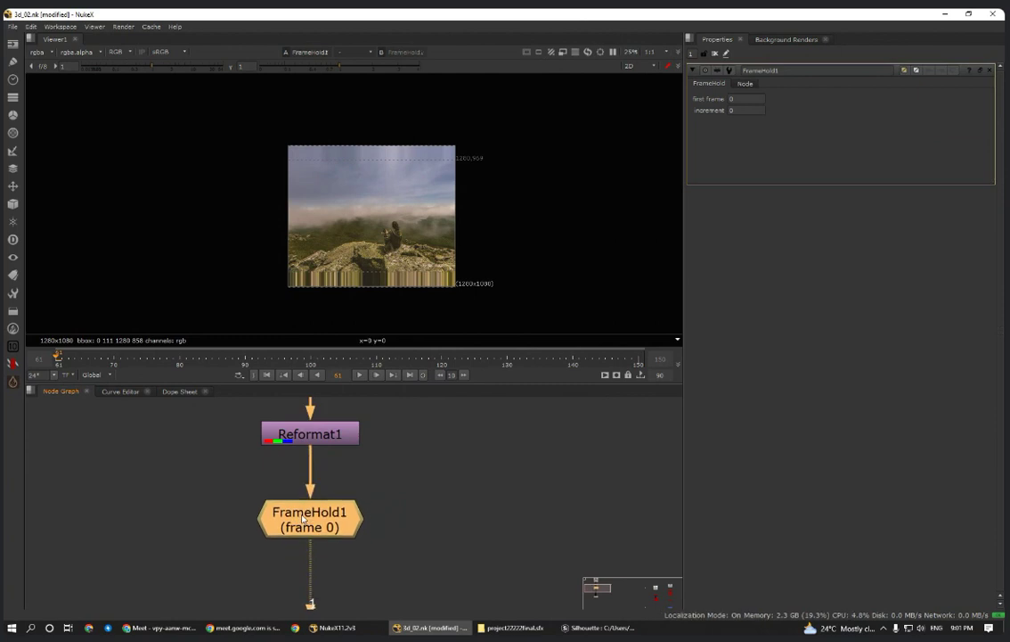
click(381, 565)
- Insert a Copy node below FrameHold1 and feed a new Roto node into its A input
scroll(378, 551, down, 3)
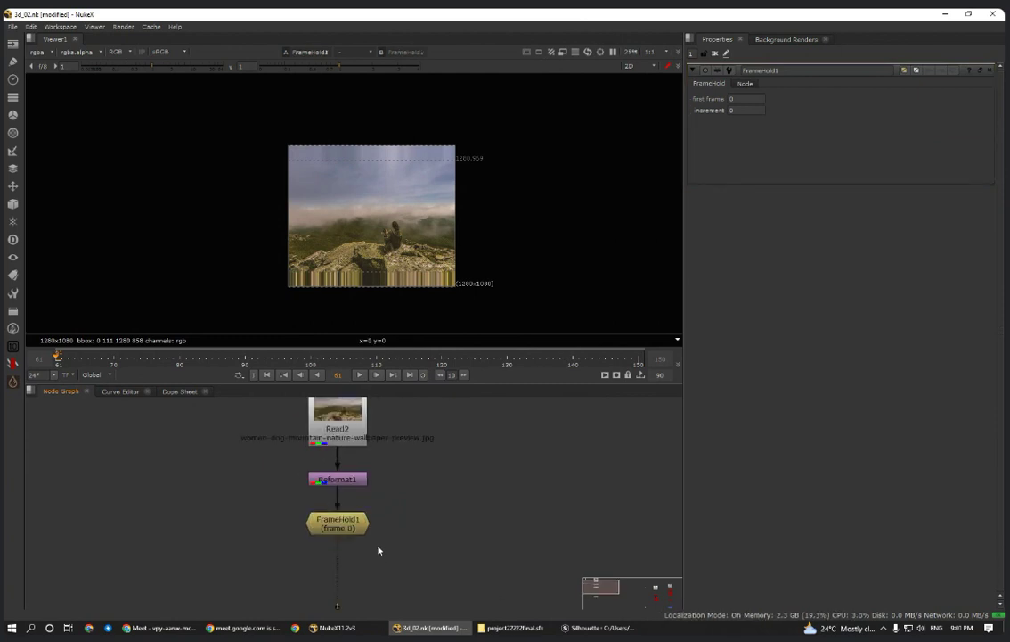
scroll(363, 552, down, 2)
key(k)
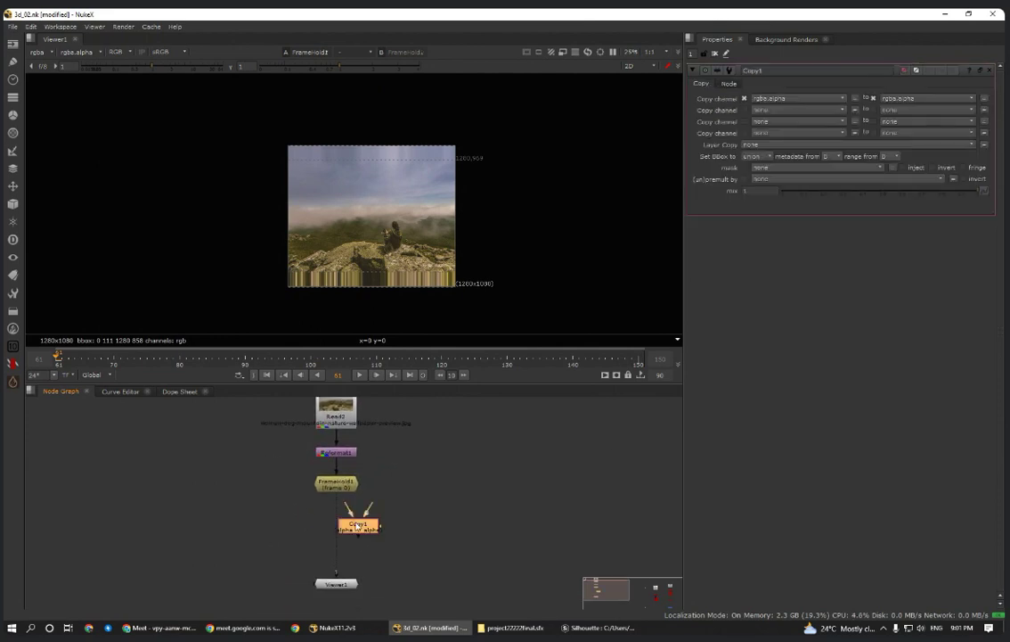
scroll(327, 528, up, 2)
drag(326, 528, 462, 551)
click(438, 530)
key(o)
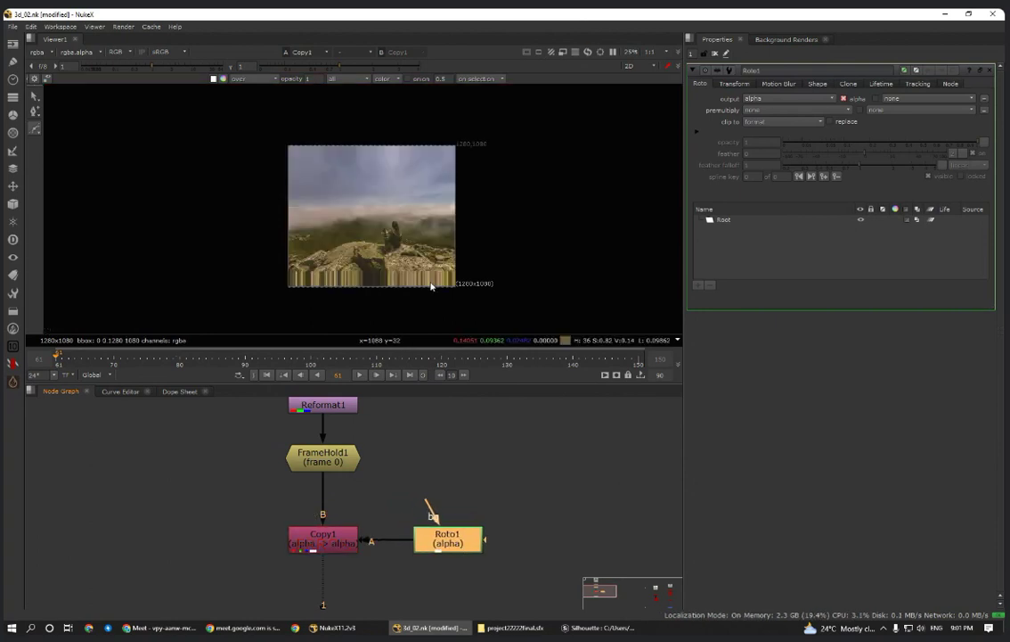
- Draw a full-width rectangle roto shape over the mountain image, leaving out the stretched pixel band at its lower edge
scroll(404, 267, up, 2)
scroll(403, 267, down, 1)
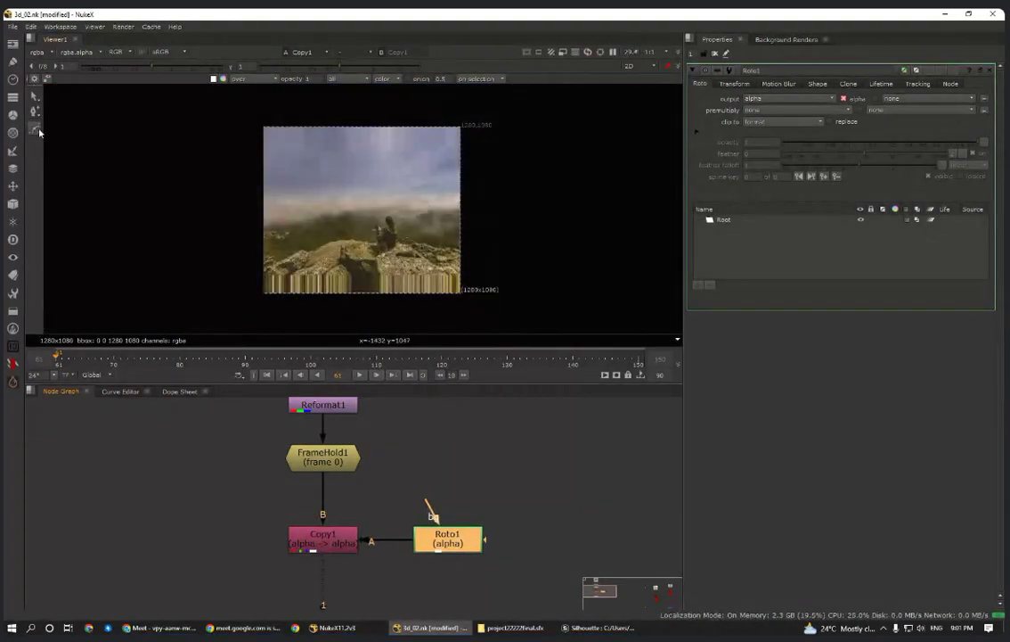
click(36, 130)
click(60, 173)
middle_drag(342, 223, 344, 244)
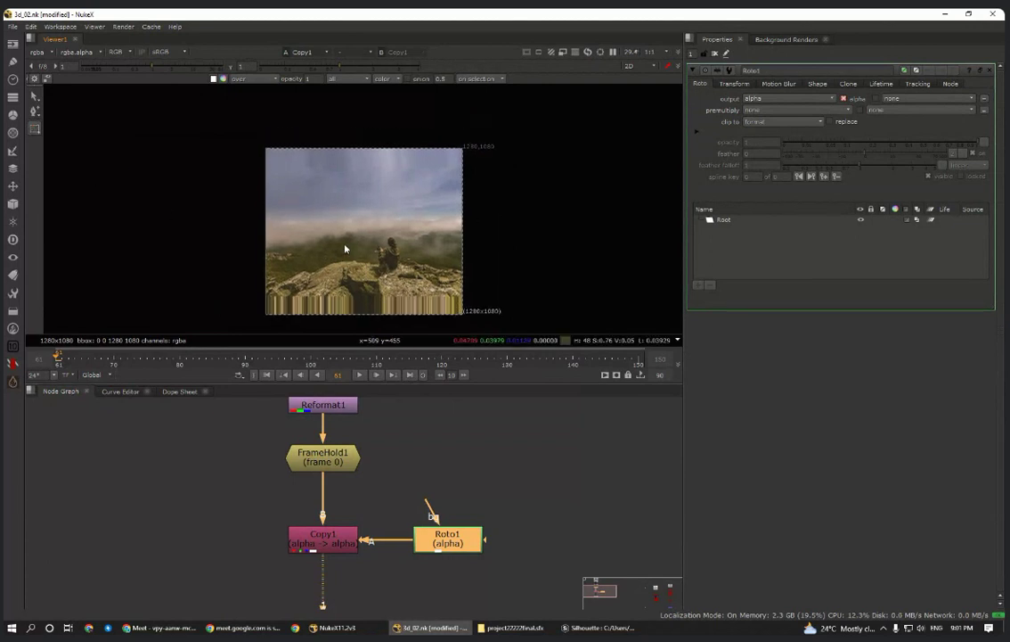
drag(266, 153, 463, 300)
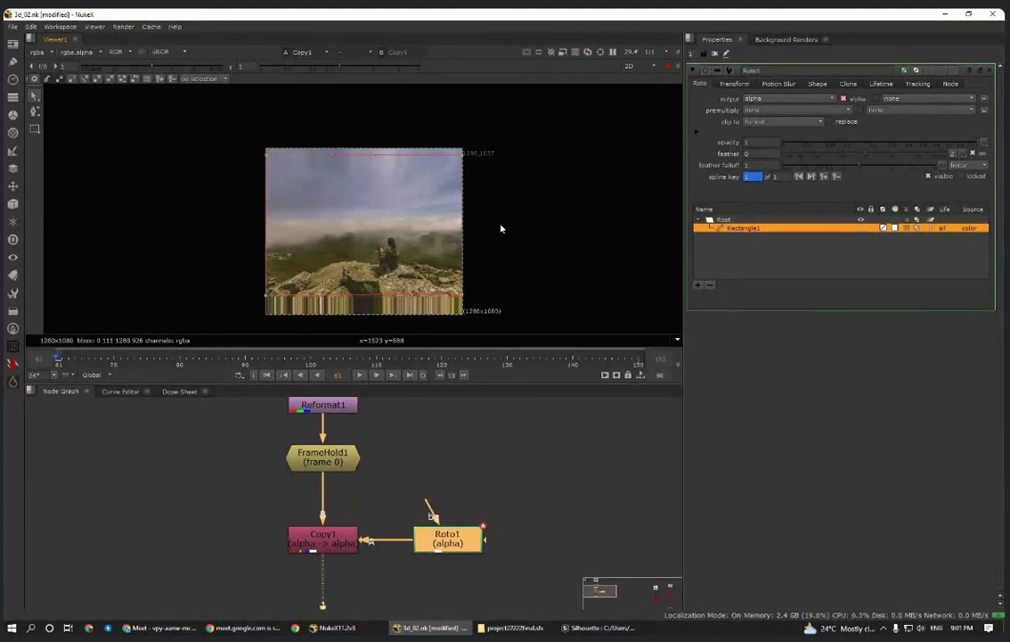
- Select all the points of the rectangle roto shape
drag(497, 101, 164, 214)
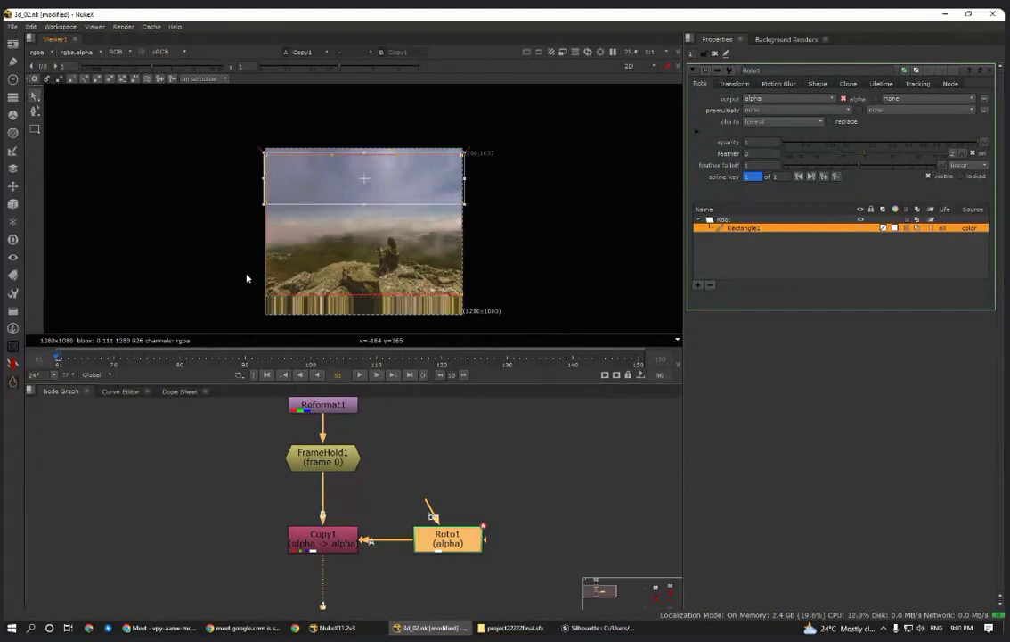
scroll(445, 232, up, 3)
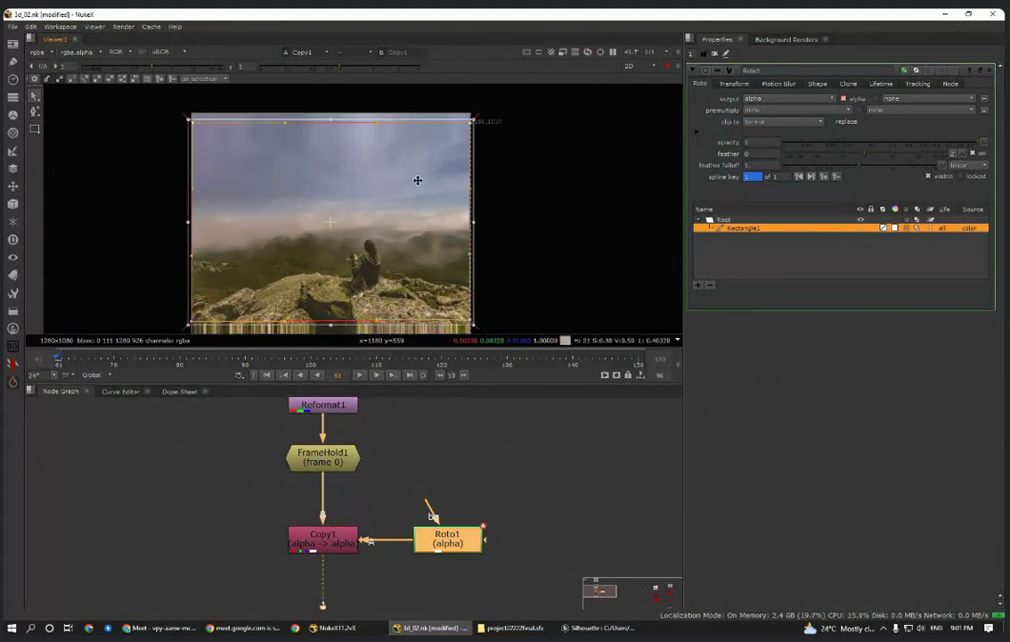
scroll(390, 199, down, 1)
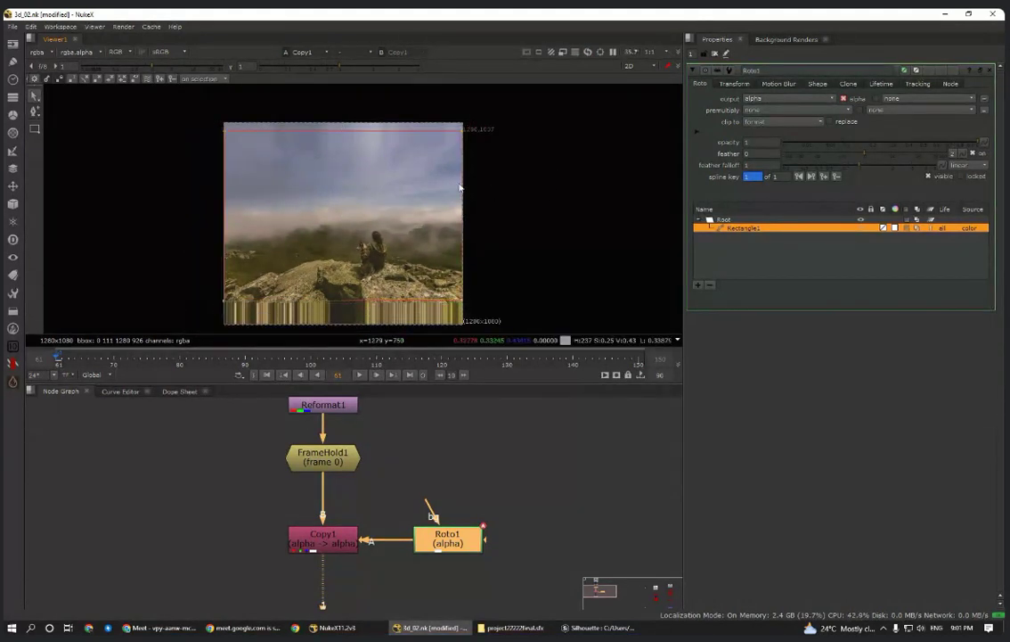
drag(583, 100, 128, 328)
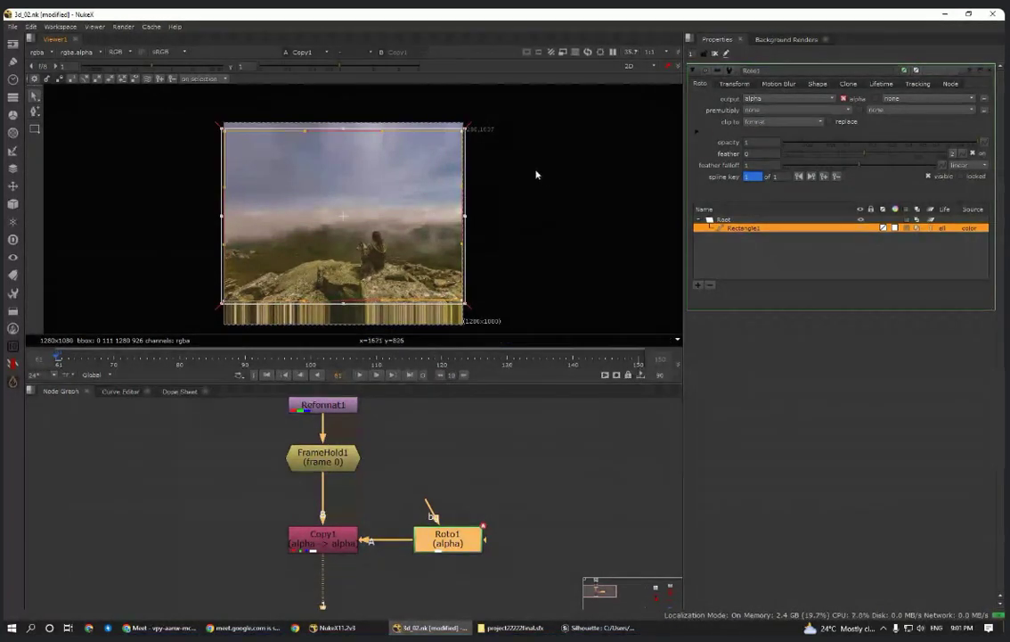
- Move the Viewer1 node further down to make room below Copy1
click(462, 452)
scroll(436, 463, down, 4)
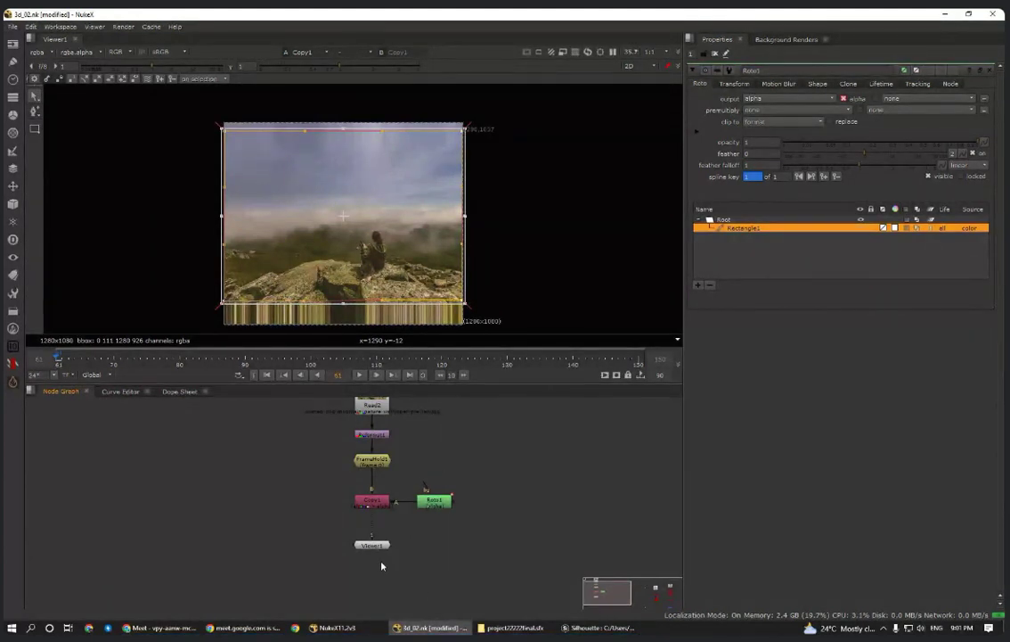
drag(372, 545, 375, 608)
scroll(384, 459, up, 3)
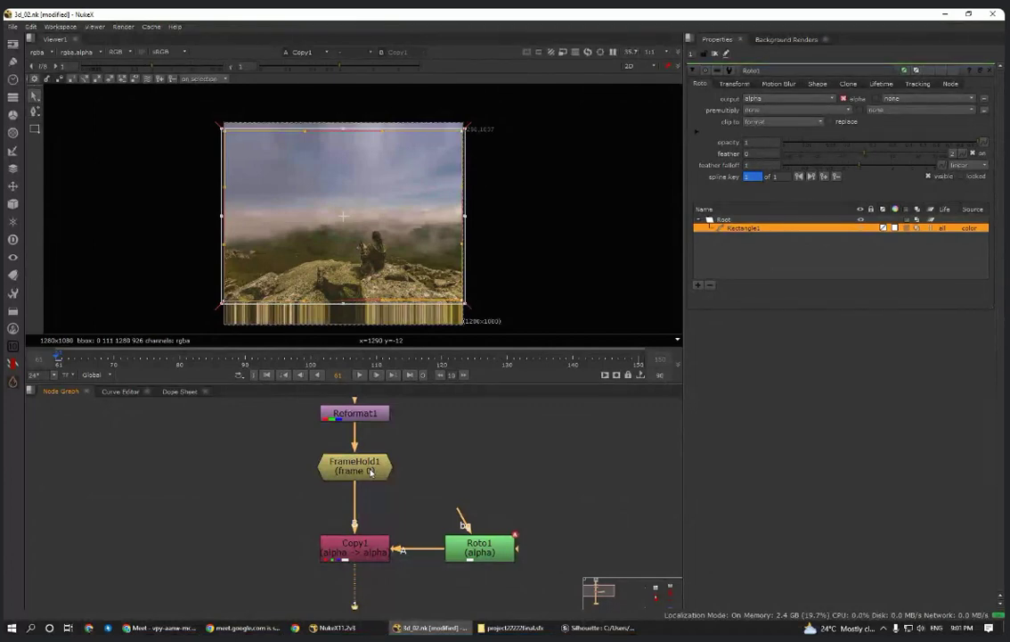
- Set the first frame of the FrameHold1 node to 61
double_click(370, 473)
text(61)
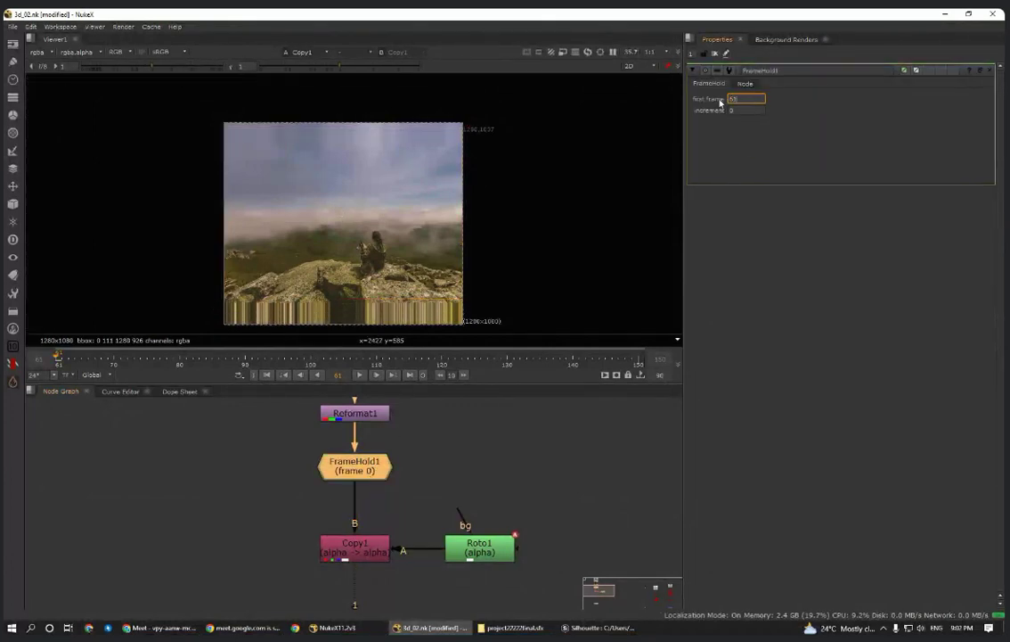
click(413, 473)
scroll(428, 463, down, 4)
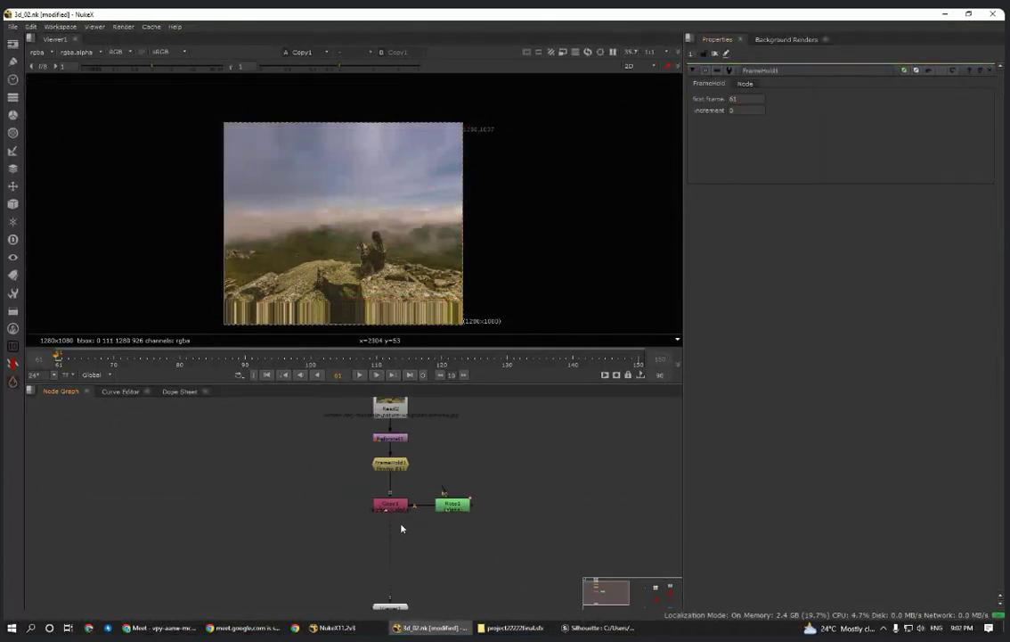
scroll(402, 527, up, 3)
- Insert a Premult node below Copy1 so the mountain image is multiplied by the roto alpha
double_click(488, 486)
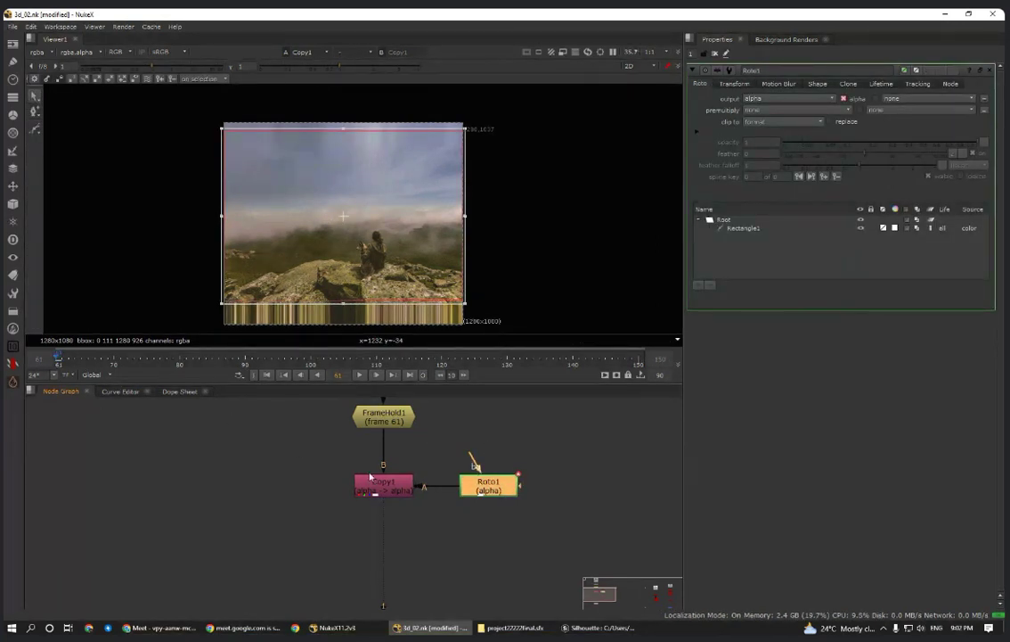
double_click(397, 485)
click(421, 548)
key(Tab)
text(pre)
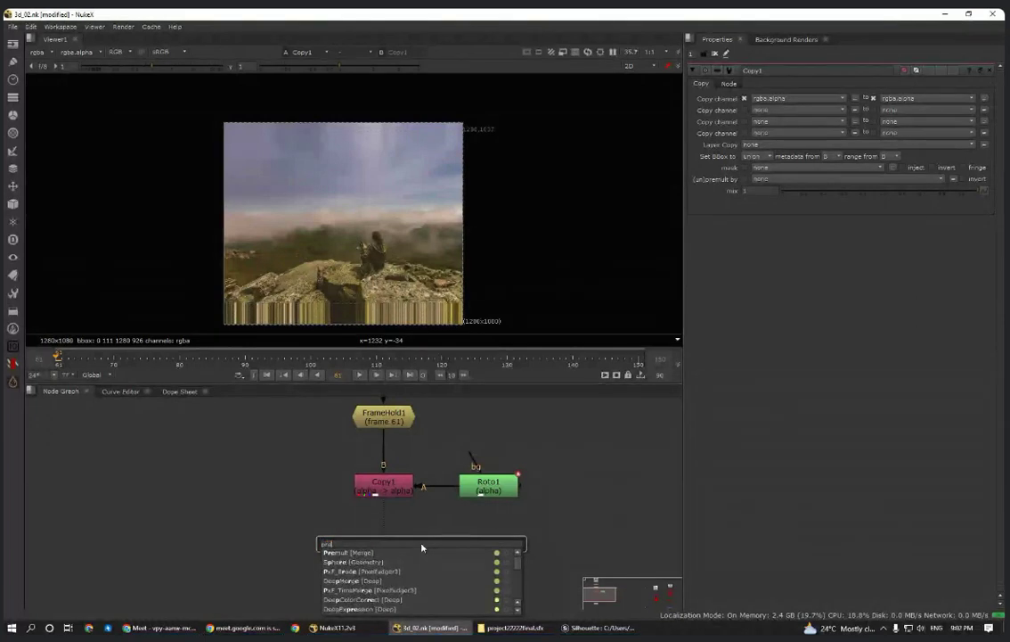
click(335, 559)
drag(423, 550, 401, 544)
scroll(429, 541, down, 1)
scroll(392, 540, up, 2)
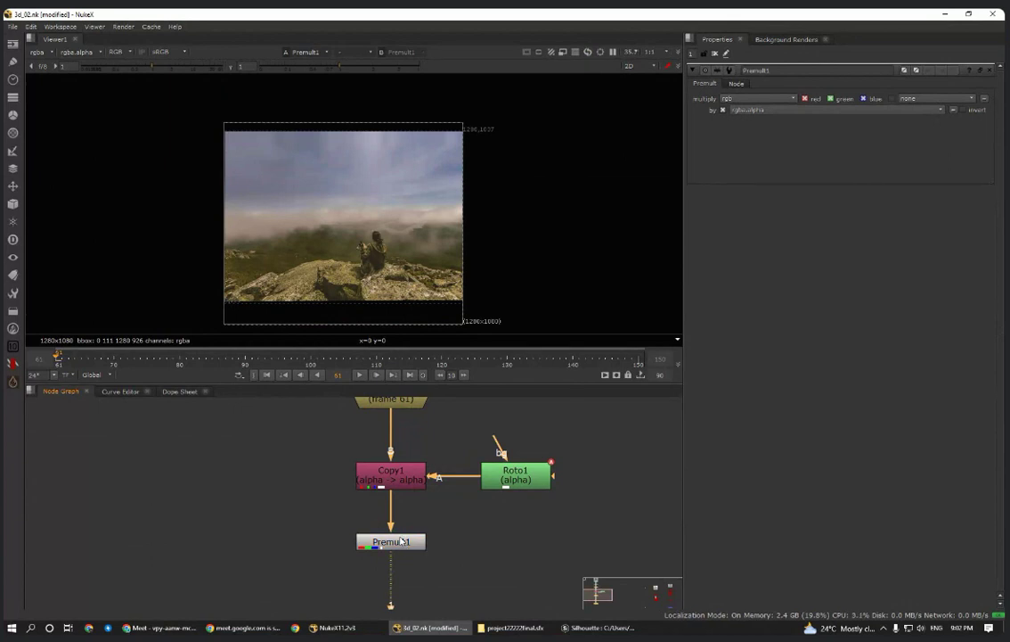
scroll(427, 536, down, 2)
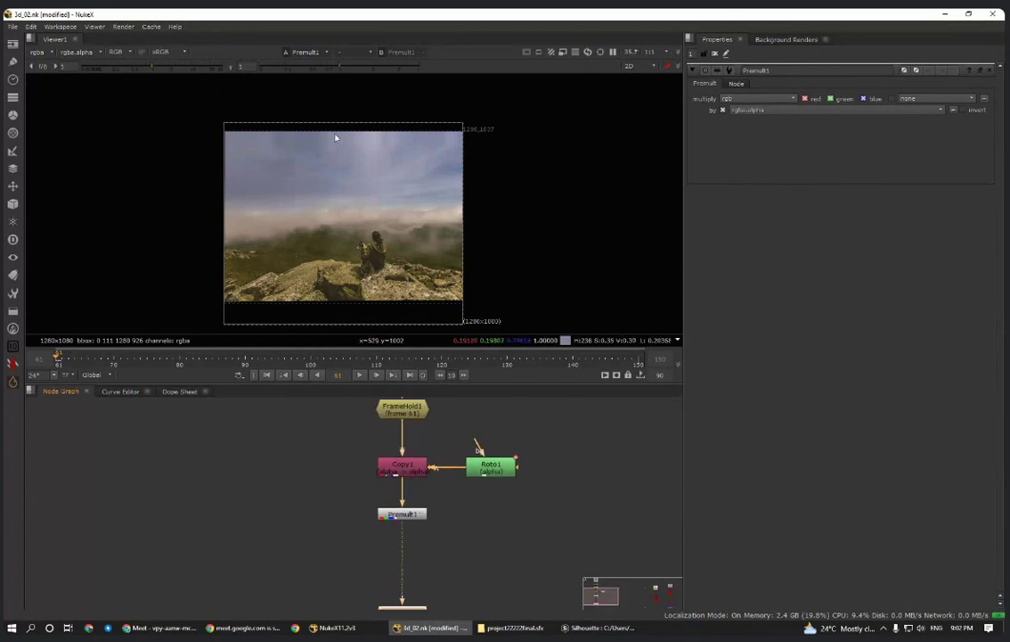
- Move the Viewer1 node further down below Premult1 and save the script
click(462, 555)
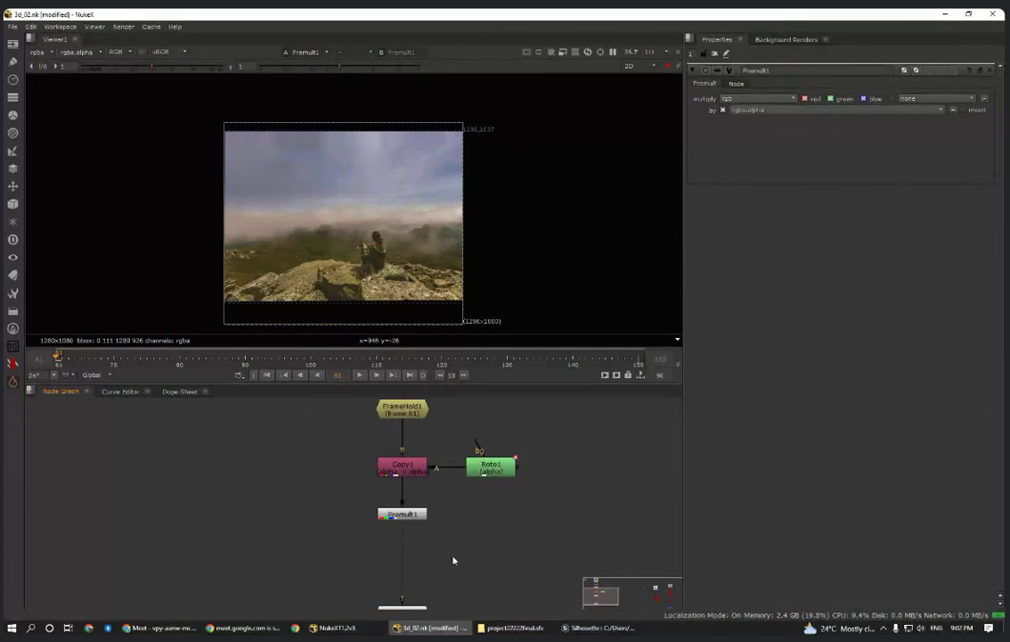
scroll(441, 539, down, 2)
drag(419, 533, 426, 591)
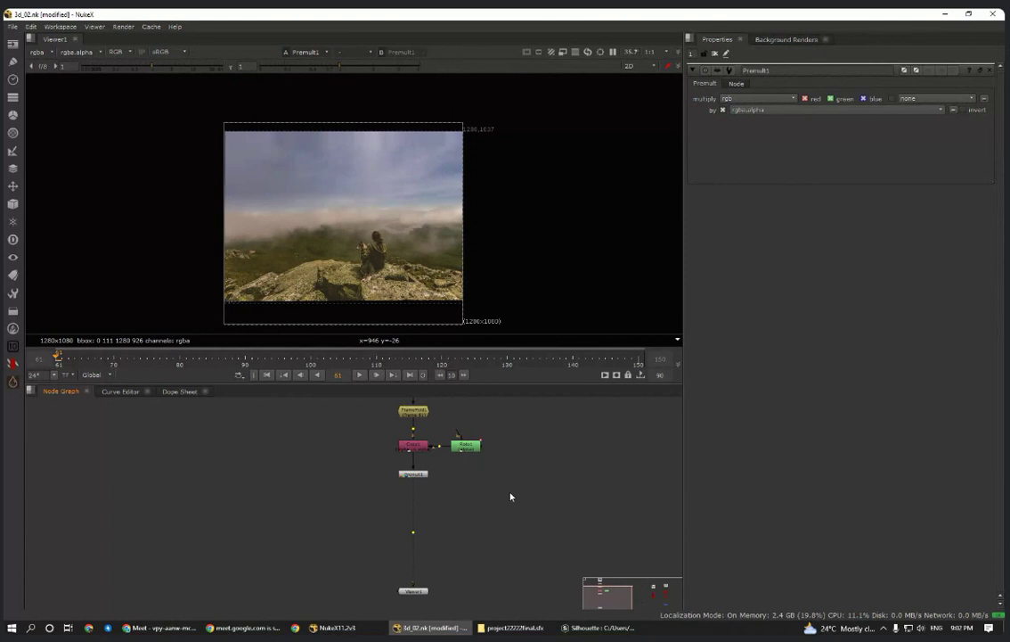
key(f)
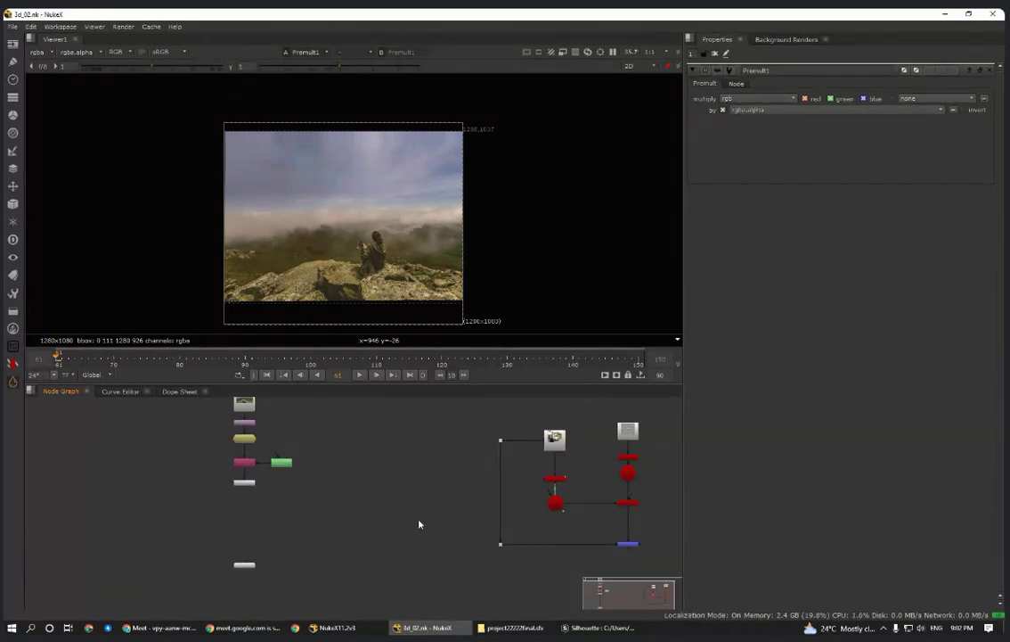
middle_drag(419, 524, 503, 555)
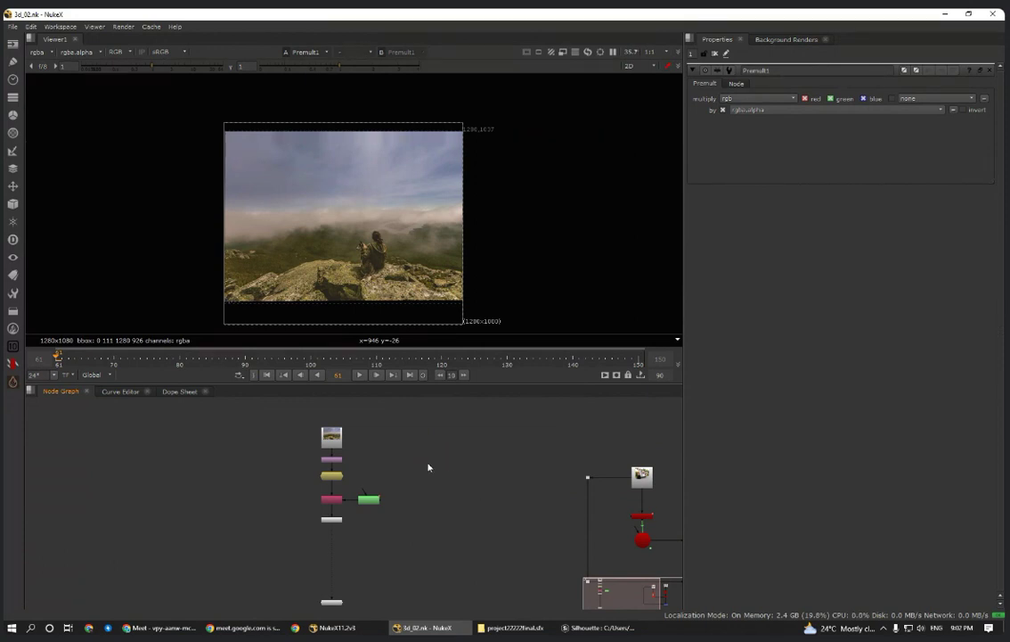
- Add a Project3D node and place it beneath Premult1
scroll(376, 542, up, 3)
key(Tab)
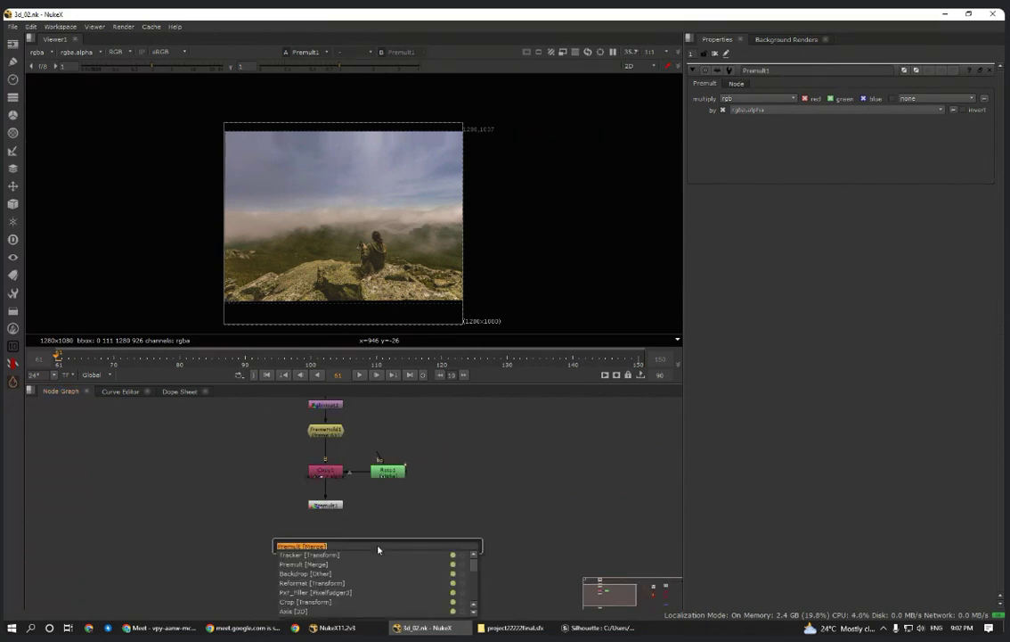
text(project)
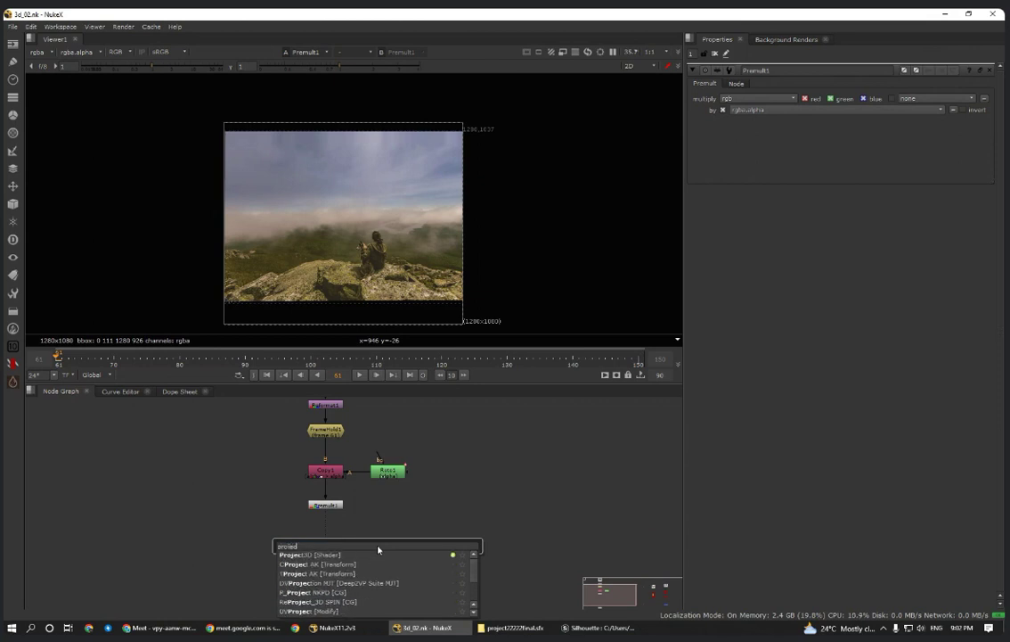
click(337, 555)
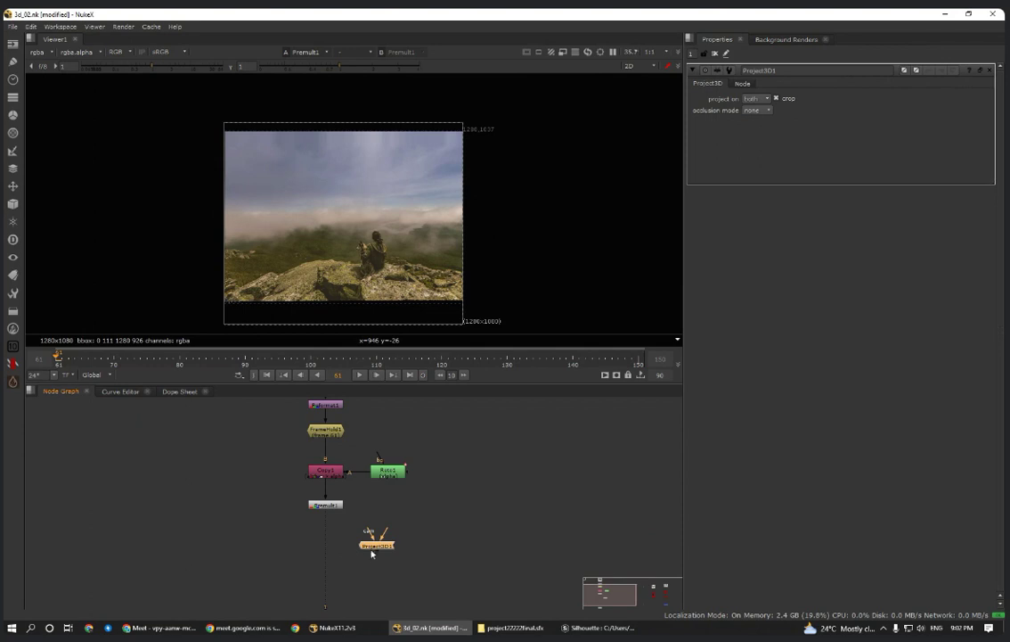
scroll(371, 553, up, 2)
drag(370, 545, 305, 540)
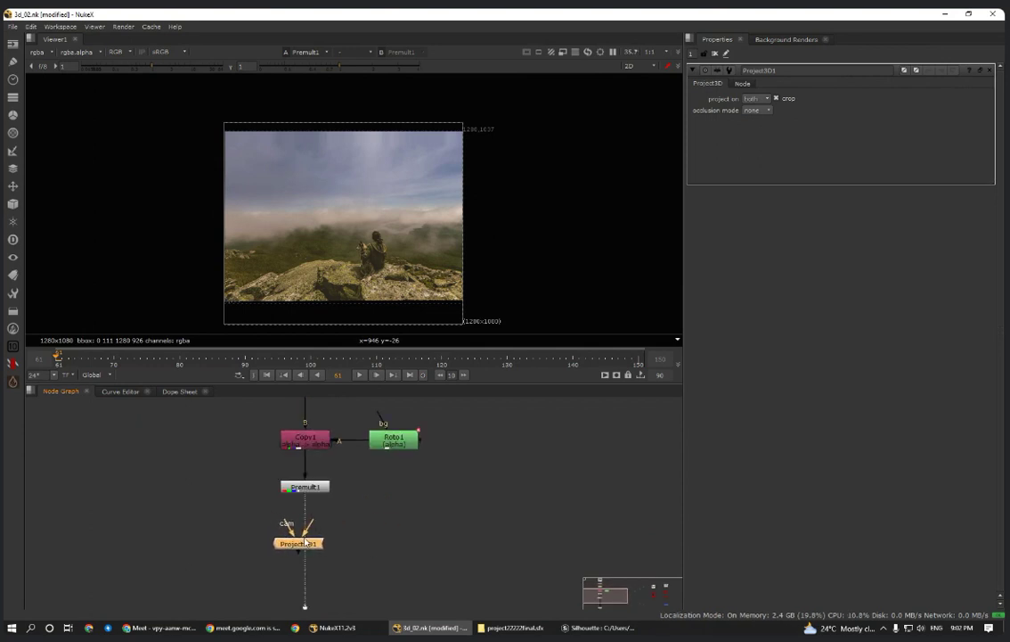
- Connect the Project3D1 image input to Premult1 and insert the node into the line to the viewer
scroll(310, 535, up, 5)
drag(303, 492, 340, 408)
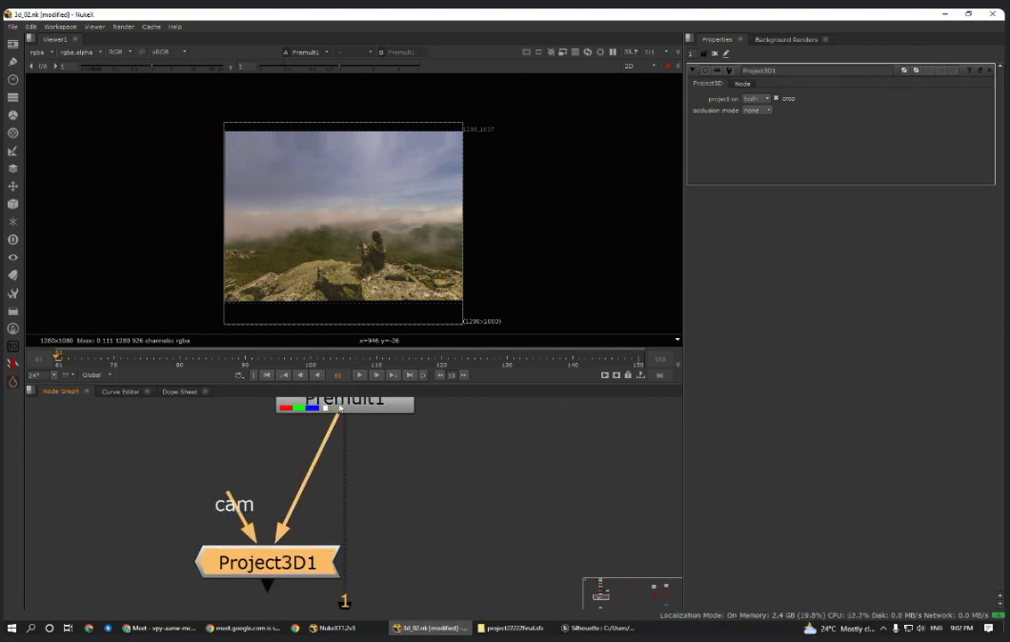
scroll(327, 489, down, 4)
drag(337, 509, 351, 534)
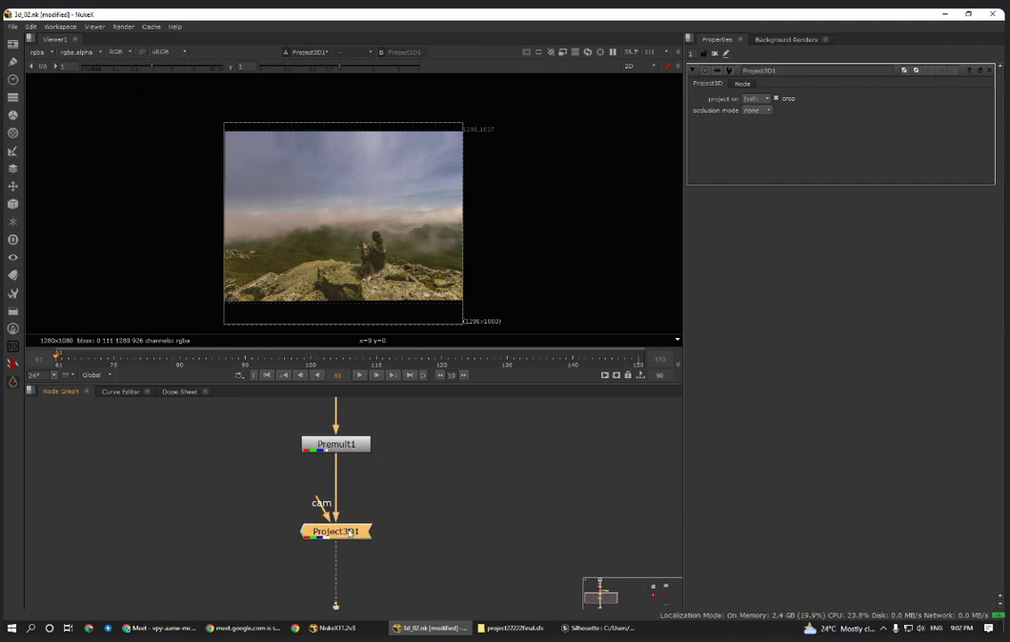
- Export a new Camera from CameraTracker1 with Link output turned off
scroll(351, 525, down, 4)
middle_drag(399, 500, 319, 558)
scroll(321, 534, down, 3)
middle_drag(481, 490, 279, 439)
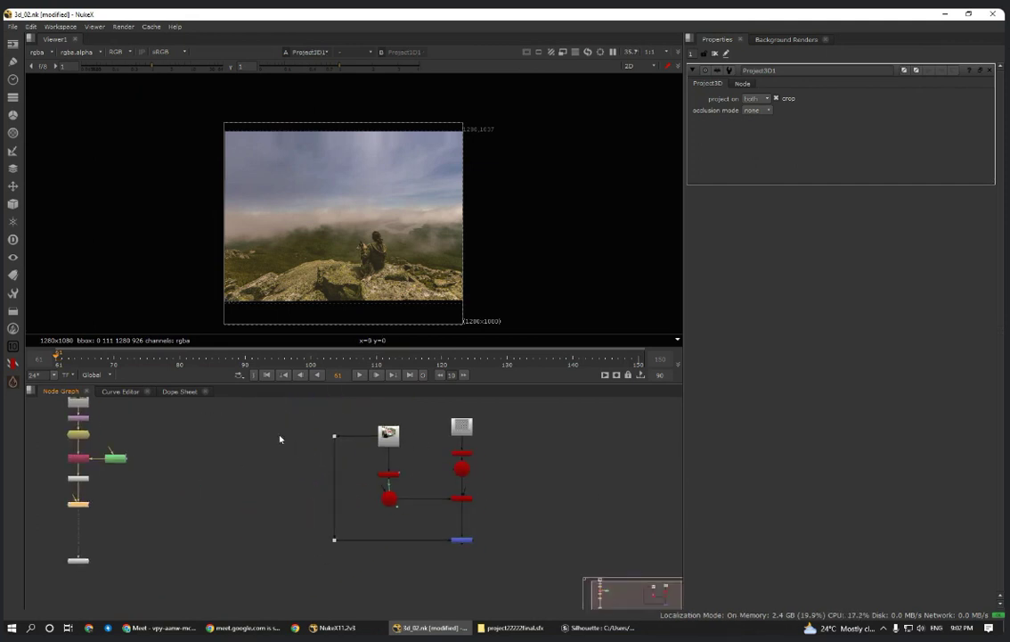
scroll(462, 472, up, 5)
scroll(267, 534, down, 3)
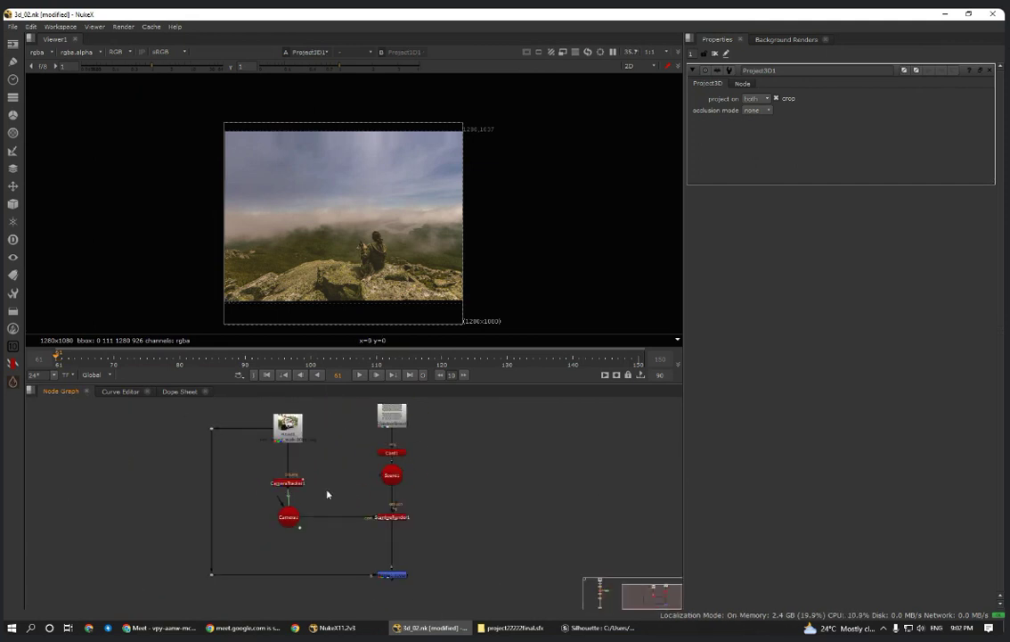
middle_drag(327, 492, 388, 509)
scroll(387, 509, up, 4)
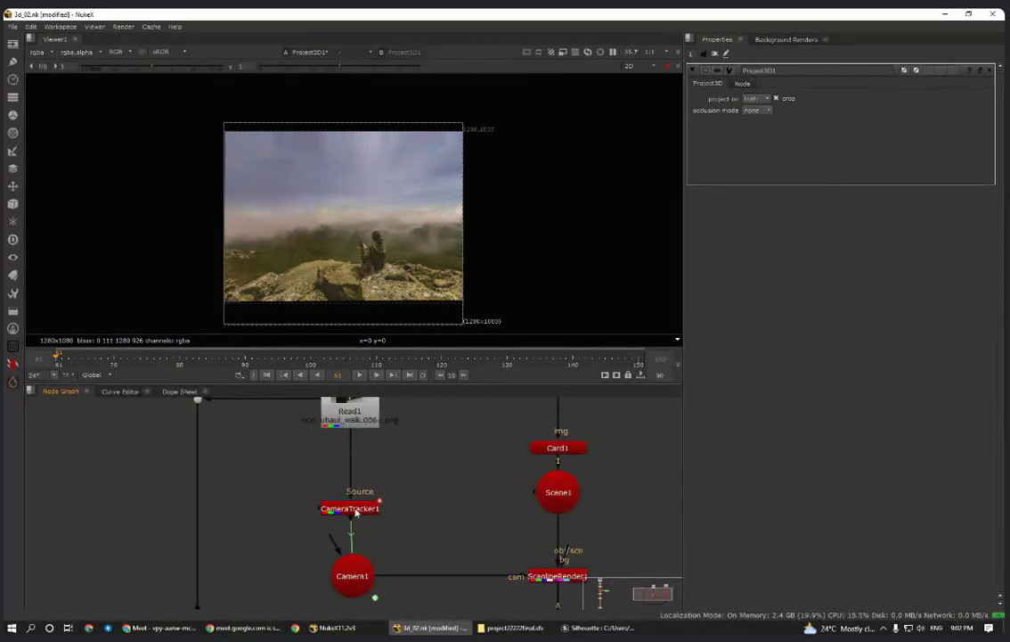
click(355, 510)
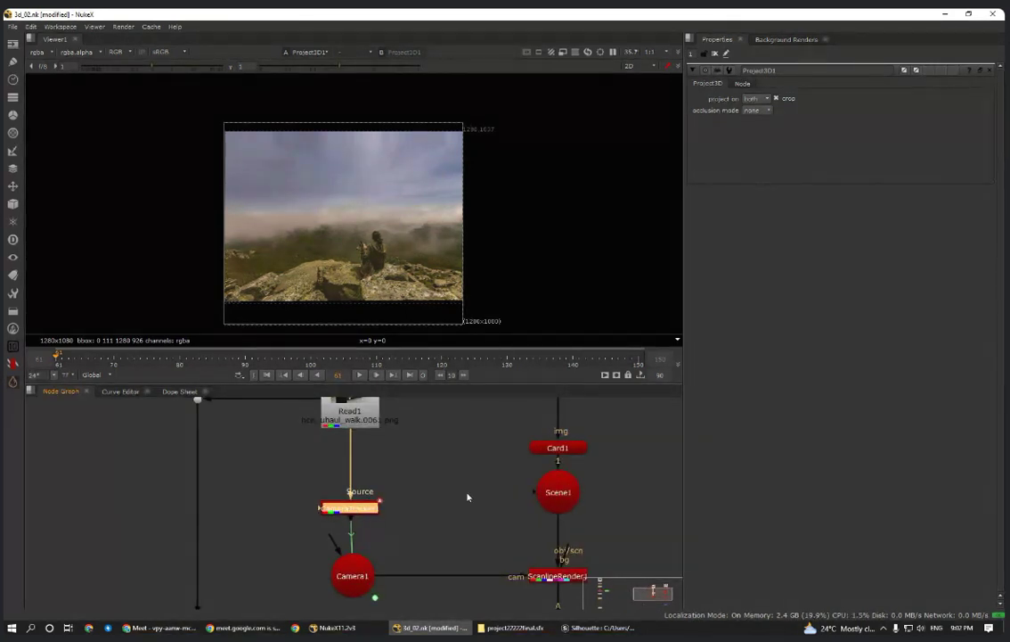
key(Return)
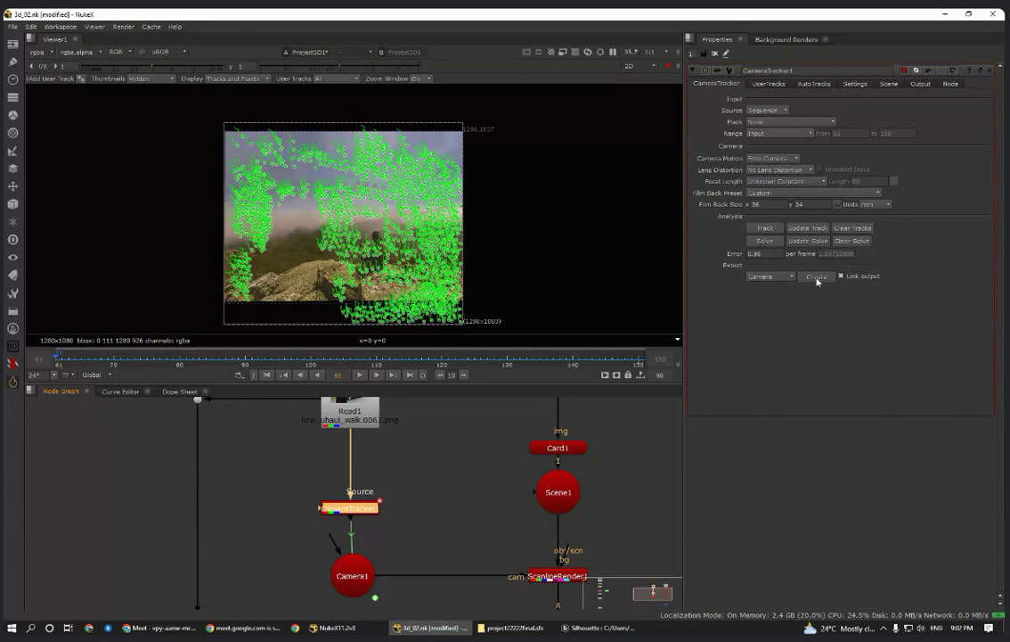
click(821, 281)
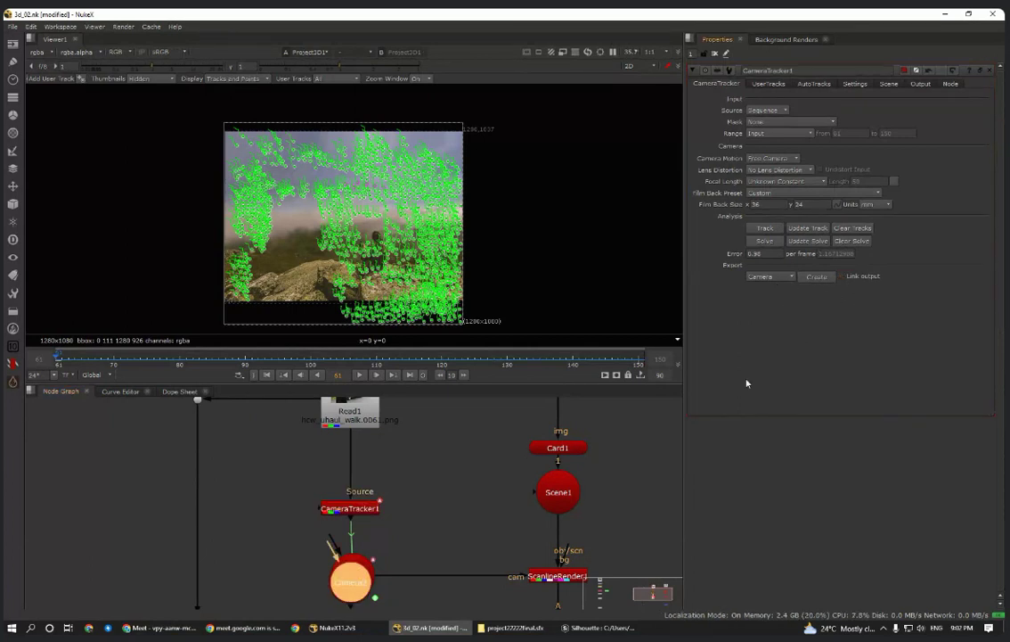
- Move the newly exported camera node away from the tracking branch to the free side of the mountain branch
scroll(468, 481, down, 5)
middle_drag(458, 502, 637, 465)
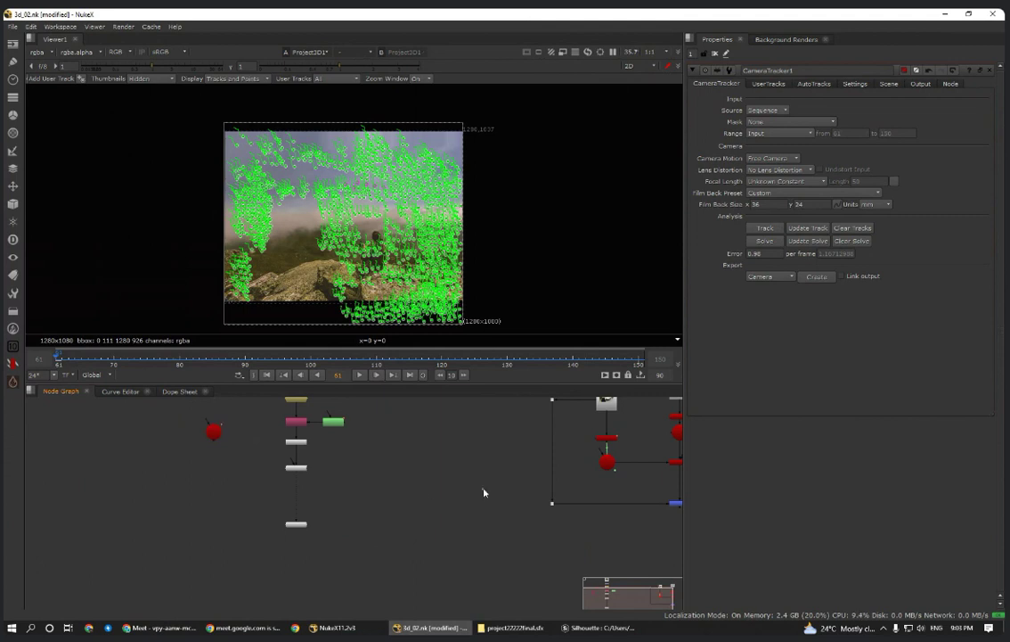
middle_drag(457, 504, 367, 550)
scroll(419, 535, down, 2)
drag(616, 418, 409, 587)
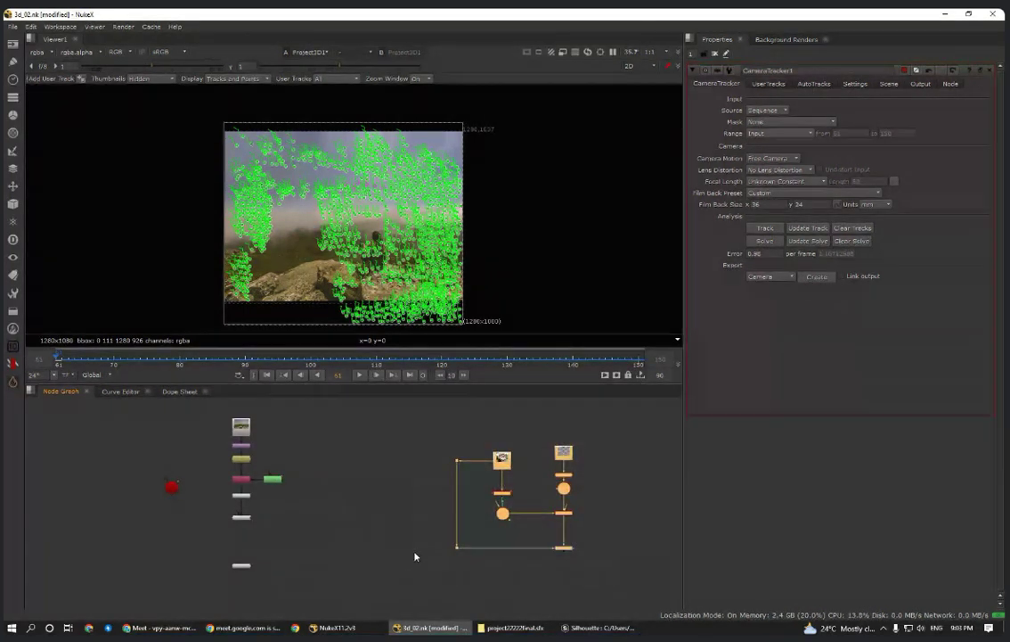
click(435, 478)
scroll(463, 419, up, 5)
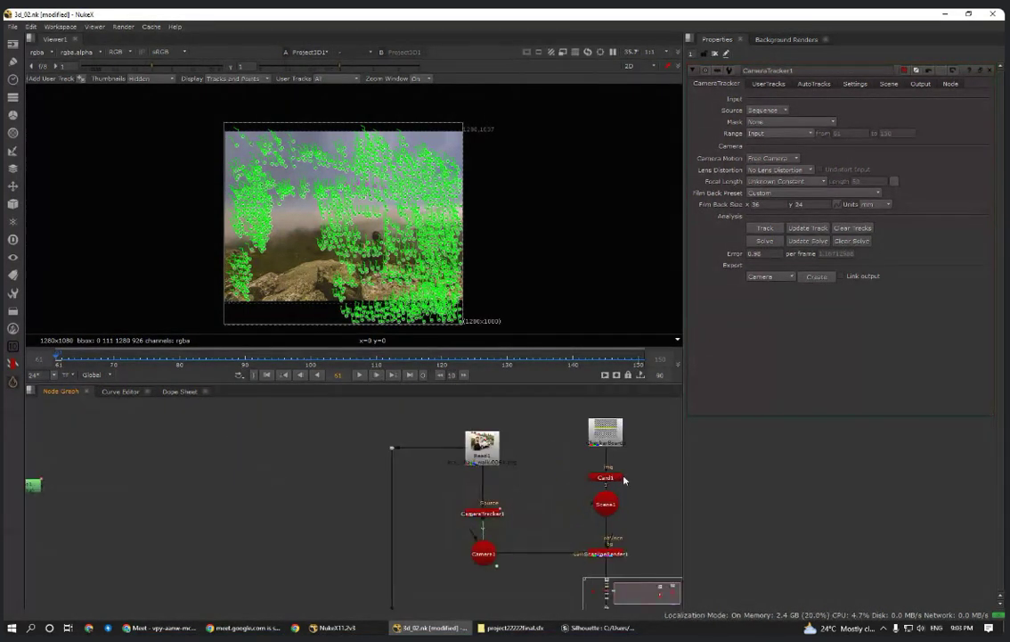
scroll(496, 474, down, 4)
middle_drag(140, 500, 310, 503)
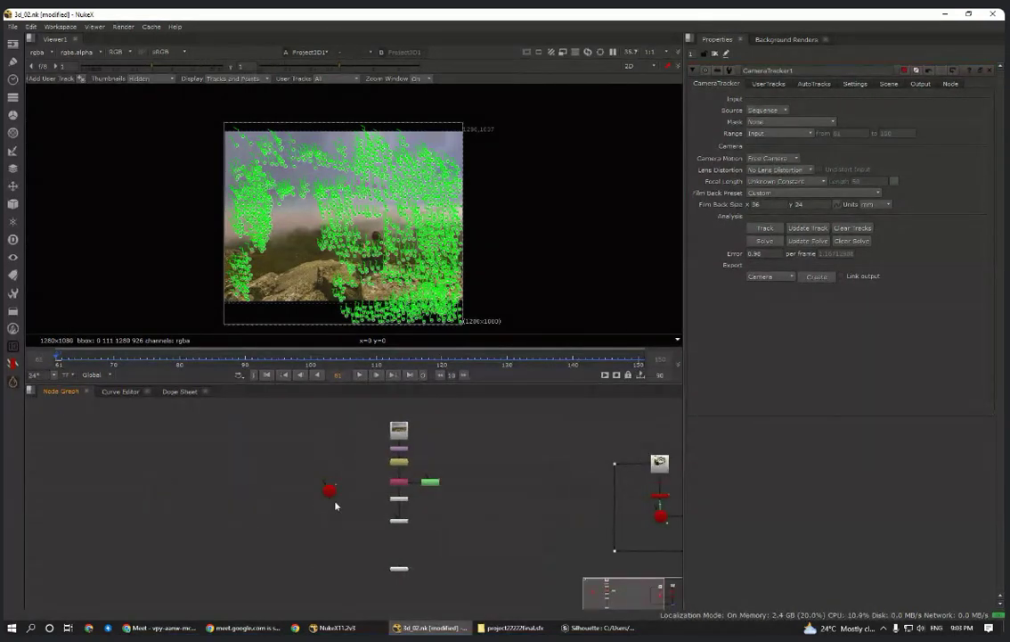
- Place Camera2 level with Project3D1 and connect it to the cam input of Project3D1
scroll(352, 503, up, 2)
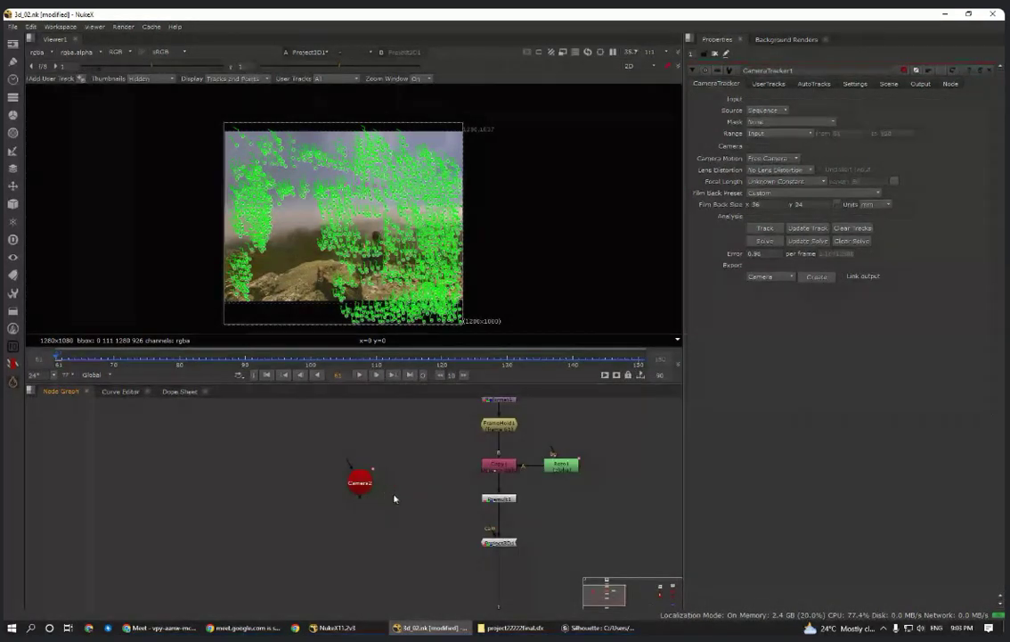
middle_drag(394, 496, 295, 487)
drag(294, 486, 289, 533)
drag(396, 504, 279, 541)
click(338, 522)
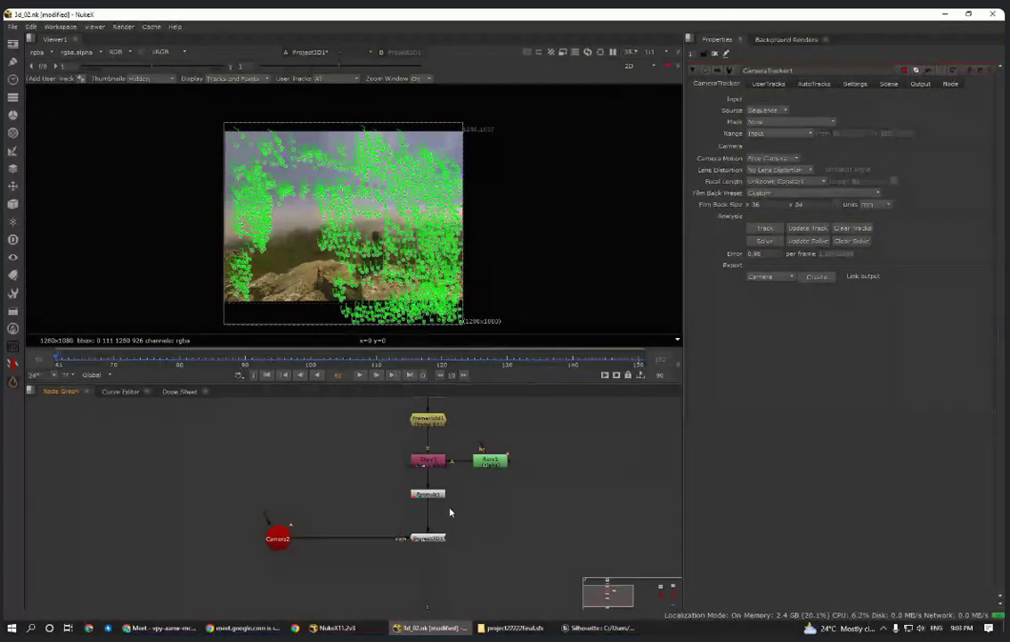
- Copy FrameHold1 with its frame 61 and insert the copy between Camera2 and the cam input of Project3D1, aligning Camera2 with it
middle_drag(463, 514, 429, 522)
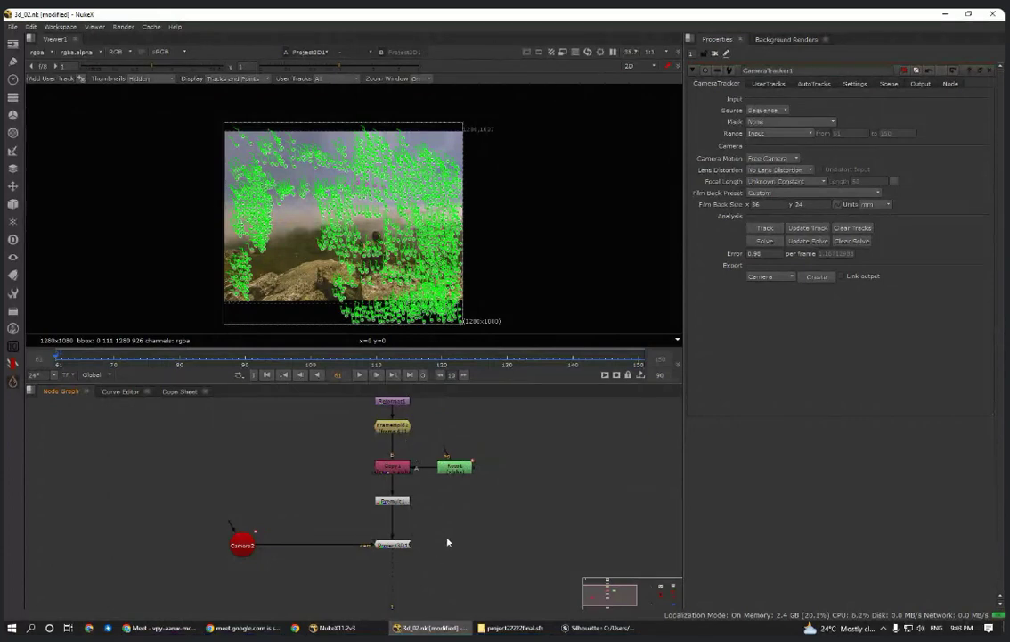
scroll(296, 519, up, 2)
click(236, 553)
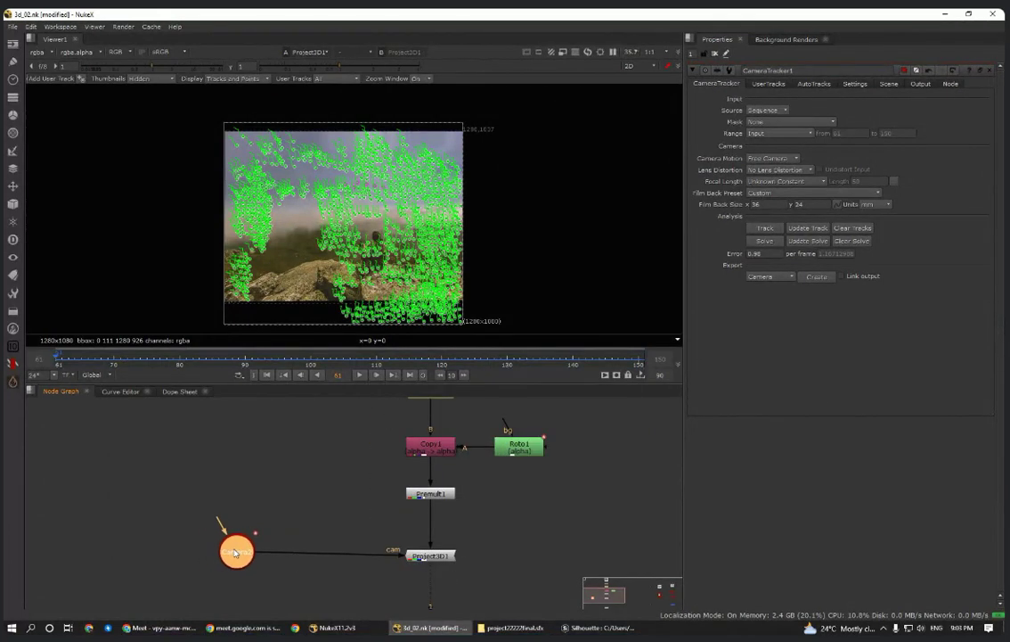
scroll(319, 498, down, 2)
middle_drag(320, 492, 306, 521)
scroll(366, 470, up, 3)
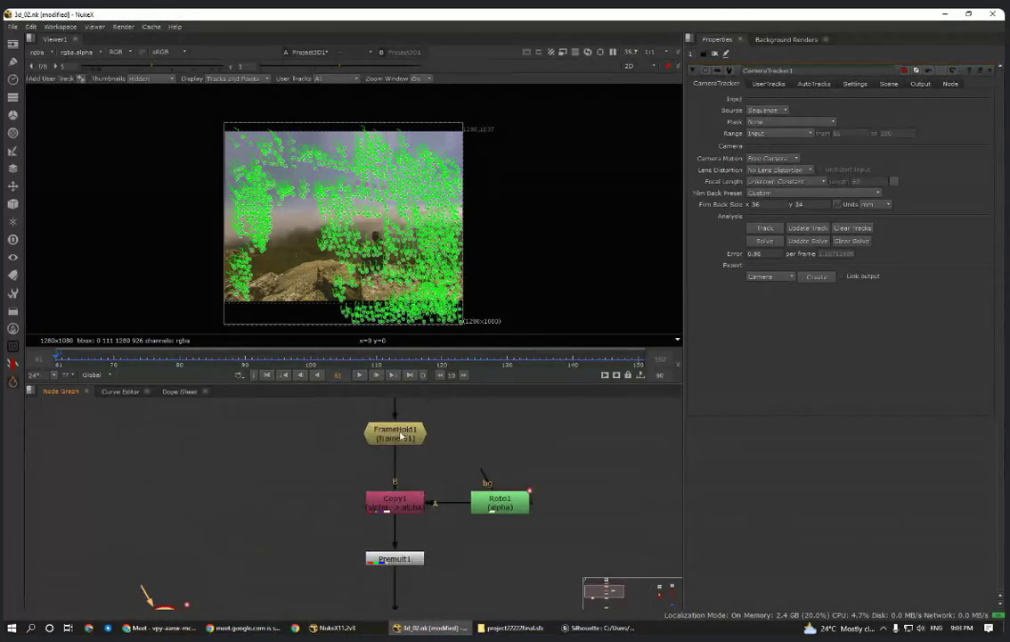
click(401, 435)
middle_drag(298, 588, 311, 531)
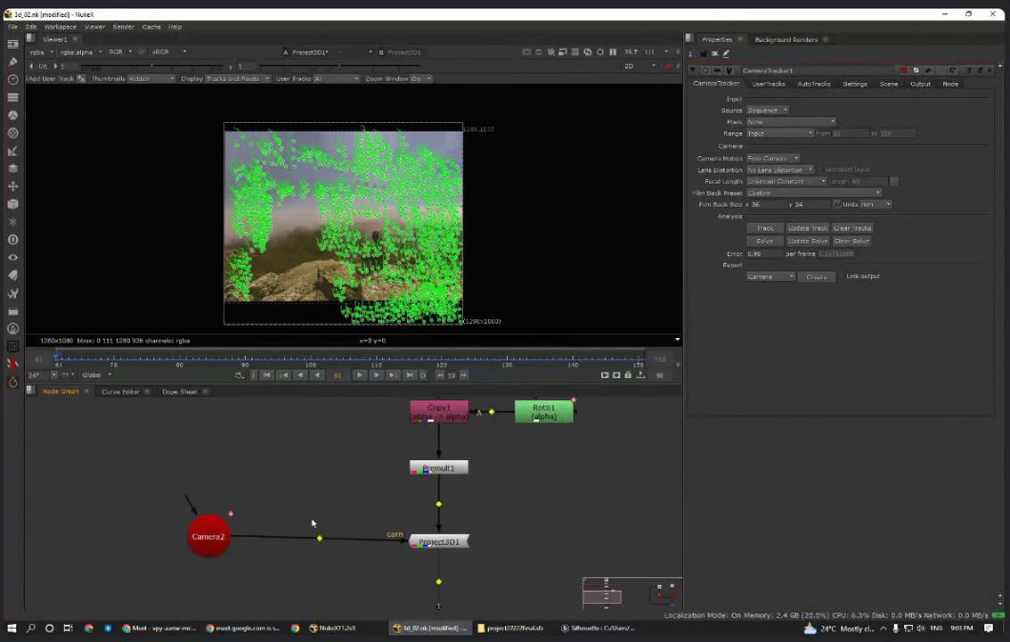
key(ctrl+v)
drag(313, 528, 319, 546)
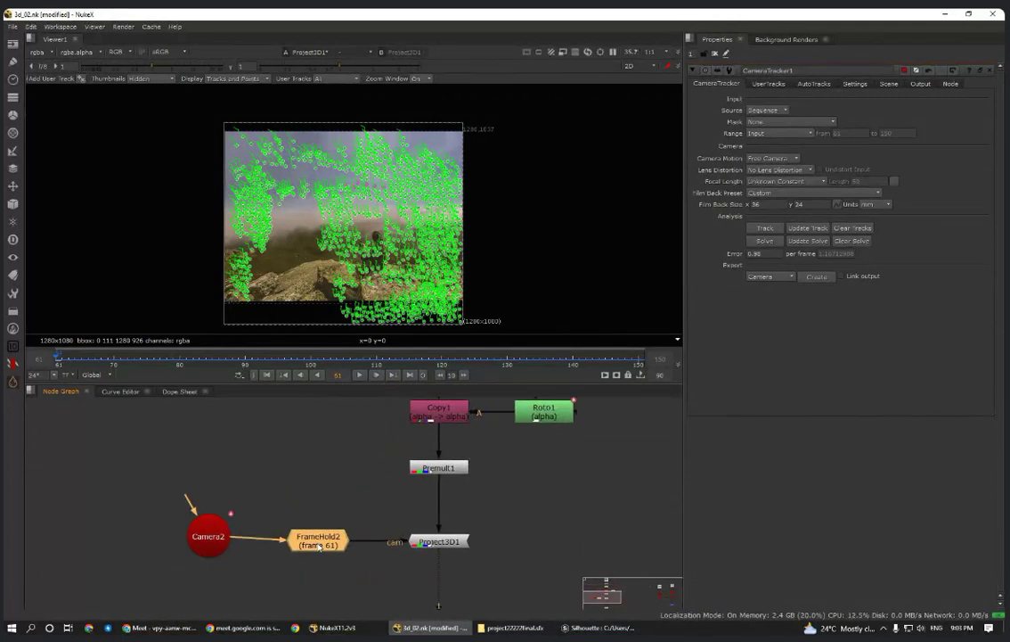
drag(221, 532, 215, 538)
- Open the Project3D1 settings and examine how its image and camera connections are wired in the node tree
scroll(436, 521, down, 3)
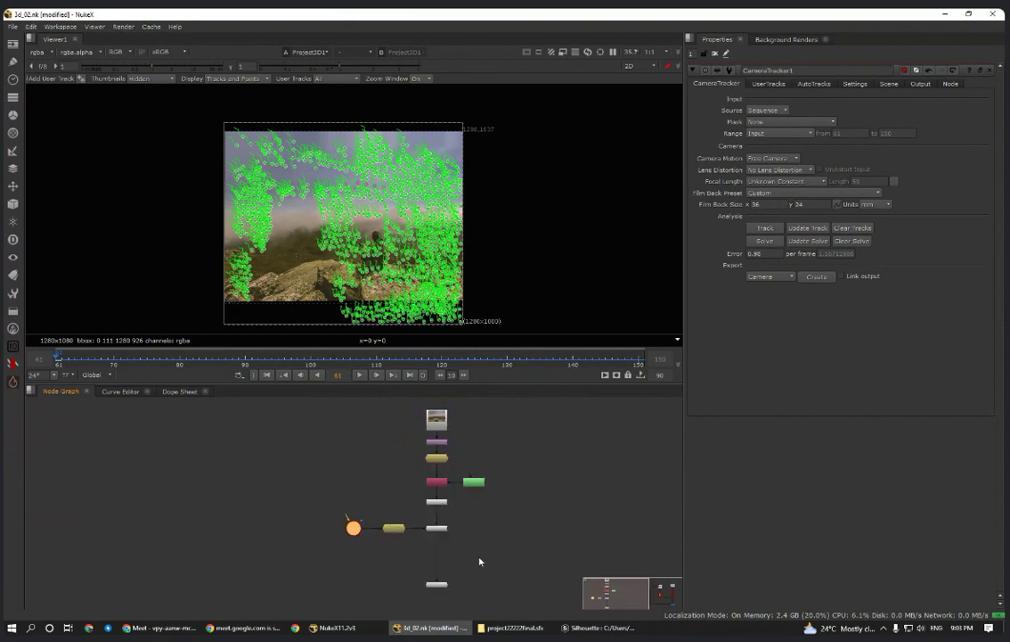
click(480, 561)
scroll(438, 534, up, 2)
middle_drag(441, 533, 419, 505)
click(422, 501)
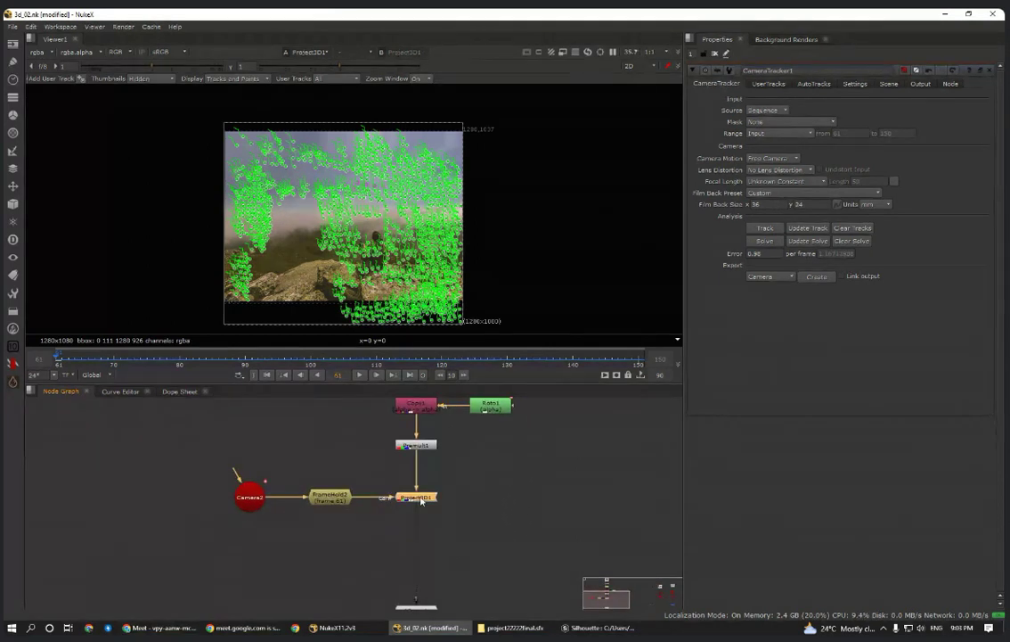
double_click(422, 501)
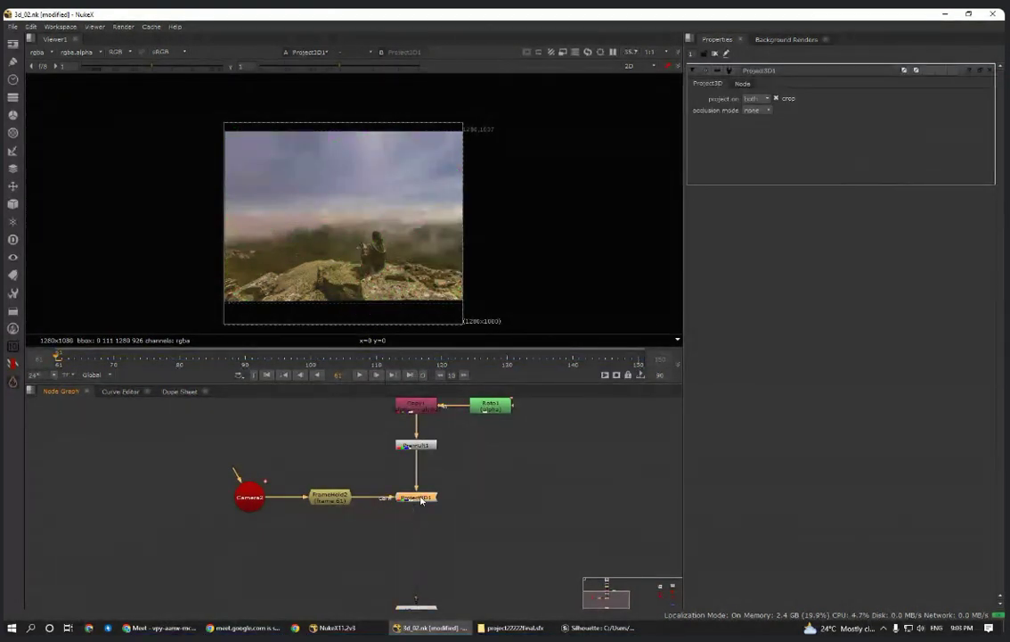
scroll(365, 483, down, 4)
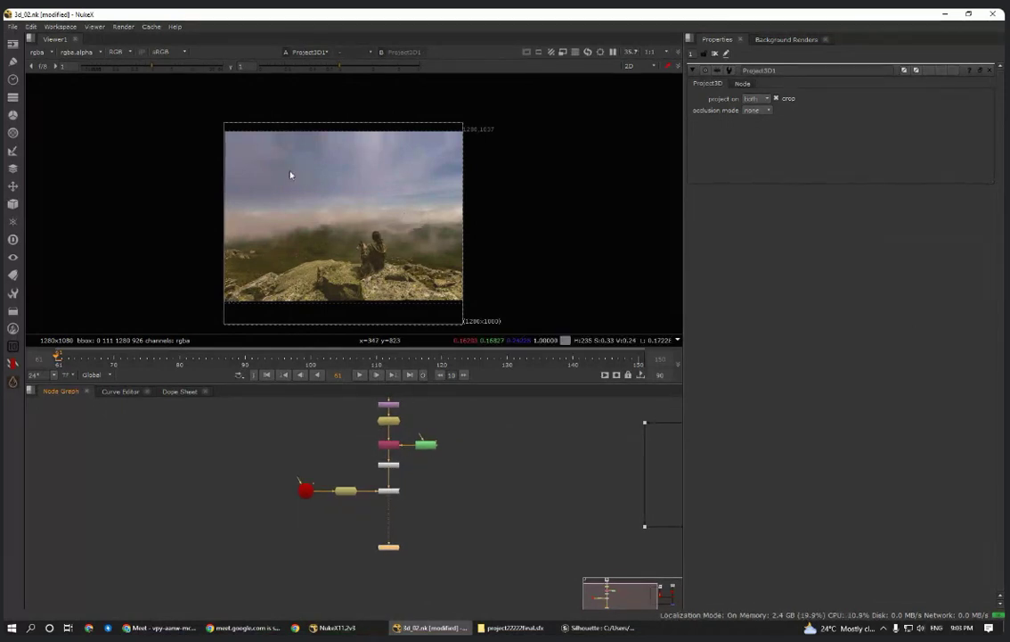
scroll(426, 447, down, 4)
middle_drag(449, 458, 407, 472)
scroll(364, 448, up, 3)
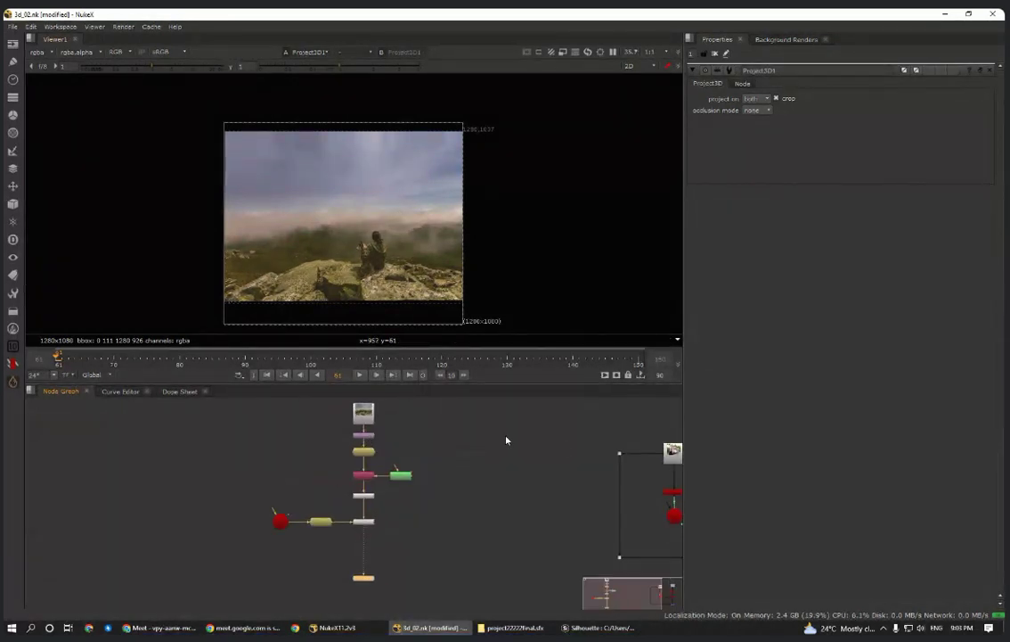
scroll(303, 534, up, 3)
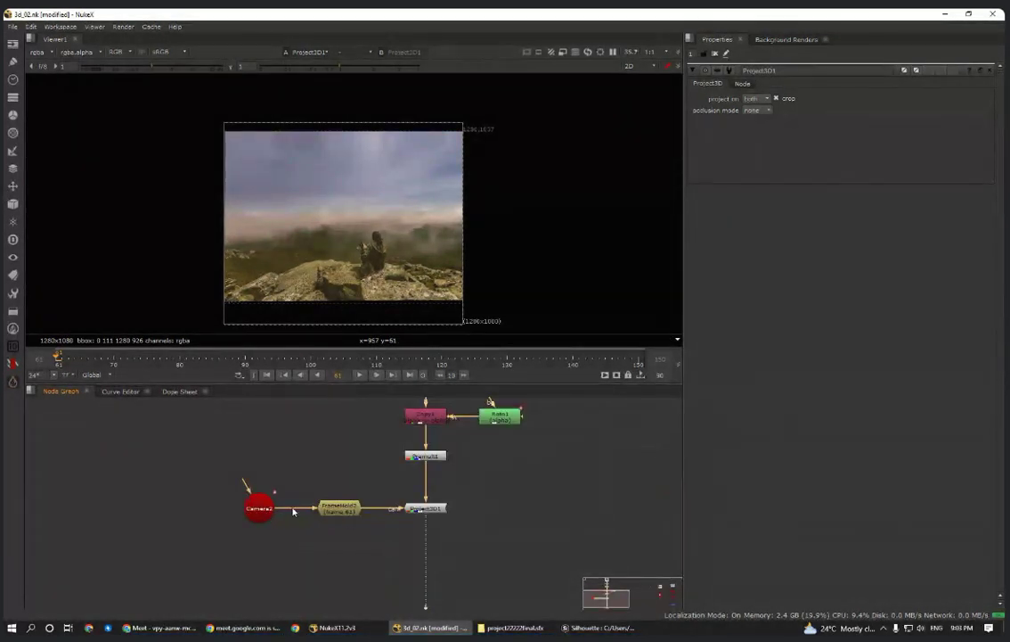
scroll(293, 512, down, 3)
middle_drag(510, 540, 471, 517)
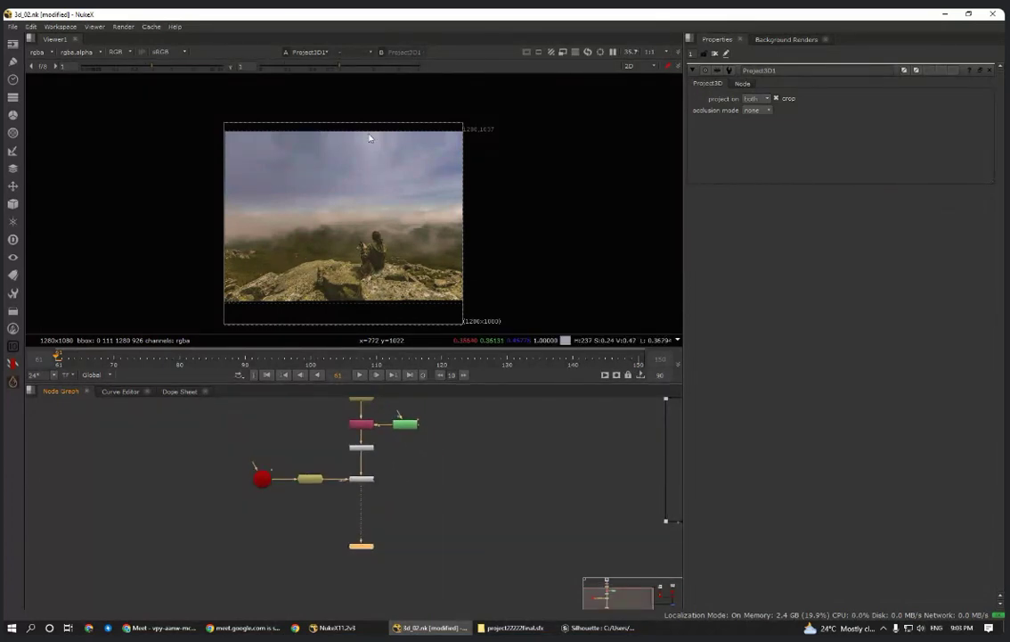
click(400, 517)
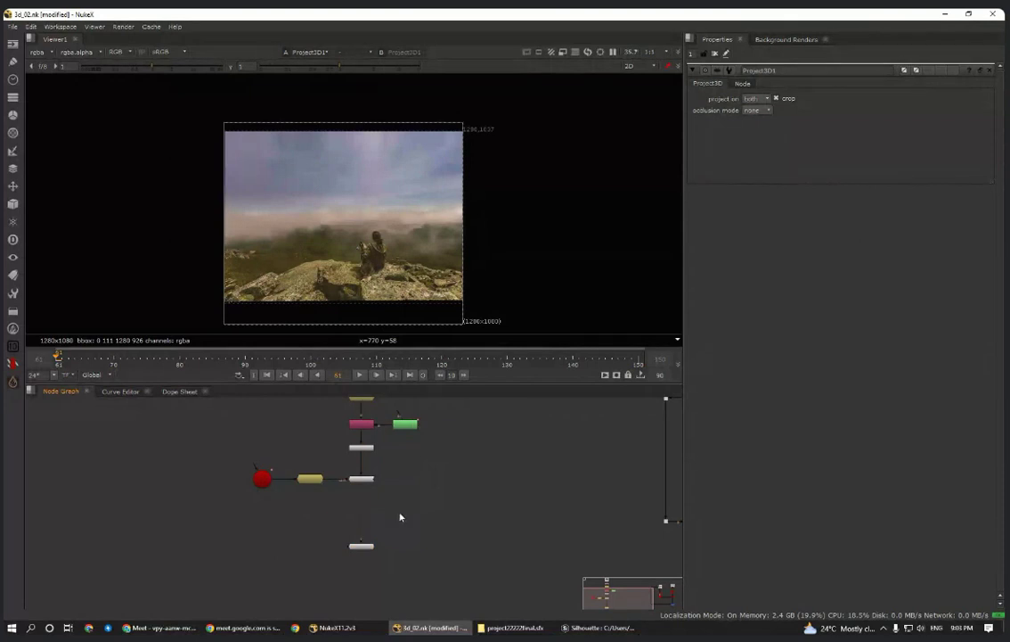
- Copy the Card1 node from above Scene1 in the tracking branch
scroll(375, 466, down, 2)
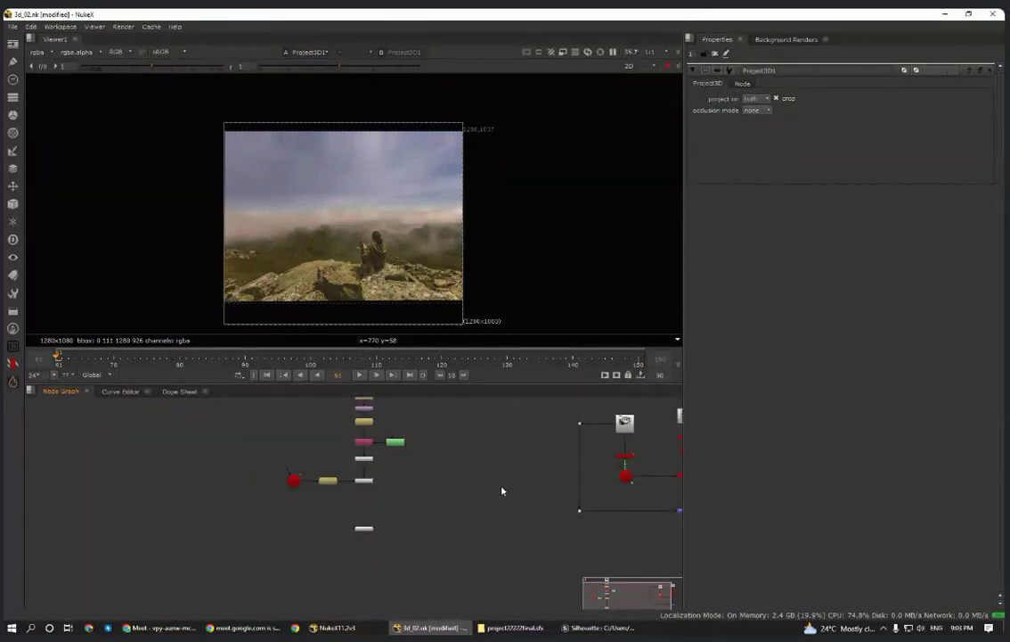
scroll(561, 491, down, 3)
middle_drag(568, 492, 426, 510)
scroll(496, 486, up, 10)
middle_drag(492, 485, 522, 518)
scroll(473, 445, up, 2)
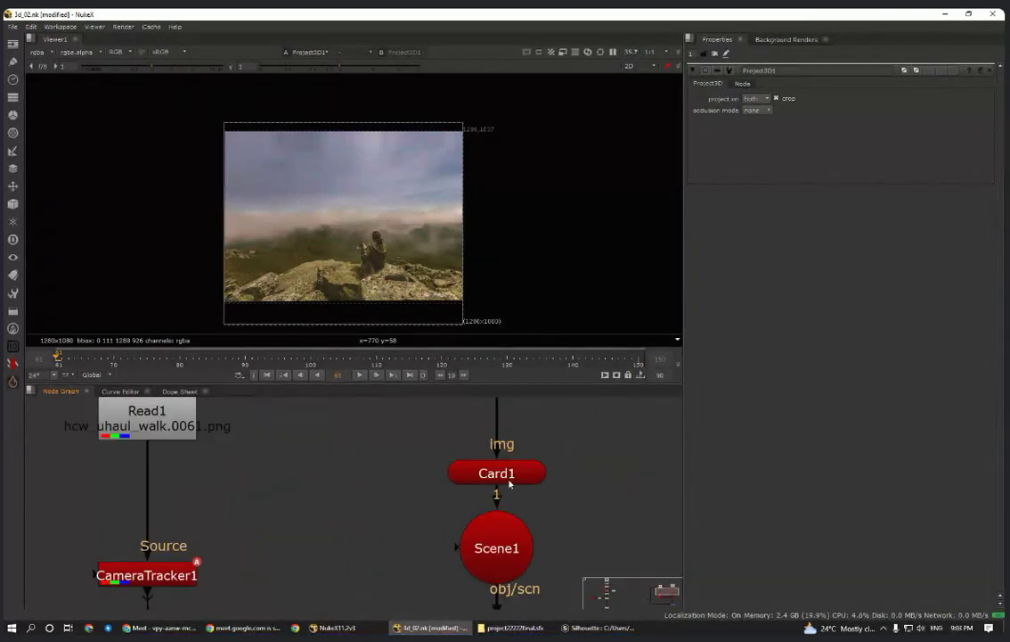
click(504, 473)
key(ctrl)
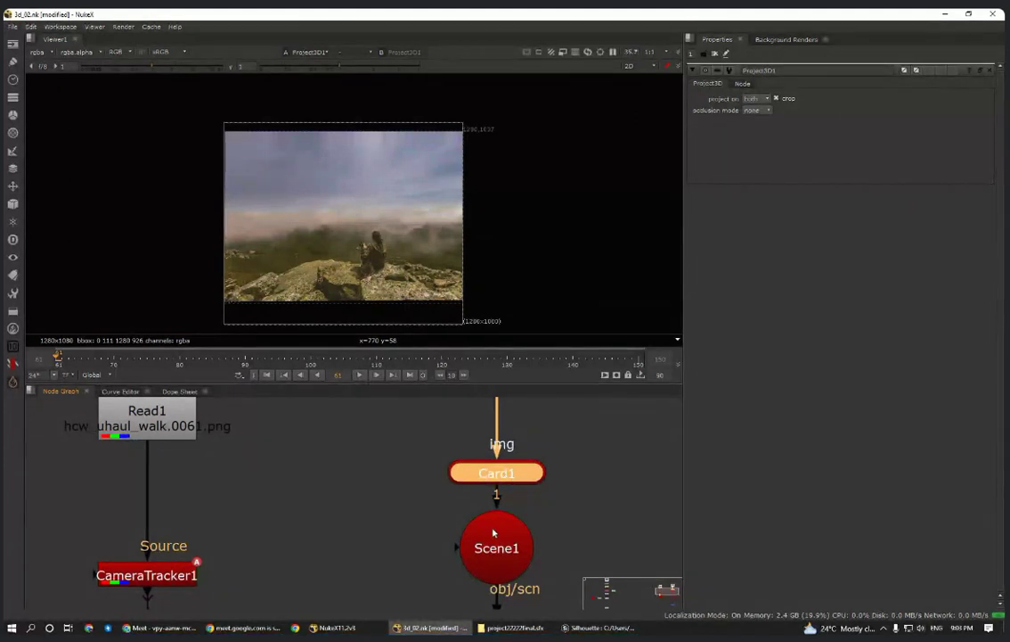
- Paste the copied card into the mountain branch and insert it between Project3D1 and Viewer1
scroll(286, 535, down, 8)
middle_drag(287, 533, 525, 487)
scroll(353, 501, up, 3)
scroll(355, 502, up, 1)
key(ctrl+v)
scroll(362, 491, up, 3)
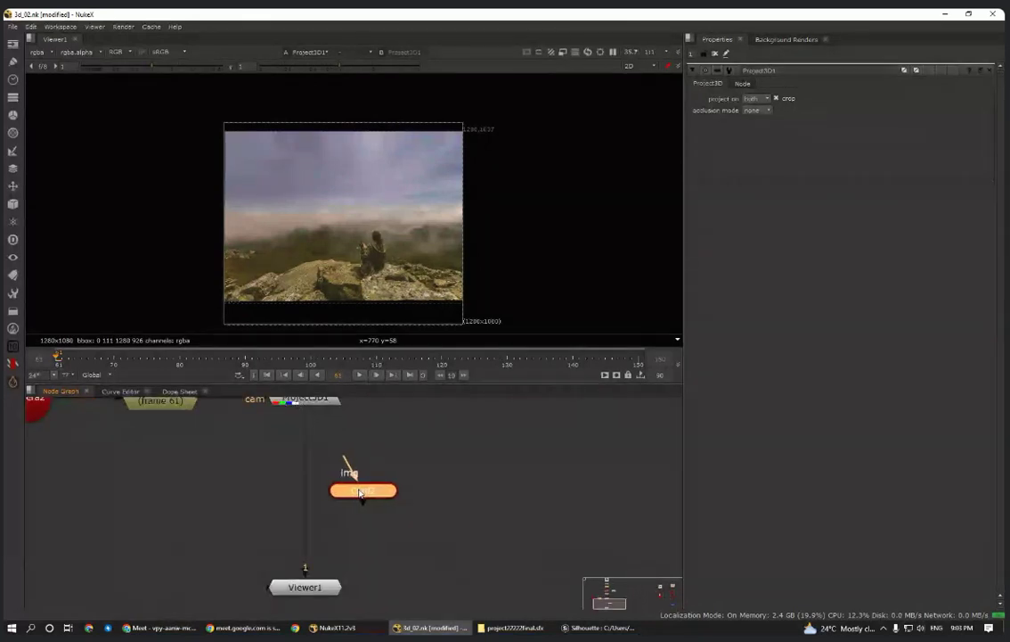
drag(361, 491, 301, 481)
scroll(327, 494, down, 3)
middle_drag(353, 496, 361, 548)
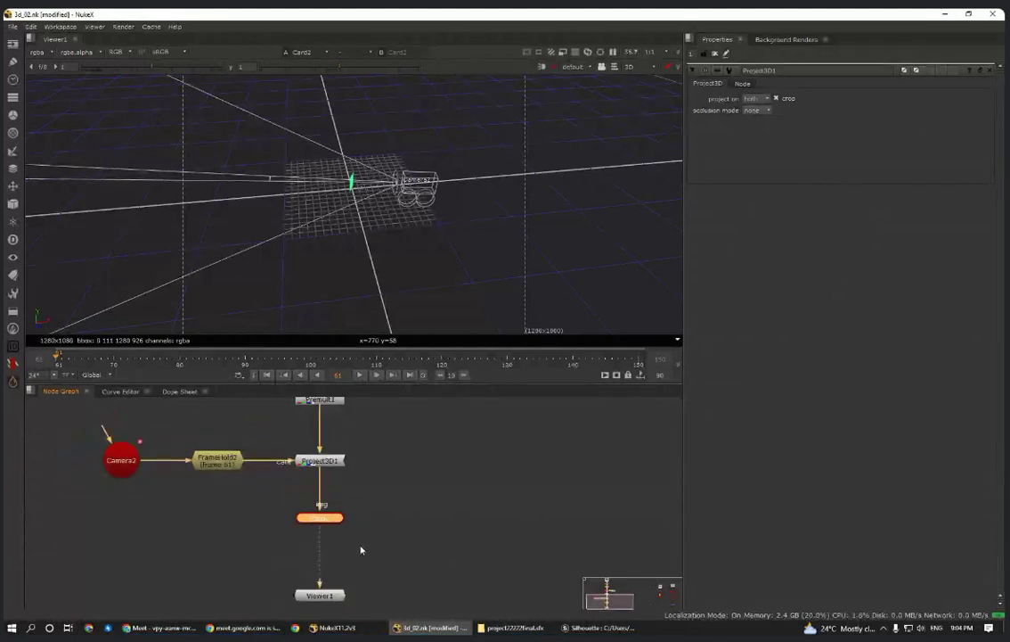
- Open the settings of Card2 and move Viewer1 farther below it to make room for another node
scroll(337, 497, up, 4)
double_click(350, 491)
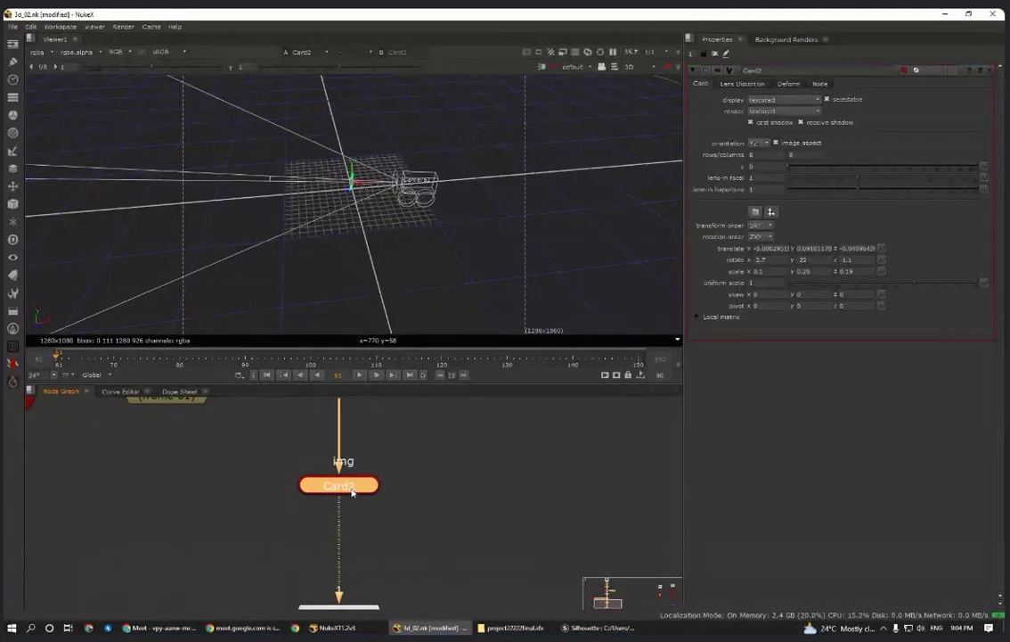
scroll(385, 492, down, 3)
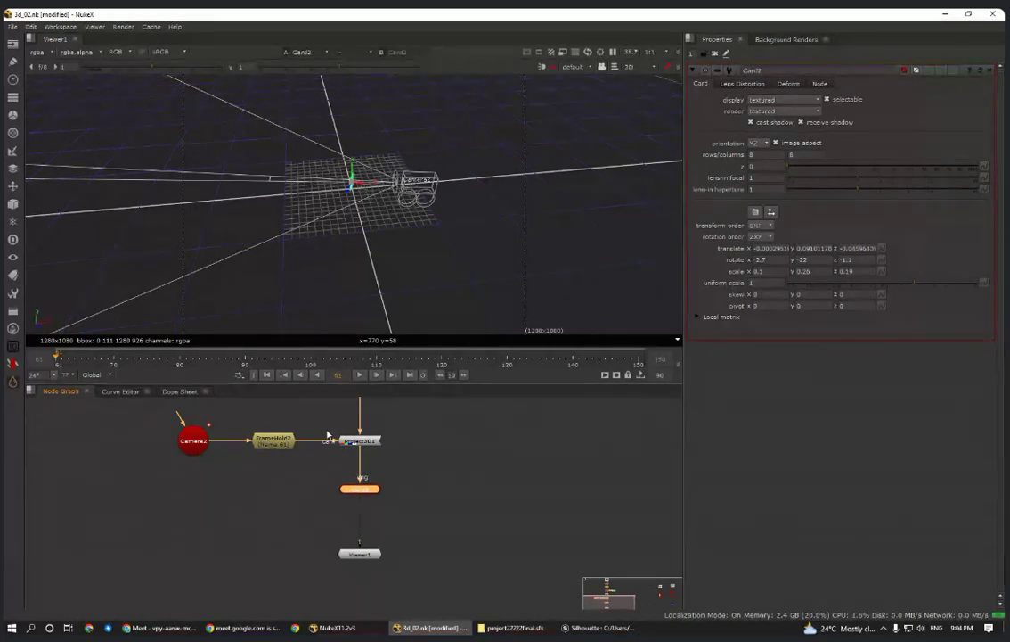
click(366, 567)
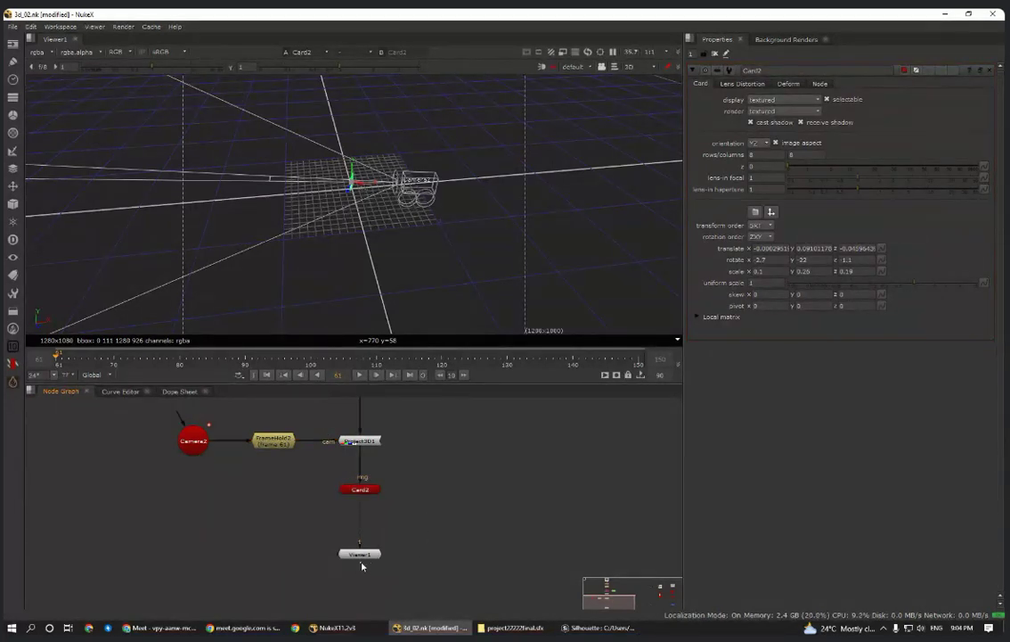
drag(363, 558, 366, 592)
- Copy the ScanlineRender1 node from the tracking branch
scroll(375, 522, down, 3)
scroll(375, 524, down, 1)
middle_drag(509, 524, 336, 521)
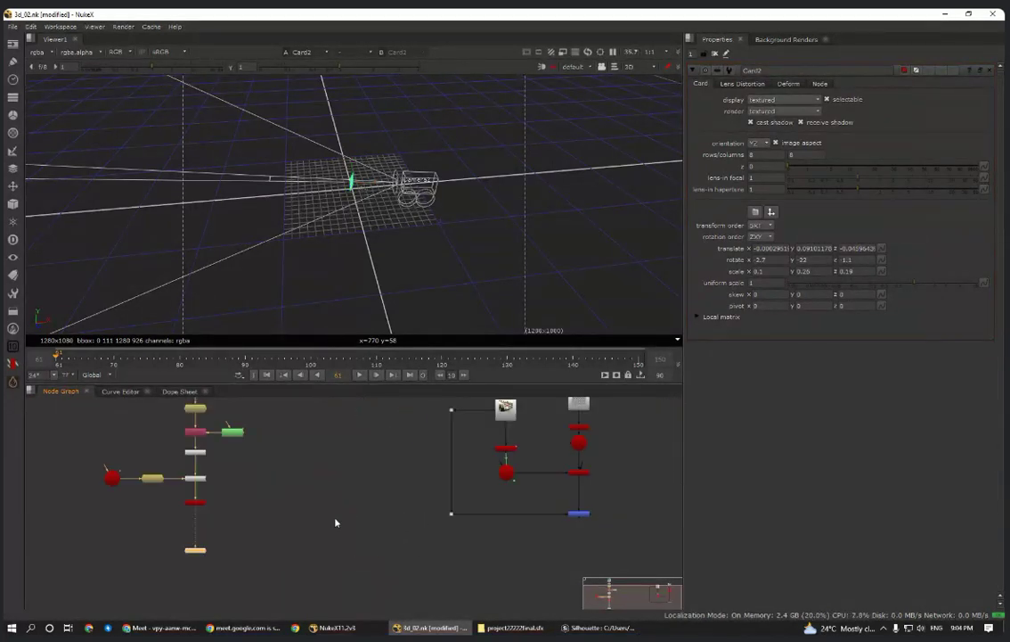
middle_drag(559, 520, 483, 522)
scroll(495, 503, up, 7)
middle_drag(530, 403, 519, 482)
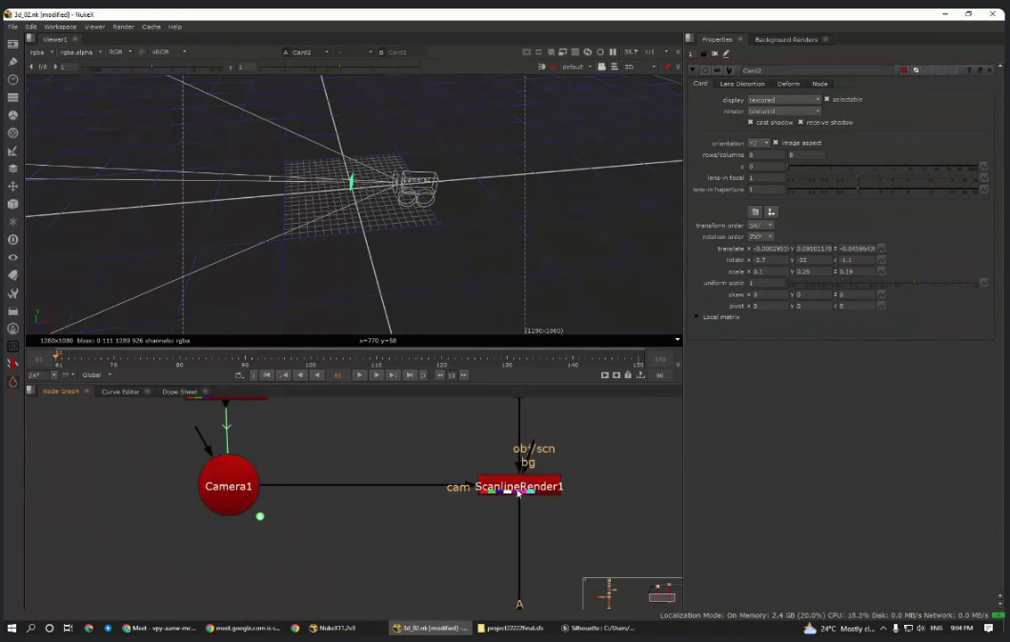
click(518, 488)
scroll(517, 490, down, 5)
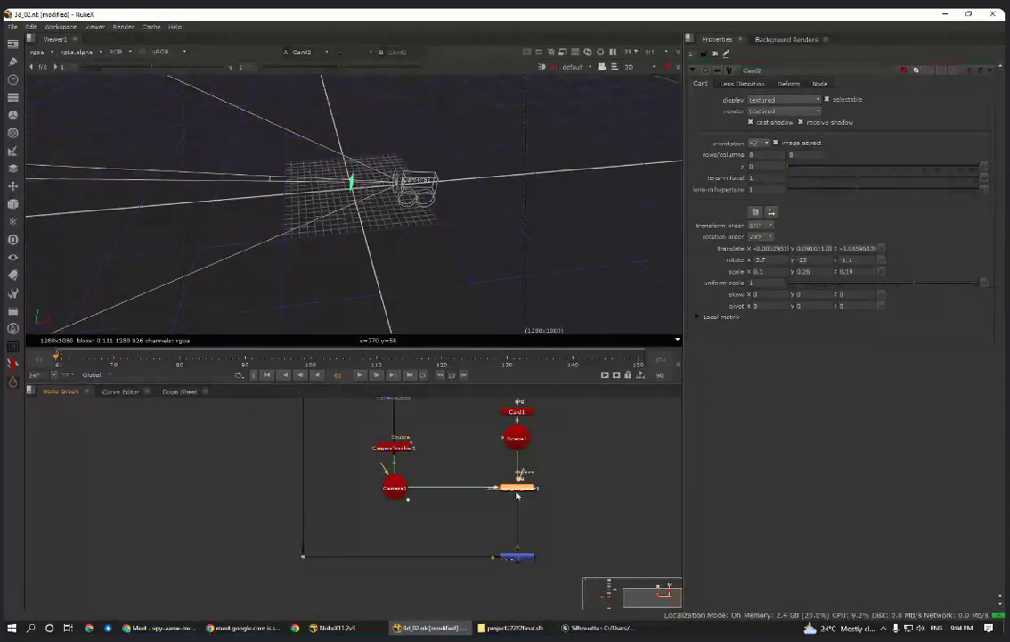
- Paste the ScanlineRender copy between Card2 and Viewer1, and connect its cam input to Camera2
middle_drag(257, 544, 578, 530)
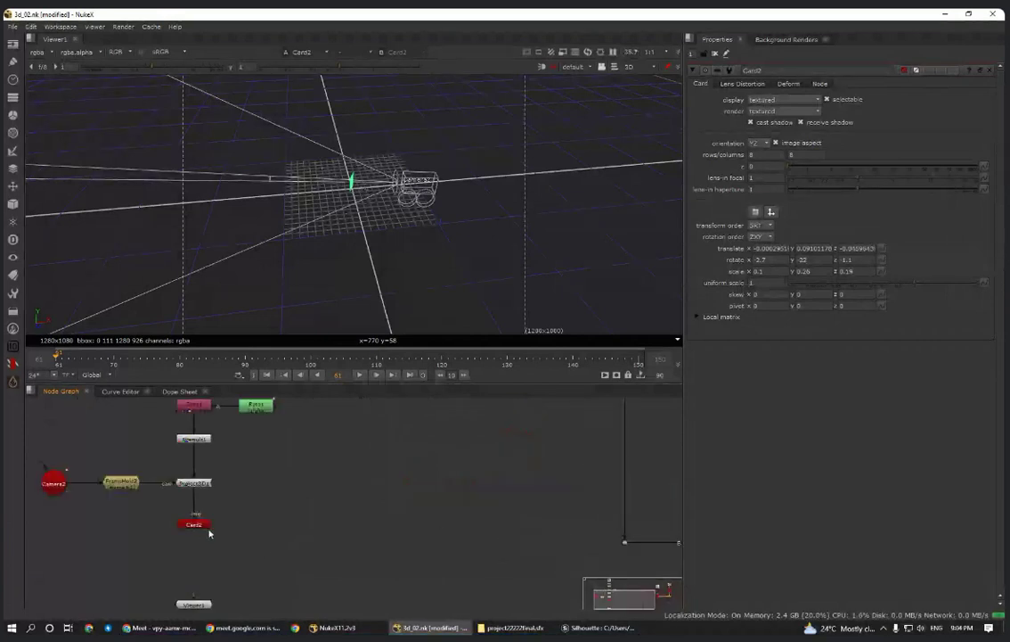
middle_drag(209, 532, 437, 505)
scroll(417, 527, up, 3)
key(ctrl+v)
drag(412, 526, 431, 470)
drag(423, 552, 192, 412)
middle_drag(284, 499, 347, 473)
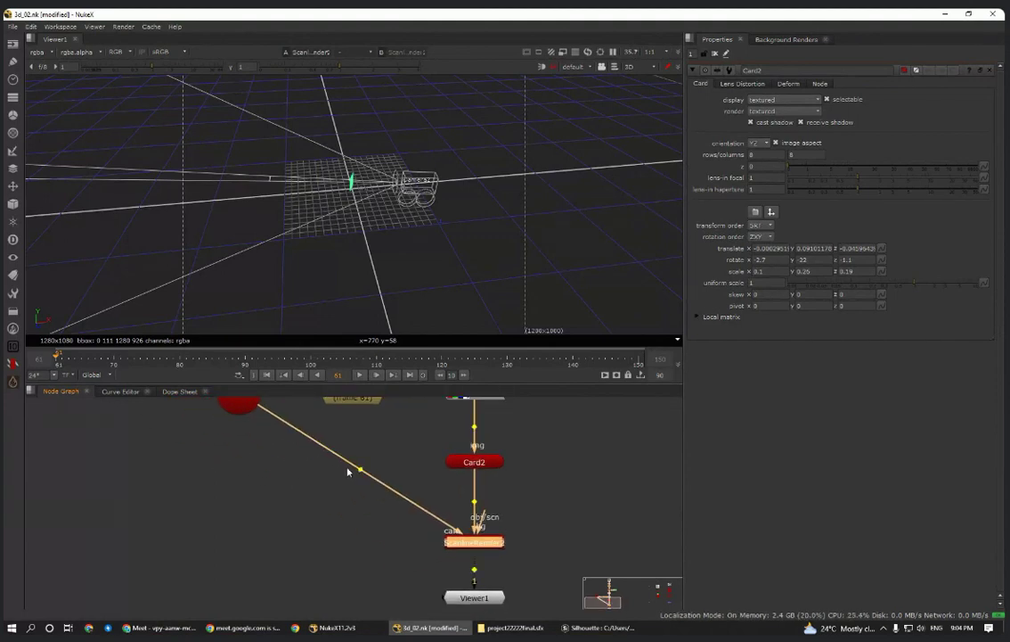
- Add a Dot below Camera2 to route the cam connection of ScanlineRender2 squarely, and move Viewer1 farther down
ctrl+drag(358, 468, 239, 540)
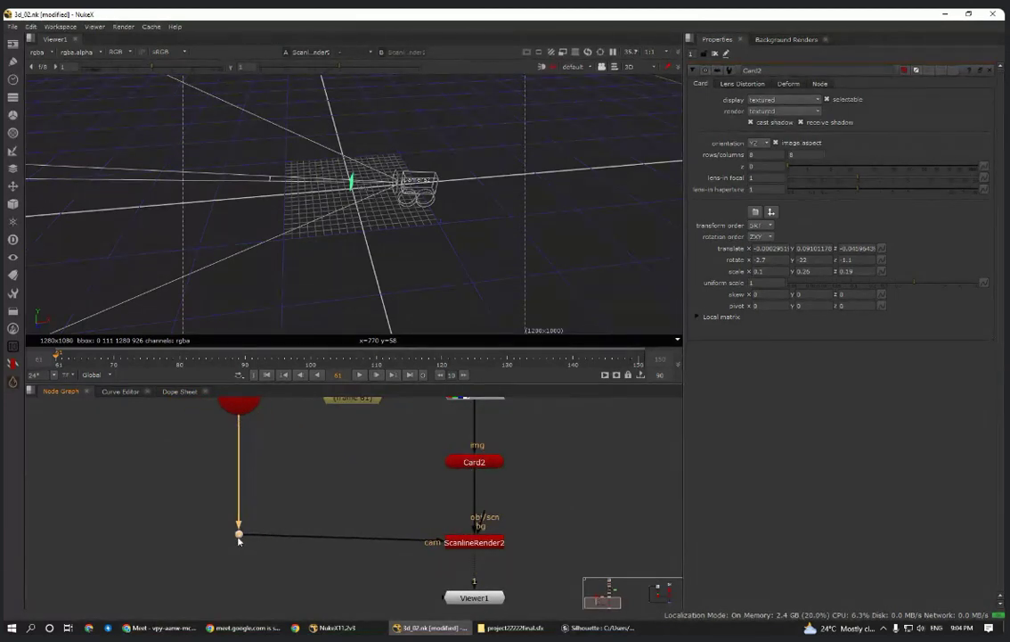
scroll(349, 544, down, 5)
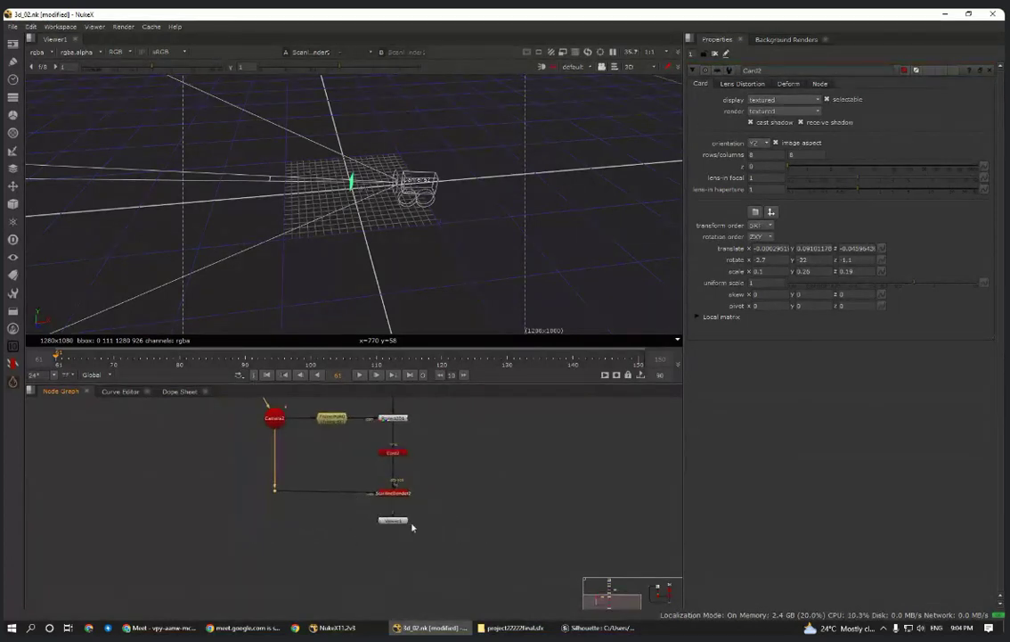
scroll(412, 526, up, 4)
drag(392, 514, 392, 578)
click(384, 478)
key(1)
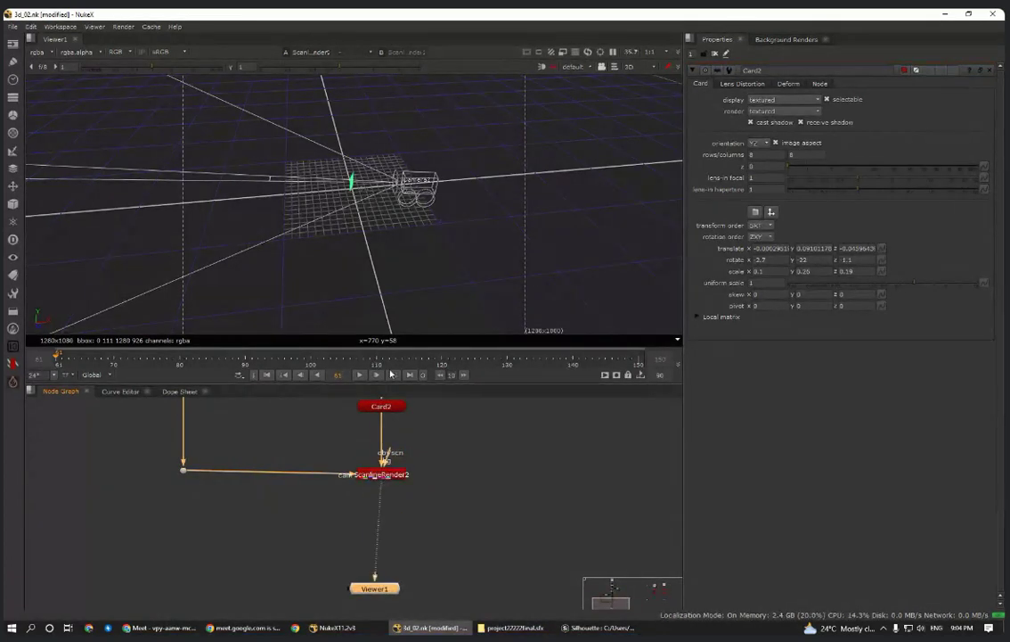
- Inspect the card and the projection camera in the 3D view, and compare the mountain branch with the tracking branch
scroll(372, 198, up, 8)
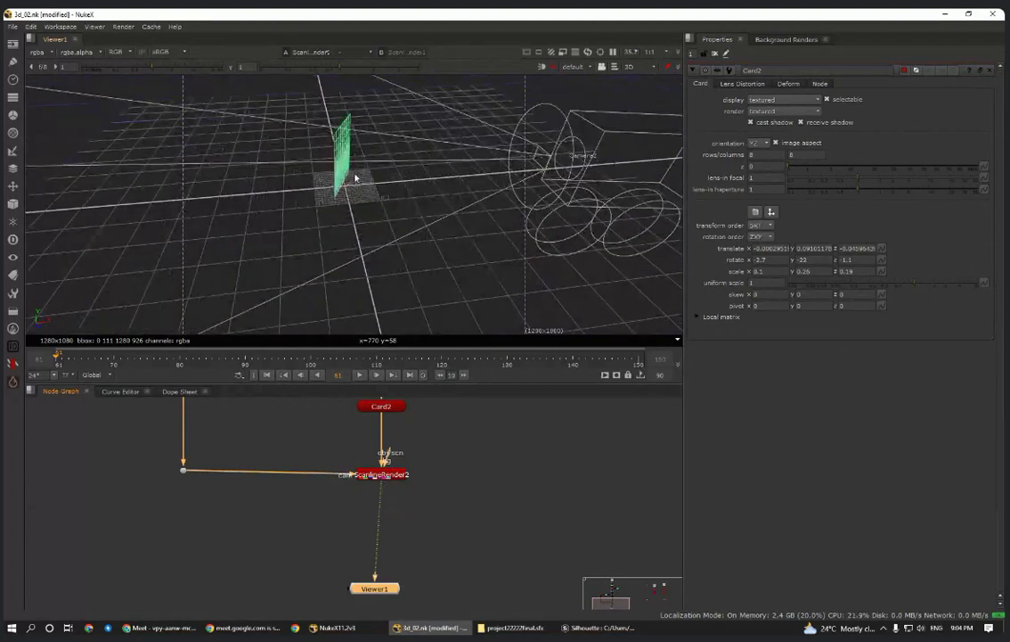
ctrl+drag(364, 186, 558, 181)
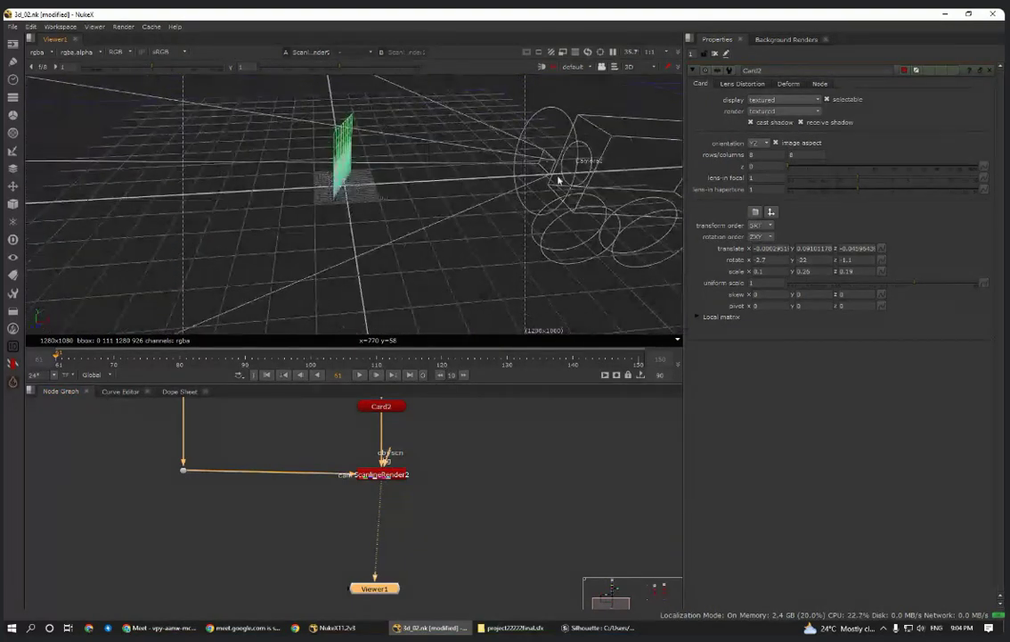
ctrl+drag(357, 243, 381, 219)
scroll(397, 544, down, 5)
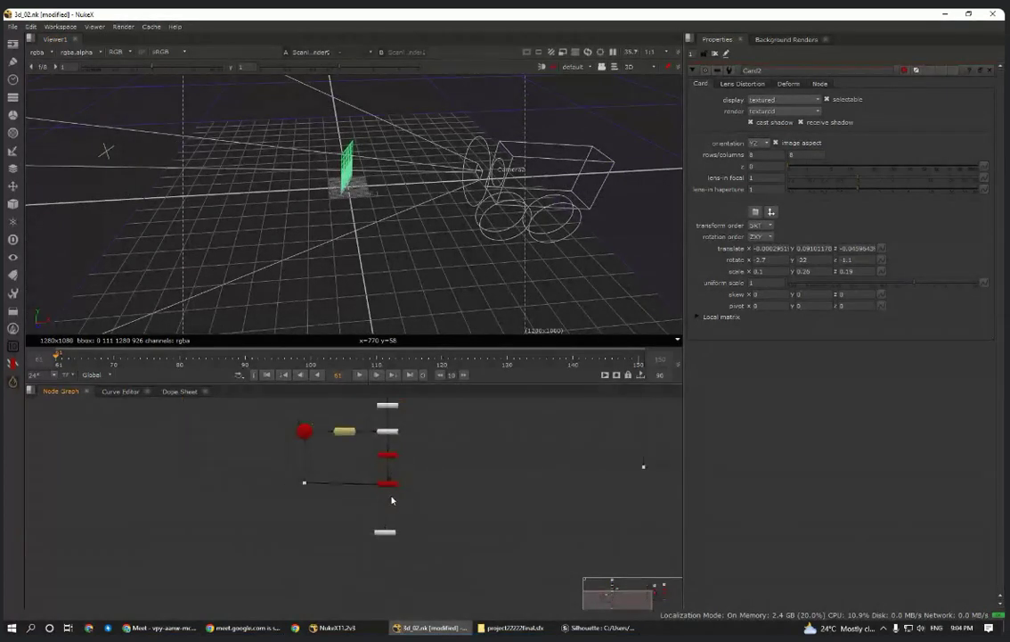
middle_drag(397, 544, 372, 536)
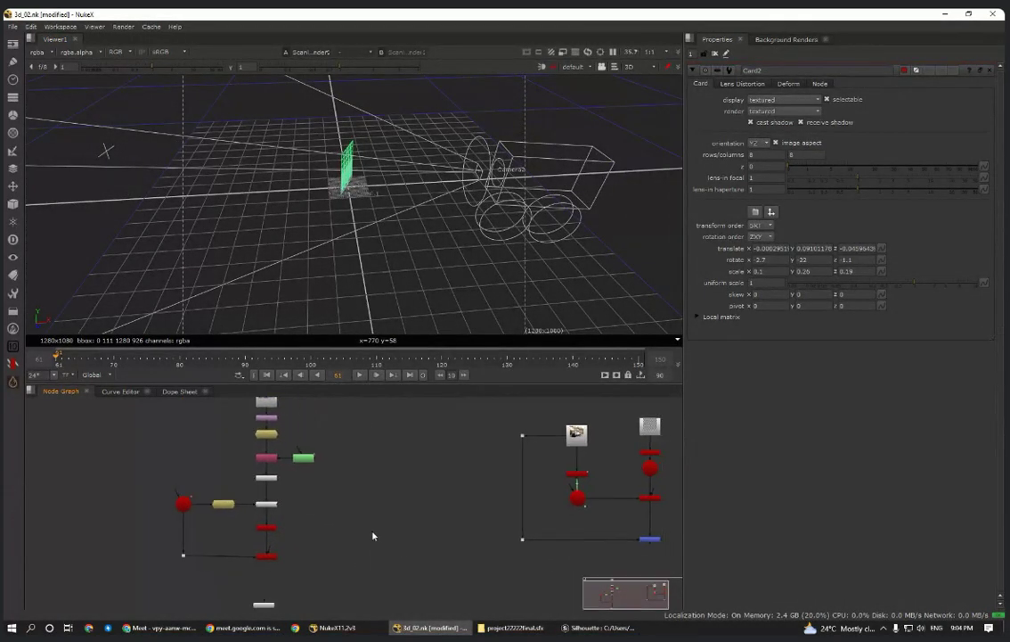
middle_drag(321, 586, 356, 547)
middle_drag(500, 556, 452, 545)
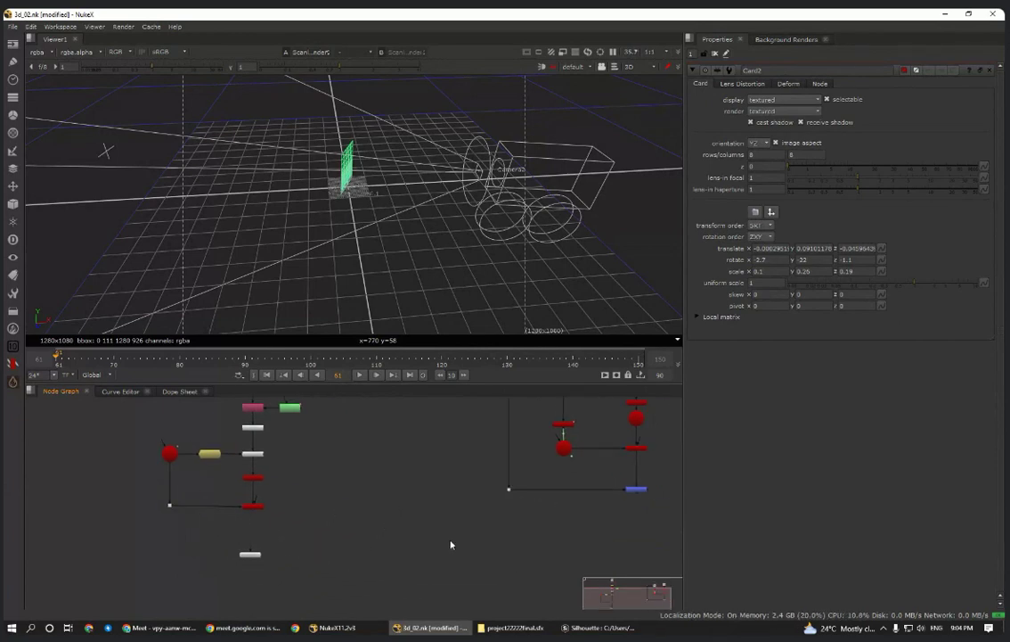
- Create a Merge node set to over near Viewer1 and connect its A input to ScanlineRender2
right_click(311, 550)
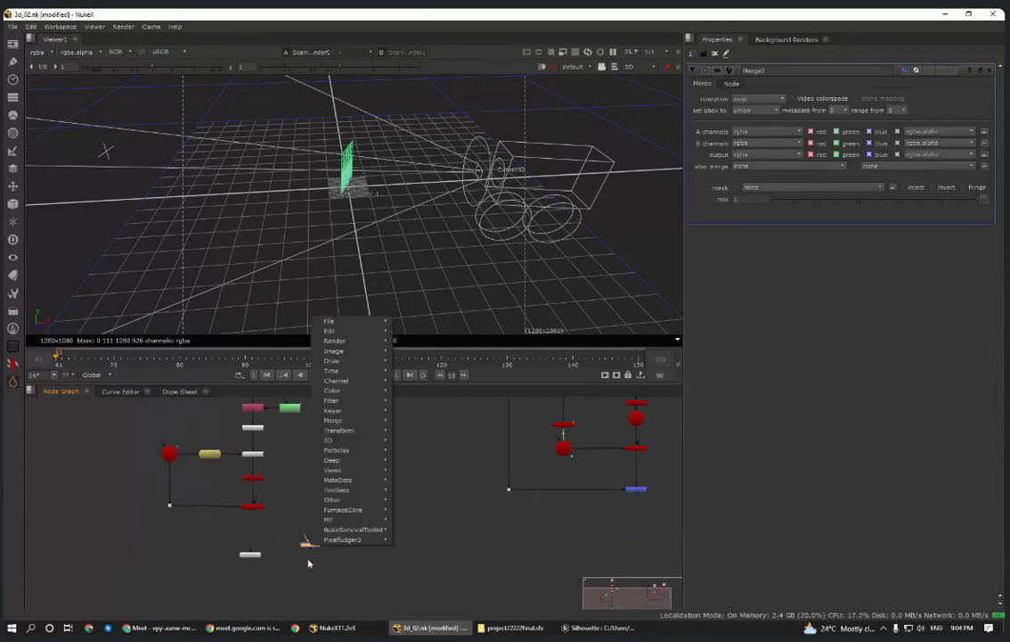
key(m)
scroll(305, 549, up, 5)
middle_drag(347, 548, 420, 553)
drag(420, 553, 335, 554)
drag(302, 513, 248, 443)
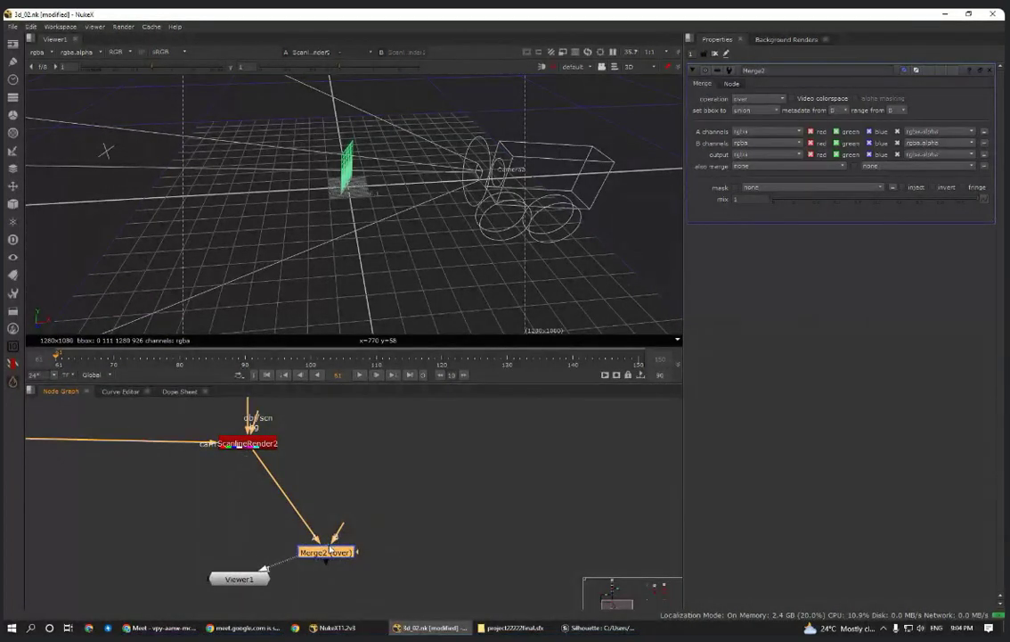
- Show Merge2 in Viewer1 and line up both nodes vertically below ScanlineRender2
key(1)
drag(239, 579, 326, 603)
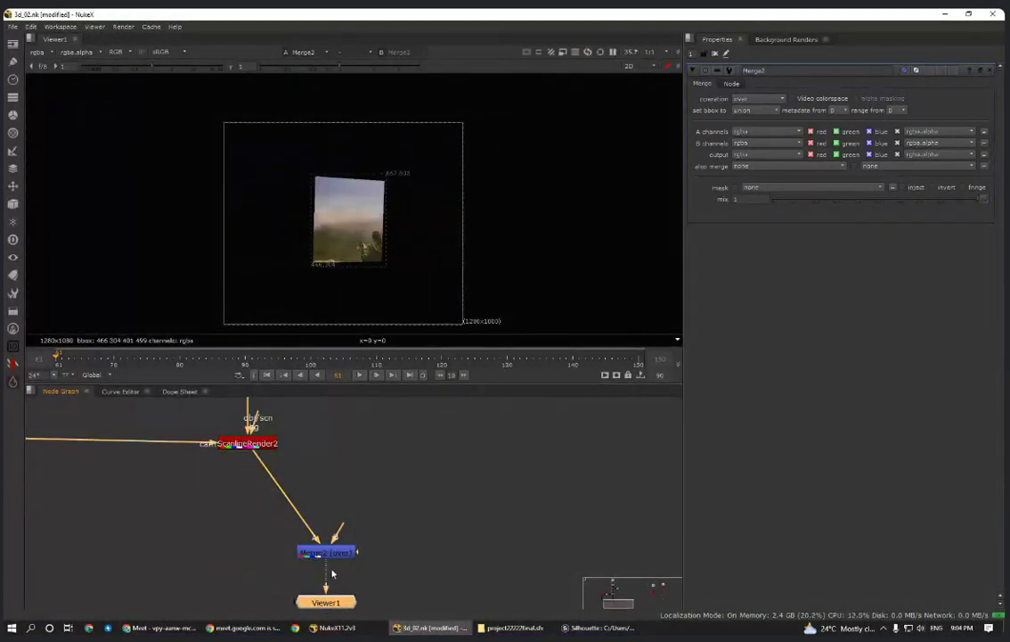
drag(332, 558, 255, 547)
scroll(325, 585, down, 3)
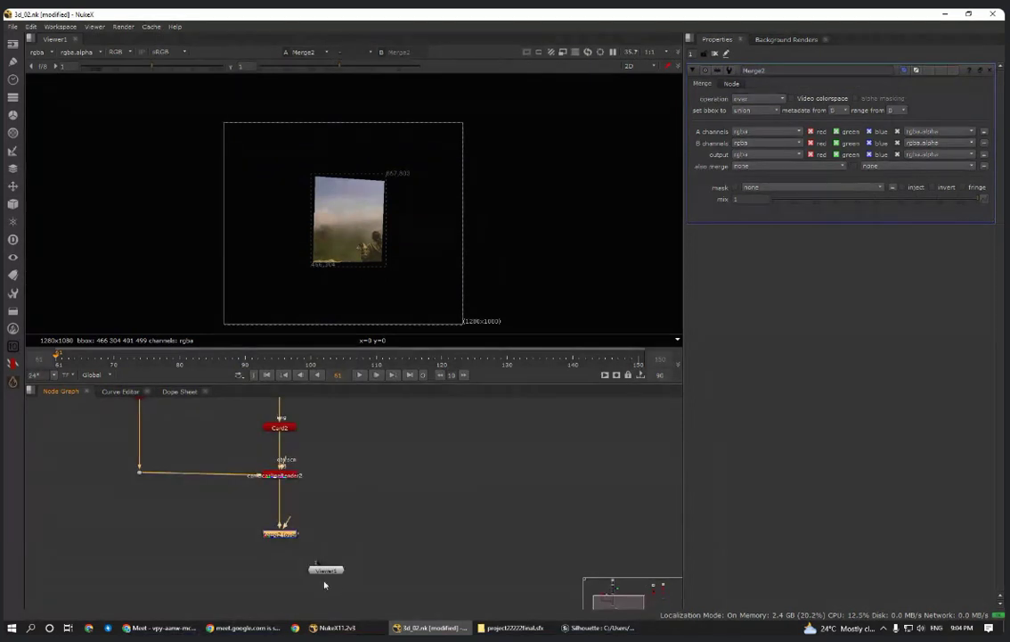
drag(326, 570, 278, 574)
- Connect the B input of Merge2 to the Read1 truck footage as the background
scroll(317, 531, down, 3)
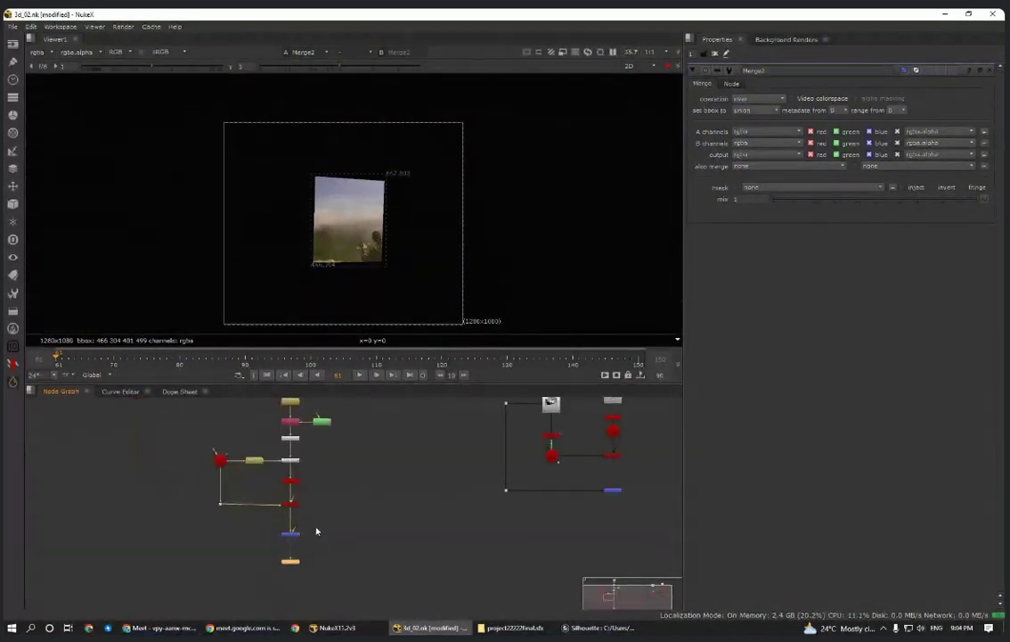
middle_drag(316, 531, 247, 575)
drag(248, 574, 486, 451)
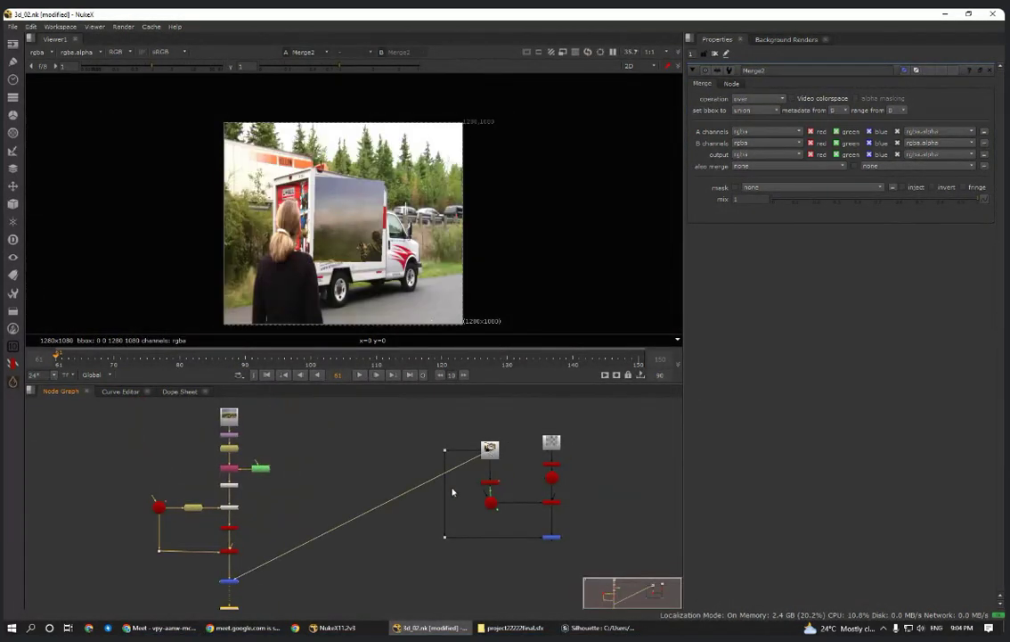
- Move the mountain image nodes above Project3D higher in the node graph to leave a gap over the projection setup
scroll(367, 251, up, 5)
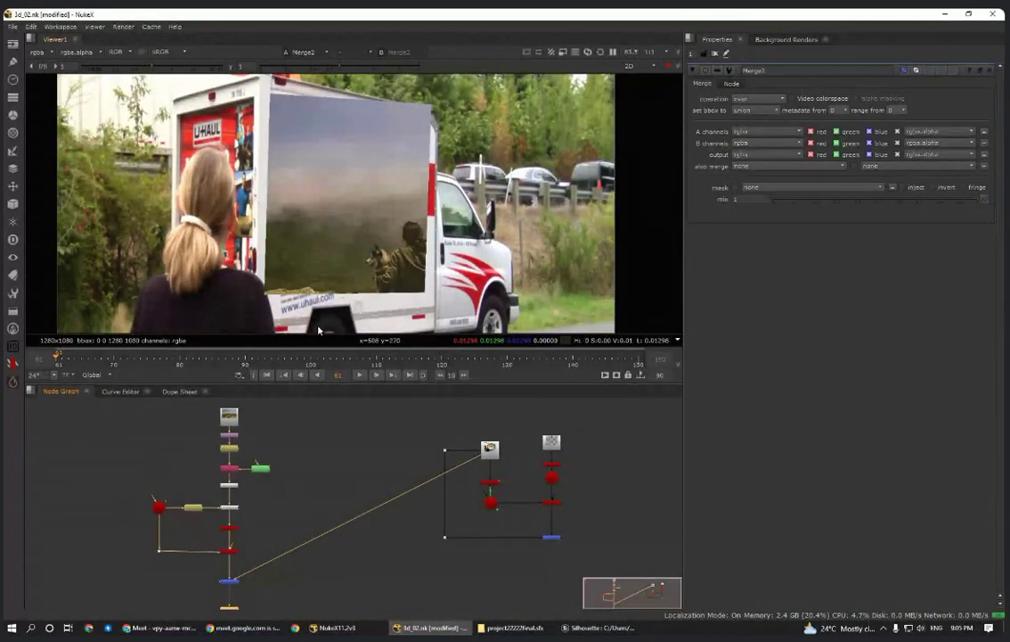
middle_drag(309, 478, 391, 490)
scroll(401, 510, down, 2)
drag(411, 415, 279, 503)
scroll(348, 490, up, 3)
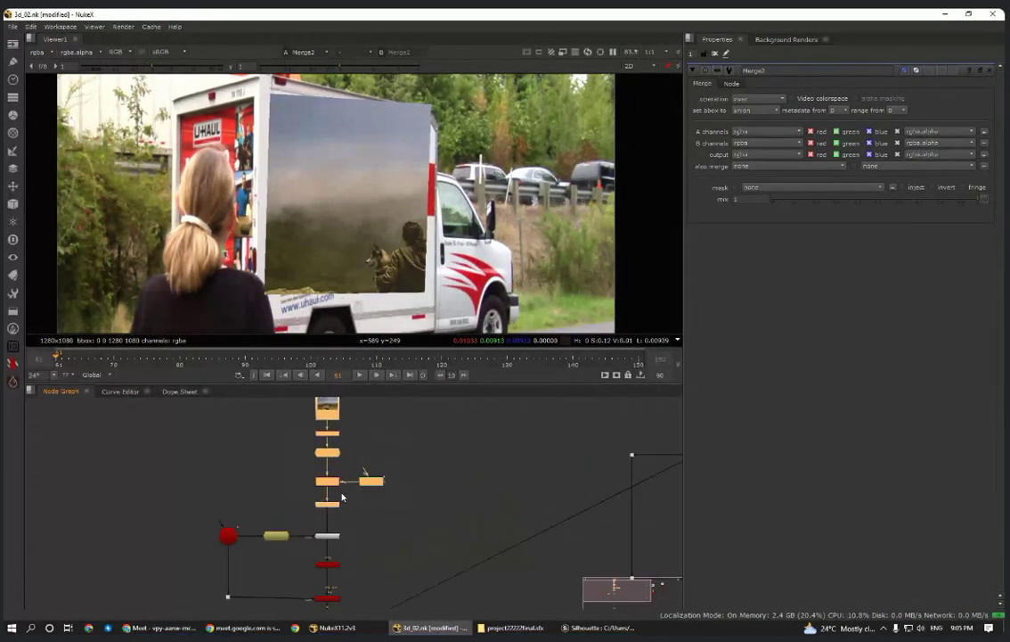
drag(333, 479, 328, 453)
click(383, 454)
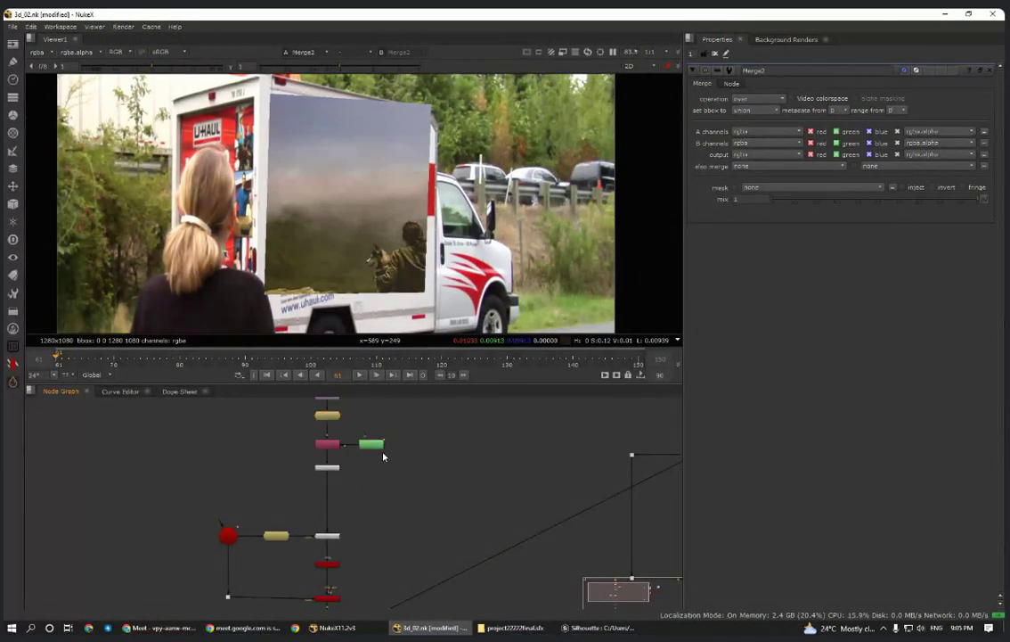
- Play the Merge2 composite from frame 61 to check how the projected mountain card follows the truck
scroll(381, 454, down, 3)
scroll(341, 549, up, 3)
scroll(369, 564, up, 2)
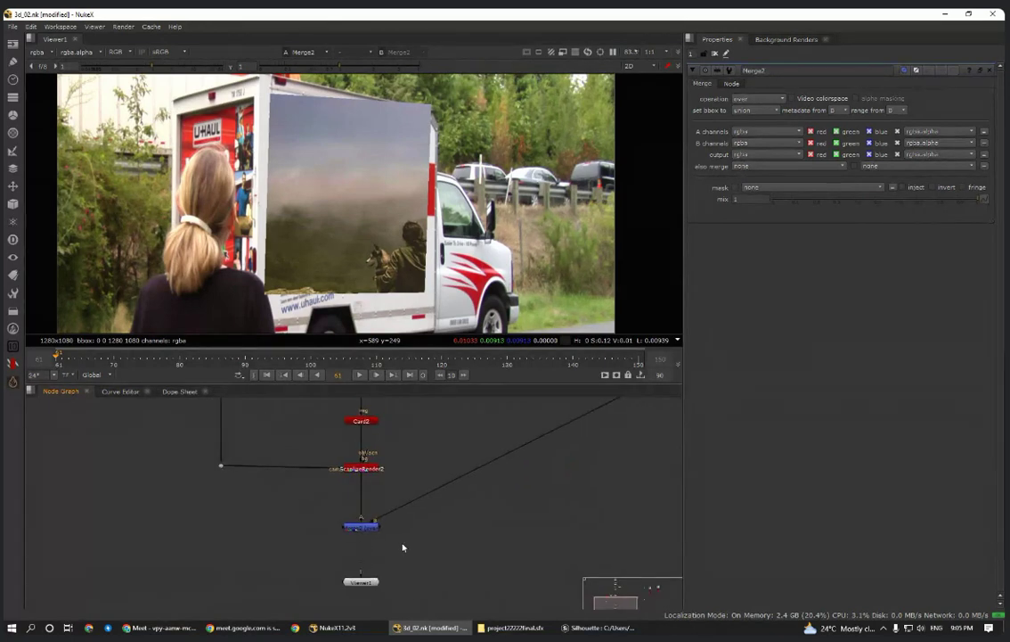
key(ctrl+a)
scroll(384, 237, down, 2)
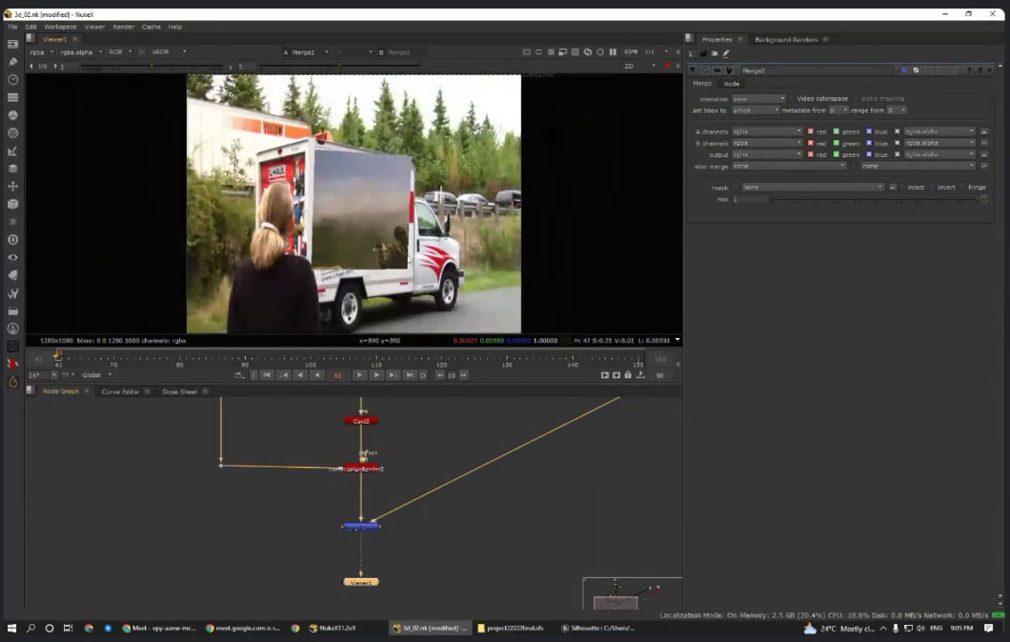
click(360, 376)
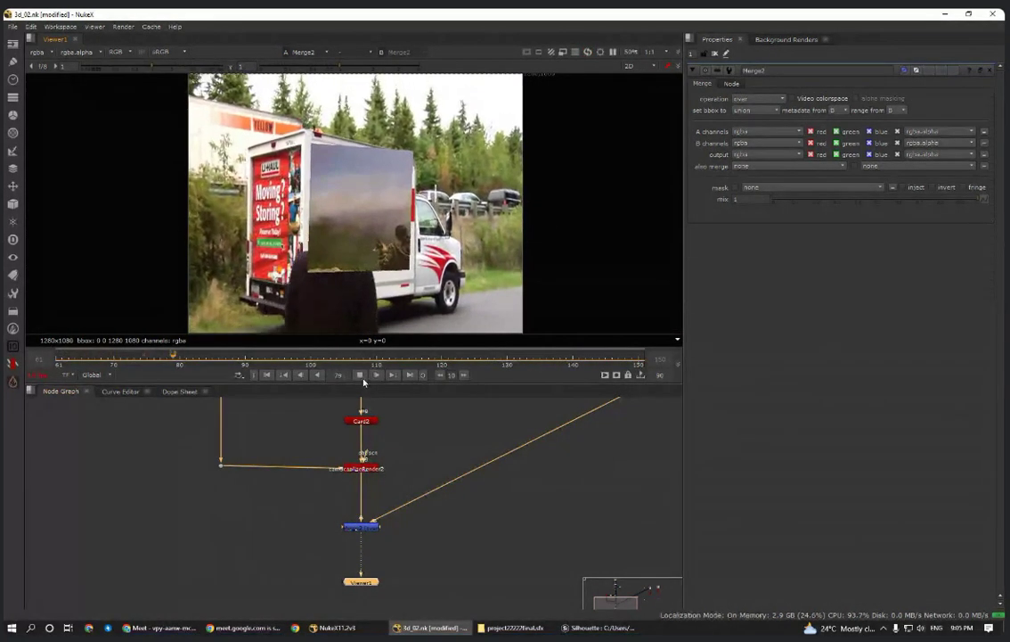
scroll(390, 551, down, 5)
scroll(368, 533, up, 4)
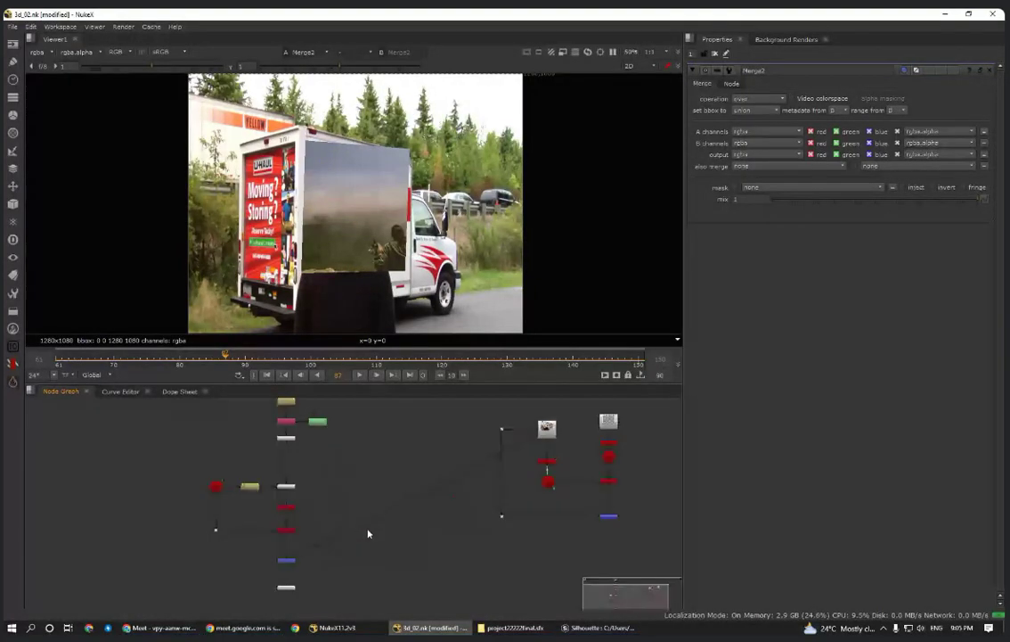
- Import the lady.nk roto script from the desktop into the node graph beside Merge2
click(944, 15)
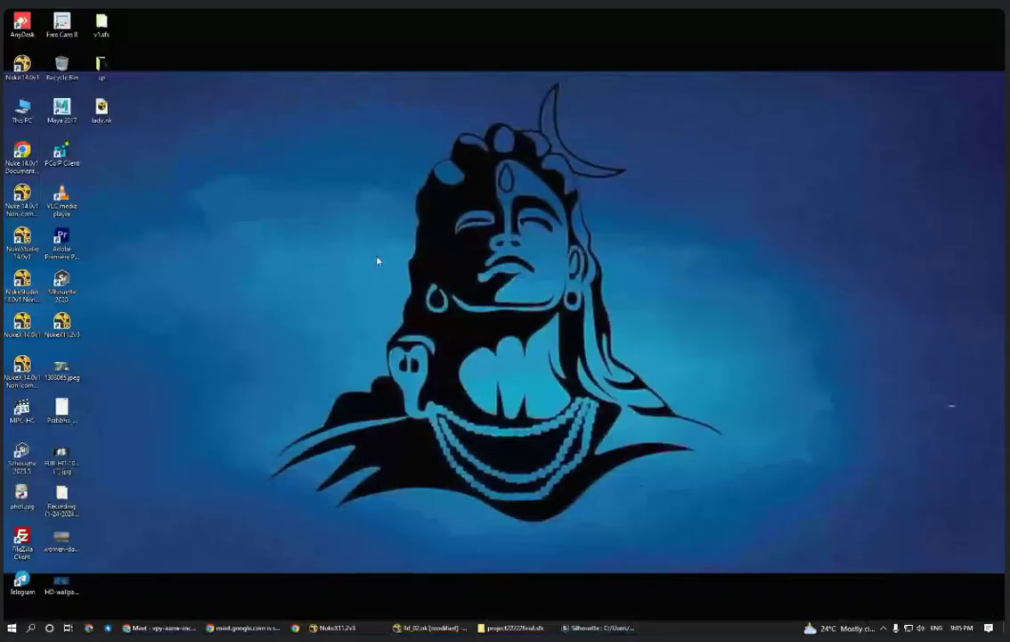
drag(101, 109, 559, 556)
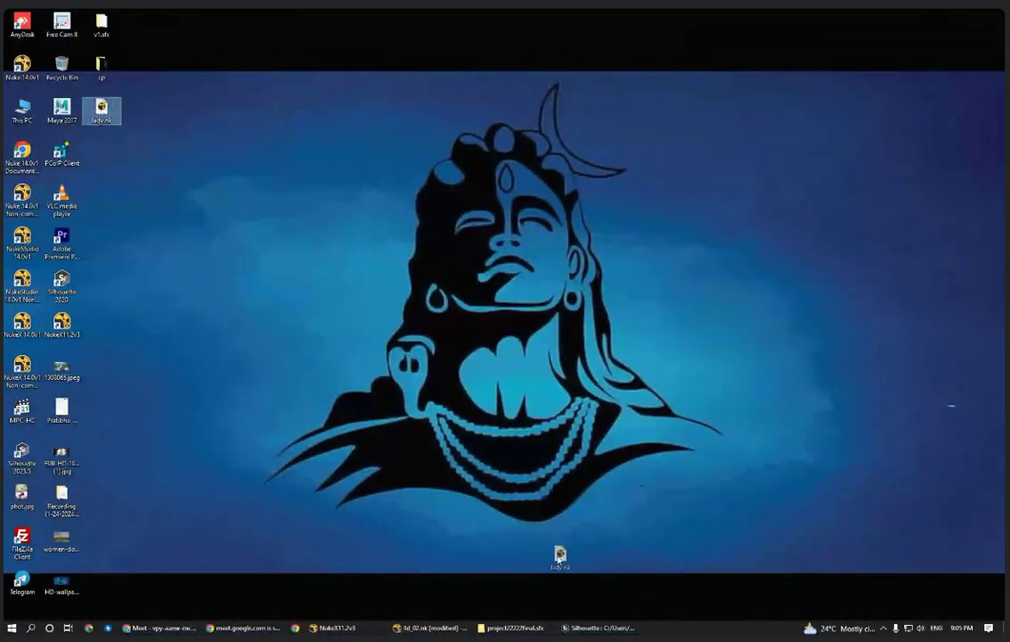
drag(430, 619, 349, 507)
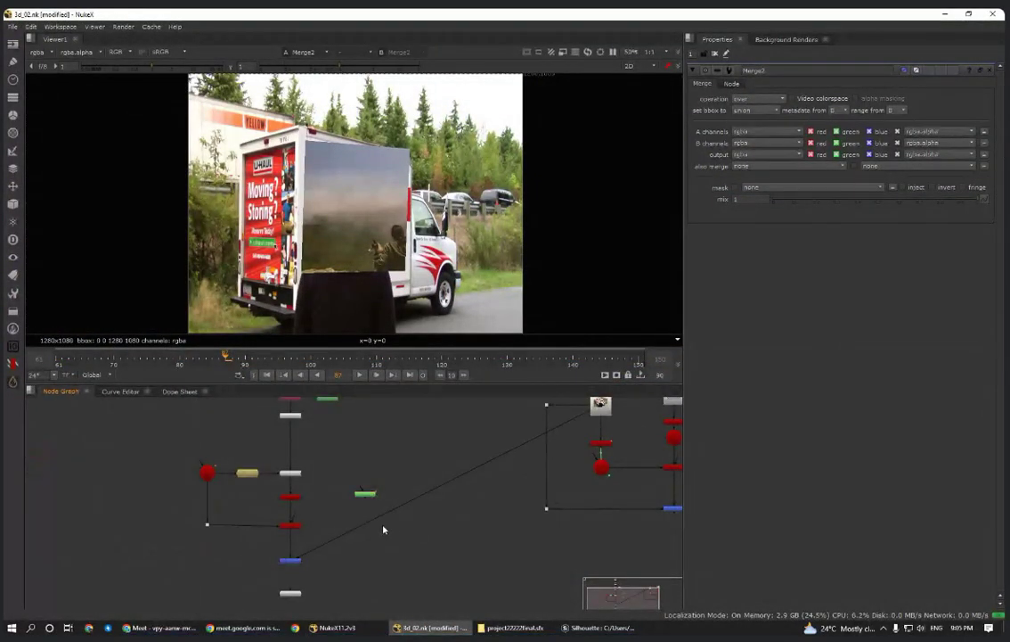
scroll(383, 530, up, 2)
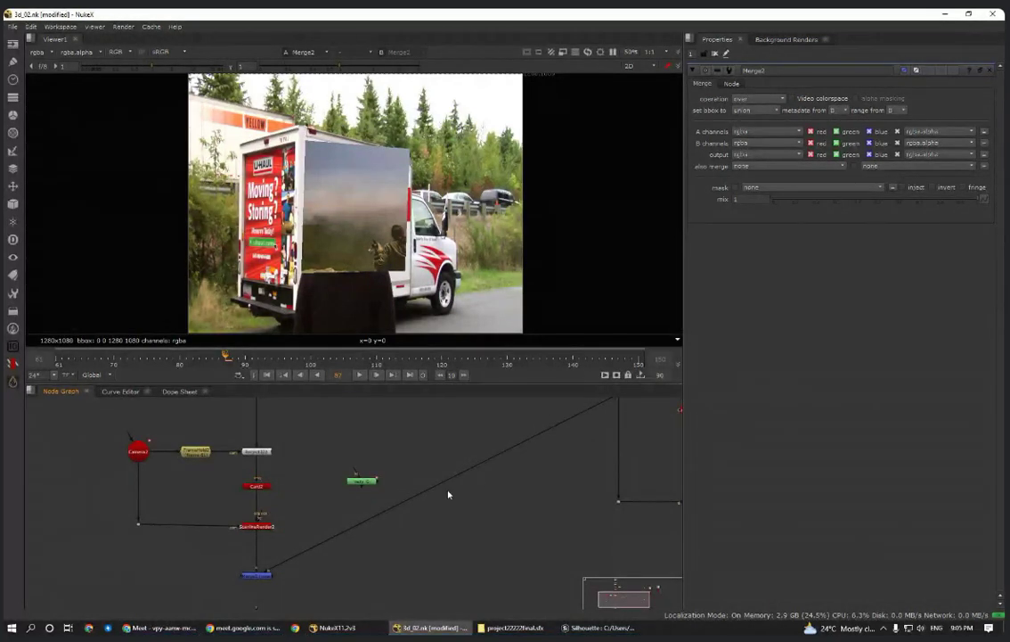
- Add two elbow dots to the connection between Read1 and Merge2's B input so that it runs at right angles
scroll(520, 458, down, 2)
drag(477, 473, 426, 545)
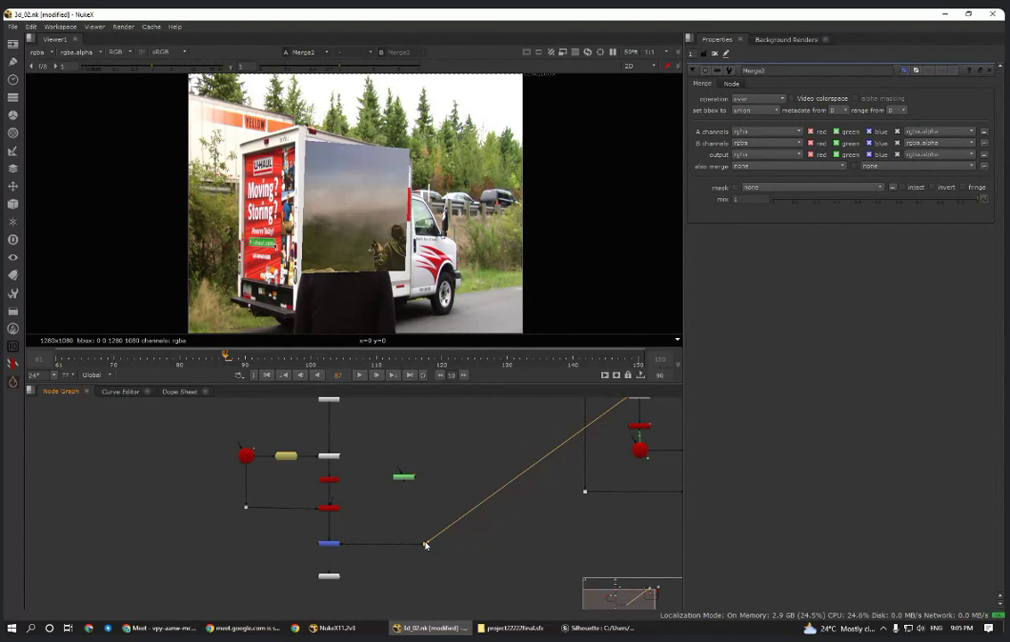
click(511, 541)
scroll(501, 540, down, 3)
scroll(592, 438, up, 2)
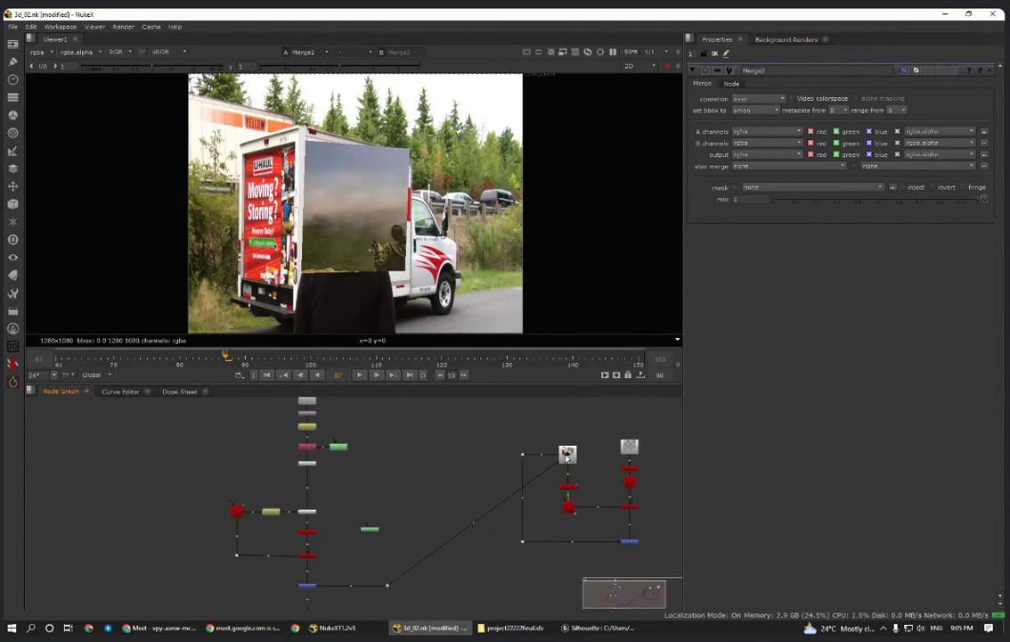
drag(474, 527, 405, 456)
middle_drag(443, 524, 501, 485)
- Insert a Merge node into the footage connection feeding Merge2's B input and connect the lady_0 roto to its A input
scroll(408, 553, up, 4)
scroll(416, 554, down, 1)
key(m)
drag(416, 554, 421, 543)
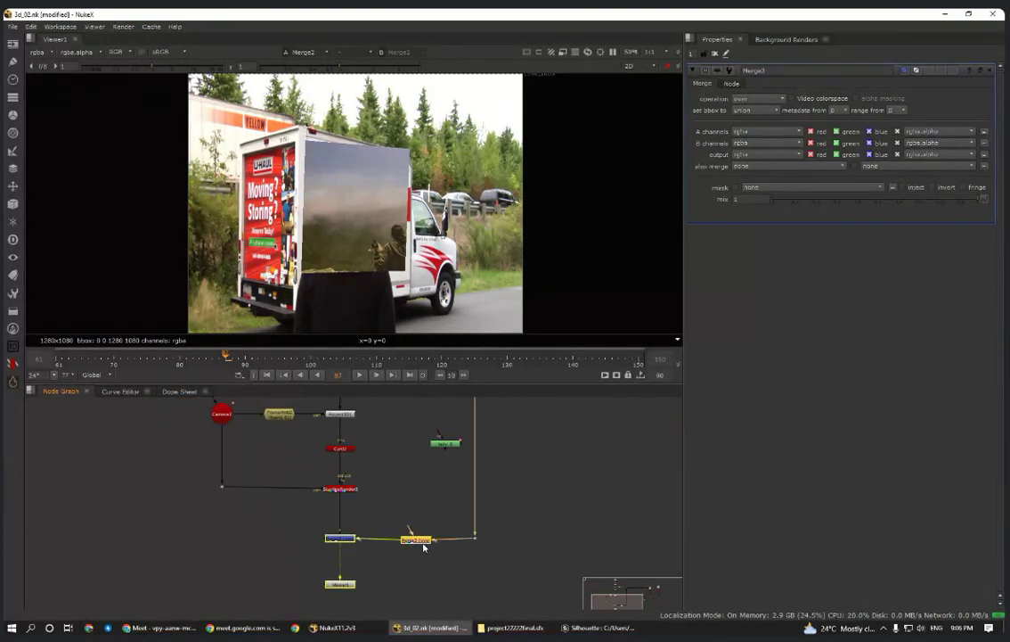
middle_drag(421, 550, 419, 573)
drag(442, 466, 418, 528)
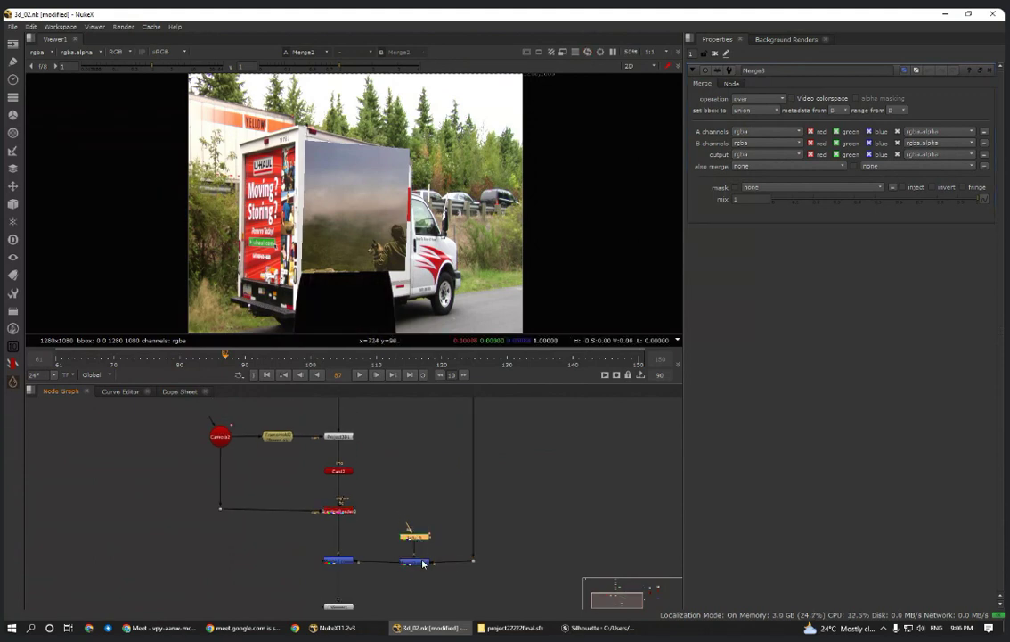
- Set the operation of Merge3 to stencil
click(422, 562)
scroll(433, 539, up, 4)
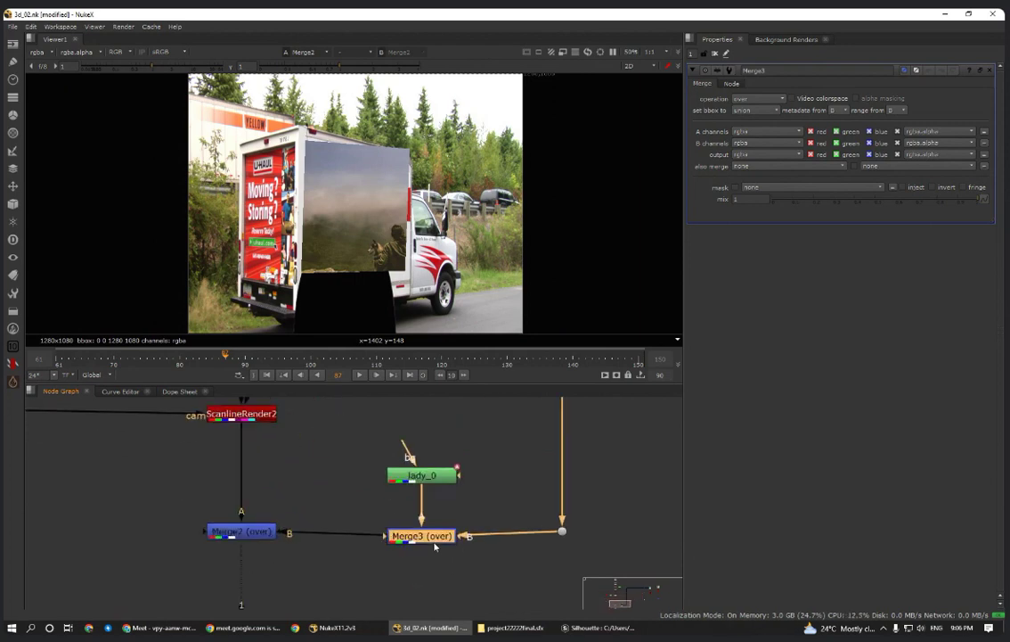
click(758, 98)
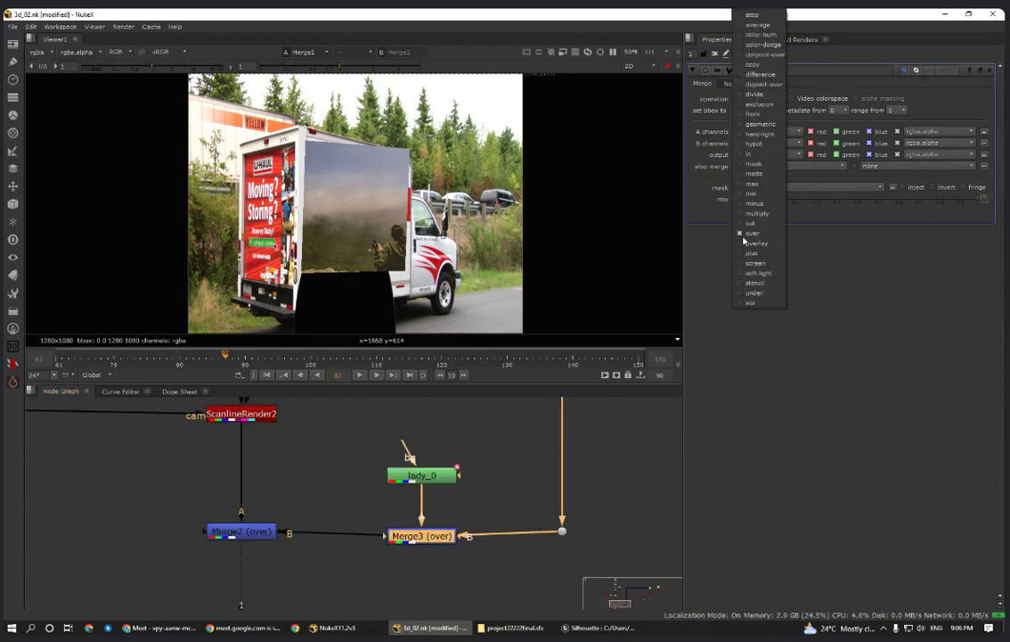
click(753, 283)
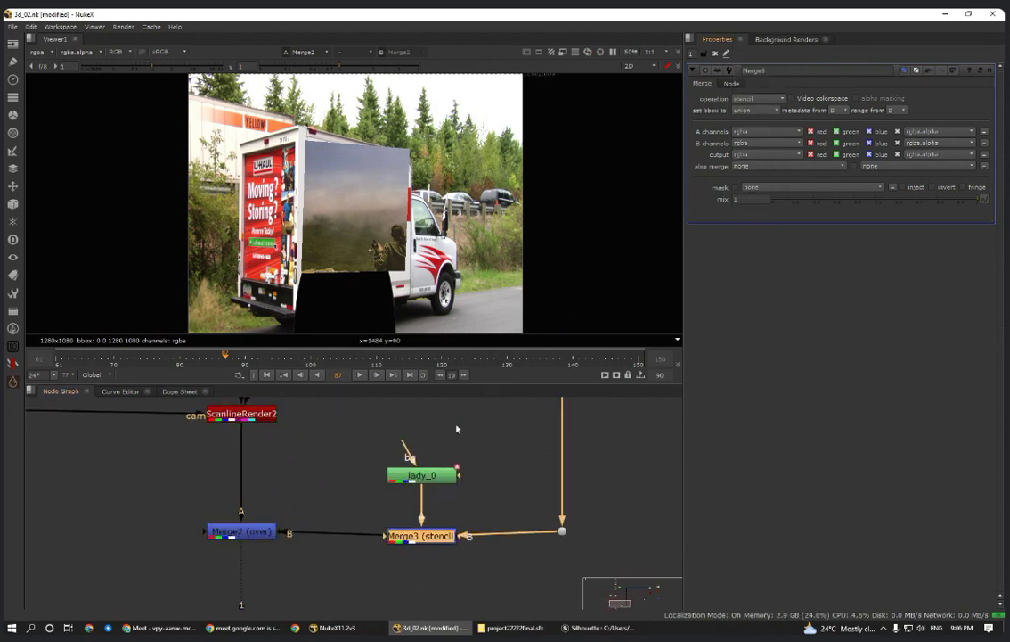
scroll(349, 485, down, 4)
scroll(352, 521, up, 2)
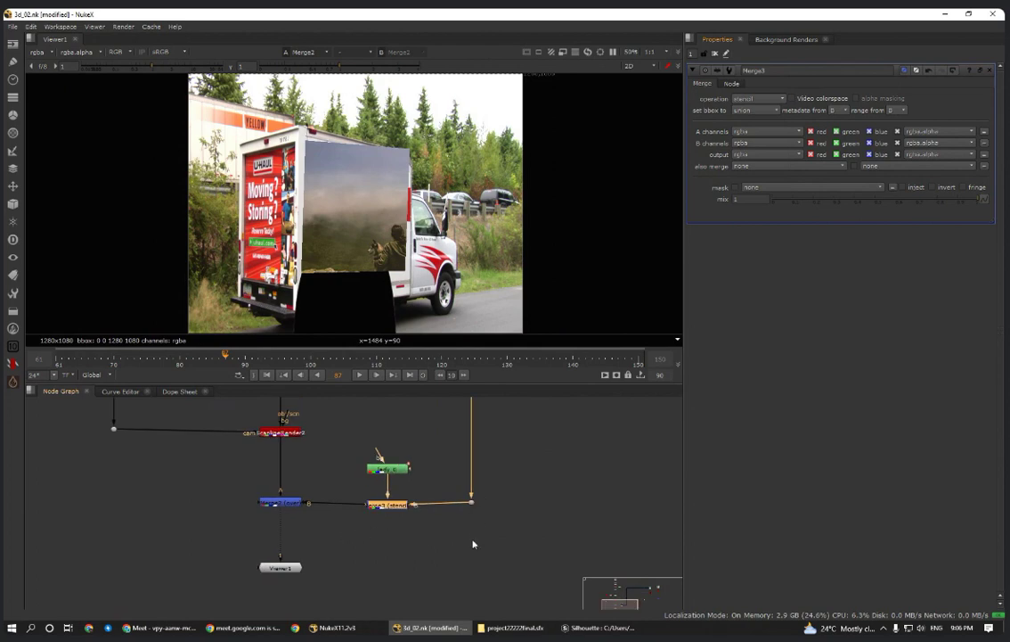
- Show Merge2 in Viewer1 to check the full composite at frame 87
scroll(378, 515, down, 1)
middle_drag(378, 514, 330, 539)
scroll(330, 539, up, 2)
click(290, 535)
key(1)
scroll(335, 492, down, 3)
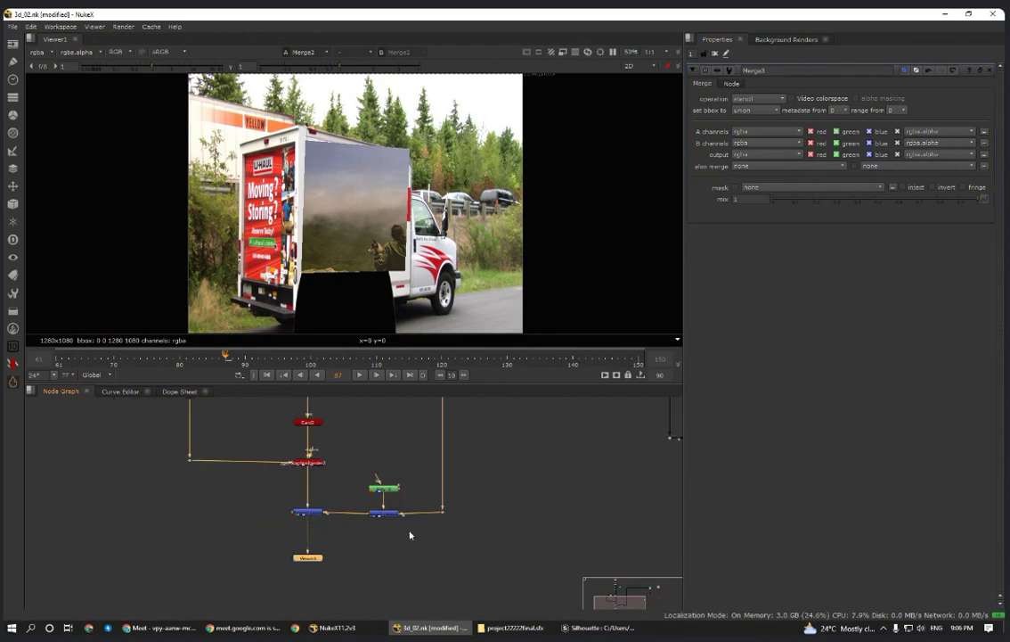
- Show the stencilled Merge3 output in Viewer1 and move the Viewer node between and below the two merges
scroll(396, 484, up, 3)
click(385, 532)
key(1)
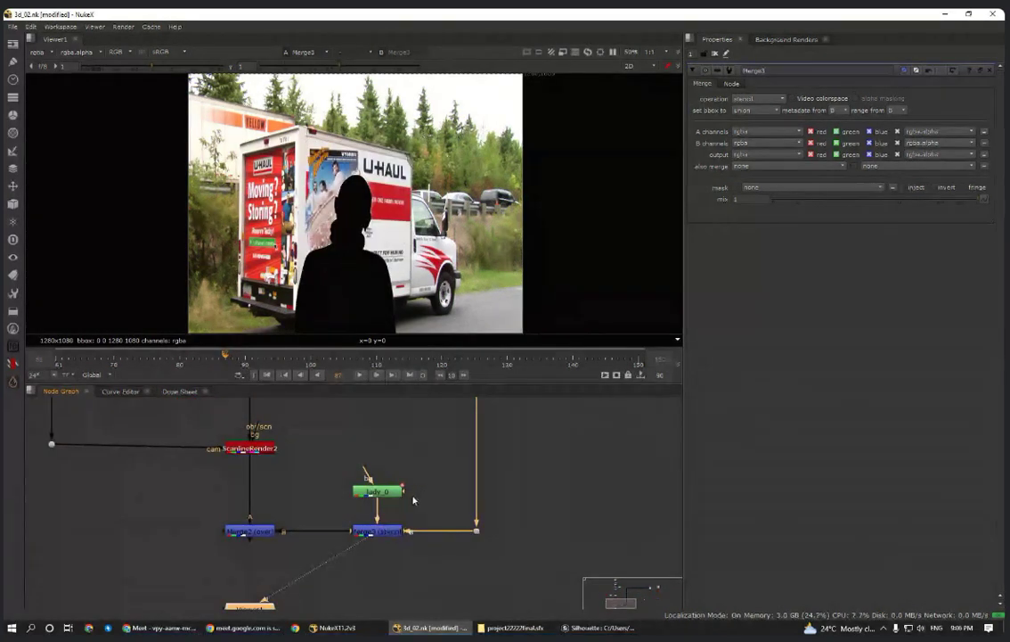
scroll(403, 479, down, 3)
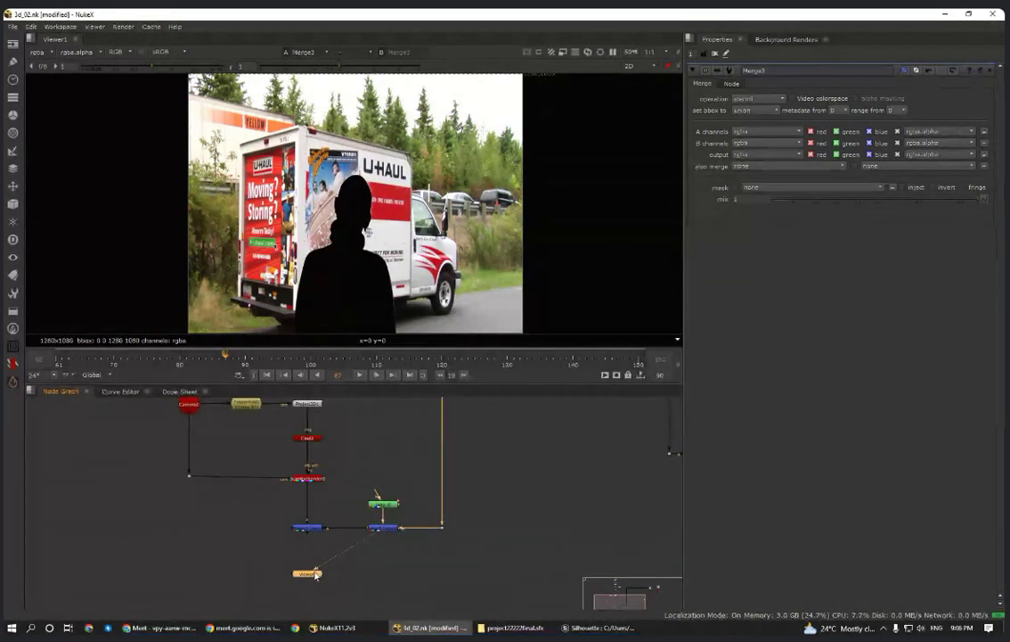
drag(315, 574, 366, 583)
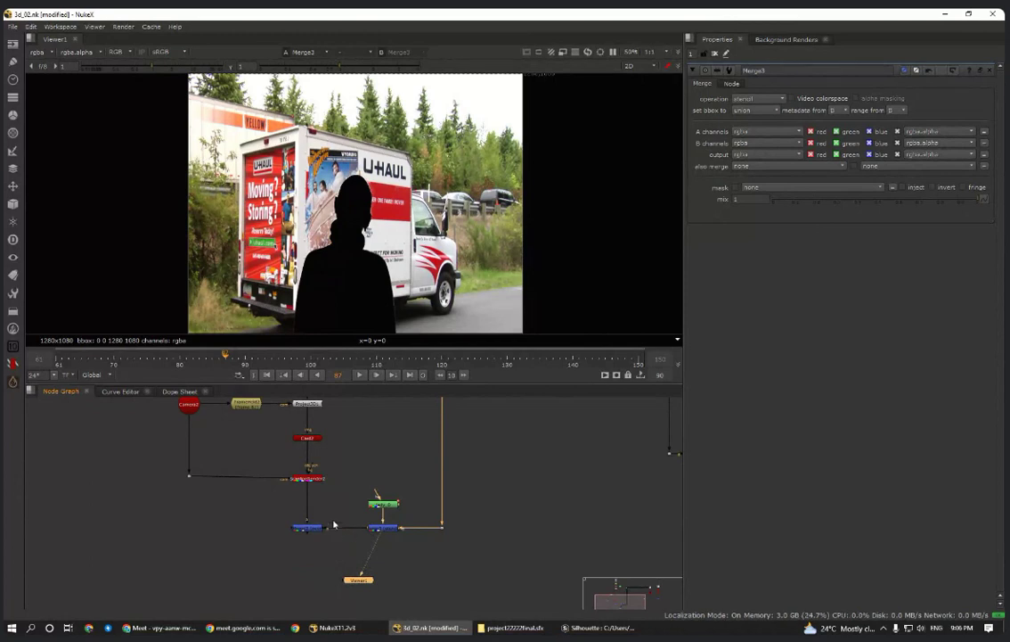
- Try deleting Merge2 and connecting ScanlineRender2 to Merge3 as a second A input
click(319, 528)
key(Delete)
scroll(336, 512, up, 3)
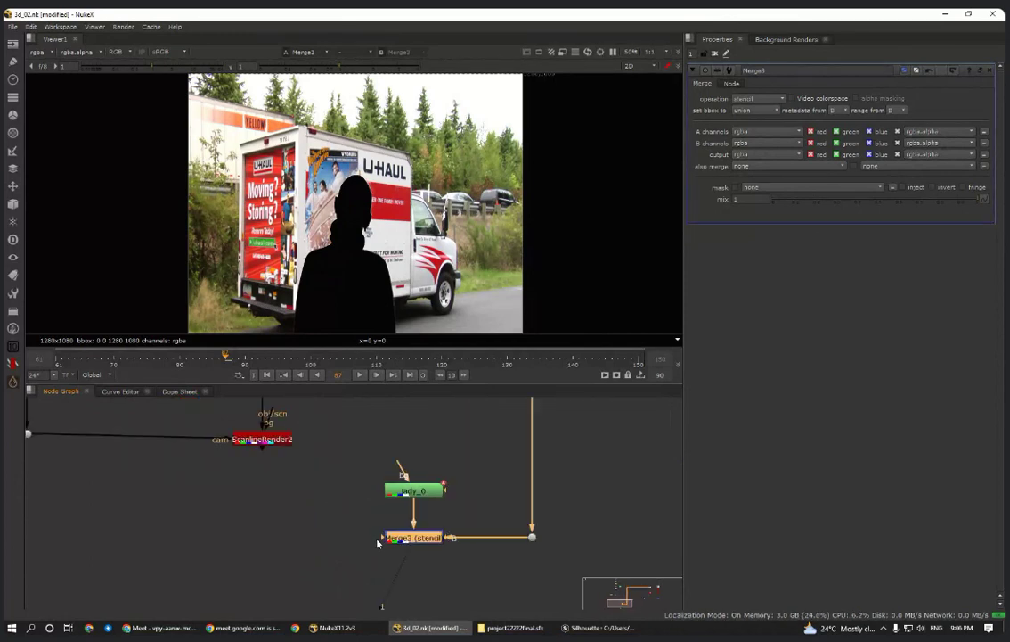
drag(382, 539, 257, 438)
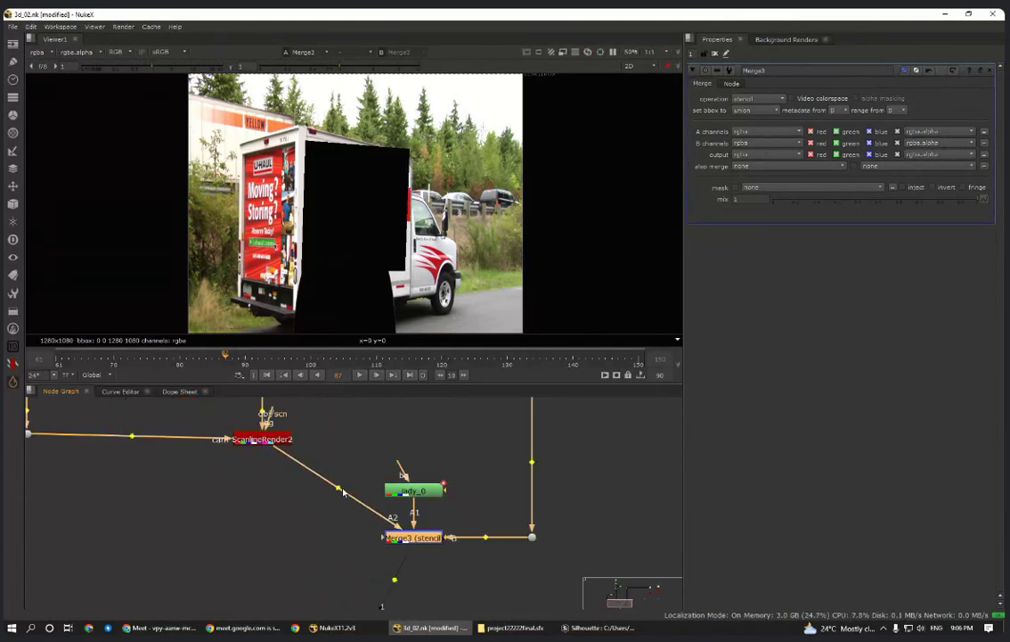
key(ctrl+z)
key(ctrl+z)
click(344, 499)
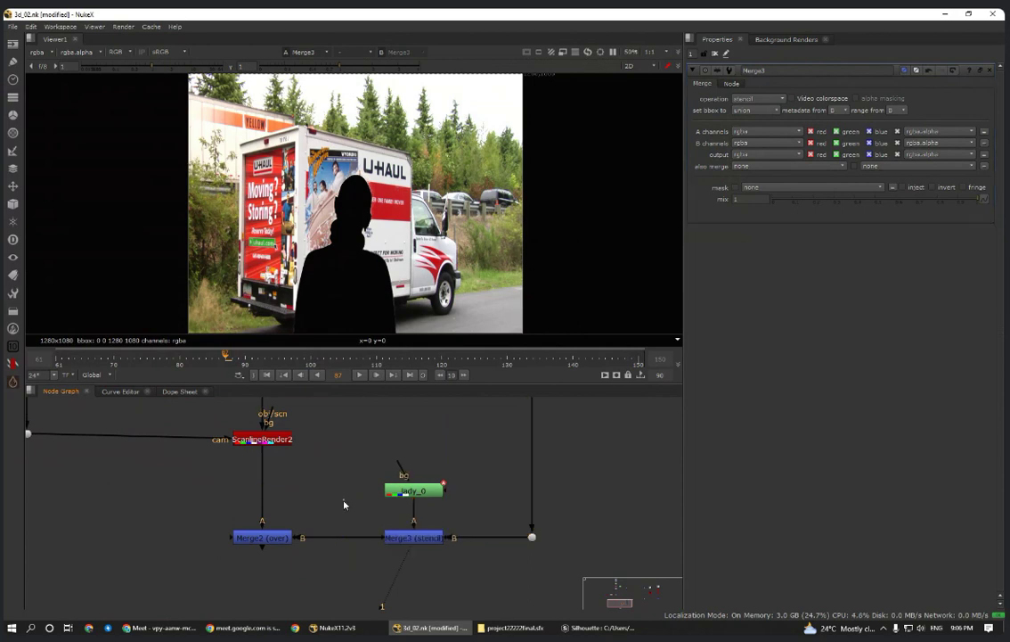
- Review the available merge operations for Merge3
click(424, 540)
click(757, 99)
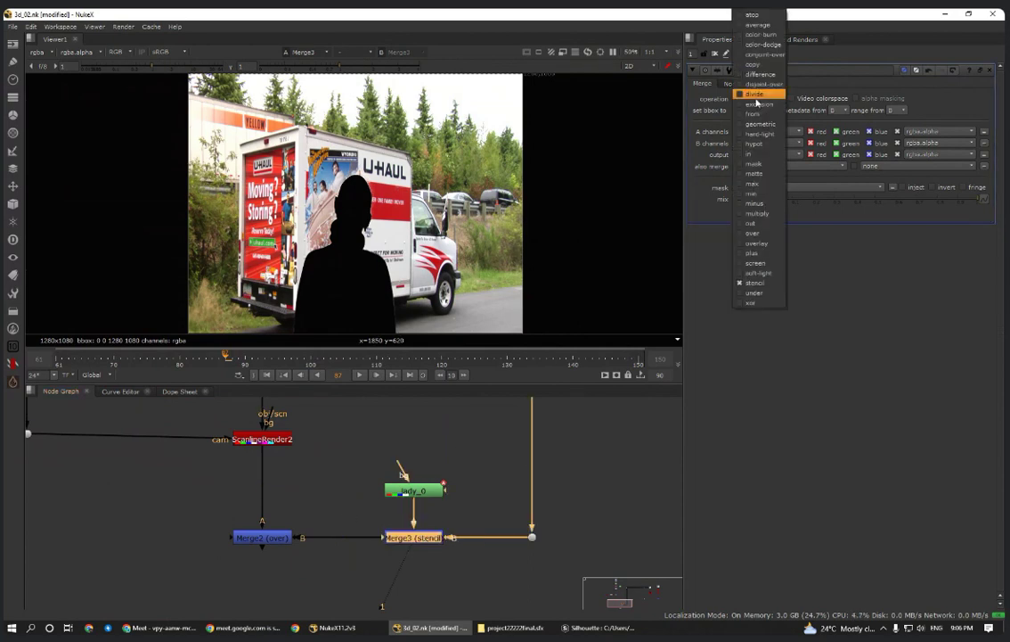
click(421, 540)
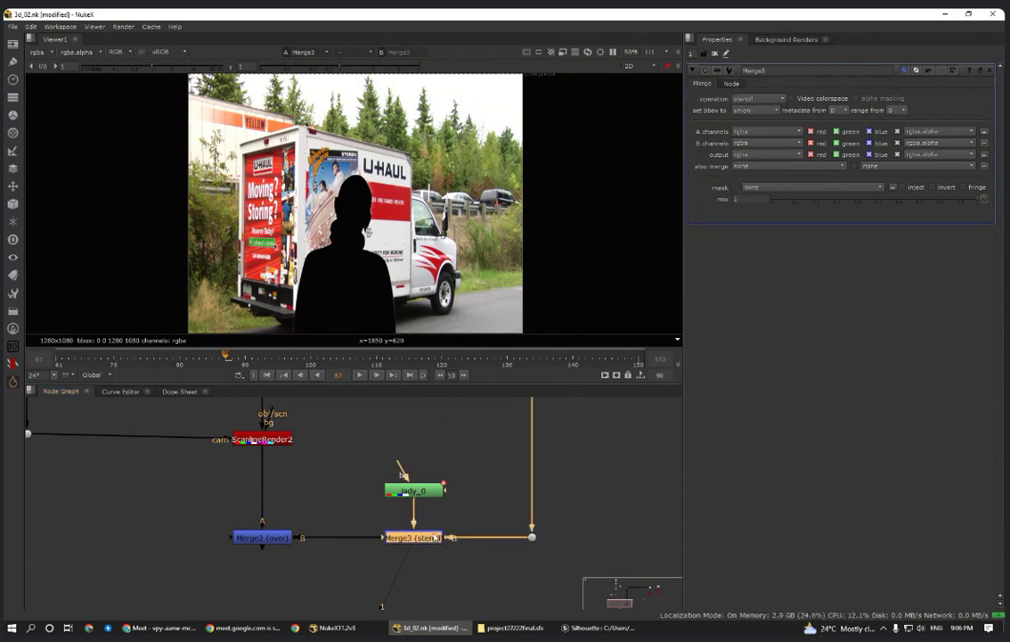
- Remove the elbow dots from the footage connection and move Merge3 and lady_0 farther away from Merge2
scroll(464, 537, down, 7)
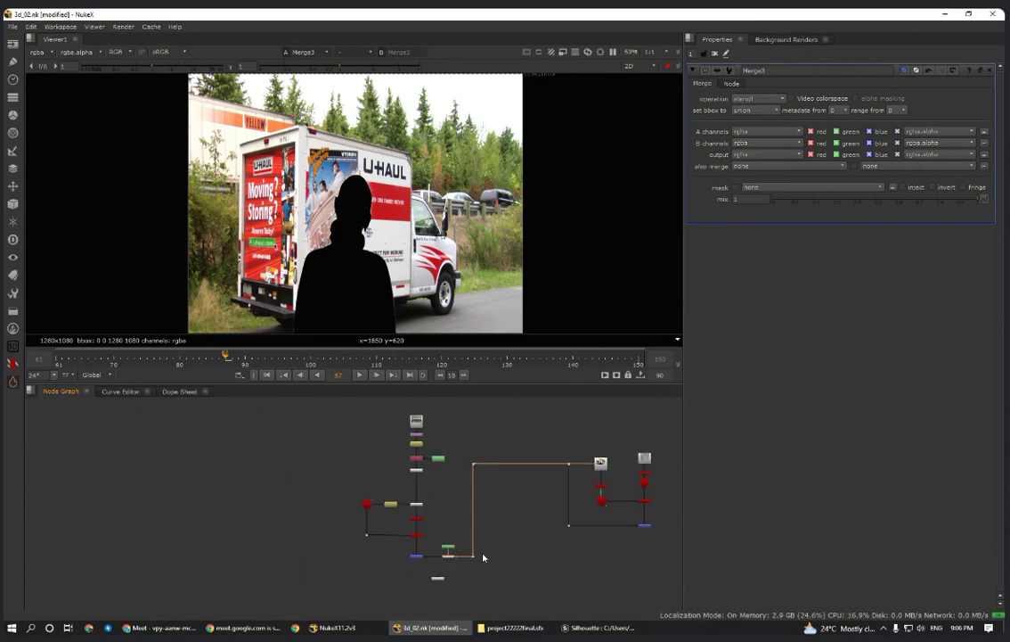
drag(484, 545, 540, 555)
key(Delete)
scroll(456, 565, up, 3)
drag(446, 536, 497, 533)
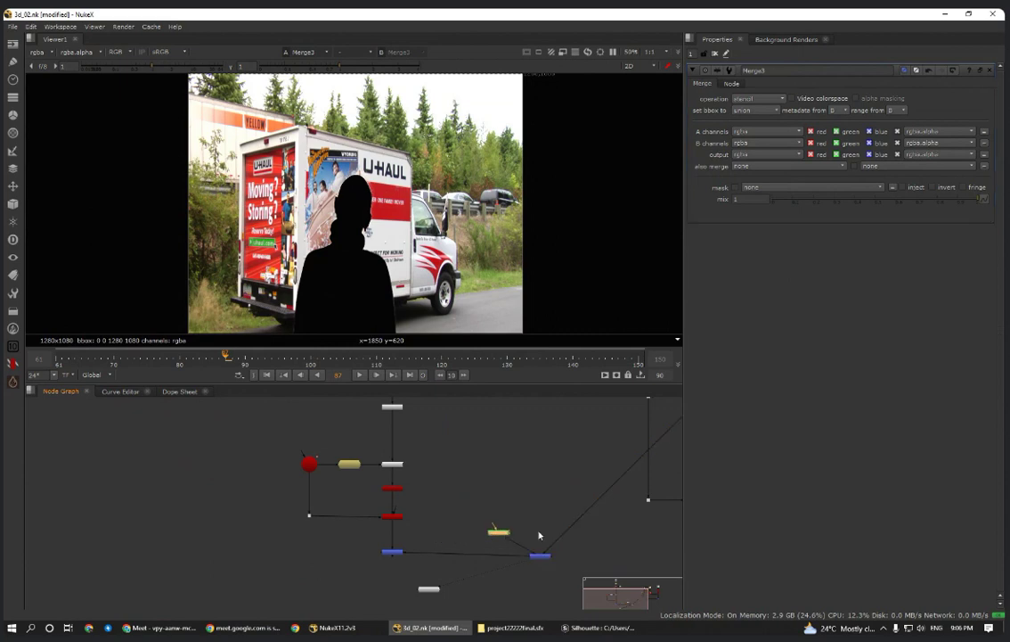
- Open the lady_0 roto node's properties and inspect its spines around the woman over the truck footage
scroll(537, 535, up, 5)
double_click(545, 525)
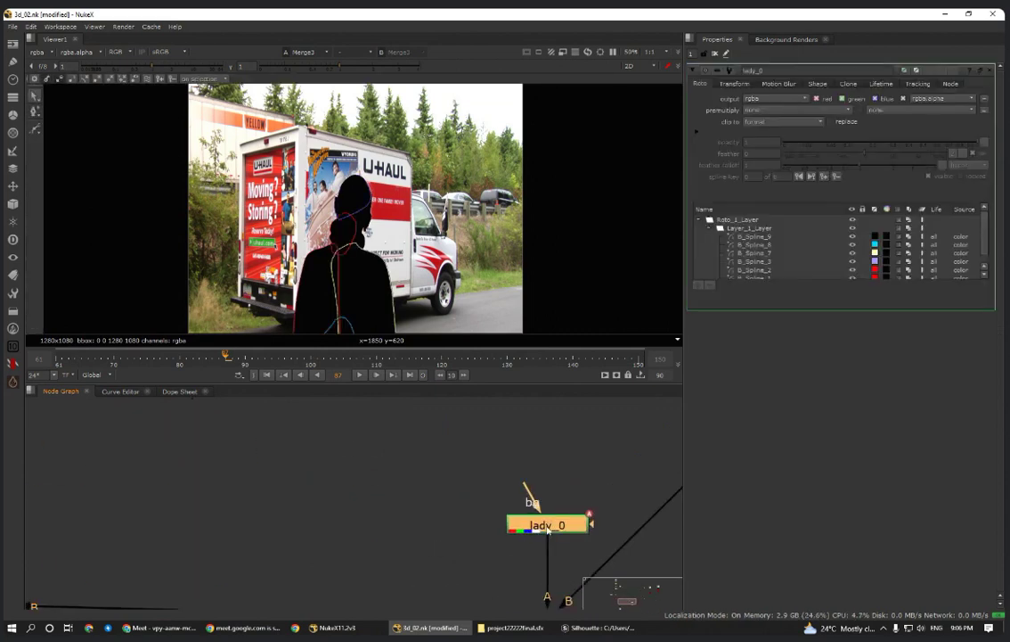
click(497, 451)
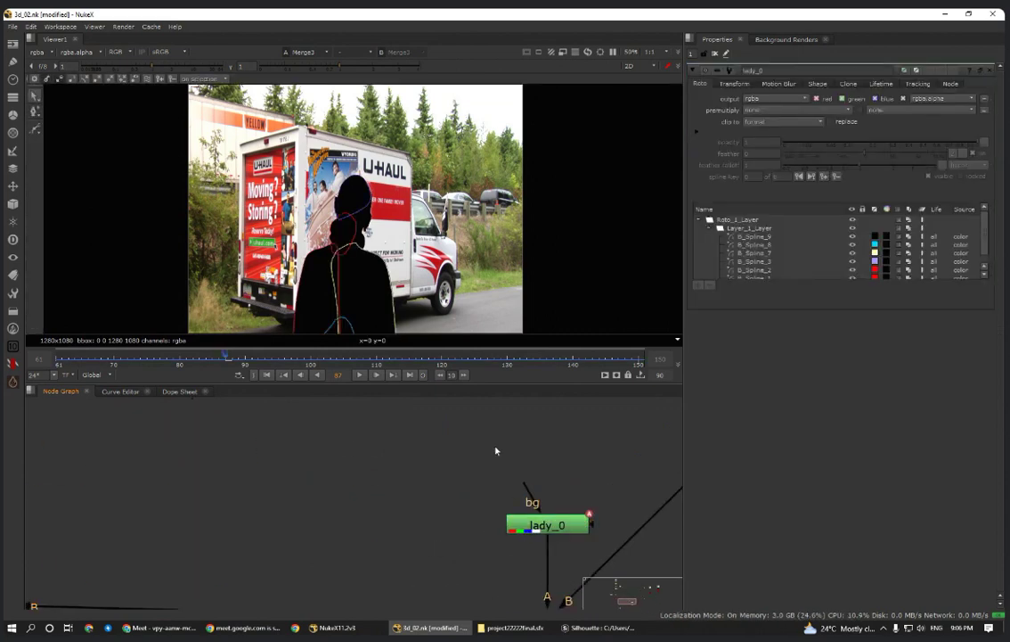
middle_drag(445, 483, 407, 440)
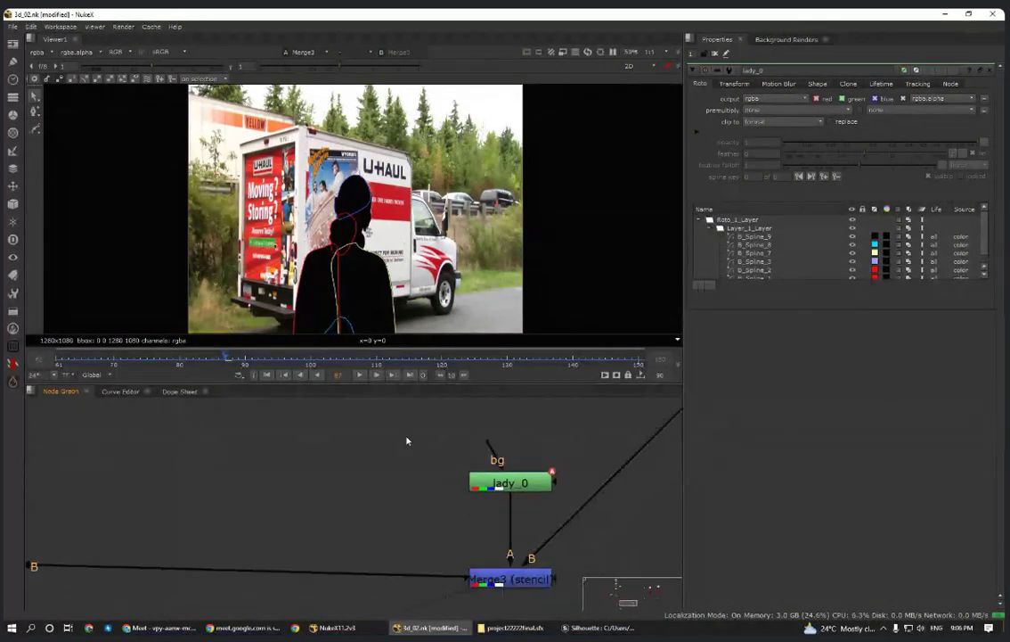
scroll(407, 441, down, 3)
click(128, 564)
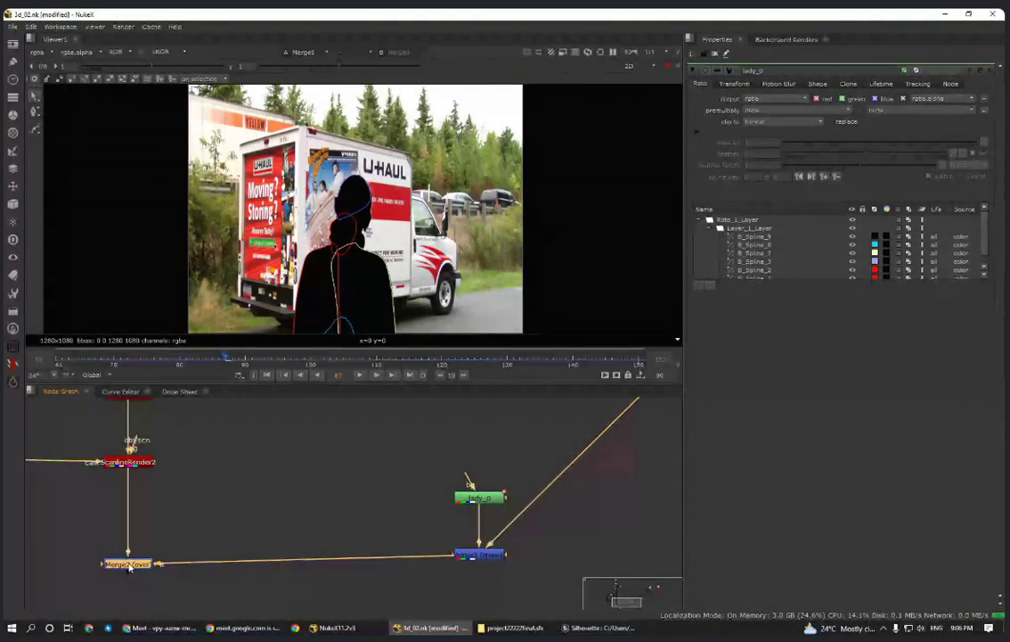
click(413, 499)
middle_drag(443, 221, 462, 206)
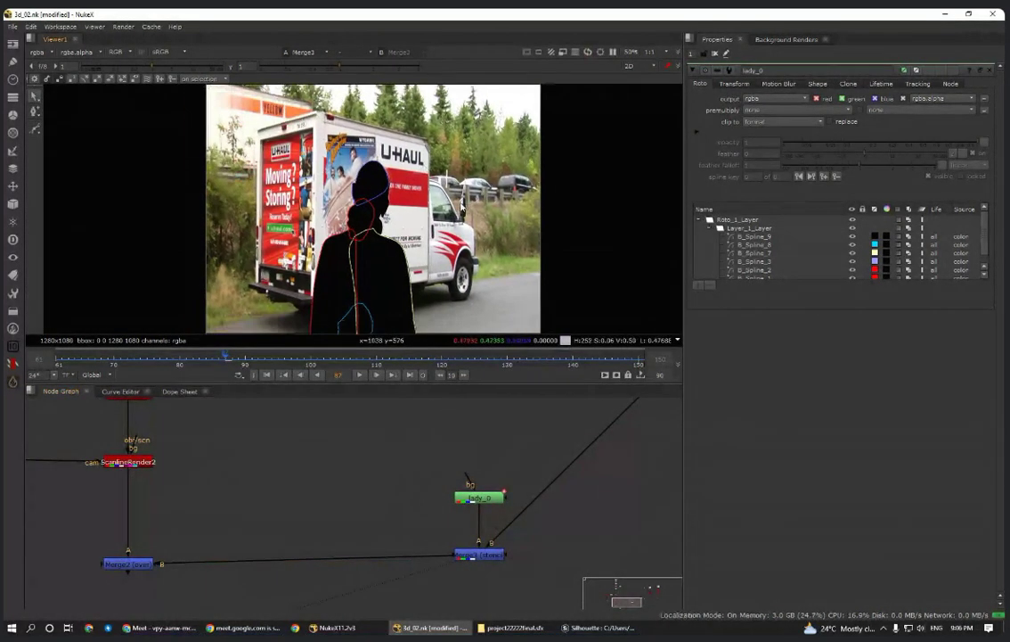
- Set the output of the lady_0 roto node to alpha
click(482, 500)
click(769, 99)
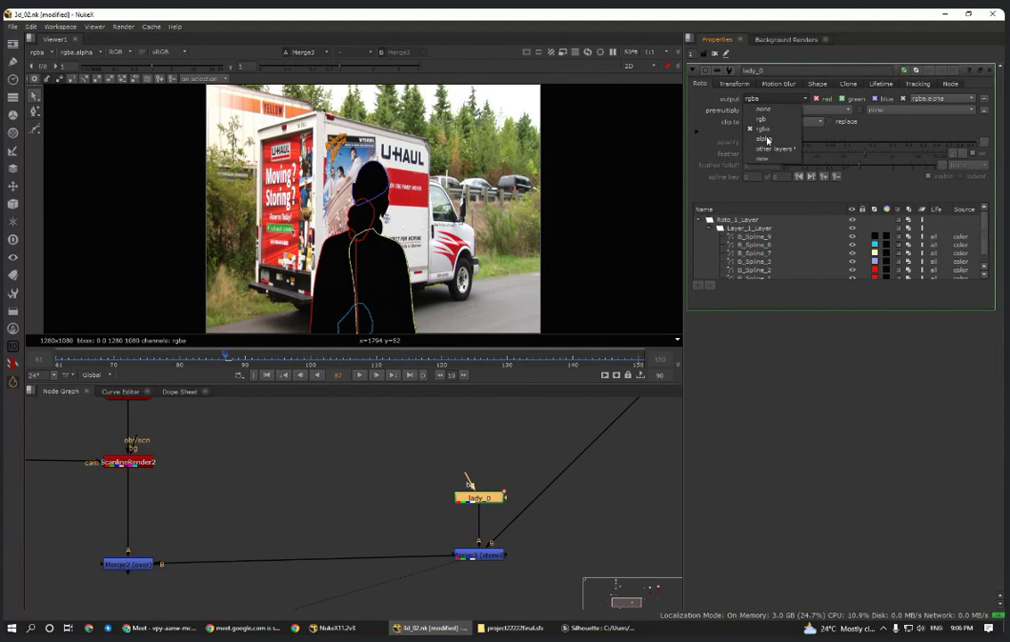
click(767, 139)
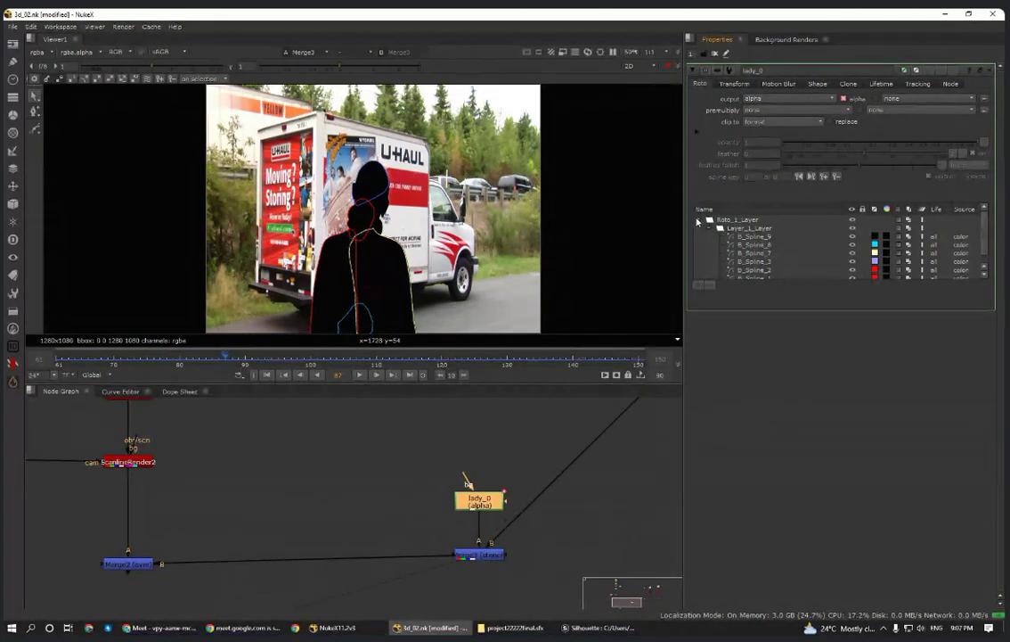
- In Silhouette, turn off Invert for Roto 1's alpha and inspect its motion blur parameters, then return to Nuke
click(595, 628)
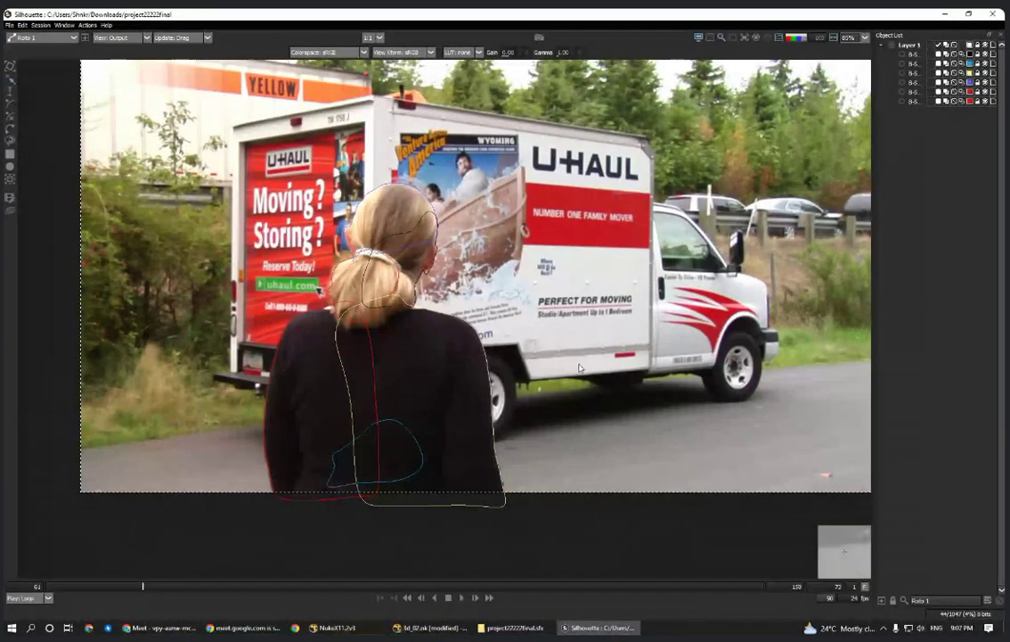
scroll(548, 377, up, 1)
key(grave)
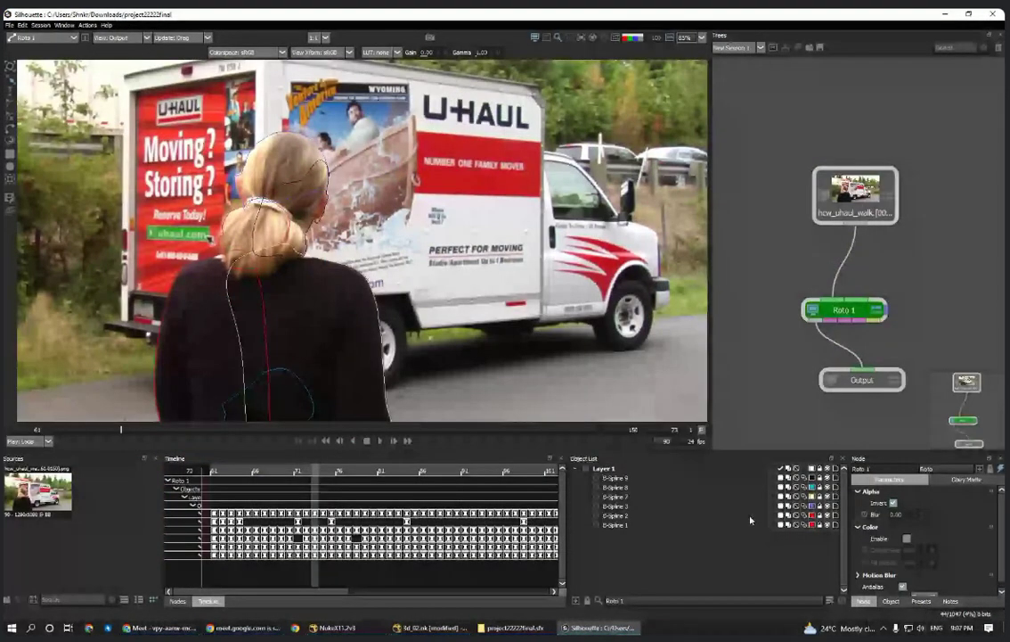
click(894, 505)
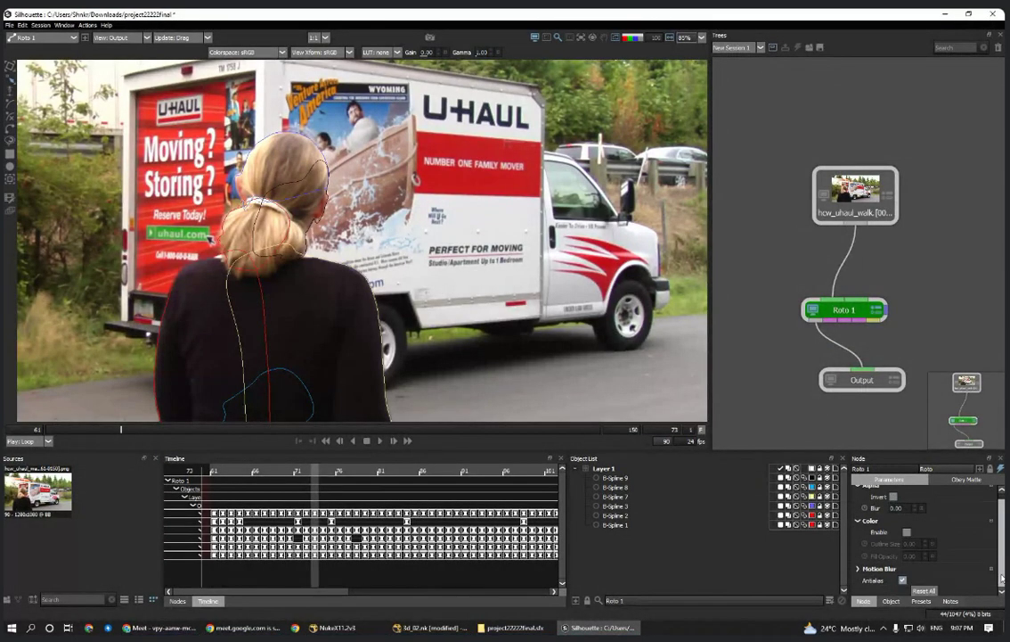
scroll(986, 575, down, 1)
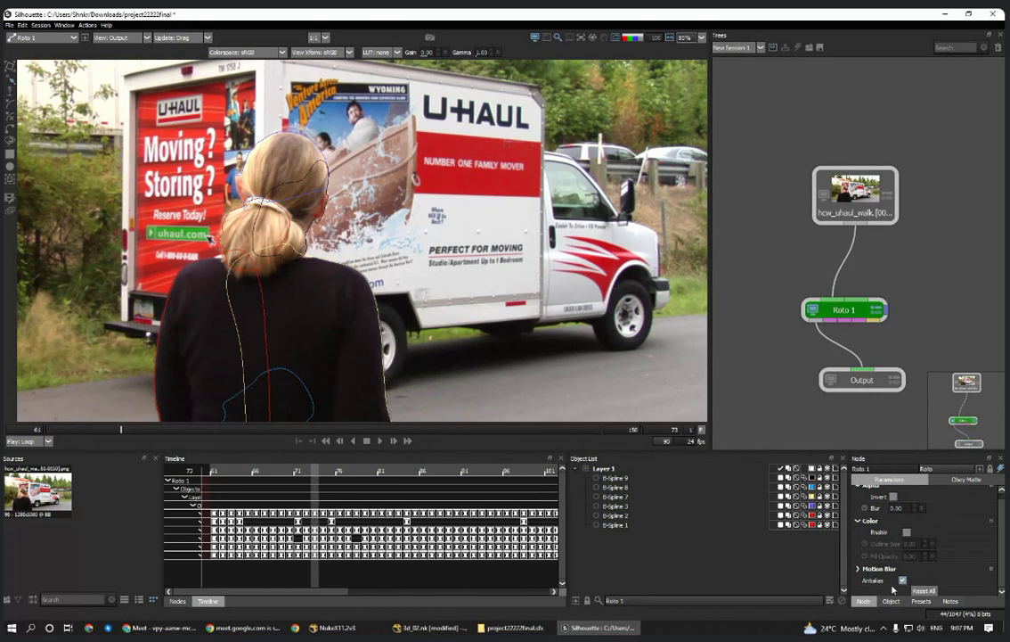
click(859, 569)
scroll(1003, 580, down, 3)
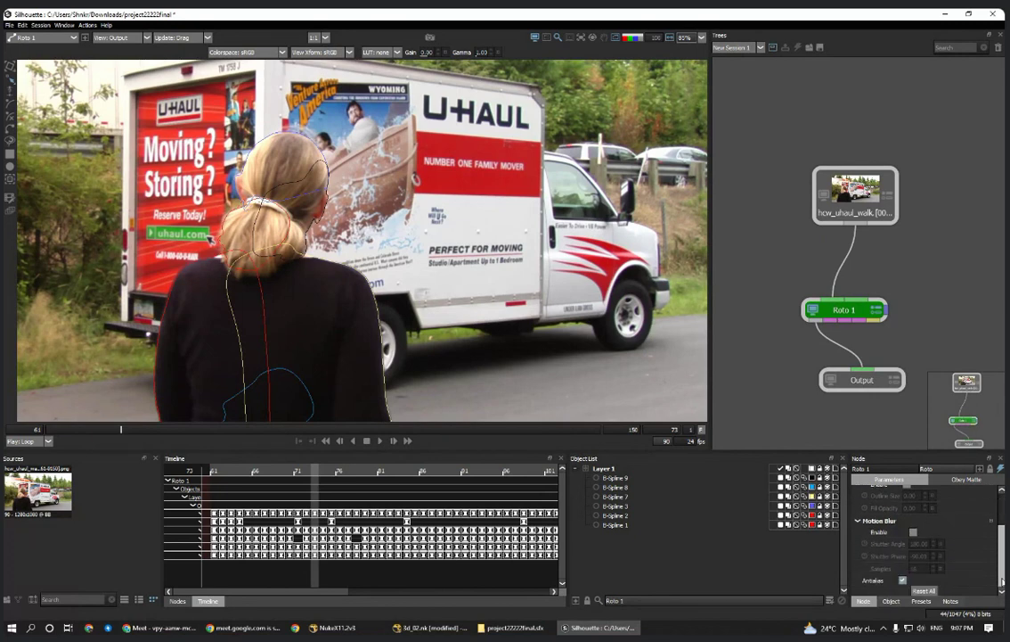
scroll(1003, 580, up, 3)
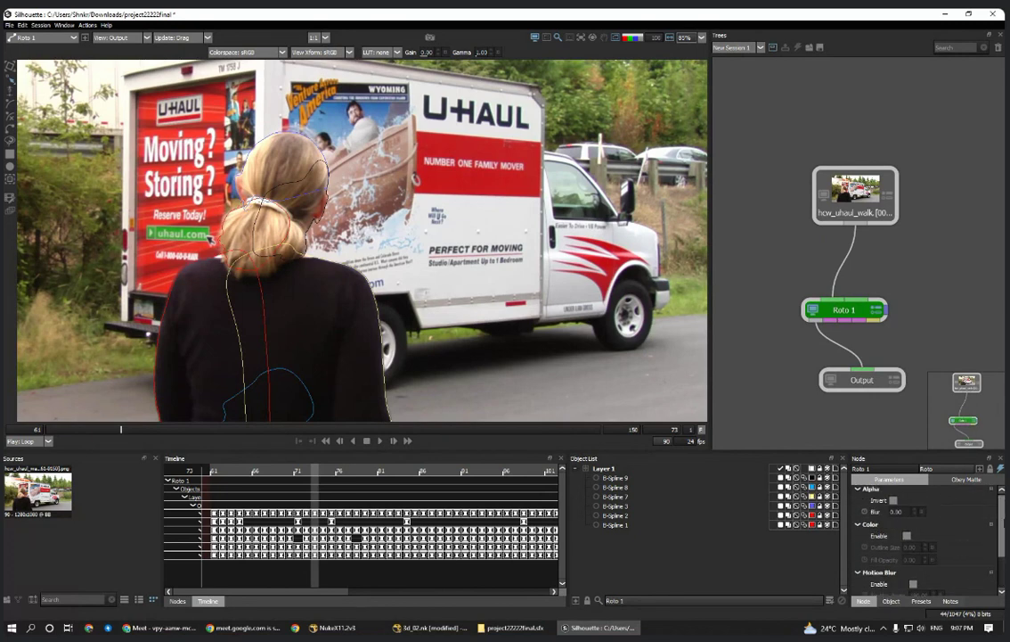
click(946, 16)
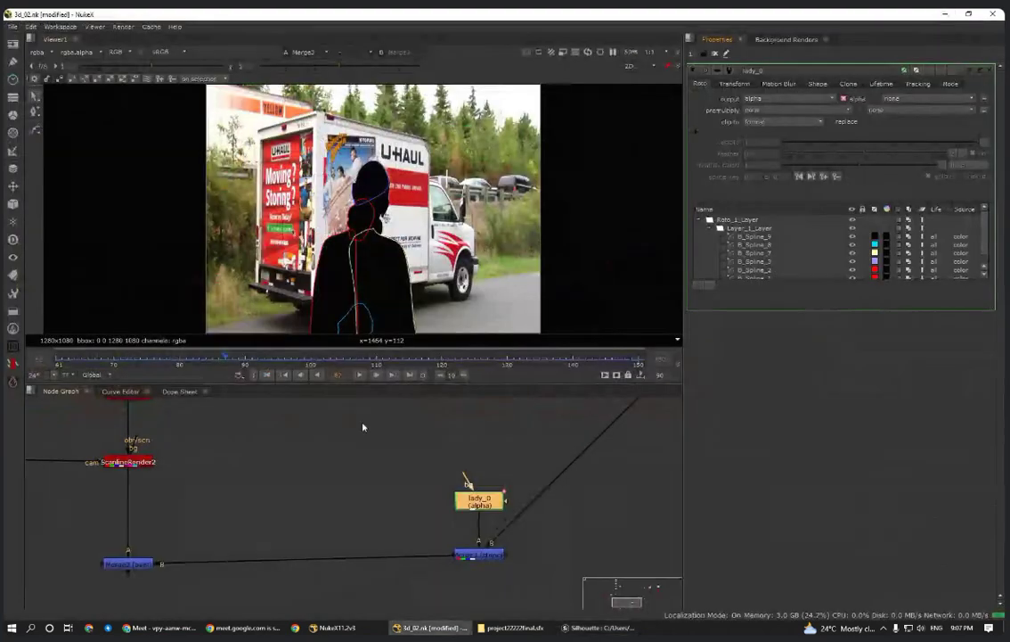
- View the Merge2 composite in the viewer to check the mountain card over the stencilled footage
click(318, 471)
scroll(427, 525, down, 2)
middle_drag(234, 548, 354, 524)
click(348, 527)
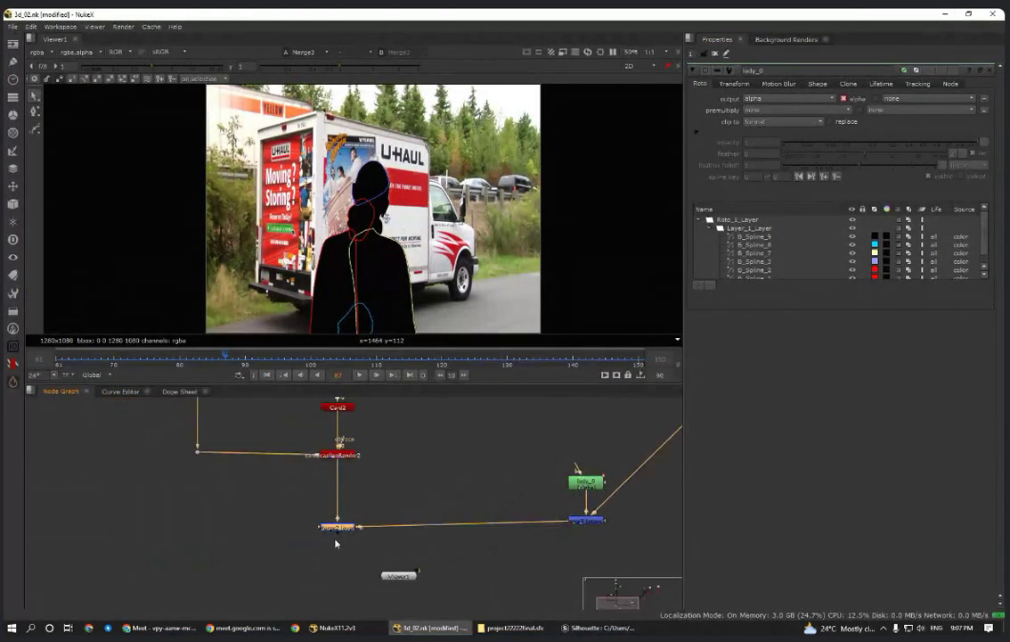
key(1)
scroll(460, 485, up, 3)
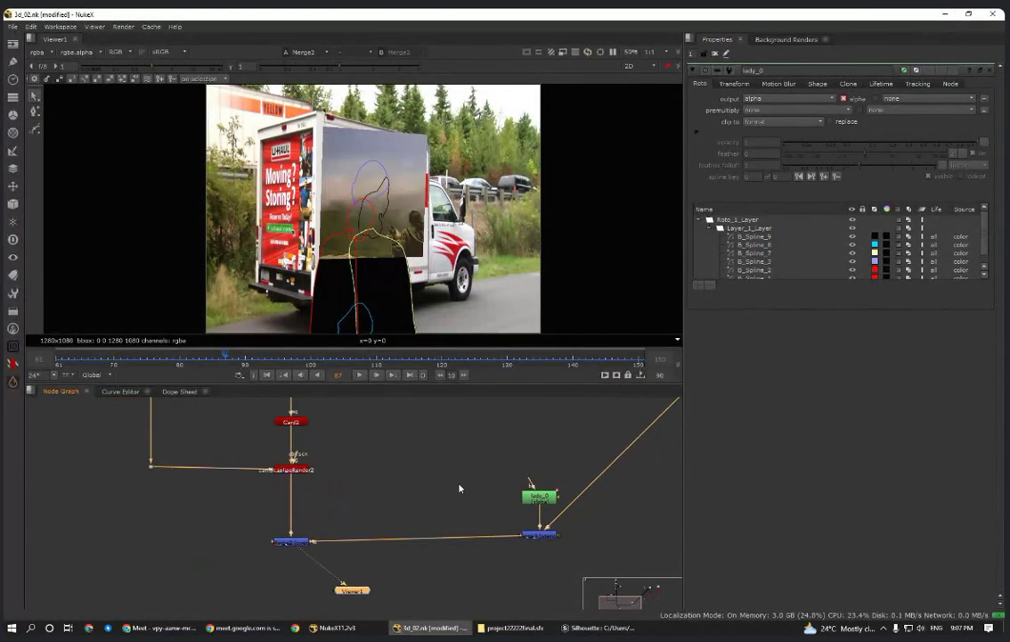
- Disable the lady_0 roto node and the Merge3 stencil merge
scroll(535, 507, down, 2)
click(561, 507)
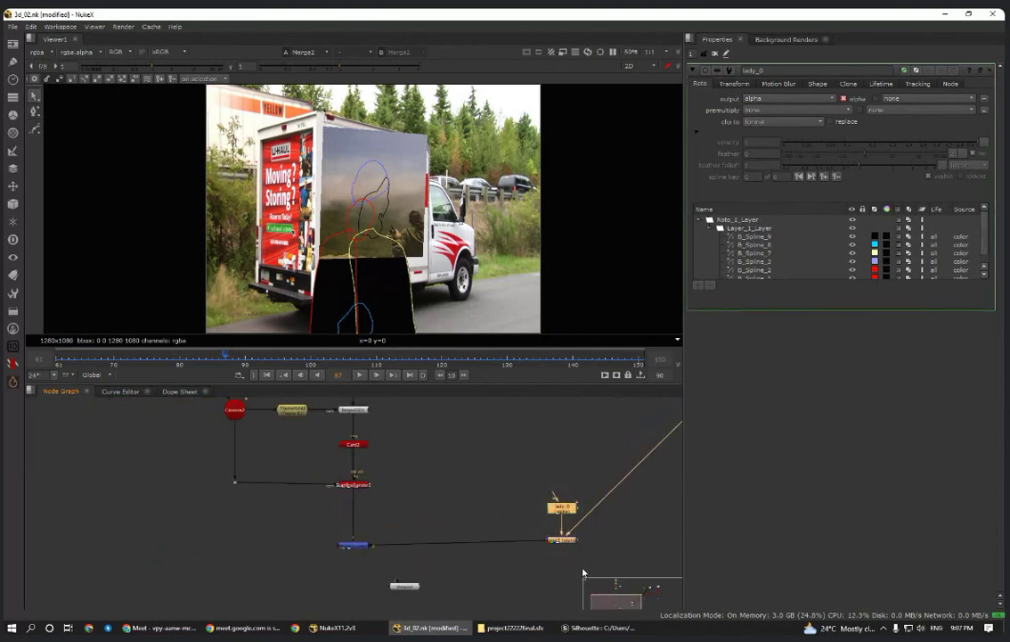
key(d)
middle_drag(440, 472, 464, 483)
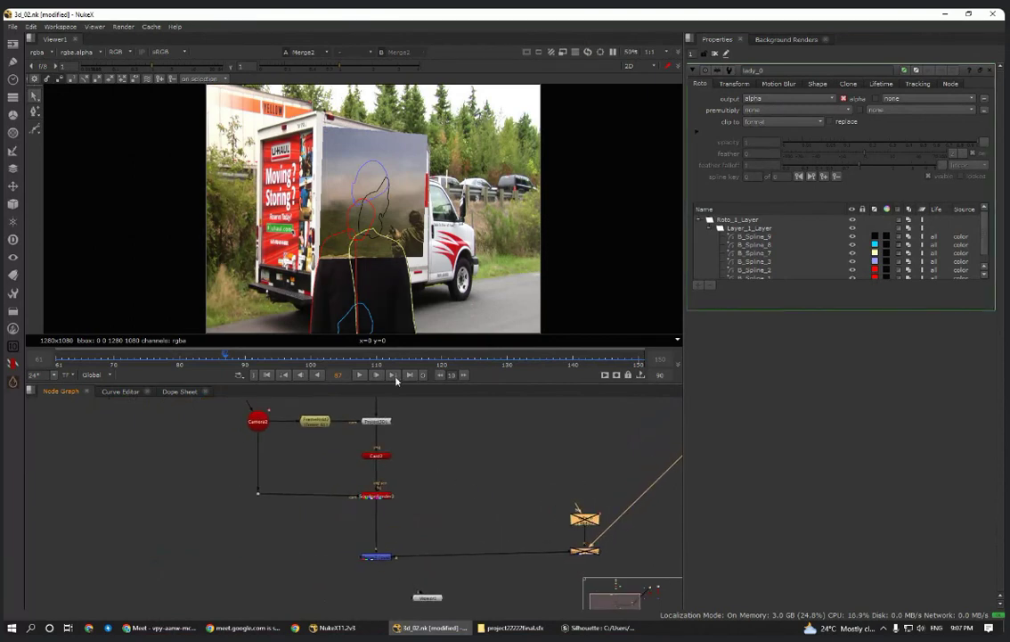
- Hide the viewer overlay and play back the composite to check how the mountain card follows the truck
click(510, 211)
key(o)
scroll(474, 196, down, 2)
scroll(457, 213, up, 2)
middle_drag(450, 251, 460, 267)
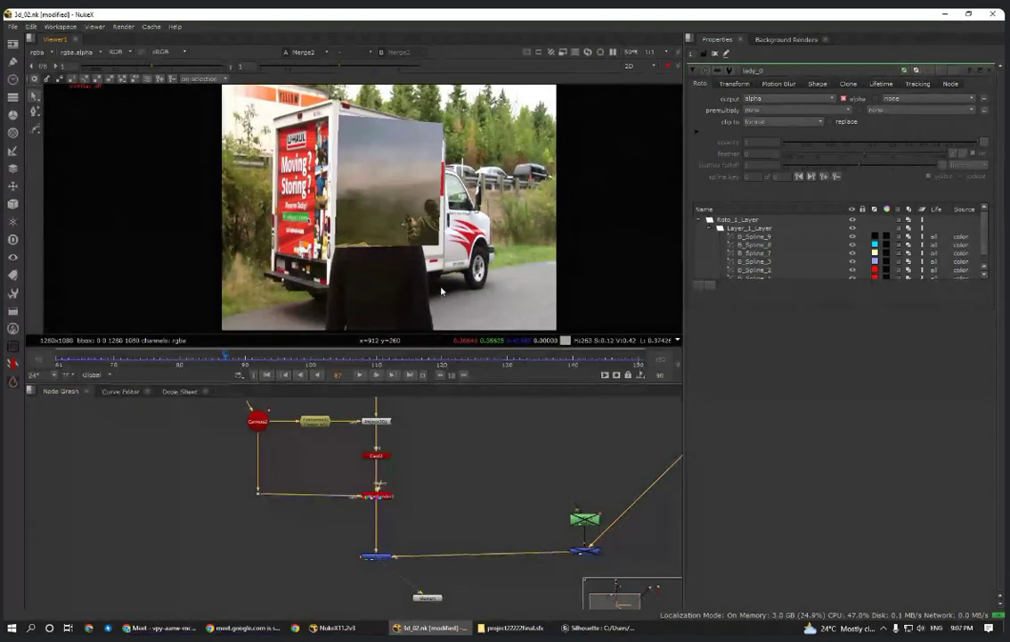
click(367, 377)
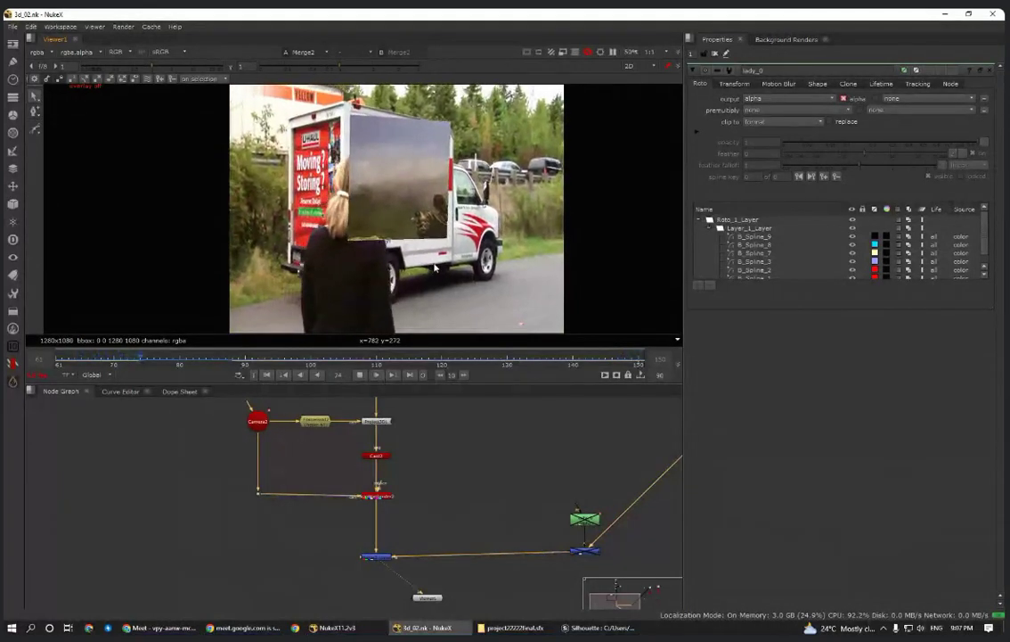
click(360, 375)
scroll(434, 213, down, 2)
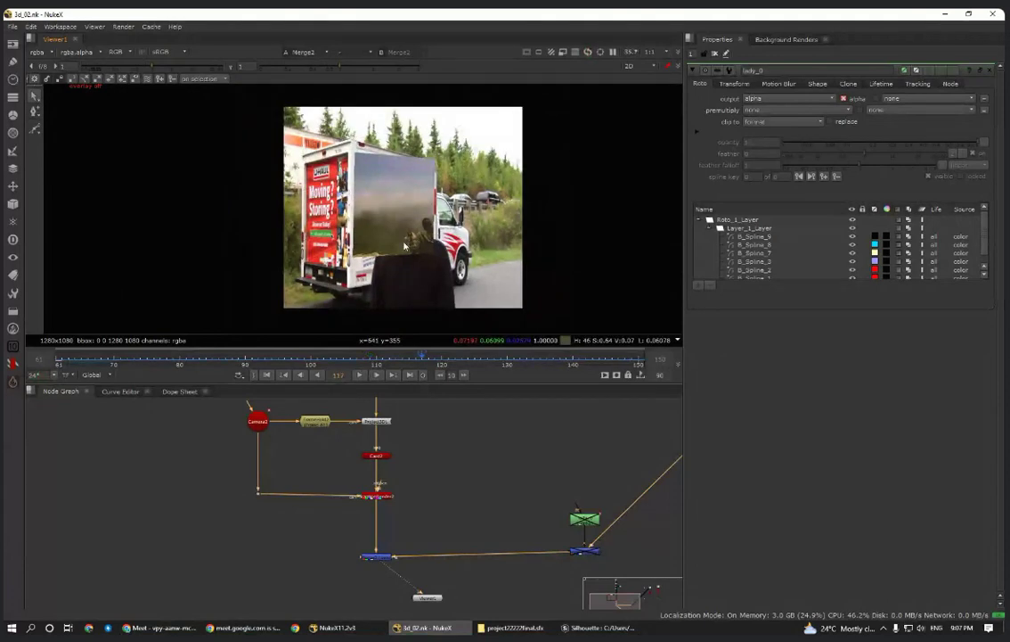
scroll(402, 254, up, 2)
- Move the projection branch from Camera2 and Project3D to Merge2 farther down to make room below Premult1
middle_drag(416, 479, 444, 489)
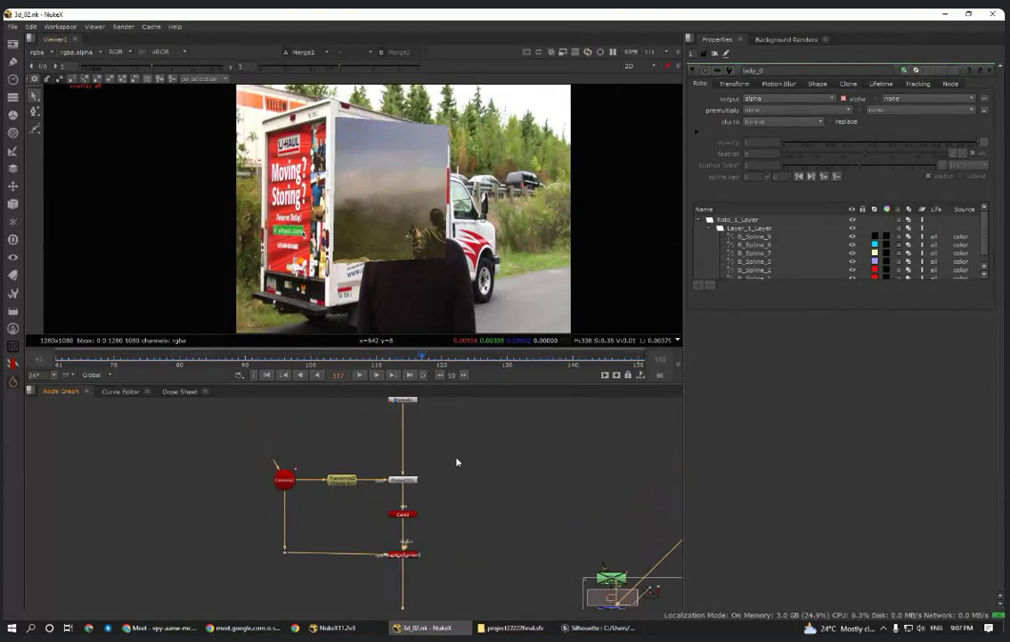
drag(498, 414, 233, 629)
click(519, 459)
scroll(517, 460, down, 3)
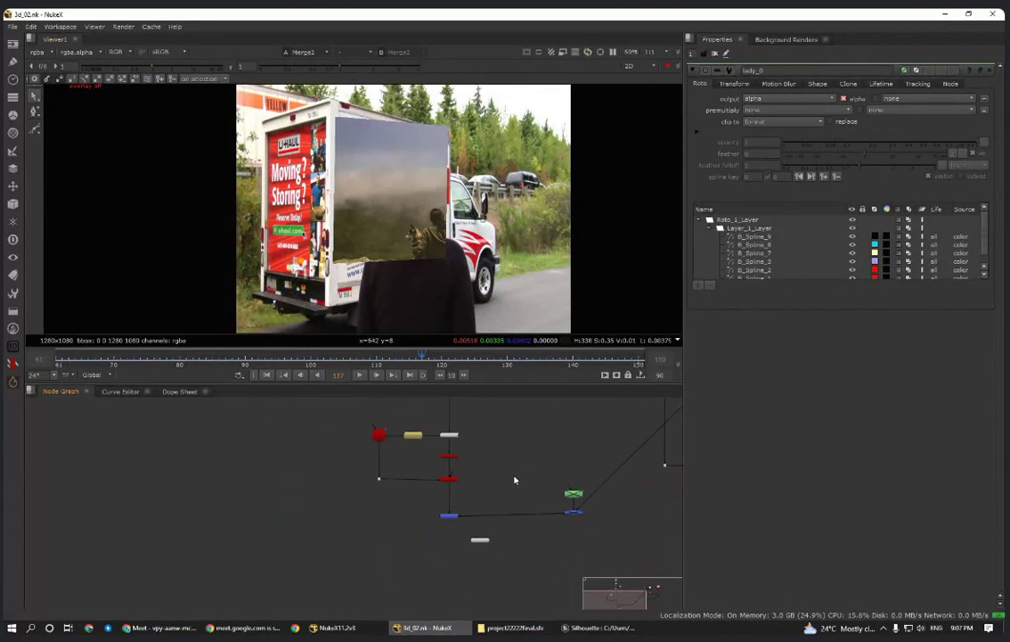
middle_drag(514, 479, 503, 530)
drag(553, 441, 267, 615)
scroll(453, 507, up, 2)
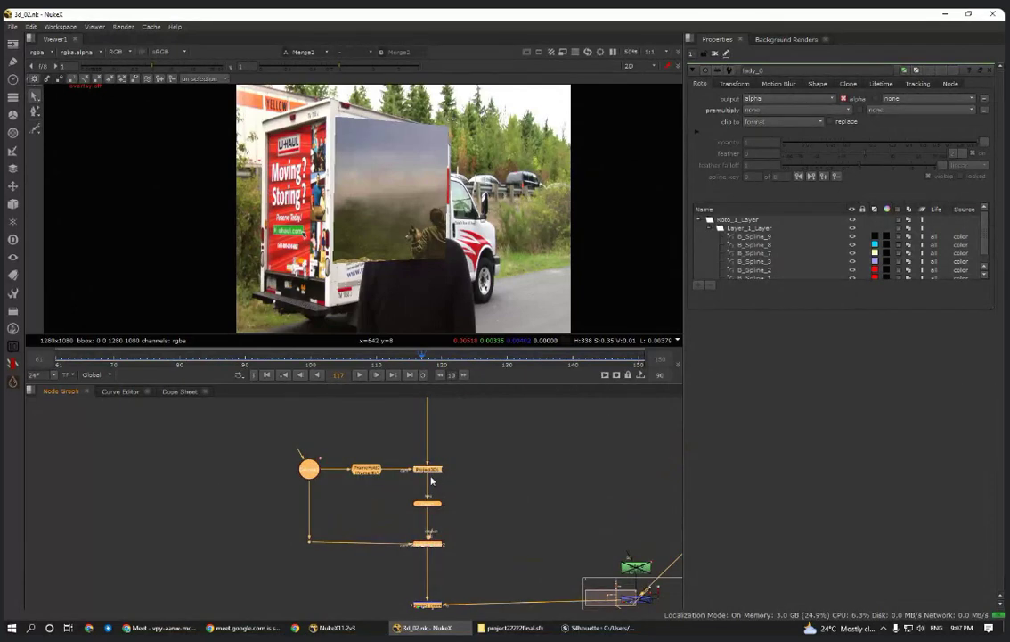
drag(432, 480, 432, 517)
middle_drag(612, 539, 506, 482)
scroll(552, 520, up, 2)
drag(458, 463, 562, 603)
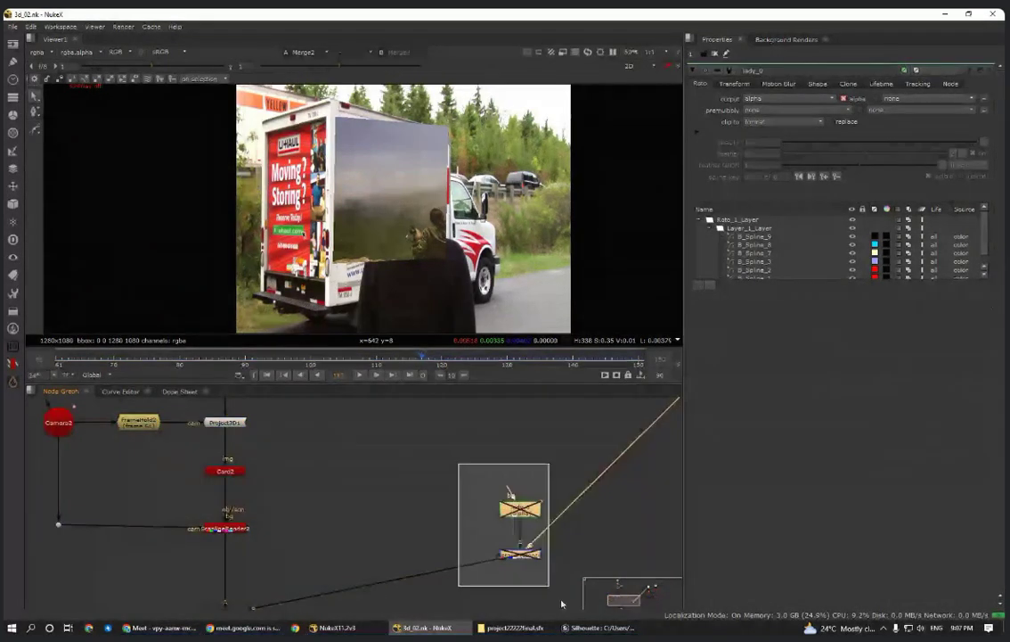
- Add an unconnected CornerPin2D node beside the pipe below Premult1
middle_drag(391, 437, 555, 581)
scroll(425, 495, down, 2)
middle_drag(428, 467, 458, 505)
scroll(458, 505, up, 3)
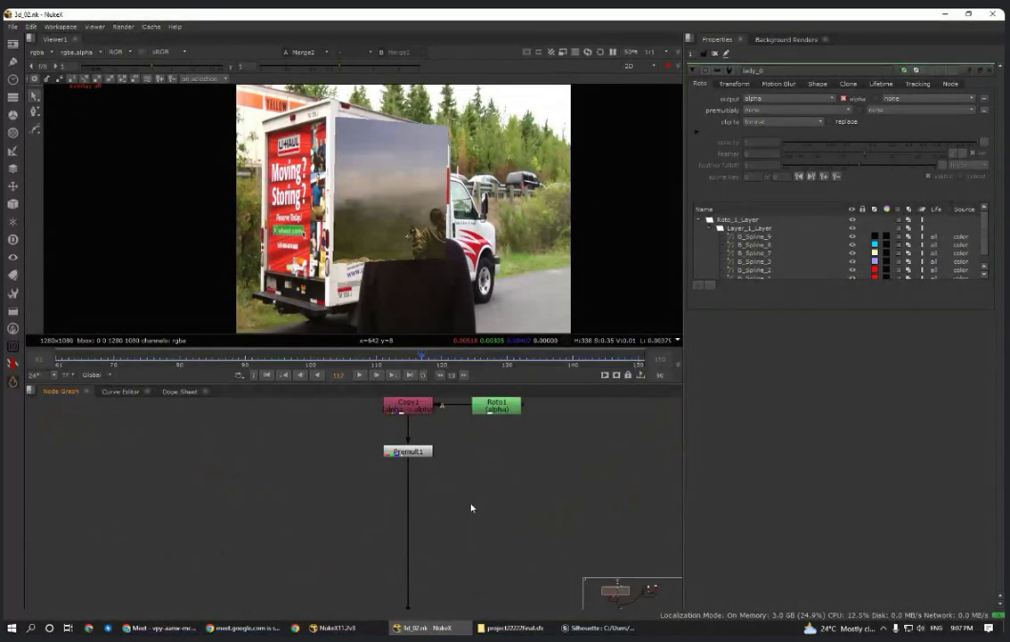
key(Tab)
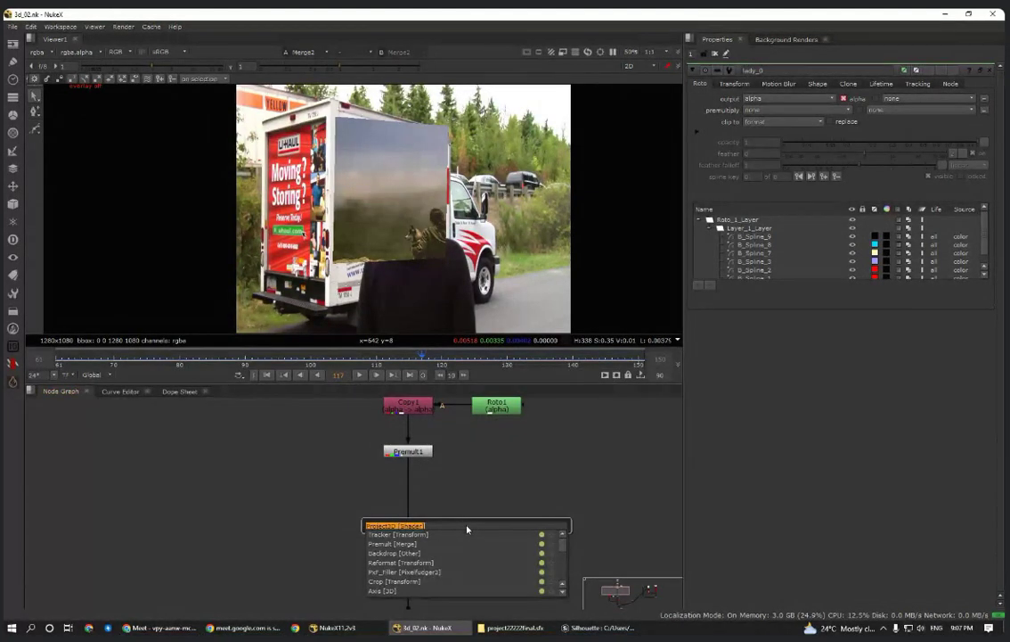
text(corner)
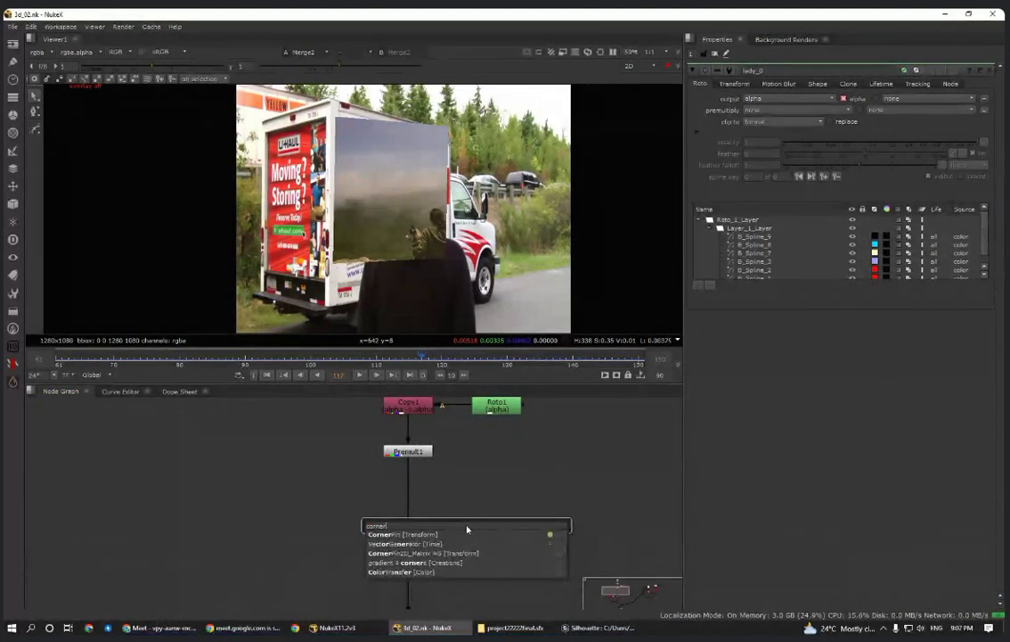
click(465, 534)
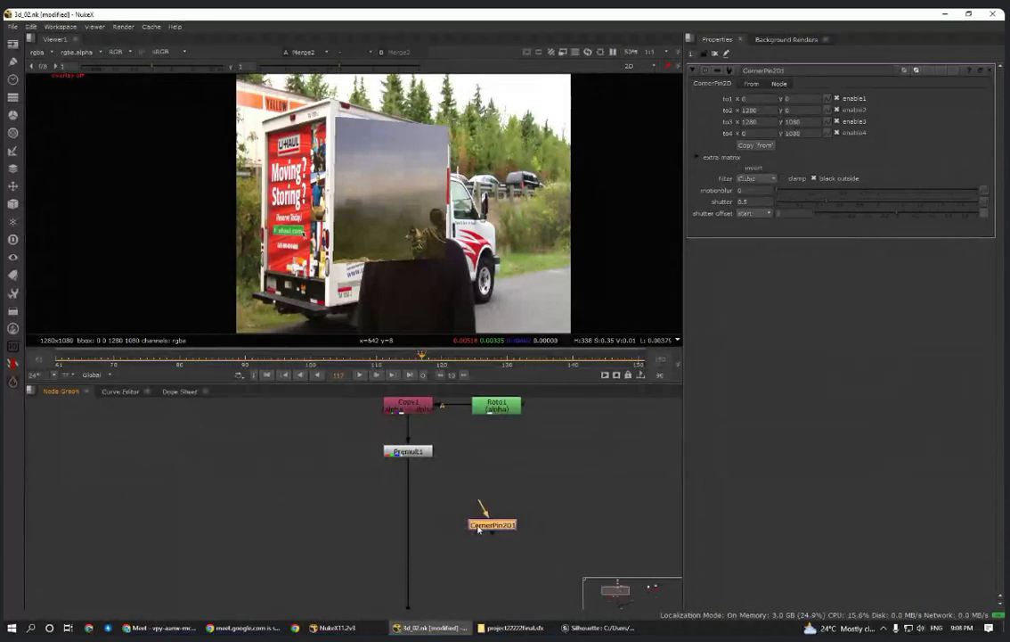
- Go to frame 61 and open the Roto1 node's properties to examine its rectangle over the footage
click(57, 359)
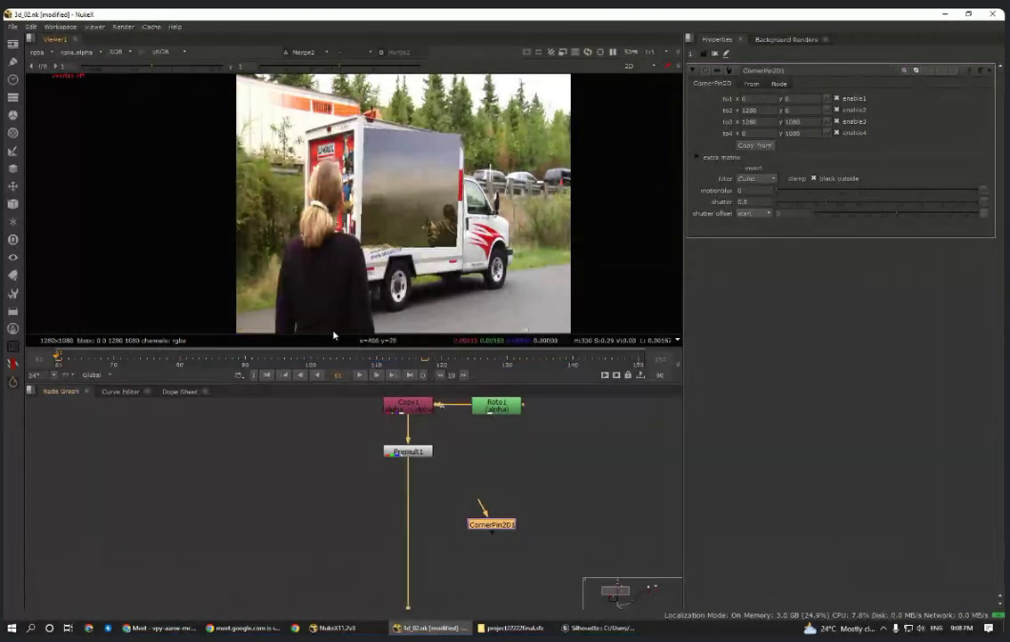
scroll(327, 558, down, 3)
middle_drag(429, 527, 440, 495)
scroll(421, 433, up, 4)
double_click(460, 432)
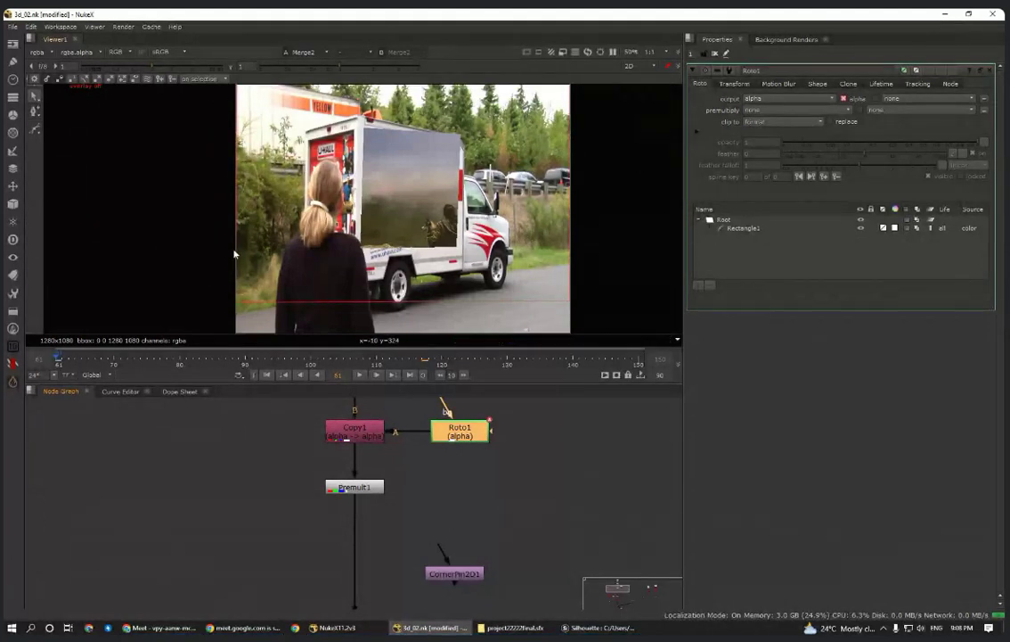
click(246, 573)
scroll(400, 586, down, 1)
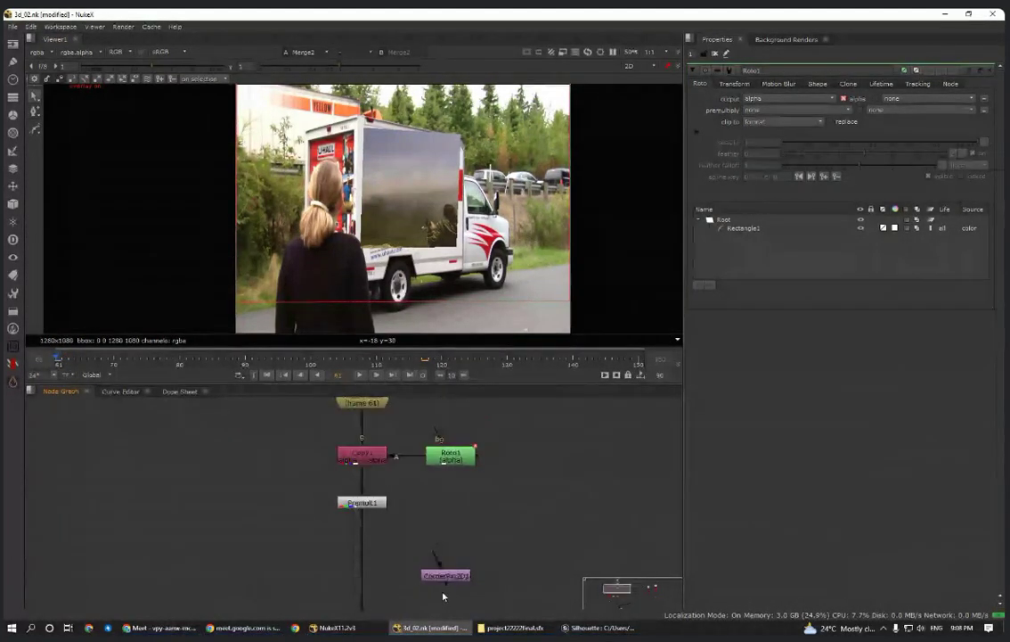
- Connect CornerPin2D1 to Premult1 and pin its corners around the truck's side panel at 480,336; 838,334; 834,760 and 494,774
drag(442, 579, 361, 504)
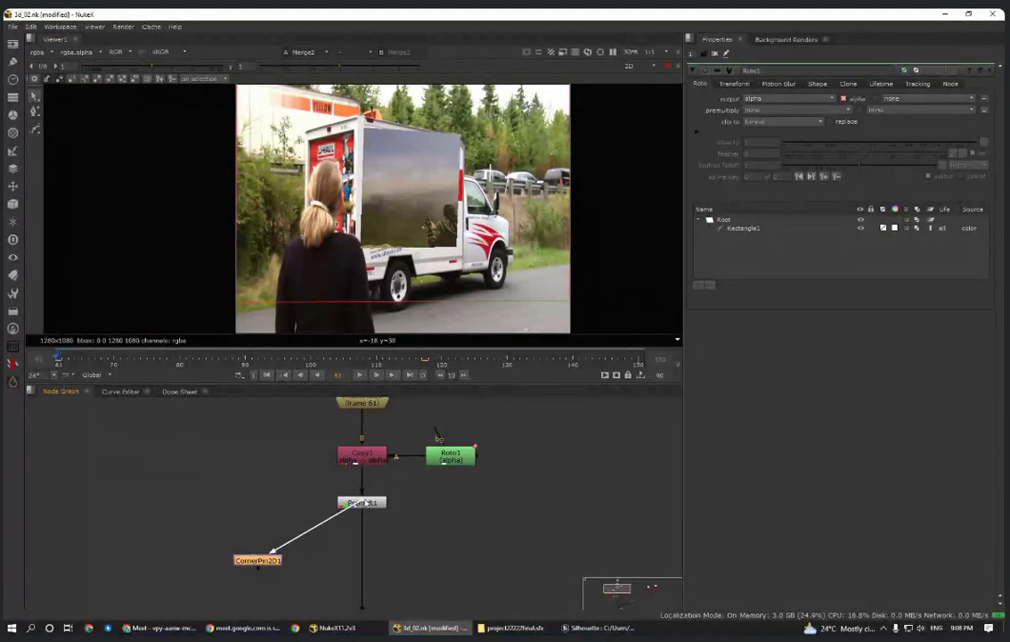
click(264, 559)
scroll(376, 210, down, 4)
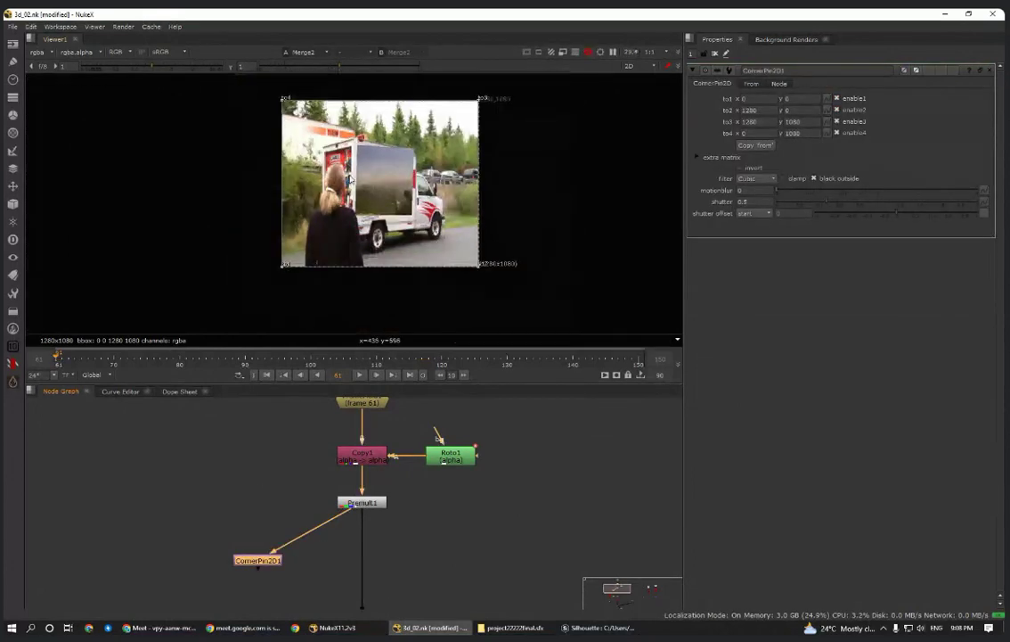
scroll(344, 156, up, 2)
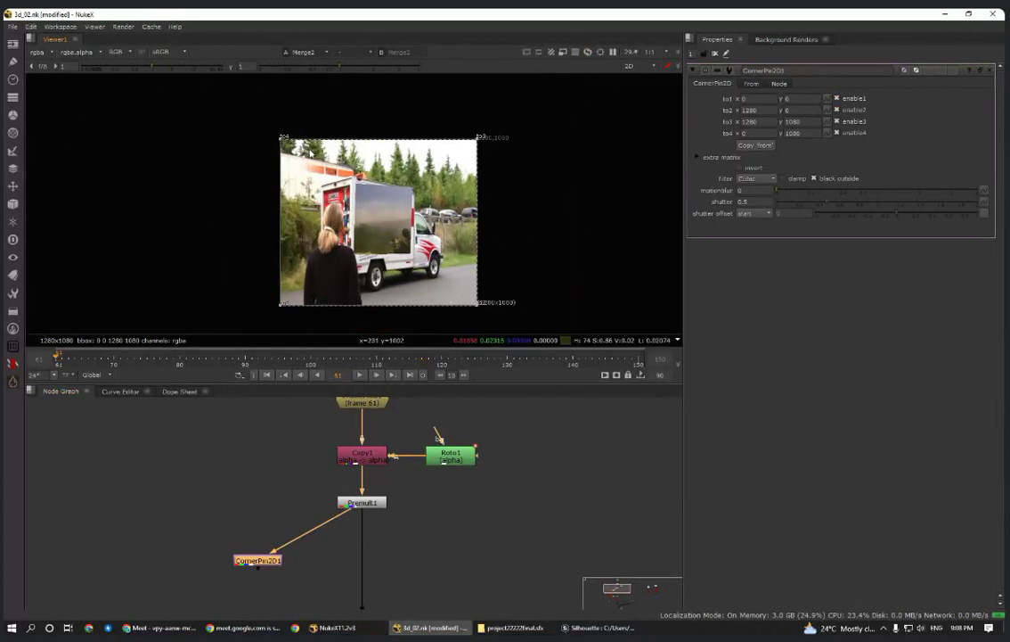
drag(281, 139, 358, 192)
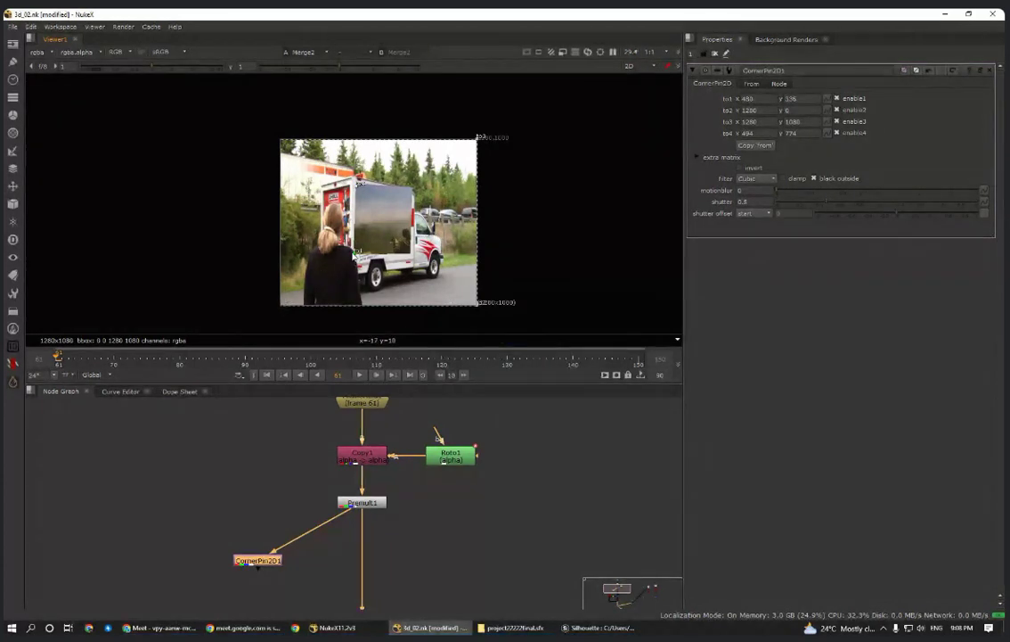
drag(481, 309, 445, 272)
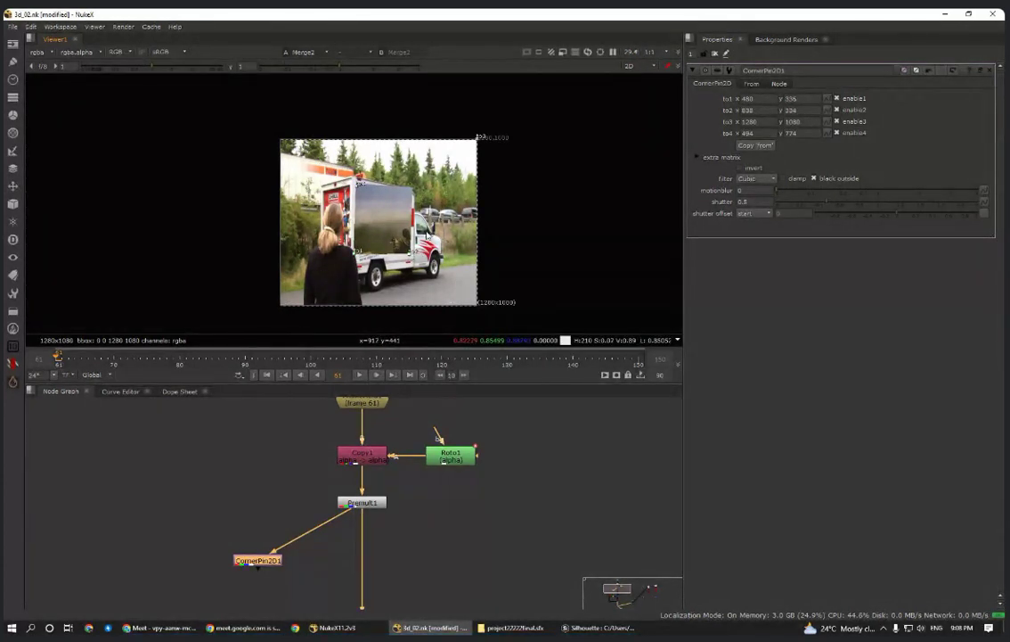
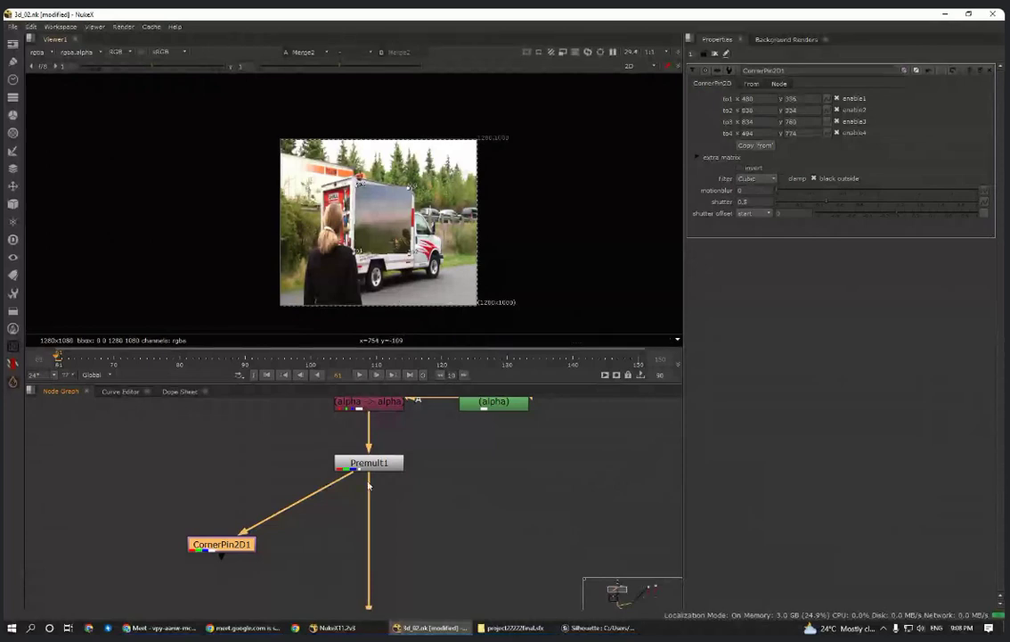
- Insert CornerPin2D1 into the pipe directly below Premult1 and inspect the mountain image on the truck
drag(368, 485, 372, 542)
scroll(357, 278, up, 5)
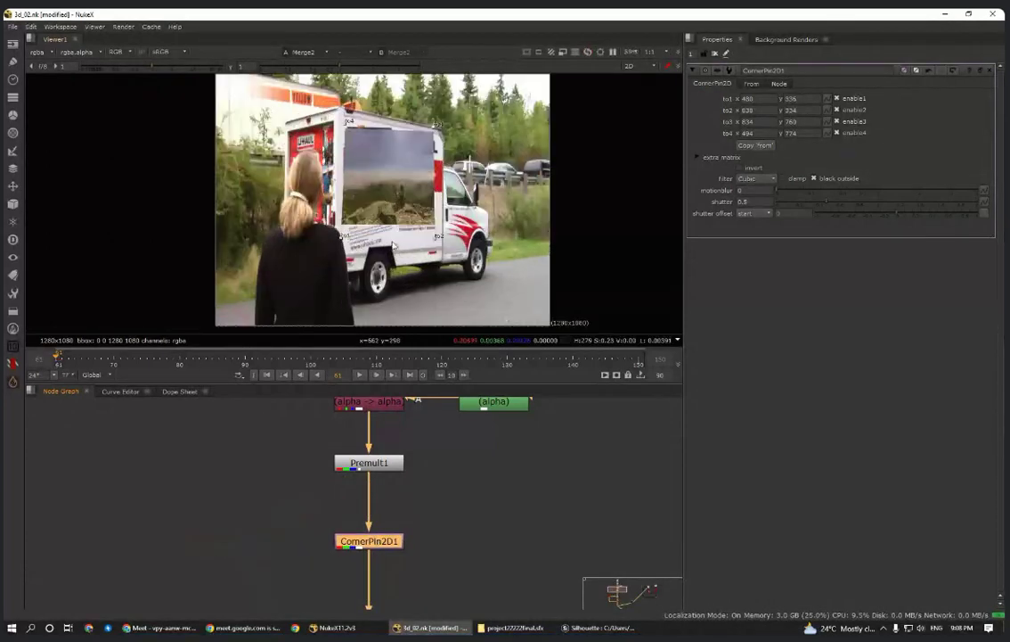
scroll(391, 288, down, 3)
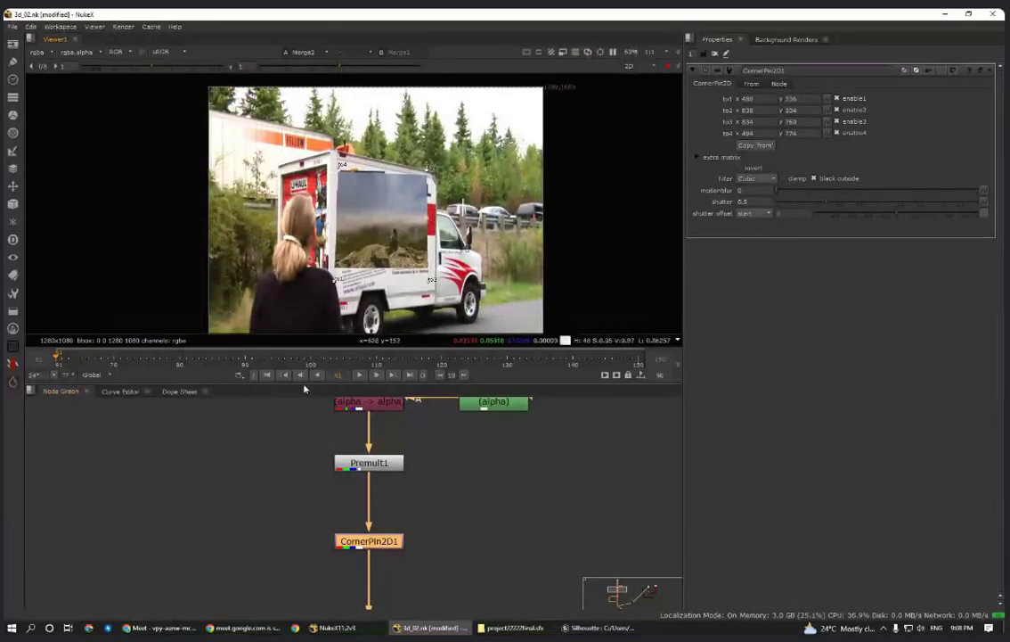
- Set a key on all knobs of CornerPin2D1 at frame 61
scroll(407, 545, up, 2)
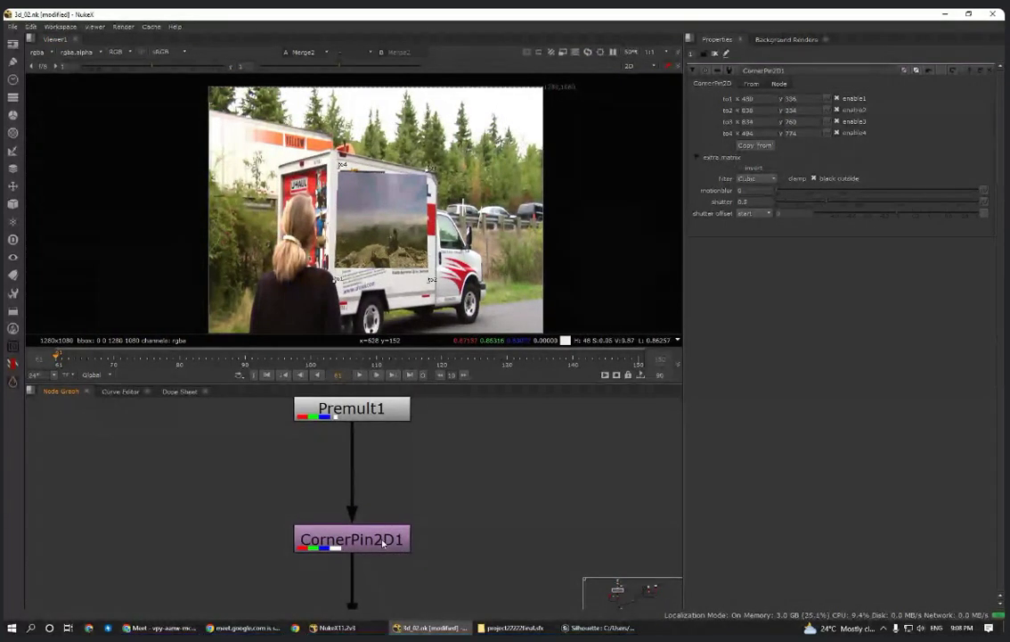
right_click(887, 95)
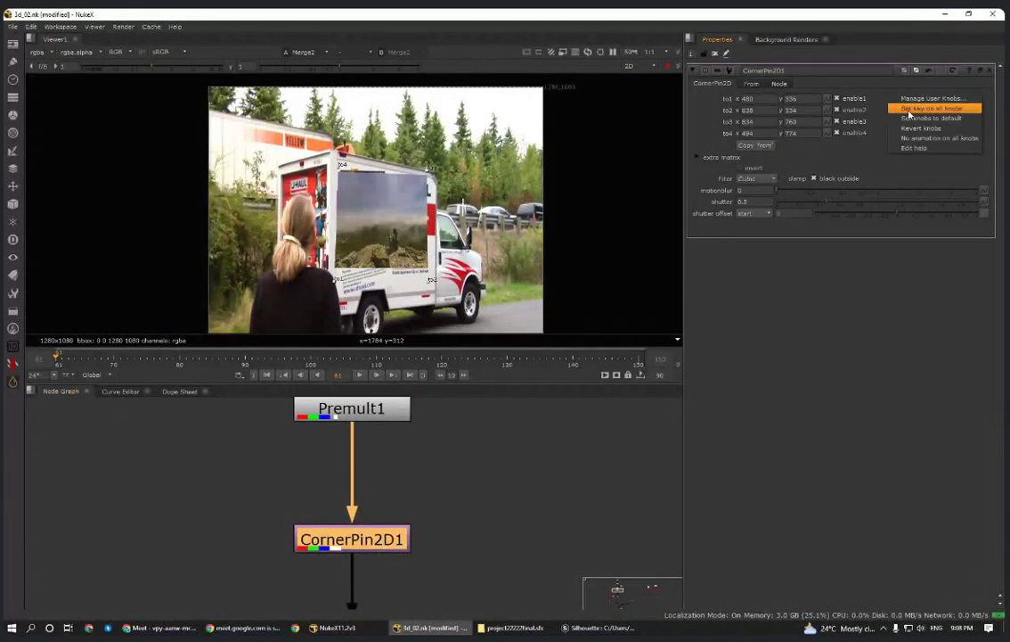
click(918, 109)
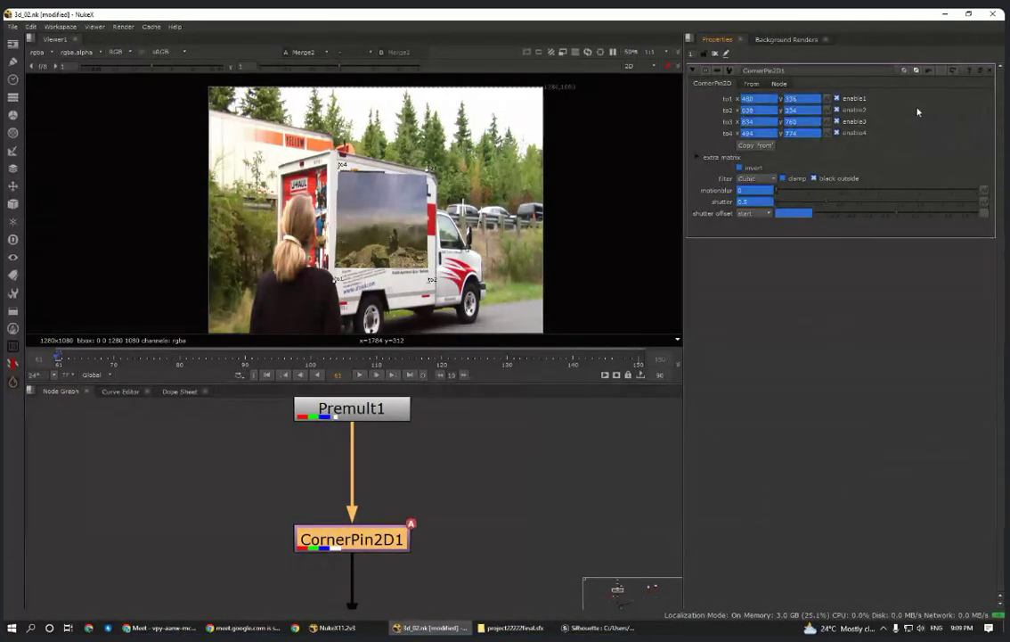
click(507, 510)
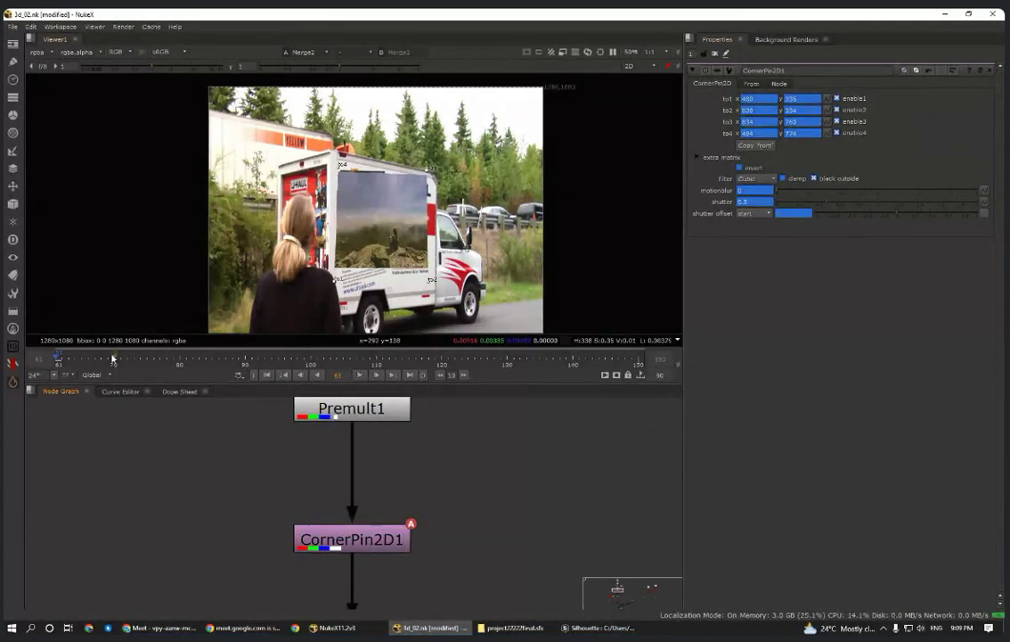
- At frame 80, refit CornerPin2D1 to the truck panel: to3 at 851,754, to4 at 491,813, and to2 slightly outward
click(181, 361)
scroll(364, 170, up, 2)
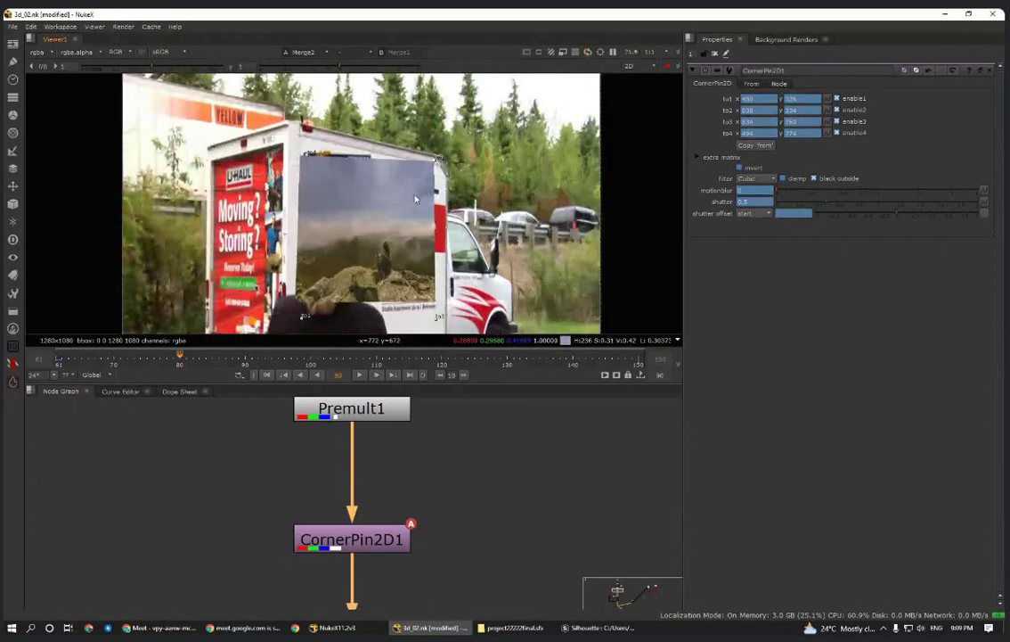
drag(439, 163, 443, 159)
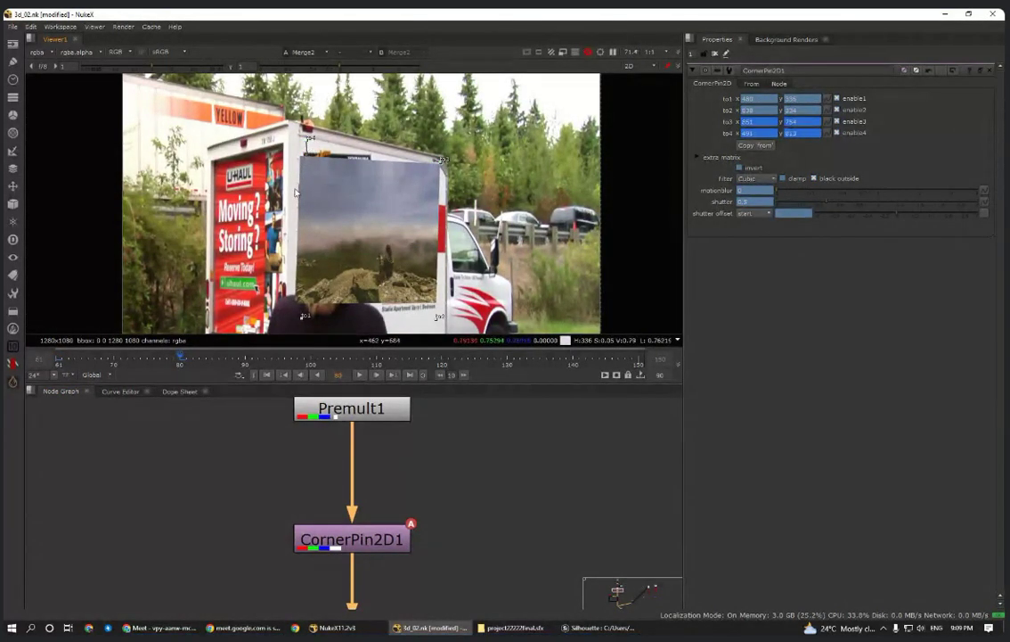
drag(305, 156, 309, 138)
drag(439, 316, 444, 320)
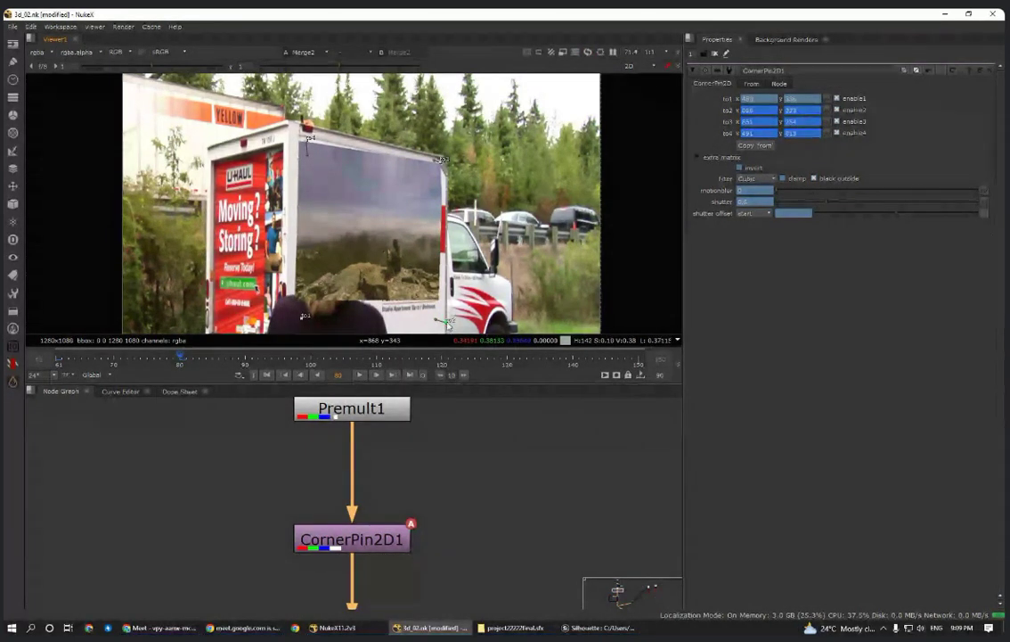
- Key CornerPin2D1's to4 at 491,827 on frame 99 and to1 at 476,262 on frame 130, and play back the animation
click(306, 357)
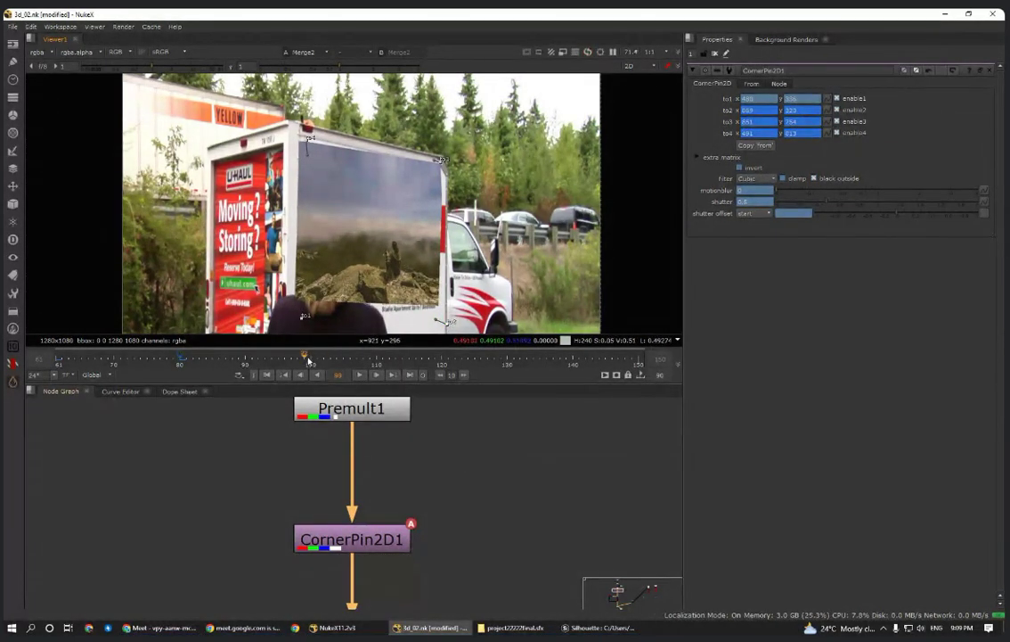
middle_drag(300, 254, 291, 220)
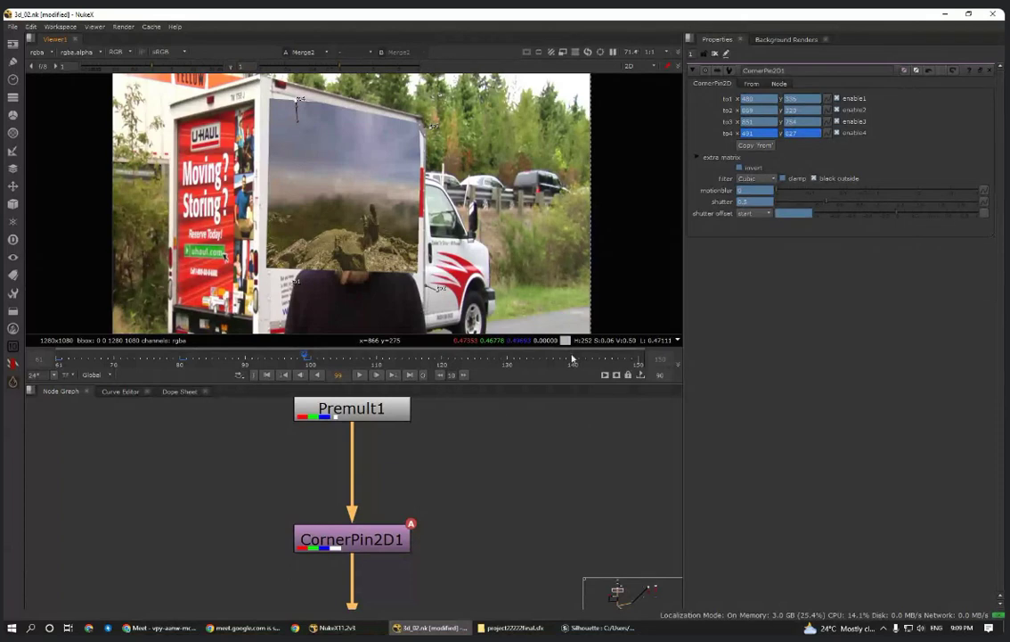
click(507, 359)
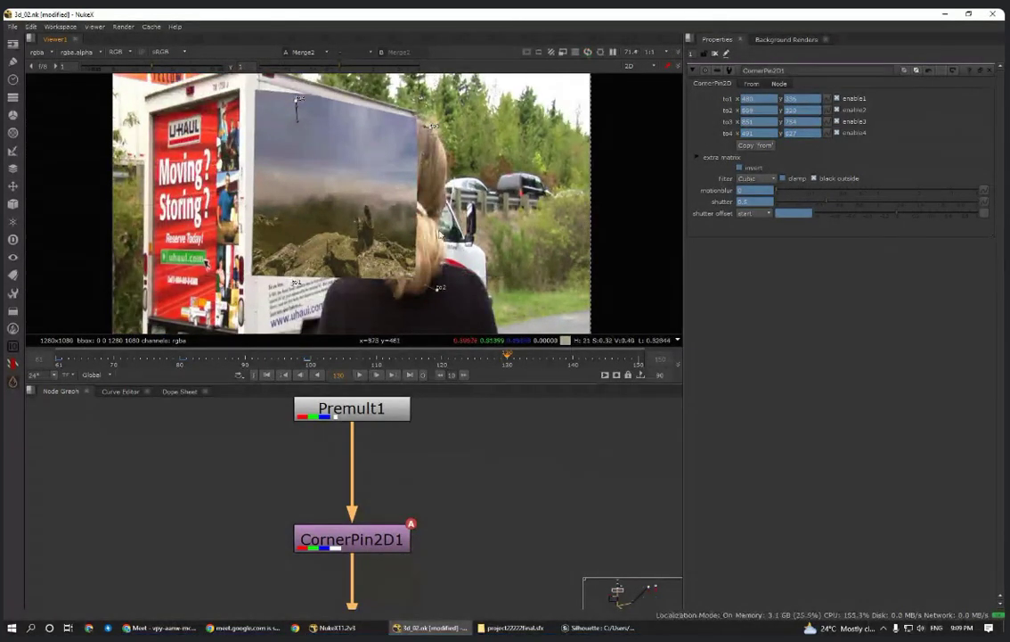
scroll(439, 232, down, 2)
drag(338, 267, 336, 285)
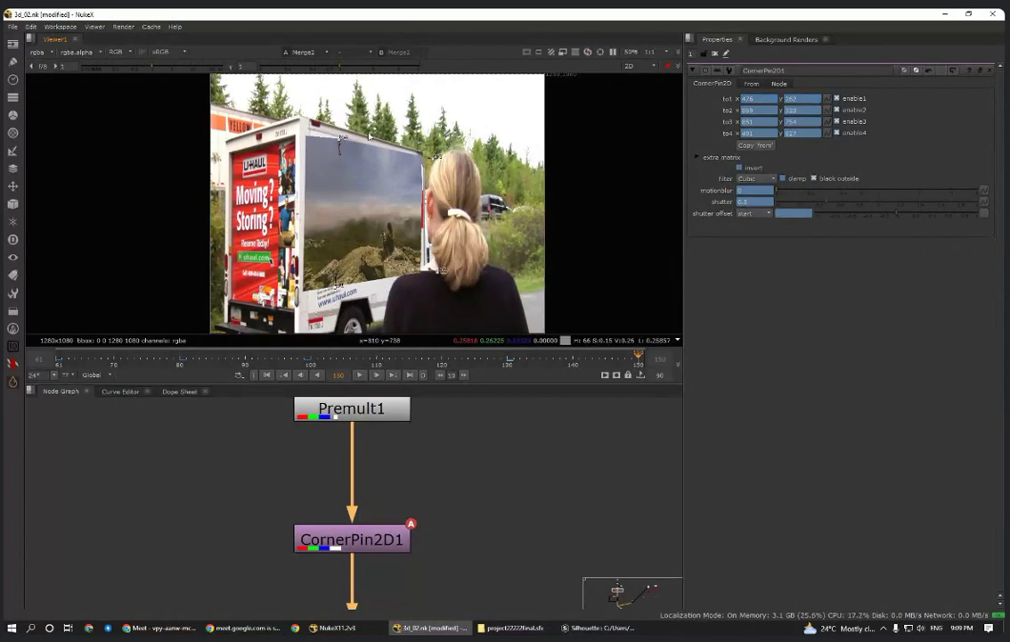
click(359, 374)
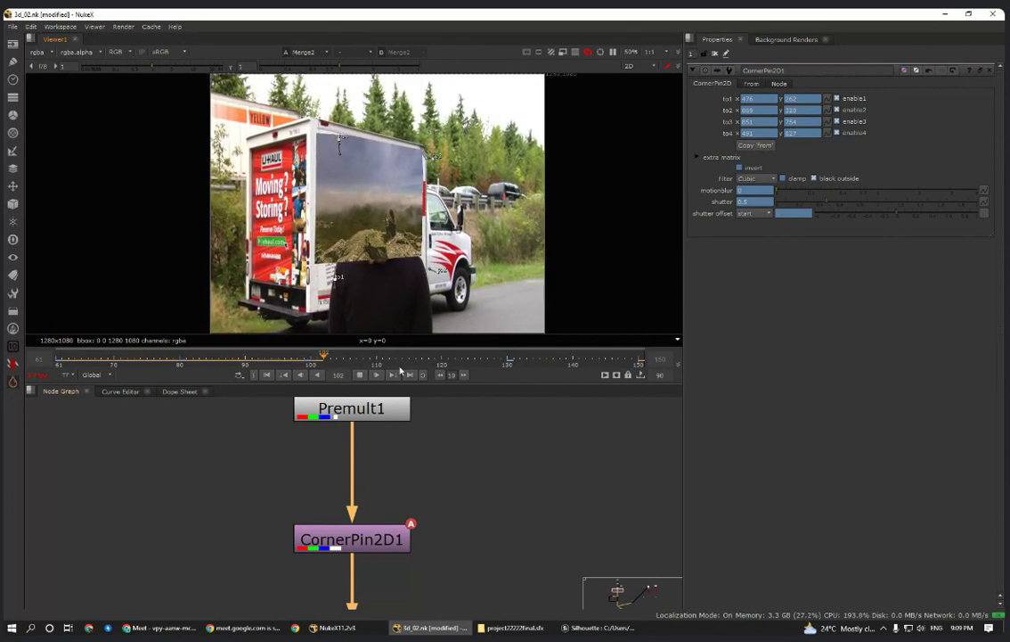
click(360, 375)
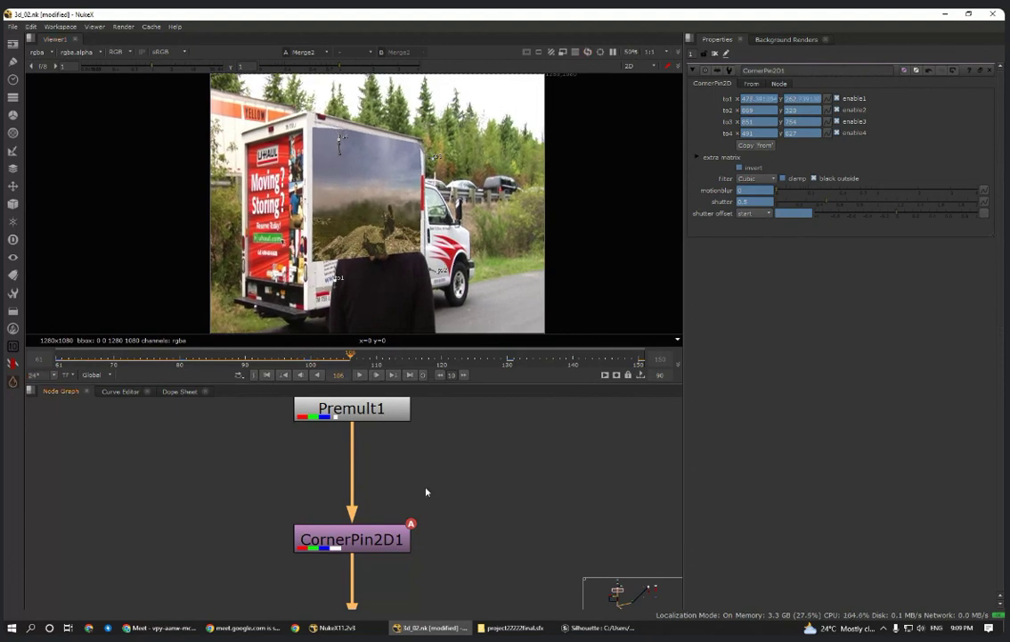
scroll(421, 489, down, 4)
scroll(397, 487, down, 3)
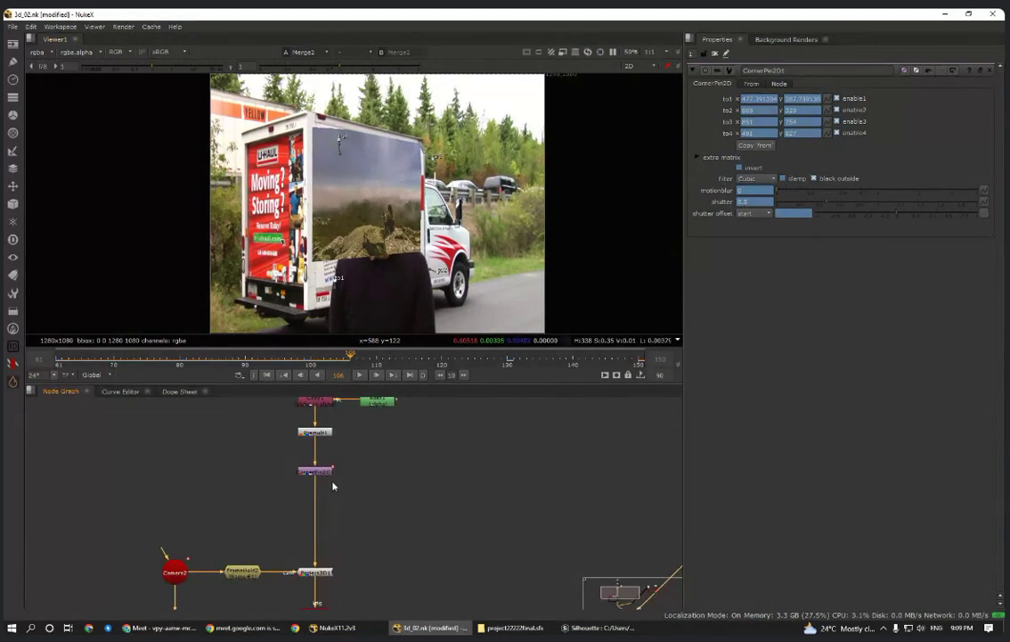
scroll(393, 459, down, 5)
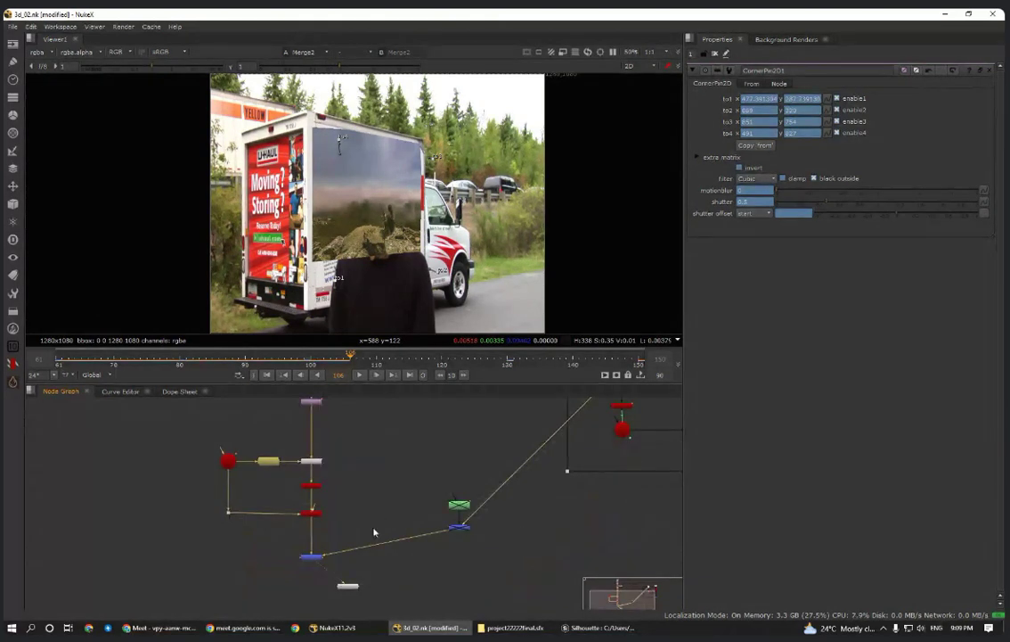
scroll(374, 532, up, 4)
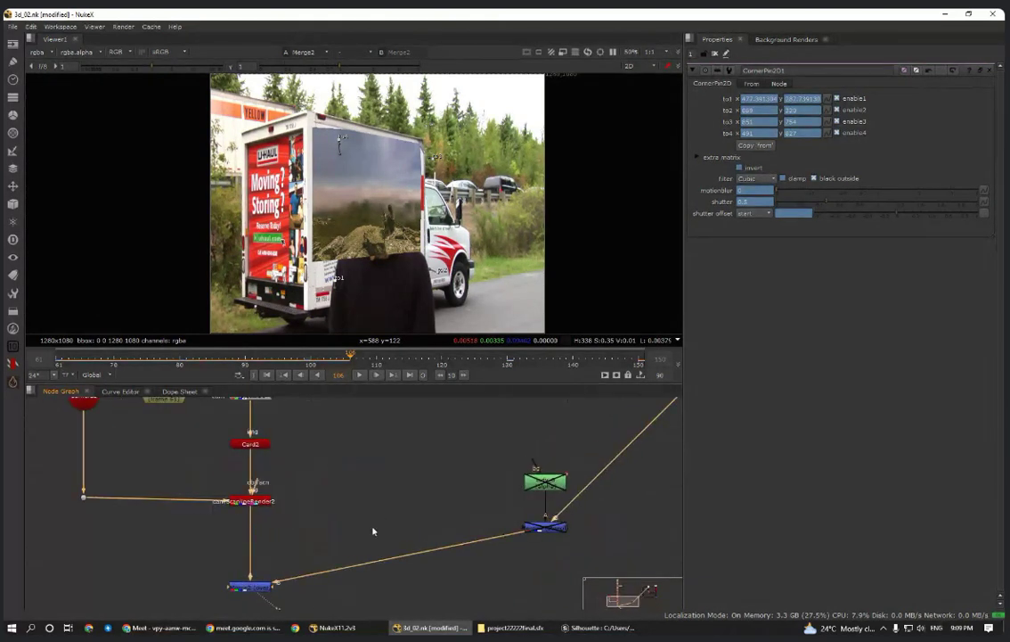
click(264, 585)
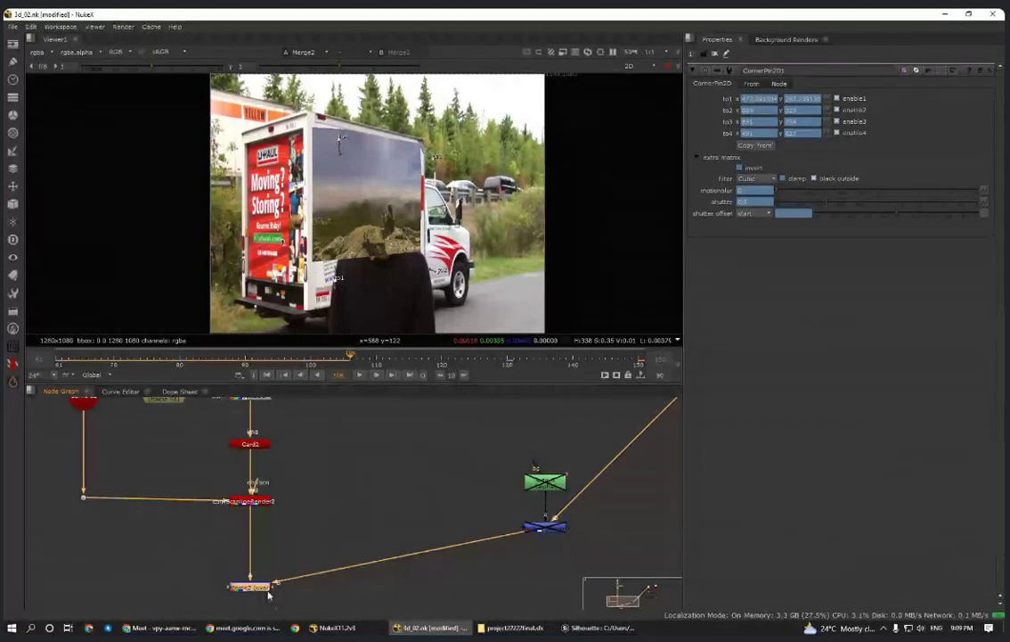
key(Delete)
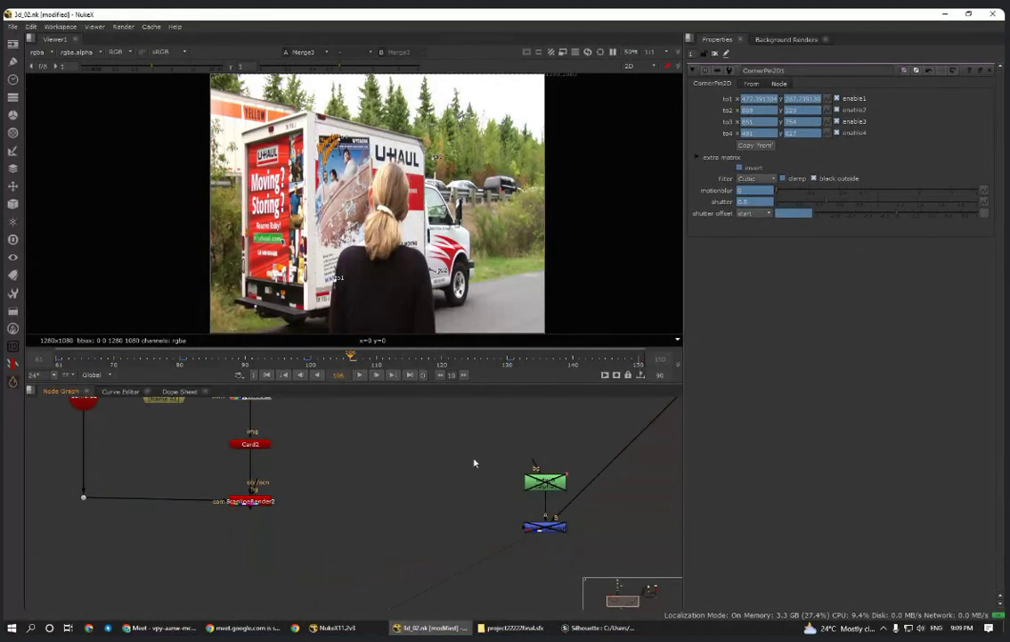
scroll(373, 442, down, 4)
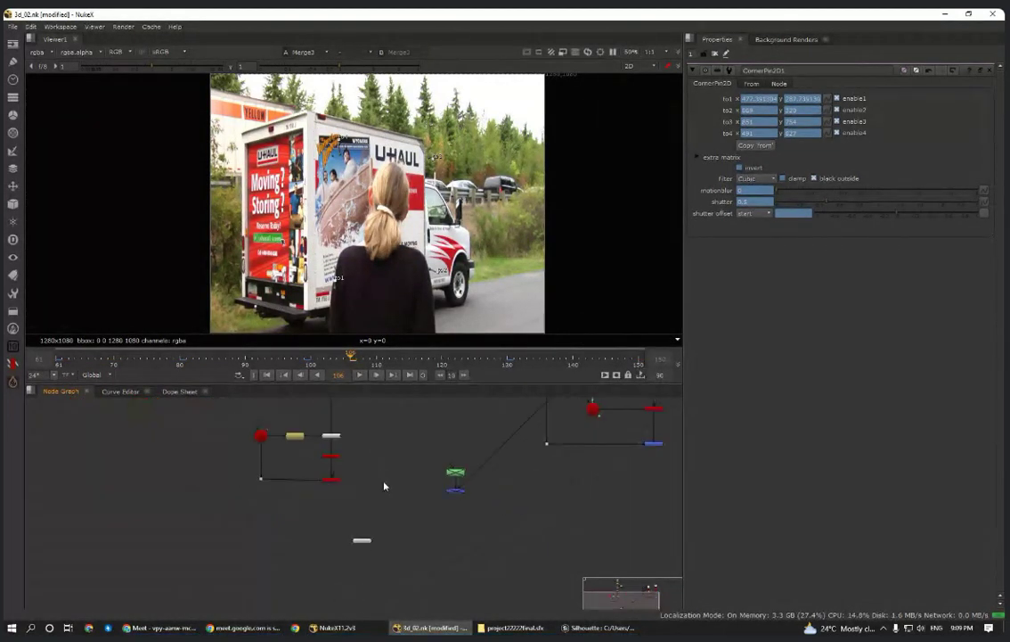
key(ctrl+z)
- Delete the disabled roto and merge nodes between the source footage and Merge2
scroll(406, 499, up, 2)
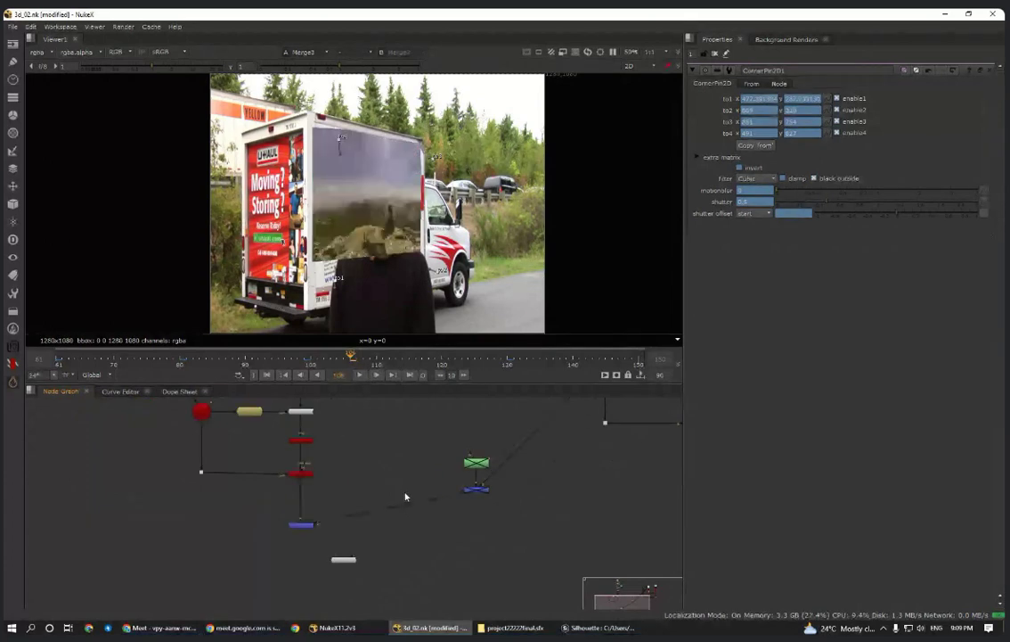
drag(446, 440, 490, 512)
key(Delete)
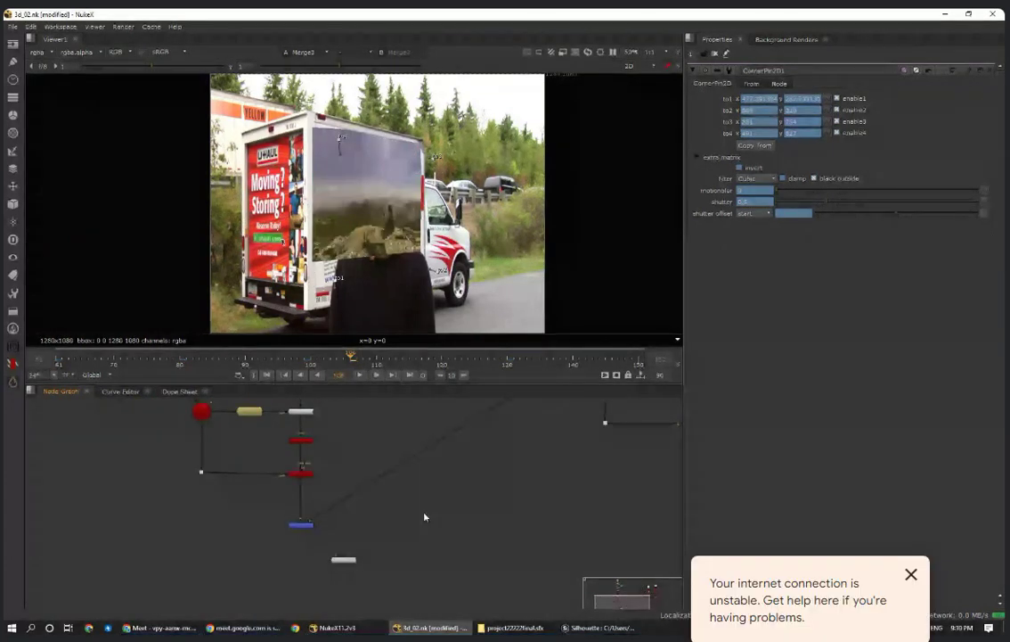
- Move Merge2 well away from ScanlineRender2 to make room in the pipe, and place Viewer1 directly beneath it
scroll(424, 517, down, 2)
drag(349, 521, 449, 488)
drag(377, 542, 447, 523)
scroll(453, 495, up, 3)
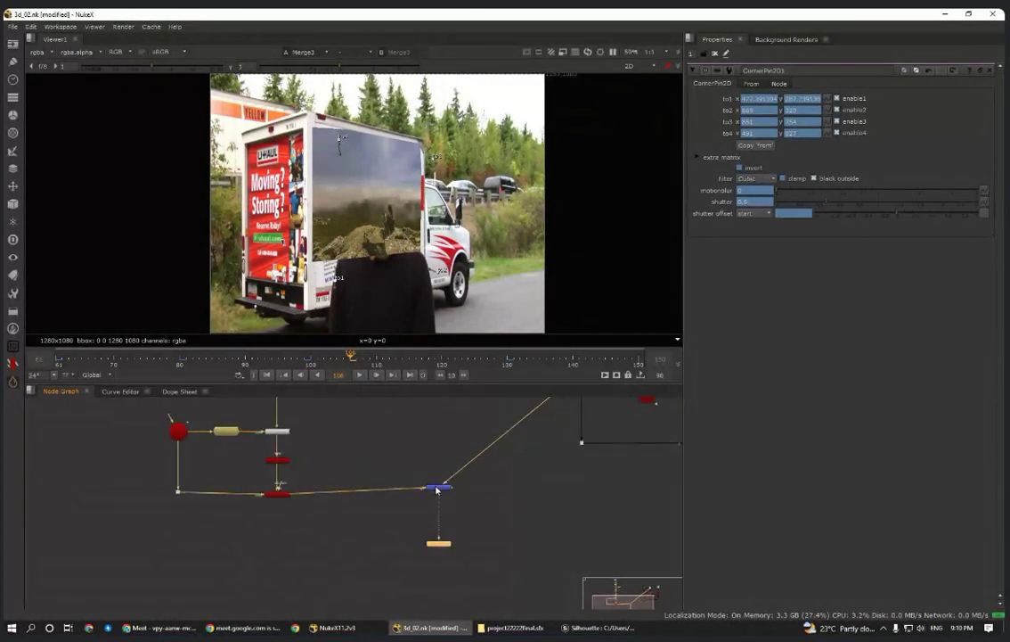
click(441, 496)
click(392, 532)
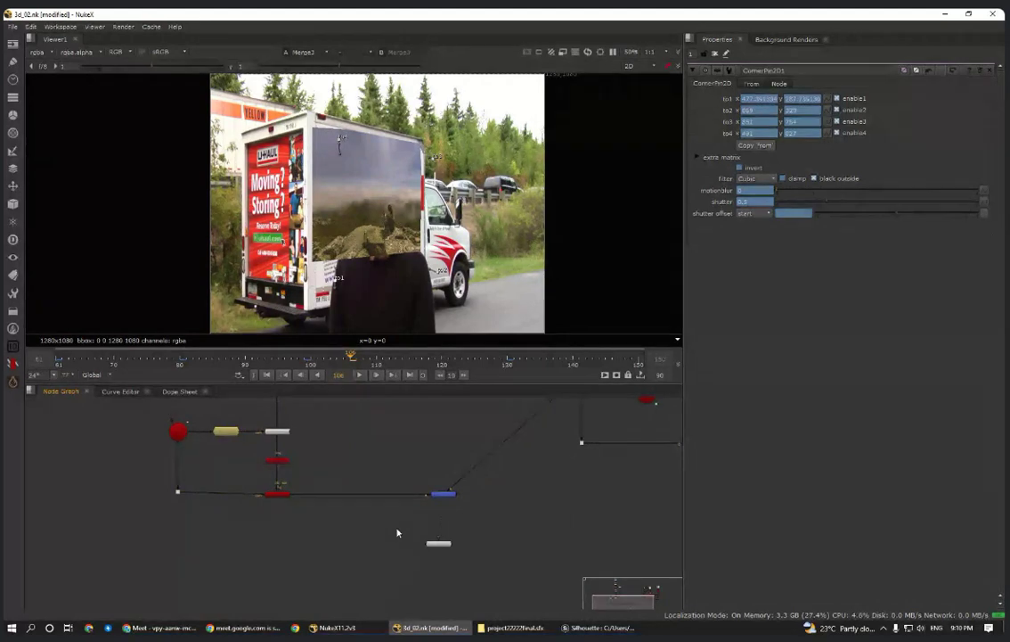
drag(443, 493, 500, 490)
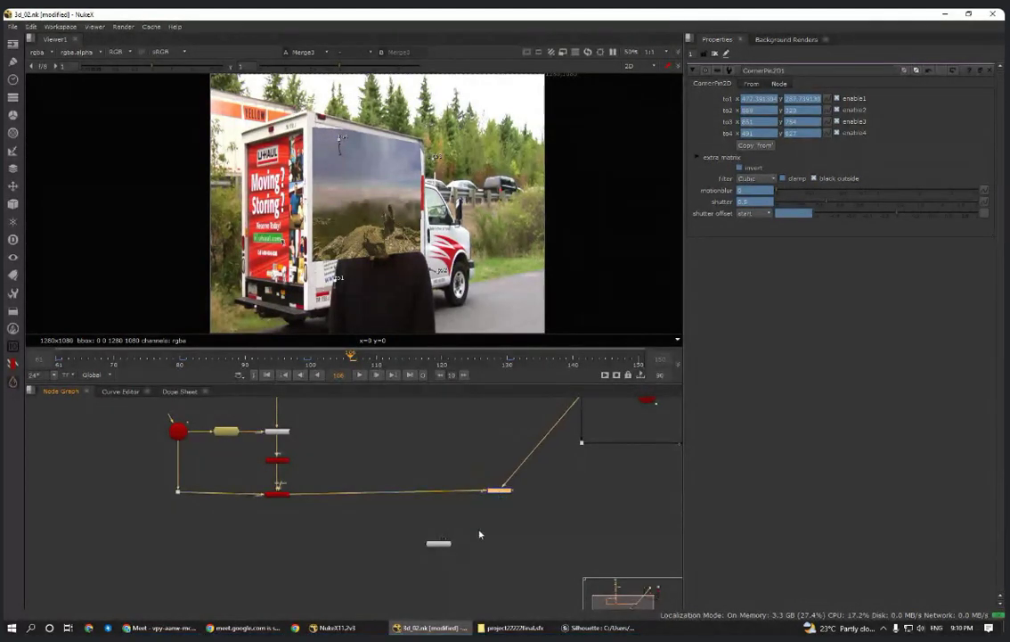
drag(482, 538, 506, 541)
middle_drag(511, 494, 503, 518)
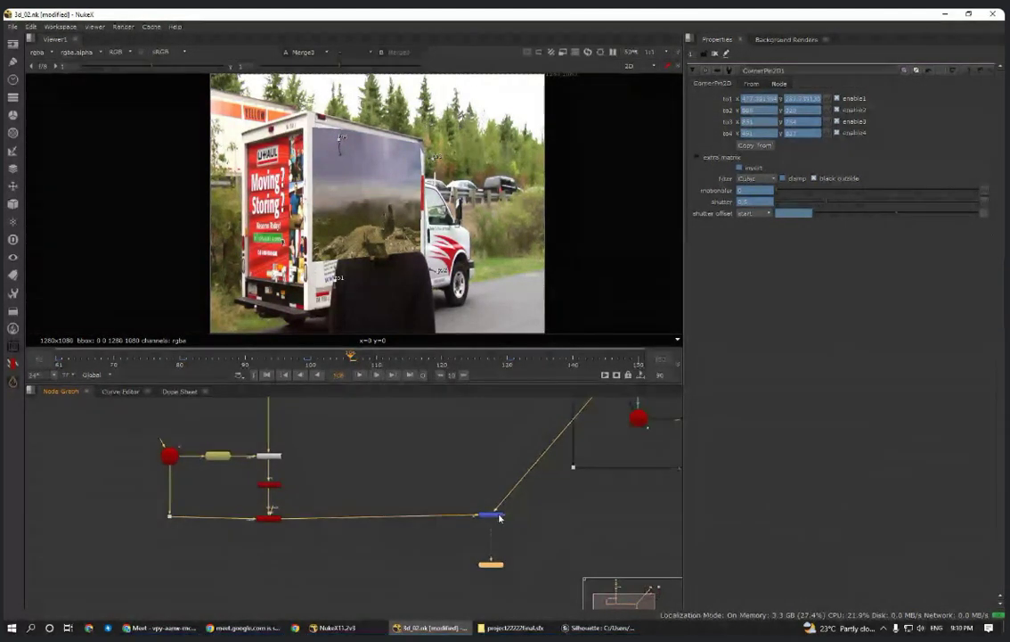
click(494, 517)
click(378, 487)
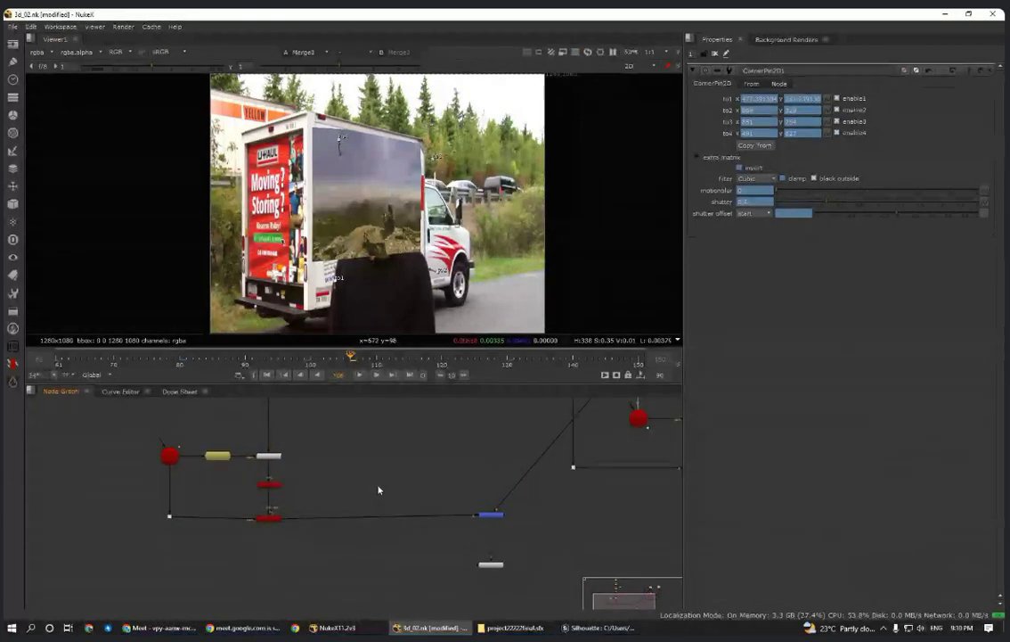
- Insert a new Merge3 node set to over in the pipe between ScanlineRender2 and Merge2
key(m)
scroll(379, 497, up, 2)
drag(378, 488, 379, 532)
click(370, 469)
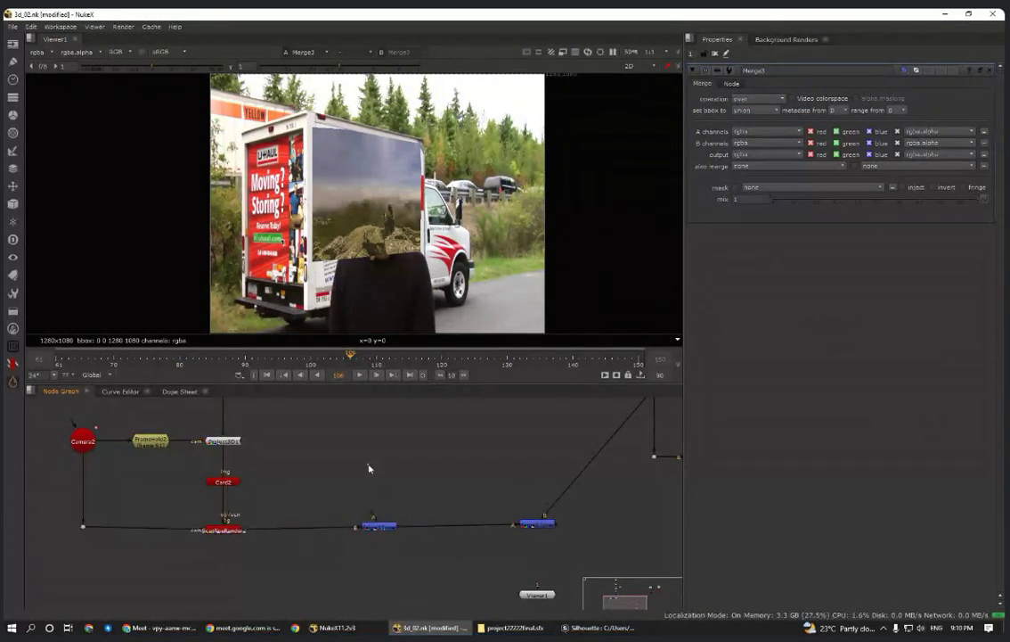
scroll(374, 487, down, 4)
middle_drag(410, 503, 407, 526)
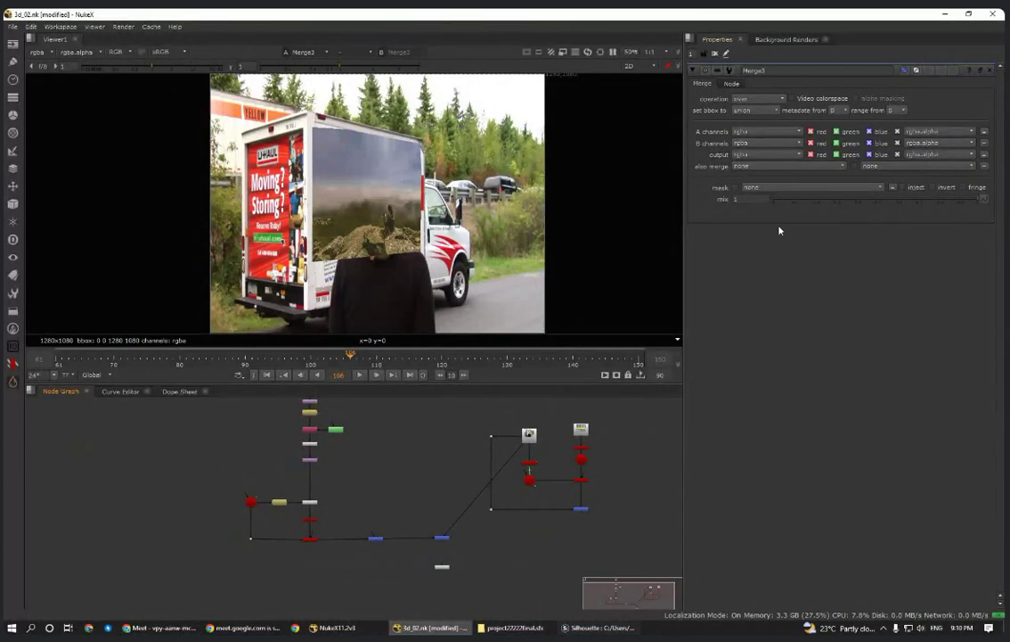
- Import the desktop file lady.nk, connect its lady_0 roto to Merge3's A input, and open the roto's properties
click(948, 17)
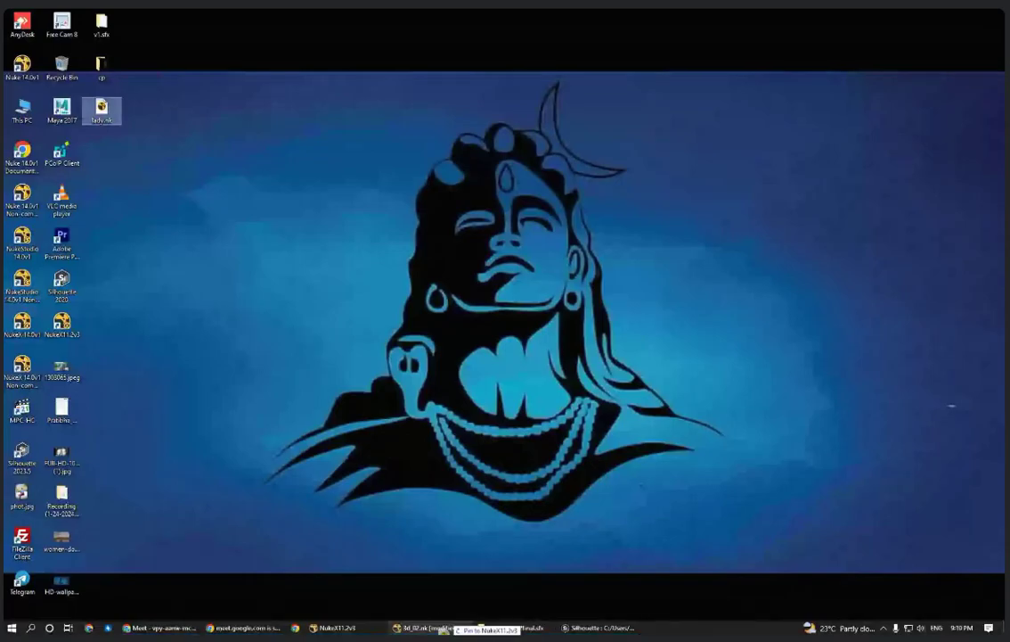
drag(443, 627, 372, 523)
scroll(393, 498, up, 3)
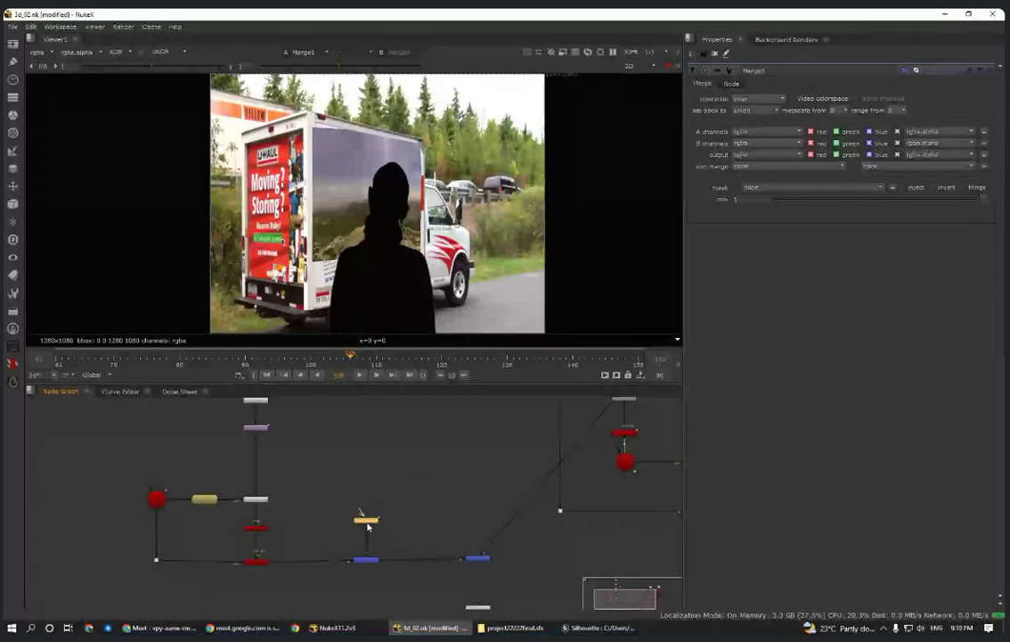
double_click(363, 520)
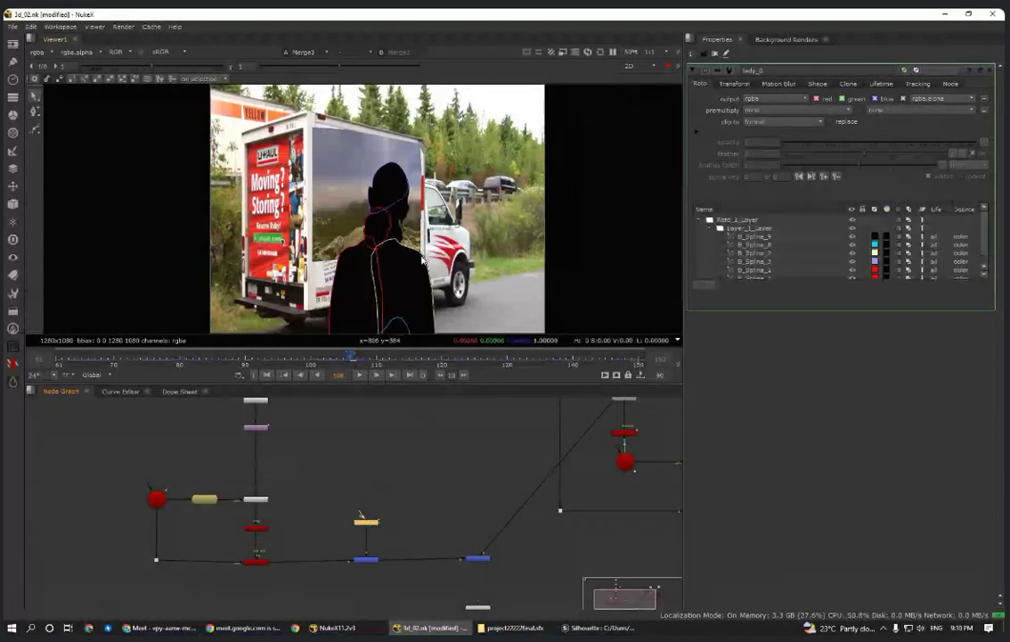
- Detach lady_0 from Merge3, set it aside, and add a new Roto2 node feeding Merge3's A input
scroll(366, 520, up, 3)
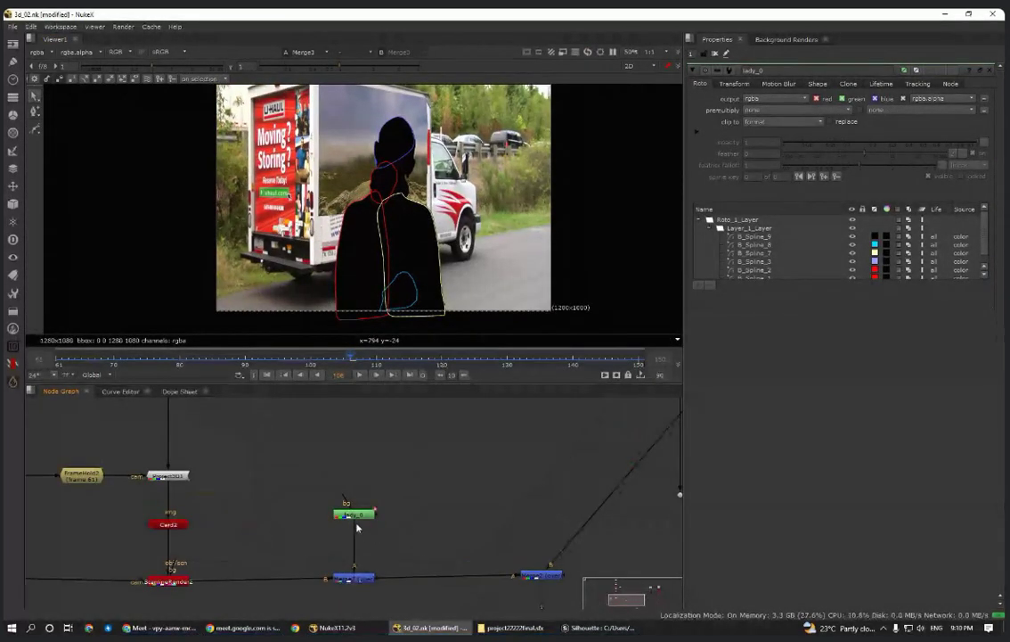
drag(347, 505, 431, 499)
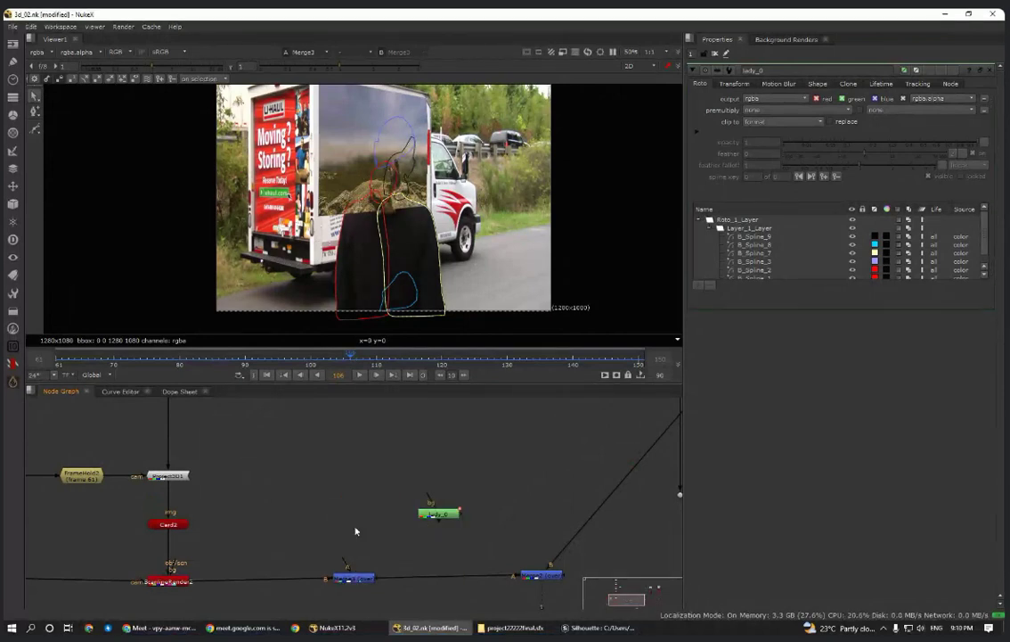
key(o)
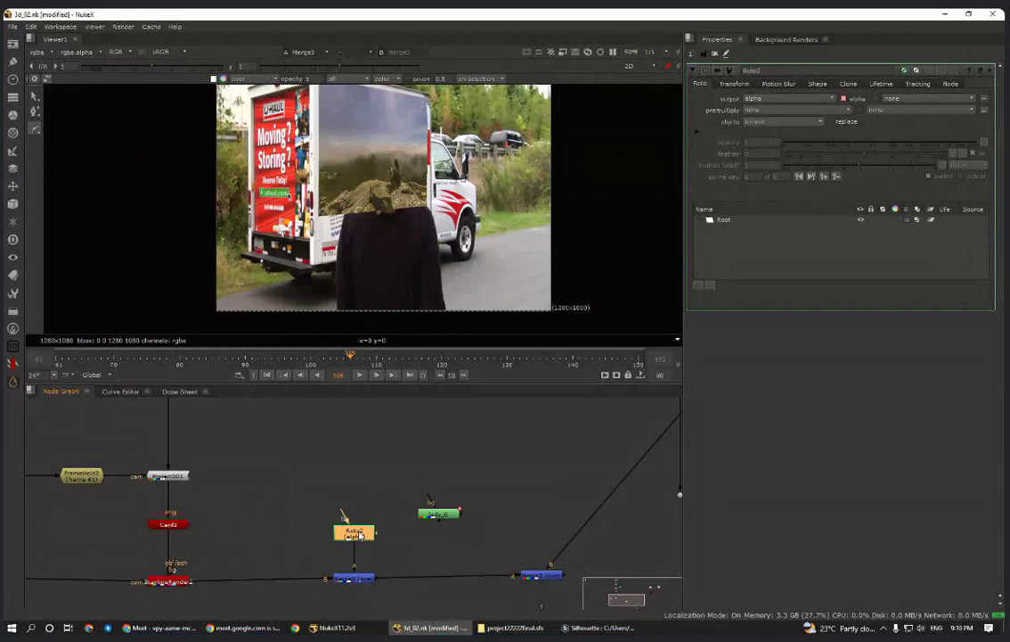
- Show the original truck footage from Read1 in the viewer as the reference for Roto2
key(f)
scroll(297, 410, up, 3)
middle_drag(297, 410, 293, 428)
middle_drag(527, 521, 291, 472)
click(399, 458)
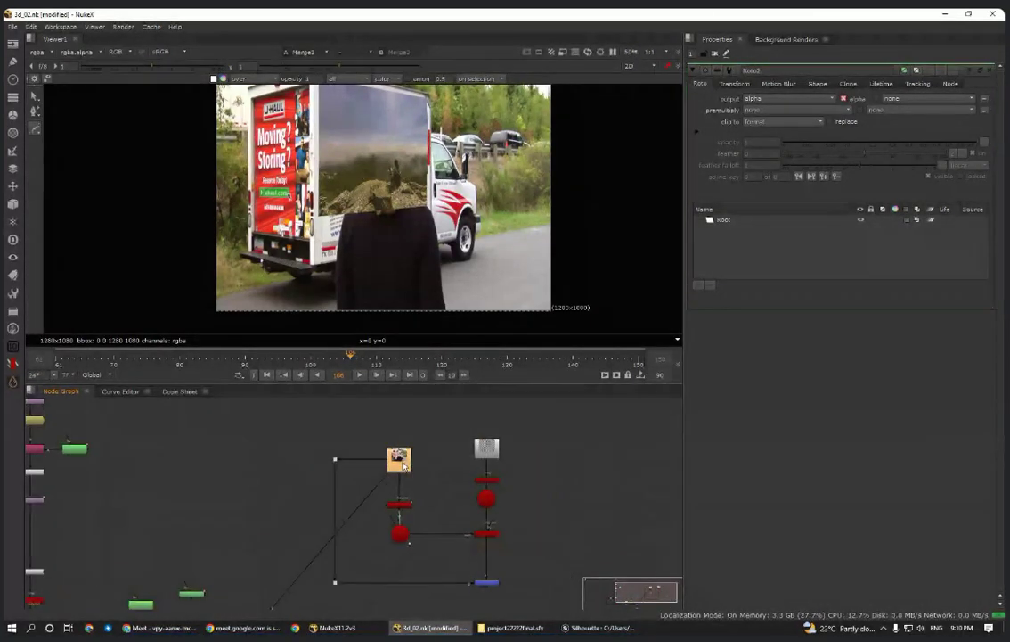
key(1)
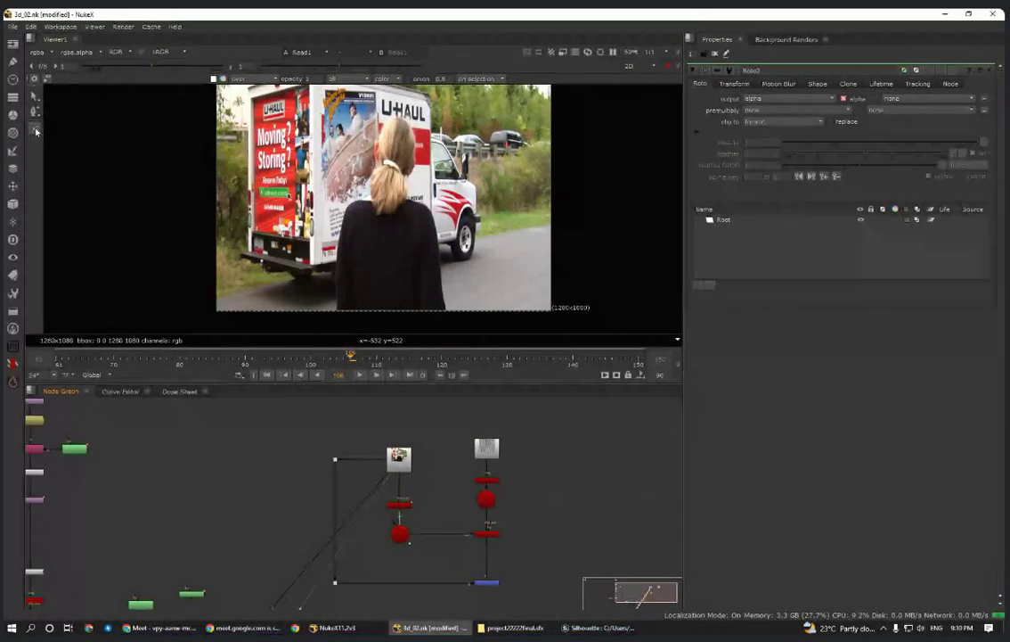
- Start a Bezier in Roto2 at frame 106, tracing from below the image along the woman's left side, shoulder and hair to her crown
right_click(36, 130)
click(63, 129)
click(336, 314)
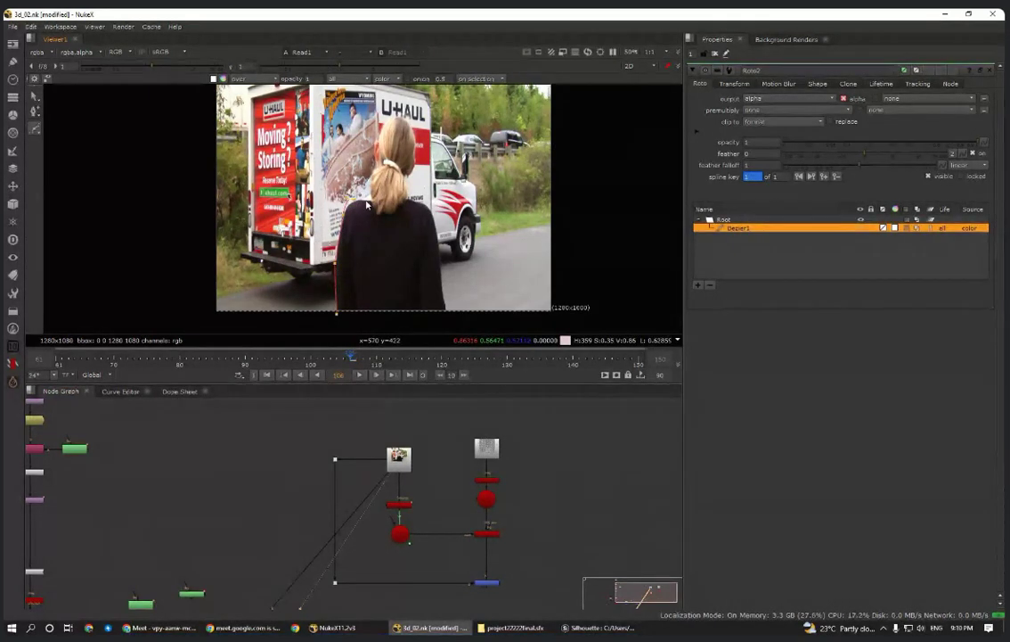
scroll(357, 203, up, 3)
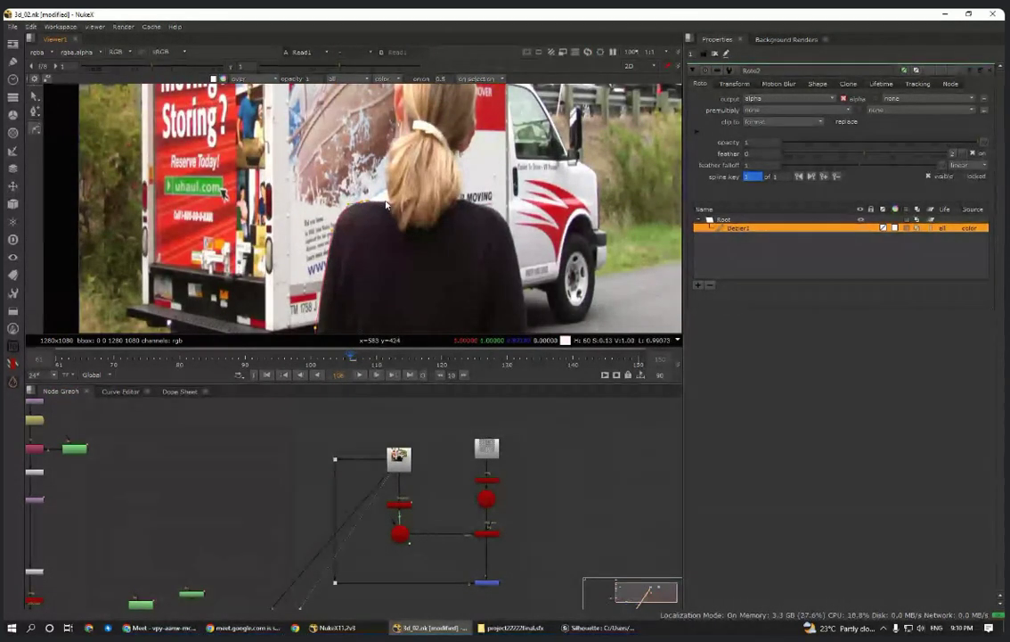
scroll(381, 223, down, 2)
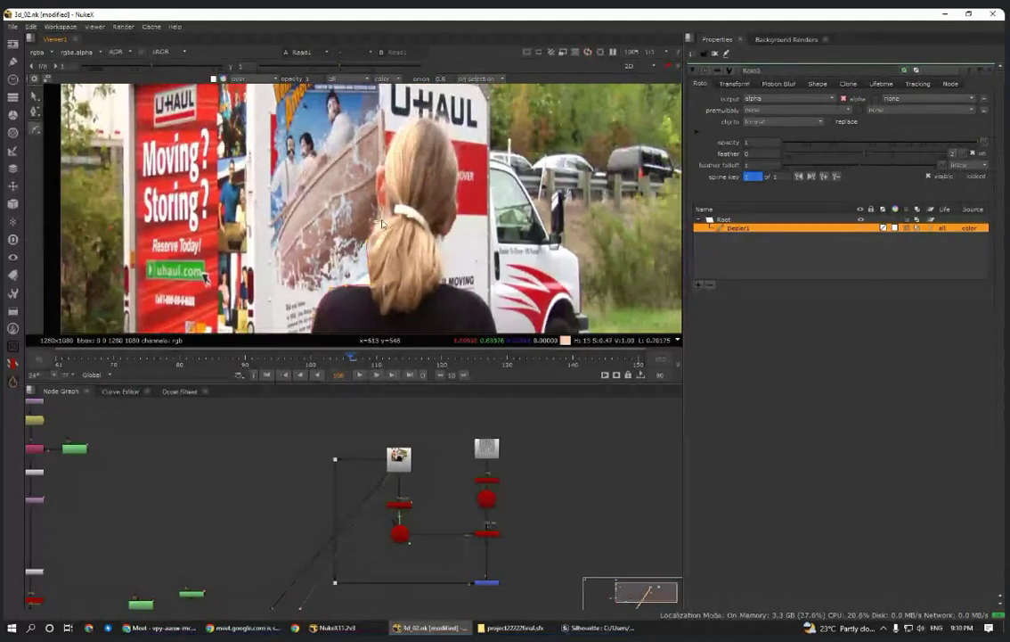
click(395, 138)
click(408, 120)
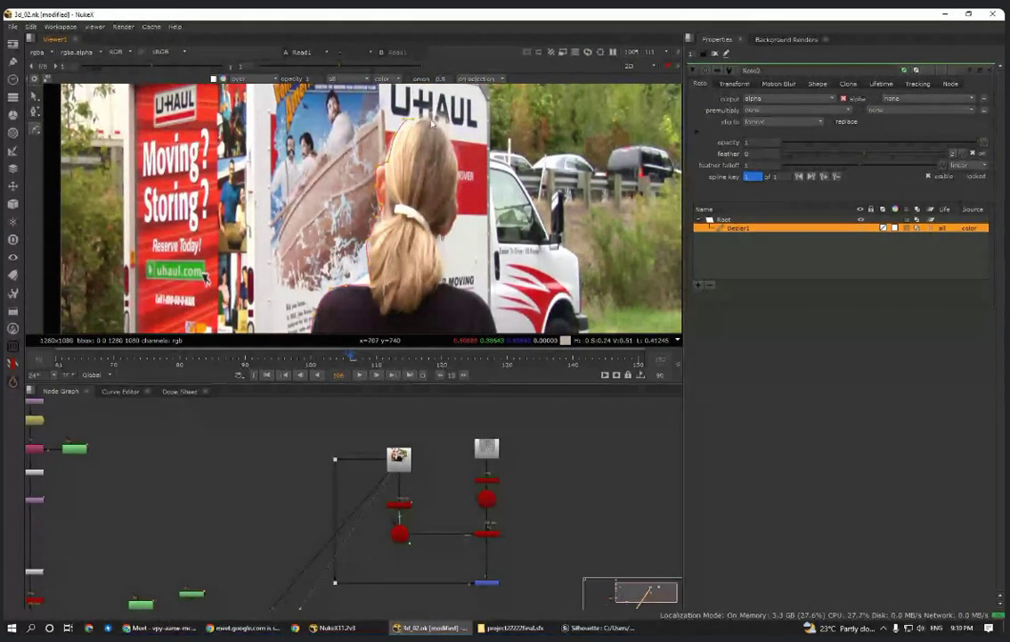
click(432, 118)
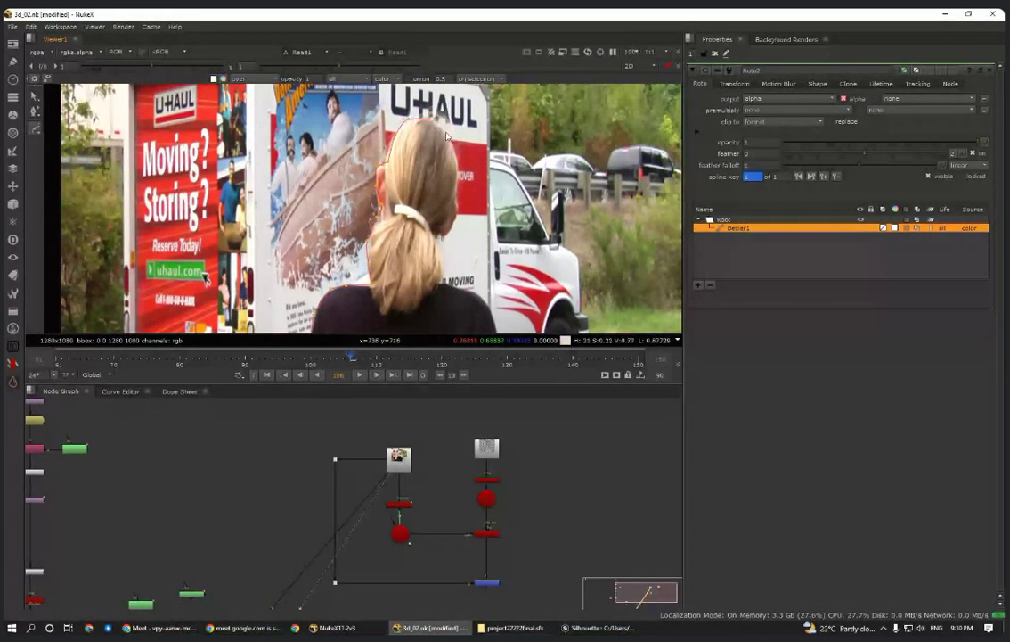
- Continue the Bezier down the woman's right side and close it just below the image's lower edge
click(446, 234)
click(435, 232)
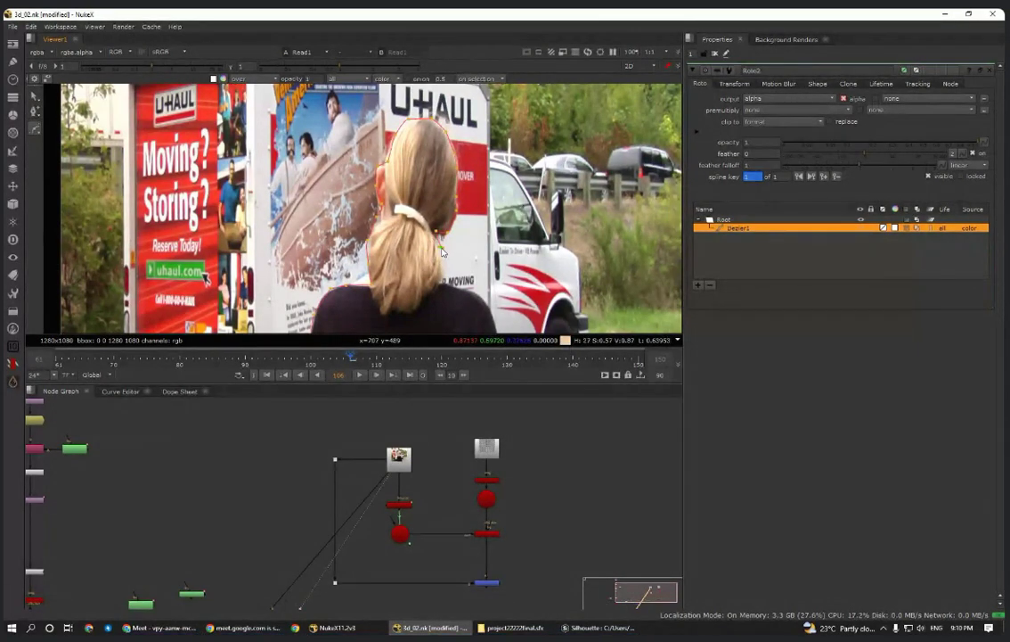
middle_drag(441, 282, 422, 168)
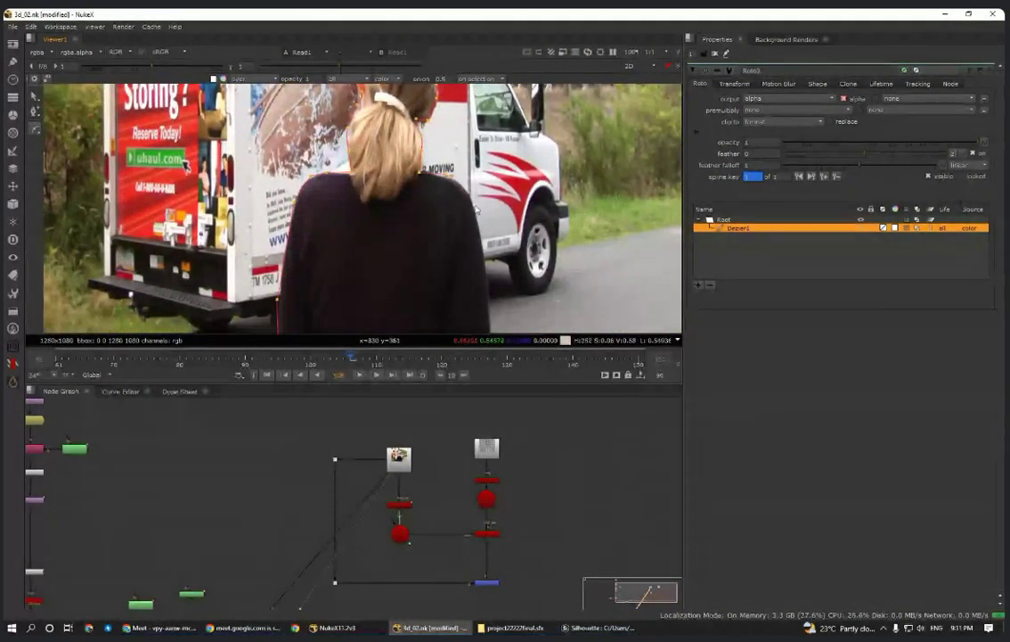
click(486, 284)
middle_drag(488, 285, 498, 141)
click(495, 263)
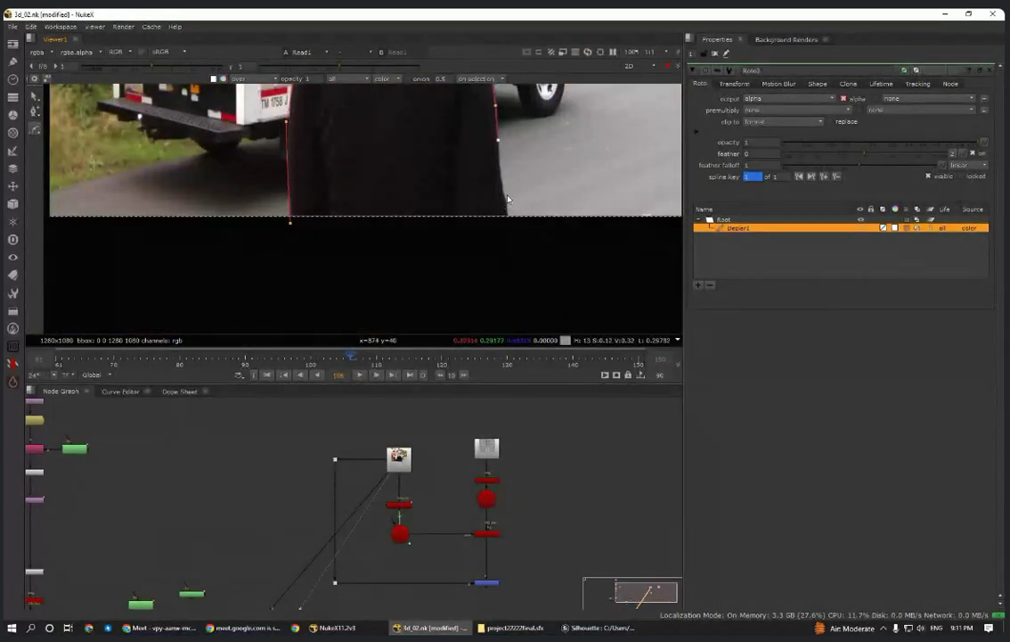
click(510, 215)
click(292, 234)
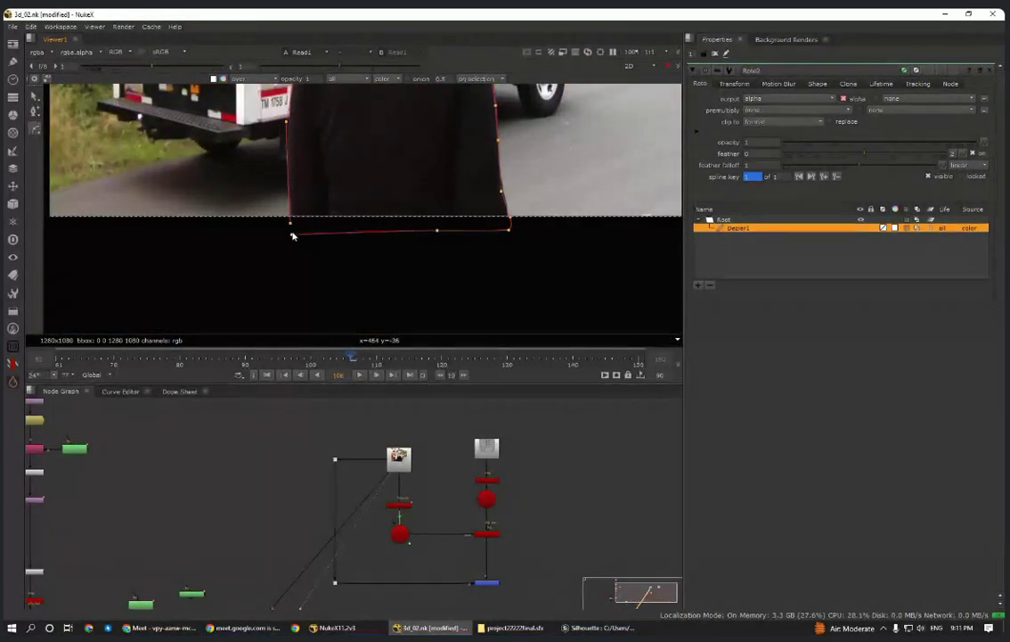
click(290, 224)
click(321, 286)
- View Merge2's output and examine how the woman's roto shape affects the composite
scroll(296, 531, down, 5)
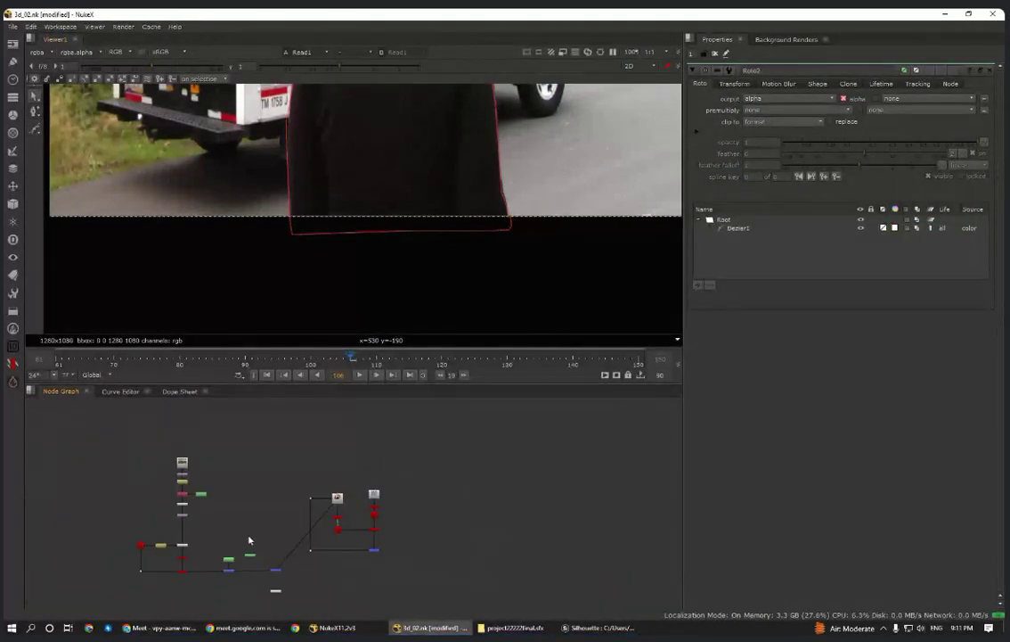
middle_drag(252, 552, 384, 522)
scroll(384, 522, up, 6)
scroll(330, 526, up, 2)
scroll(321, 561, down, 3)
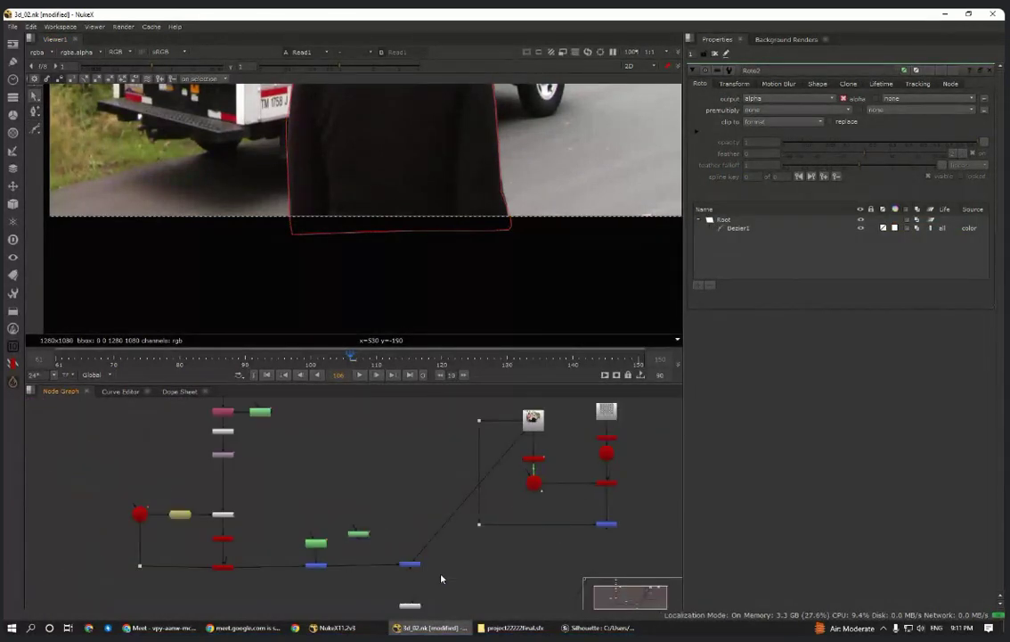
click(408, 564)
key(1)
scroll(383, 276, down, 2)
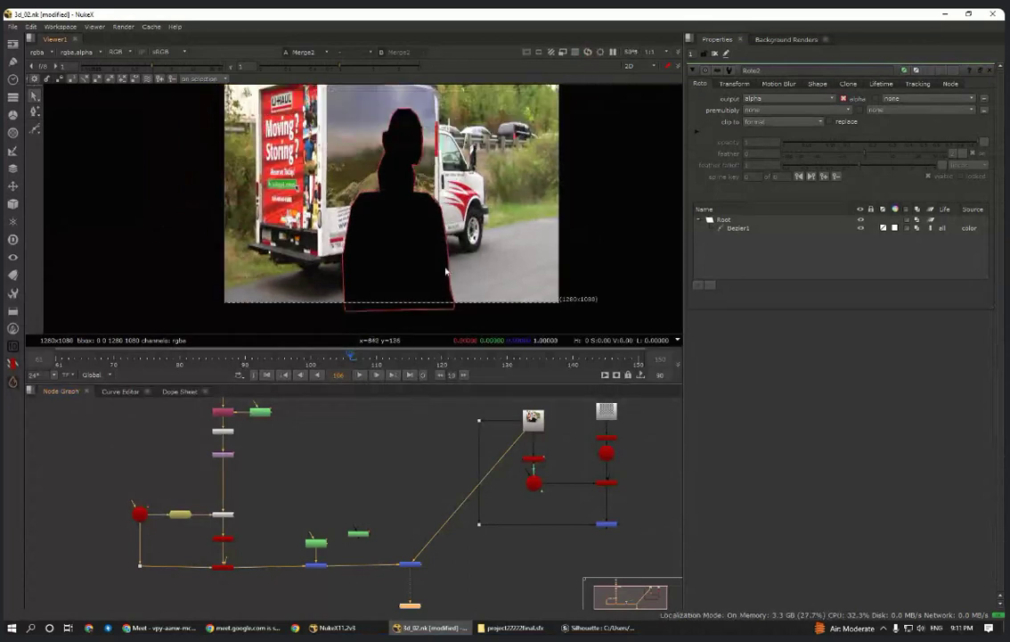
scroll(386, 153, up, 3)
scroll(386, 153, down, 3)
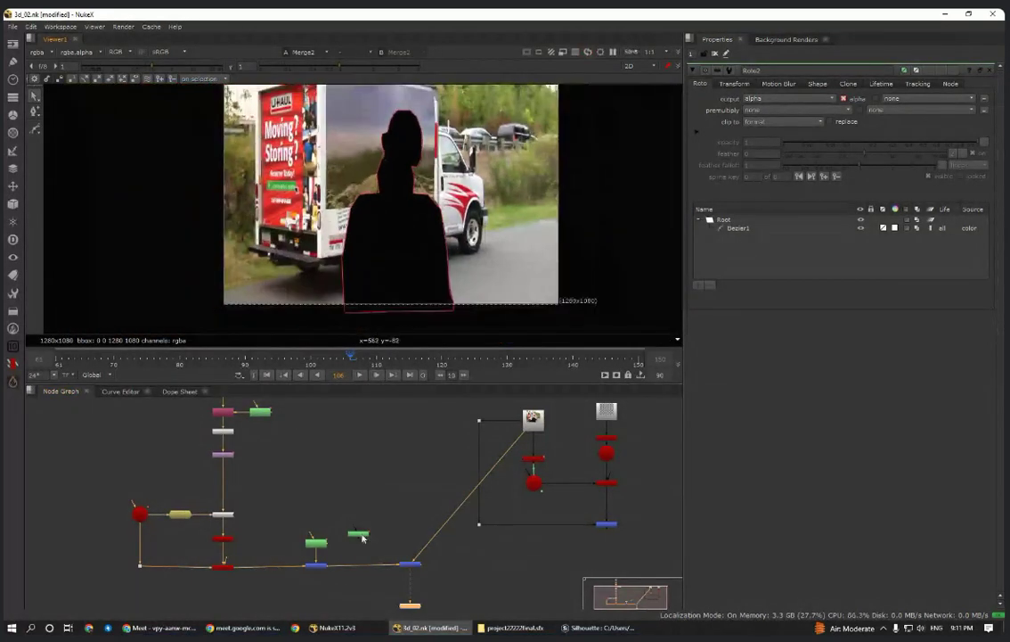
- Set Merge3's operation to stencil
scroll(312, 575, up, 5)
middle_drag(583, 568, 443, 568)
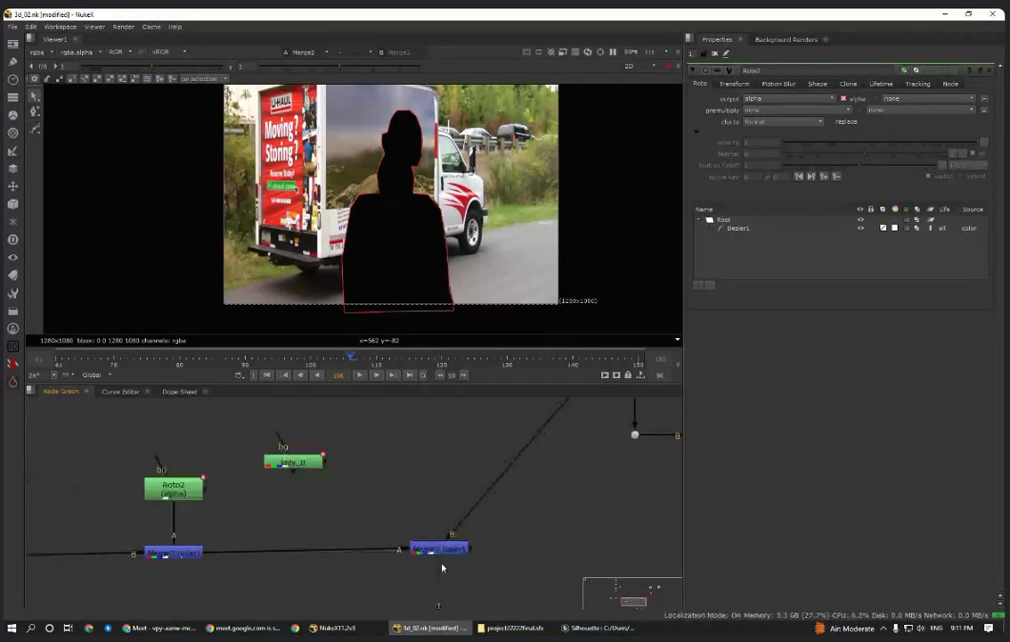
scroll(419, 563, down, 4)
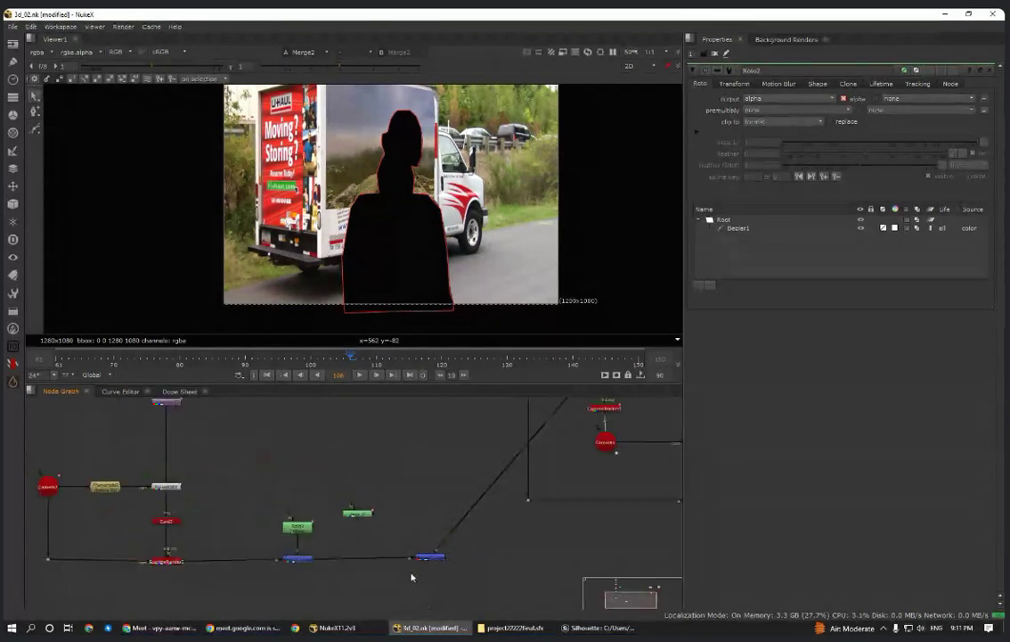
middle_drag(311, 569, 375, 568)
scroll(363, 567, up, 3)
double_click(358, 567)
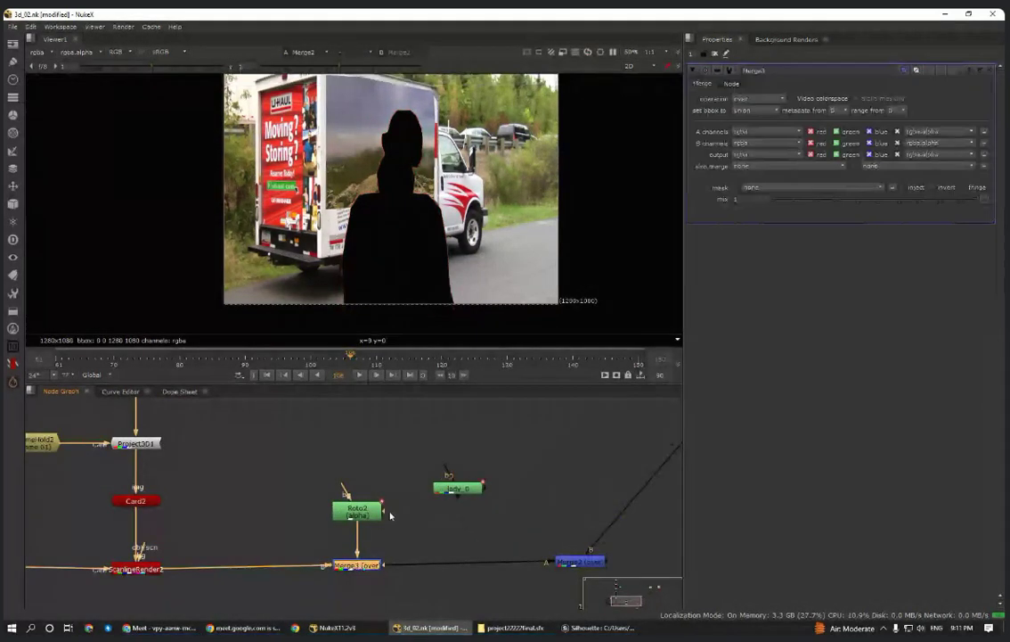
click(762, 98)
click(756, 282)
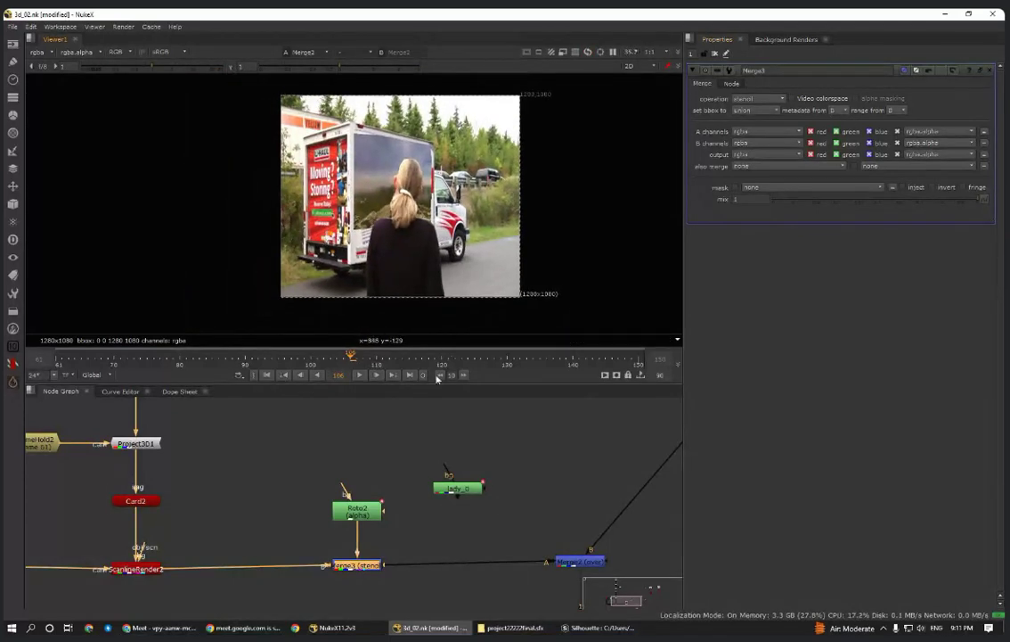
- Connect lady_0 to Merge3's A input in place of Roto2, set Roto2 aside, and position lady_0 above Merge3
drag(472, 496, 470, 495)
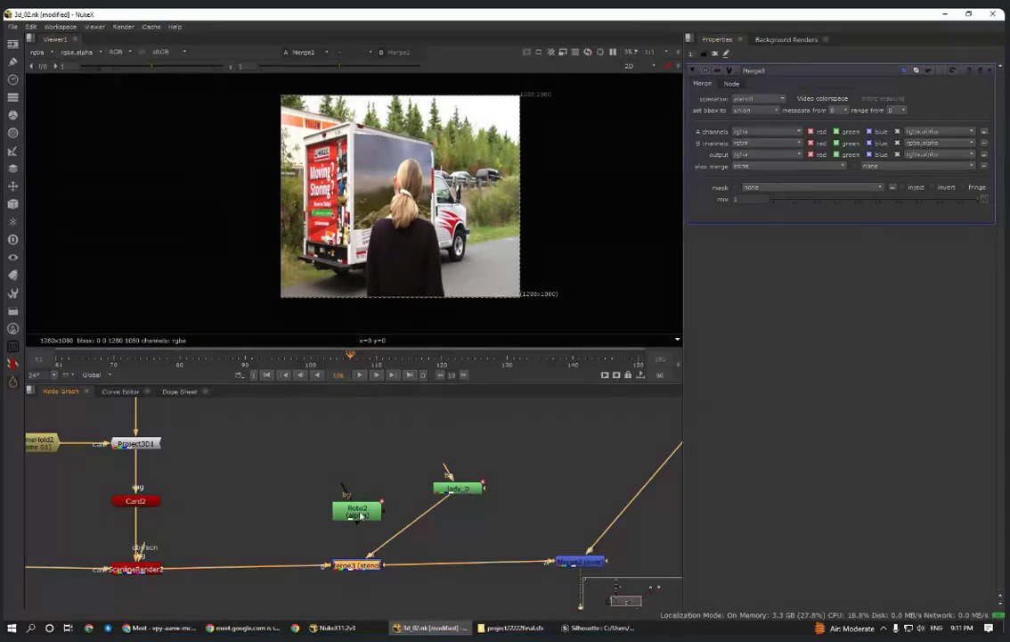
drag(358, 516, 549, 453)
drag(450, 493, 351, 507)
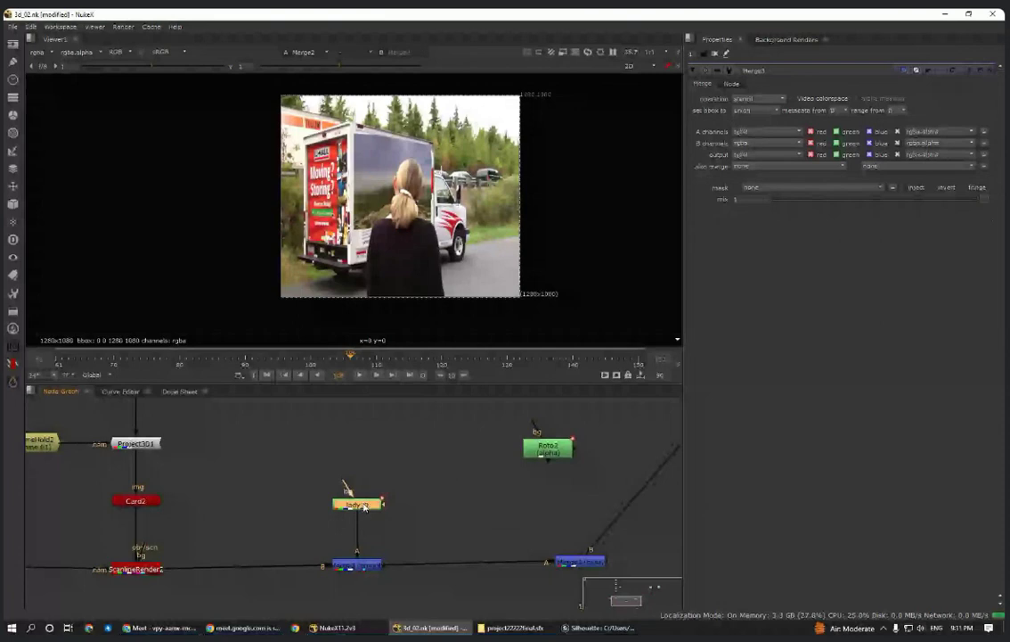
- Play the Merge2 composite in the maximized viewer to check the woman against the truck, and restore the layout
scroll(369, 576, up, 3)
click(371, 550)
scroll(435, 505, down, 5)
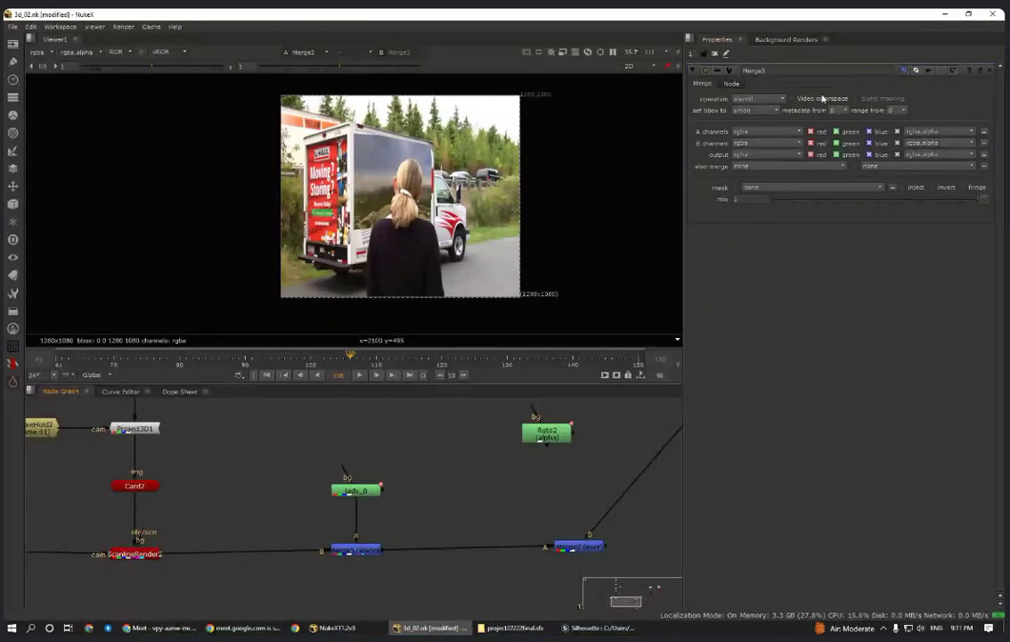
scroll(370, 230, up, 2)
scroll(392, 250, down, 3)
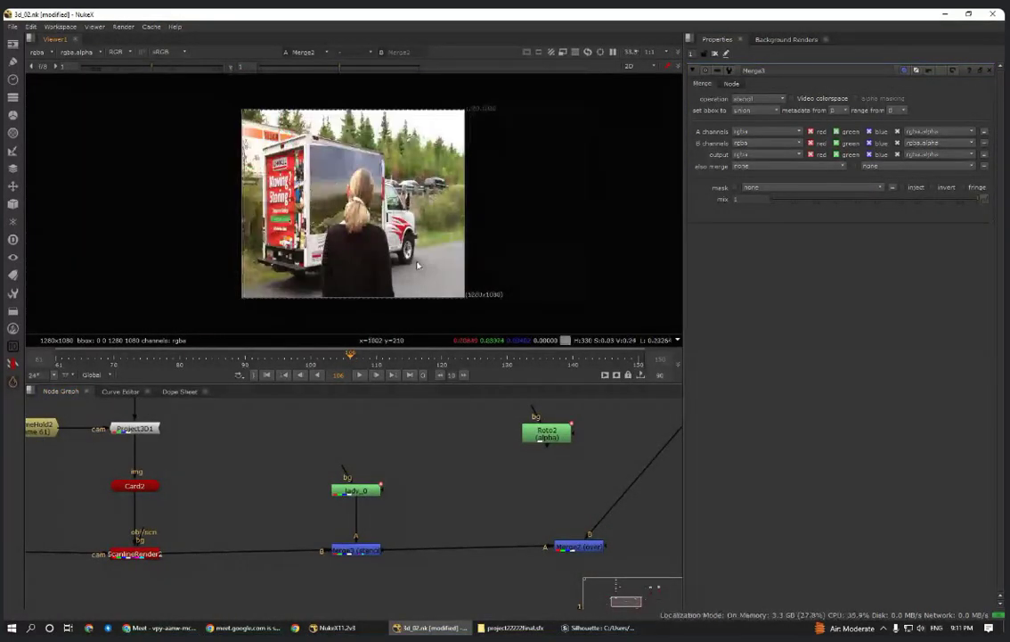
key(space)
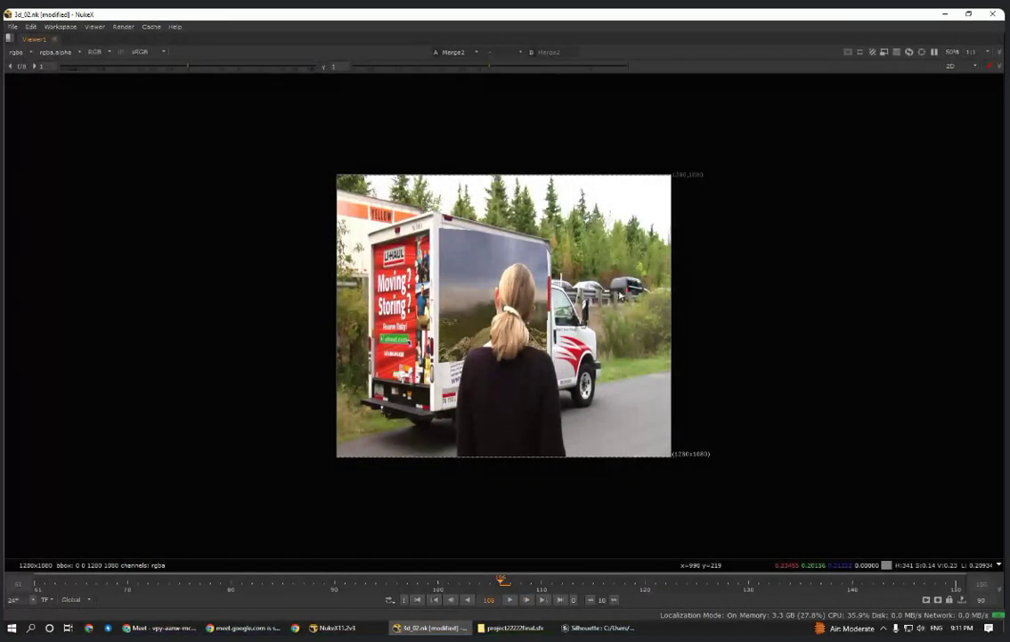
scroll(597, 400, down, 1)
middle_drag(597, 400, 528, 436)
middle_drag(484, 381, 520, 338)
scroll(519, 338, up, 1)
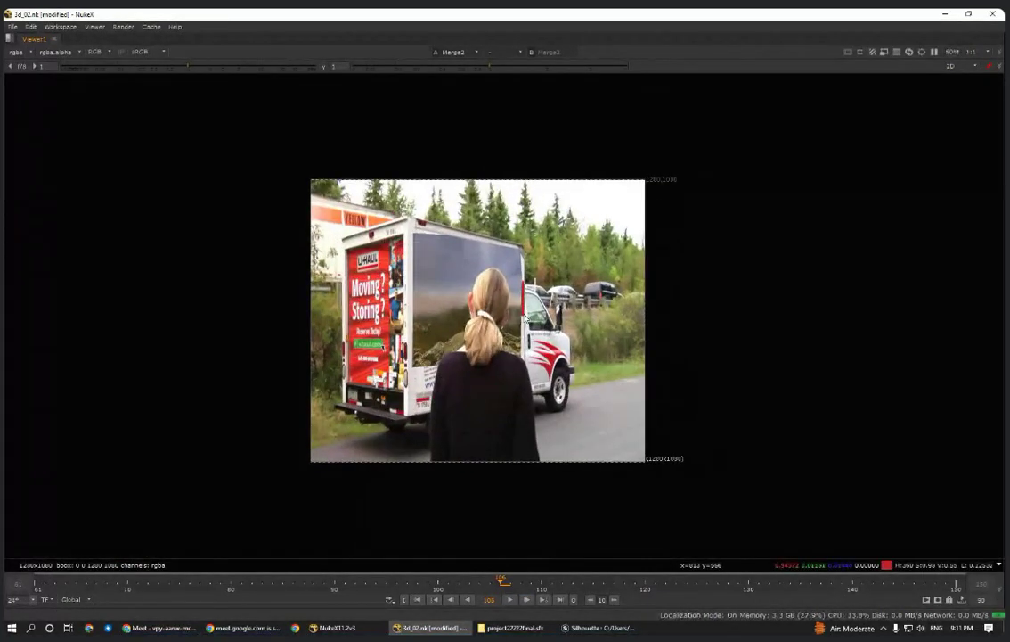
click(510, 602)
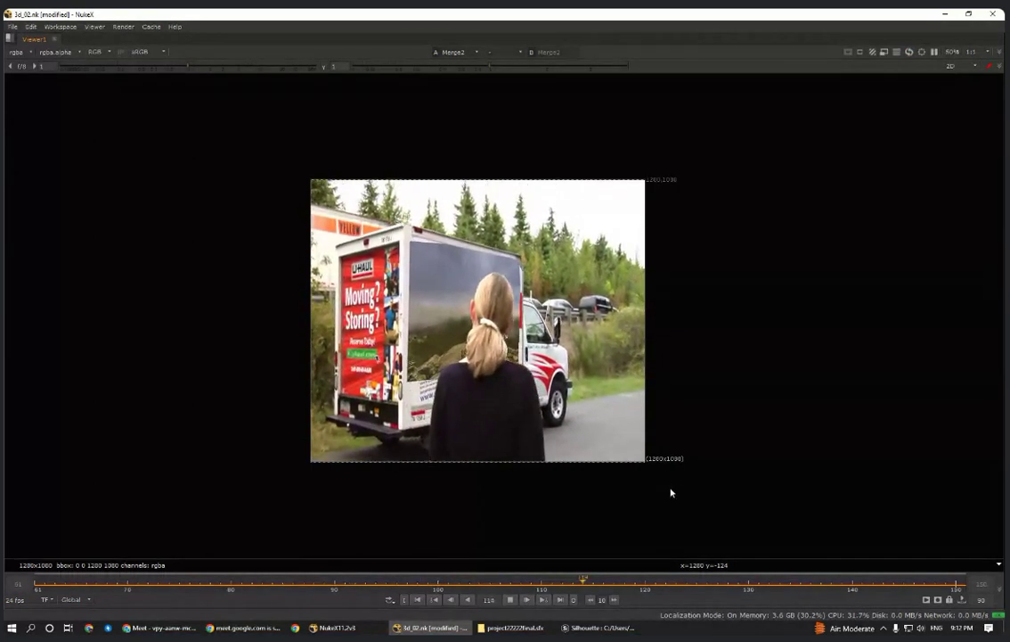
key(space)
- Move lady_0 further above Merge3 and insert an EdgeBlur node between them
scroll(454, 241, down, 4)
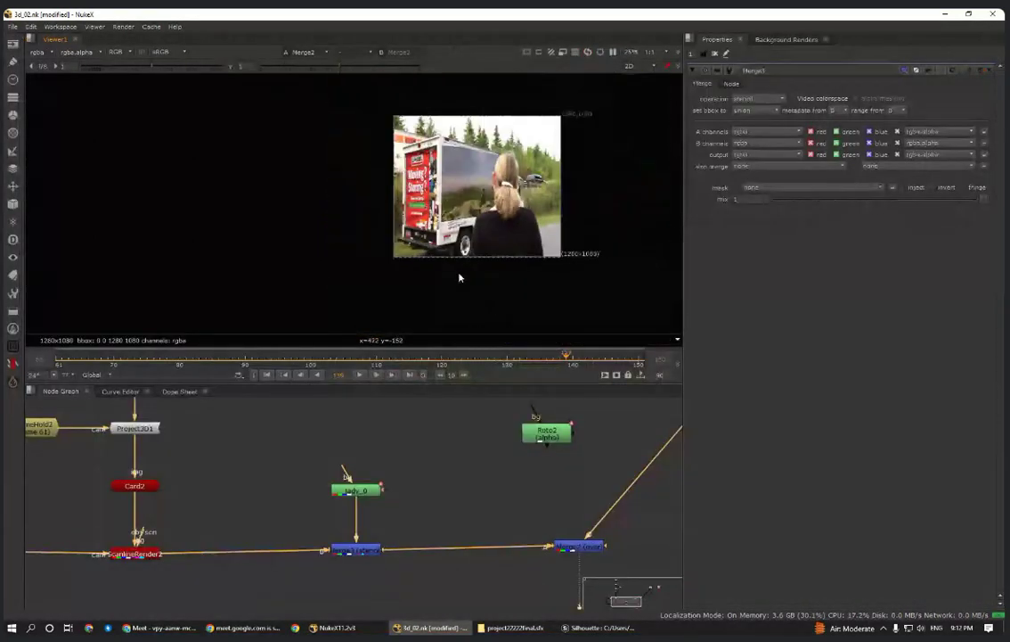
middle_drag(494, 198, 394, 234)
scroll(393, 233, up, 3)
middle_drag(388, 517, 403, 487)
scroll(385, 476, up, 2)
drag(382, 455, 383, 422)
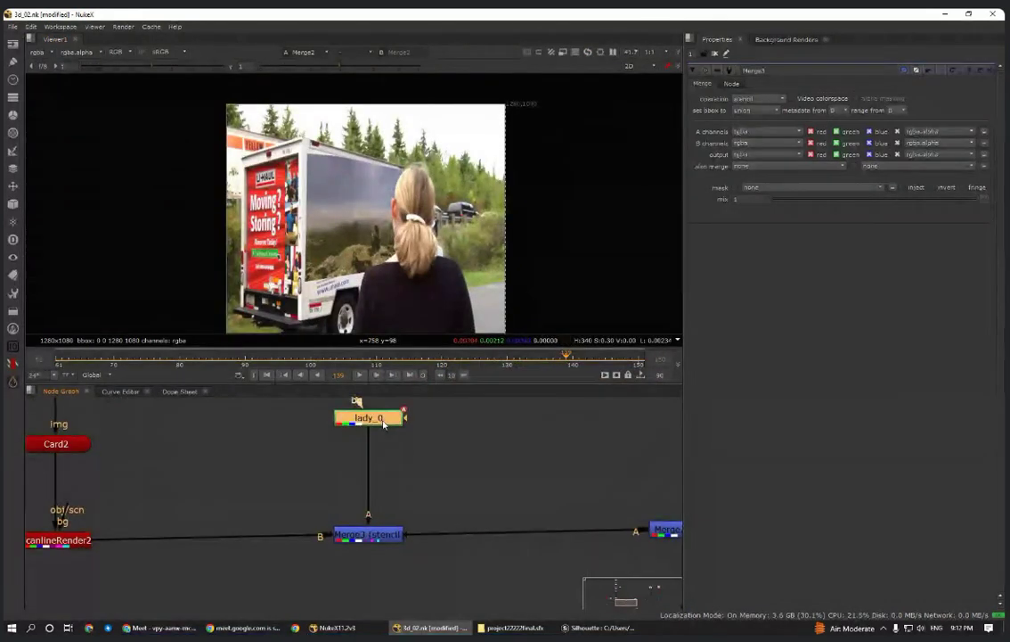
click(396, 471)
middle_drag(397, 474, 411, 541)
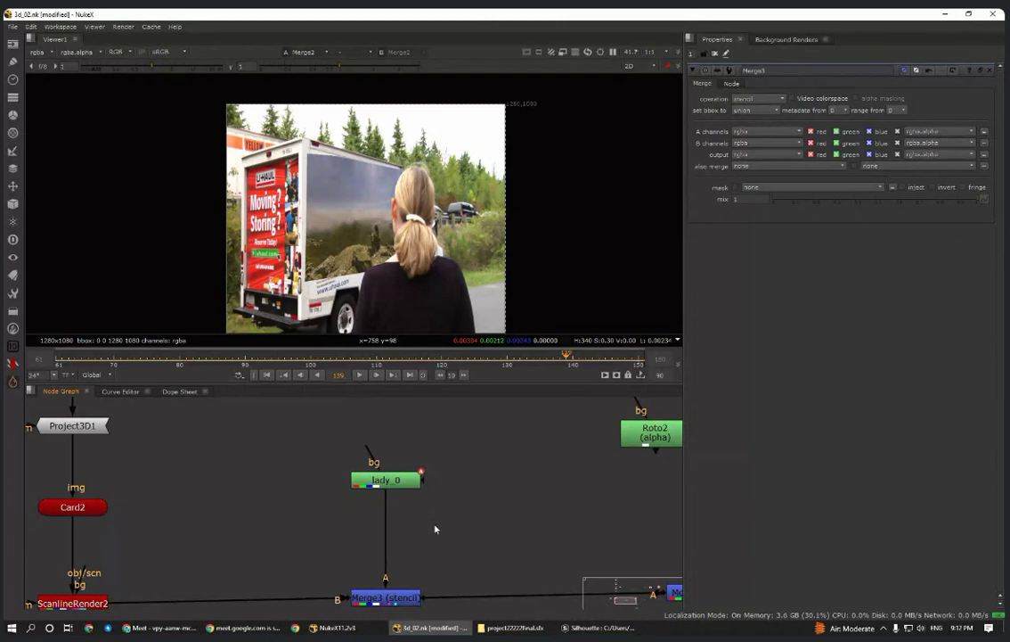
text(edge)
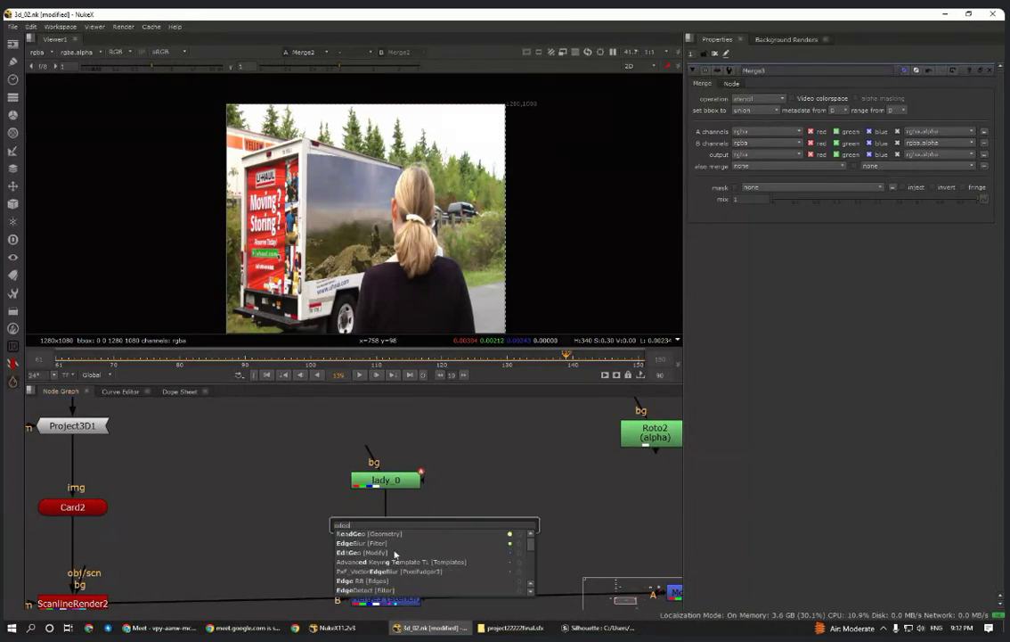
click(378, 544)
scroll(423, 526, up, 3)
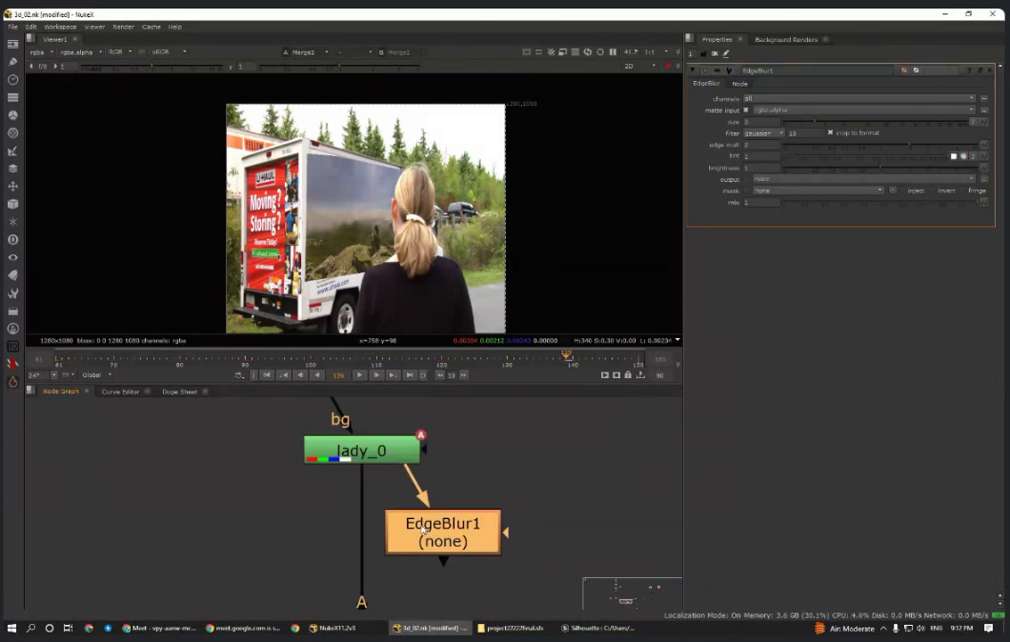
drag(432, 535, 372, 540)
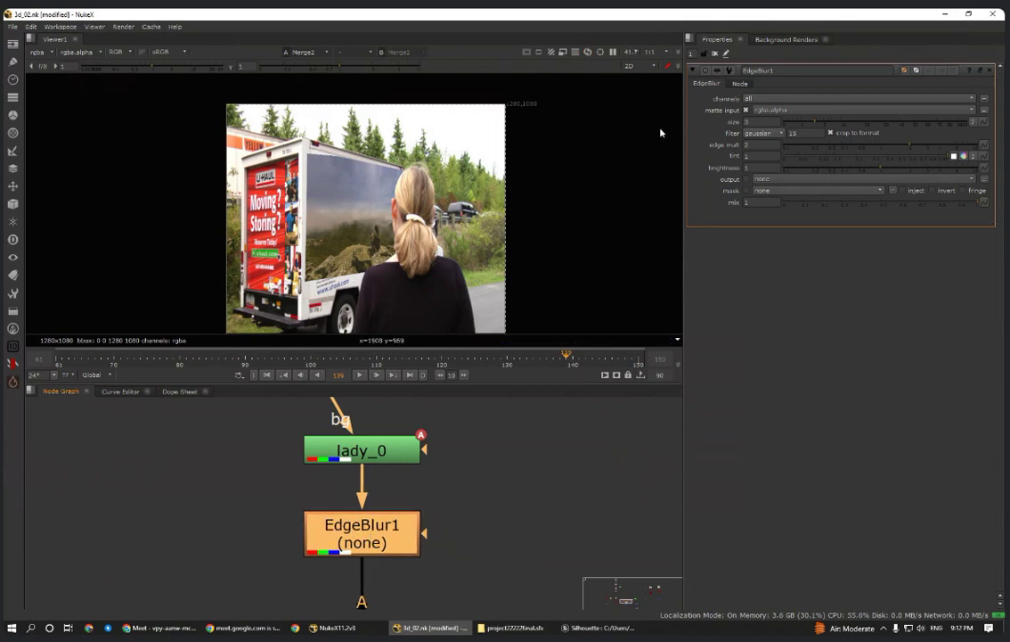
- Set EdgeBlur1's size to 4 while checking the edges of the woman's head and hair
drag(817, 125, 842, 127)
scroll(350, 210, up, 5)
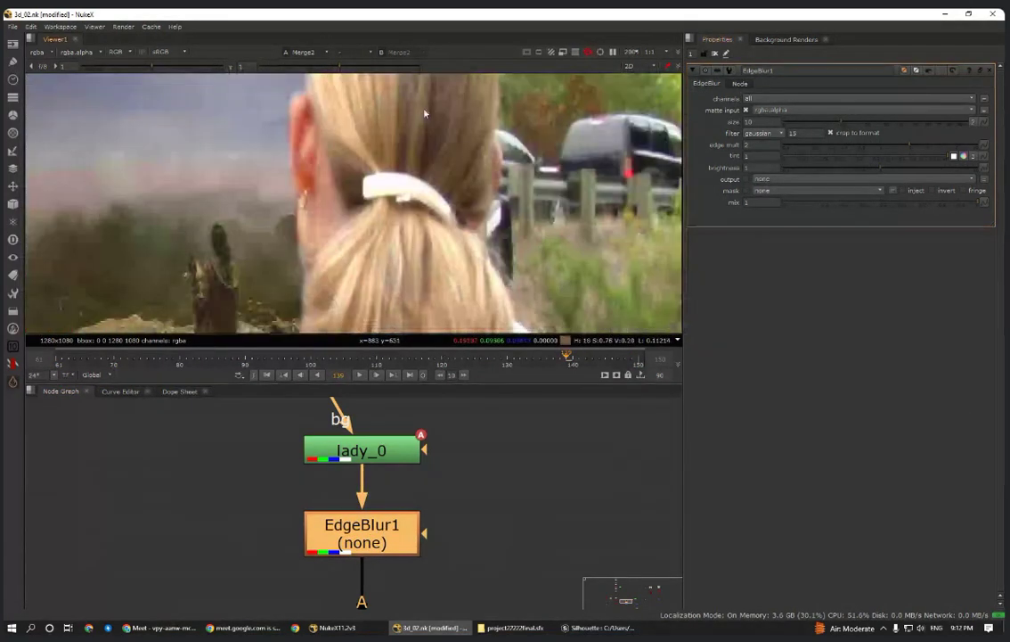
scroll(425, 113, down, 2)
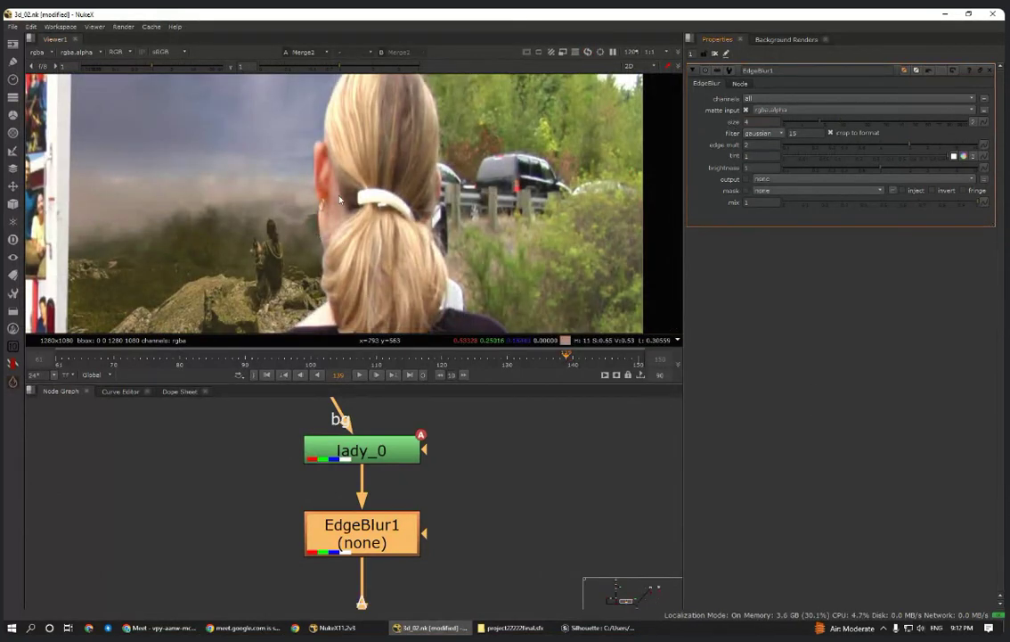
- Review playback of the edge-blurred composite in the maximized viewer
scroll(388, 300, down, 2)
key(space)
scroll(388, 301, down, 2)
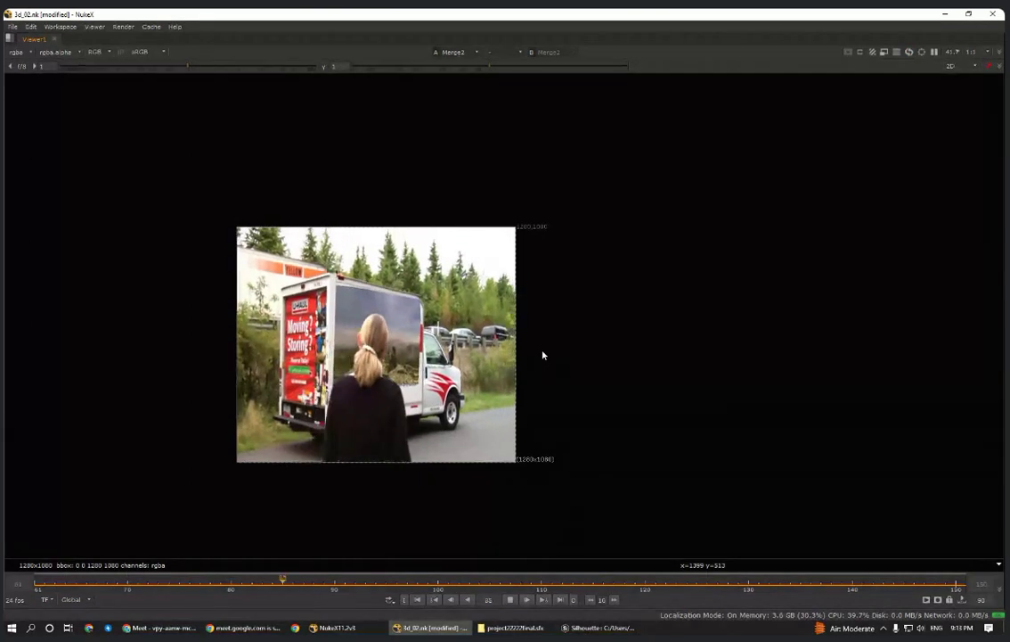
- Restore the full layout and examine the woman's edges and the truck's lower area in the Merge2 composite
key(space)
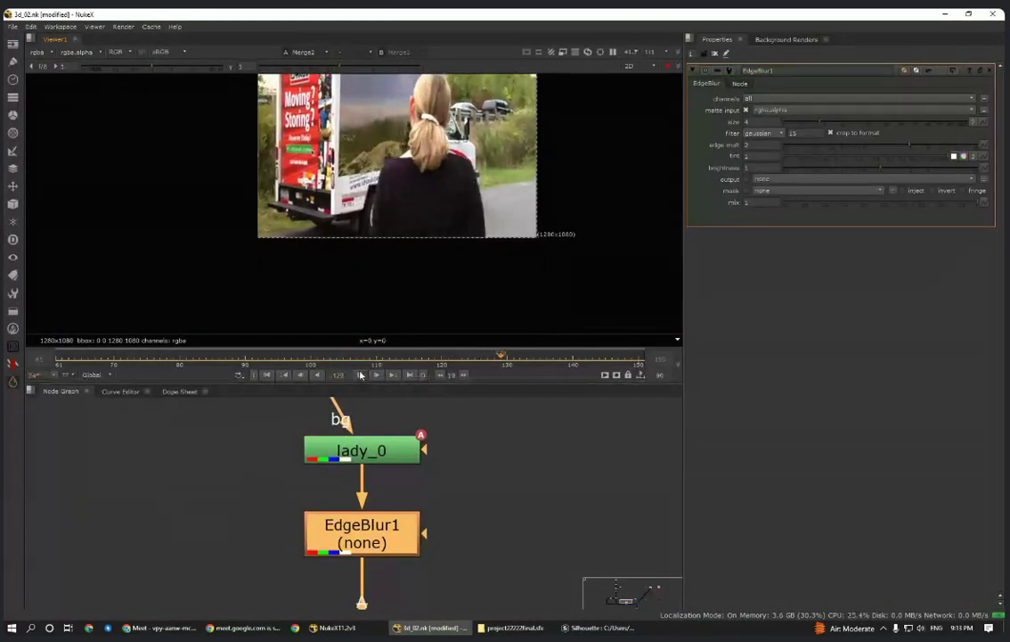
scroll(395, 242, down, 2)
scroll(401, 273, up, 2)
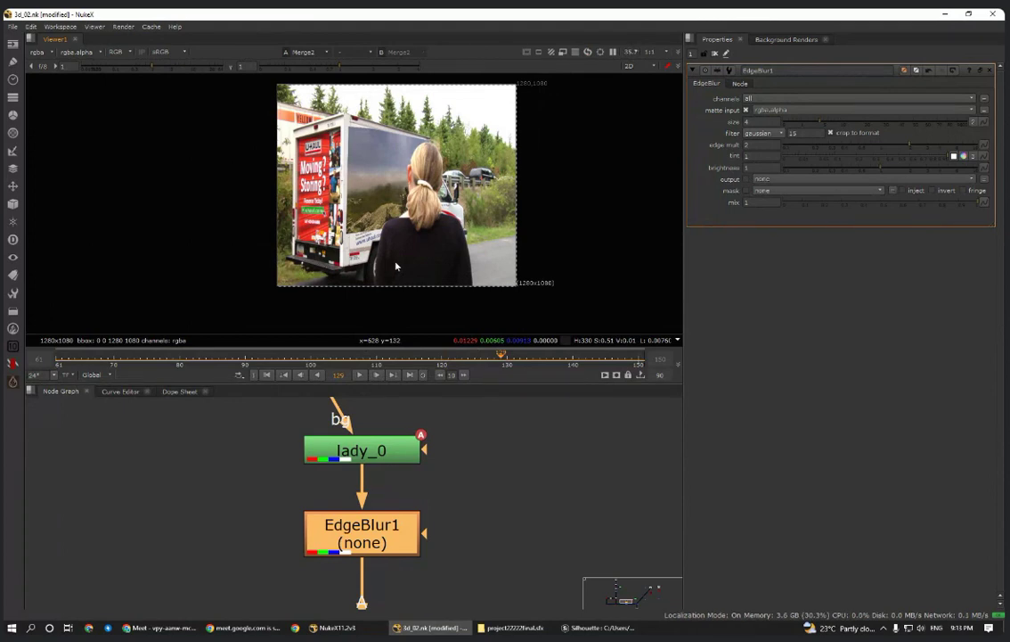
click(438, 504)
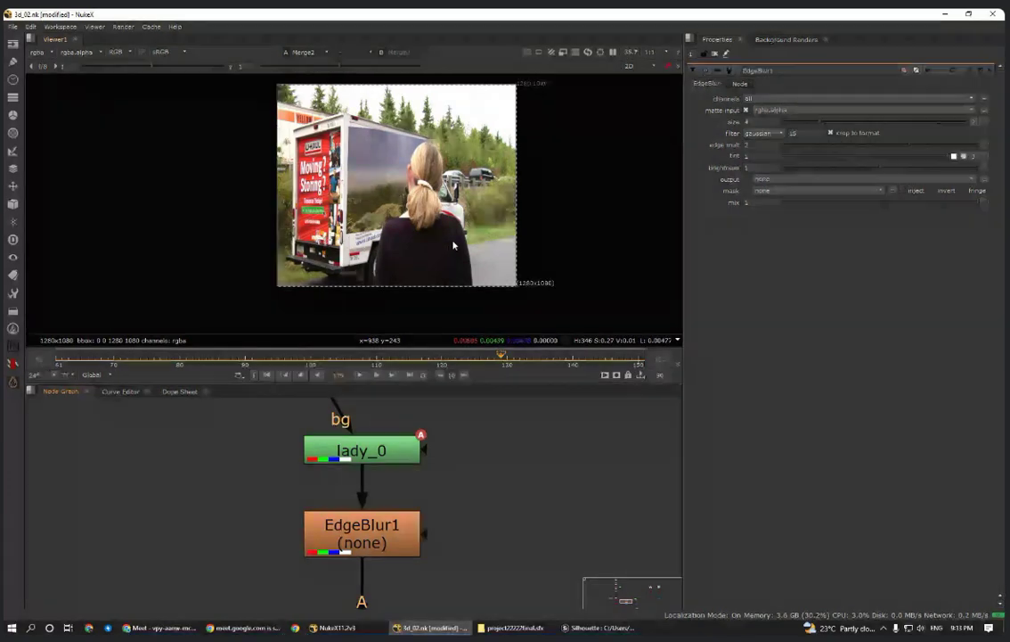
middle_drag(389, 250, 374, 240)
scroll(375, 199, up, 1)
middle_drag(422, 277, 433, 242)
scroll(354, 260, up, 2)
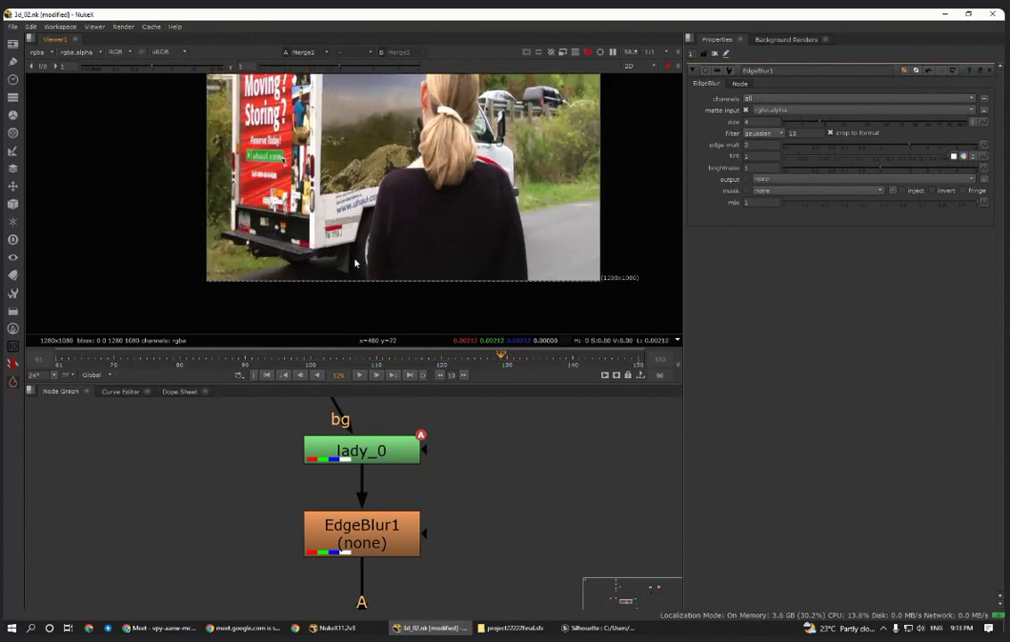
middle_drag(420, 123, 409, 235)
scroll(383, 287, up, 1)
scroll(409, 236, down, 1)
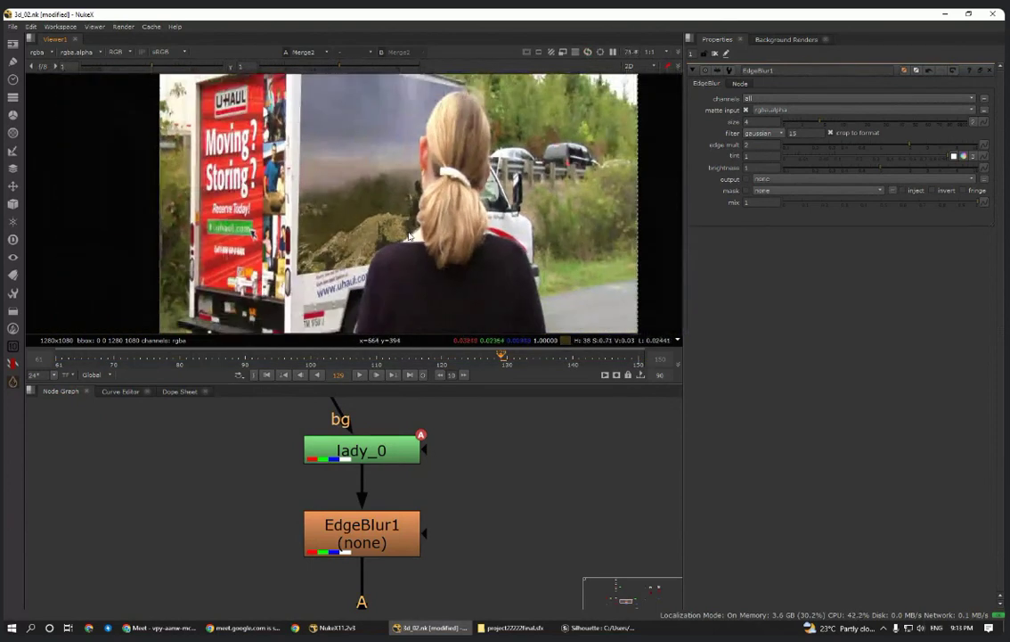
scroll(409, 235, down, 3)
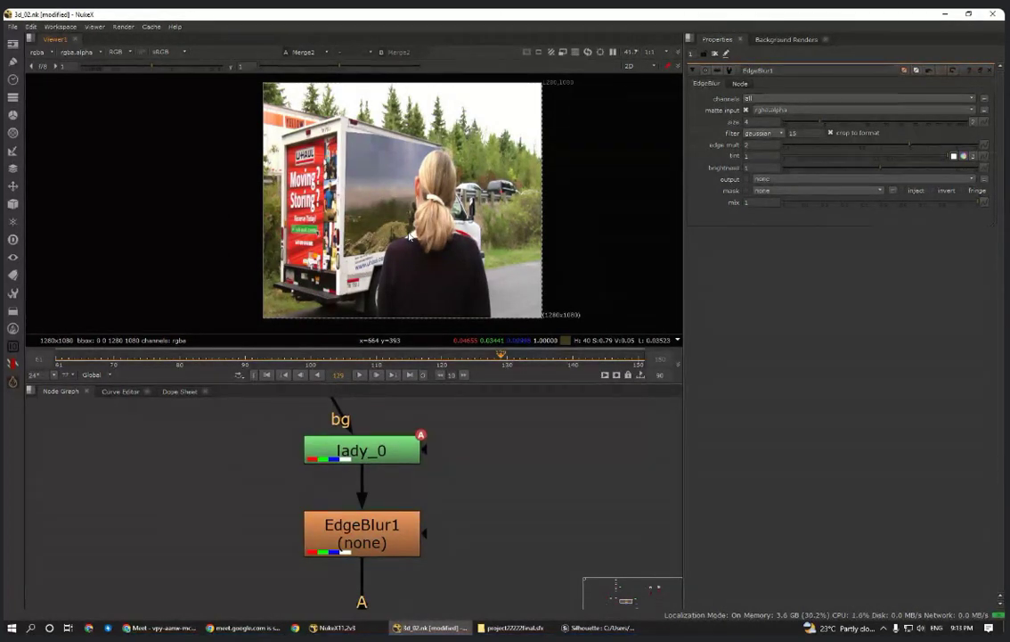
- Examine the truck's rear door frame and the corner of the mountain image, and look over the node tree
scroll(369, 220, up, 3)
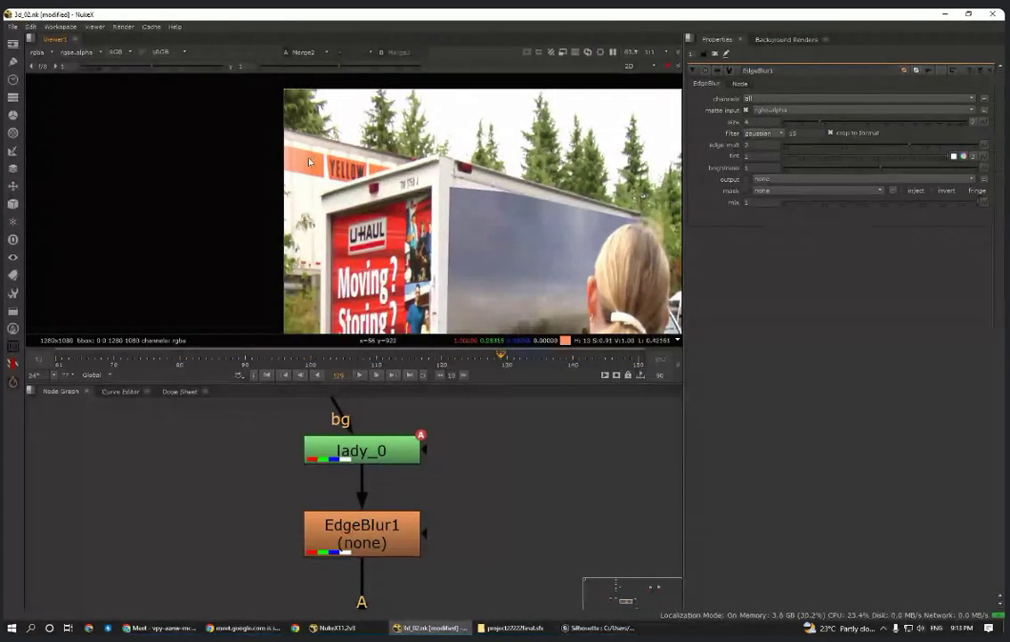
scroll(390, 213, down, 3)
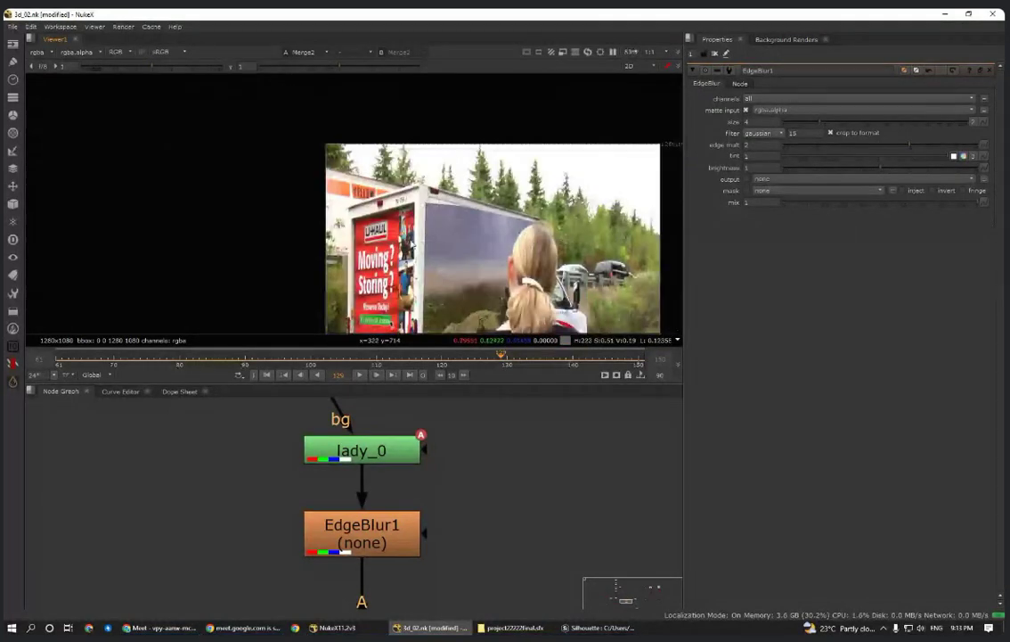
scroll(388, 187, up, 3)
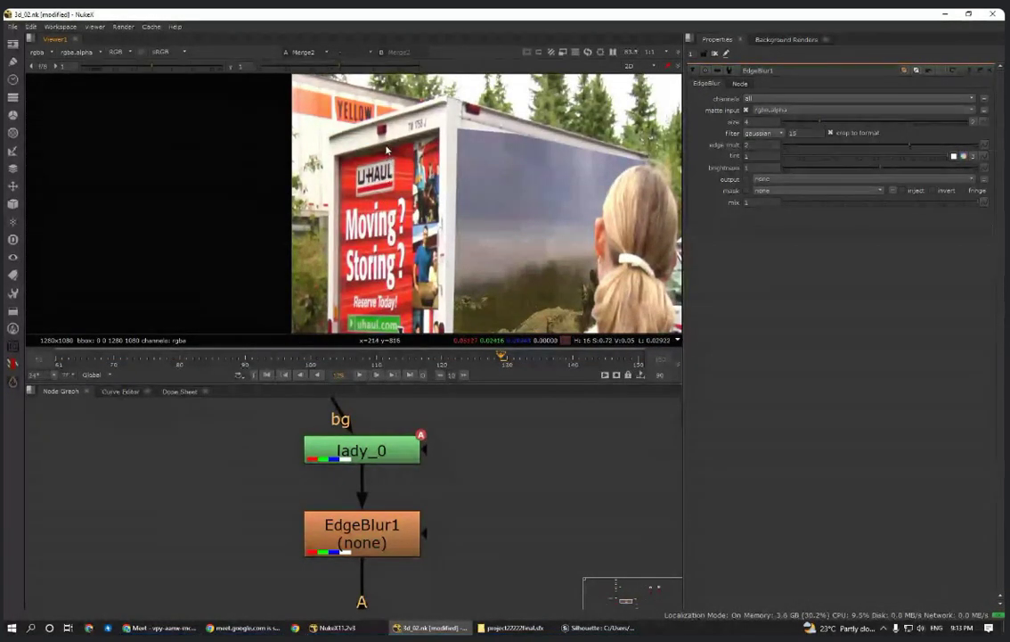
scroll(387, 169, up, 3)
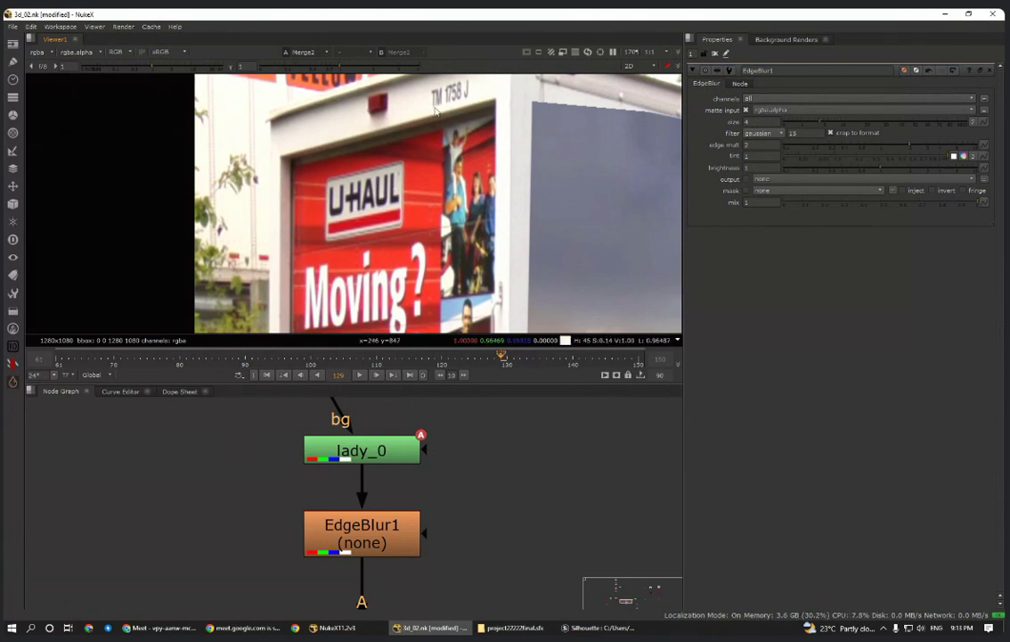
scroll(398, 182, down, 2)
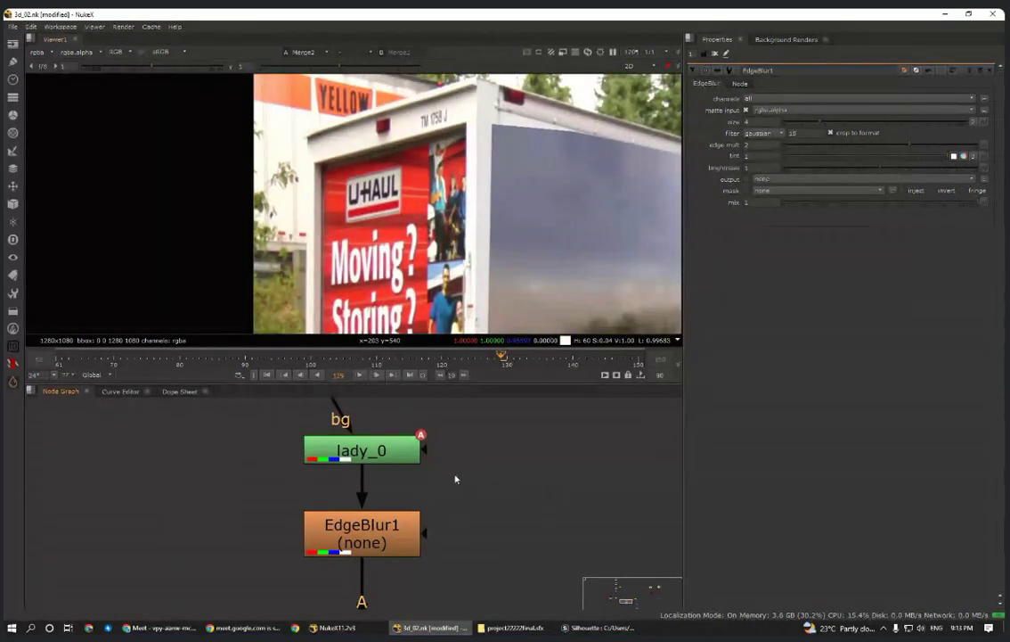
scroll(390, 507, down, 4)
scroll(389, 507, down, 4)
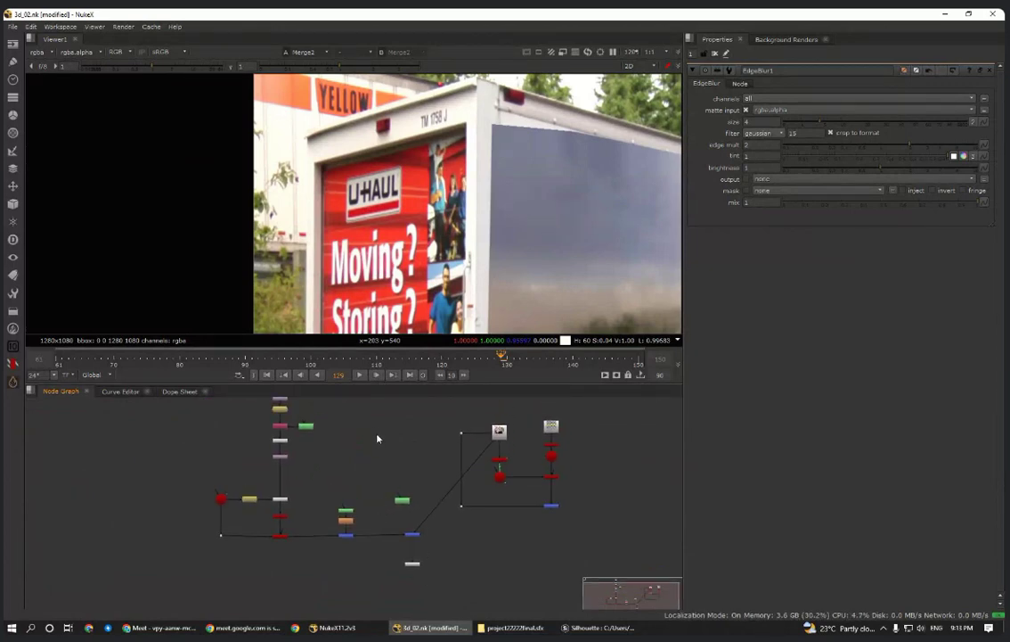
scroll(185, 172, up, 4)
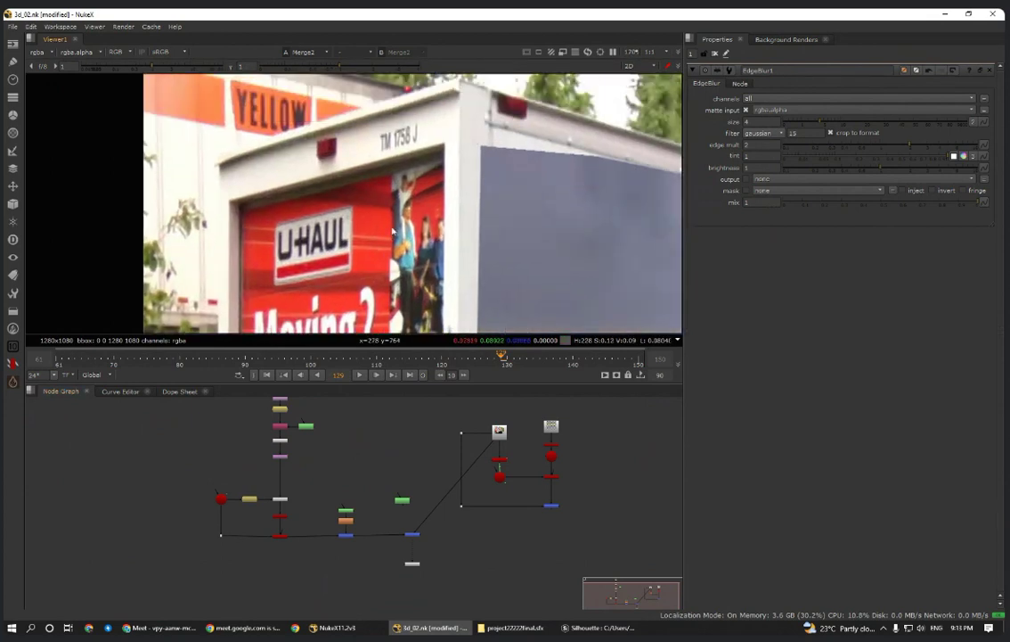
scroll(334, 533, up, 5)
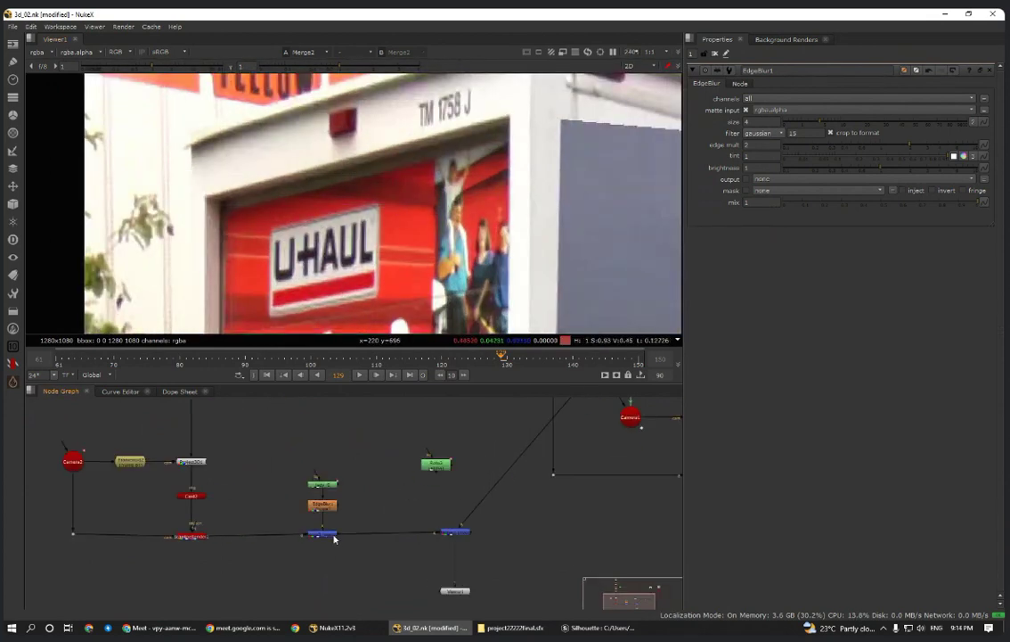
scroll(437, 518, down, 5)
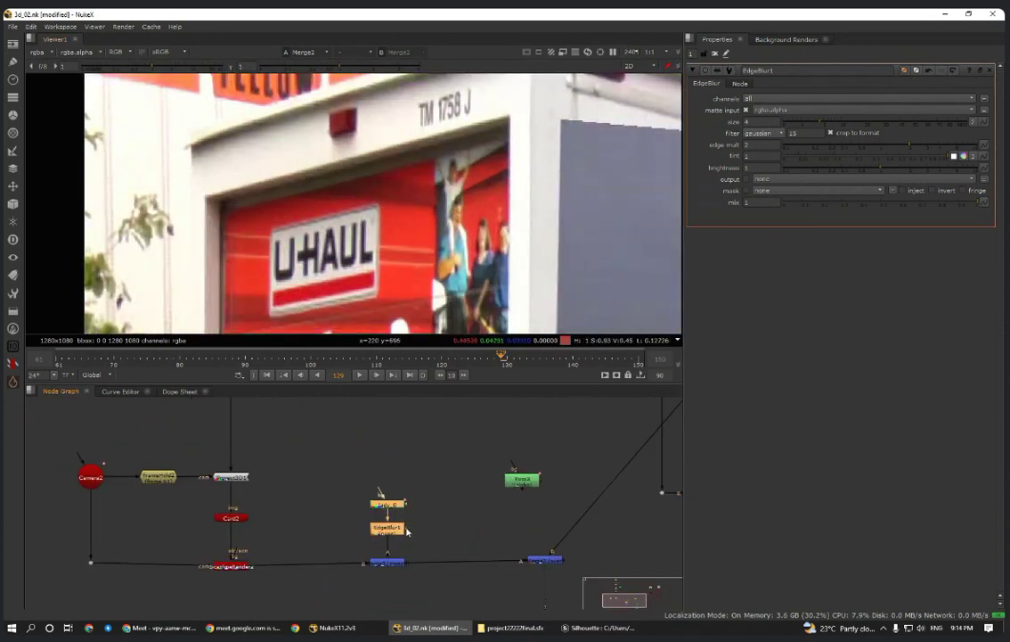
scroll(378, 486, up, 4)
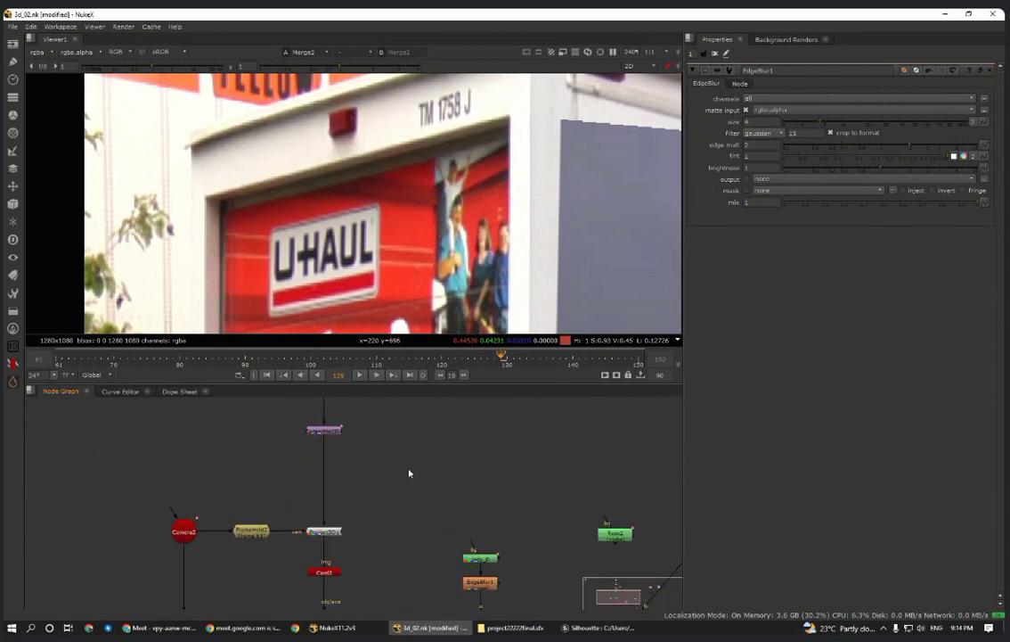
key(Tab)
text(gra)
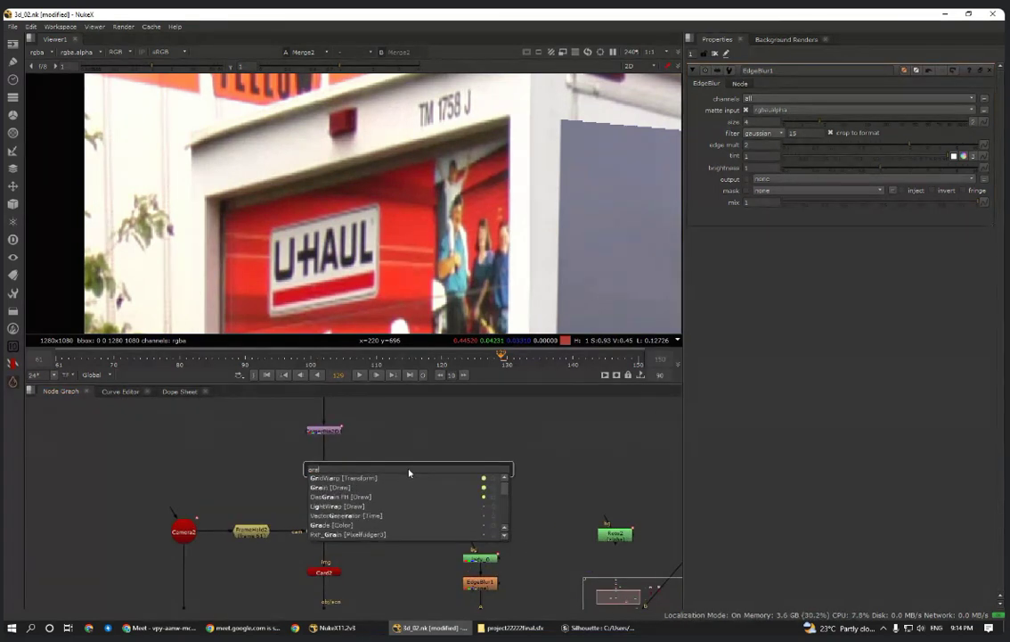
click(511, 453)
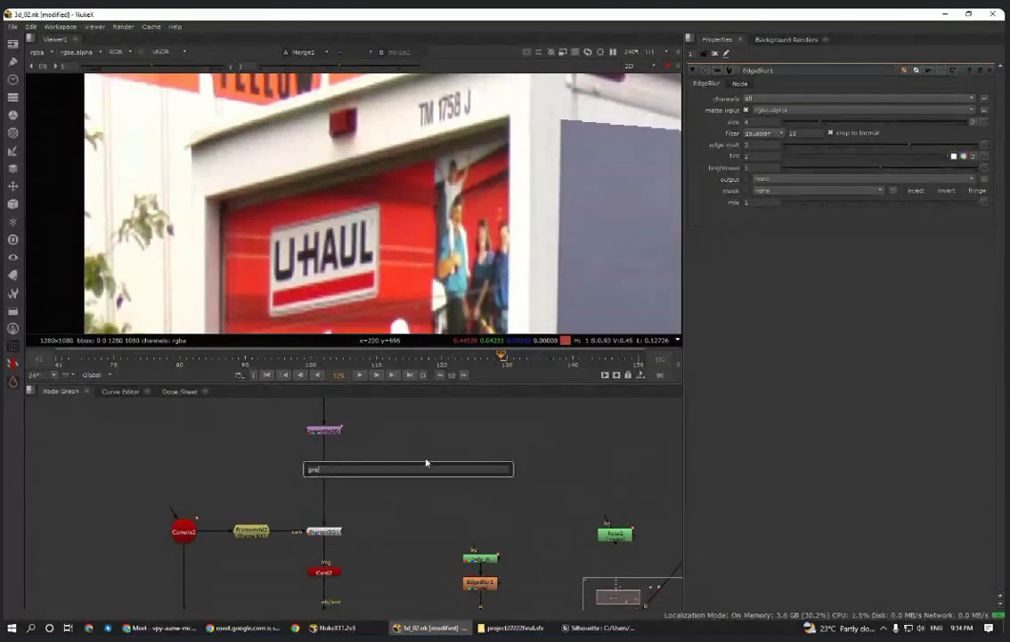
- Add an unconnected Grade node in the empty area beside the CornerPin2D1 branch
click(451, 440)
key(Tab)
text(grade)
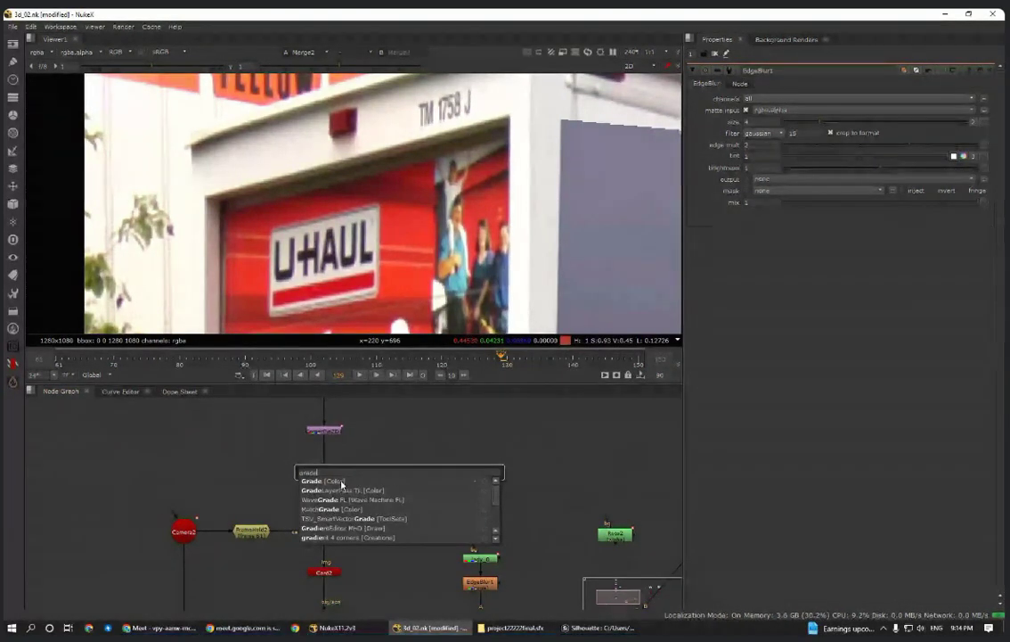
key(Return)
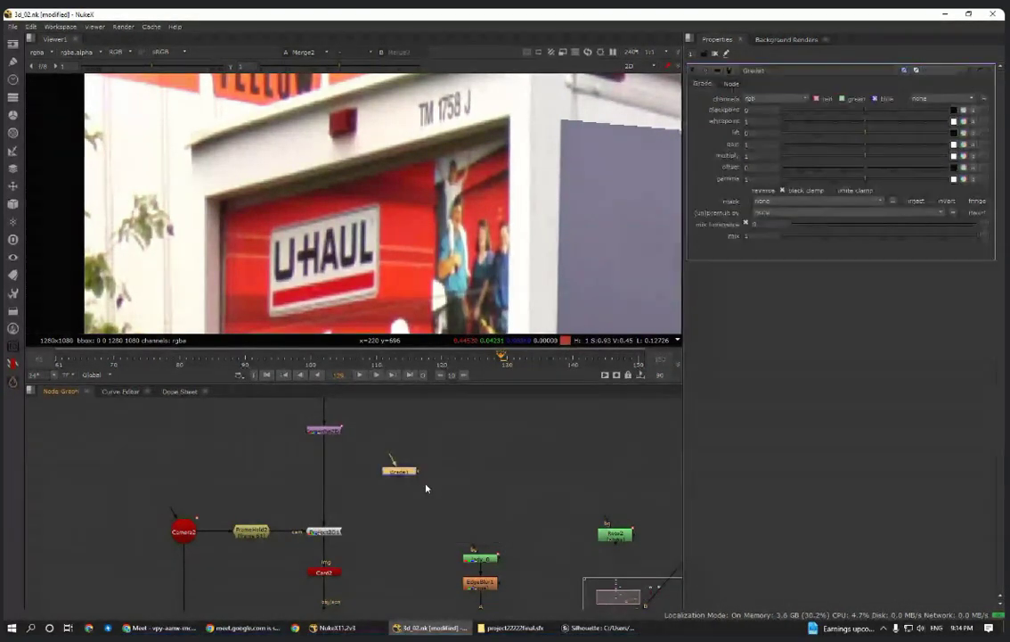
scroll(426, 481, up, 2)
drag(388, 469, 440, 469)
click(375, 484)
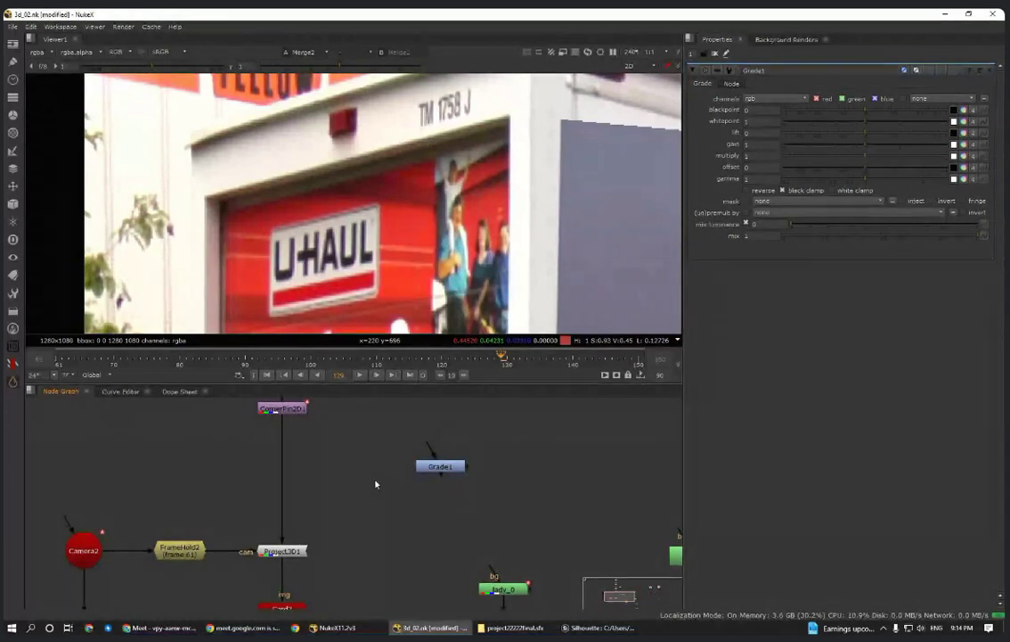
key(m)
drag(361, 477, 442, 517)
key(Delete)
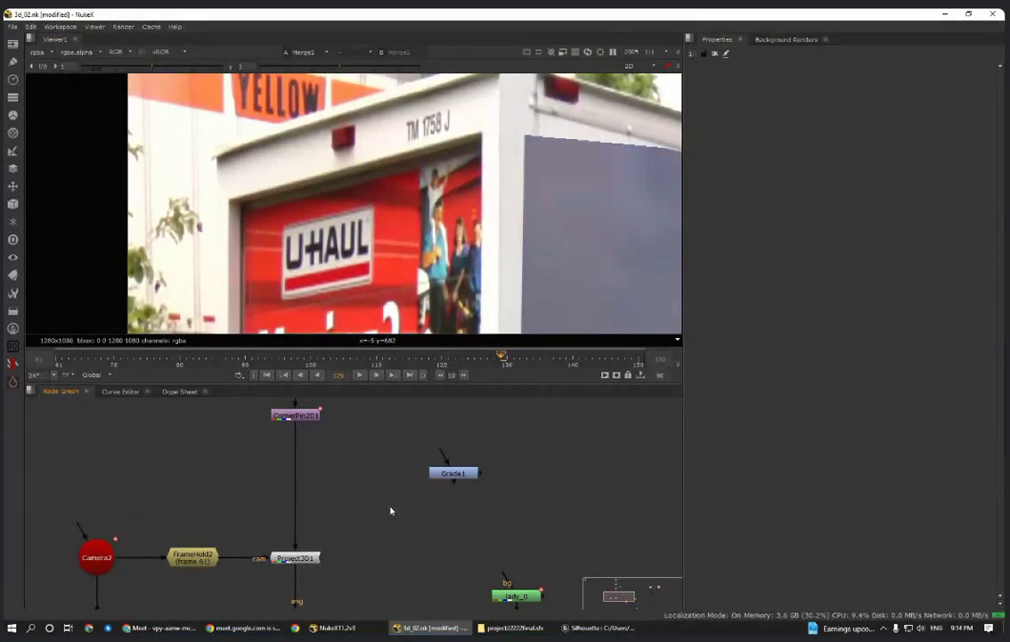
- Add a Roto node and draw a cusped Bezier shape over the shadow strip beneath the truck's rear door header
key(o)
drag(392, 524, 367, 465)
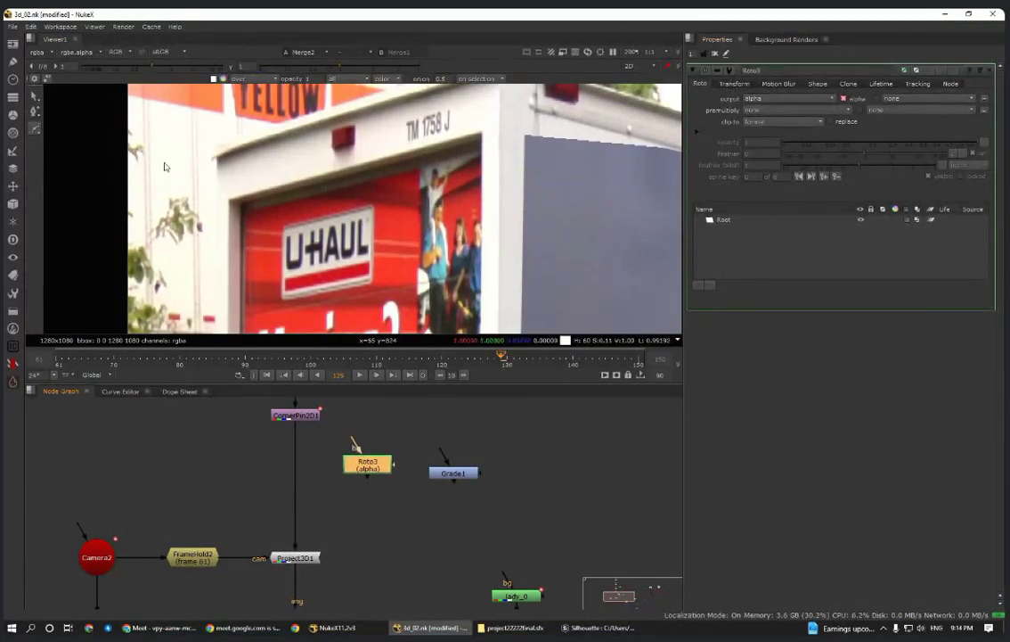
click(234, 222)
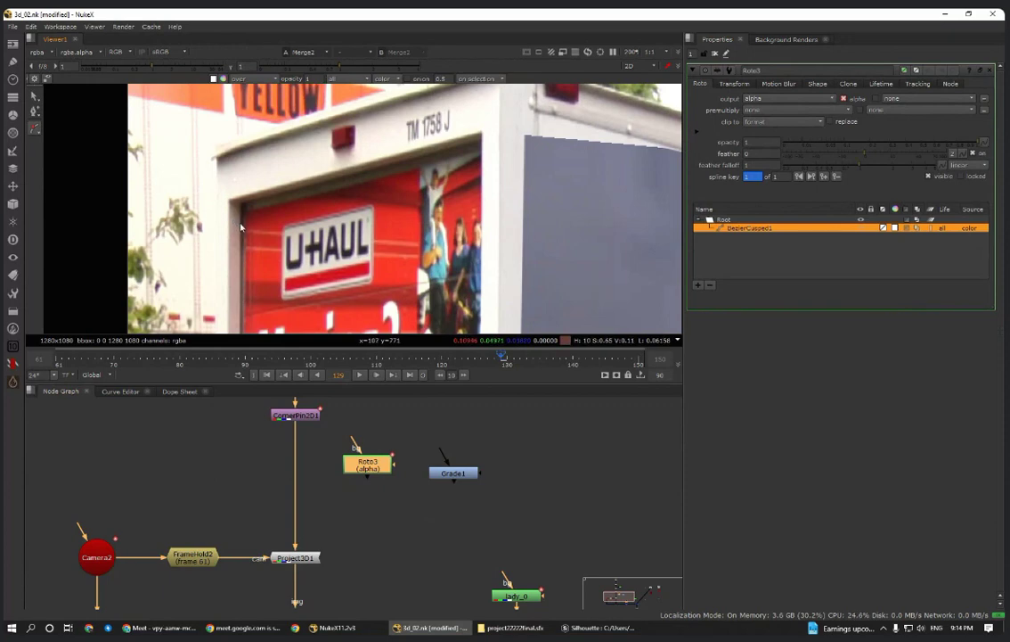
click(496, 121)
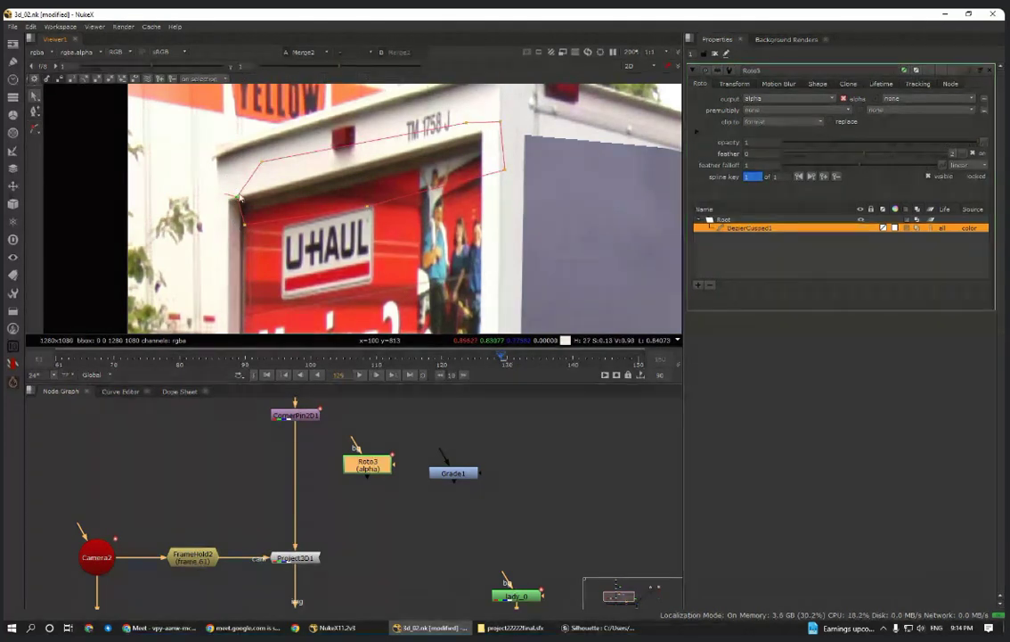
click(269, 195)
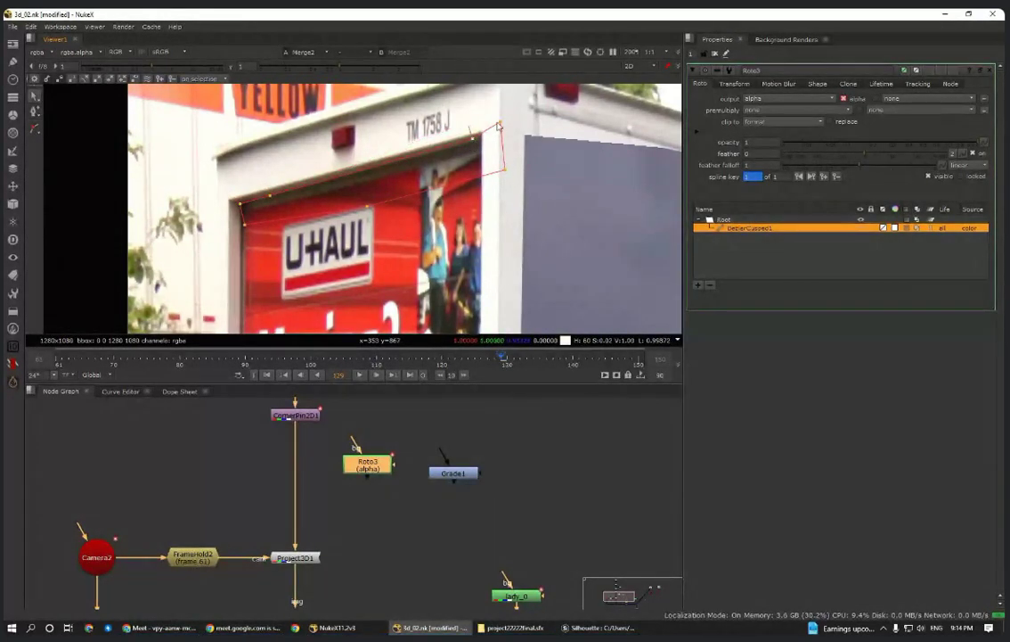
click(477, 183)
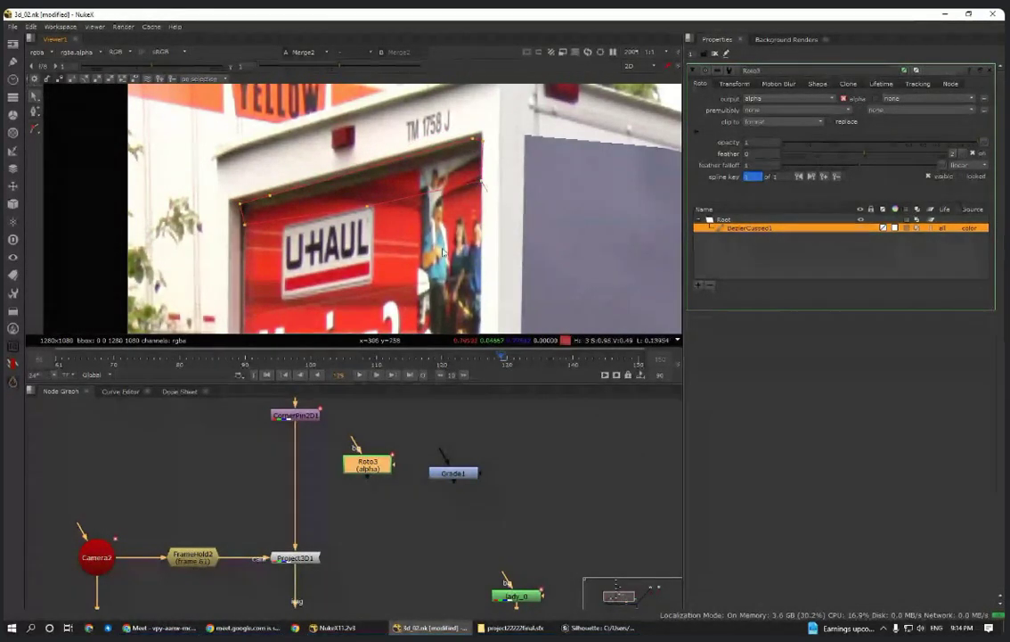
- Place Roto3 beyond Grade1, connect Grade1's mask input to it, and open Grade1's properties
drag(366, 471, 574, 464)
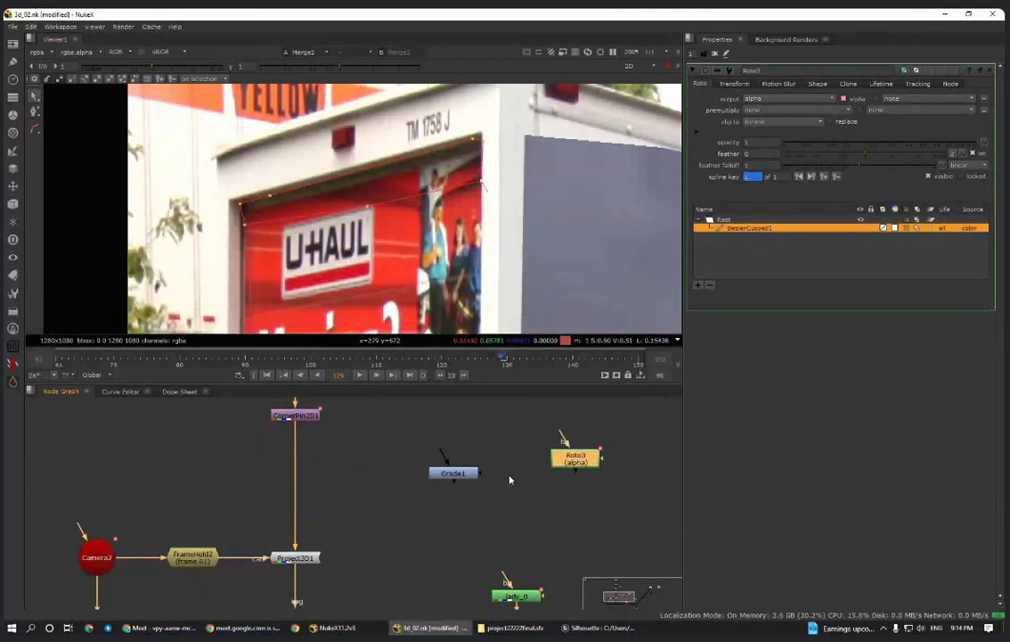
drag(481, 473, 583, 458)
drag(453, 472, 480, 489)
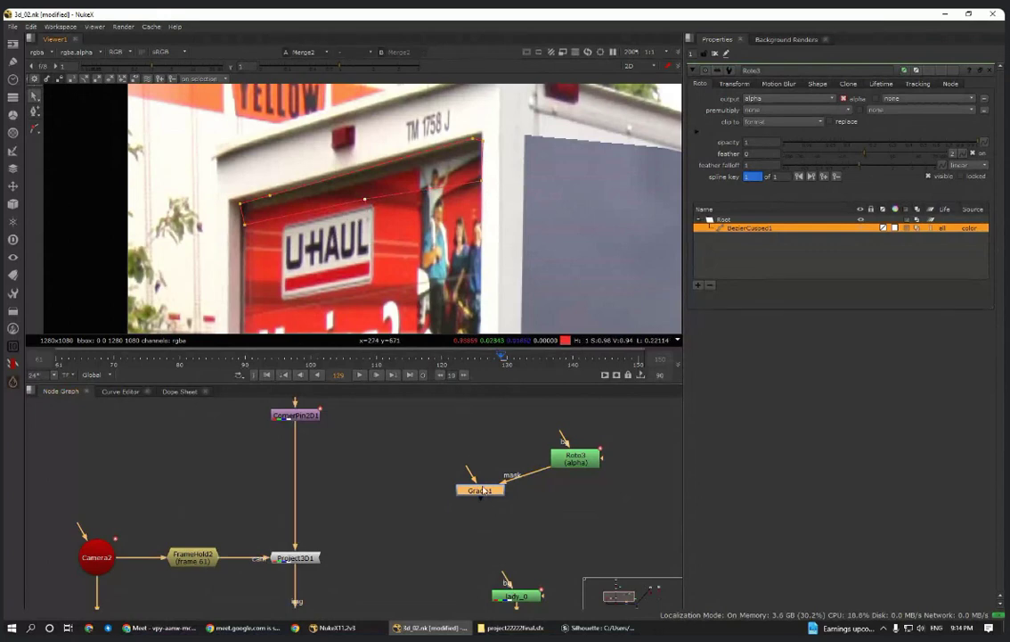
double_click(486, 497)
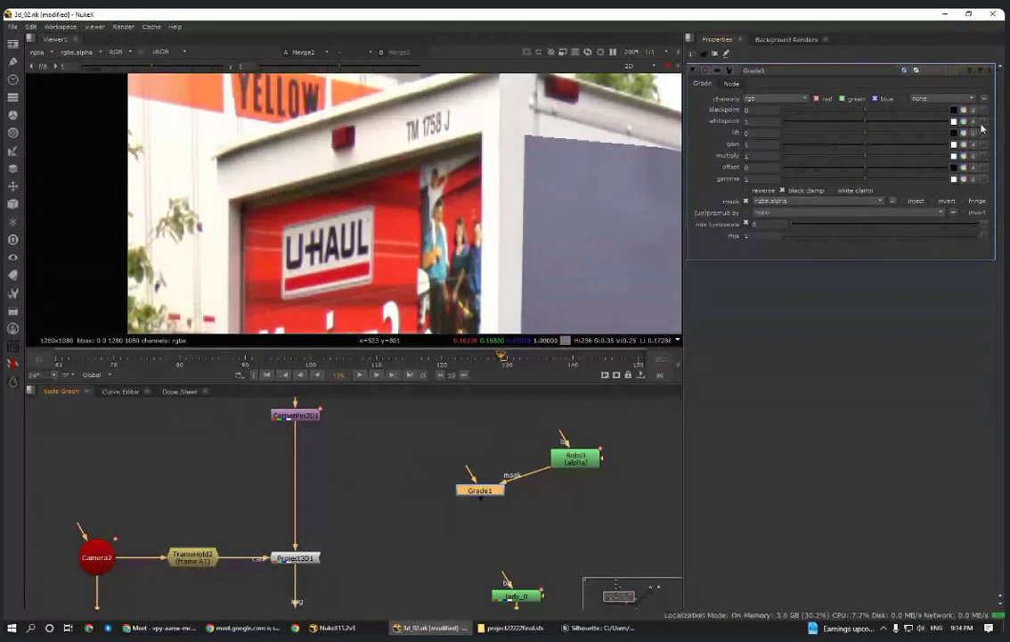
- Move Roto3 closer to Grade1 in the node tree
scroll(499, 470, down, 3)
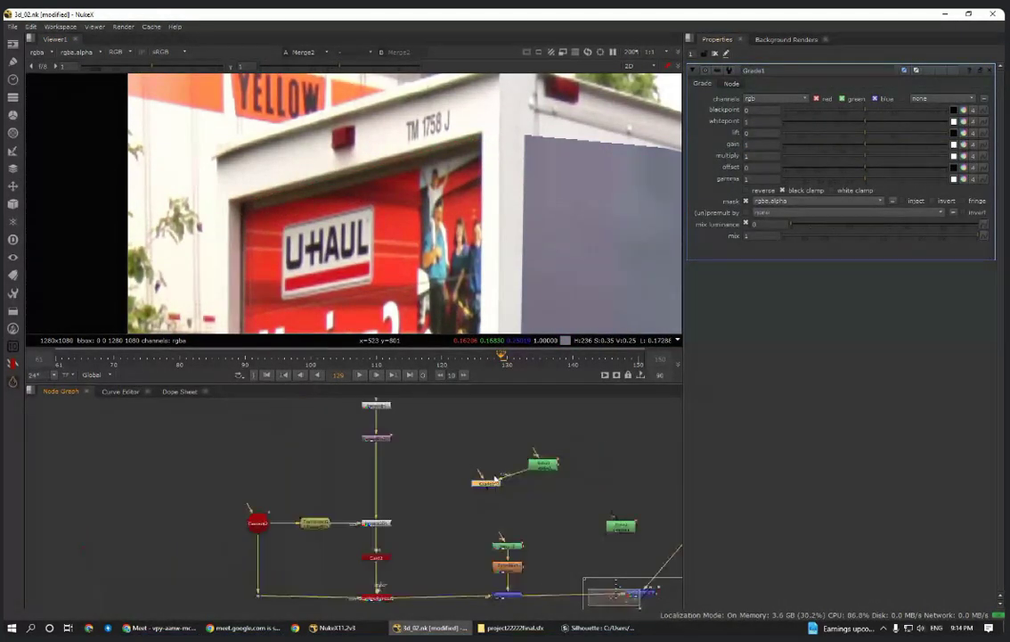
middle_drag(510, 478, 493, 480)
scroll(494, 480, up, 2)
drag(582, 424, 399, 480)
scroll(398, 480, up, 2)
click(411, 498)
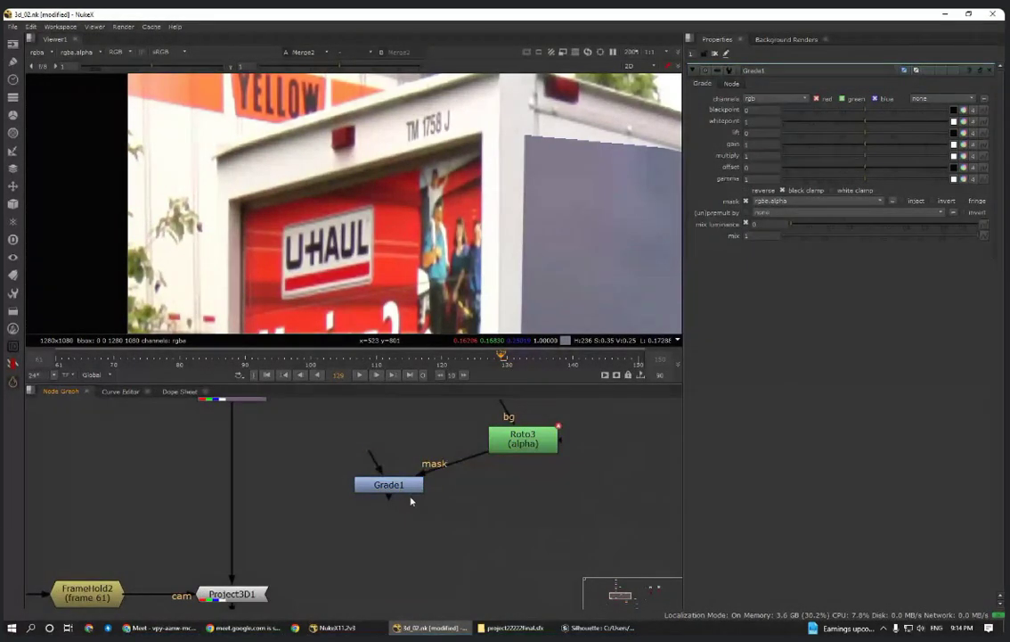
drag(534, 443, 484, 444)
- Reopen Roto3, select all points of its Bezier shape, and feather them outward in six increments
double_click(472, 438)
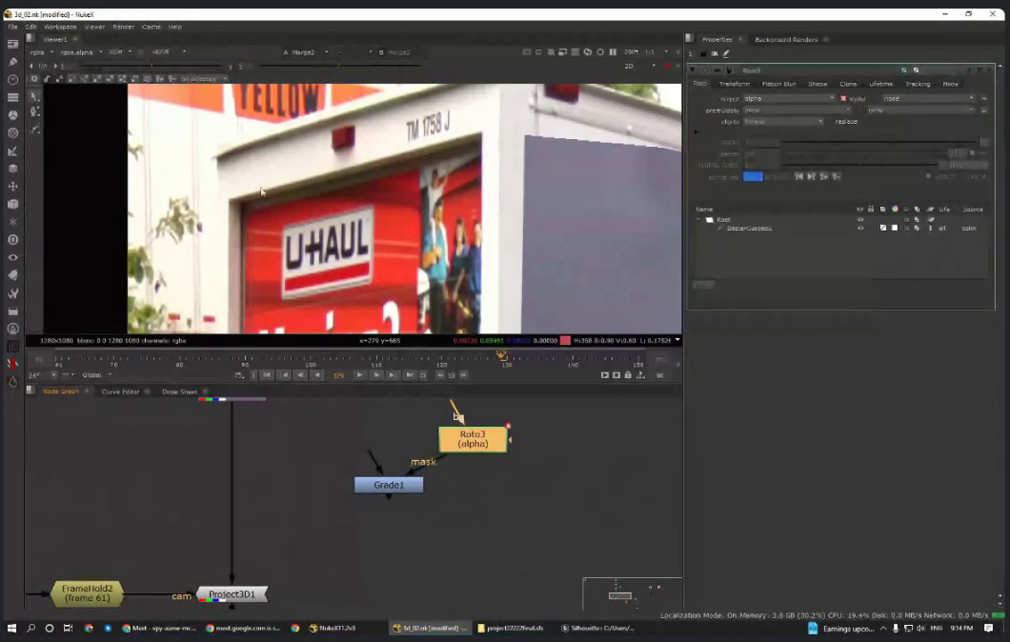
click(333, 182)
click(319, 212)
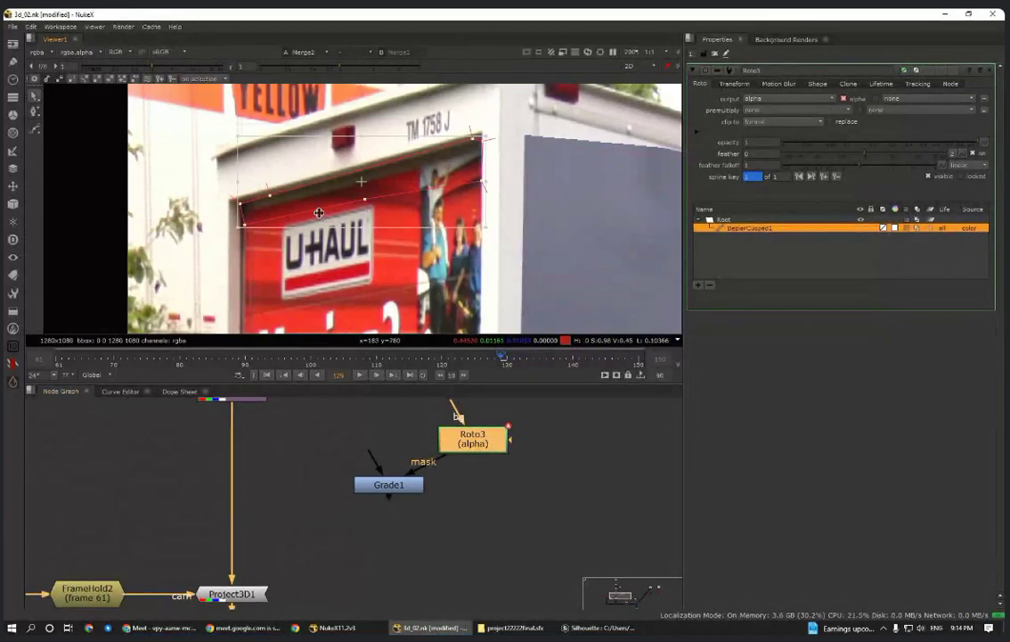
key(e)
key(e)
key(e)
key(e)
key(e)
key(e)
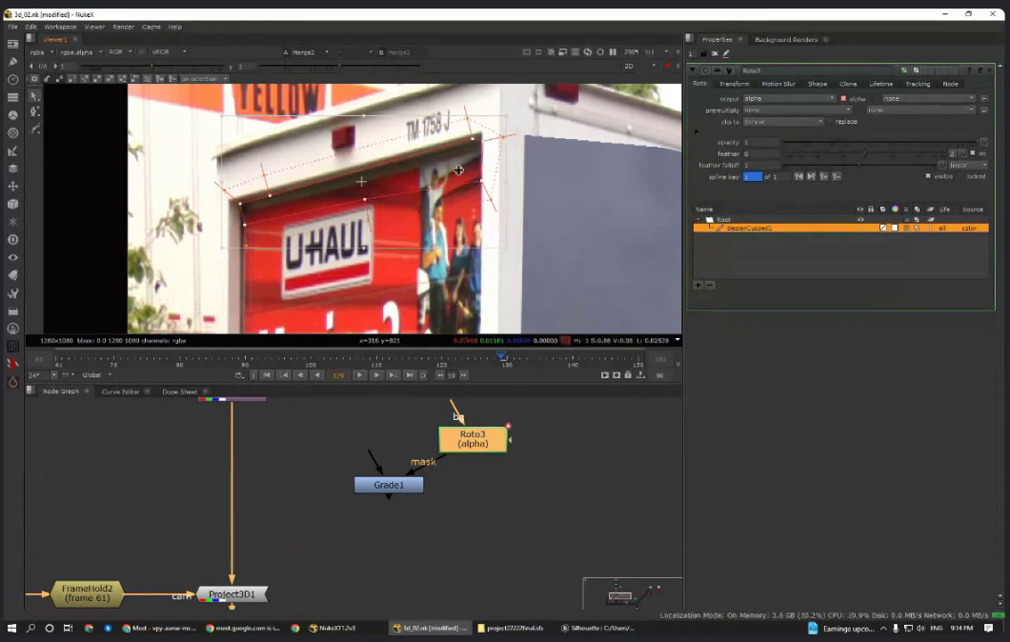
- Delete the demonstration Grade1 and Roto3 nodes from the node tree
scroll(370, 231, down, 3)
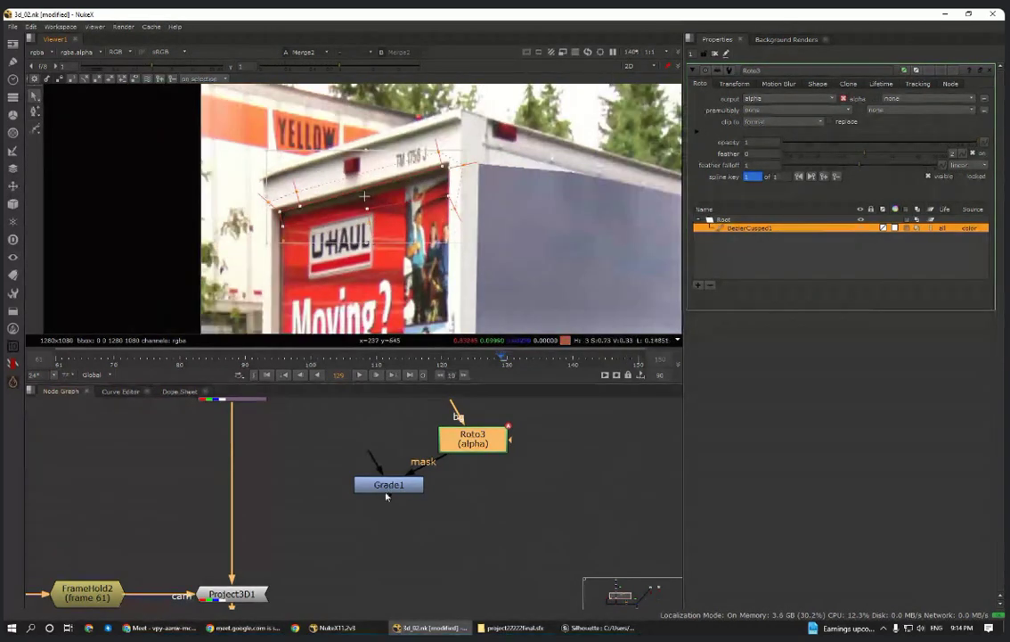
double_click(387, 486)
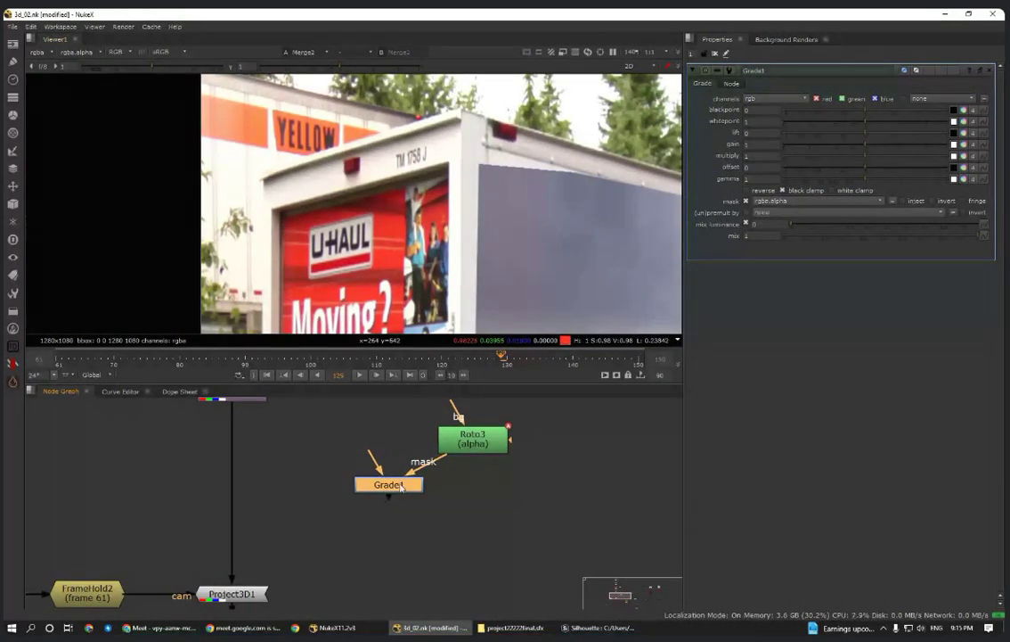
drag(388, 488, 401, 531)
scroll(398, 507, down, 3)
drag(510, 446, 365, 559)
key(Delete)
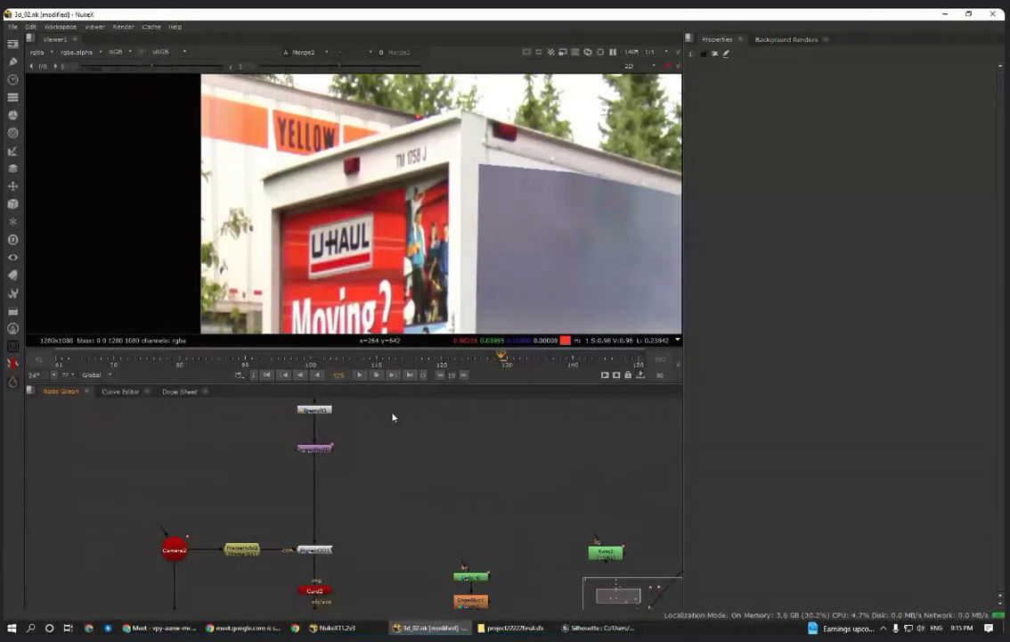
- Look over the whole node tree, fit the full composite in the viewer, and go to frame 61
scroll(455, 523, down, 3)
middle_drag(455, 525, 312, 532)
scroll(355, 524, up, 1)
scroll(354, 523, down, 2)
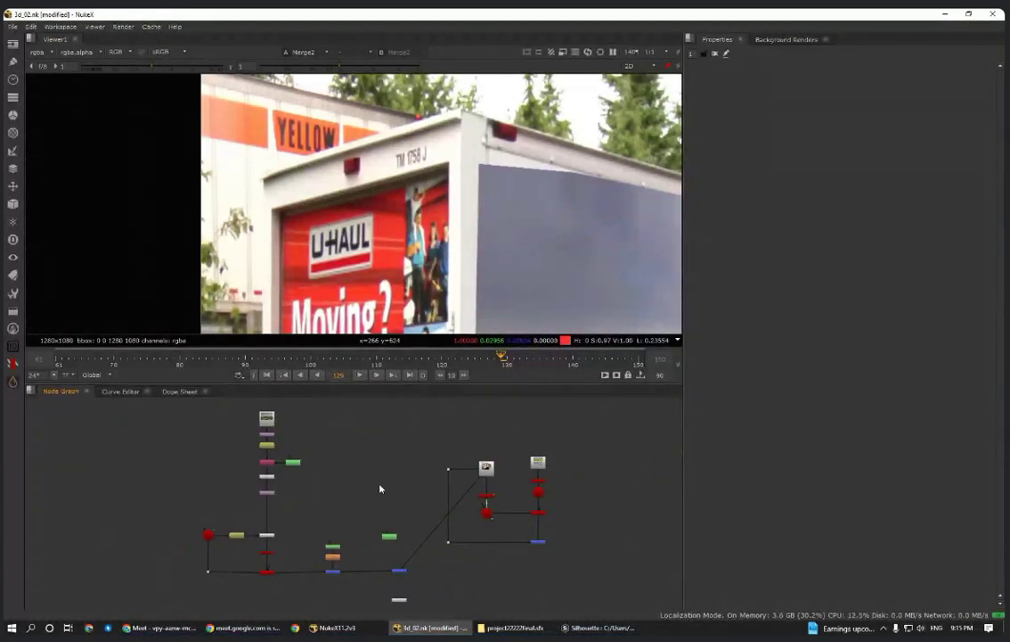
middle_drag(378, 485, 354, 520)
middle_drag(363, 511, 371, 496)
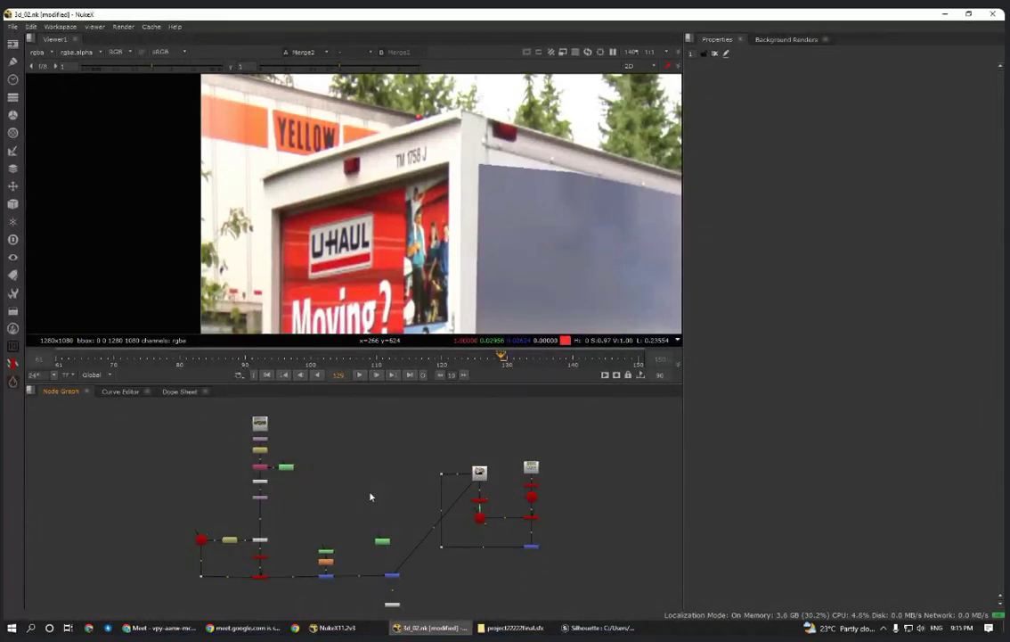
scroll(365, 481, down, 5)
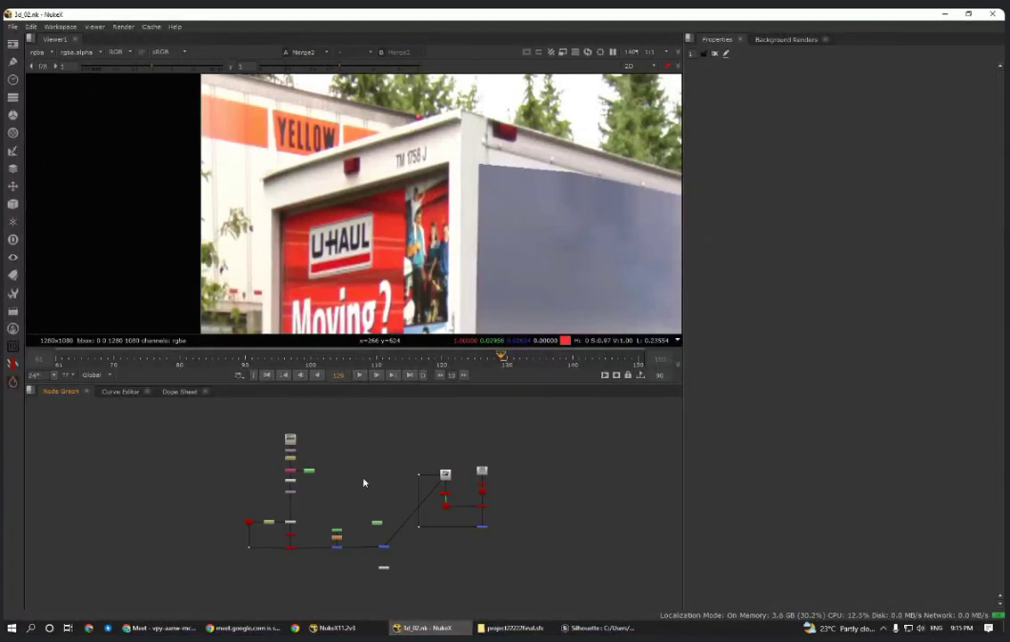
scroll(405, 269, down, 8)
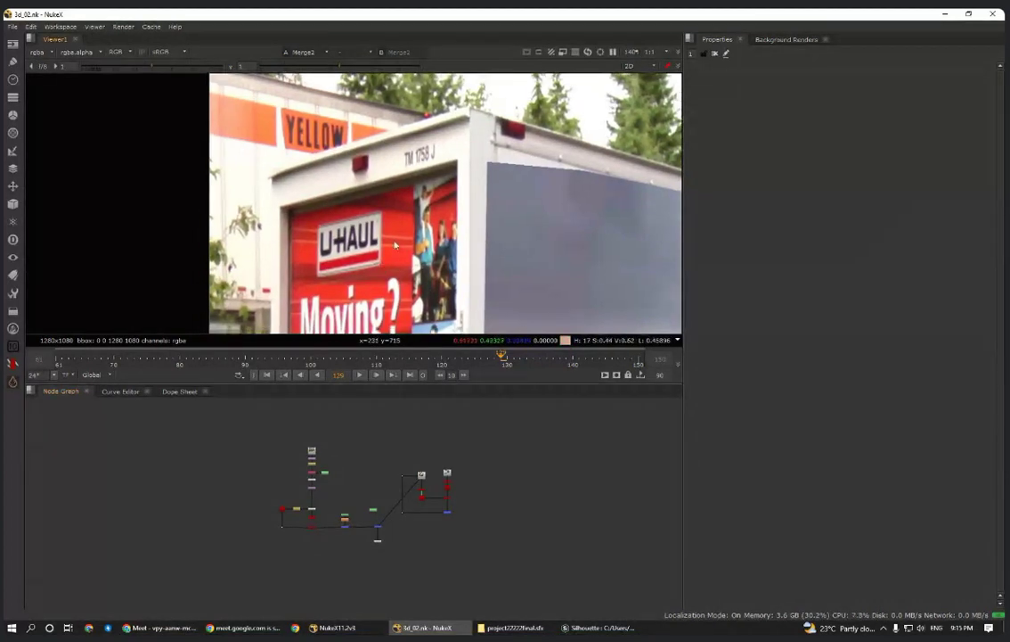
middle_drag(412, 288, 396, 212)
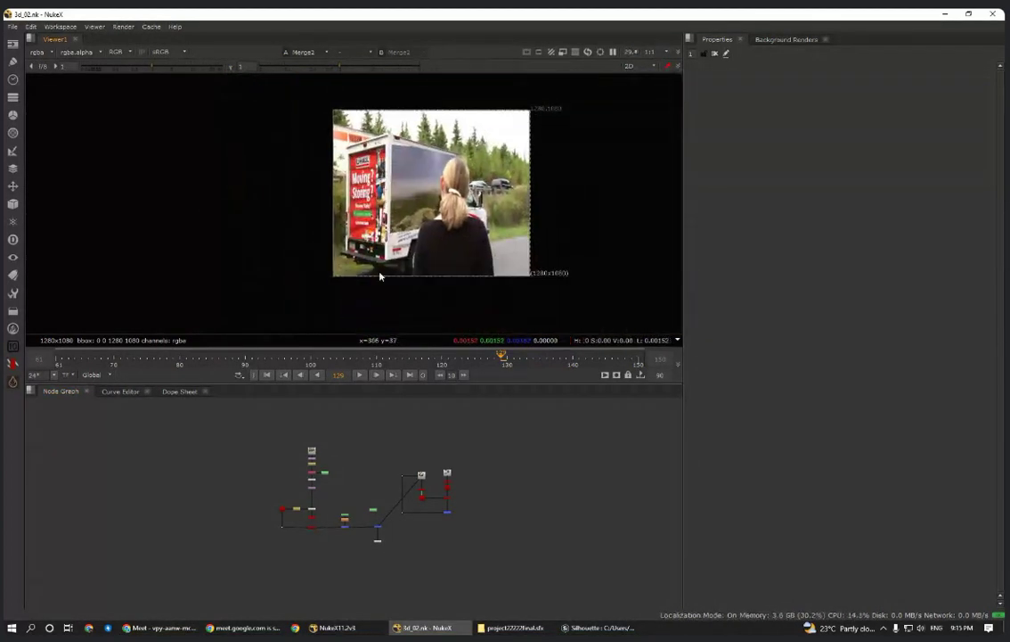
click(57, 364)
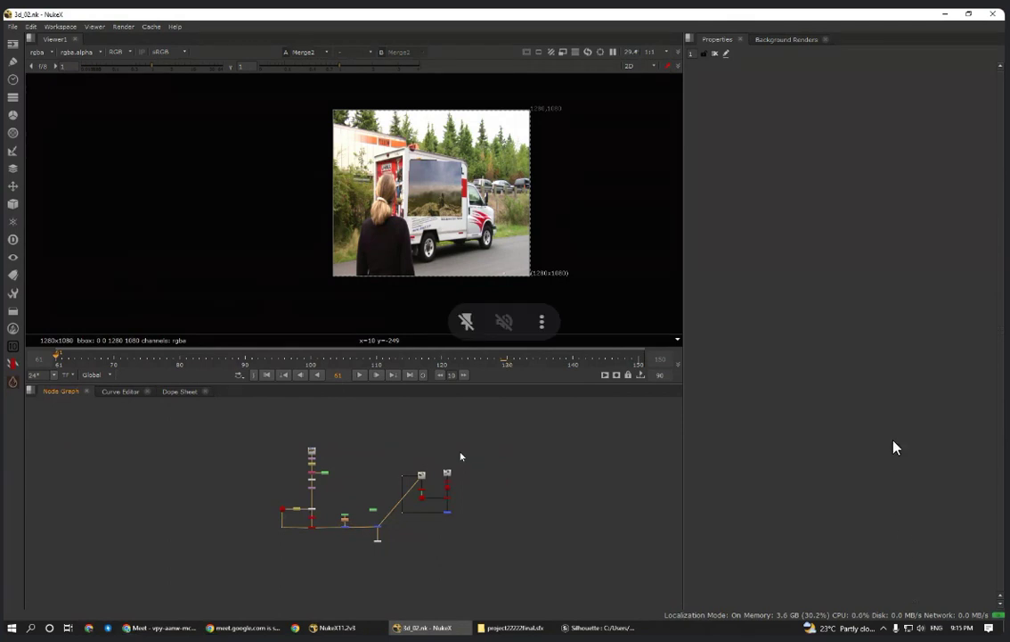
- Examine the Read1 footage node and its connections to CameraTracker1 and Camera1
scroll(462, 494, up, 3)
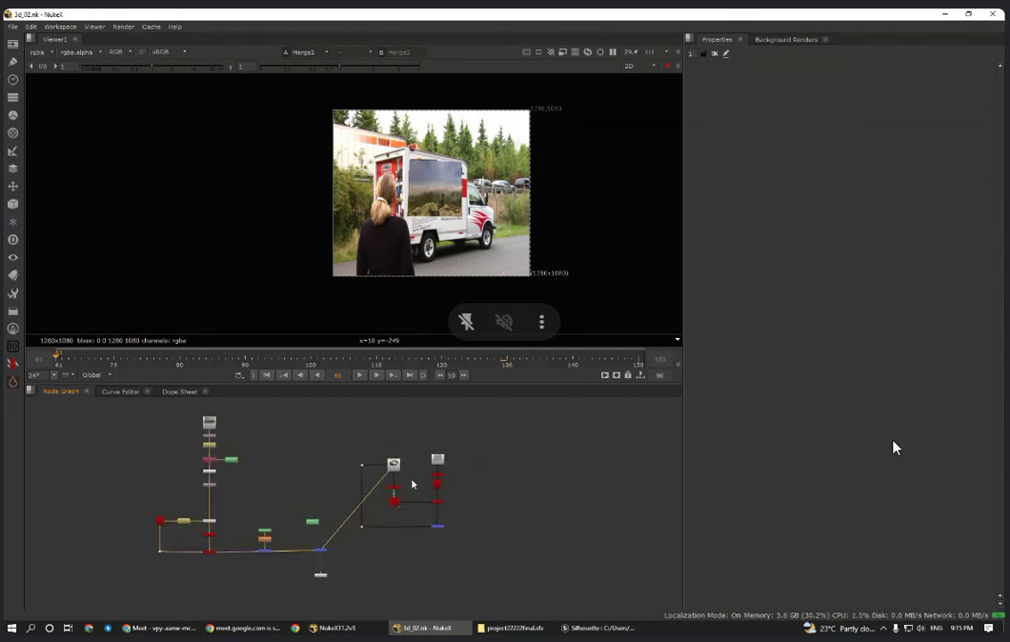
scroll(413, 484, up, 5)
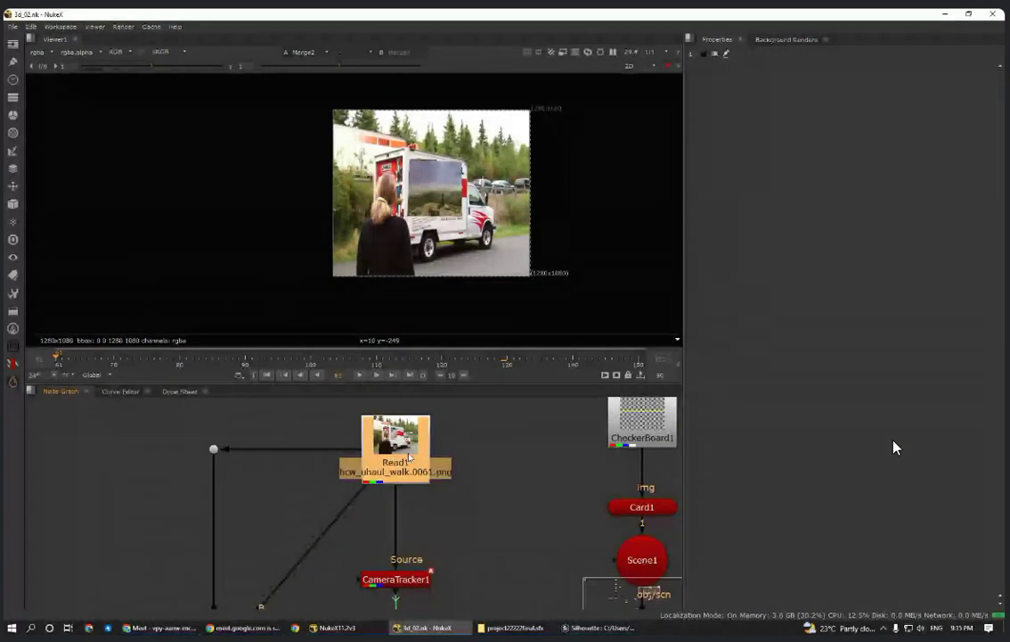
scroll(418, 493, down, 2)
scroll(402, 428, up, 4)
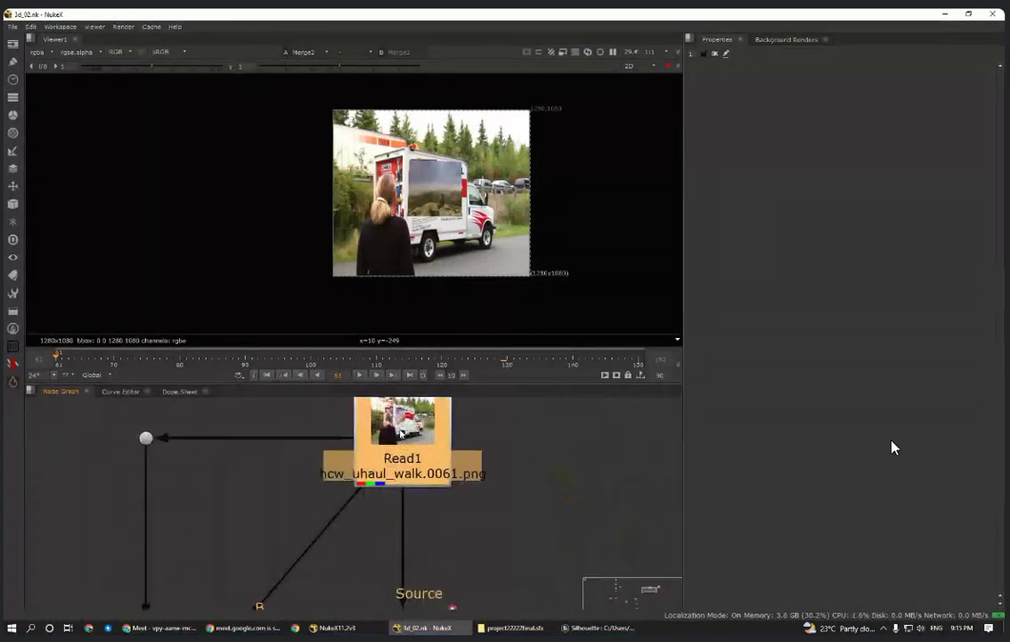
click(476, 550)
scroll(436, 517, down, 2)
scroll(435, 517, down, 1)
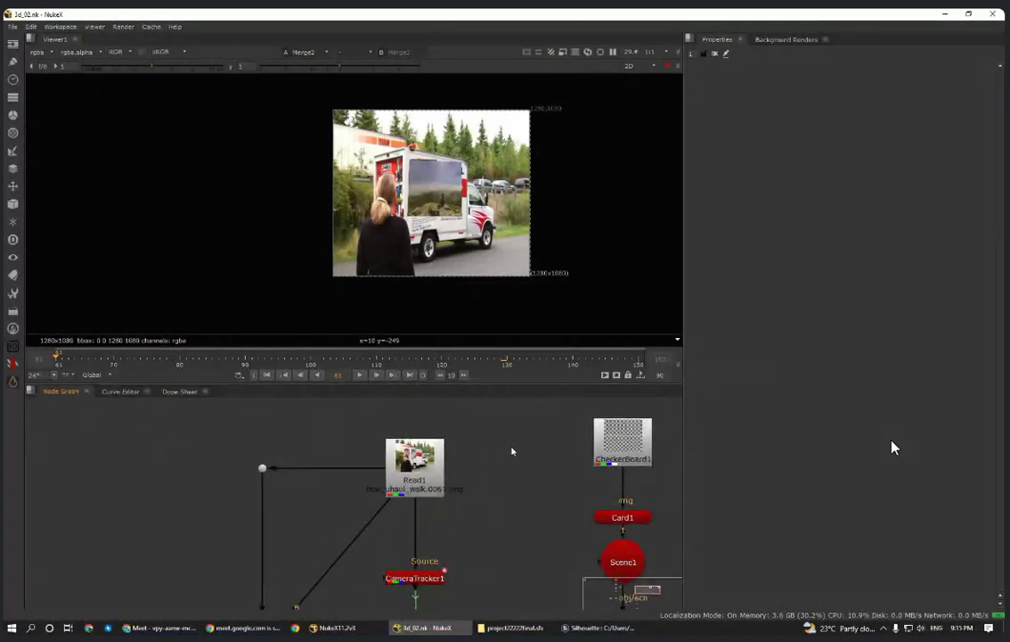
middle_drag(451, 565, 442, 529)
scroll(440, 492, up, 2)
scroll(407, 501, down, 2)
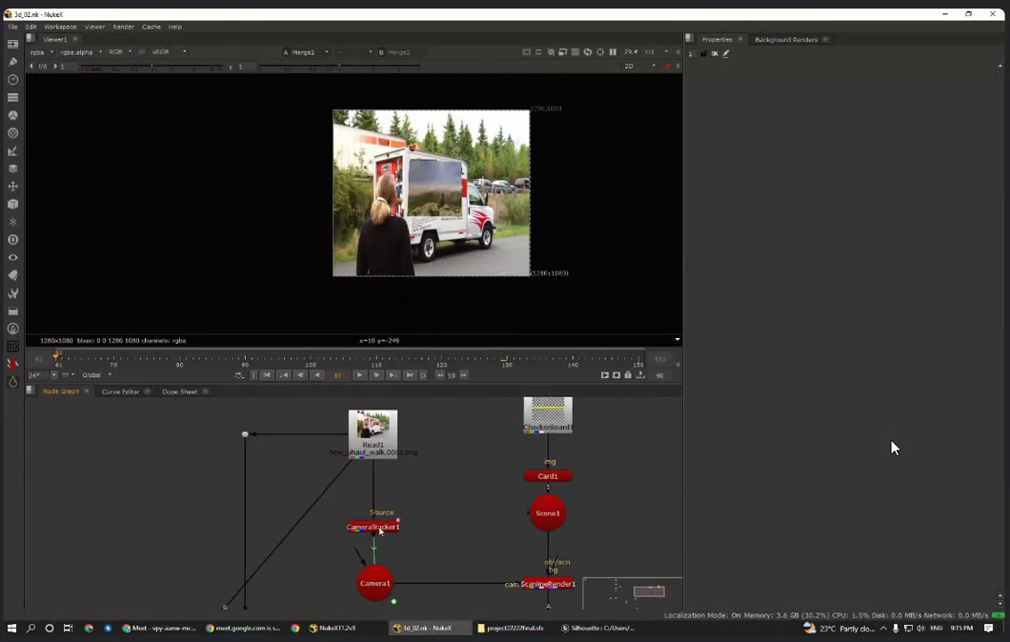
- Open CameraTracker1 and review its AutoTracks page and its track, solve and export settings
click(381, 528)
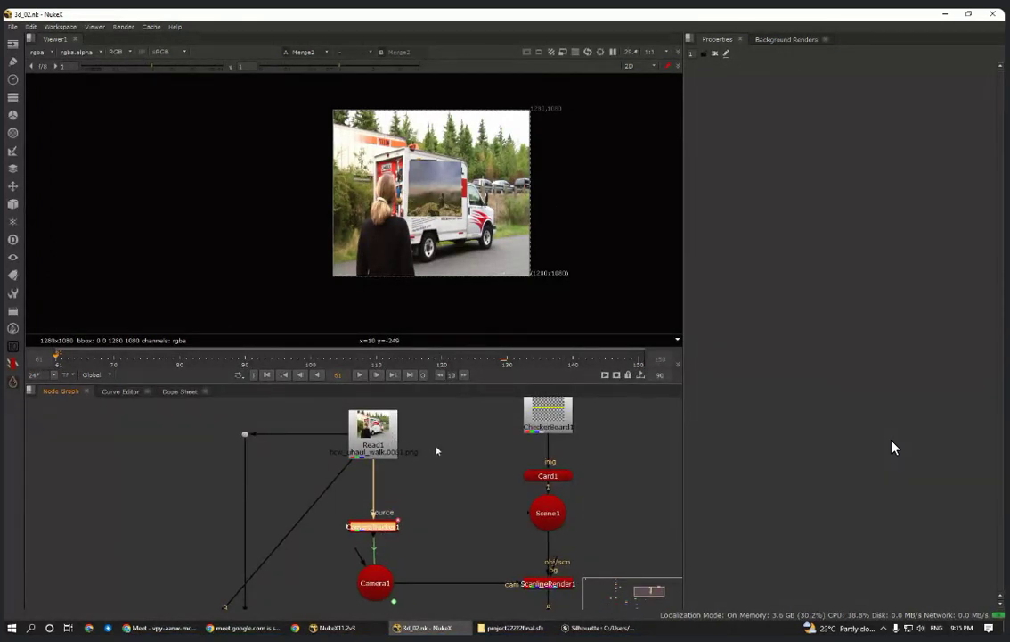
double_click(372, 526)
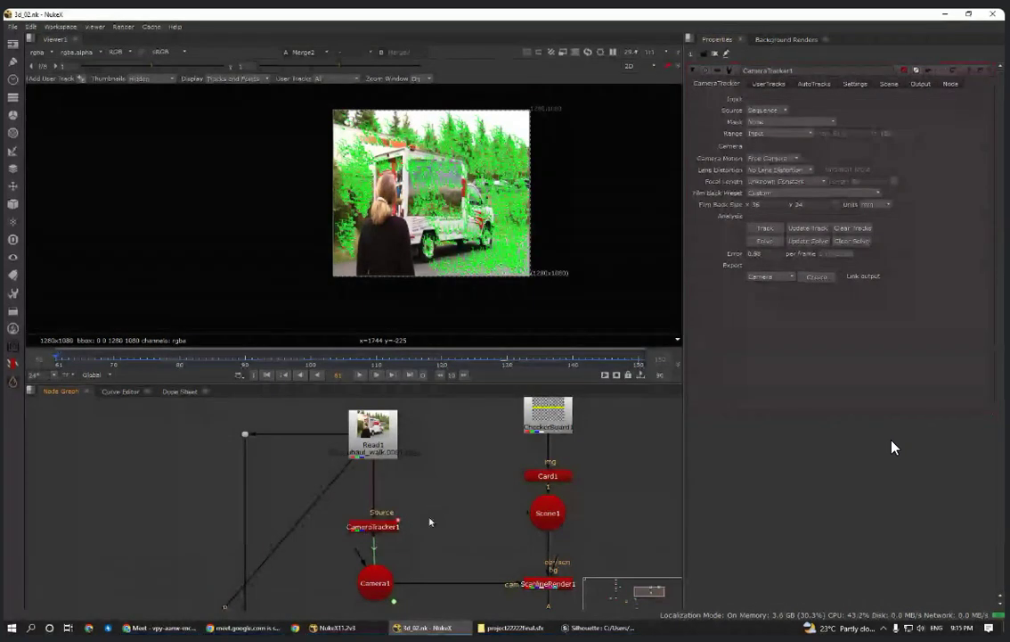
scroll(359, 504, up, 2)
click(359, 502)
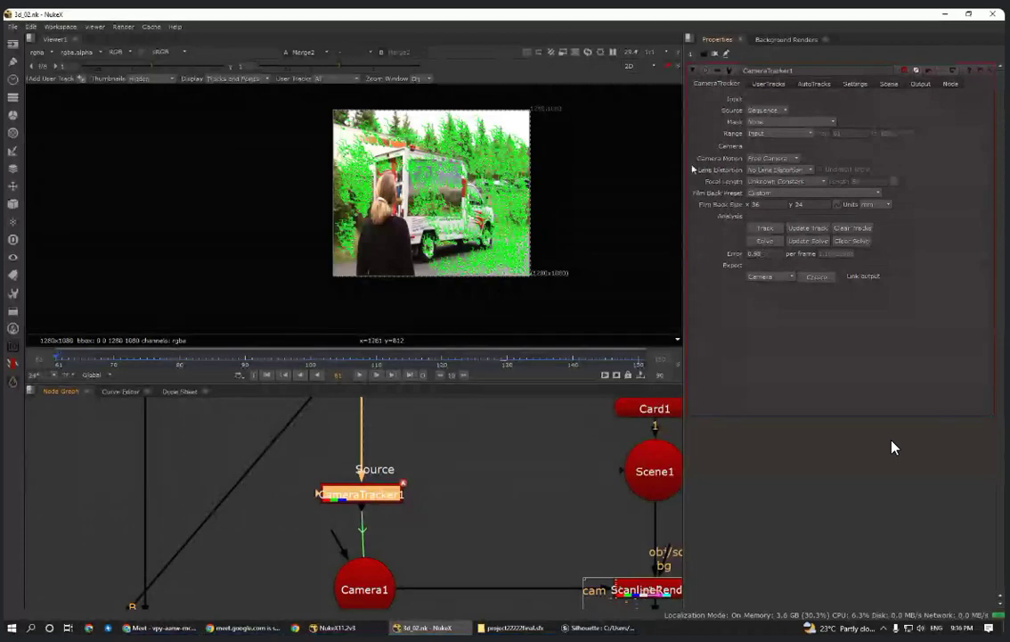
click(814, 83)
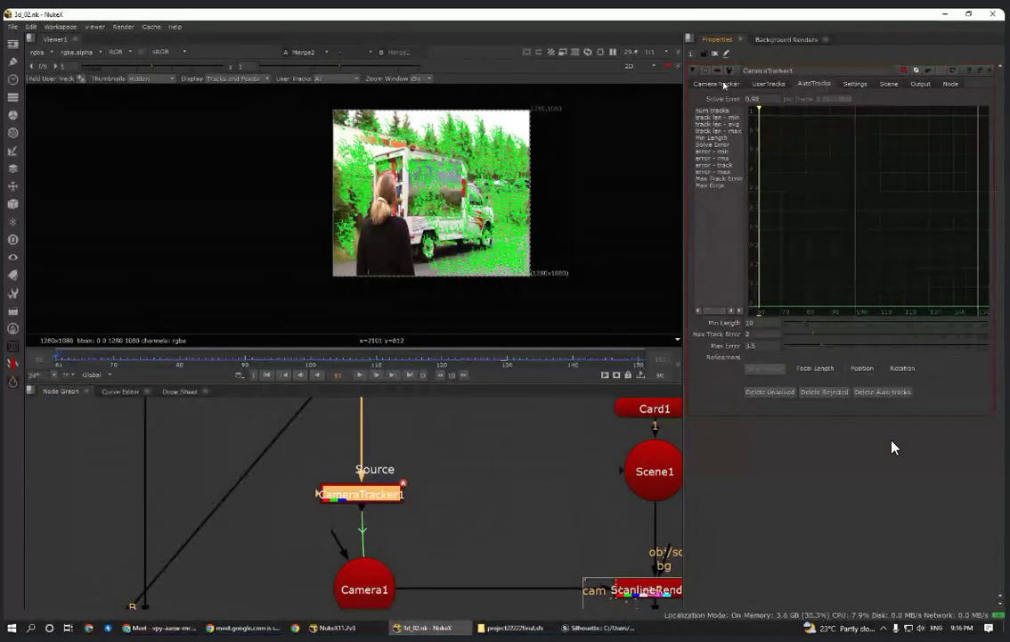
click(720, 86)
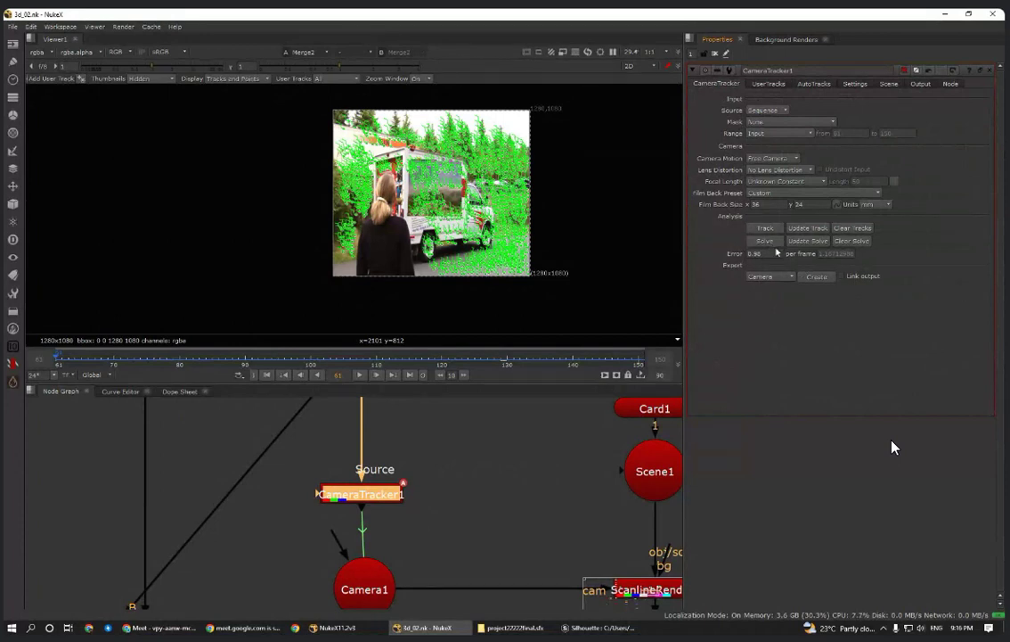
click(841, 276)
click(840, 277)
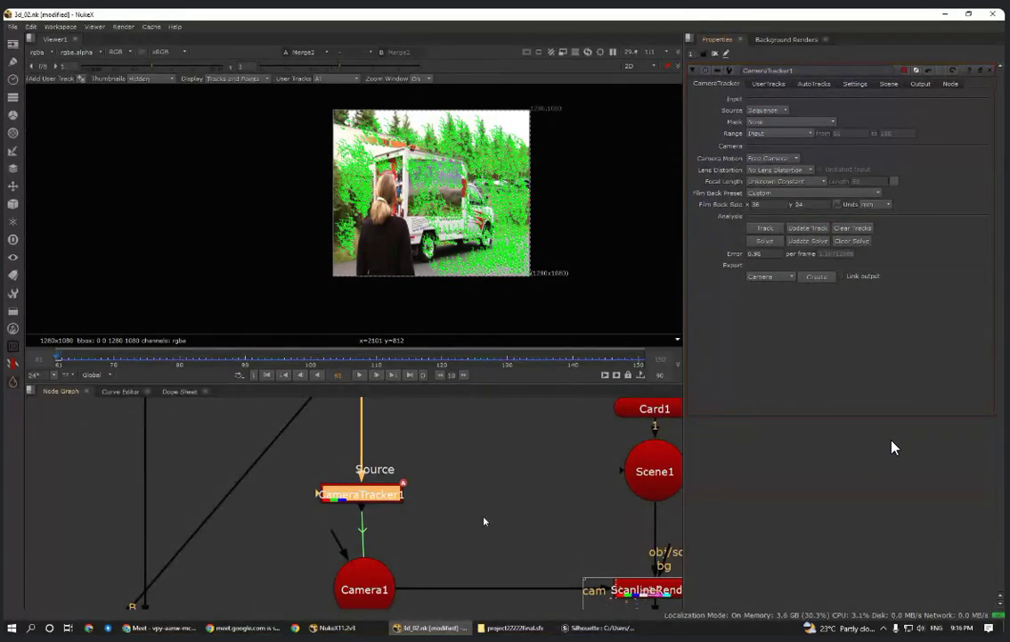
- Move the Scene1 and Card1 nodes slightly down in the branch beneath CheckerBoard1
scroll(460, 521, down, 4)
middle_drag(521, 522, 422, 515)
drag(539, 522, 379, 582)
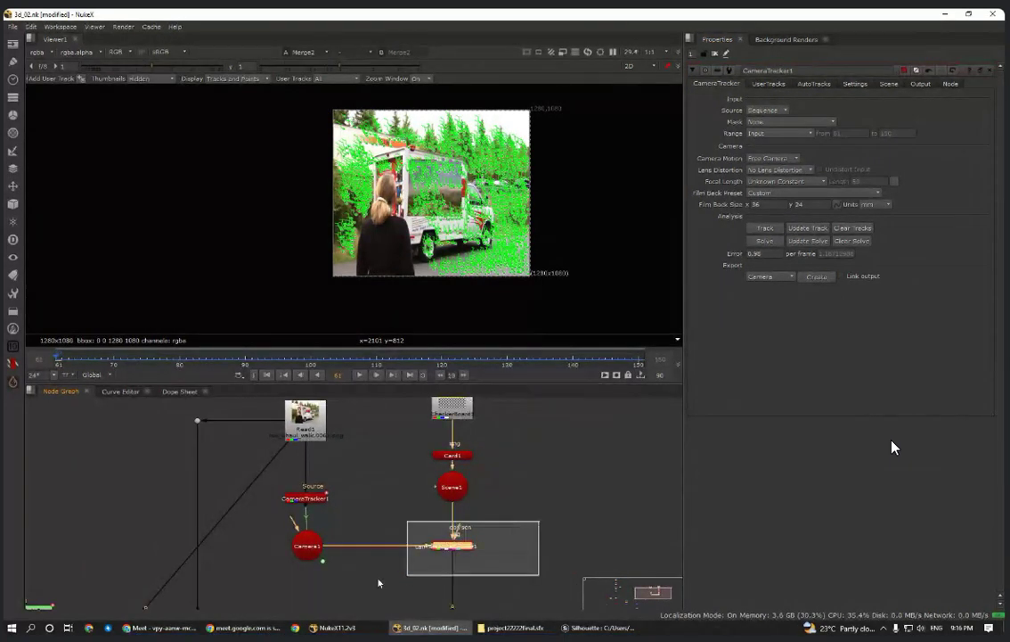
middle_drag(514, 477, 524, 518)
click(464, 525)
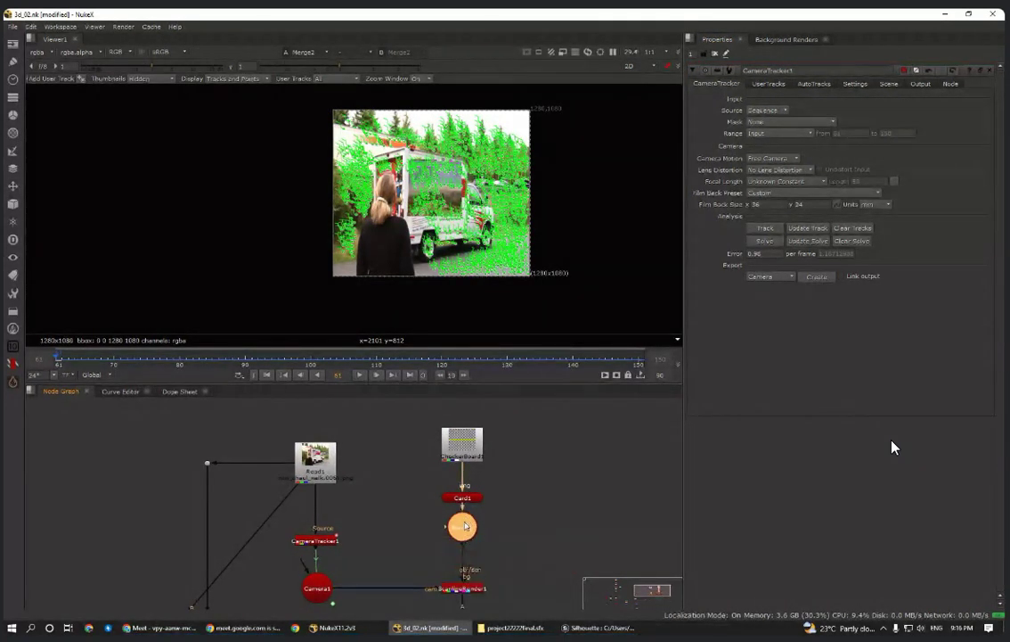
drag(464, 522, 464, 540)
drag(524, 472, 397, 535)
drag(464, 500, 464, 519)
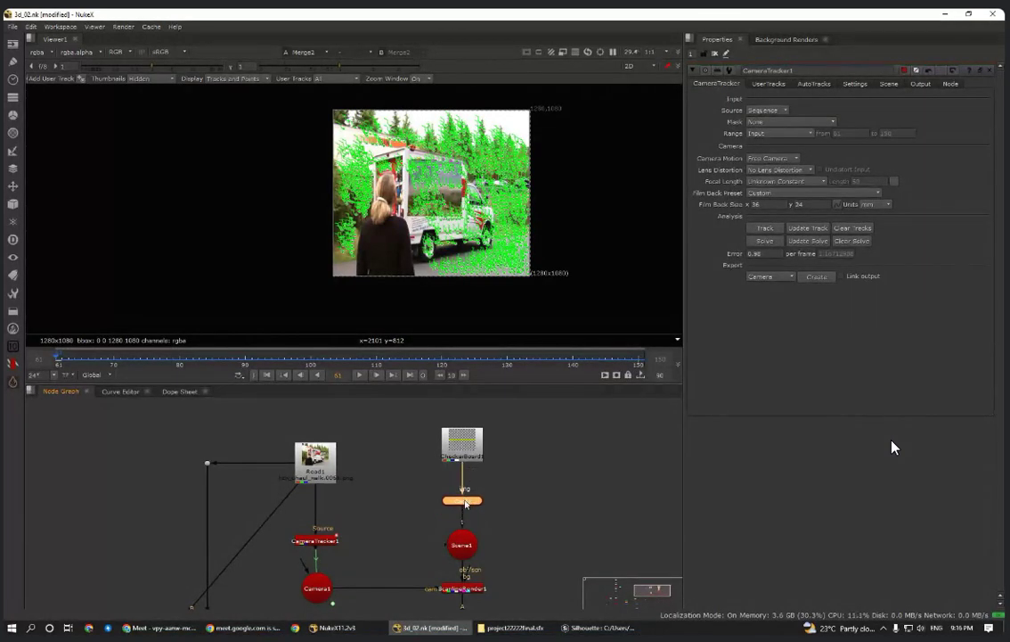
scroll(492, 467, down, 1)
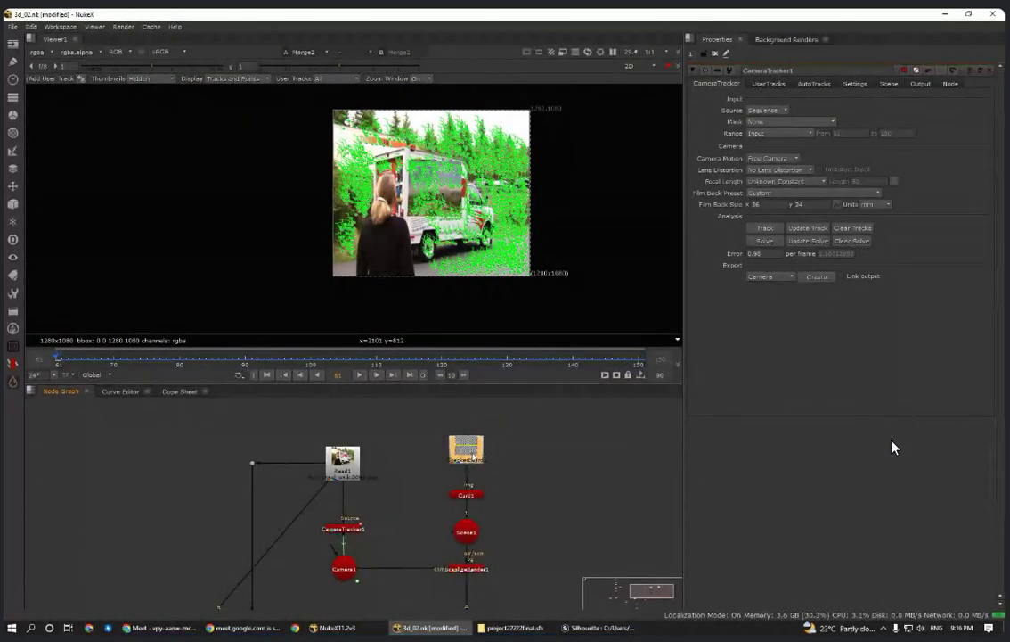
- Open Card1's properties and examine the CheckerBoard1 node feeding its image input
scroll(467, 496, up, 3)
double_click(467, 497)
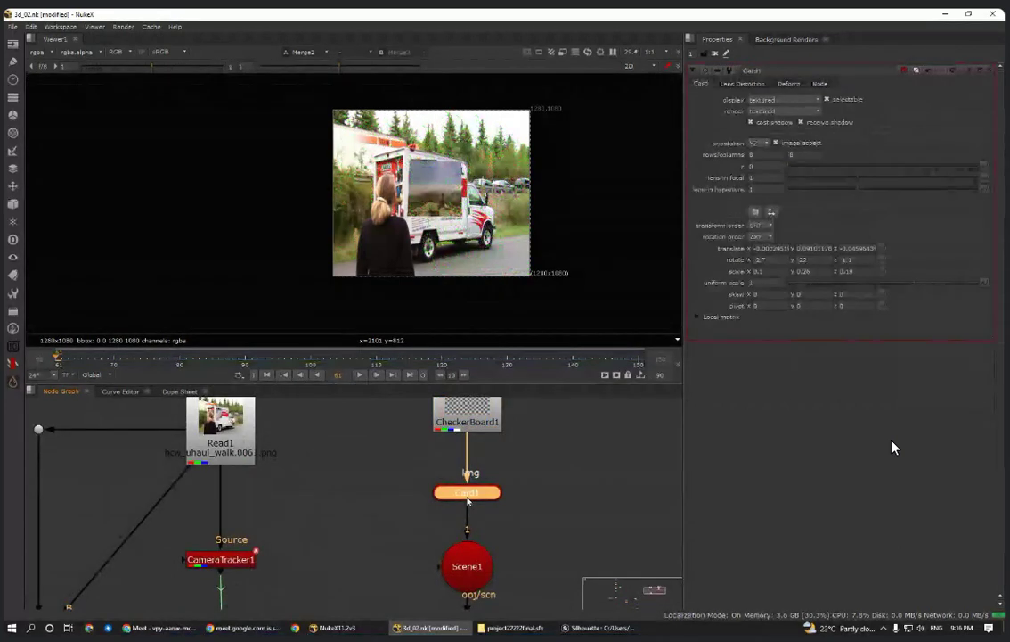
middle_drag(473, 467, 474, 513)
click(465, 450)
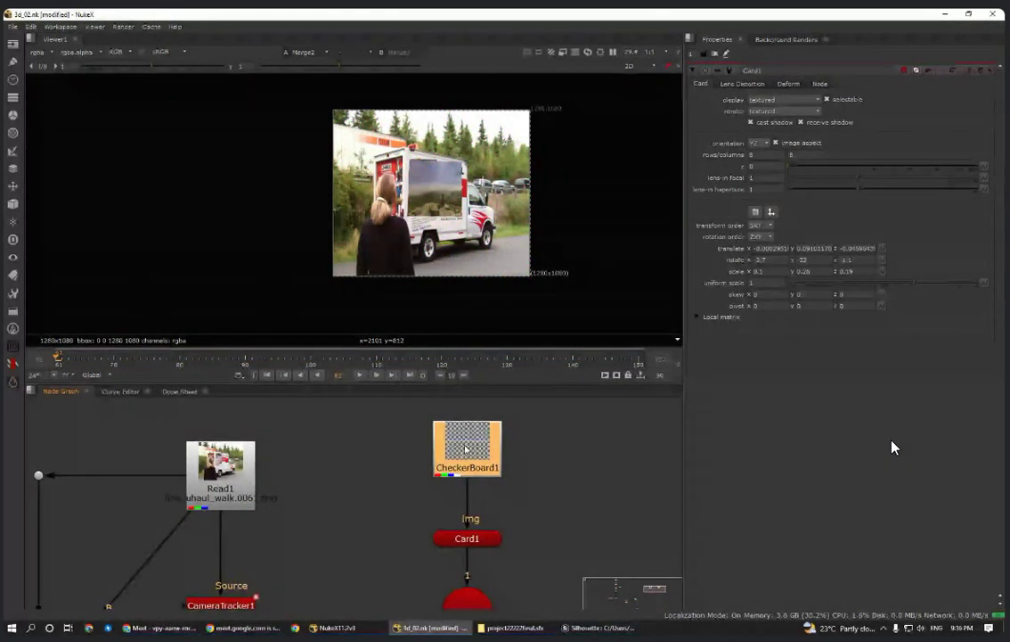
click(527, 515)
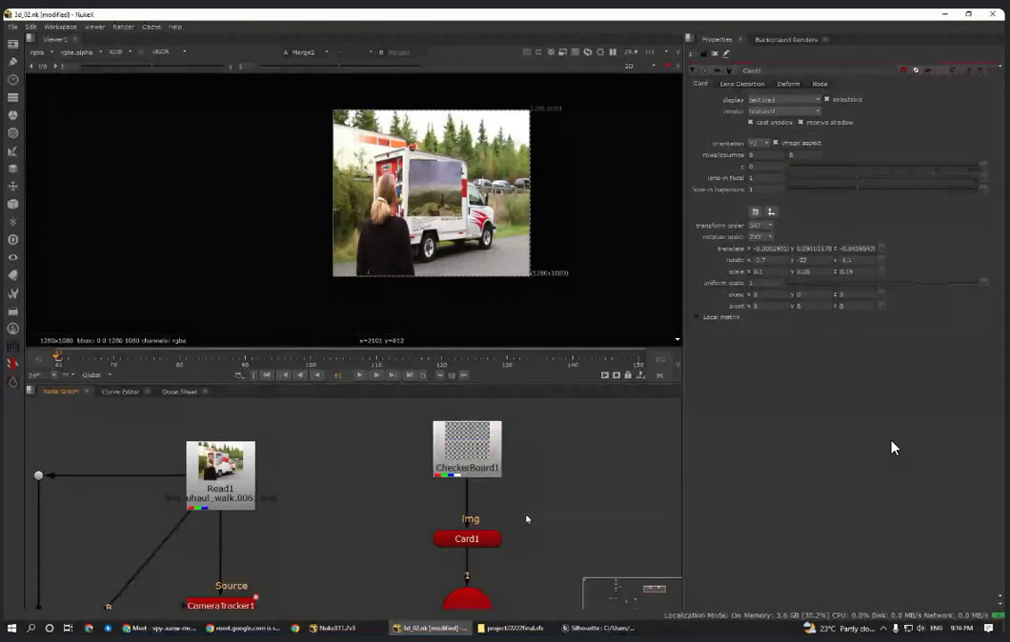
drag(570, 426, 392, 491)
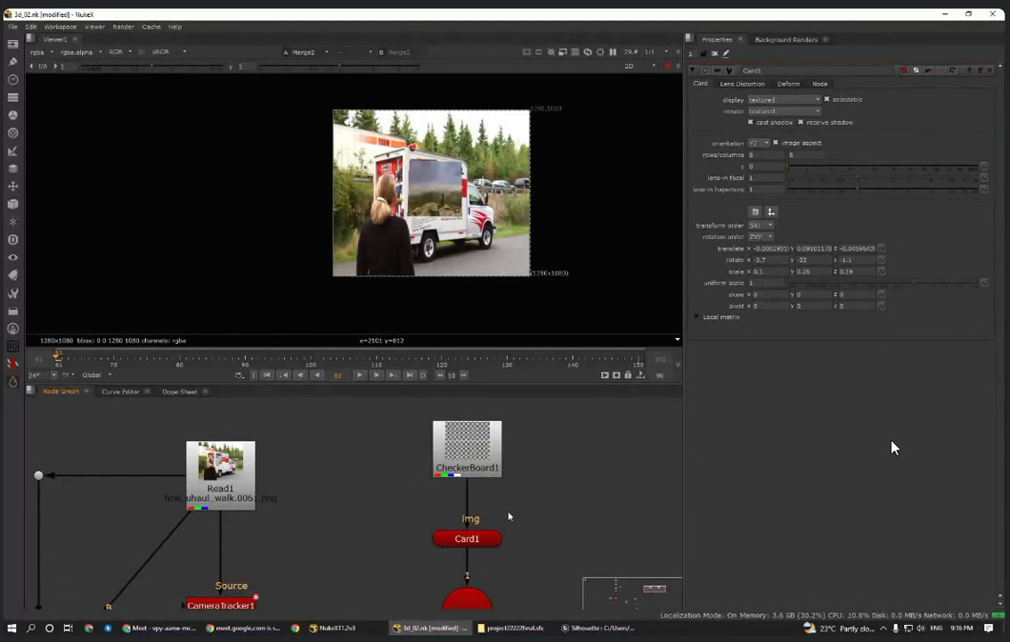
- Examine the ScanlineRender1 output and Merge1, which places the checkerboard render over the footage
scroll(508, 509, down, 6)
middle_drag(527, 542, 533, 467)
scroll(507, 523, up, 2)
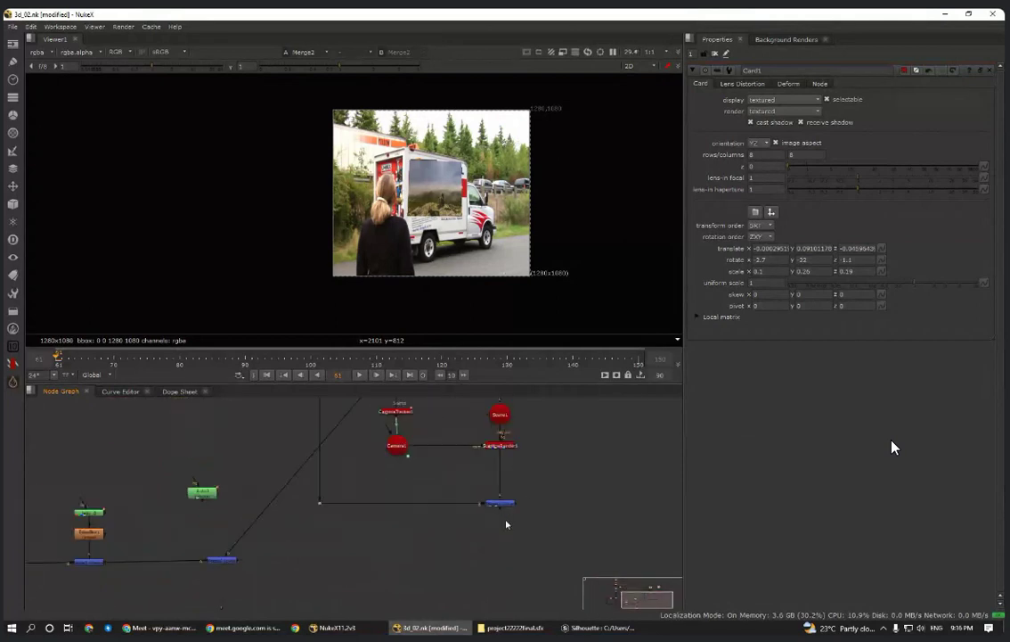
middle_drag(529, 417, 545, 434)
scroll(556, 524, up, 3)
drag(569, 473, 442, 561)
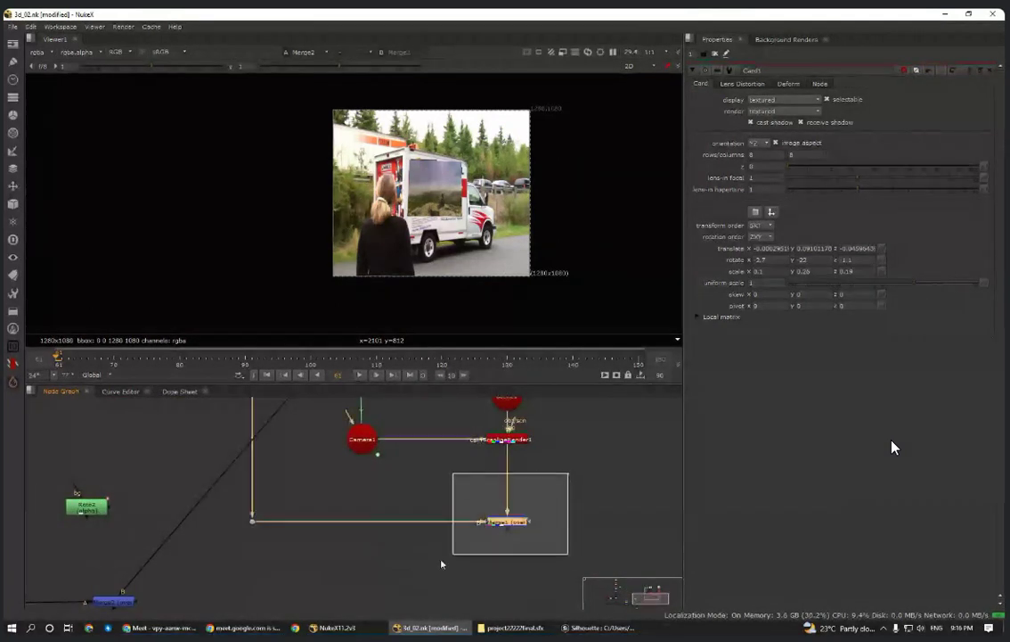
scroll(507, 525, down, 5)
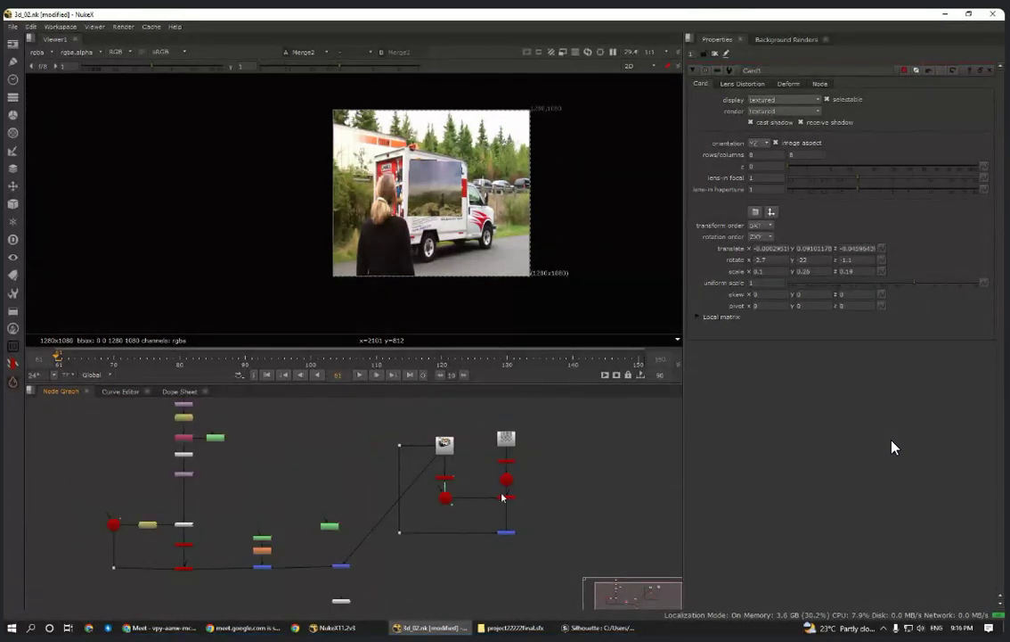
- Examine the Read2 mountain image and select Reformat1 at the head of the projection branch
middle_drag(433, 536, 637, 558)
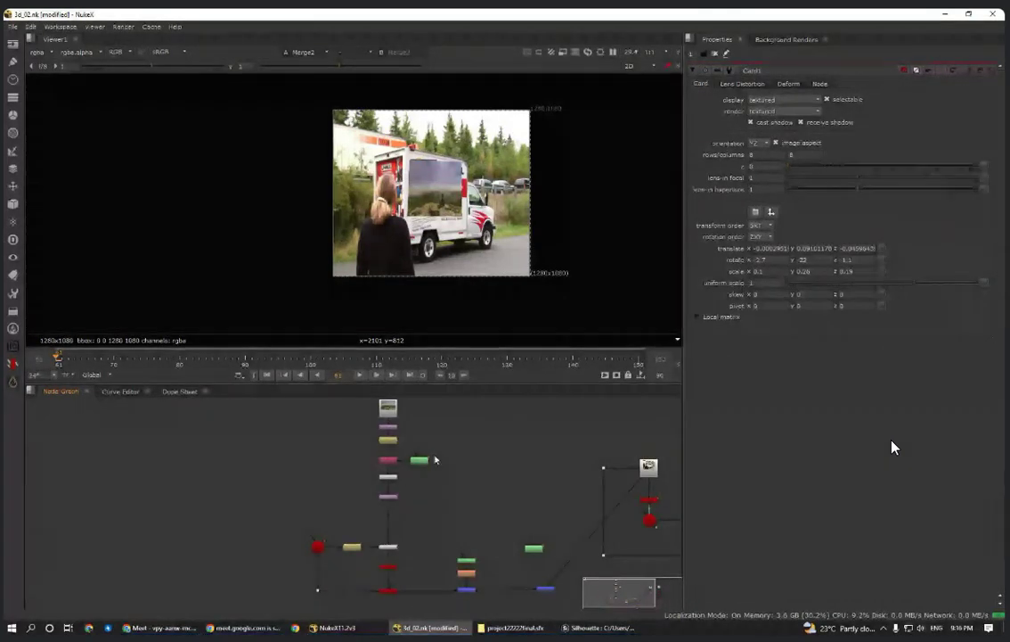
key(f)
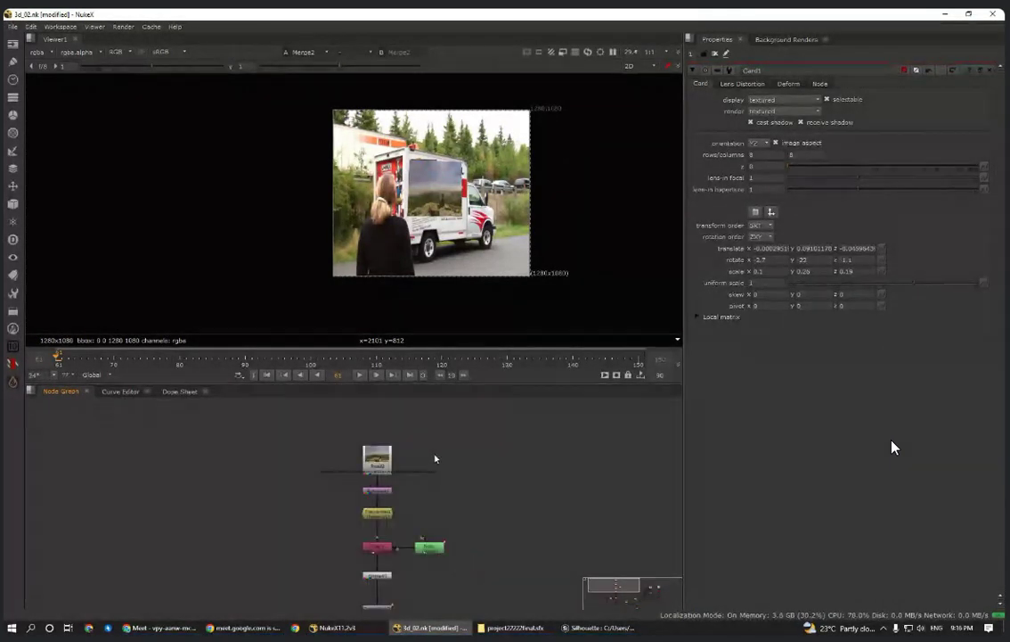
scroll(435, 458, up, 3)
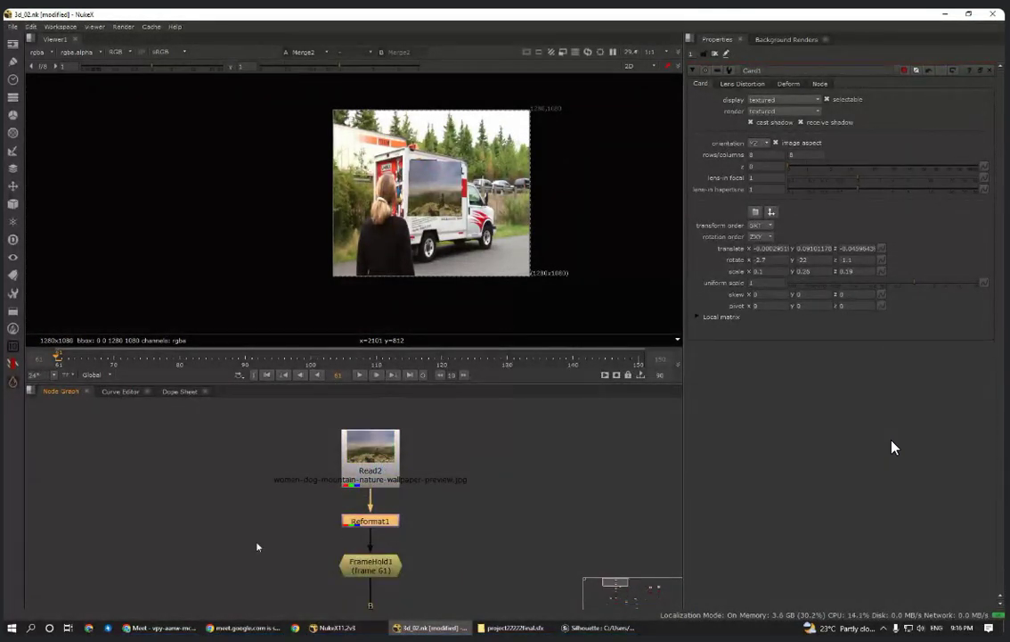
drag(436, 501, 259, 545)
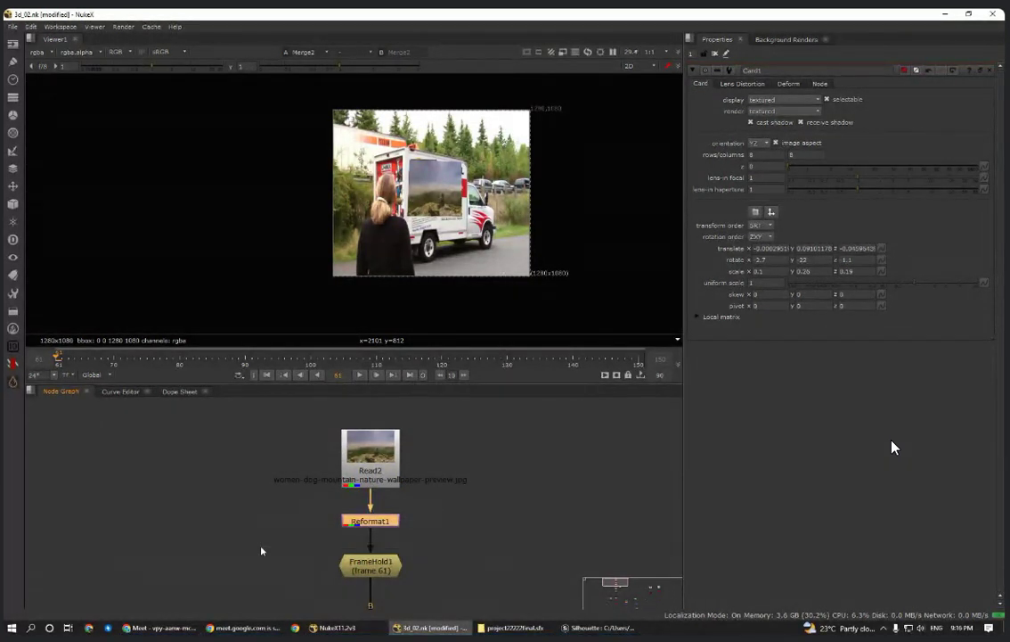
- Examine the chain from the Read2 mountain image through Reformat1 and FrameHold1 to Copy1
scroll(471, 474, down, 5)
scroll(490, 504, up, 5)
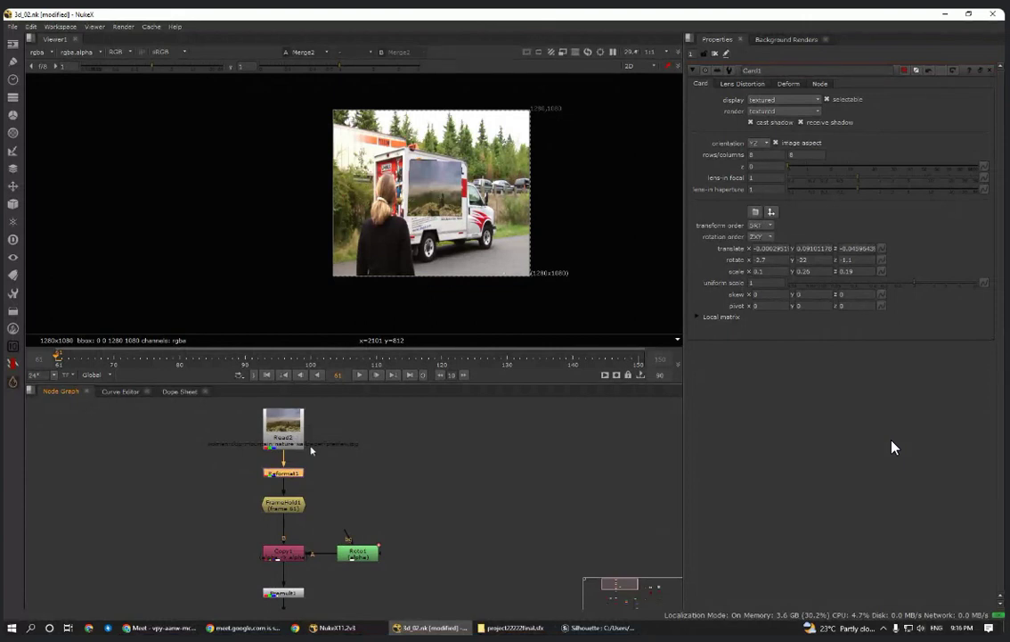
scroll(311, 450, up, 2)
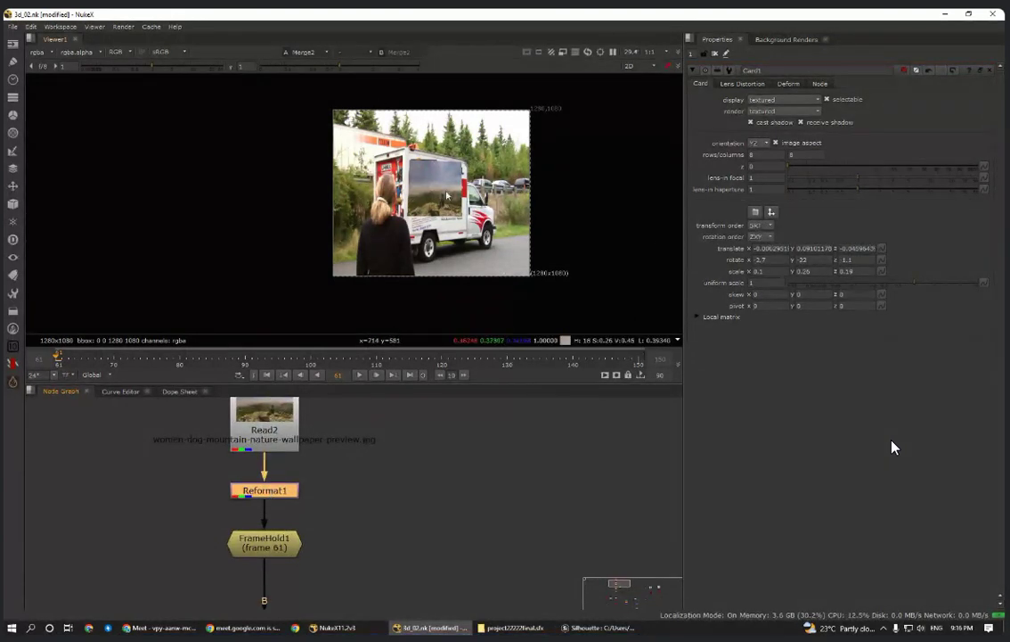
scroll(298, 542, down, 3)
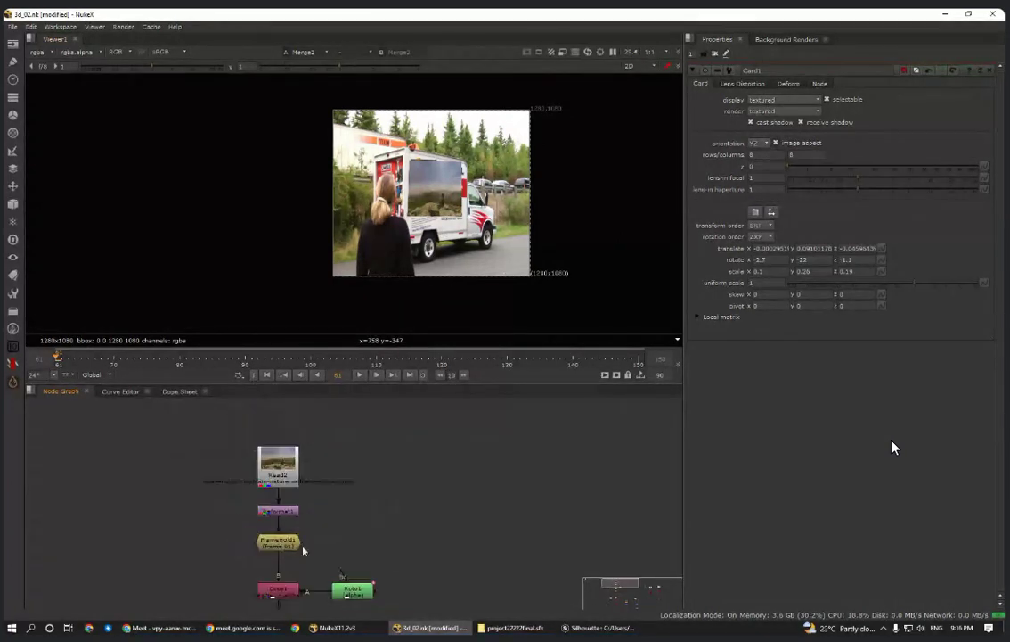
middle_drag(300, 547, 313, 447)
scroll(313, 446, up, 3)
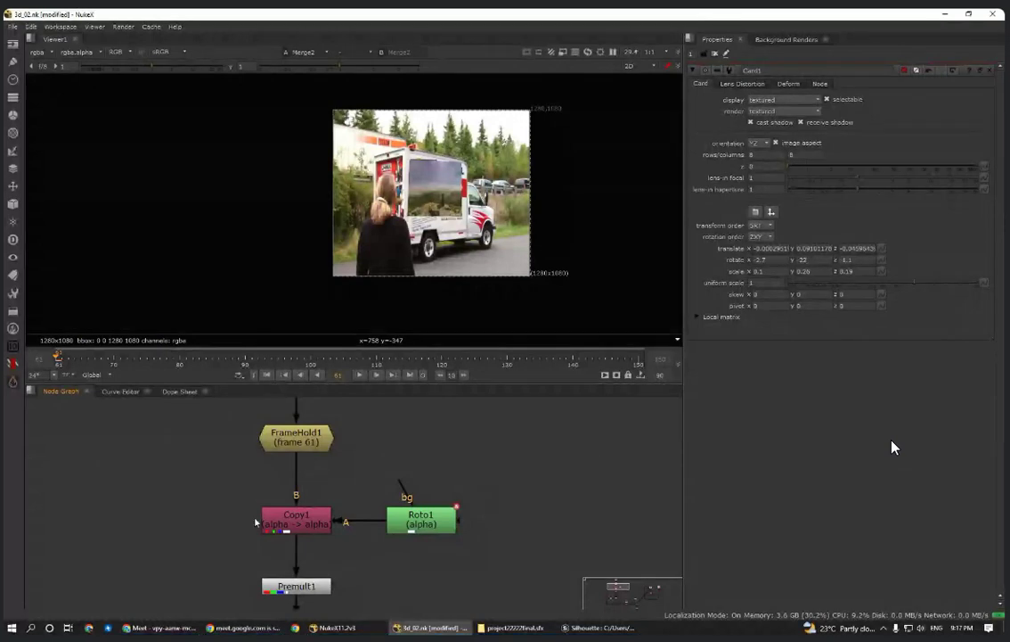
scroll(314, 493, up, 3)
middle_drag(325, 512, 336, 472)
scroll(336, 471, down, 3)
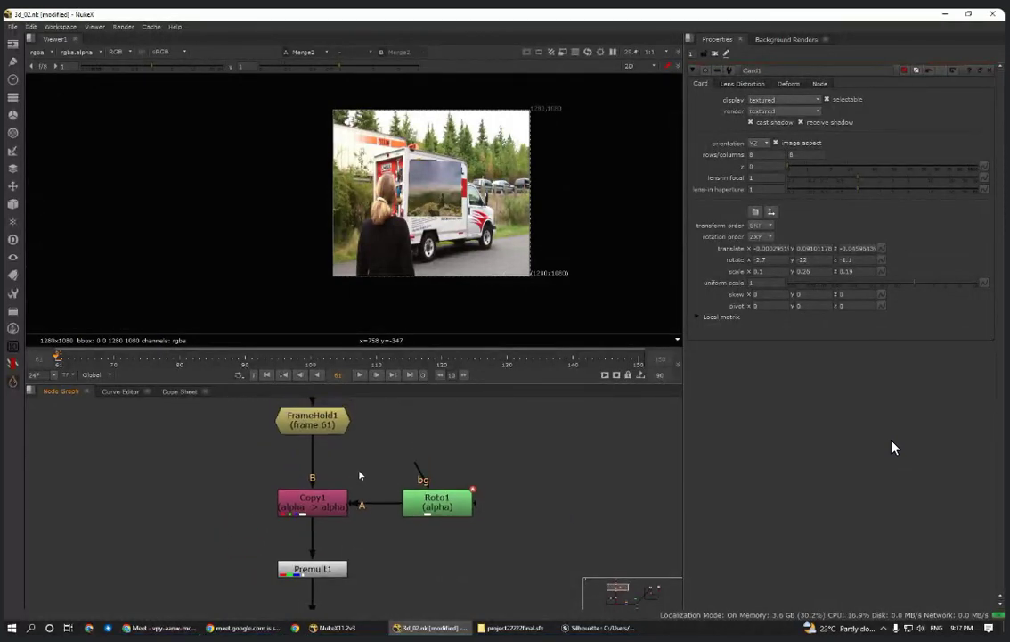
- Open the properties of Roto1 and Copy1 to examine the alpha copied onto the held mountain image
click(328, 424)
click(425, 499)
click(281, 503)
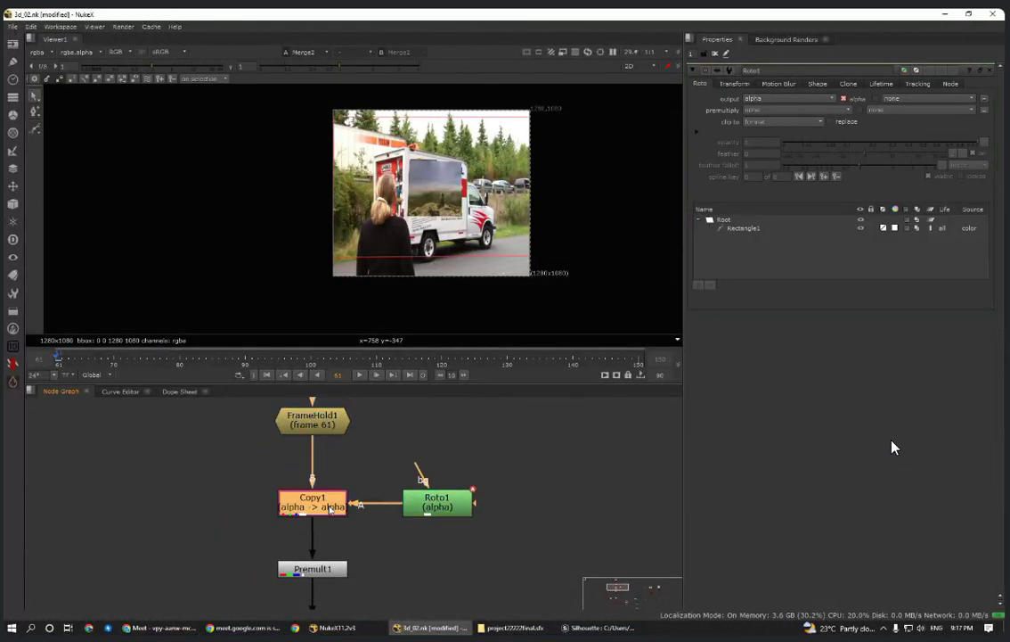
middle_drag(332, 548, 346, 498)
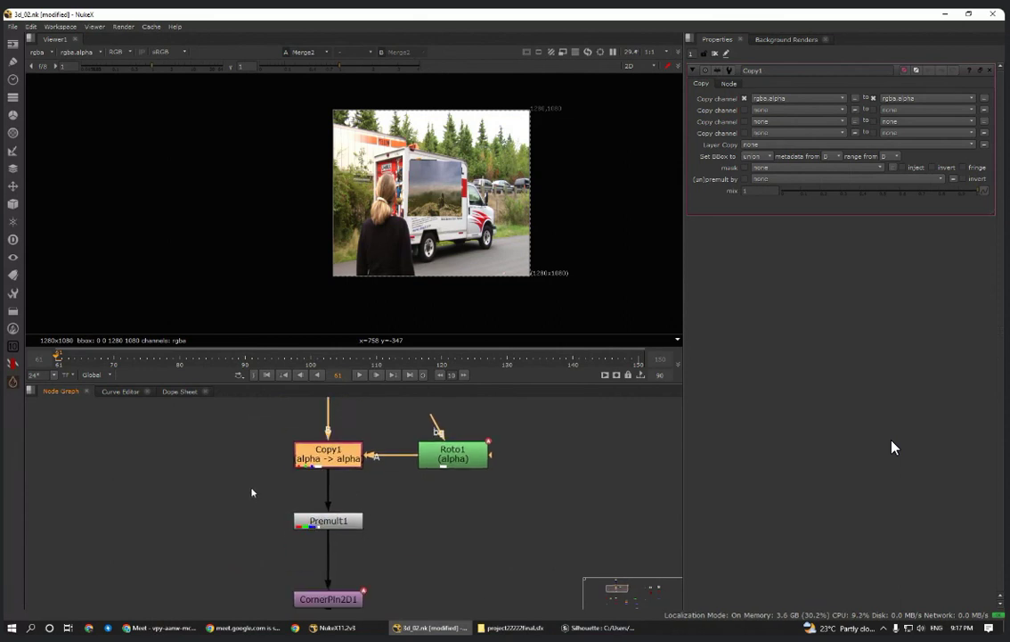
- Examine Premult1 beneath Copy1 and select CornerPin2D1 below it
click(250, 489)
scroll(414, 535, down, 3)
scroll(412, 553, up, 2)
drag(212, 458, 464, 541)
click(415, 474)
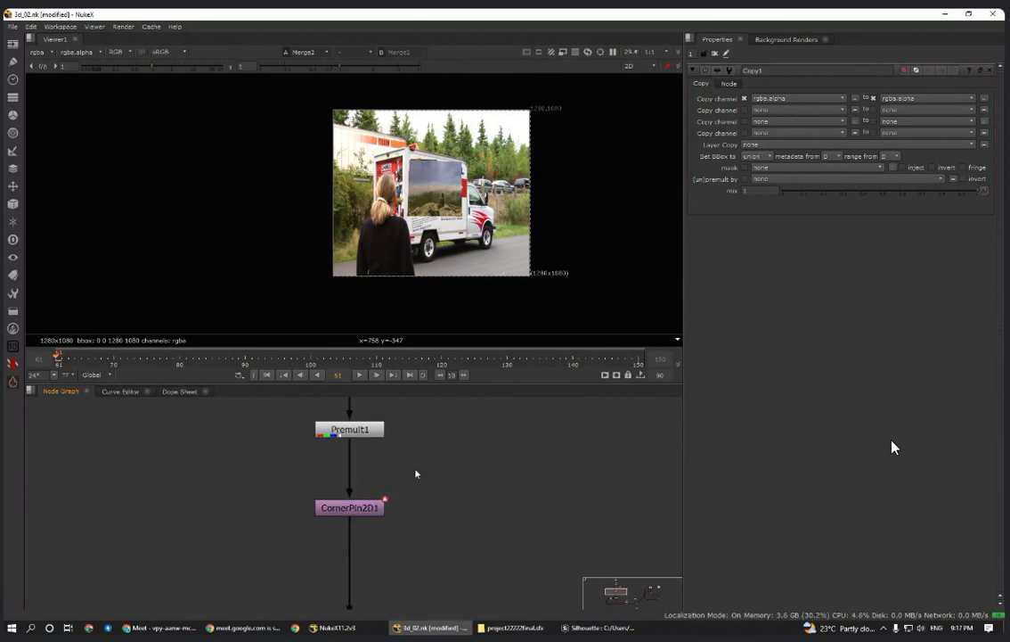
scroll(397, 483, down, 2)
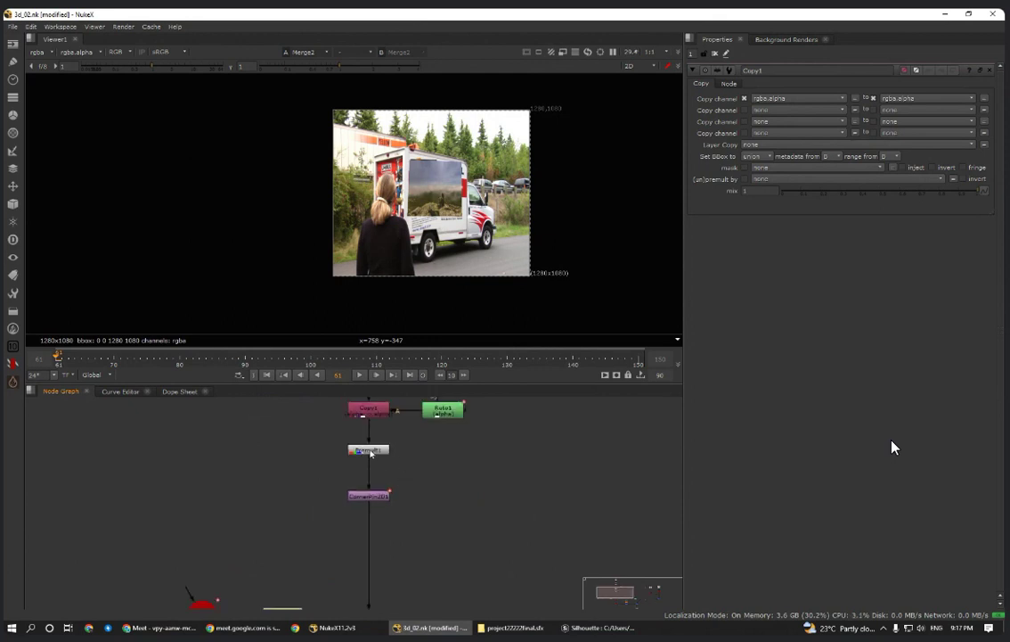
click(349, 496)
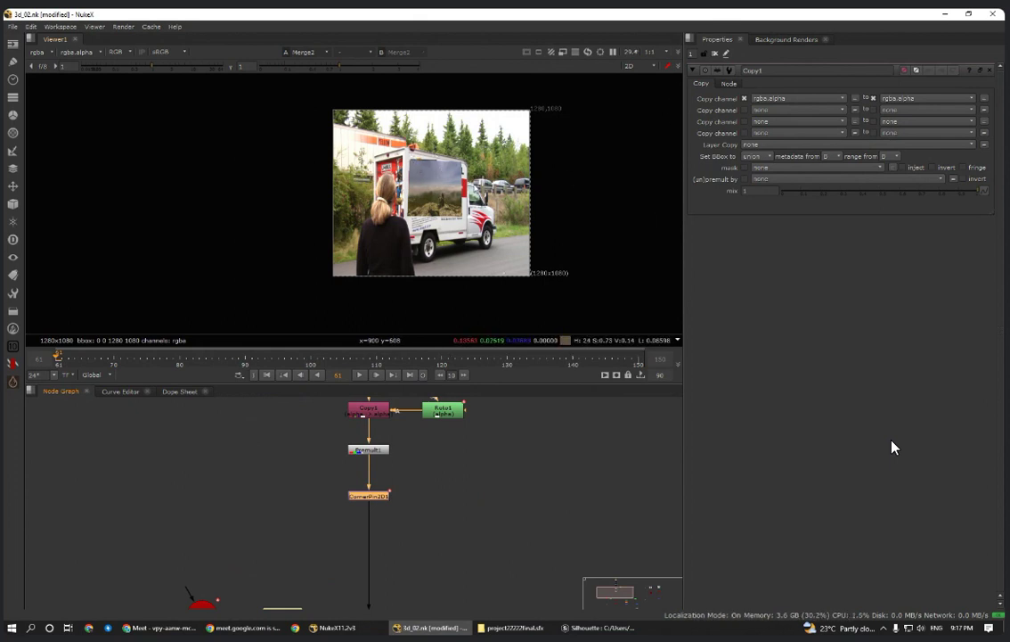
- Examine Project3D1 and its camera input, fed by Camera2 through FrameHold2
scroll(392, 510, down, 3)
middle_drag(392, 510, 384, 456)
scroll(389, 497, up, 3)
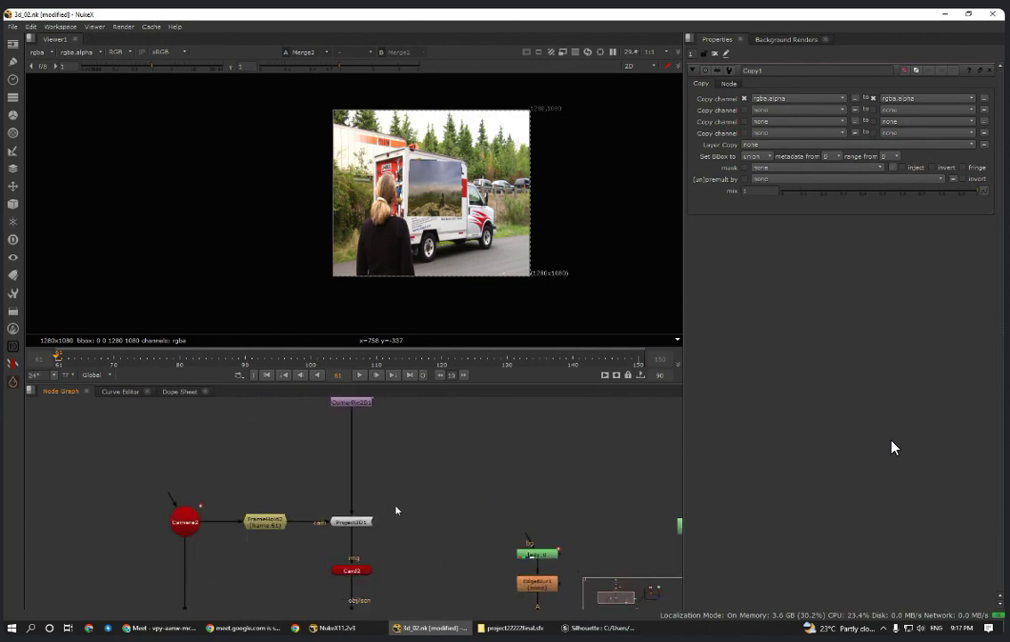
mouse_move(397, 508)
middle_down()
mouse_move(397, 451)
mouse_move(412, 506)
middle_up()
drag(446, 476, 314, 552)
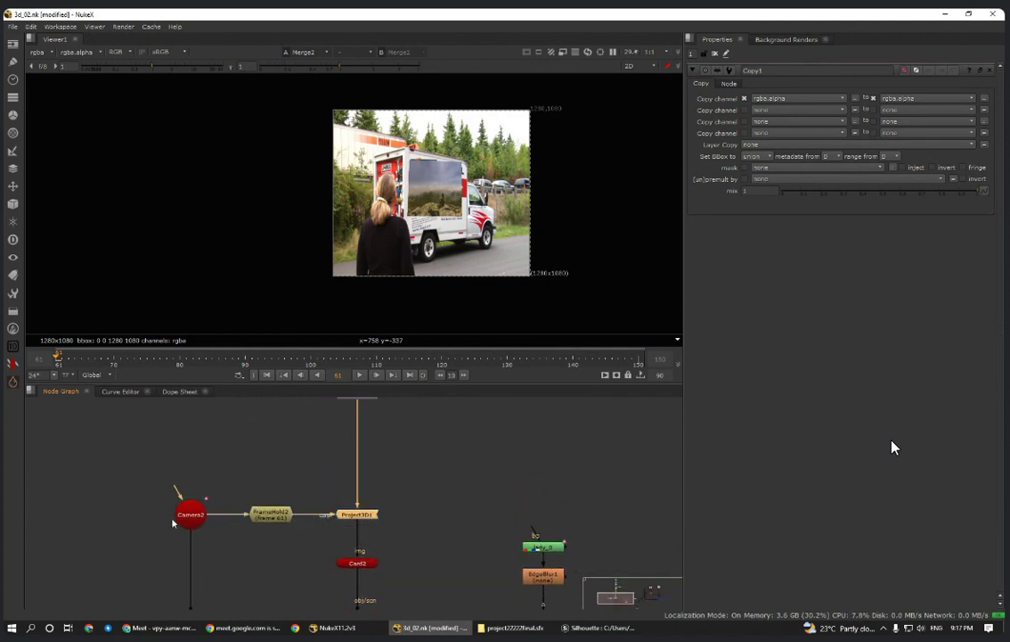
drag(317, 449, 238, 570)
scroll(333, 487, down, 2)
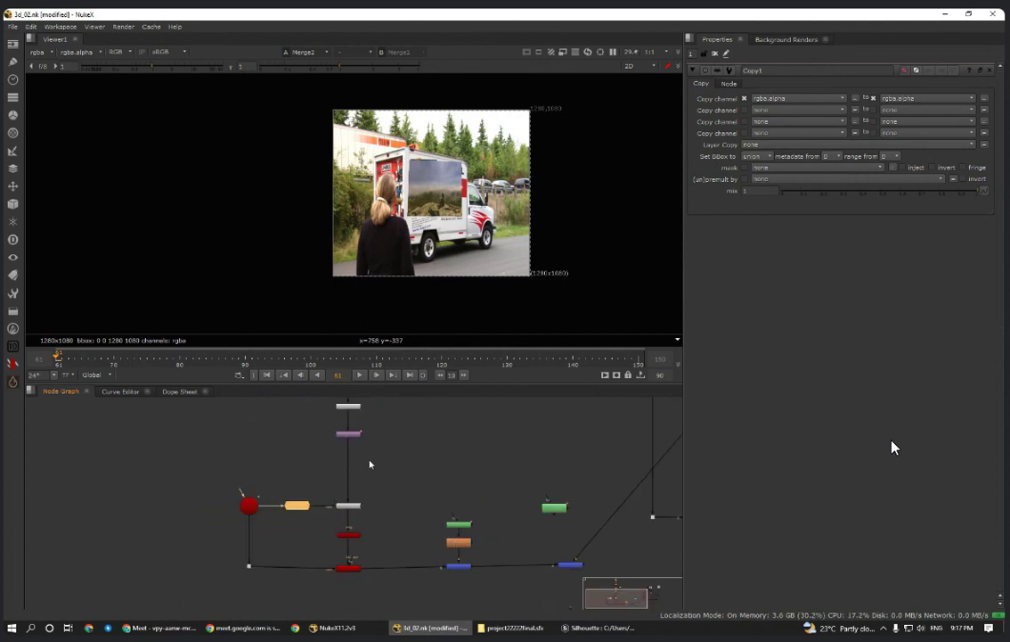
- Examine the projection camera nodes again and their place in the complete node tree
middle_drag(370, 411, 357, 528)
scroll(358, 504, up, 3)
scroll(359, 502, up, 1)
drag(374, 457, 127, 520)
scroll(134, 515, down, 5)
middle_drag(404, 548, 461, 450)
middle_drag(288, 571, 239, 526)
scroll(343, 491, up, 4)
scroll(239, 526, down, 8)
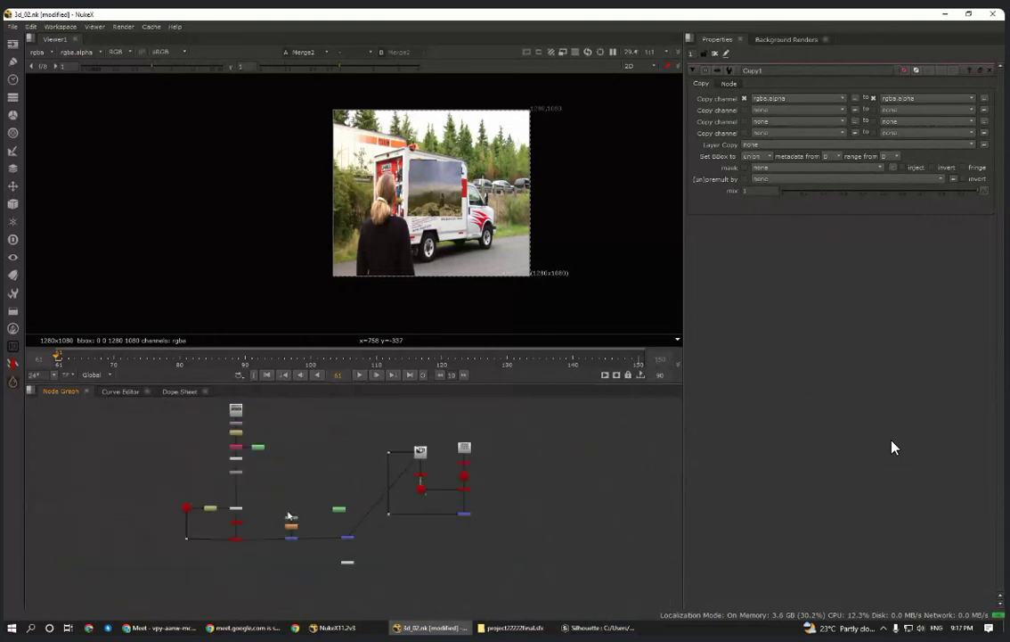
- Examine Card2 and ScanlineRender2 beneath Project3D1, including the render's camera connection from Camera2
scroll(480, 495, up, 5)
scroll(424, 459, up, 3)
scroll(470, 417, down, 5)
middle_drag(82, 511, 329, 478)
scroll(330, 476, up, 5)
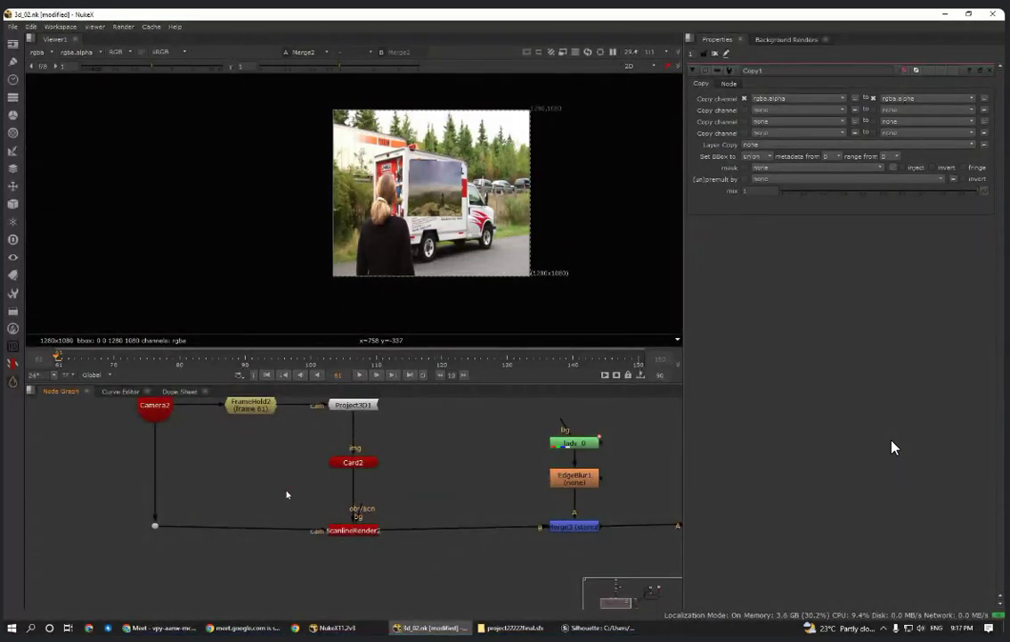
drag(287, 490, 394, 564)
drag(433, 415, 280, 565)
scroll(345, 515, down, 4)
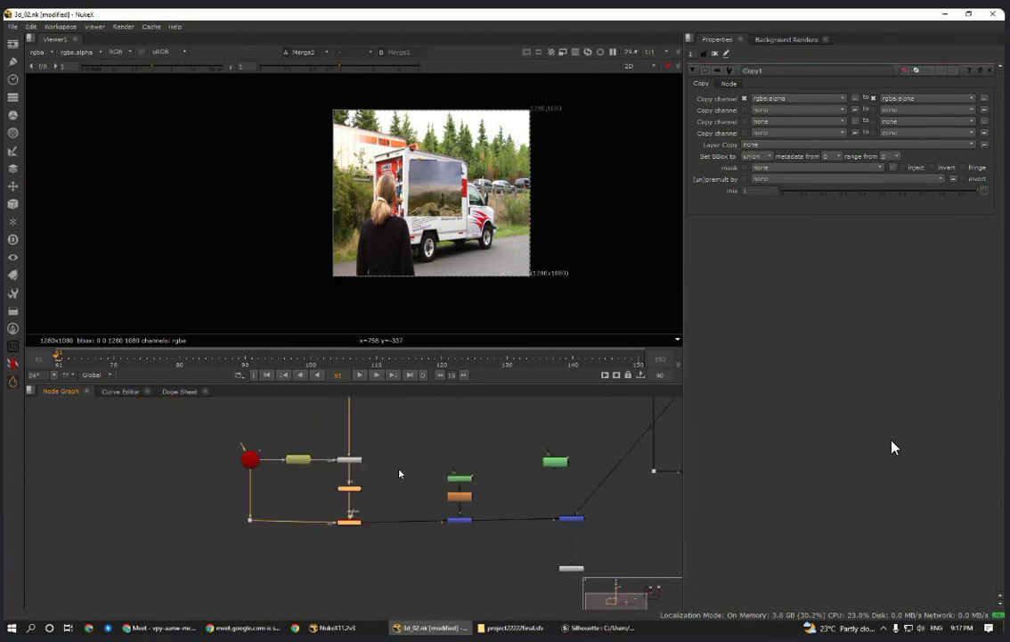
- Compare the projection branch with ScanlineRender1 and Merge1 in the checkerboard branch
middle_drag(664, 480, 496, 511)
scroll(445, 495, up, 3)
drag(452, 479, 322, 609)
scroll(336, 573, down, 4)
middle_drag(224, 585, 489, 569)
scroll(365, 531, up, 4)
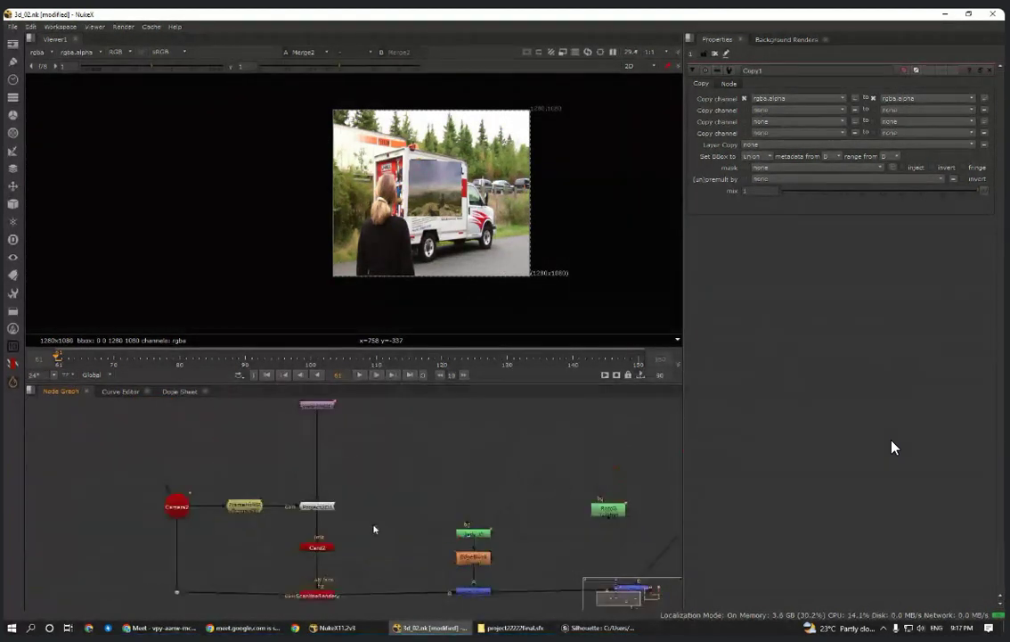
middle_drag(663, 533, 307, 526)
scroll(366, 526, down, 4)
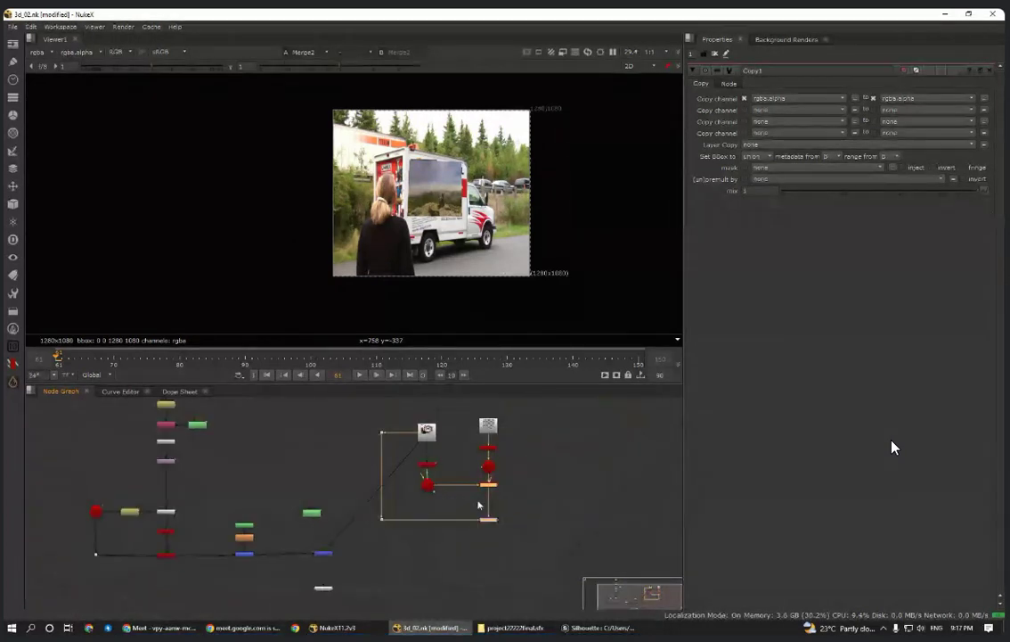
scroll(477, 505, up, 3)
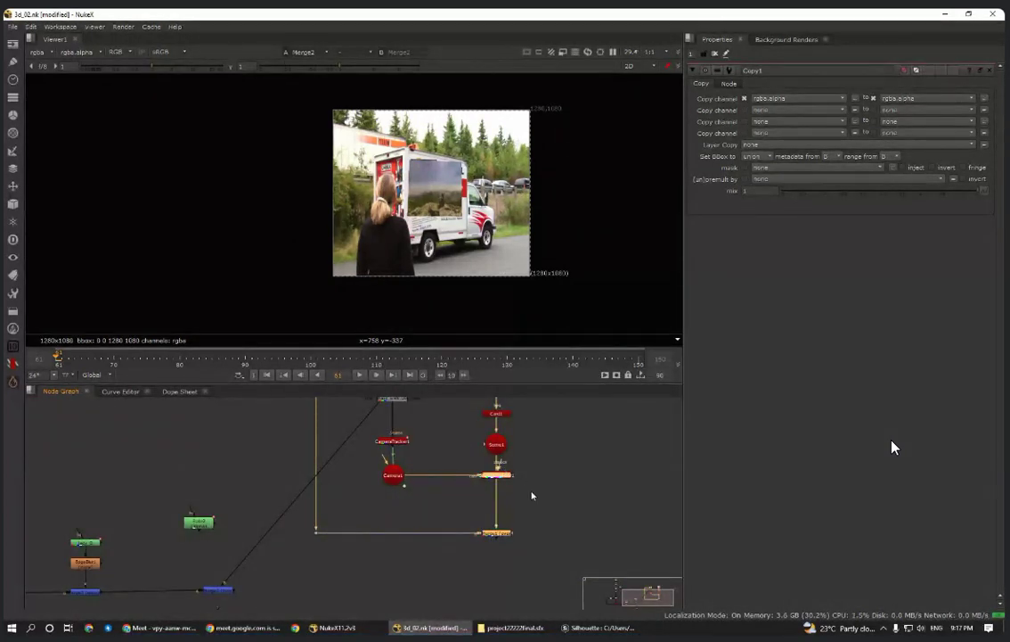
scroll(624, 499, down, 2)
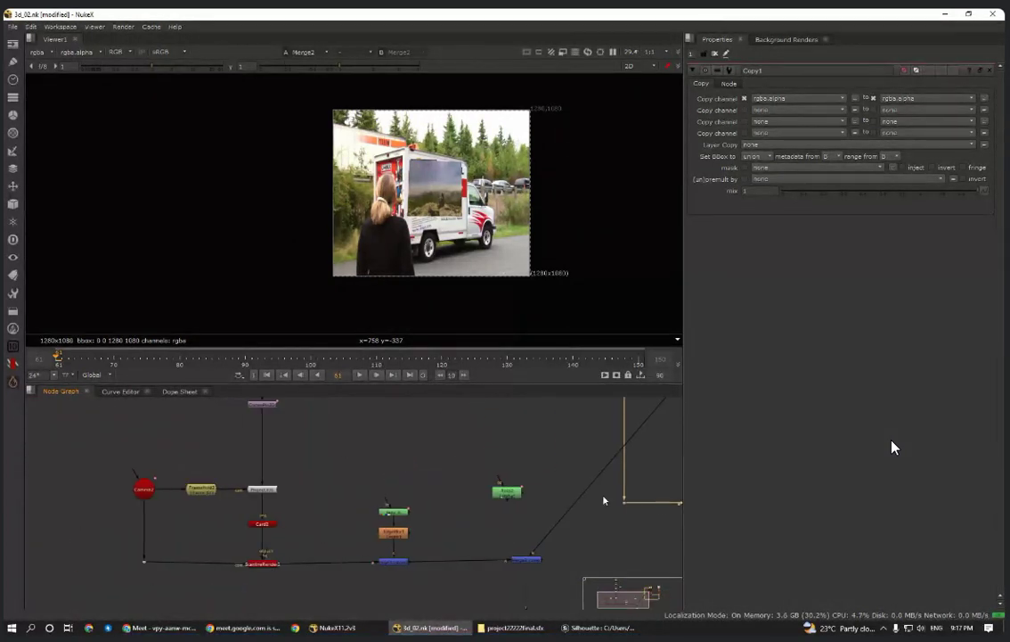
- Select Merge2 and examine how it combines the projection branch with the Read1 footage
scroll(410, 559, down, 2)
scroll(427, 558, up, 3)
click(433, 560)
scroll(519, 541, down, 4)
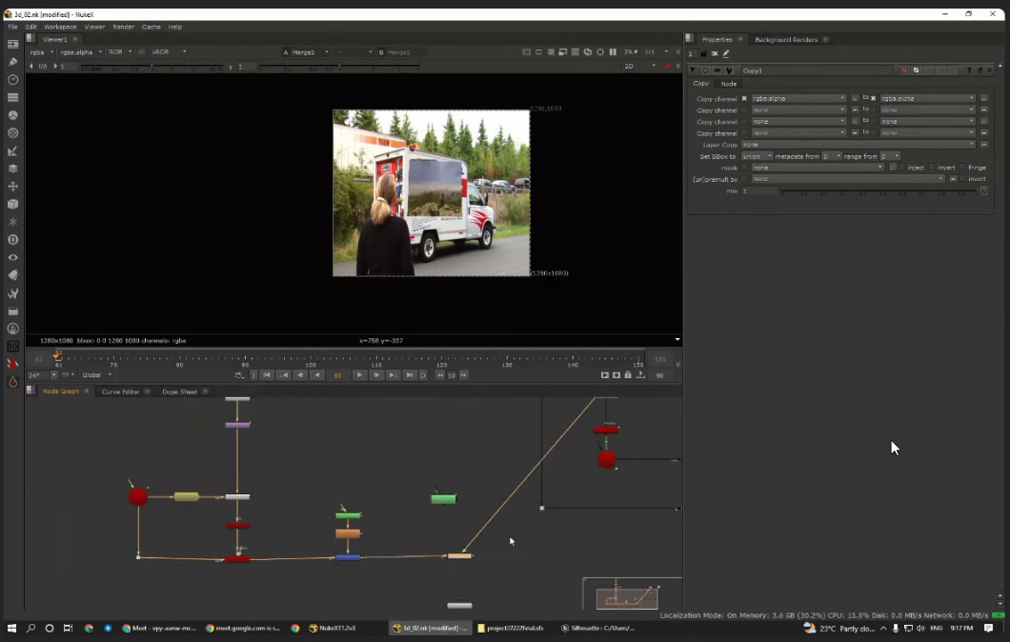
middle_drag(567, 462, 476, 507)
scroll(476, 506, up, 2)
scroll(419, 499, down, 3)
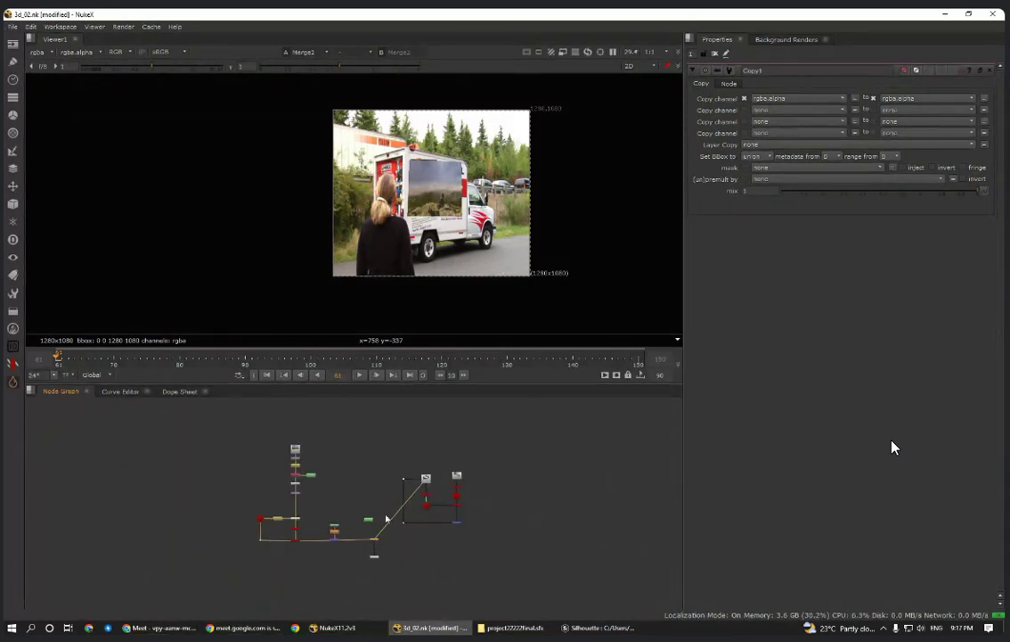
scroll(440, 539, up, 2)
scroll(440, 539, up, 5)
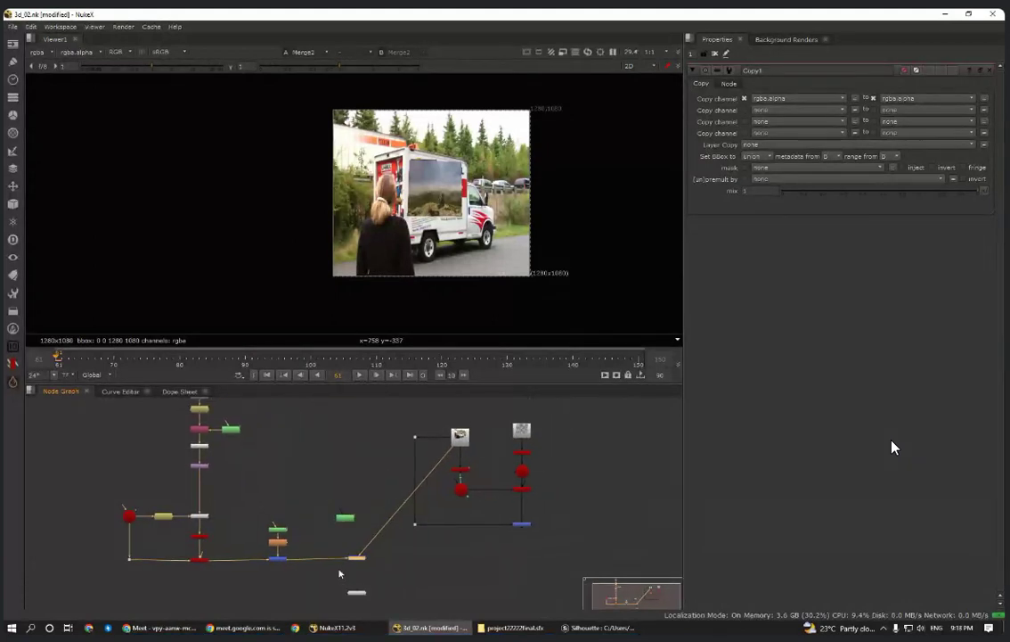
- Open the properties of Merge3 beneath lady_0 and EdgeBlur1, and keep its operation on stencil
drag(334, 452, 219, 595)
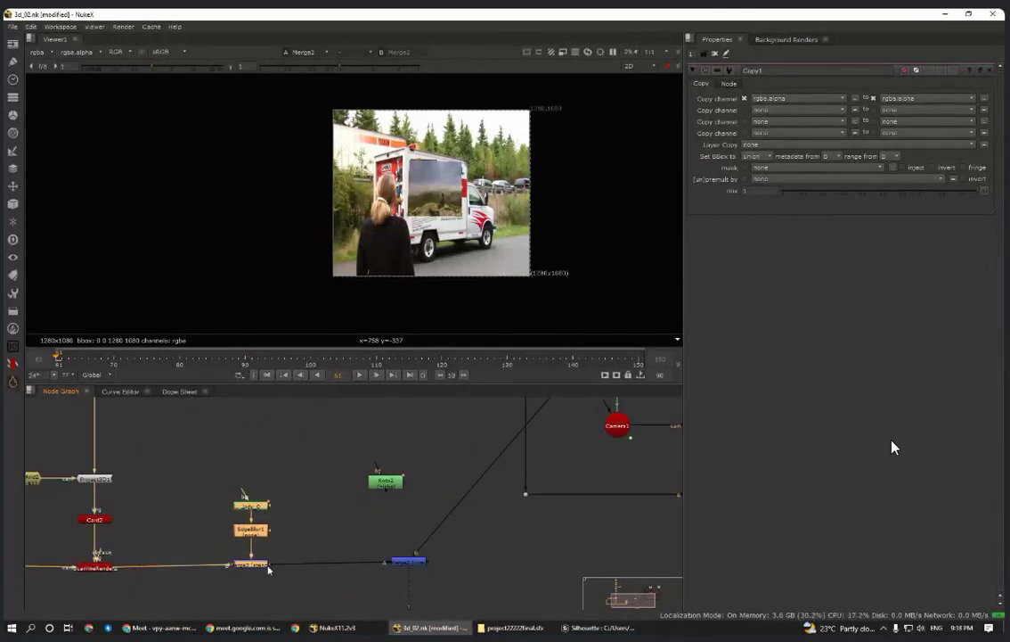
scroll(268, 568, up, 6)
double_click(258, 573)
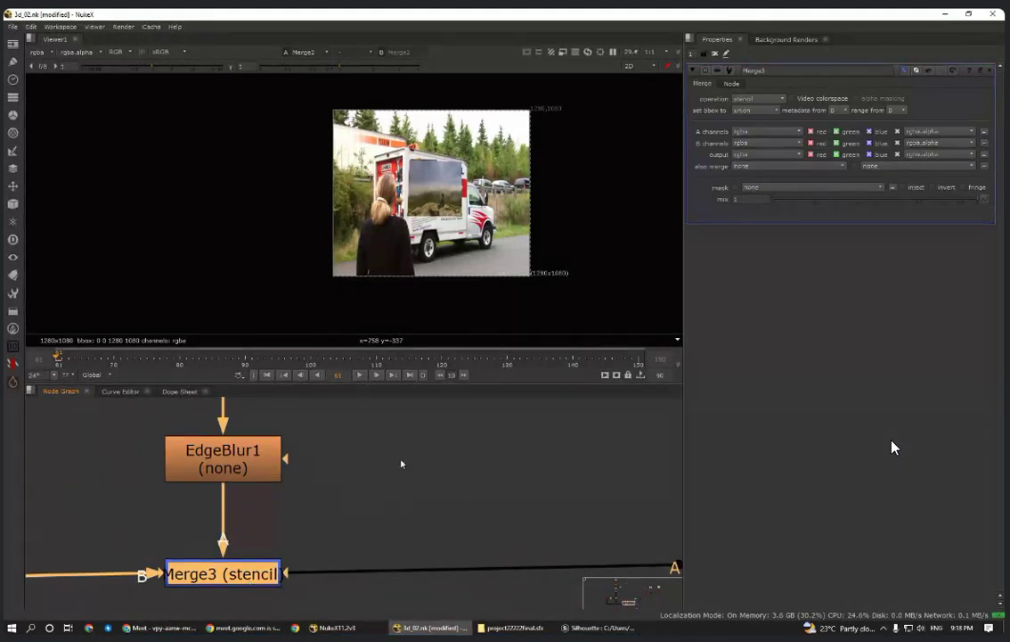
click(760, 98)
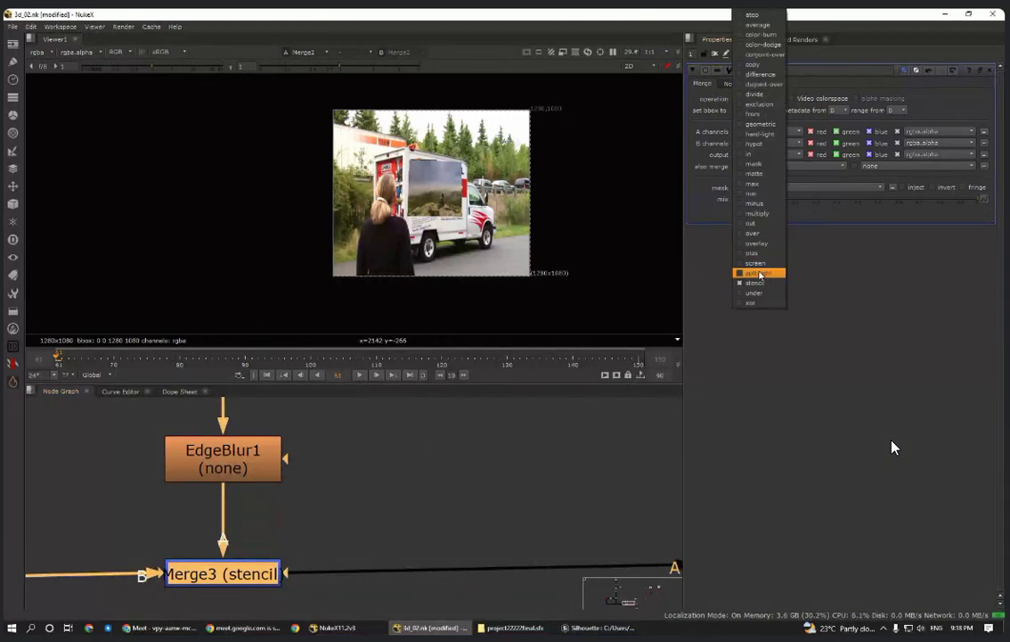
click(758, 283)
scroll(353, 531, down, 6)
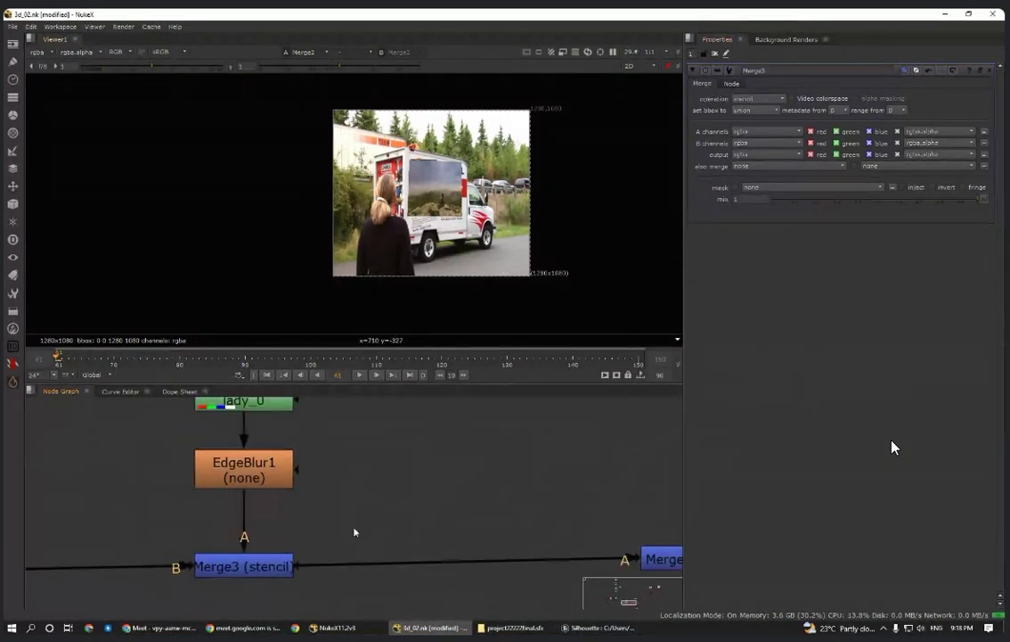
scroll(370, 526, down, 5)
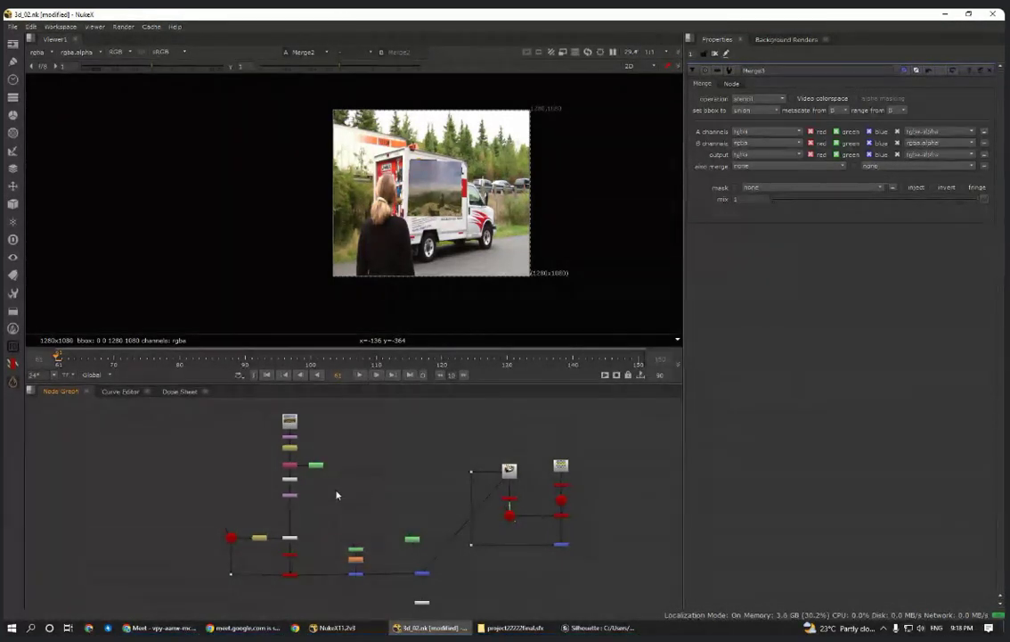
- Delete the unconnected Roto2 node above Merge2 using the enlarged node graph
scroll(320, 484, up, 2)
scroll(328, 488, down, 2)
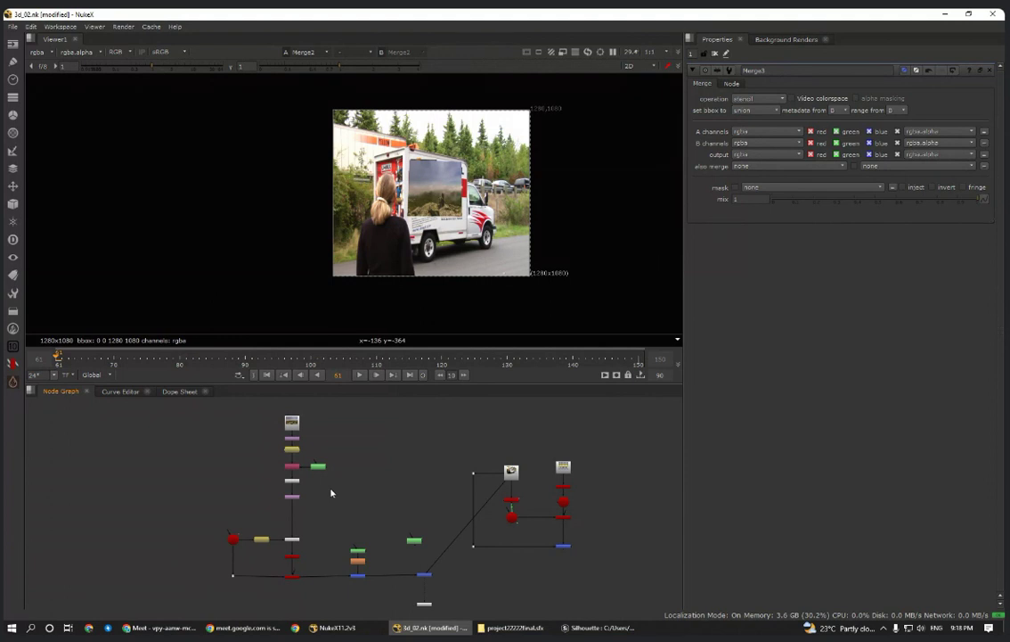
scroll(327, 518, up, 2)
scroll(327, 517, down, 2)
key(space)
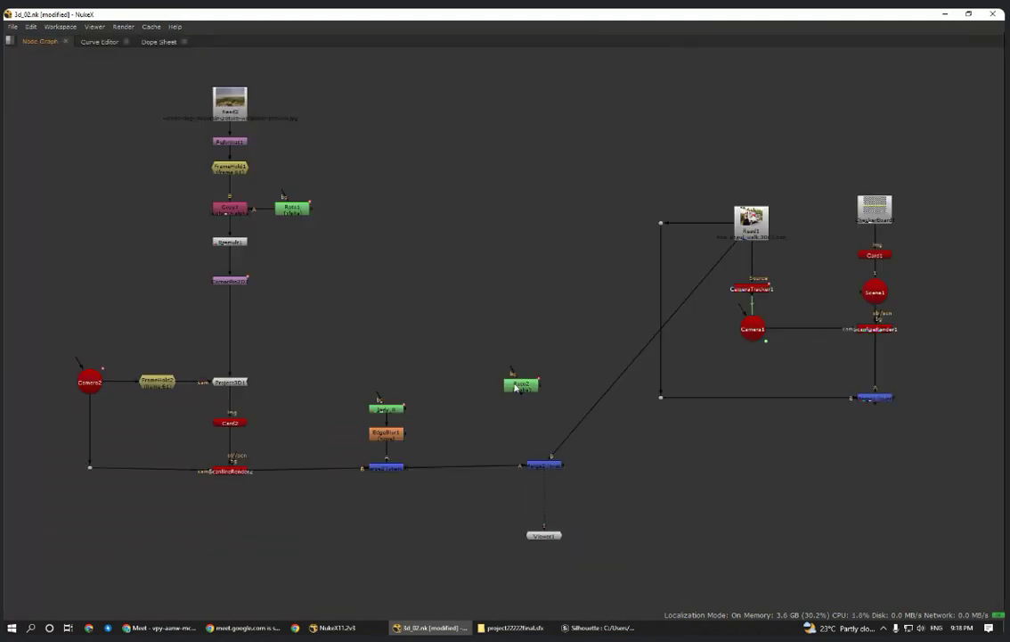
click(410, 541)
key(Delete)
key(space)
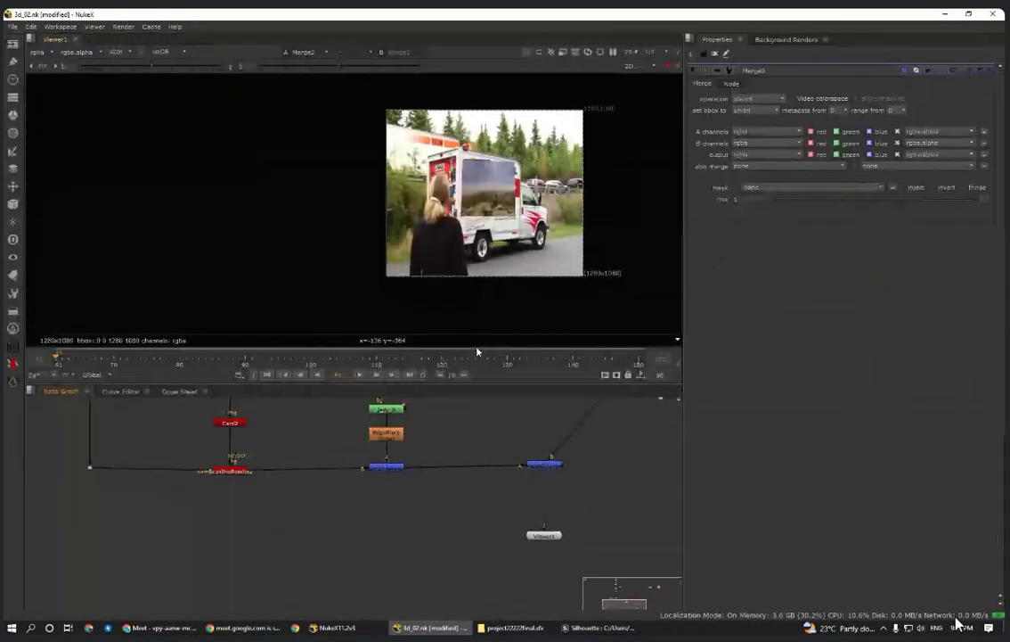
- Select Merge2 with Viewer1 and examine the final merge at the end of the projection branch
scroll(360, 516, down, 4)
scroll(397, 515, up, 5)
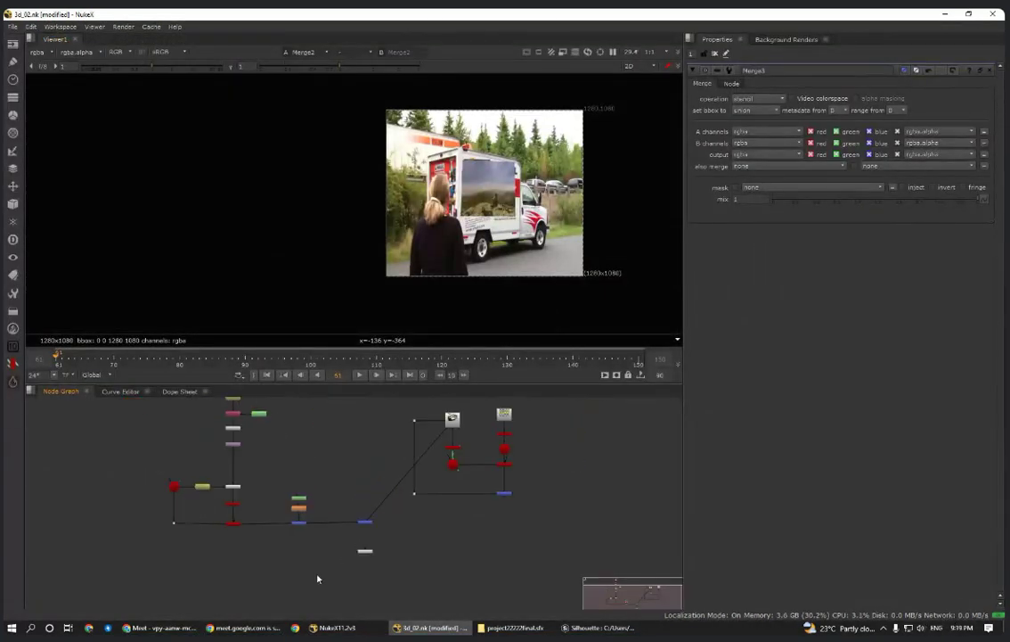
scroll(352, 532, up, 4)
click(344, 497)
scroll(339, 511, down, 4)
drag(330, 475, 382, 557)
scroll(345, 508, up, 2)
drag(368, 511, 375, 512)
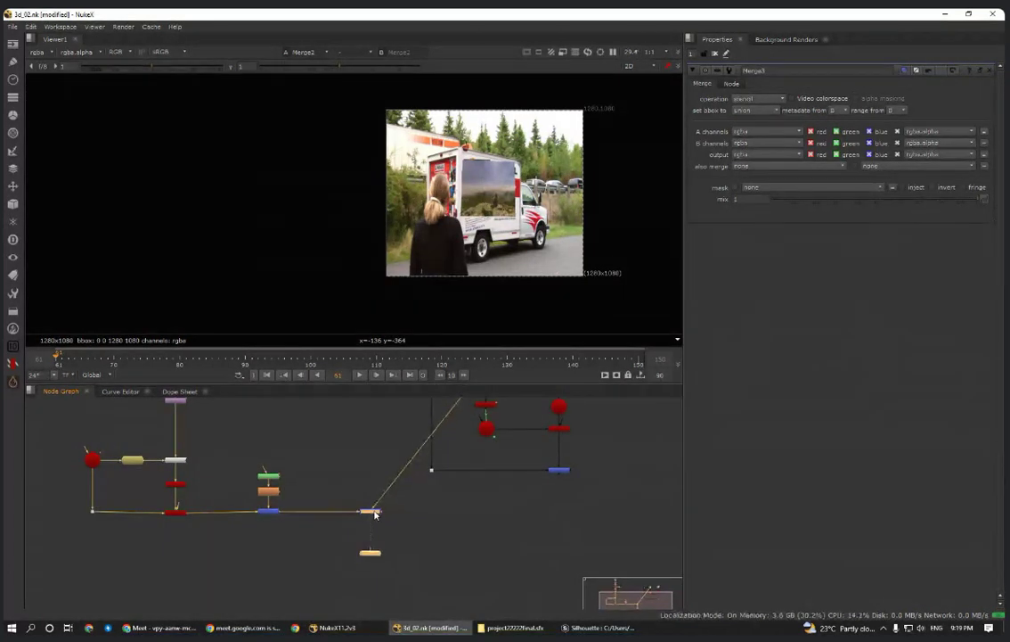
middle_drag(229, 466, 293, 467)
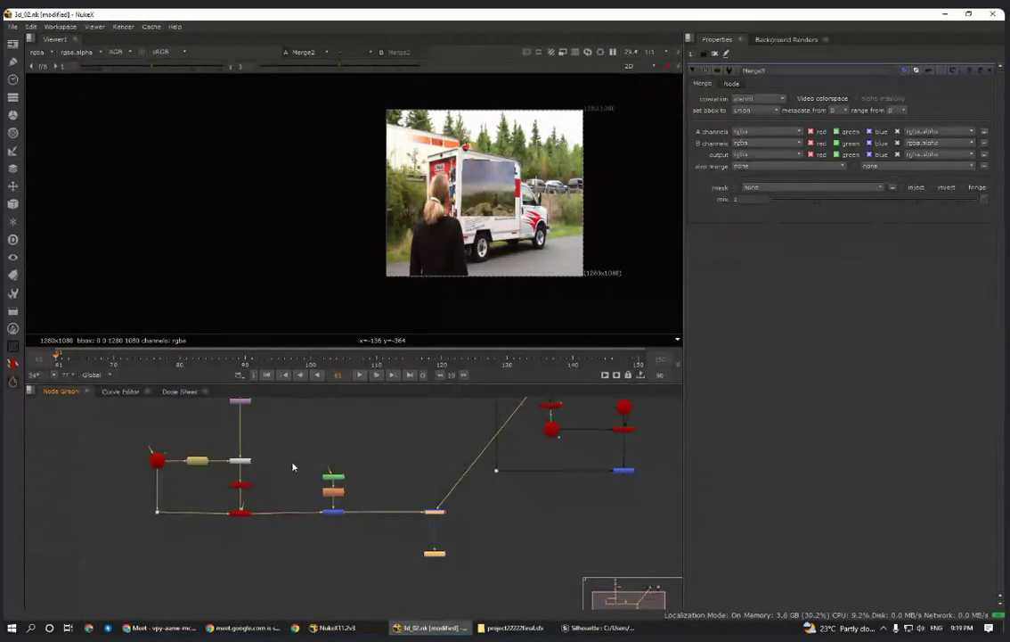